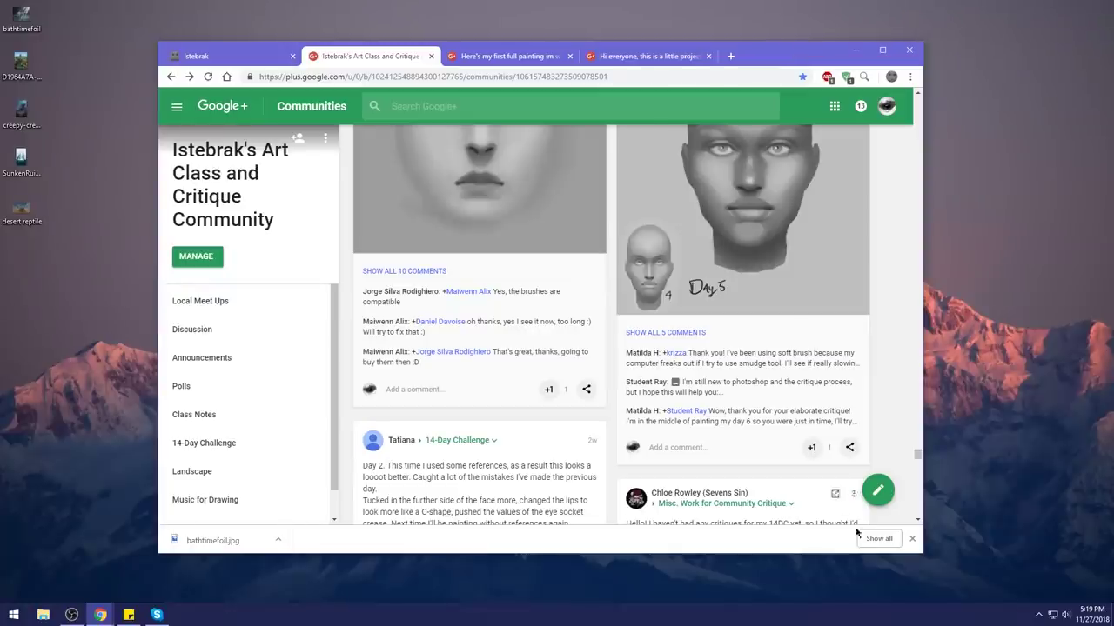
Step: Check the November and December 2018 dates in the system calendar
left_click(1095, 614)
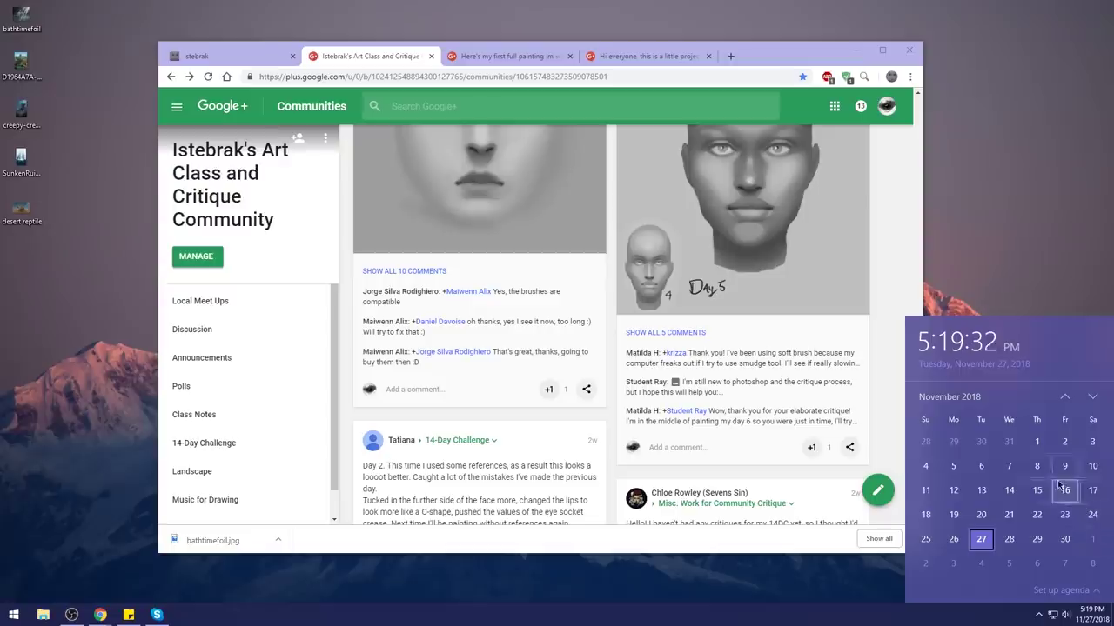
left_click(1025, 248)
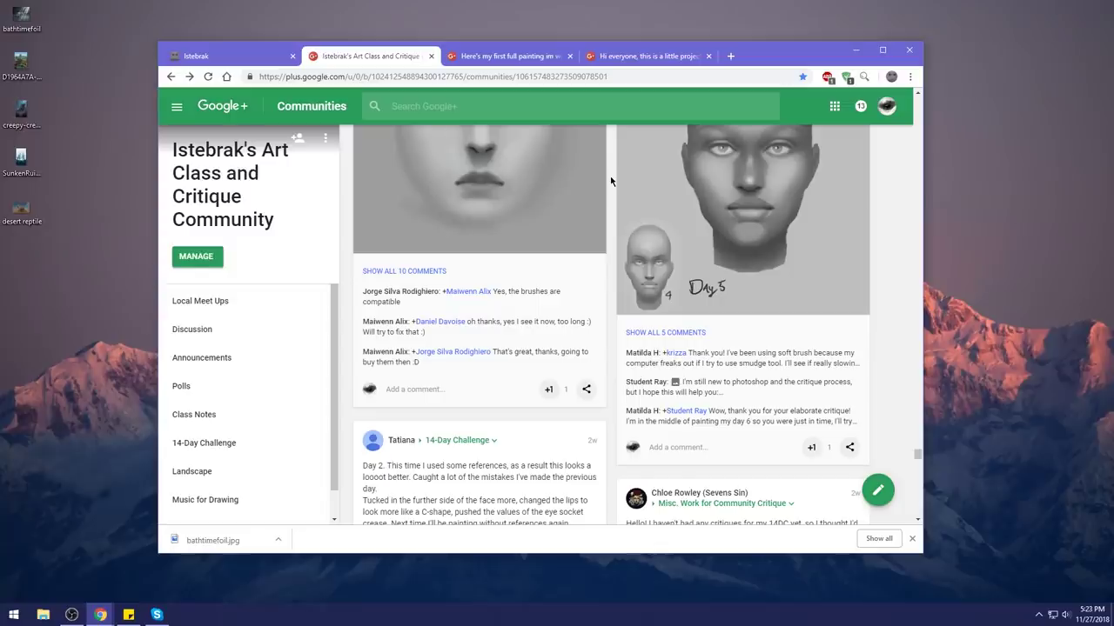
left_click(1091, 619)
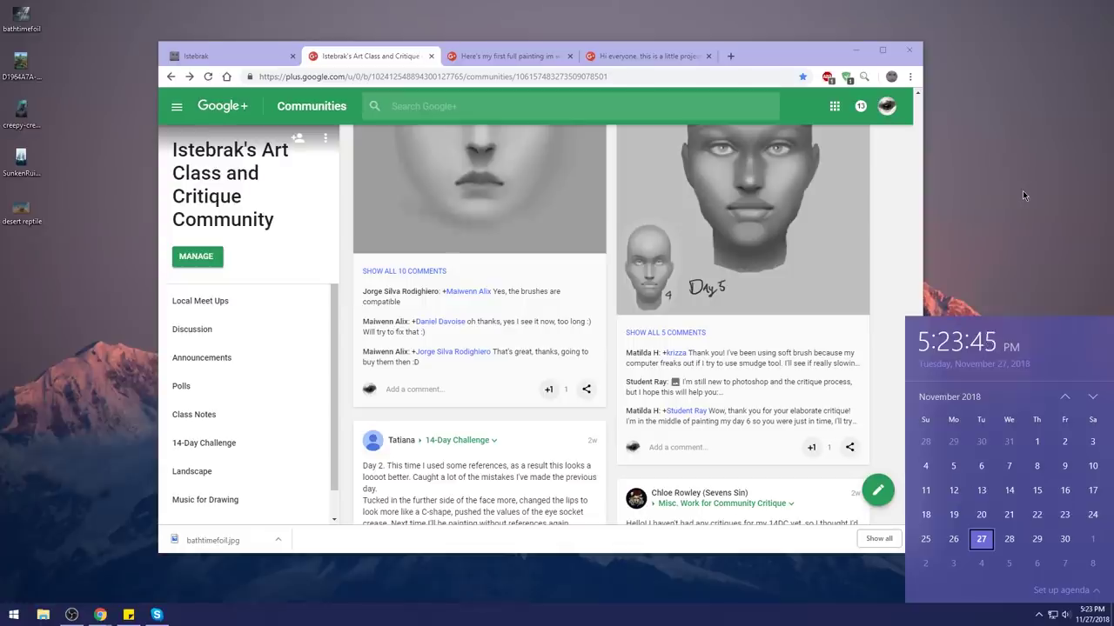
left_click(1093, 397)
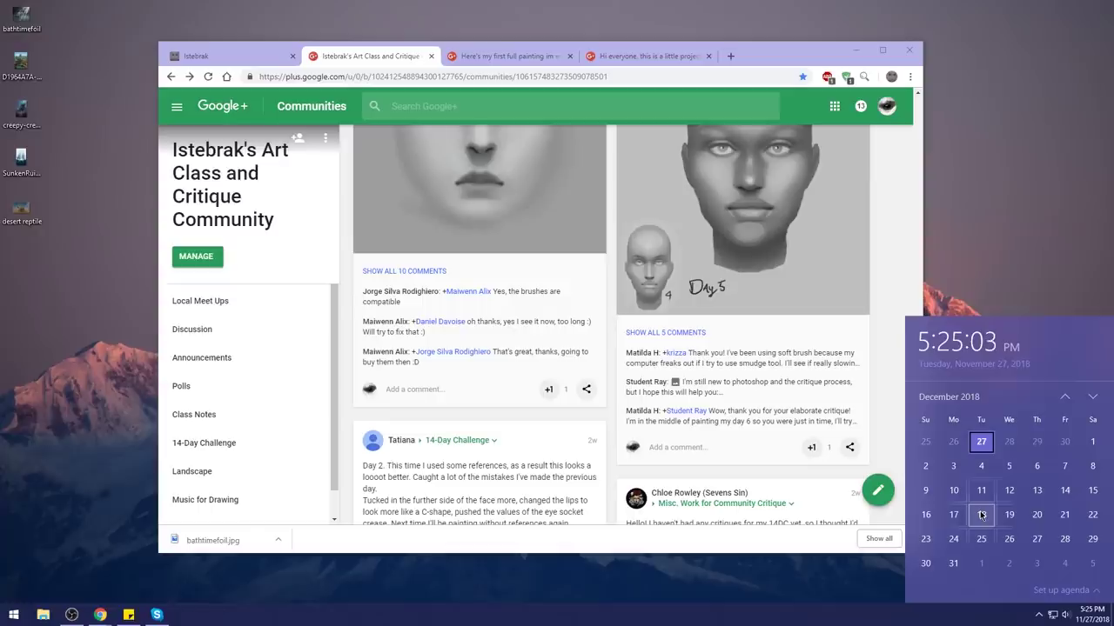
left_click(1016, 159)
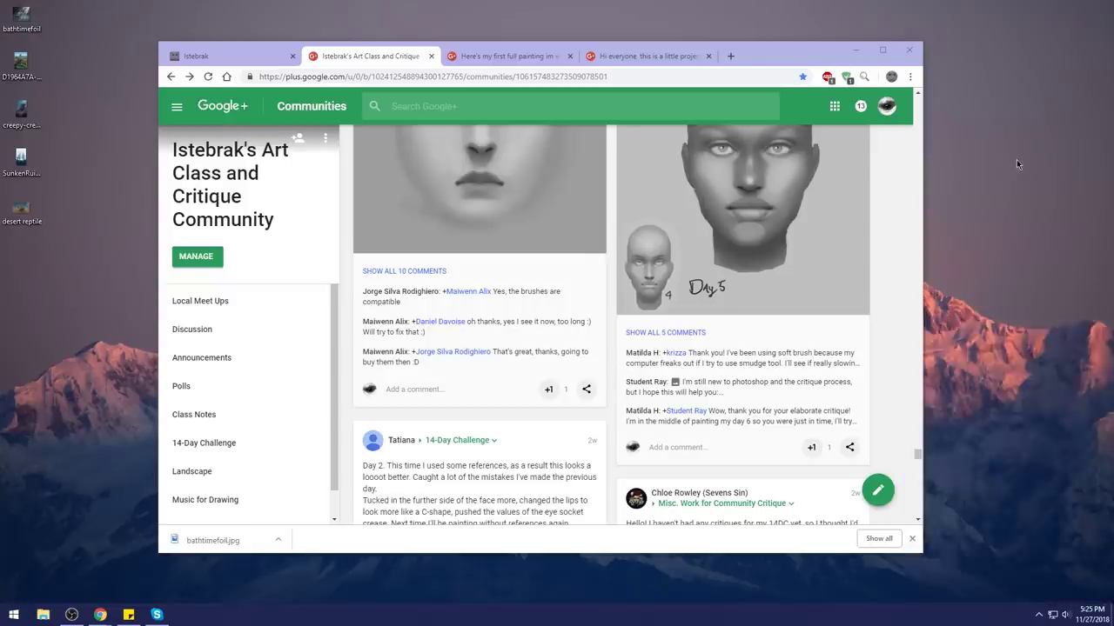
Step: Move the browser window off the visible screen and launch Adobe Photoshop
left_click(256, 59)
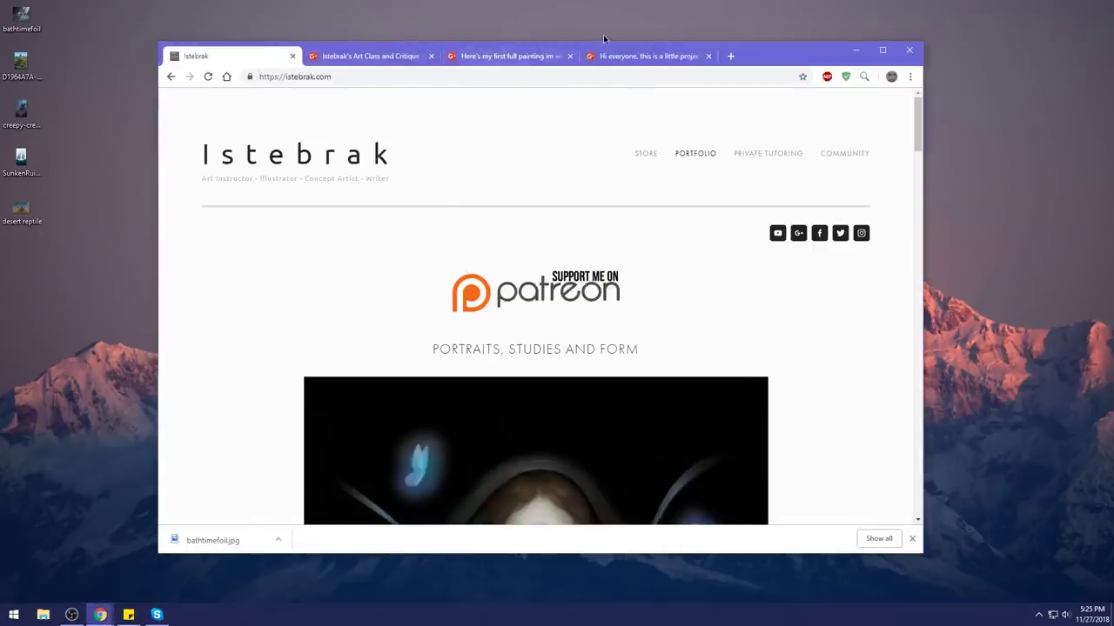
left_click_drag(602, 49, 1113, 44)
left_click(13, 615)
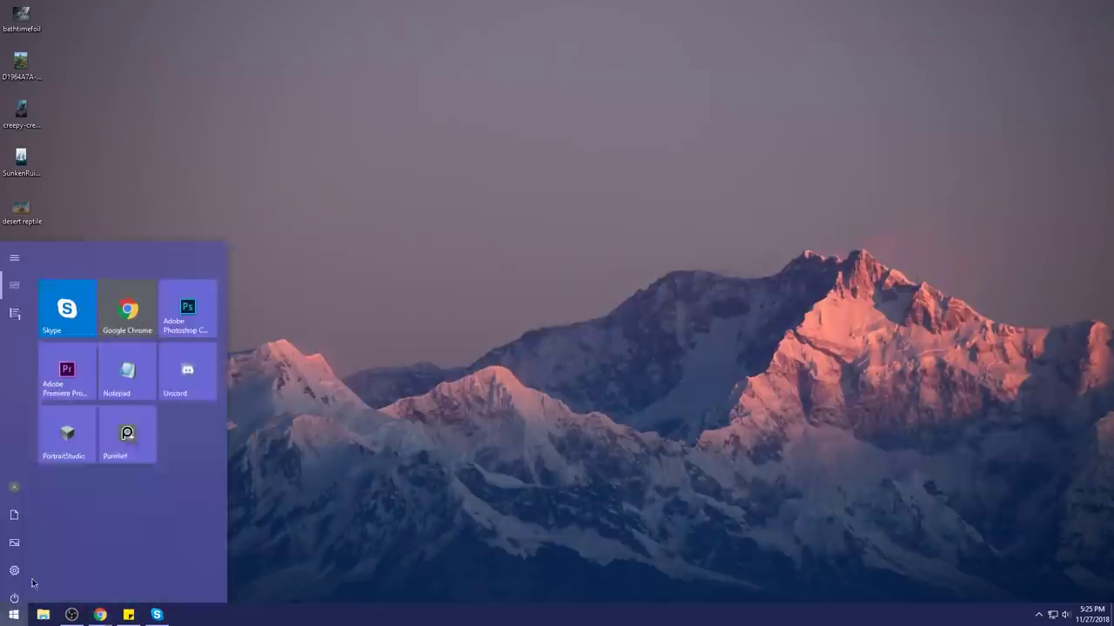
left_click(196, 295)
mouse_move(100, 609)
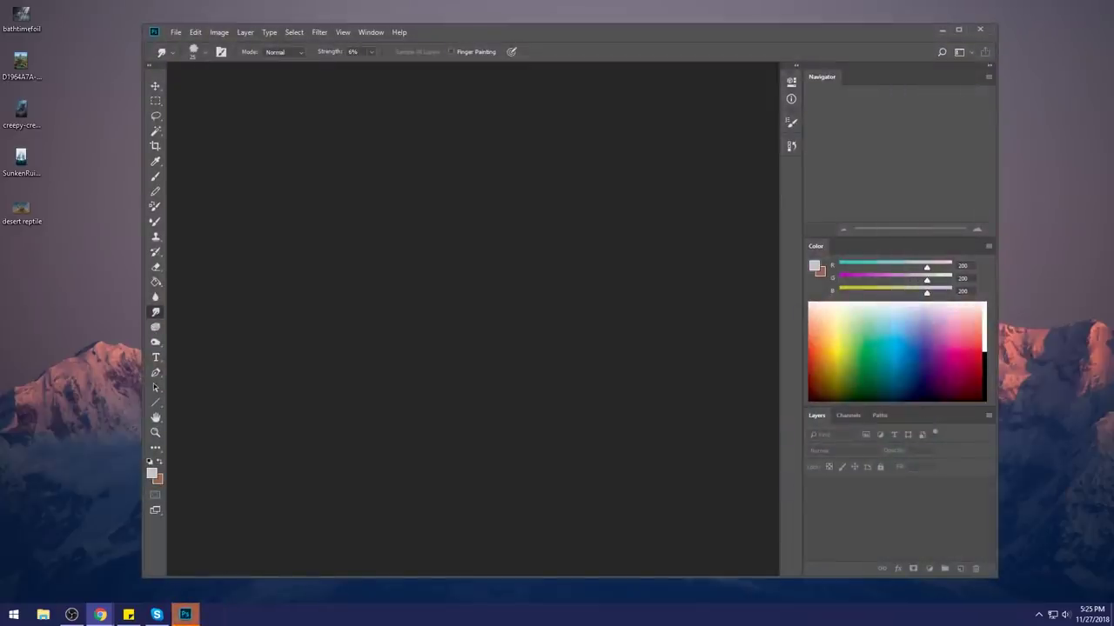
Step: Open the five desktop paintings in the maximized Photoshop window and bring bathtimefoil.jpg to the front
left_click_drag(64, 229, 409, 213)
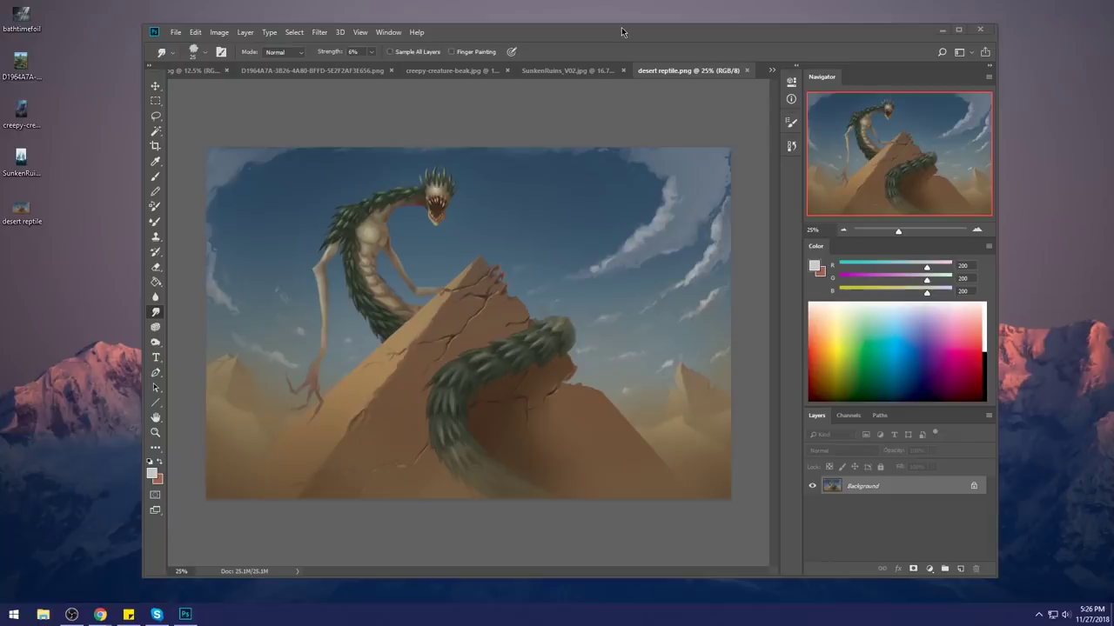
double_click(621, 33)
left_click(131, 45)
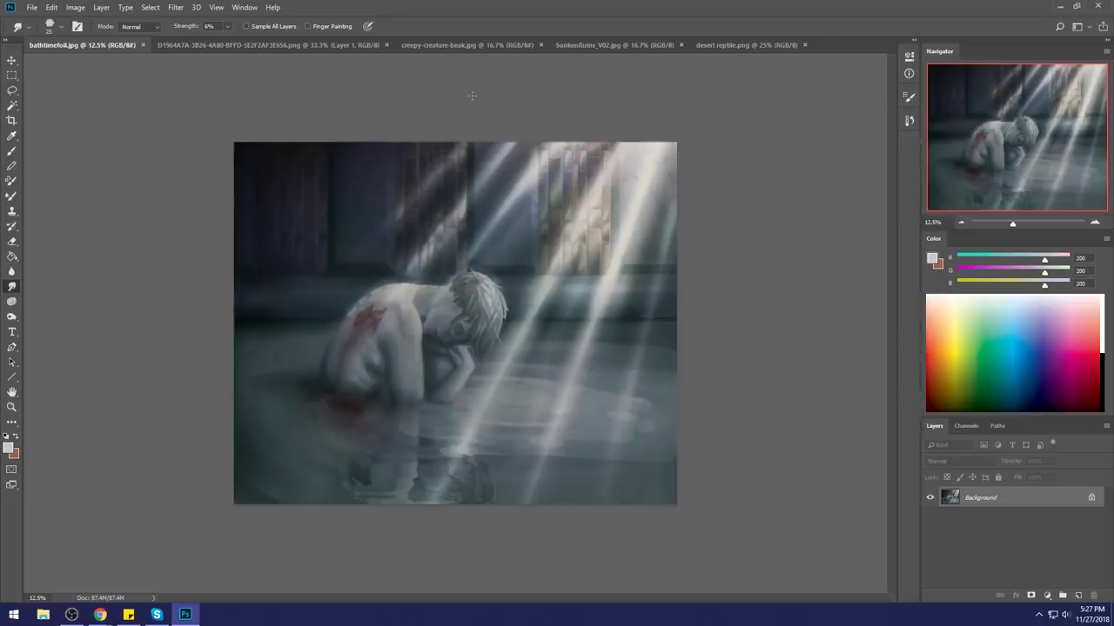
Step: Set the foreground to crimson and the Smudge tool to the 30 px Istebraks Sketching brush, enlarged to 50 px, at 100% strength
left_click(473, 96)
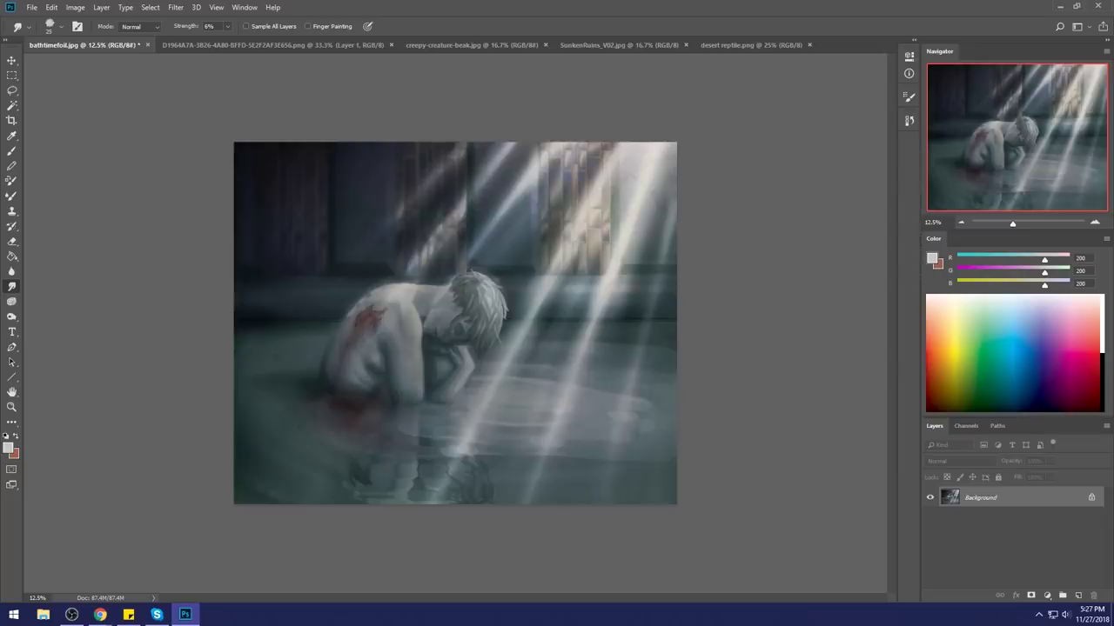
left_click(1087, 365)
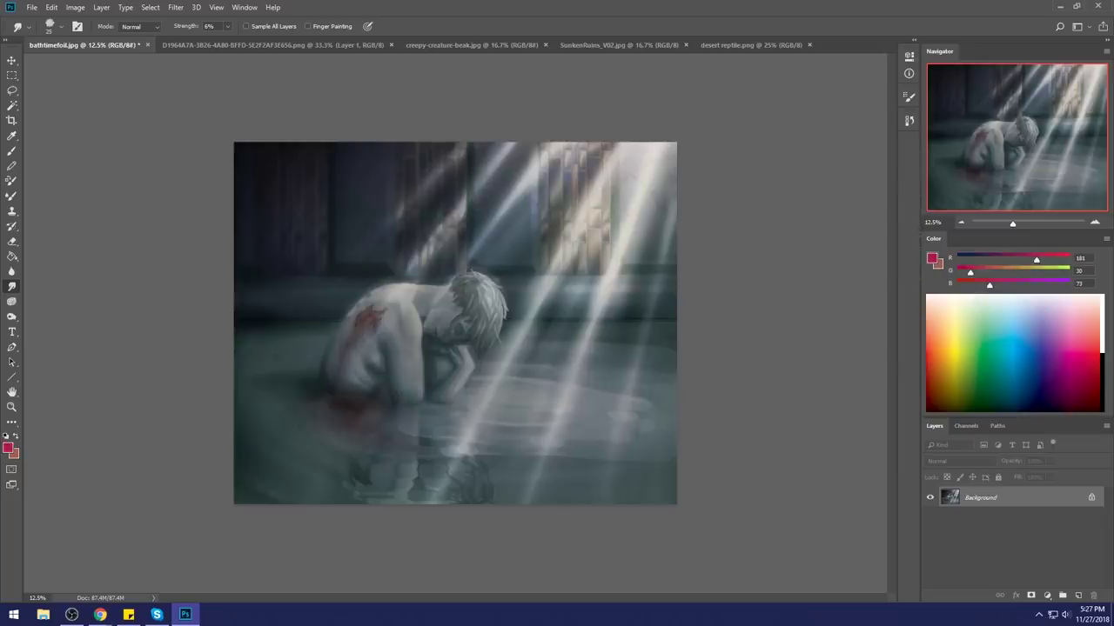
right_click(577, 258)
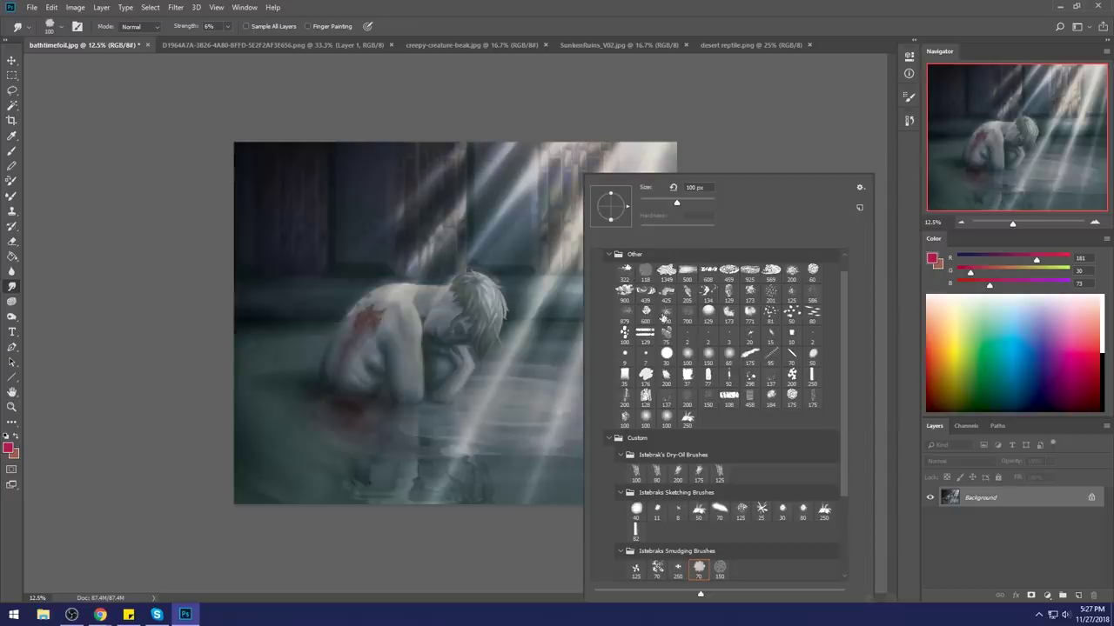
left_click(781, 510)
left_click(784, 109)
key("]")
key("]")
key("]")
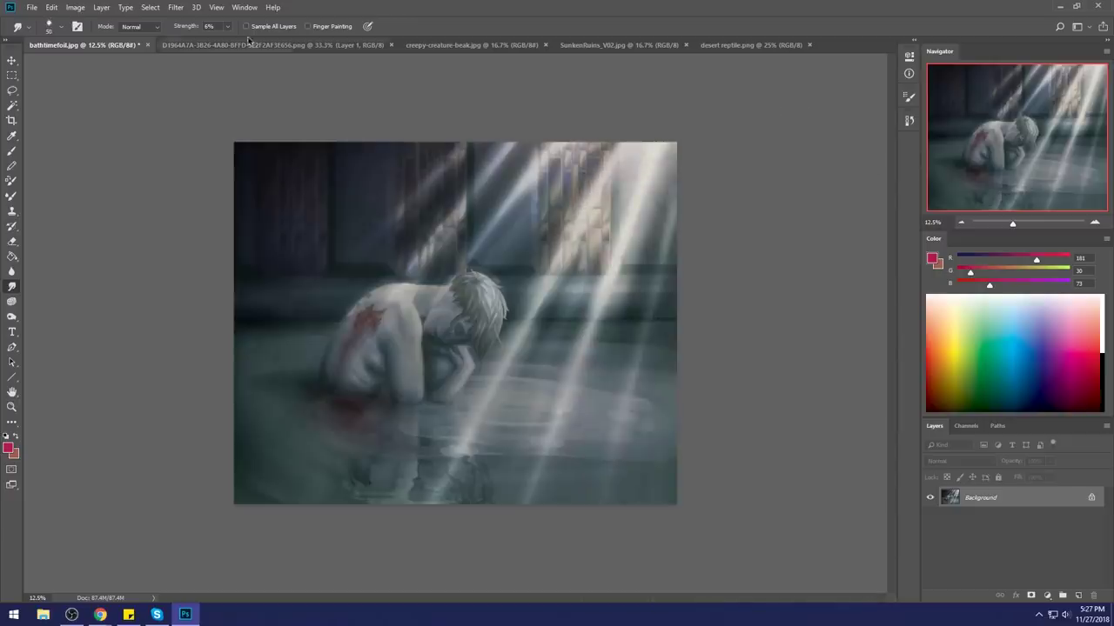
left_click_drag(229, 30, 279, 40)
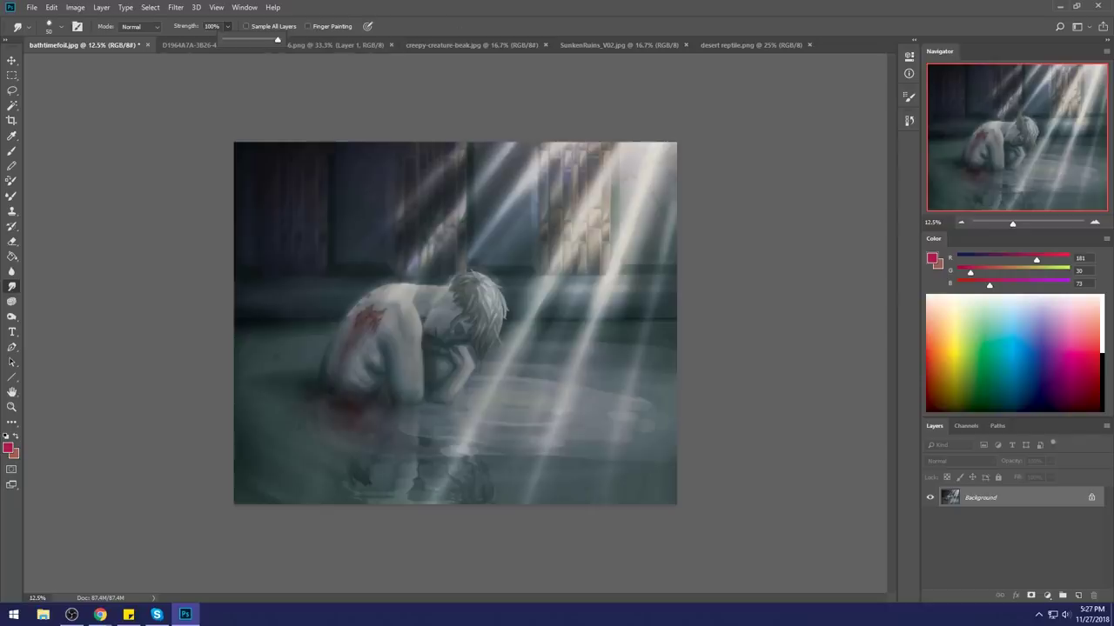
Step: Switch to the Brush tool with the 30 px Istebraks Sketching brush enlarged to 100 px
left_click(12, 151)
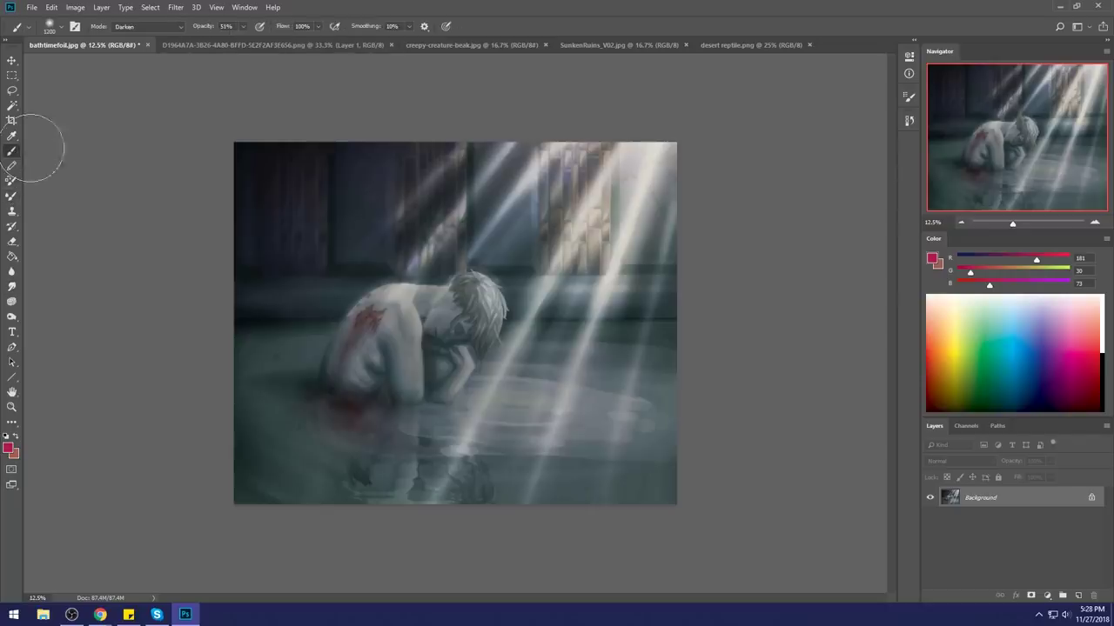
right_click(588, 200)
key("bracketright")
key("bracketright")
key("bracketright")
Step: Draw crimson guide strokes on the window, along the light beams and across the water, and undo them
mouse_move(588, 183)
left_mouse_down()
mouse_move(608, 193)
mouse_move(591, 201)
left_mouse_up()
left_click_drag(512, 173, 538, 180)
left_click_drag(528, 167, 520, 180)
key("ctrl+alt+z")
key("ctrl+alt+z")
key("ctrl+alt+z")
left_click_drag(458, 424, 583, 399)
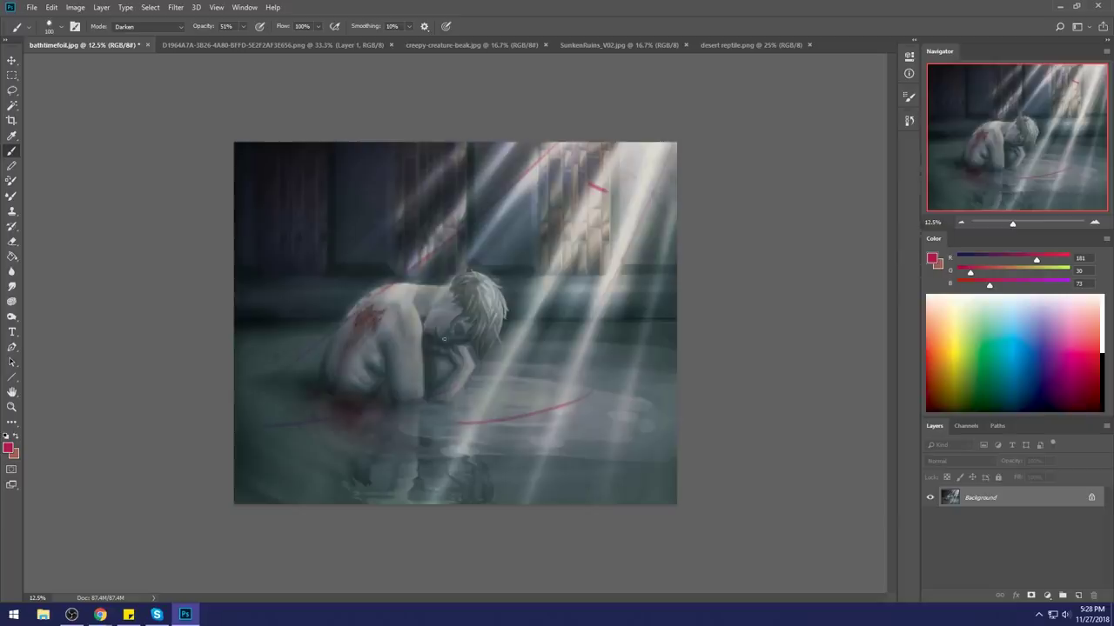
key("ctrl+alt+z")
key("ctrl+alt+z")
key("ctrl+alt+z")
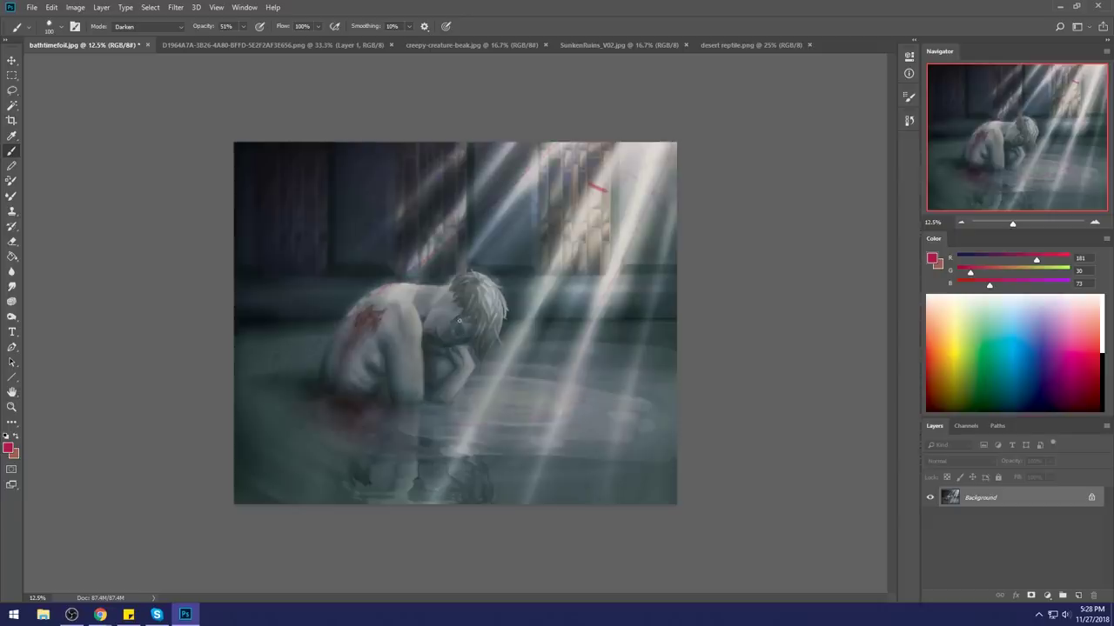
key("ctrl+alt+z")
Step: Try crimson marks beside the window and from the figure's head across the light beams, and undo each one
left_click_drag(626, 244, 639, 239)
key("ctrl+z")
left_click_drag(487, 296, 671, 345)
key("ctrl+z")
Step: Choose a soft round brush, enlarge it to 3000 px and set its painting mode to Normal
right_click(543, 284)
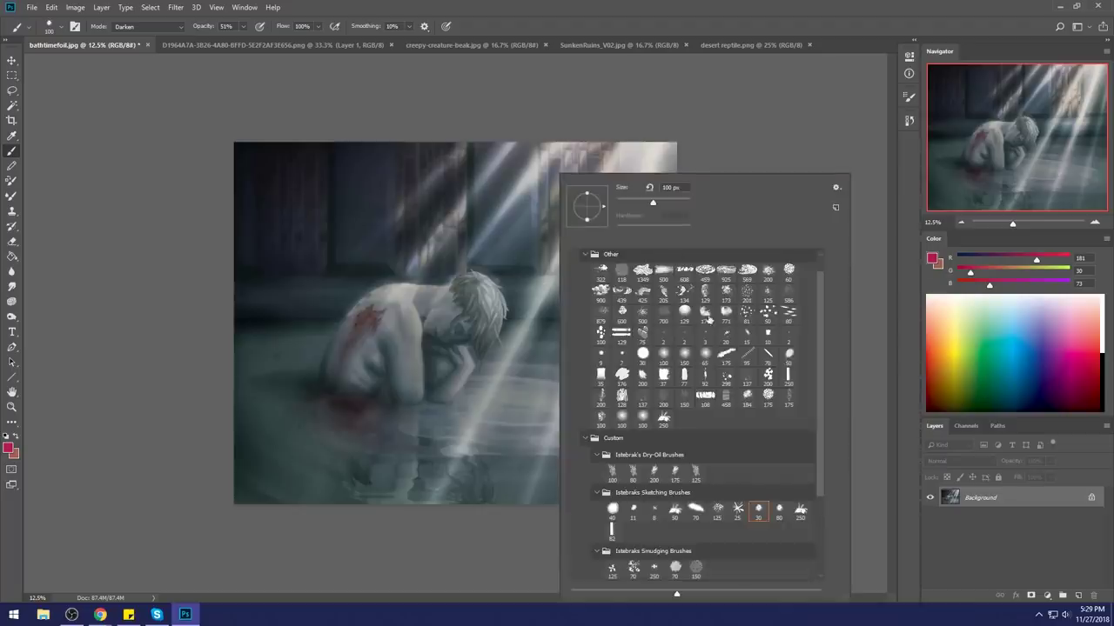
left_click(766, 143)
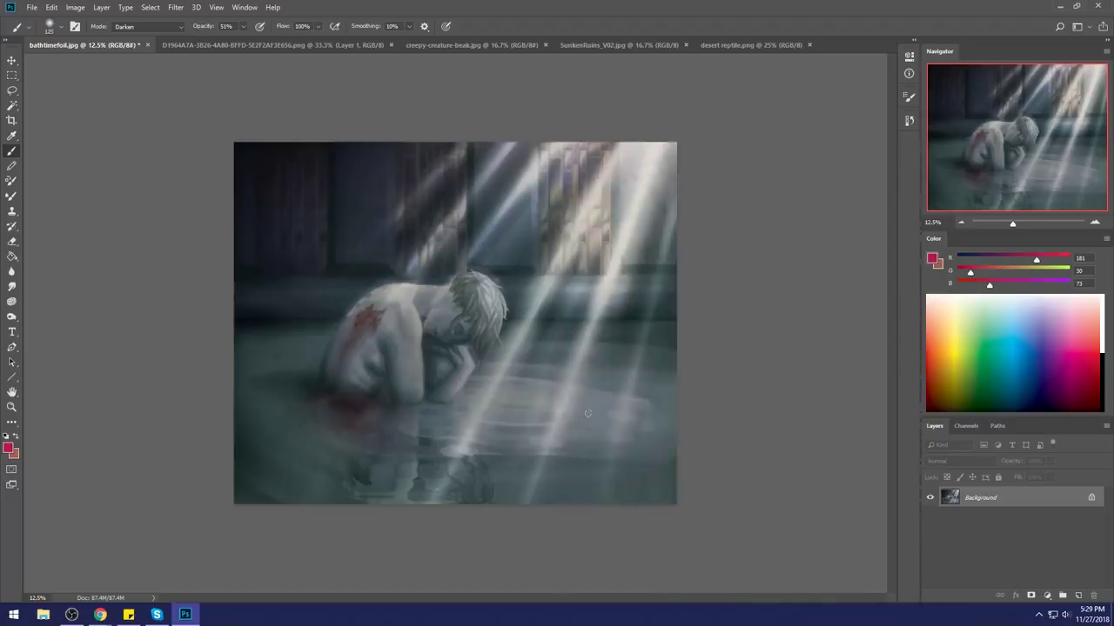
key("bracketright")
key("bracketright")
key("bracketright")
key("bracketright")
key("bracketright")
key("bracketright")
key("bracketright")
key("bracketright")
key("bracketright")
key("bracketright")
key("bracketright")
key("bracketright")
key("bracketright")
key("bracketright")
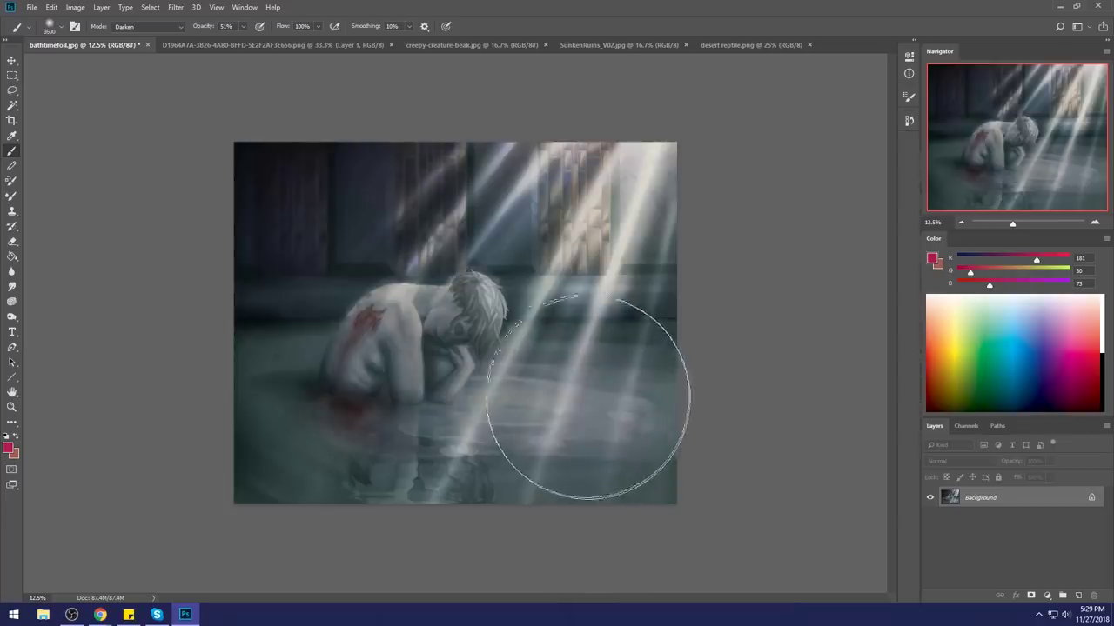
left_click(165, 26)
left_click(164, 27)
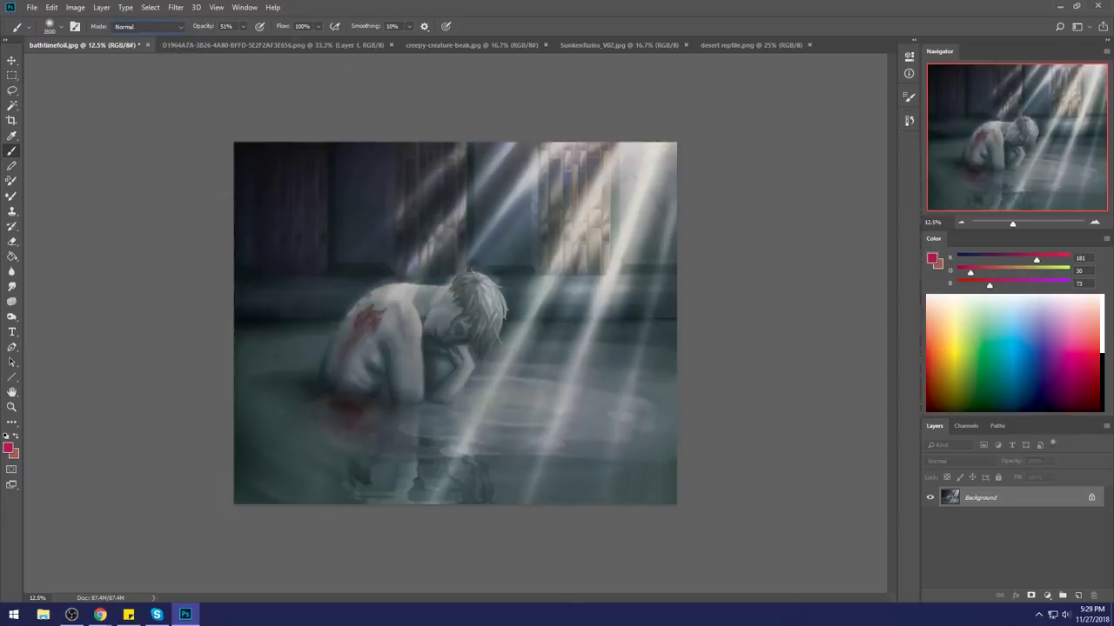
Step: Sample the blue-grey of the foreground water and try painting over the lower reflections with a 3600 px brush
key("alt+Tab")
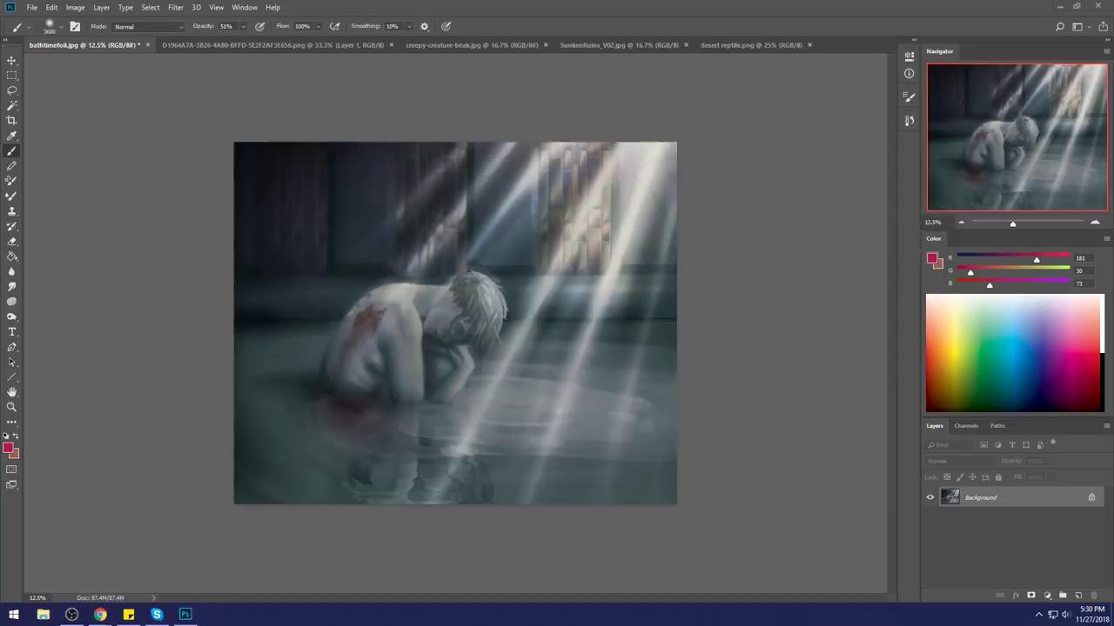
left_click(531, 400)
left_click(565, 467, "alt")
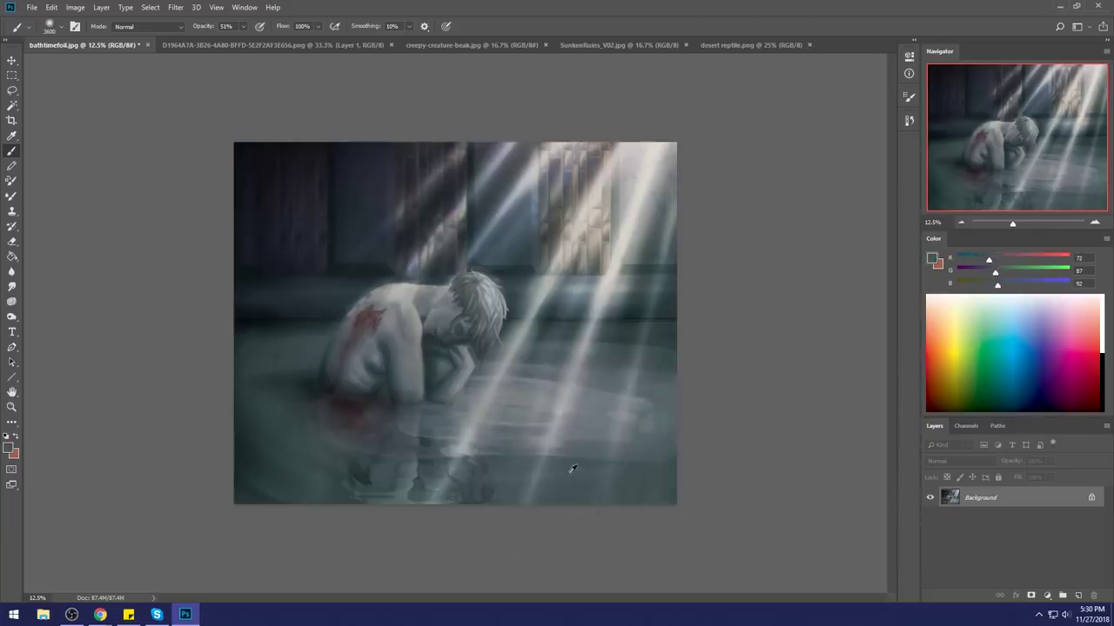
mouse_move(687, 461)
left_mouse_down()
mouse_move(421, 495)
mouse_move(301, 475)
left_mouse_up()
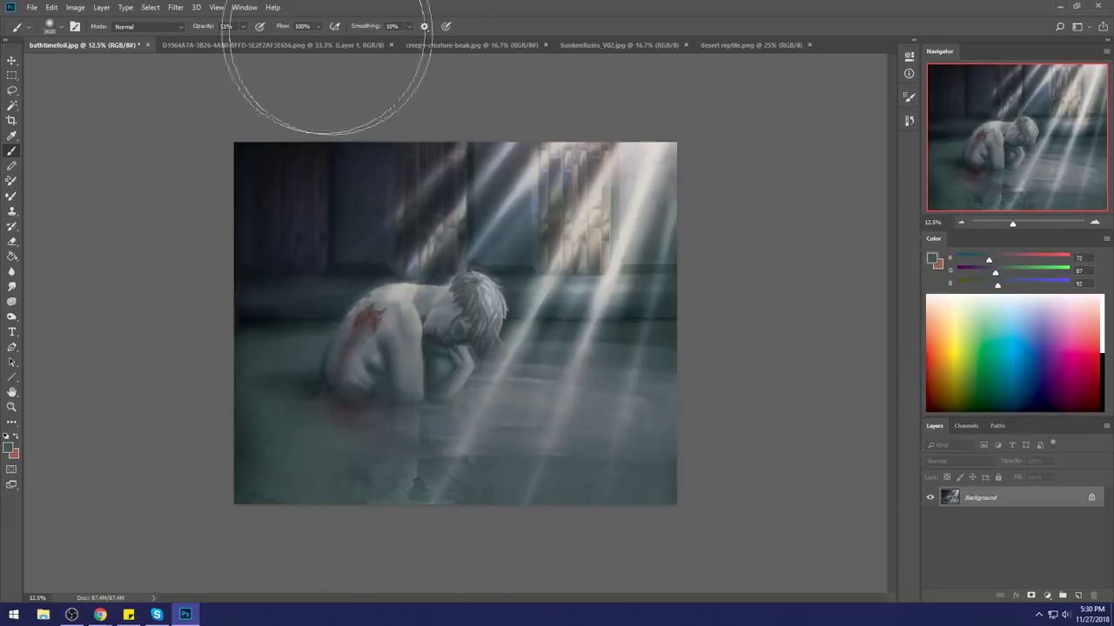
Step: Set the brush mode to Darken and darken the lit water and reflections with dark tones sampled from the painting
left_click(148, 26)
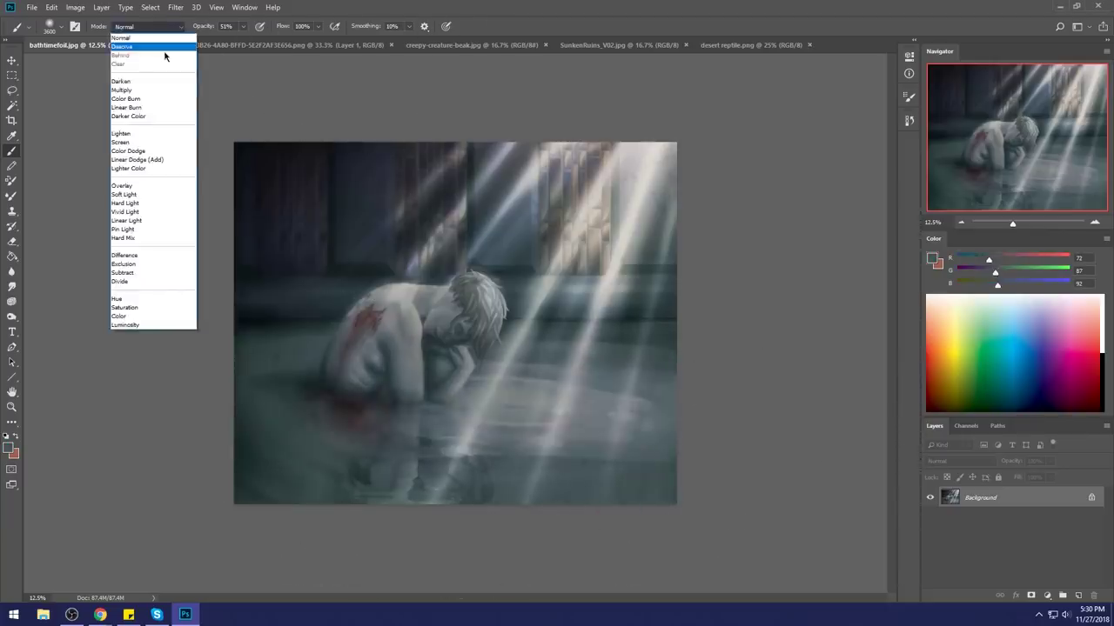
left_click(120, 81)
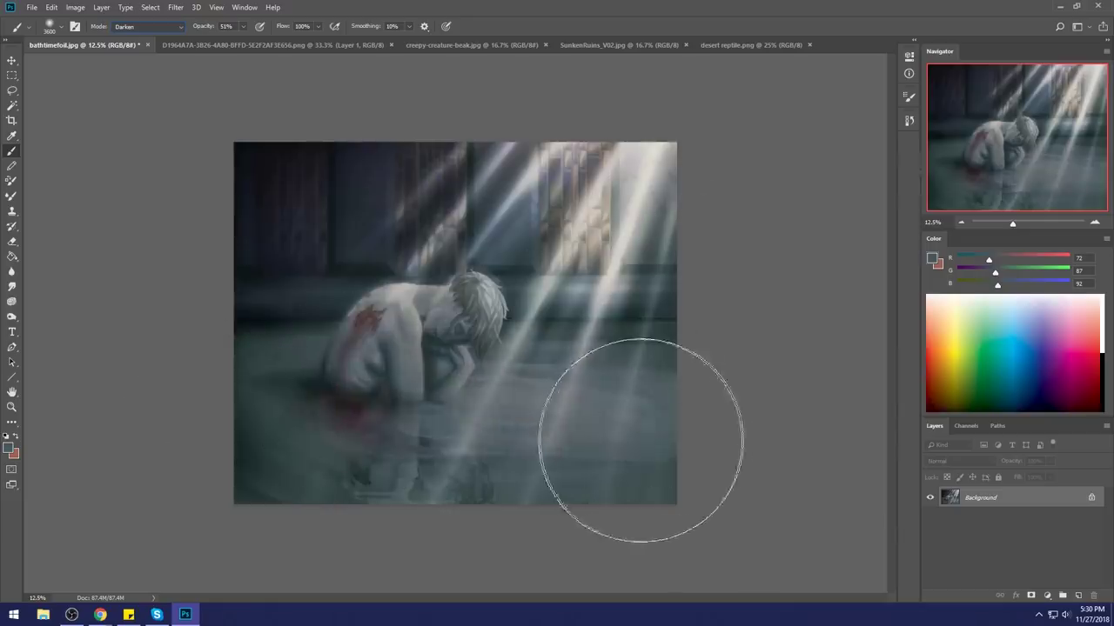
left_click(249, 318, "alt")
left_click(258, 150, "alt")
left_click(396, 138, "alt")
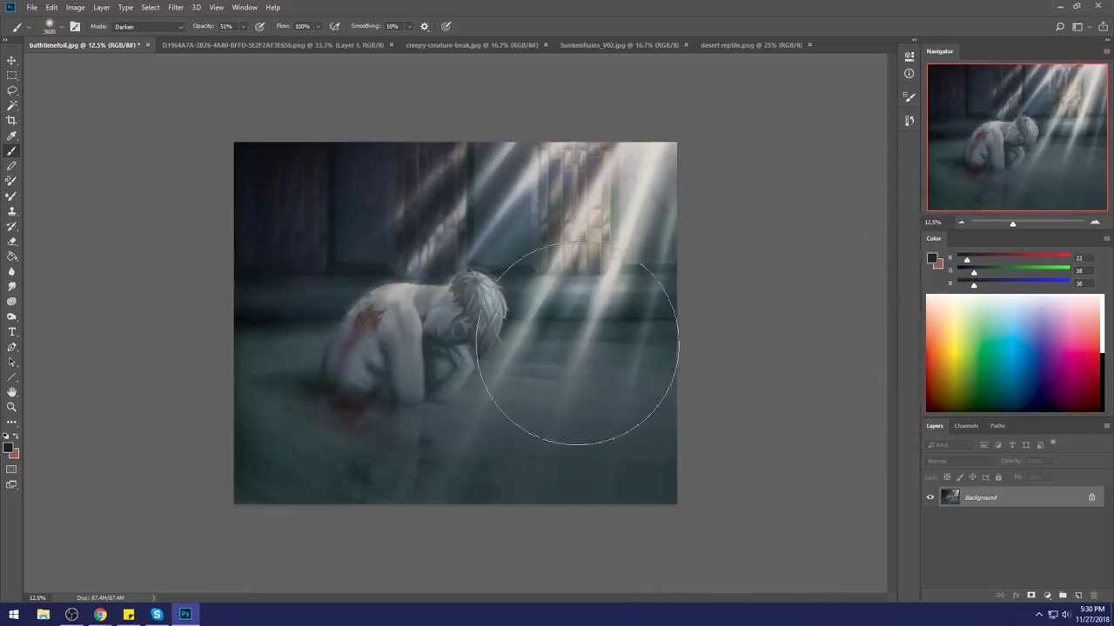
left_click(666, 334, "alt")
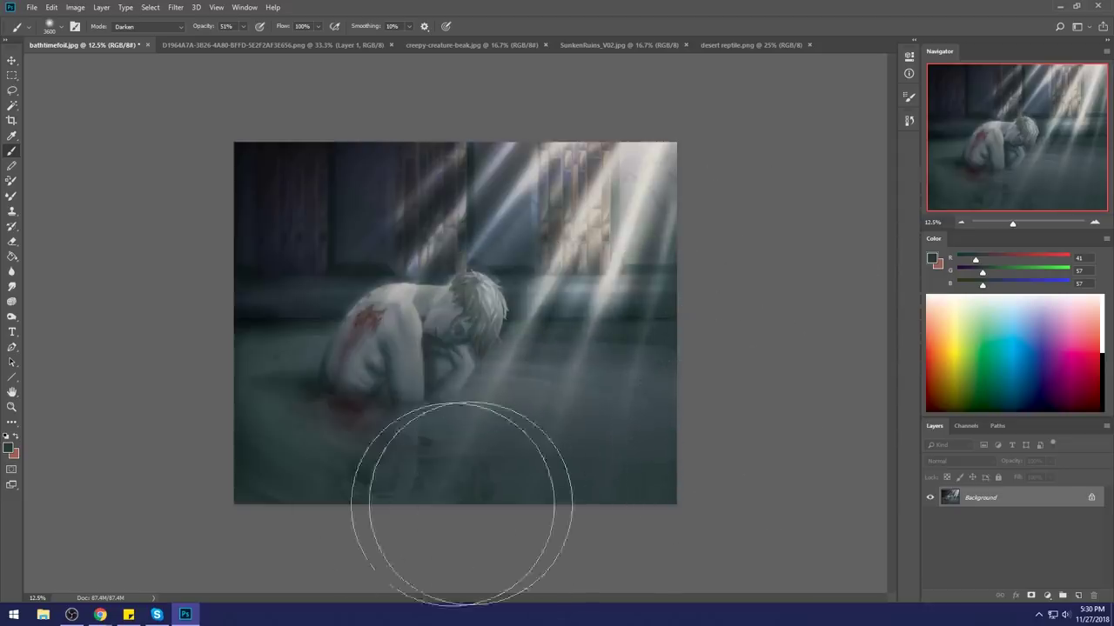
Step: Sample the dark wall near the painting's upper-left edge, enlarge the brush to 4100 px and darken the water around the figure
scroll(611, 383, "down", 2)
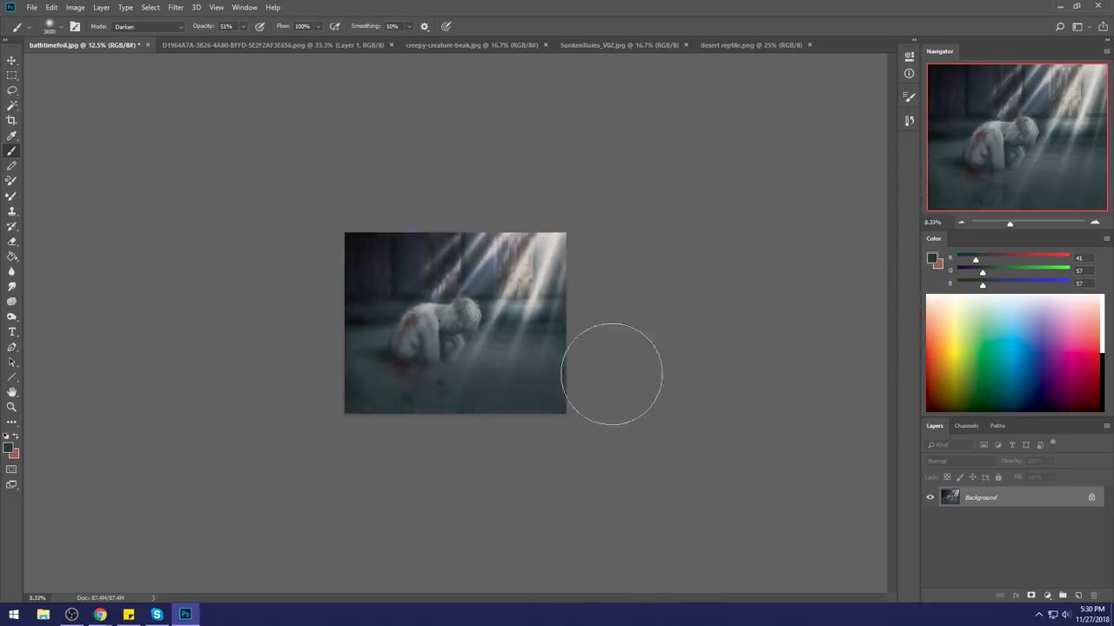
left_click(352, 264, "alt")
key("]")
key("]")
key("]")
key("]")
key("]")
mouse_move(348, 398)
left_mouse_down()
mouse_move(381, 417)
mouse_move(749, 343)
mouse_move(489, 371)
mouse_move(522, 370)
left_mouse_up()
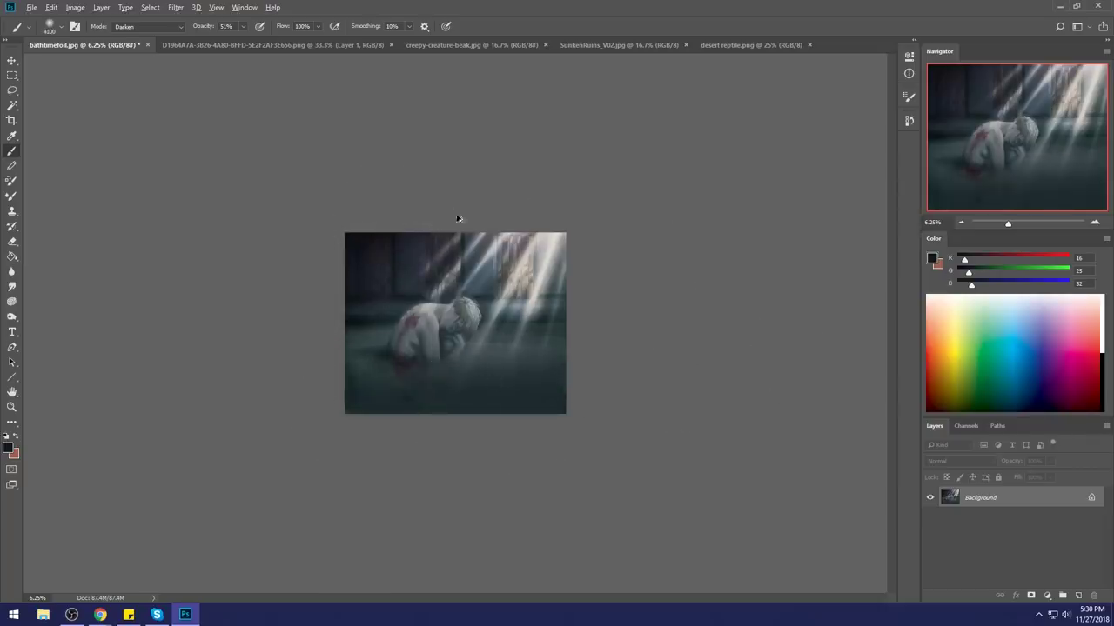
key("ctrl+z")
mouse_move(359, 333)
left_mouse_down()
mouse_move(348, 346)
mouse_move(358, 348)
left_mouse_up()
Step: Sample the near-black tone along the wall's upper edge and darken the water and figure's lower body with a 4600 px brush
left_click(384, 238, "alt")
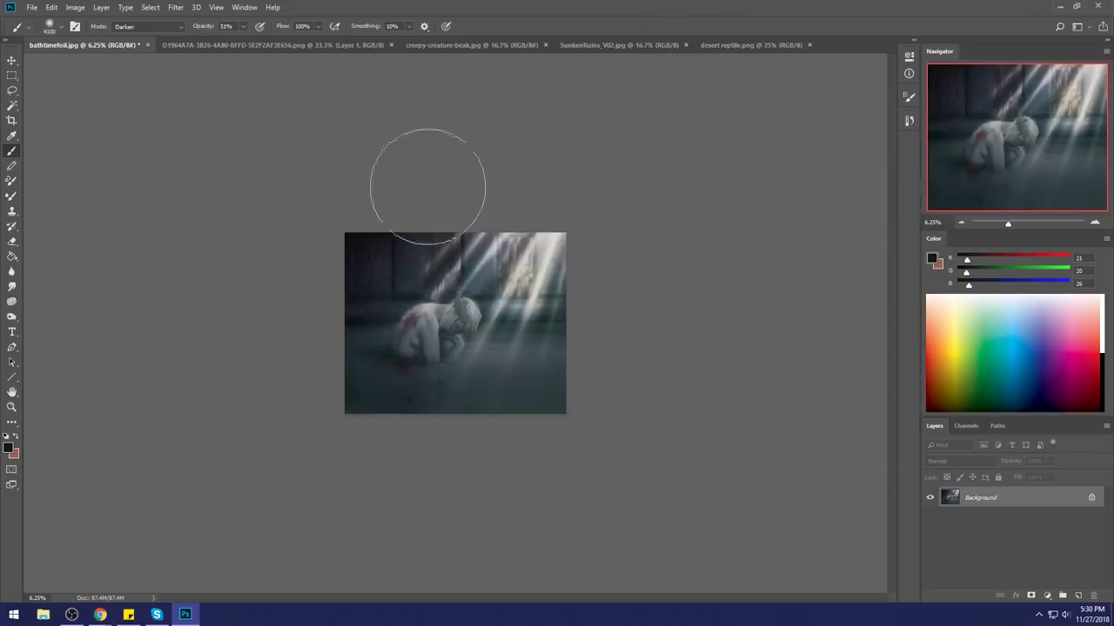
key("]")
key("]")
key("]")
left_click(374, 365)
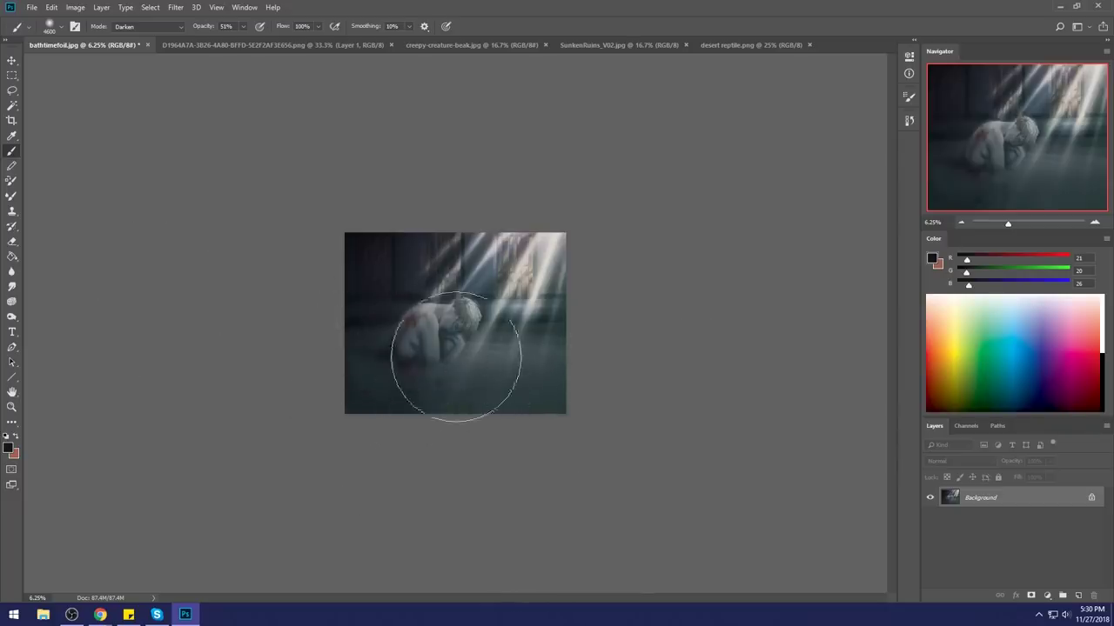
Step: Sample the dark blue-grey wall behind the figure and paint it softly over the water at the figure's base
left_click(402, 275, "alt")
left_click_drag(405, 373, 431, 379)
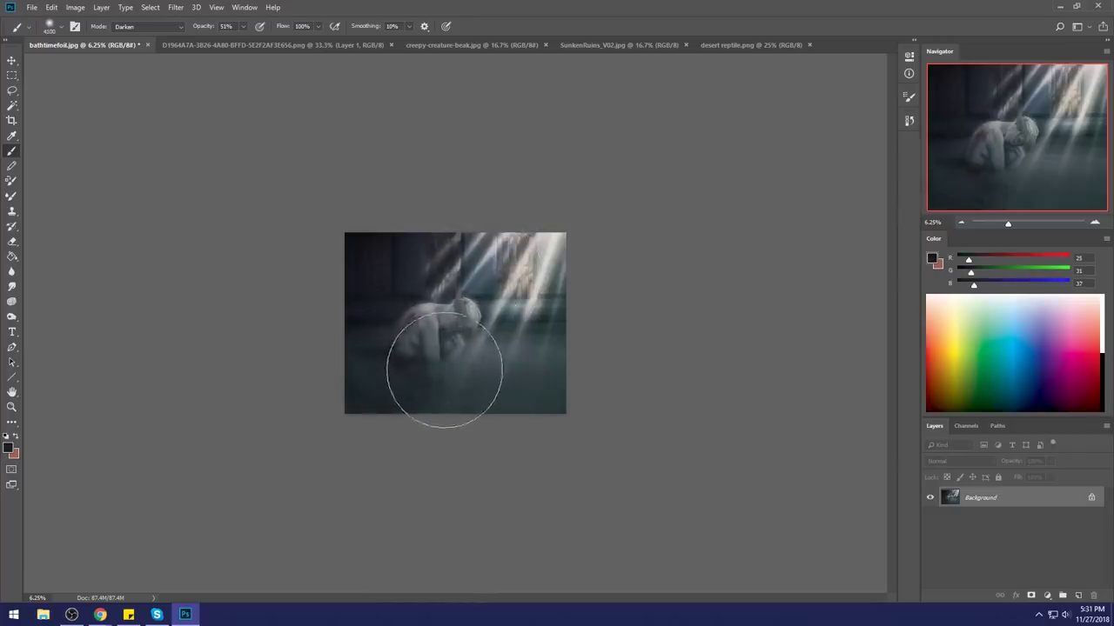
left_click(442, 369)
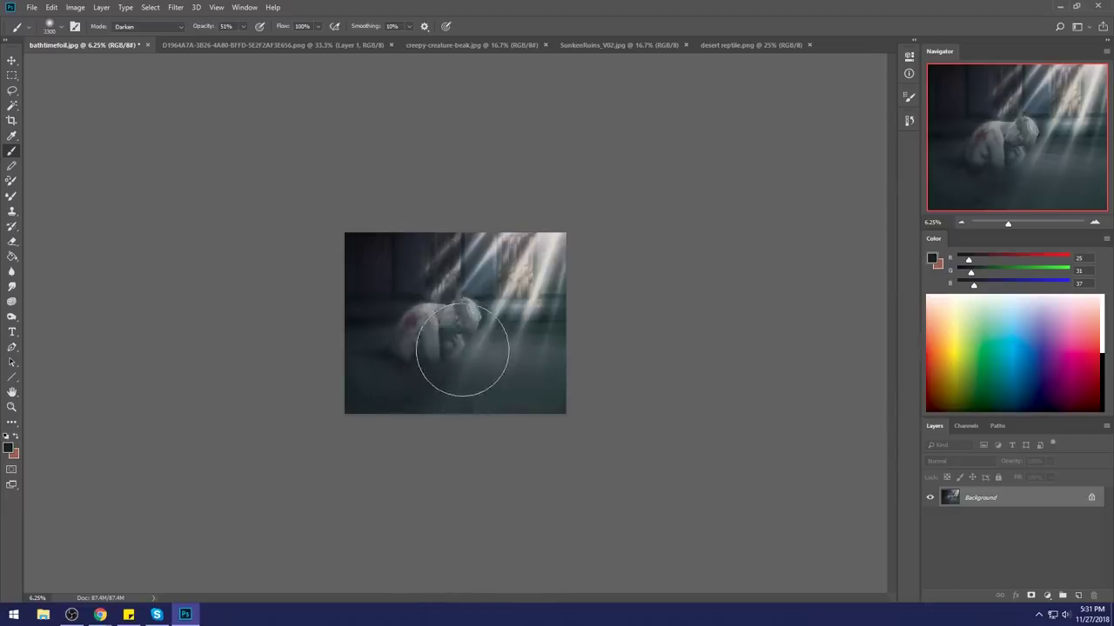
Step: Undo the last stroke, then glaze light grey sampled from a sunbeam over the water around the figure in Normal mode at 13% opacity
key("ctrl+z")
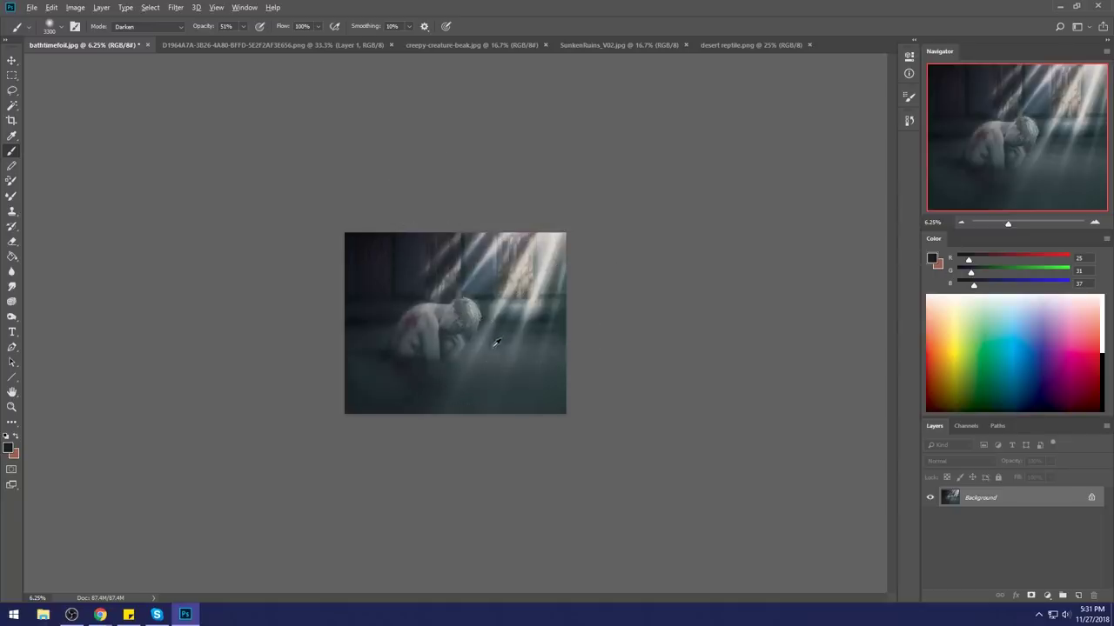
left_click(515, 293, "alt")
left_click(148, 26)
left_click(128, 37)
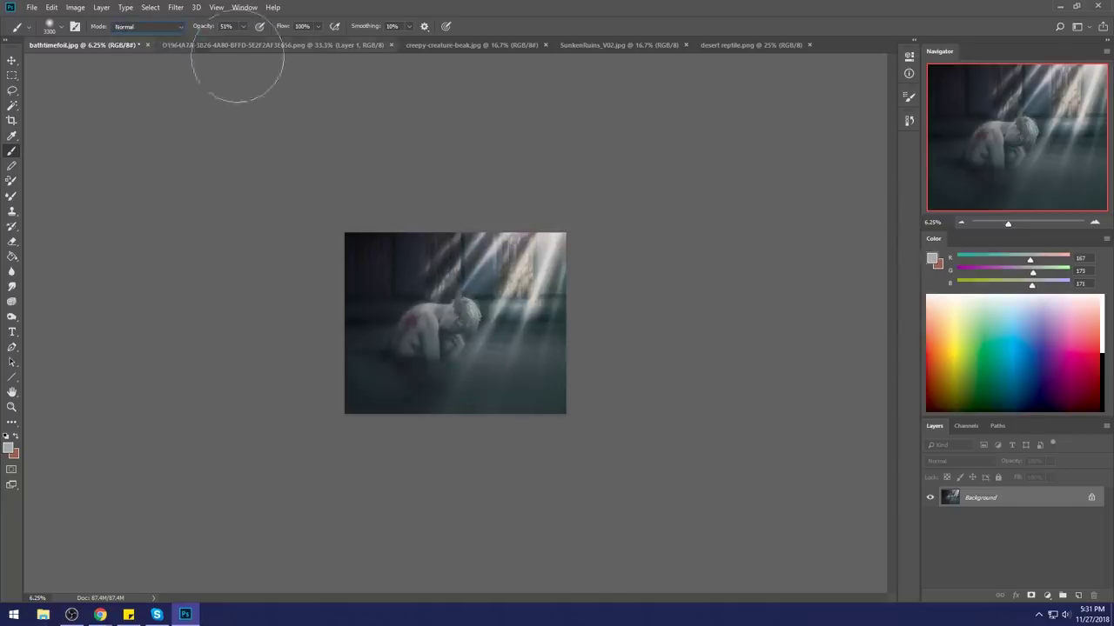
left_click_drag(390, 332, 378, 340)
key("ctrl+z")
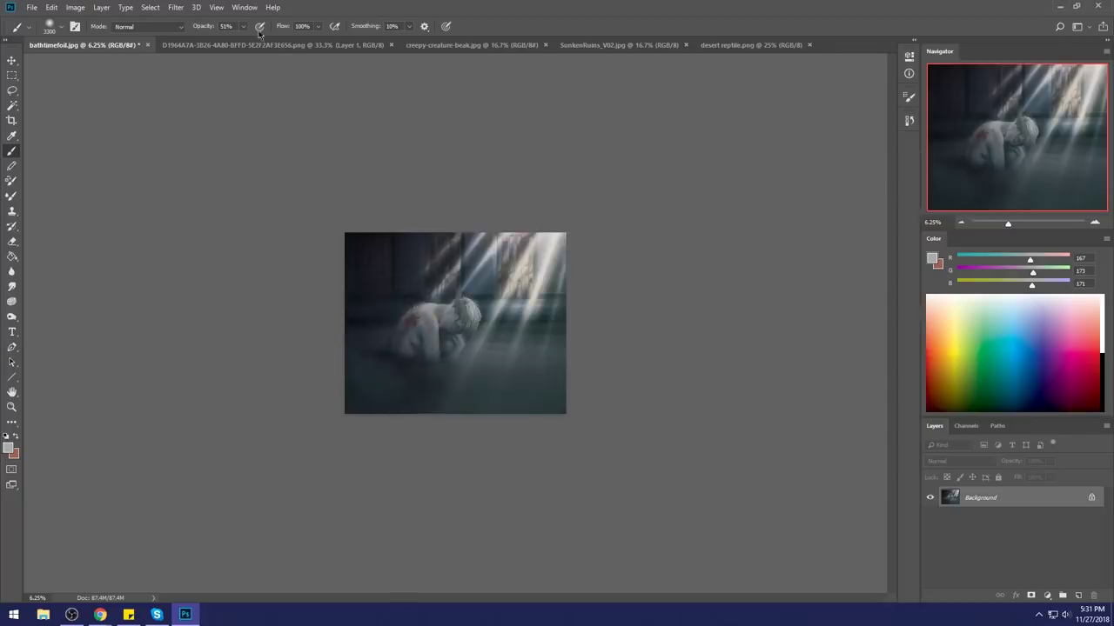
left_click_drag(243, 30, 235, 41)
mouse_move(389, 334)
left_mouse_down()
mouse_move(380, 343)
mouse_move(536, 348)
mouse_move(484, 345)
left_mouse_up()
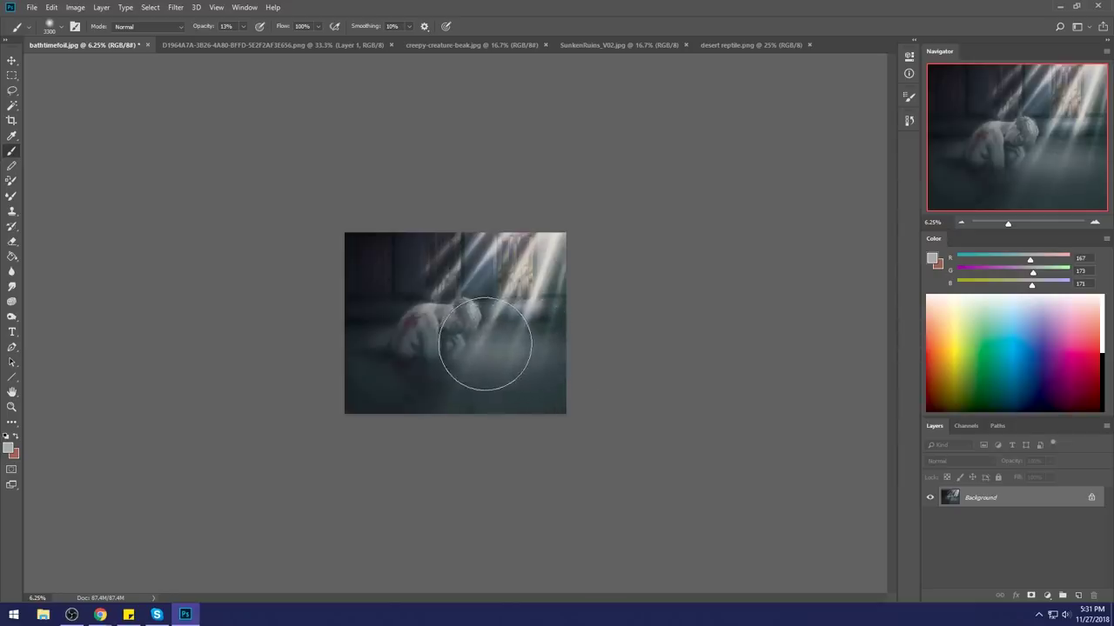
Step: Enlarge the brush to 3900 px and spread soft light grey over the water beneath the sunbeams
key("bracketright")
key("bracketright")
key("bracketright")
key("bracketright")
key("bracketright")
key("bracketright")
key("bracketright")
key("bracketright")
key("bracketright")
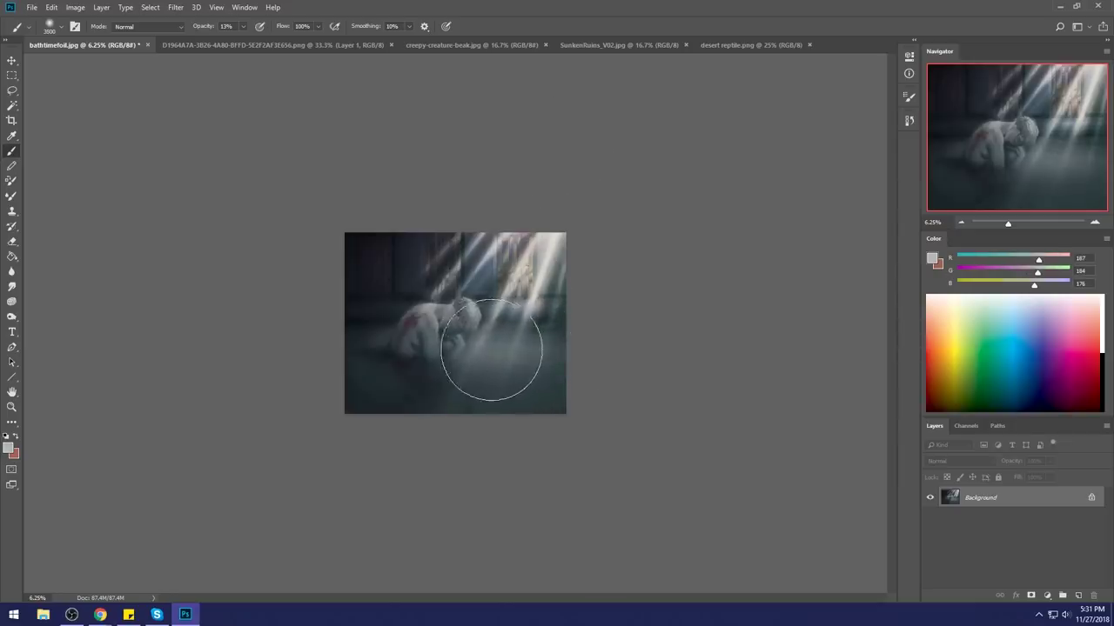
key("bracketright")
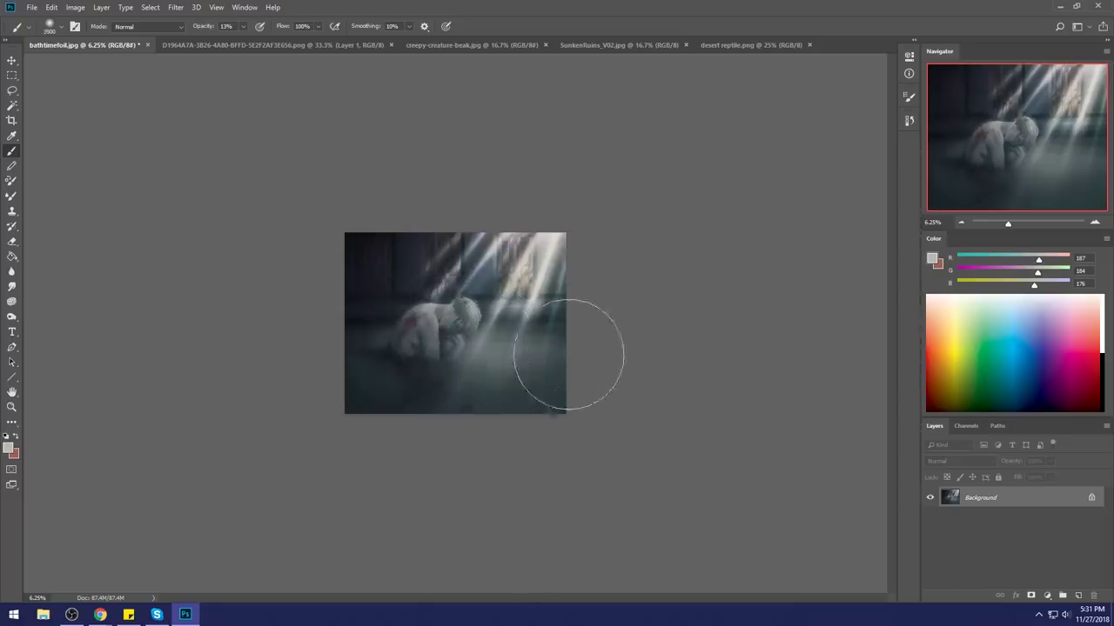
left_click(383, 377)
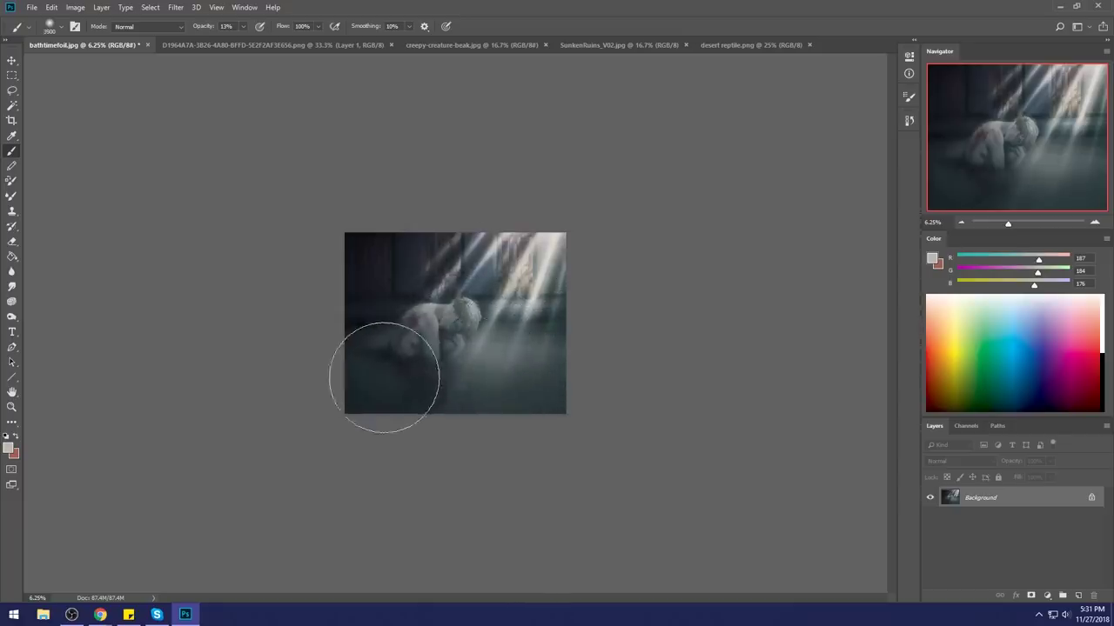
Step: Sample dark tones from the shadowed water and upper-left wall and darken the water around the figure's lower body
left_click(385, 365, "alt")
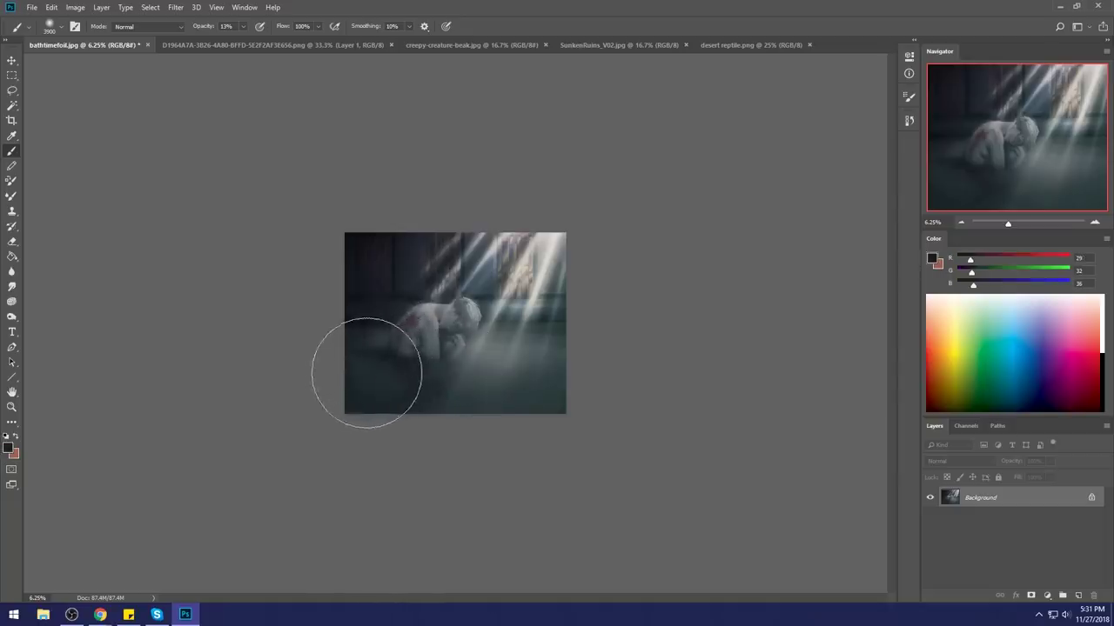
left_click(365, 253, "alt")
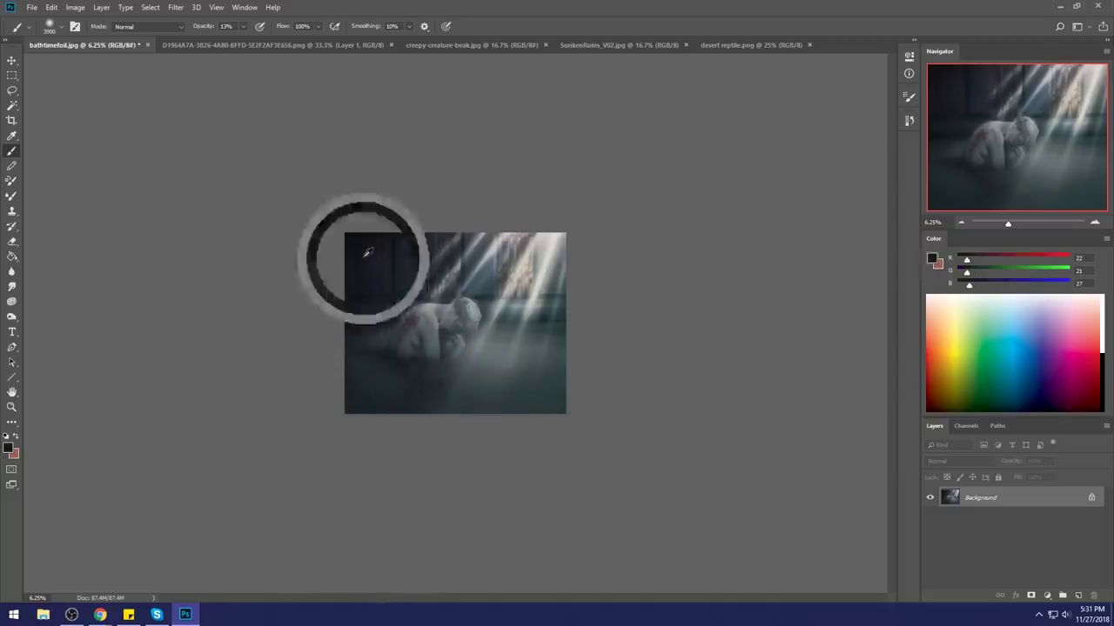
mouse_move(406, 368)
left_mouse_down()
mouse_move(350, 380)
mouse_move(417, 367)
mouse_move(329, 385)
mouse_move(428, 365)
mouse_move(341, 385)
mouse_move(403, 328)
left_mouse_up()
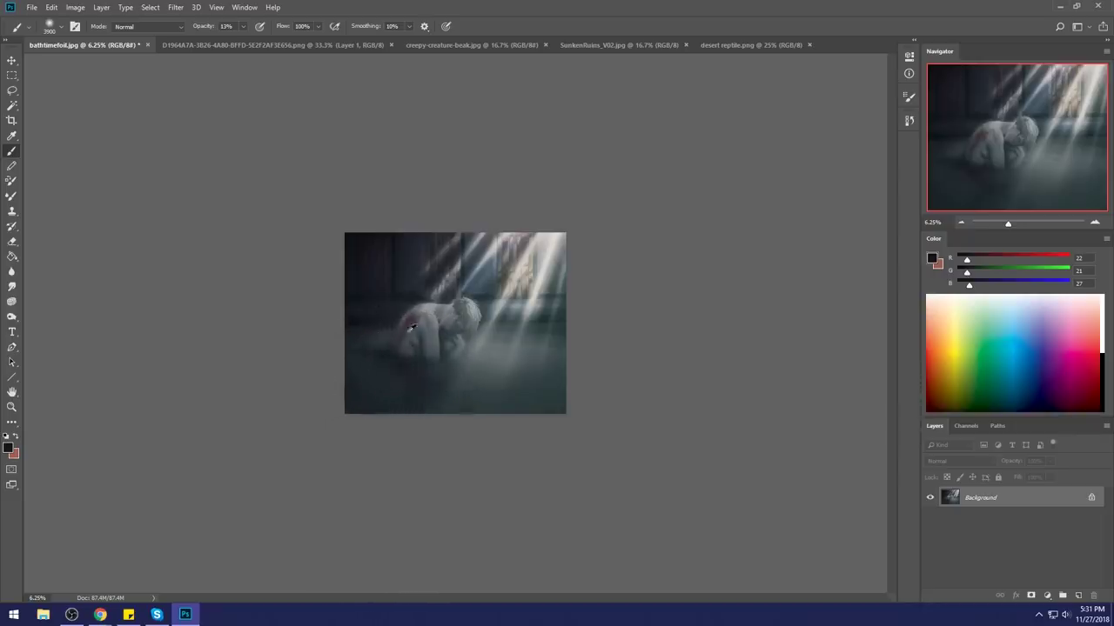
mouse_move(412, 375)
left_mouse_down()
mouse_move(328, 375)
mouse_move(421, 367)
mouse_move(290, 360)
left_mouse_up()
mouse_move(438, 355)
left_mouse_down()
mouse_move(385, 373)
mouse_move(527, 323)
mouse_move(372, 371)
mouse_move(421, 364)
left_mouse_up()
Step: Sample light grey from the sunbeam beside the head and glaze it over the water in Normal mode
left_click(503, 298, "alt")
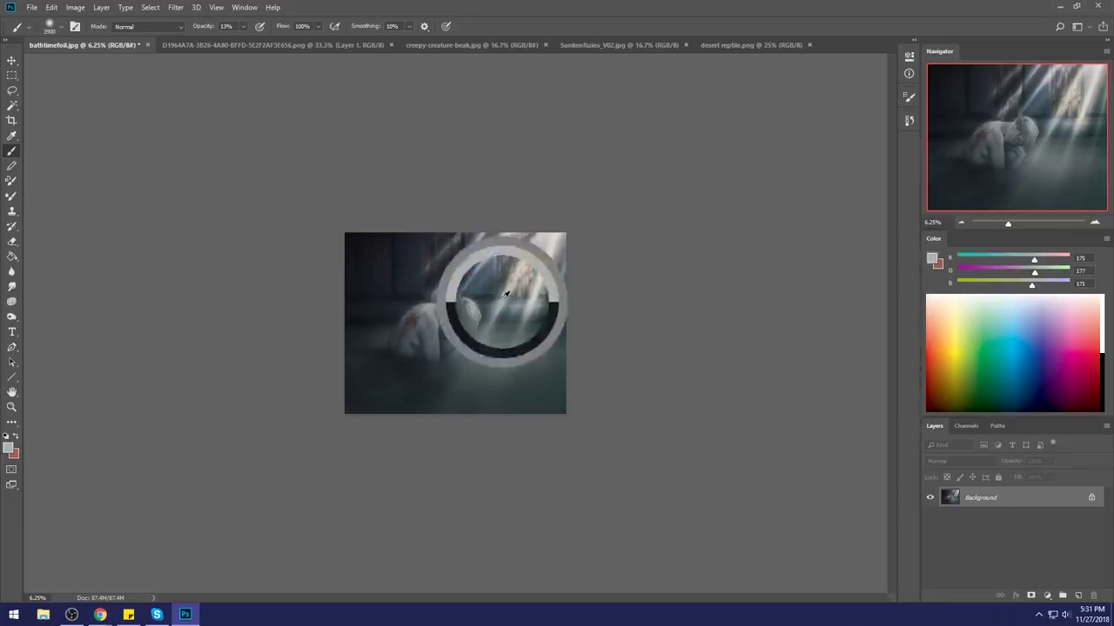
left_click(162, 27)
left_click(161, 39)
mouse_move(385, 172)
left_mouse_down()
mouse_move(468, 348)
mouse_move(467, 368)
mouse_move(410, 389)
mouse_move(469, 361)
mouse_move(417, 389)
left_mouse_up()
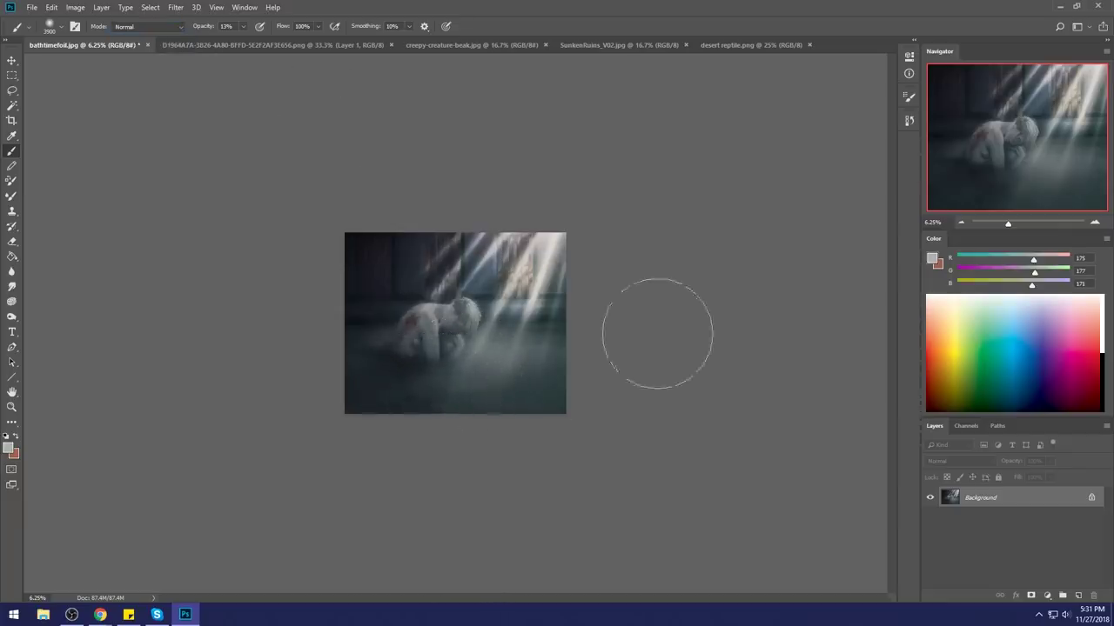
Step: Sample dark blue-grey tones from the water below the figure and repaint the shadowed foreground water
left_click(411, 362, "alt")
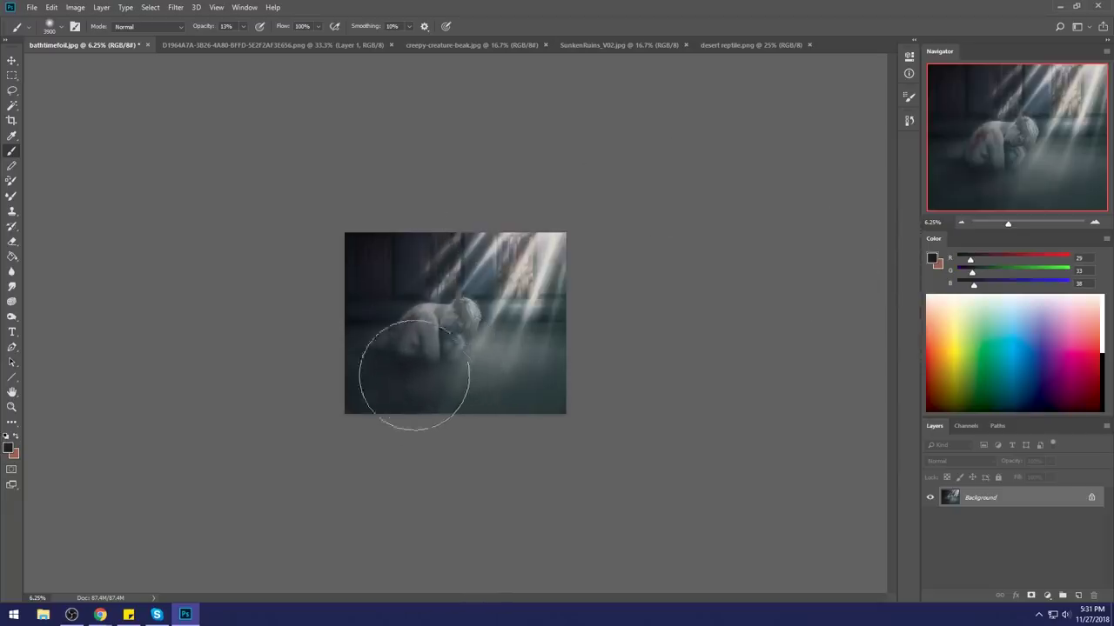
left_click(352, 391, "alt")
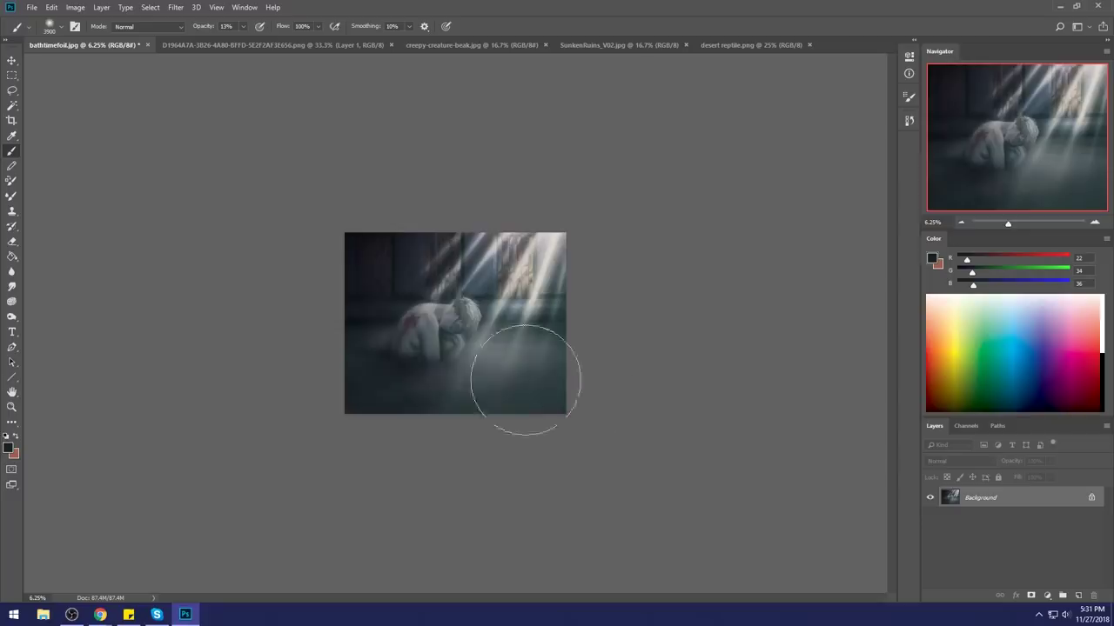
left_click(400, 383, "alt")
left_click_drag(399, 385, 365, 395)
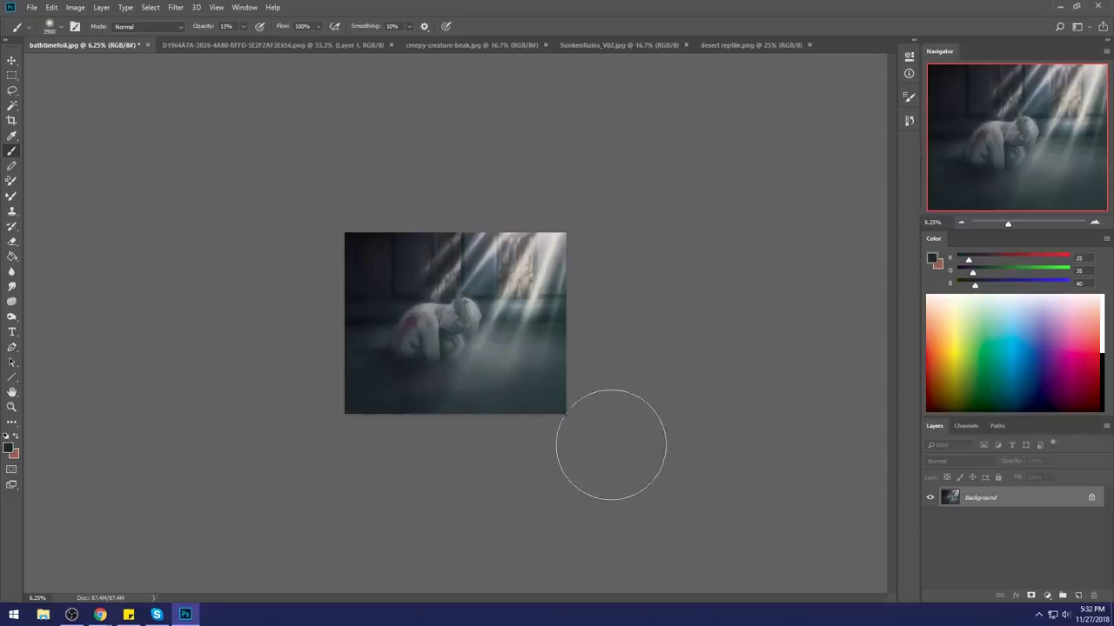
Step: Lasso the whole crouching figure, adding the head and hair to the body selection
key("z")
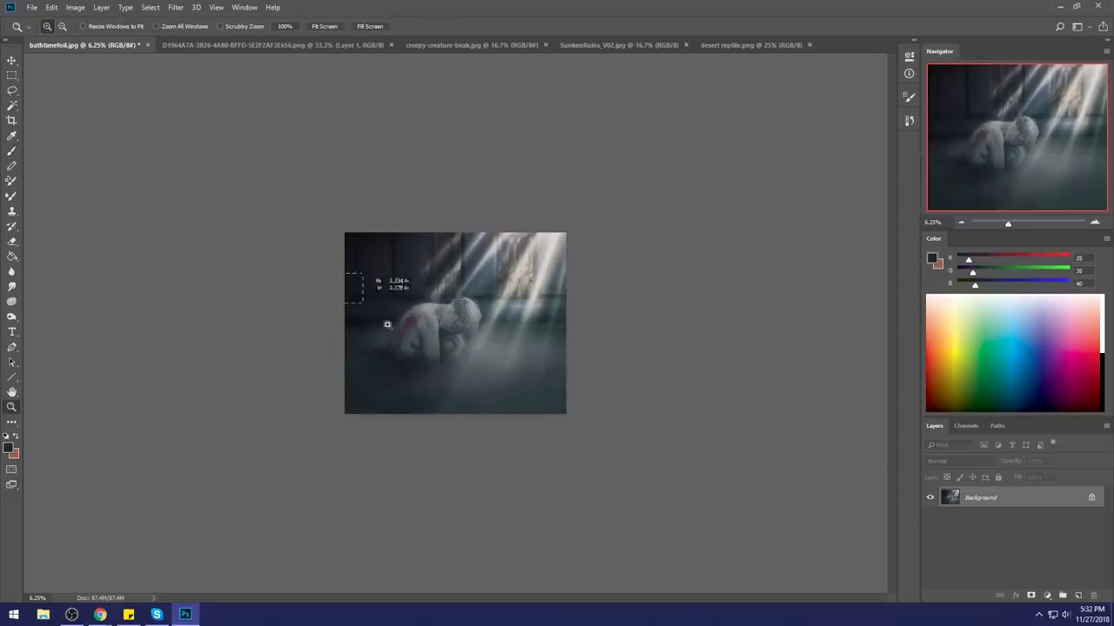
left_click_drag(388, 325, 389, 326)
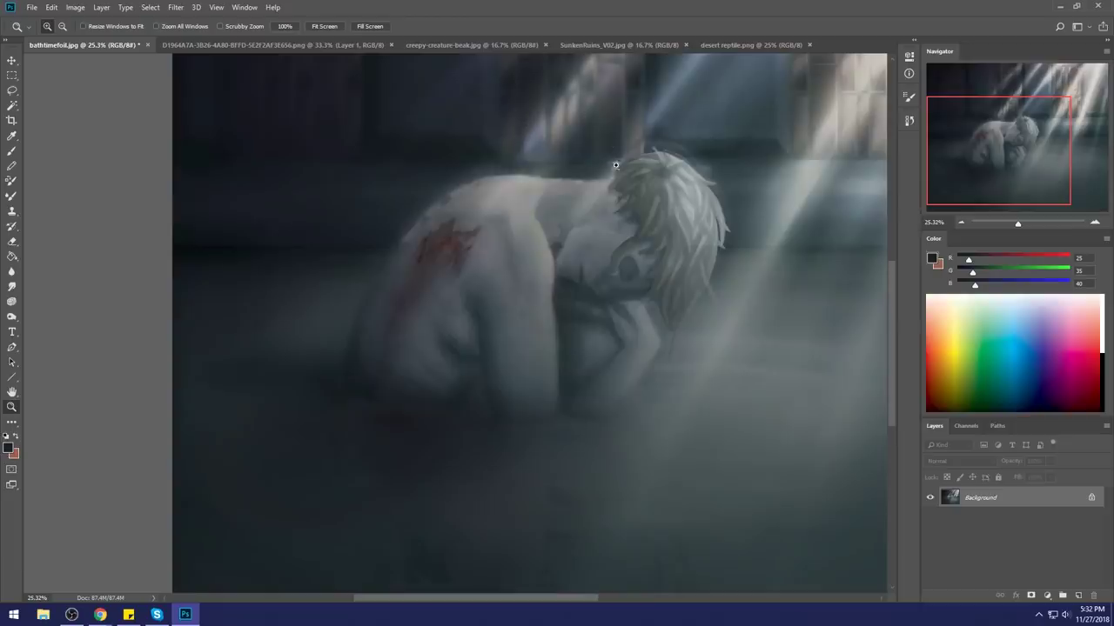
key("l")
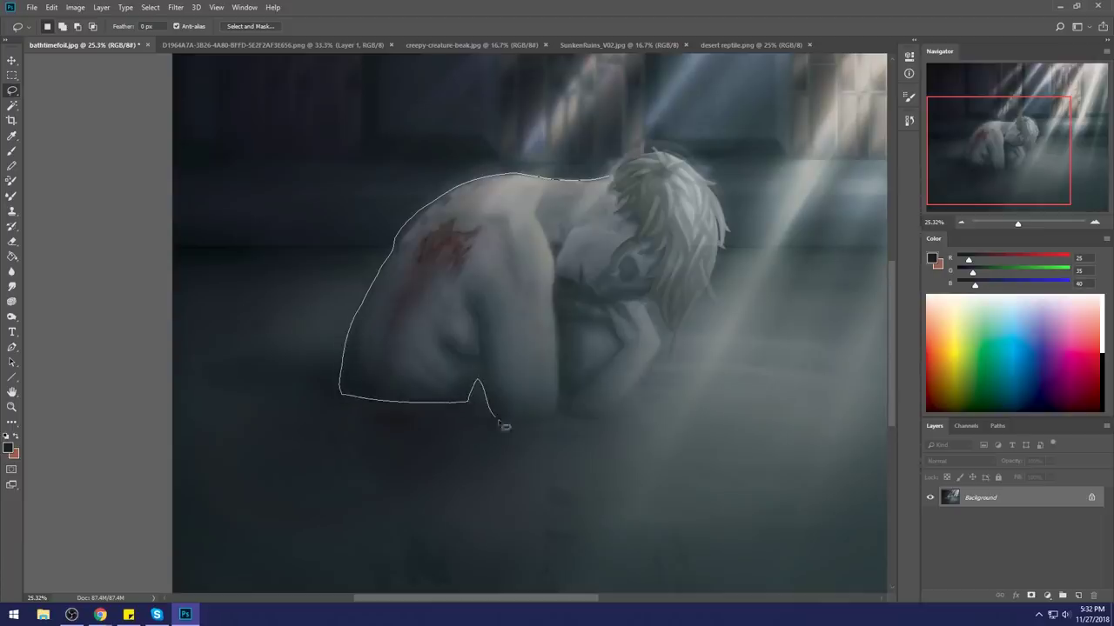
left_click_drag(644, 306, 614, 180)
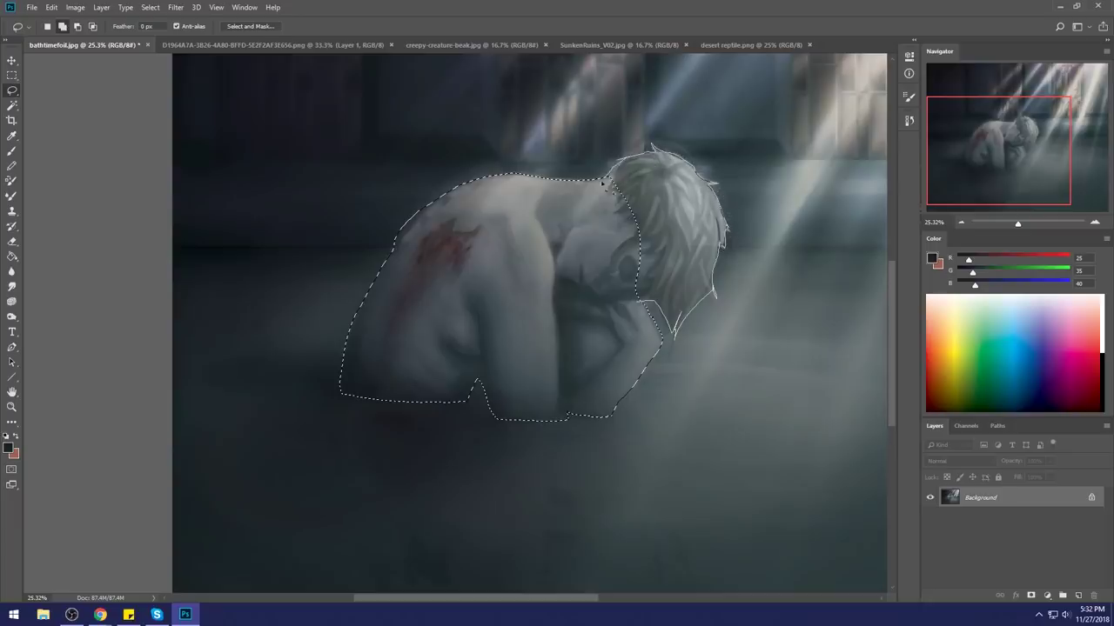
left_click_drag(621, 295, 623, 296)
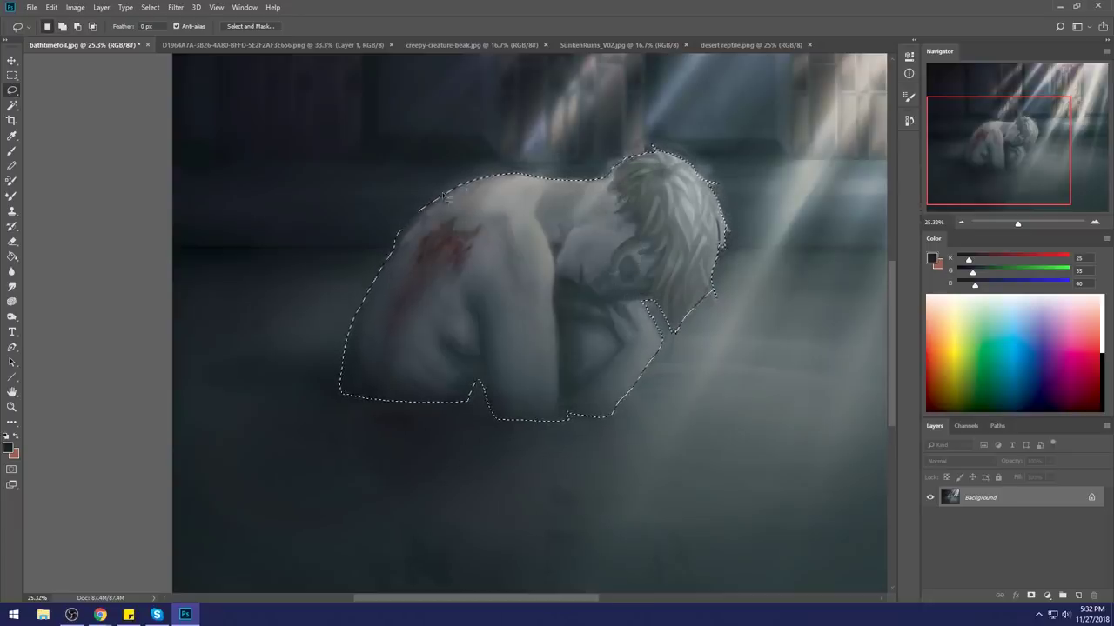
mouse_move(447, 194)
left_mouse_down()
mouse_move(454, 181)
mouse_move(371, 290)
mouse_move(463, 163)
mouse_move(440, 174)
left_mouse_up()
scroll(693, 291, "down", 2)
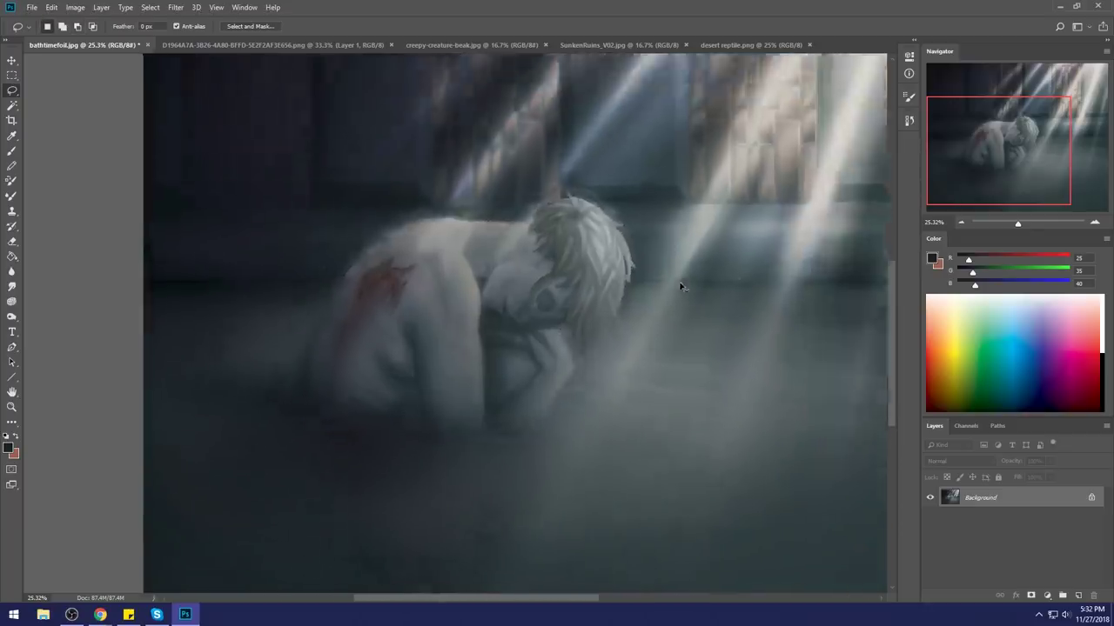
scroll(667, 296, "down", 2)
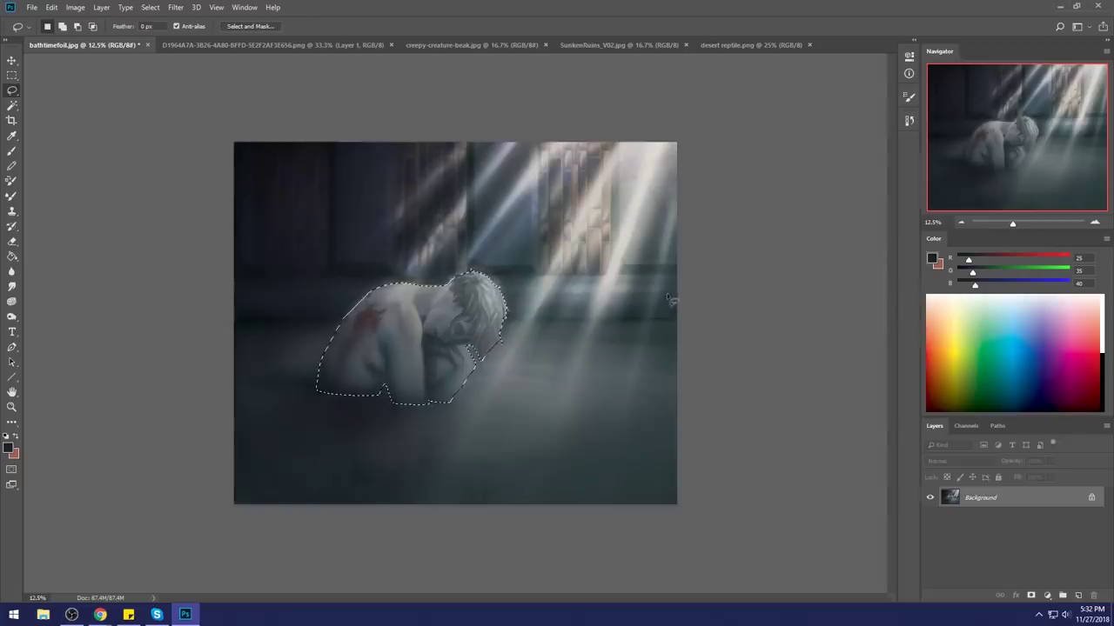
Step: Sample the dark wall behind the figure and darken the selected figure into shadow at 38% brush opacity
key("b")
left_click(368, 264, "alt")
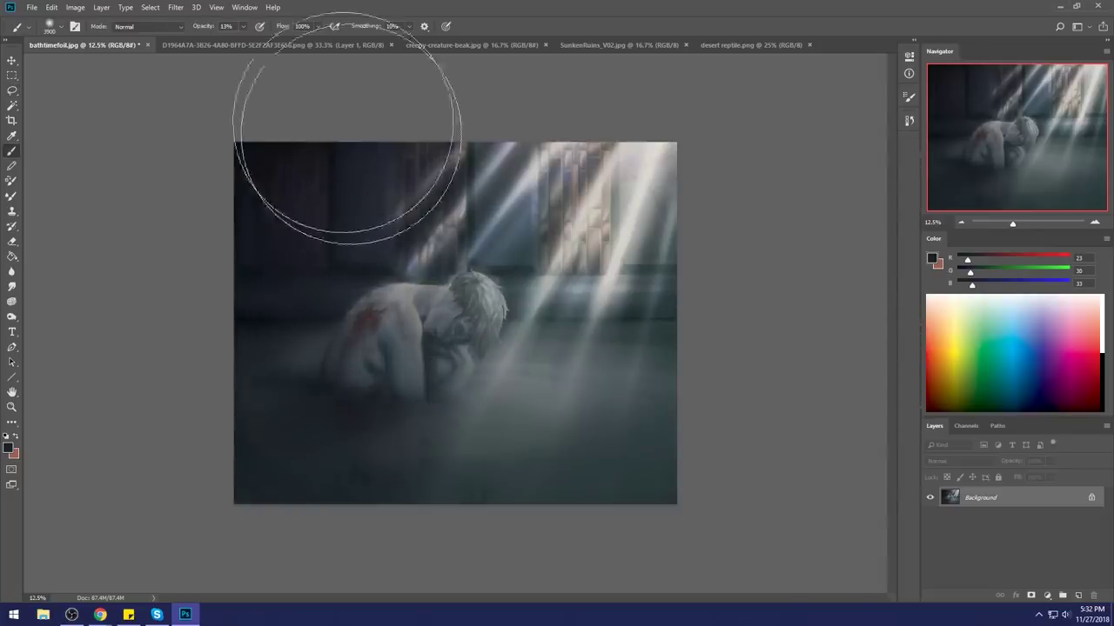
left_click_drag(243, 26, 257, 40)
mouse_move(336, 261)
left_mouse_down()
mouse_move(423, 249)
mouse_move(396, 299)
left_mouse_up()
mouse_move(374, 287)
left_mouse_down()
mouse_move(397, 261)
mouse_move(348, 293)
mouse_move(385, 286)
mouse_move(346, 336)
mouse_move(473, 261)
mouse_move(391, 311)
mouse_move(505, 224)
mouse_move(489, 260)
left_mouse_up()
key("ctrl+minus")
key("ctrl+minus")
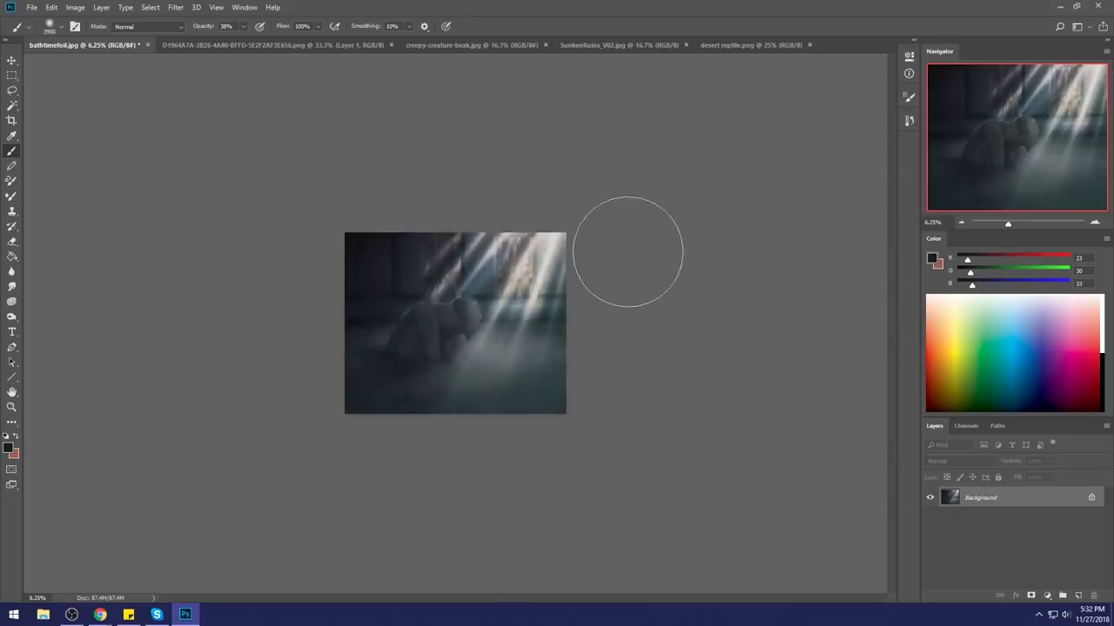
Step: Invert the figure selection and hide its outline
key("m")
right_click(478, 299)
left_click(504, 316)
key("ctrl+h")
Step: Choose a 250 px preset brush at 100% opacity and sample the dark background just beside the figure's back
key("b")
left_click(391, 314, "alt")
right_click(423, 283)
left_click(504, 469)
left_click(786, 391)
left_click(389, 311, "alt")
key("0")
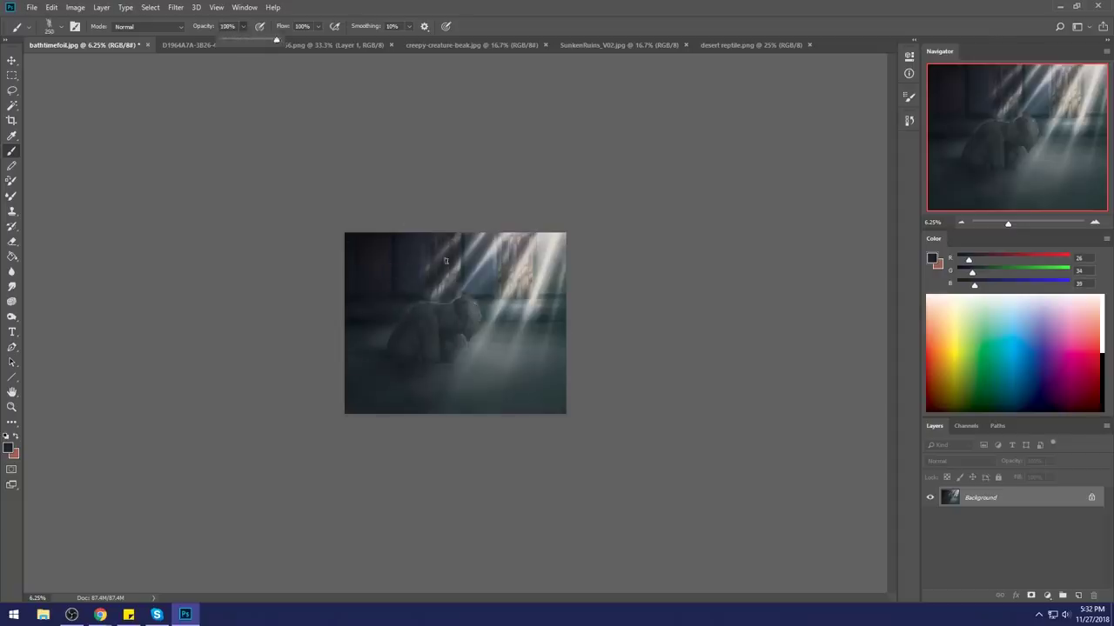
Step: Repaint the edges around the figure's back and head with tones sampled from the neighbouring background and figure
left_click(414, 299, "alt")
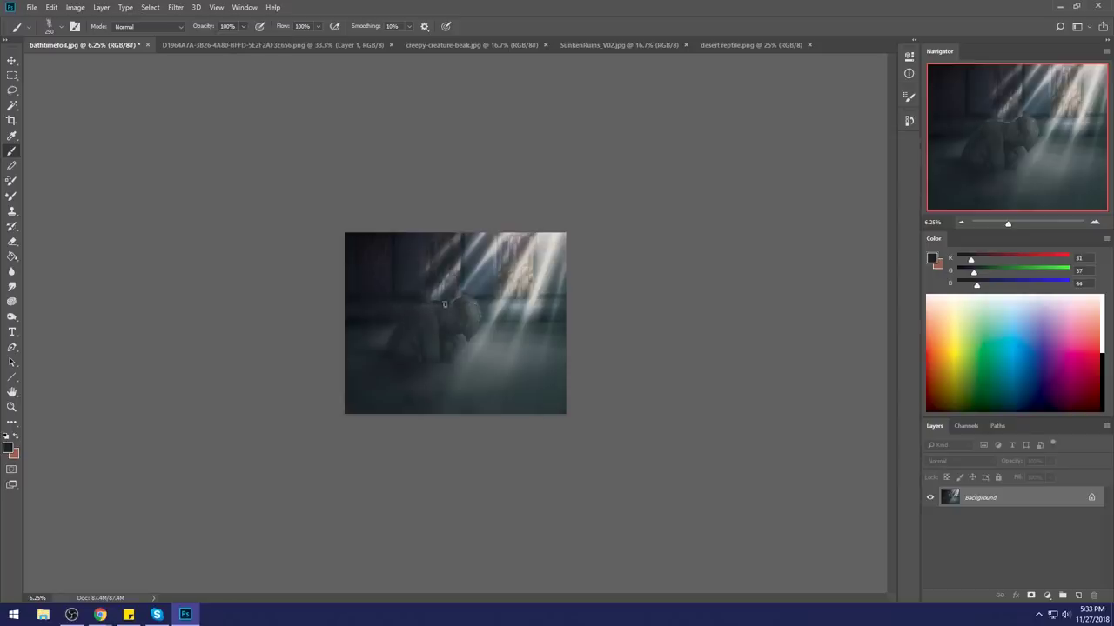
left_click(484, 304, "alt")
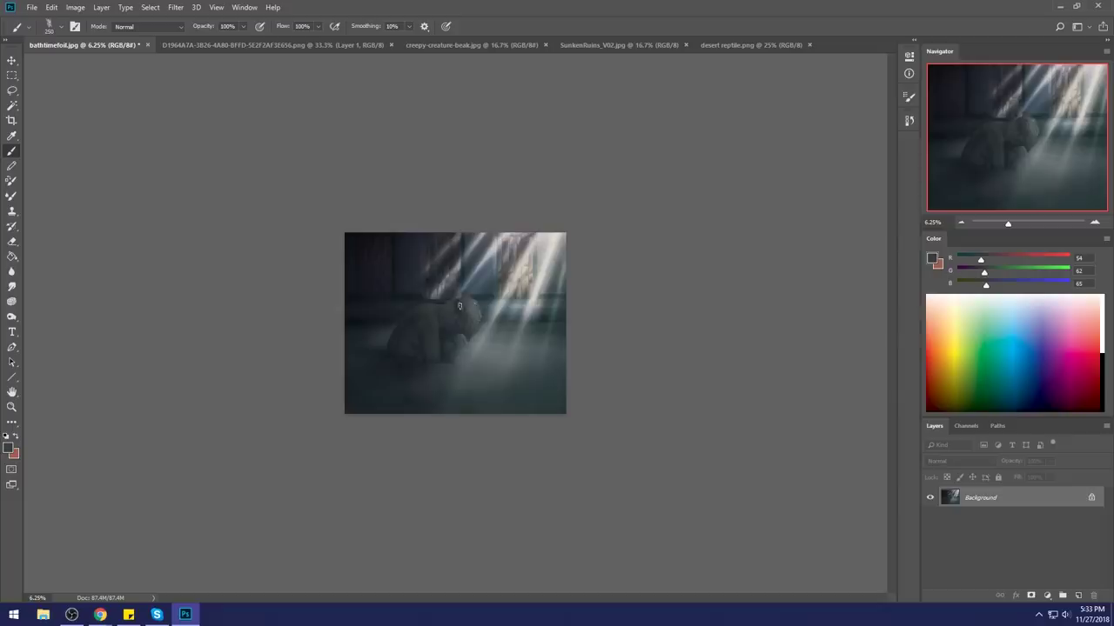
left_click(439, 302, "alt")
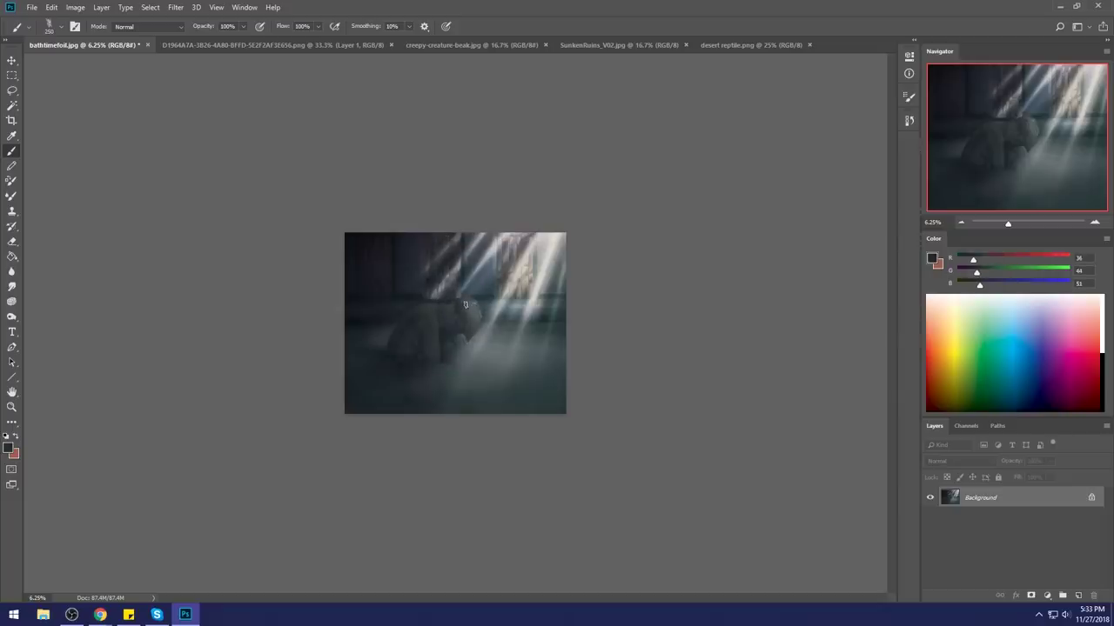
left_click(477, 303, "alt")
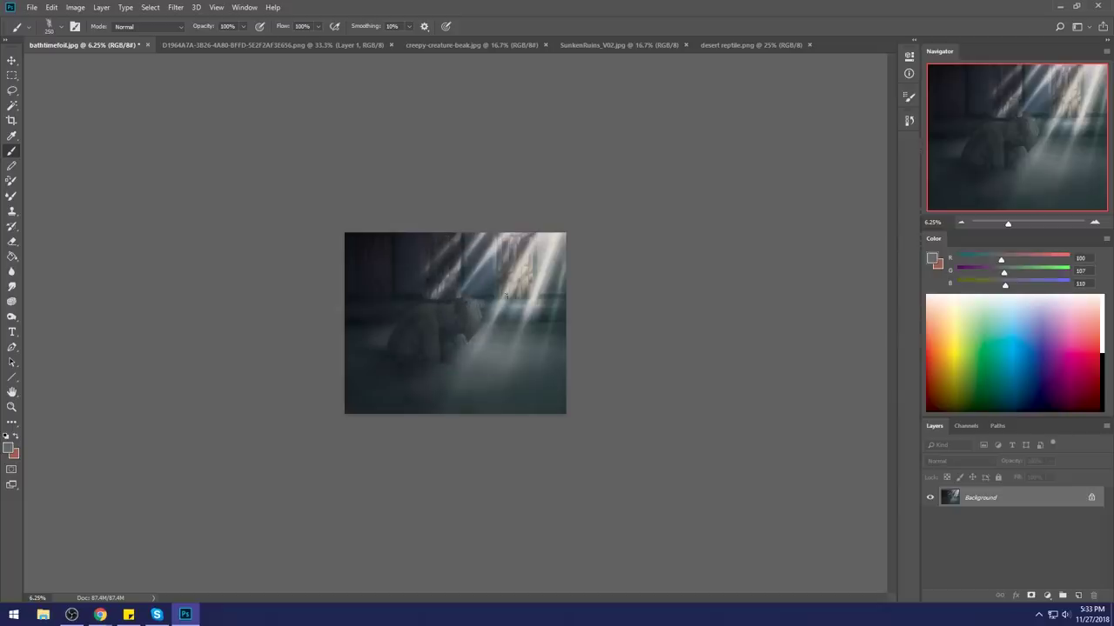
left_click(475, 304, "alt")
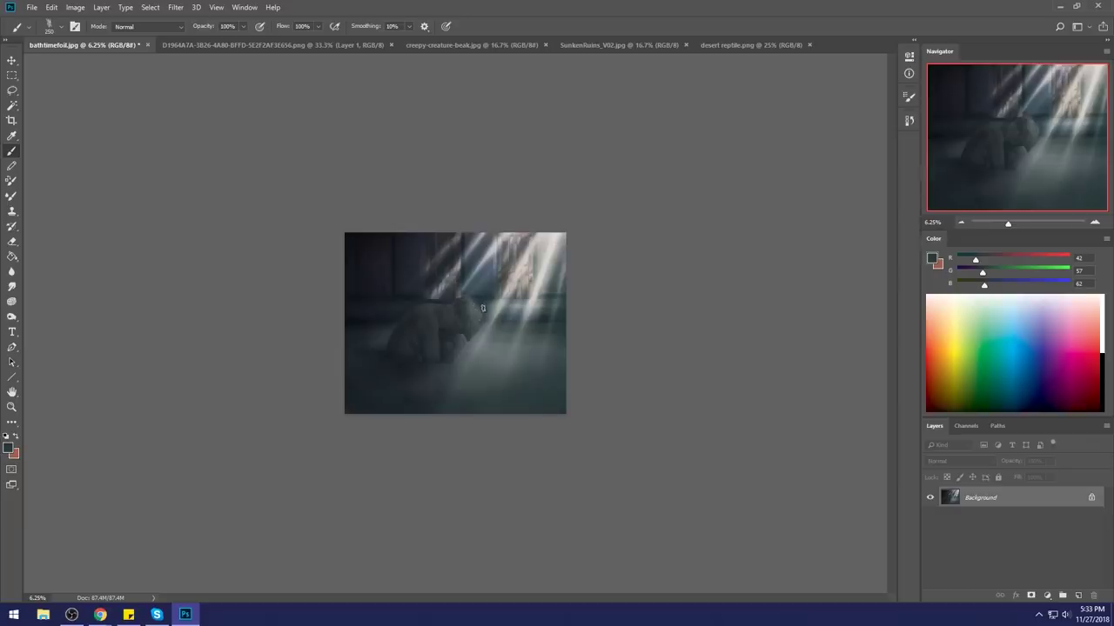
left_click(408, 308, "alt")
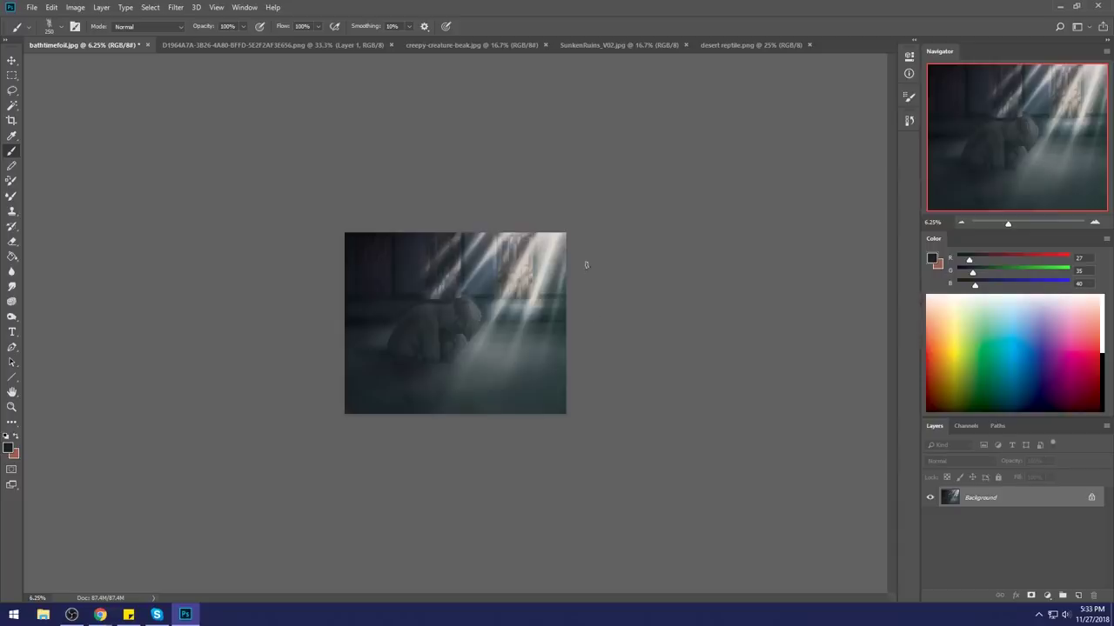
Step: Lasso highlight shapes on the figure's shoulder, upper arm and hair, adding each to the selection
key("l")
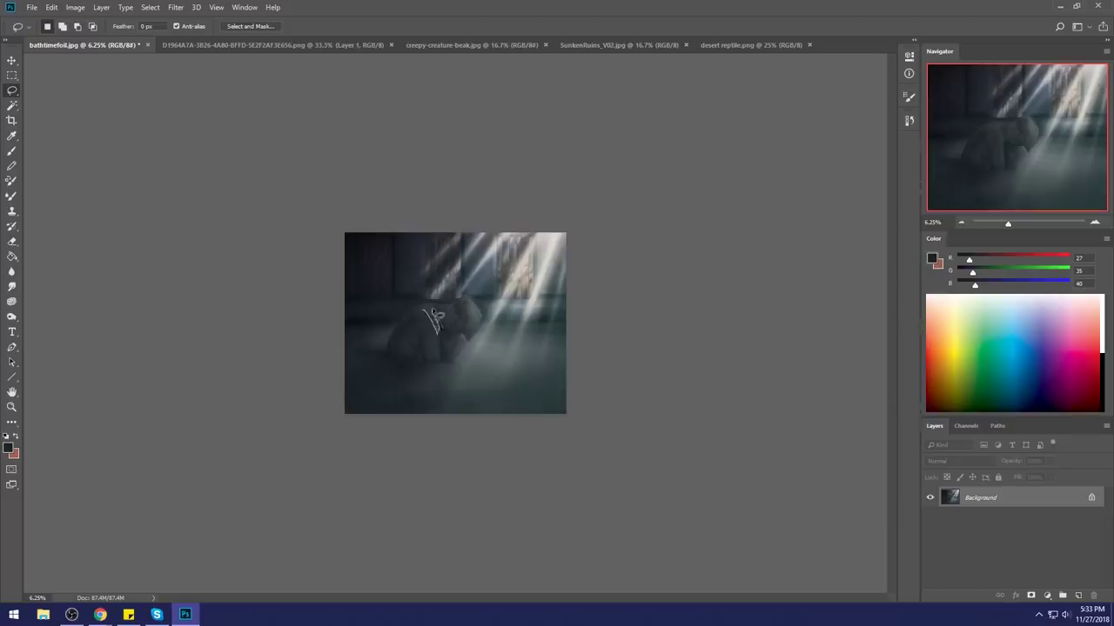
mouse_move(431, 308)
left_mouse_down()
mouse_move(448, 338)
mouse_move(432, 297)
mouse_move(448, 342)
mouse_move(424, 314)
left_mouse_up()
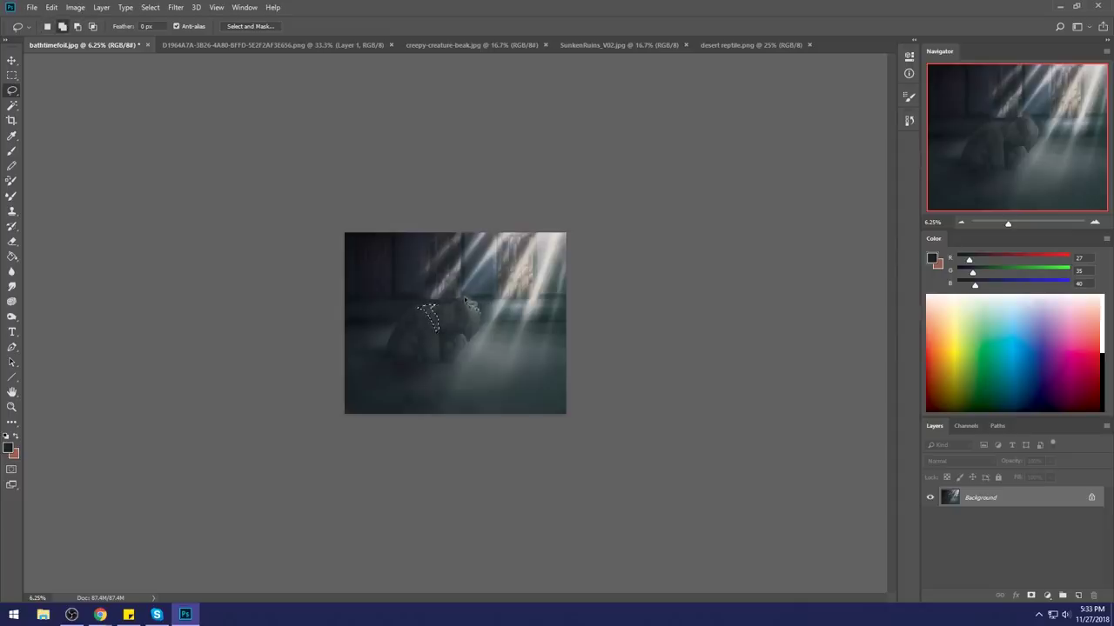
mouse_move(481, 323)
left_mouse_down()
mouse_move(486, 336)
mouse_move(480, 306)
mouse_move(466, 298)
mouse_move(461, 309)
left_mouse_up()
left_click_drag(440, 333, 445, 372)
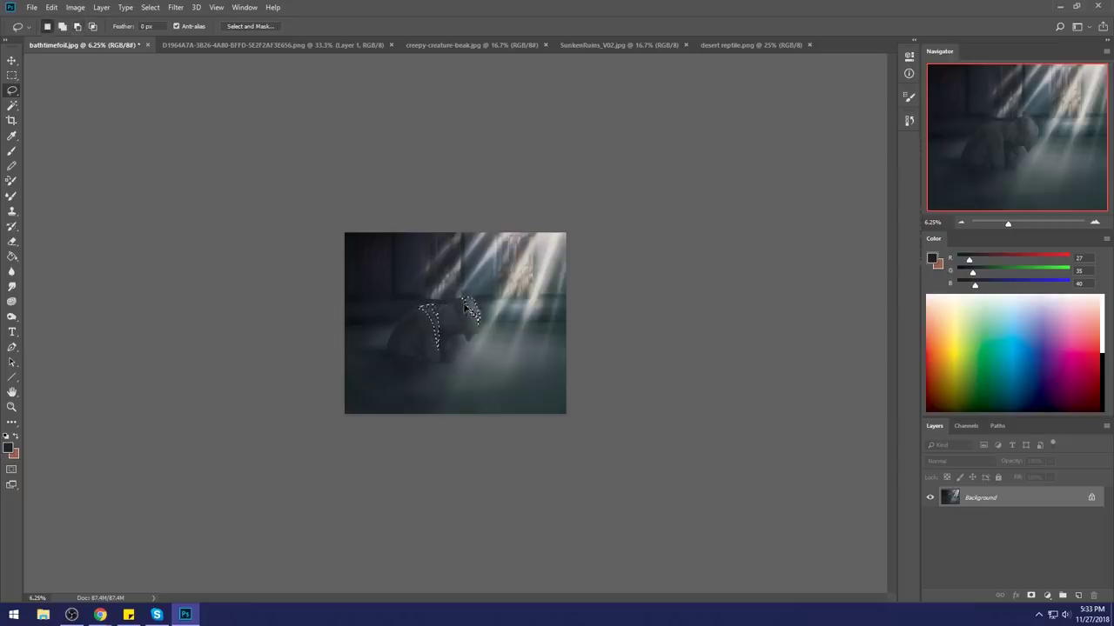
Step: Sample the bright light in the painting's upper-right corner and paint it into the shoulder, arm and hair highlight shapes
key("ctrl+d")
key("b")
left_click(560, 236, "alt")
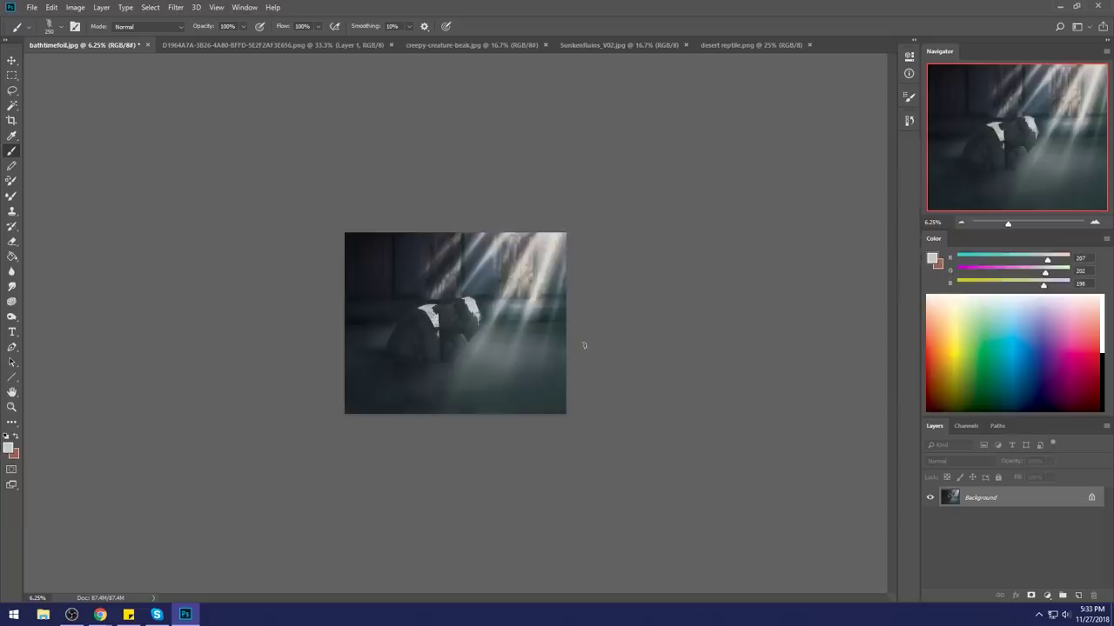
Step: Undo the opaque highlight fill, choose the soft round 100 px preset brush and enlarge it greatly
scroll(589, 358, "down", 3)
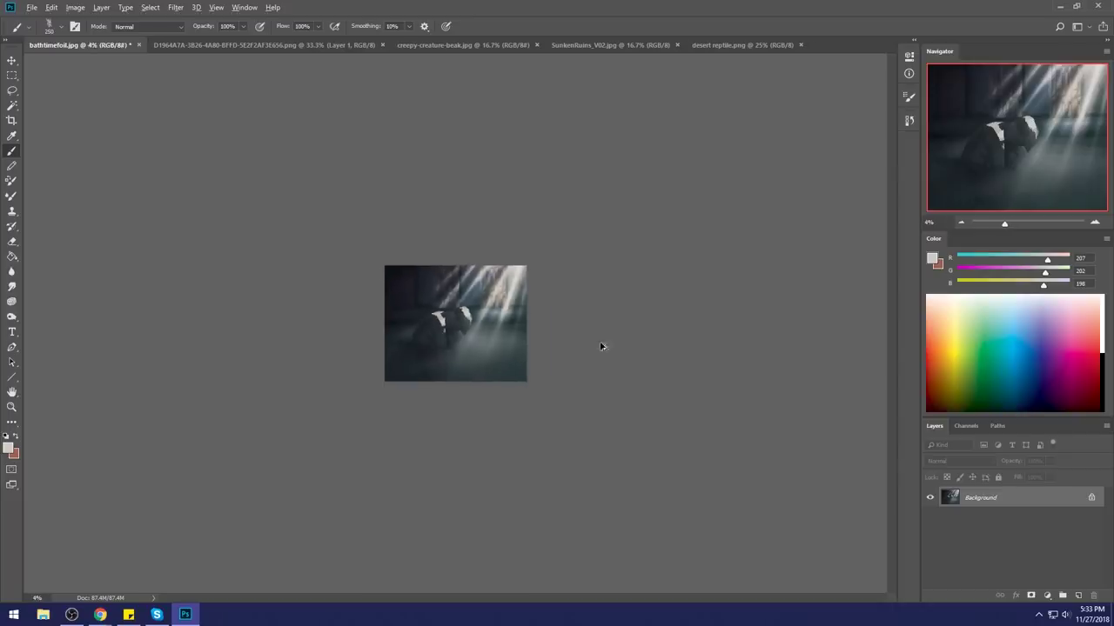
key("ctrl+z")
right_click(468, 306)
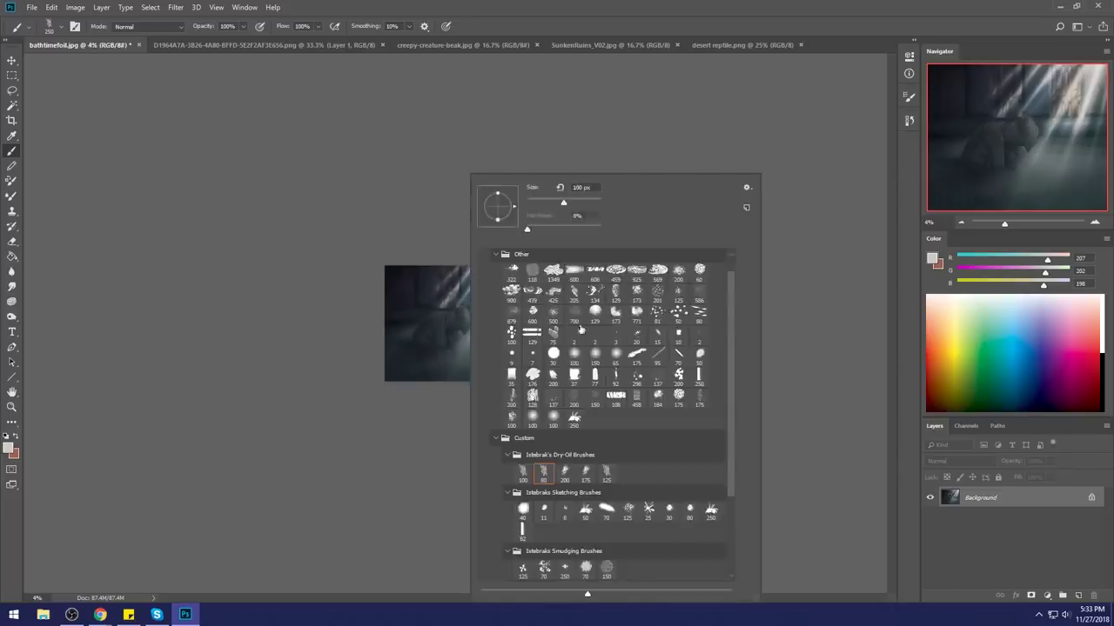
double_click(574, 352)
key("bracketright")
key("bracketright")
key("bracketright")
key("bracketright")
key("bracketright")
key("bracketright")
key("bracketright")
key("bracketright")
key("bracketright")
key("bracketright")
key("bracketright")
key("bracketright")
key("bracketright")
key("bracketright")
key("bracketright")
key("bracketright")
key("bracketright")
key("bracketright")
key("bracketright")
key("bracketright")
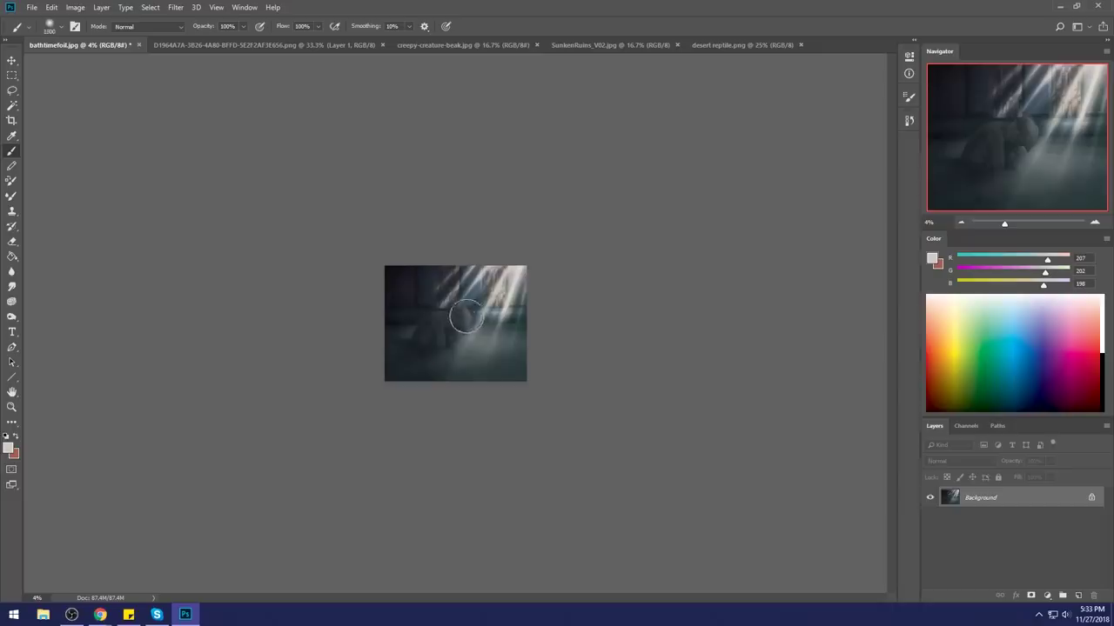
Step: Lower the brush opacity to 50% and softly paint the light into the selected shoulder, arm and hair shapes
left_click_drag(472, 311, 489, 333)
key("ctrl+z")
left_click(244, 26)
left_click(217, 39)
mouse_move(462, 306)
left_mouse_down()
mouse_move(481, 345)
mouse_move(425, 336)
mouse_move(493, 310)
left_mouse_up()
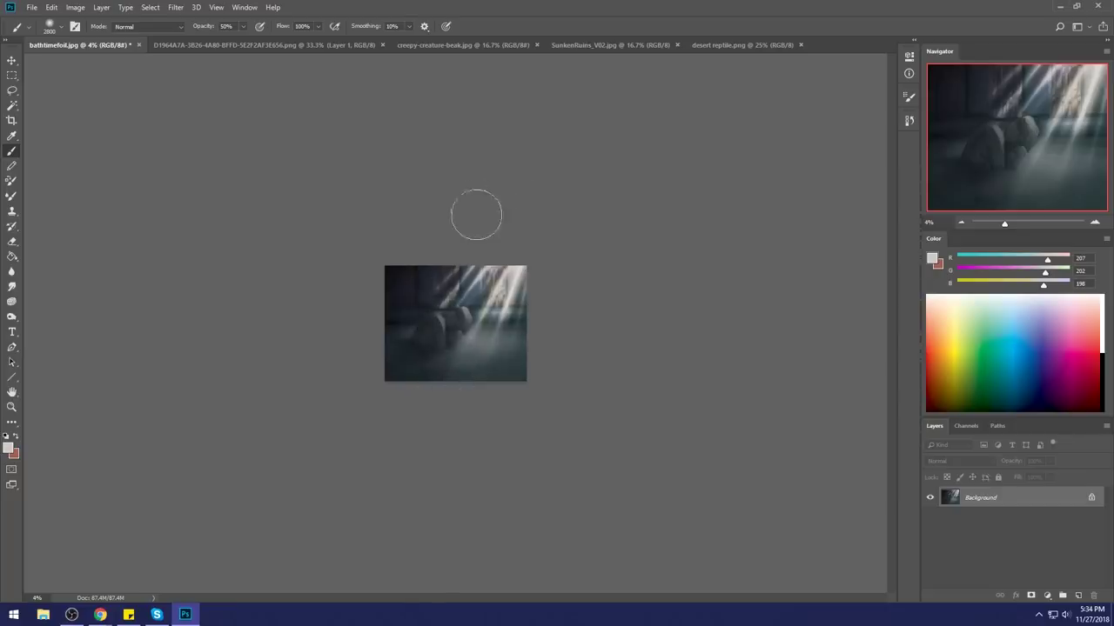
Step: Invert the highlight selection around the figure, then deselect everything
key("z")
left_click_drag(440, 287, 601, 478)
key("b")
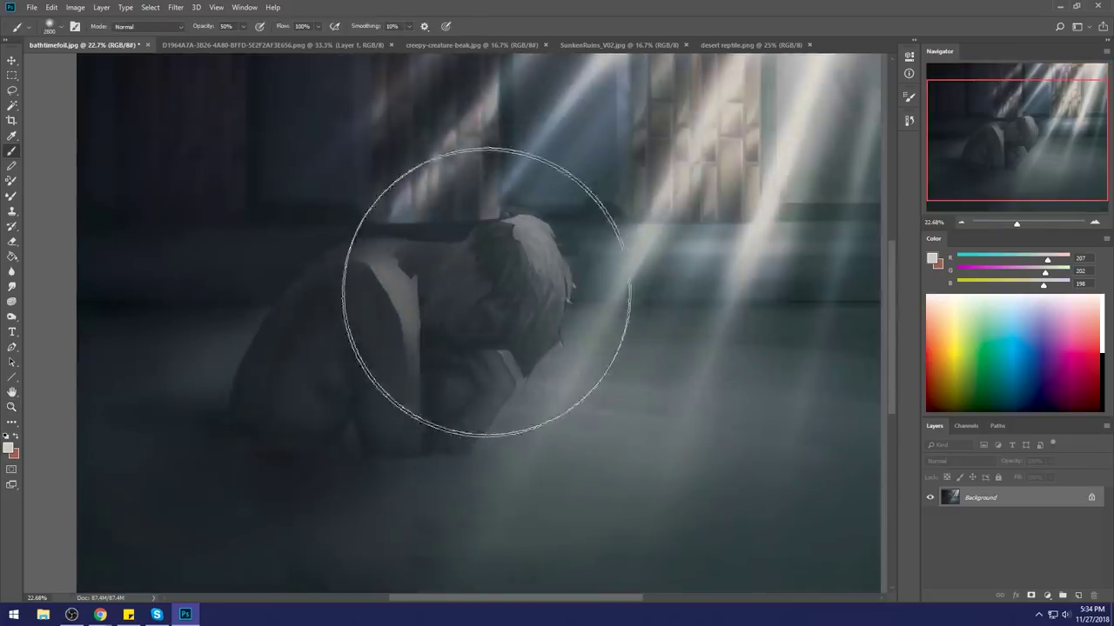
key("m")
right_click(463, 341)
left_click(494, 353)
key("b")
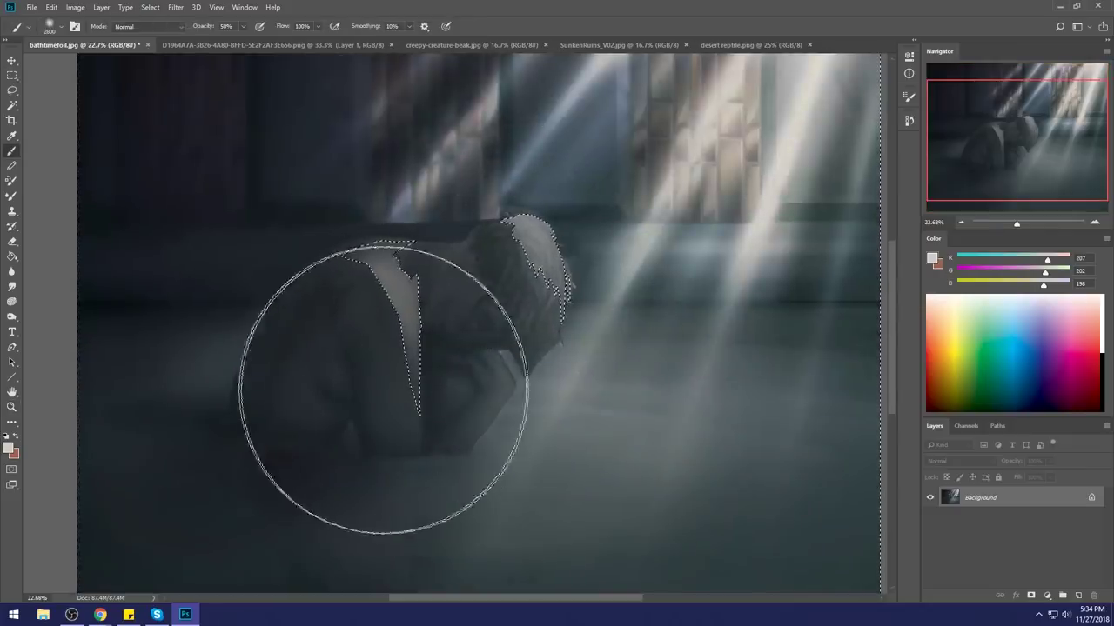
key("m")
right_click(460, 328)
left_click(485, 335)
key("b")
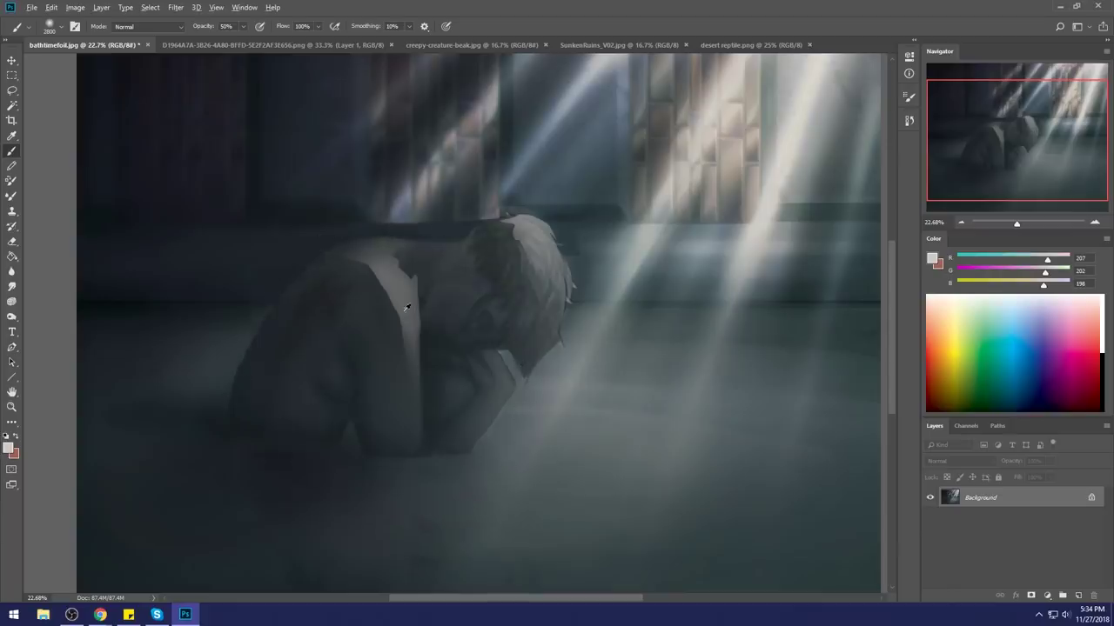
Step: Reduce the brush to 1200 px and softly paint sampled highlight tones over the figure's back and arm
left_click(403, 291, "alt")
key("bracketleft")
key("bracketleft")
key("bracketleft")
key("bracketleft")
key("bracketleft")
key("bracketleft")
key("bracketleft")
key("bracketleft")
key("bracketleft")
key("bracketleft")
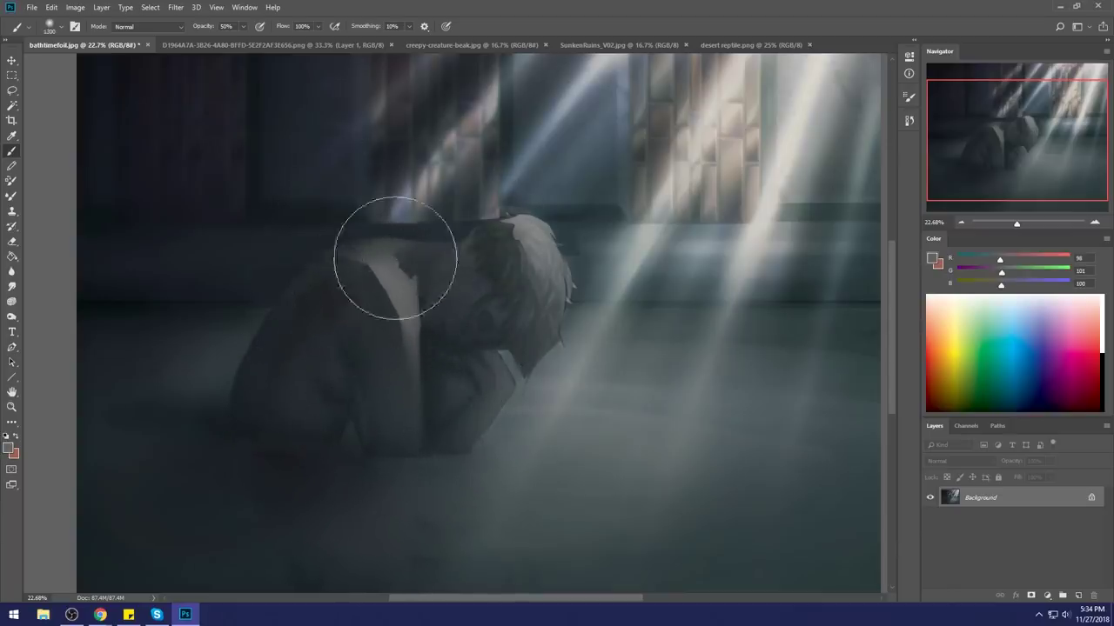
mouse_move(355, 398)
left_mouse_down()
mouse_move(354, 348)
mouse_move(371, 443)
mouse_move(342, 327)
mouse_move(370, 441)
mouse_move(351, 328)
left_mouse_up()
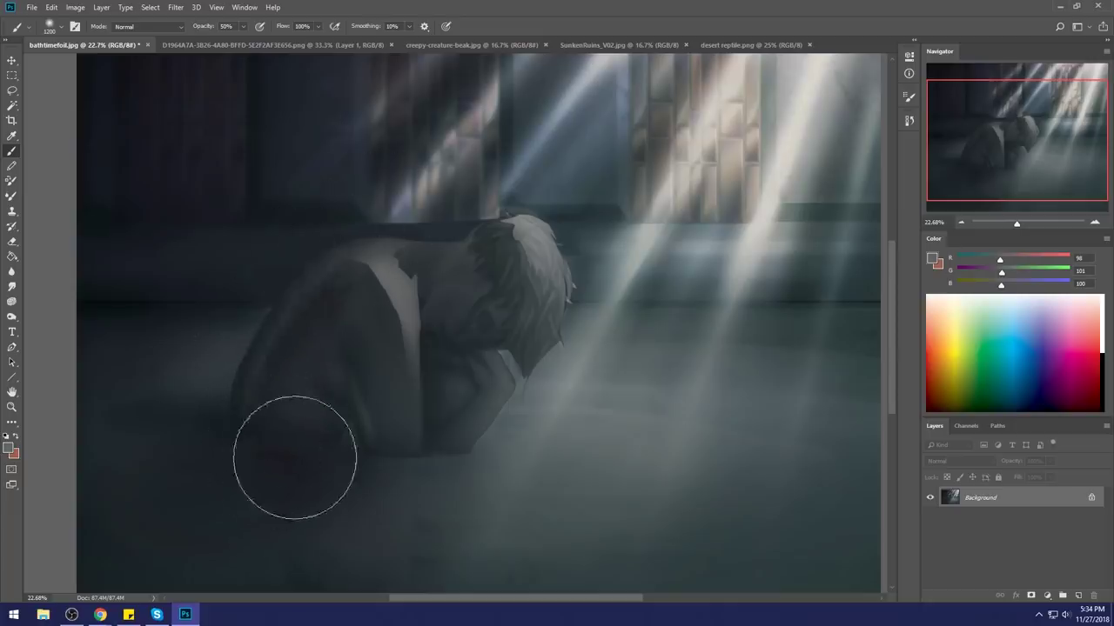
mouse_move(358, 322)
left_mouse_down()
mouse_move(373, 308)
mouse_move(363, 323)
left_mouse_up()
key("ctrl+minus")
key("ctrl+minus")
key("ctrl+minus")
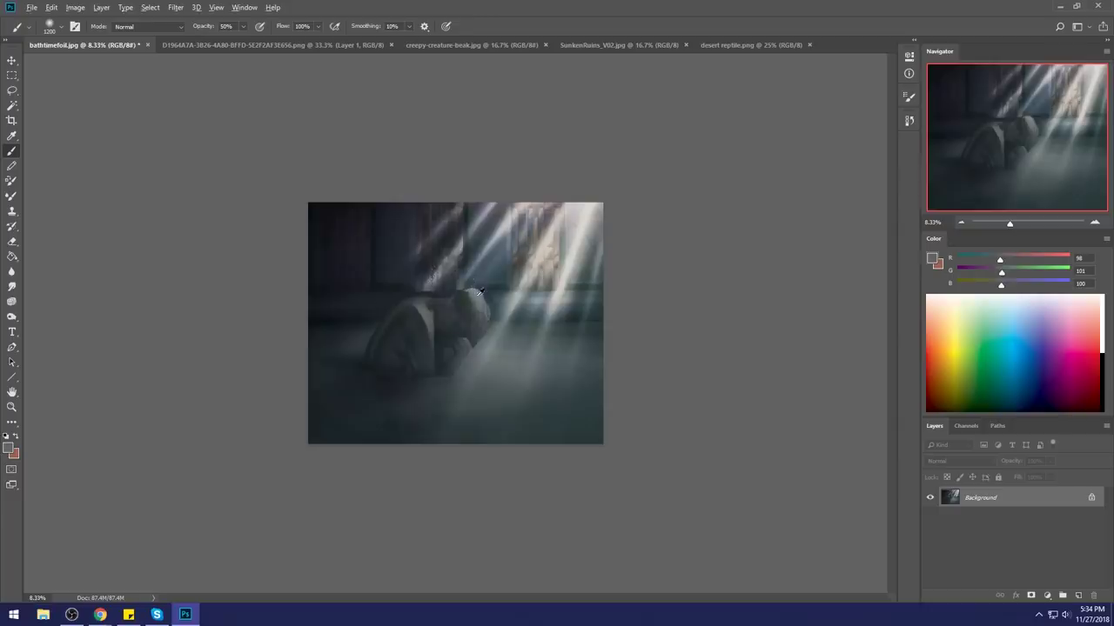
left_click(479, 294, "alt")
left_click(434, 317, "alt")
Step: Soften the shoulder highlight with the Smudge tool, using the 70 px smudging preset at 5% strength
left_click(12, 286)
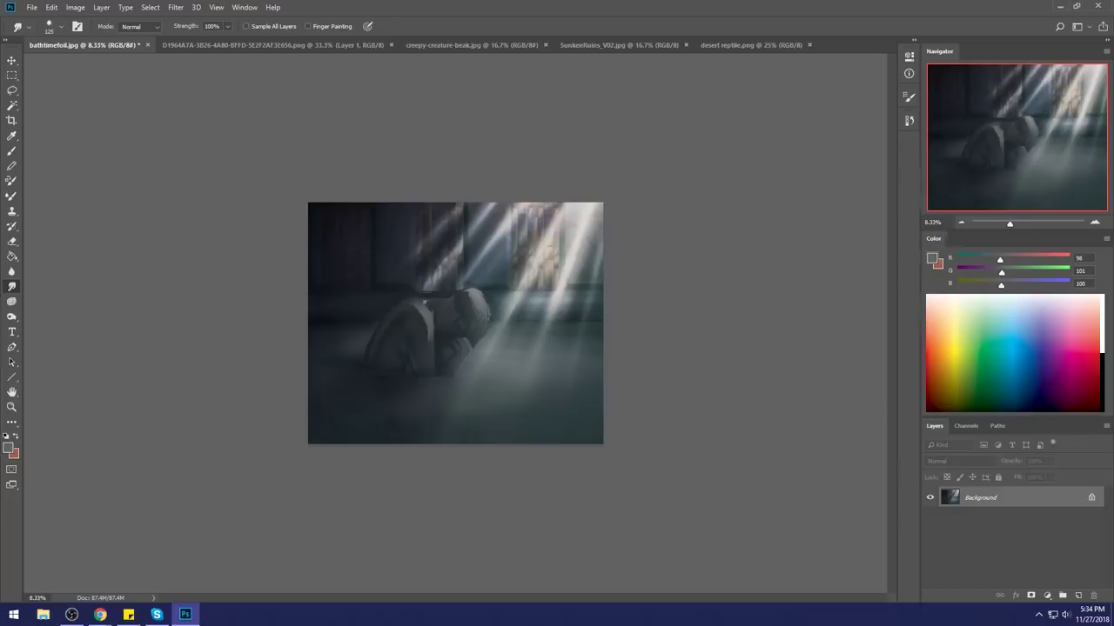
right_click(454, 294)
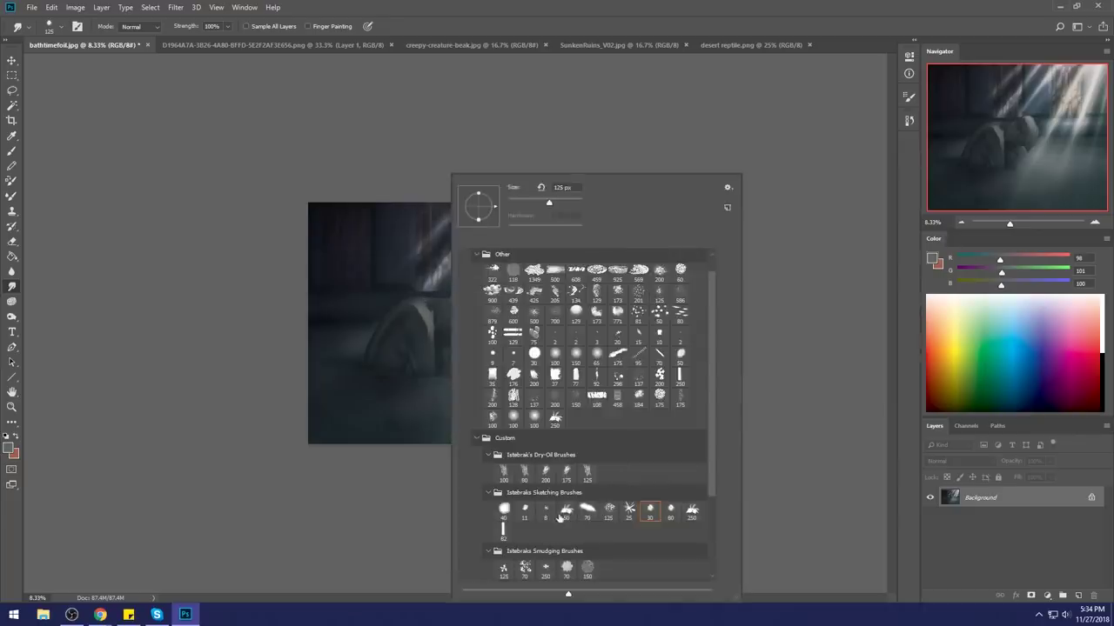
double_click(566, 568)
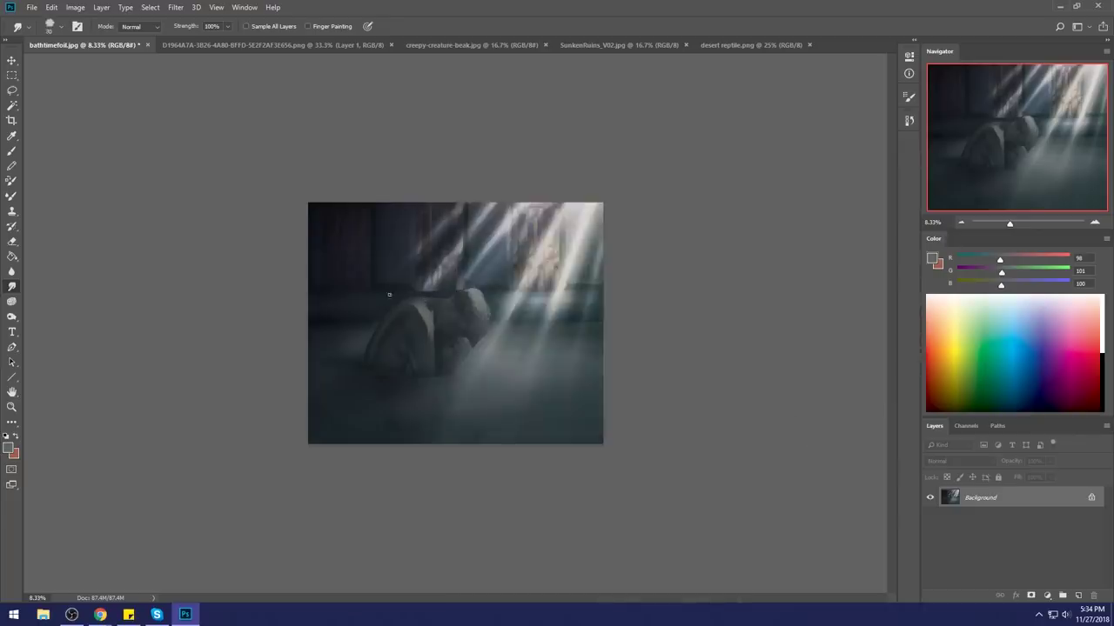
left_click(227, 26)
left_click_drag(234, 42, 202, 42)
left_click(227, 26)
left_click_drag(228, 41, 206, 42)
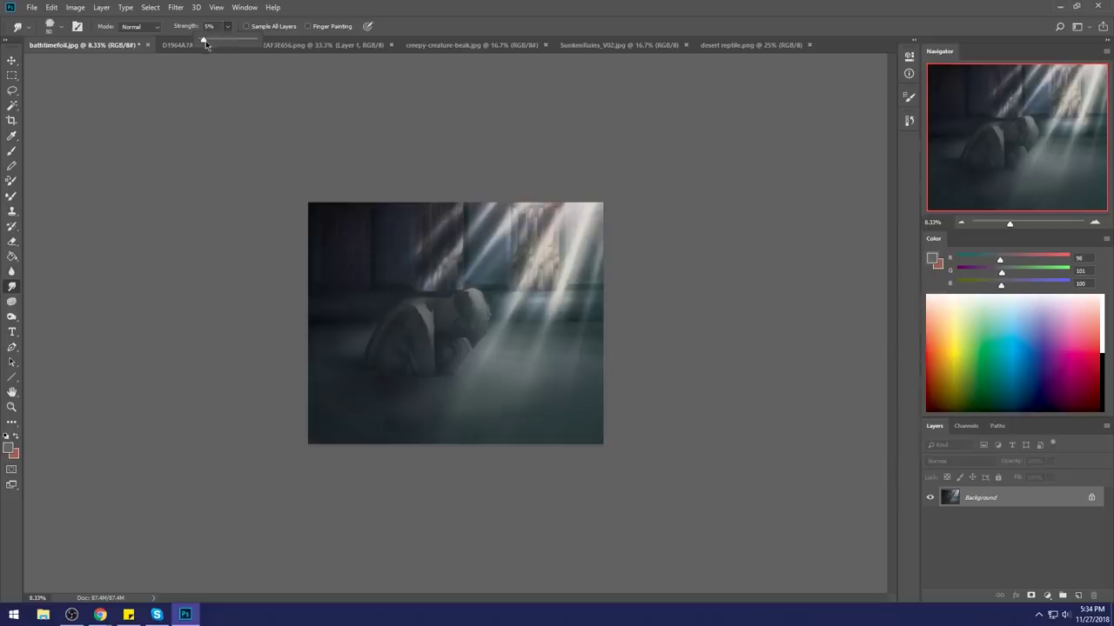
left_click(419, 313)
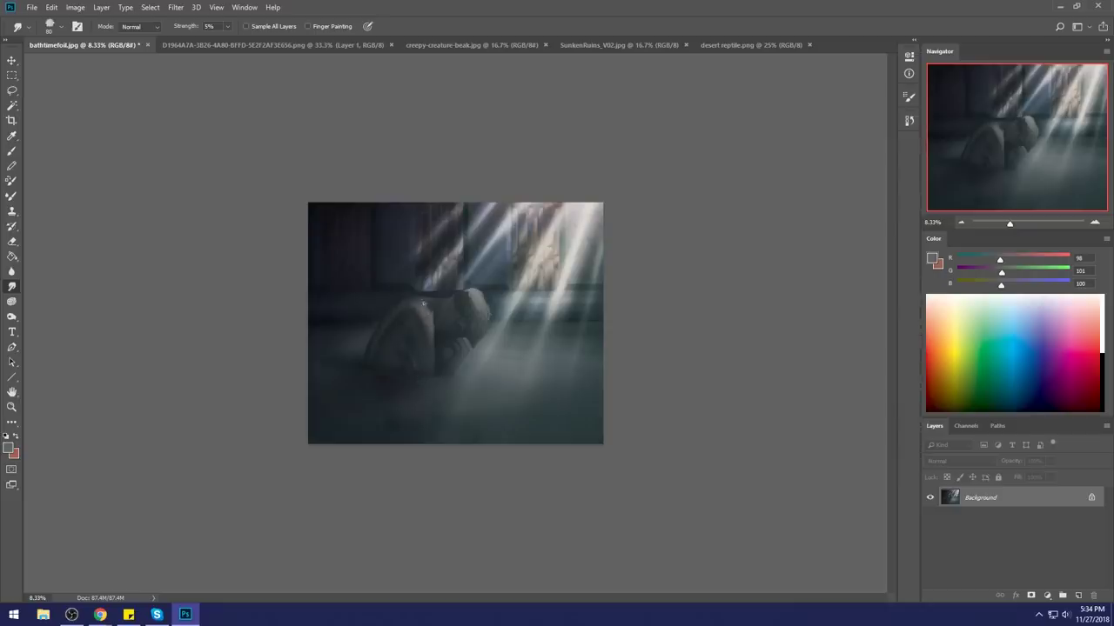
Step: Raise the brush opacity to 71% and paint the sampled shoulder tone over the figure's upper back
key("b")
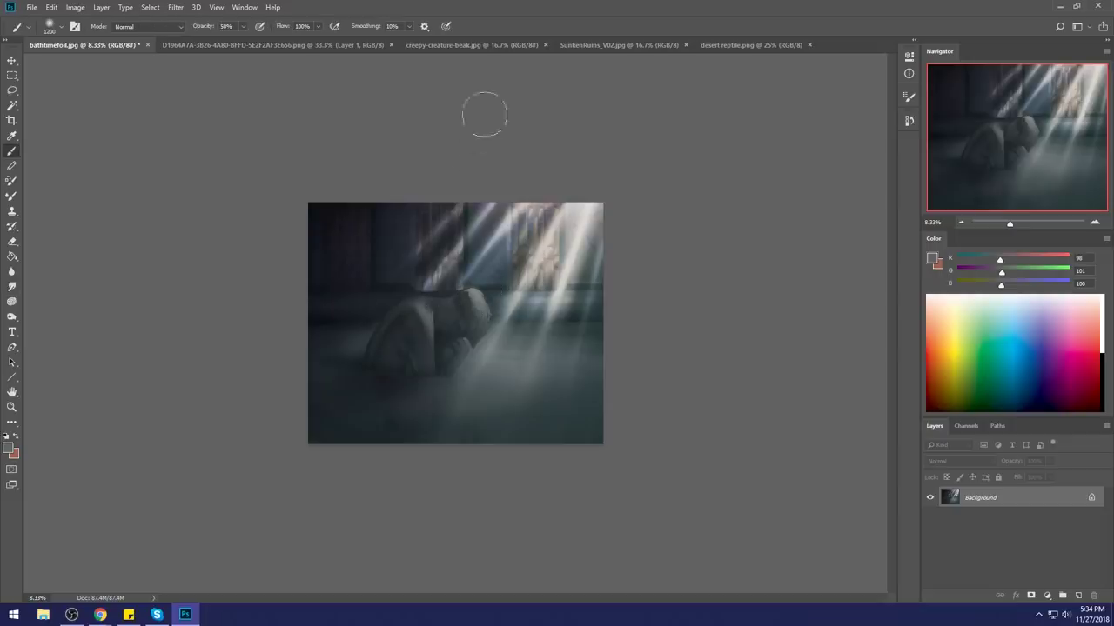
left_click(567, 211, "alt")
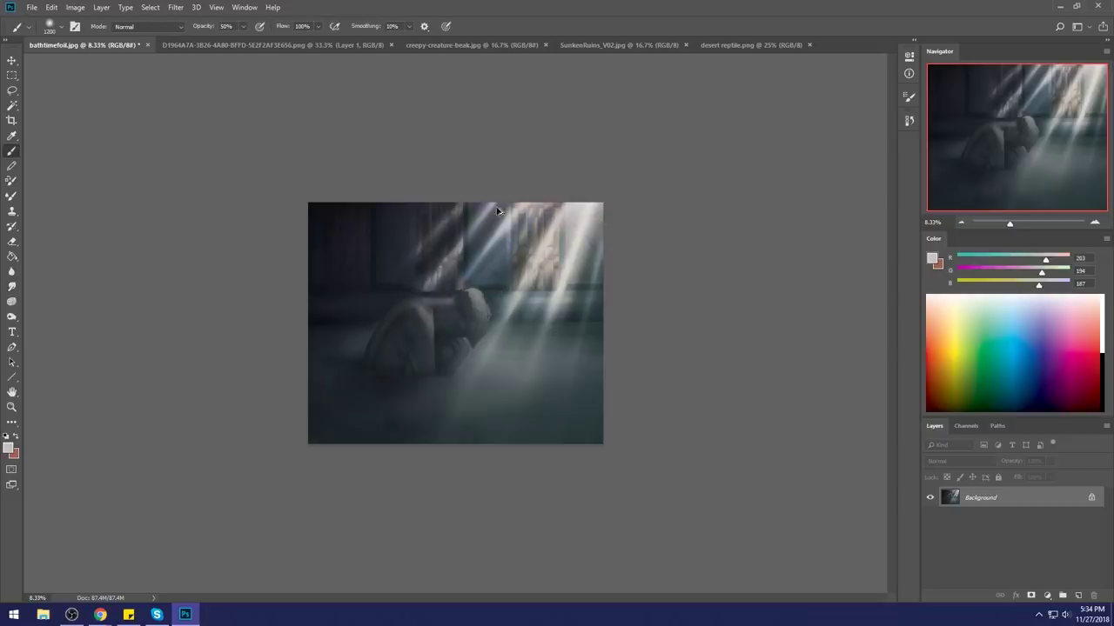
left_click(428, 314, "alt")
left_click(243, 26)
left_click_drag(242, 41, 254, 40)
left_click(428, 313, "alt")
left_click_drag(426, 309, 415, 298)
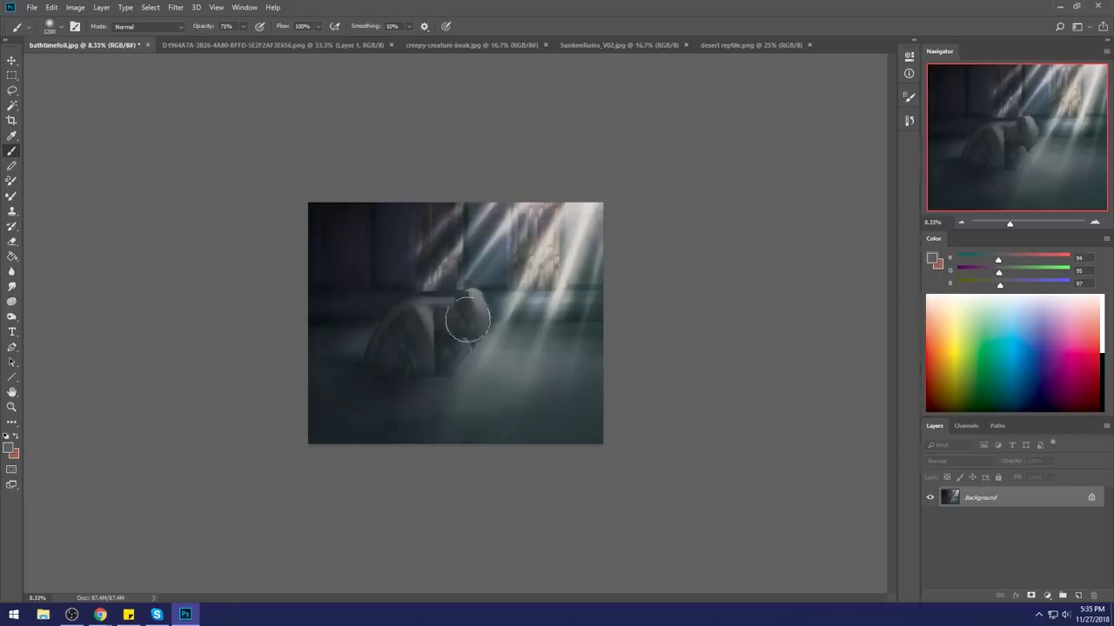
Step: Rework the figure's shoulder and head highlights with tones sampled from them, undoing the bright window-light stroke, and blend with the Smudge tool
left_click(426, 312, "alt")
left_click_drag(429, 317, 429, 305)
left_click(550, 230, "alt")
mouse_move(421, 304)
left_mouse_down()
mouse_move(442, 325)
mouse_move(424, 304)
mouse_move(342, 361)
mouse_move(422, 355)
mouse_move(410, 334)
mouse_move(422, 386)
mouse_move(409, 334)
left_mouse_up()
key("ctrl+z")
left_click(431, 309, "alt")
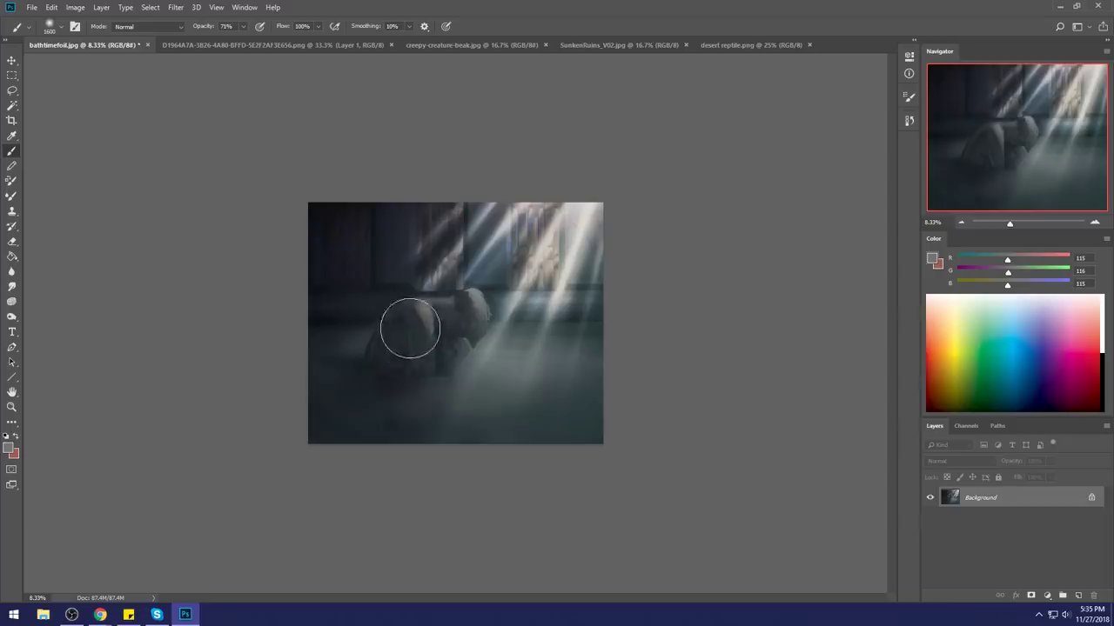
left_click(474, 298, "alt")
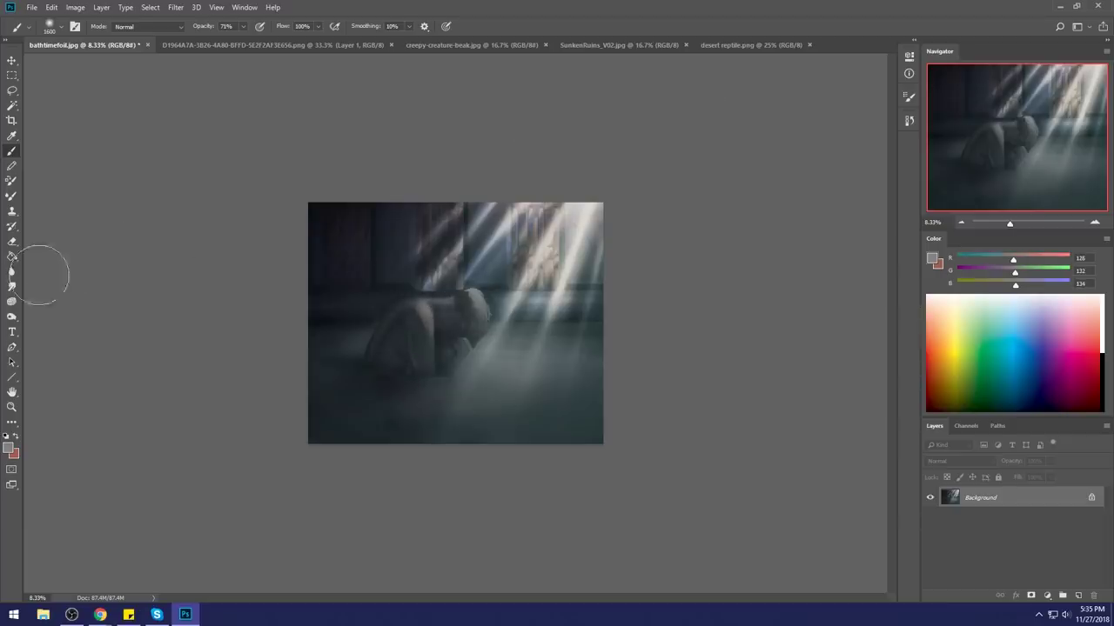
left_click(14, 287)
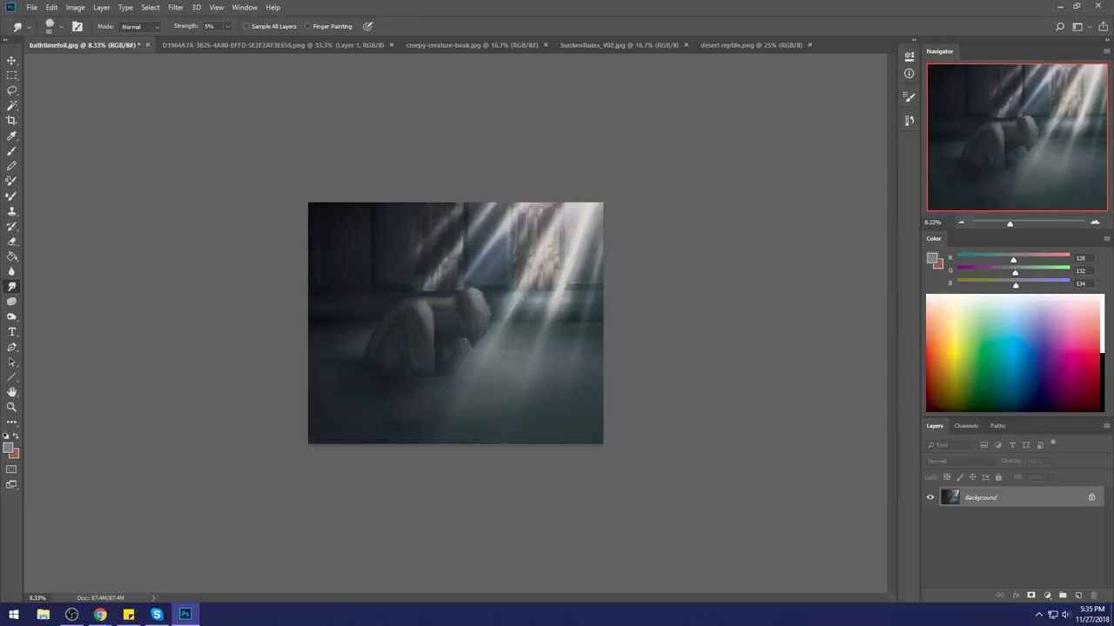
Step: Brush light sampled from the painting's bright upper-right corner over the head, and touch up the nape with a tone sampled there
key("b")
left_click(586, 204, "alt")
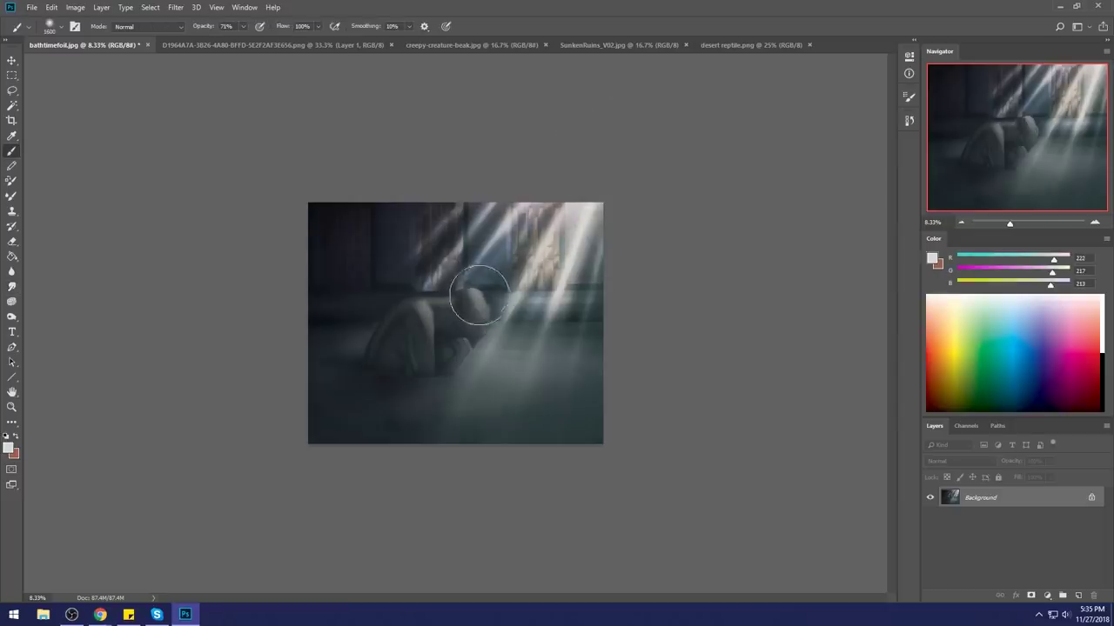
mouse_move(486, 313)
left_mouse_down()
mouse_move(476, 289)
mouse_move(464, 320)
left_mouse_up()
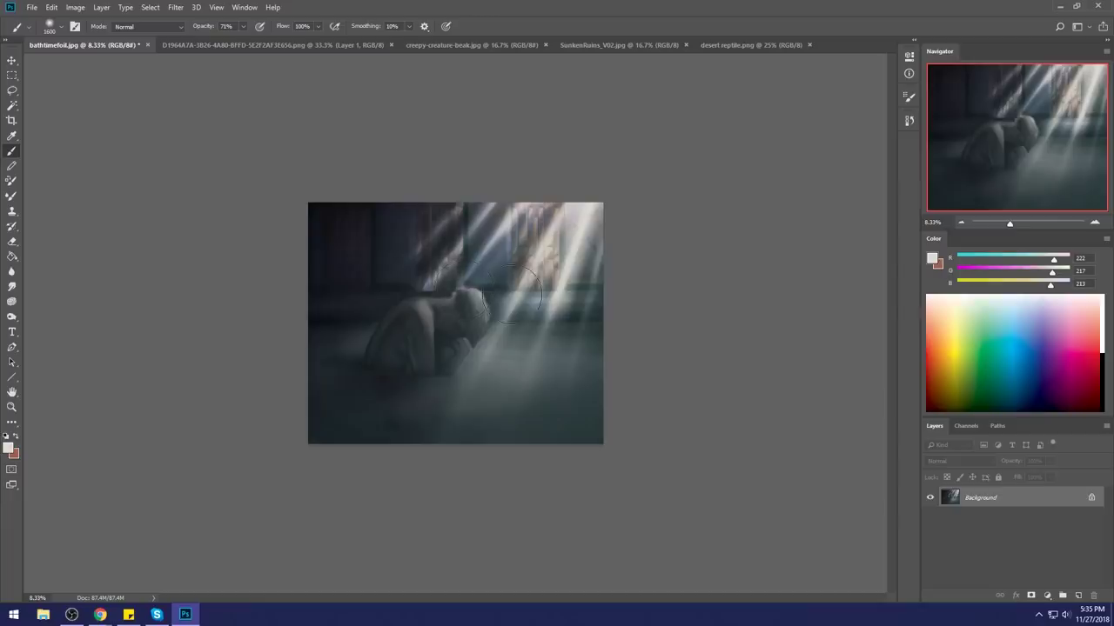
left_click(458, 297, "alt")
mouse_move(458, 298)
left_mouse_down()
mouse_move(438, 301)
mouse_move(438, 312)
mouse_move(425, 305)
mouse_move(465, 301)
left_mouse_up()
Step: Lasso the shadow area beside the upper arm, darken it with a tone sampled there, and deselect
key("ctrl+space")
key("l")
mouse_move(467, 261)
left_mouse_down()
mouse_move(501, 369)
mouse_move(498, 269)
mouse_move(471, 261)
left_mouse_up()
key("ctrl+h")
key("b")
left_click(516, 283, "alt")
key("[")
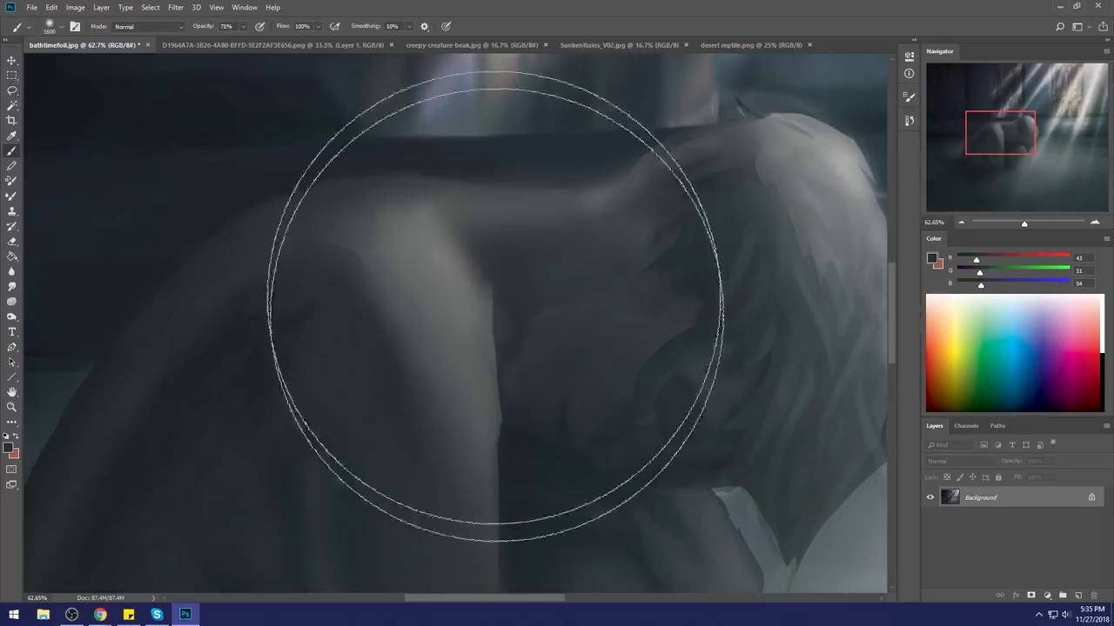
left_click(486, 369)
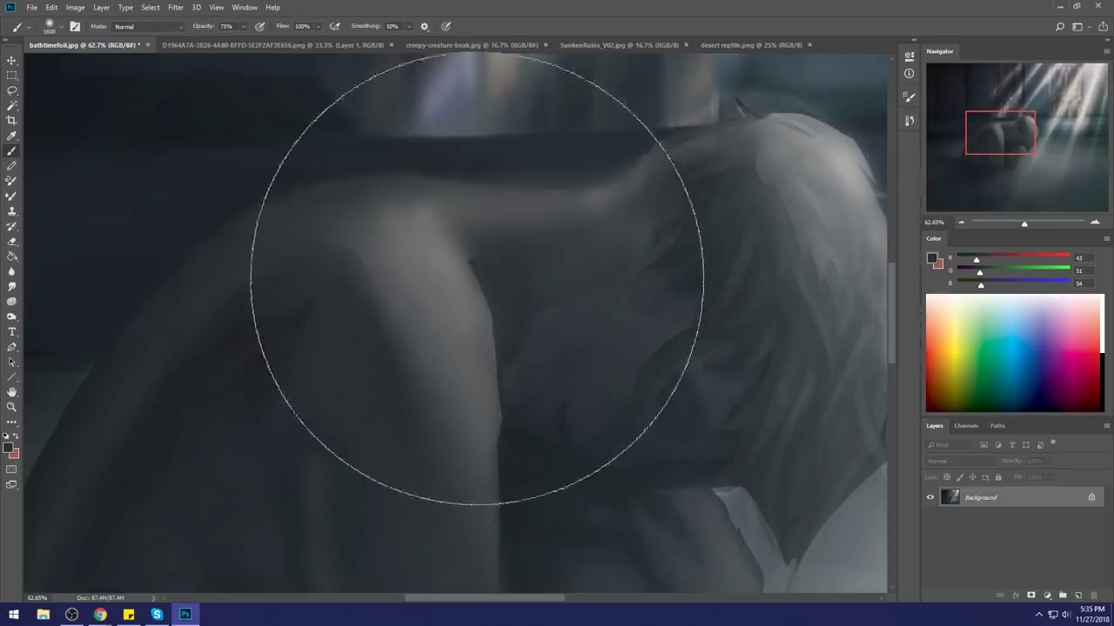
key("ctrl+0")
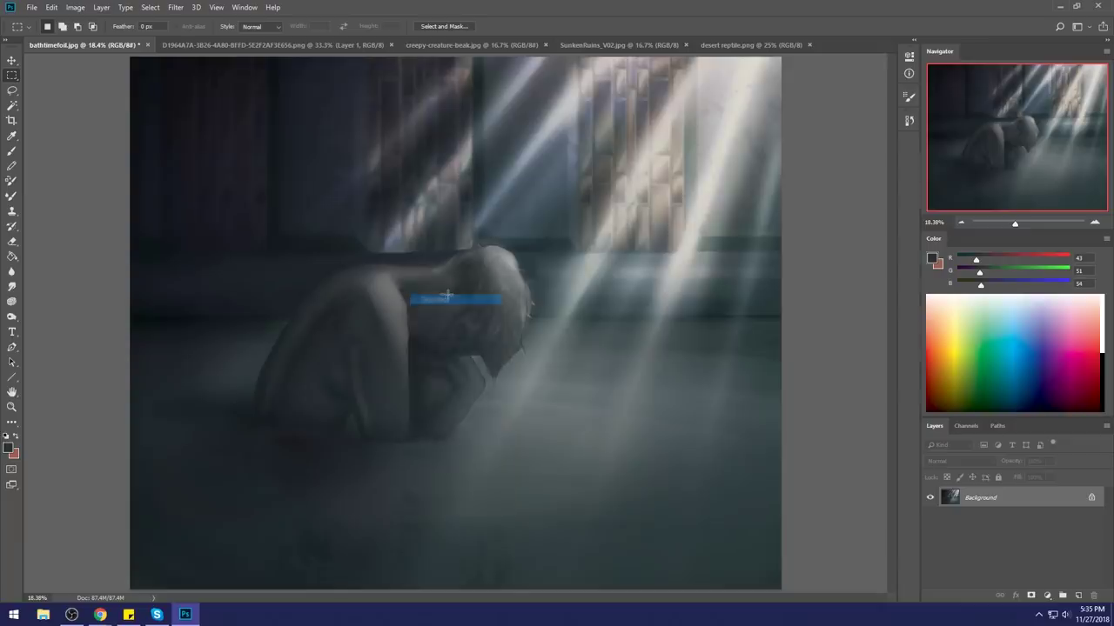
key("ctrl+minus")
key("ctrl+minus")
key("b")
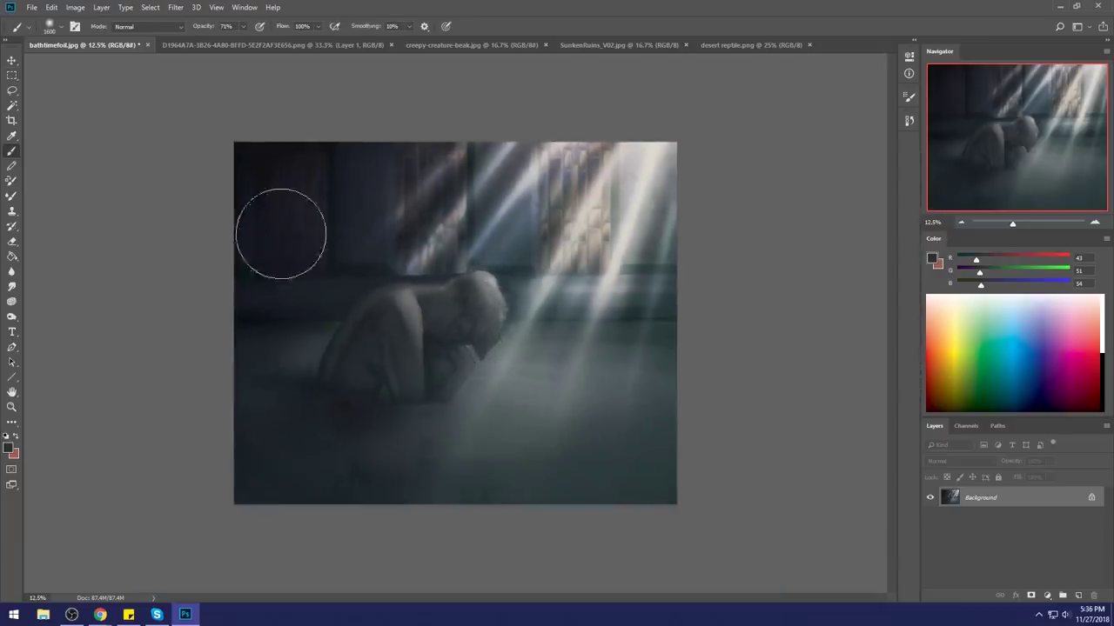
Step: Burn the shadows across the figure with an enlarged Burn tool set to Shadows at 17% exposure, and follow up with the Smudge tool
left_click(12, 318)
left_click(12, 318)
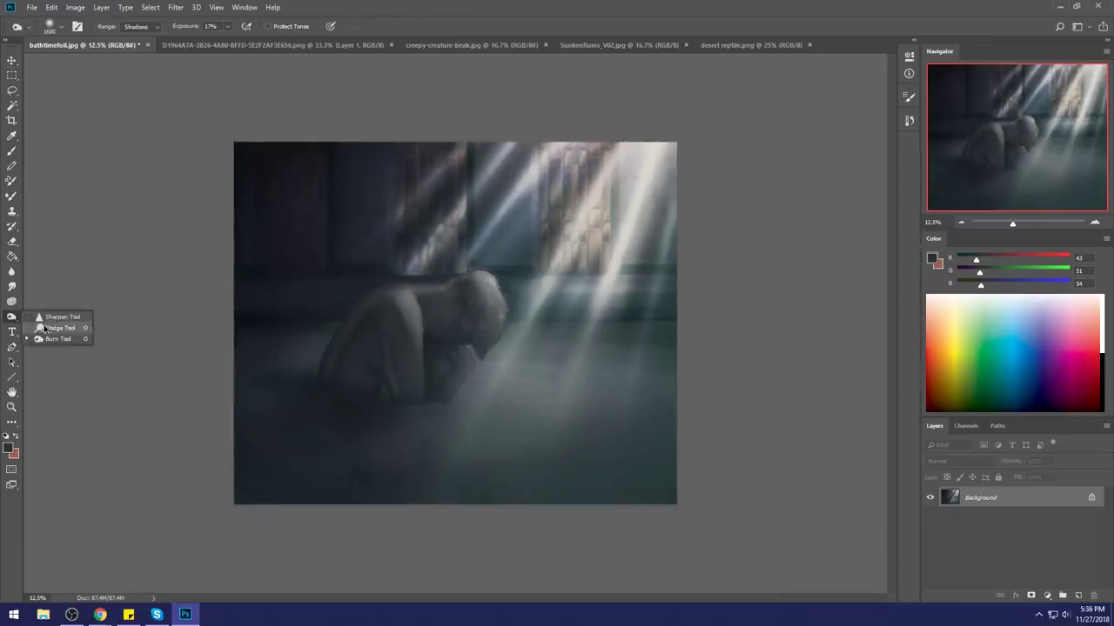
key("bracketright")
key("bracketright")
key("bracketright")
key("bracketright")
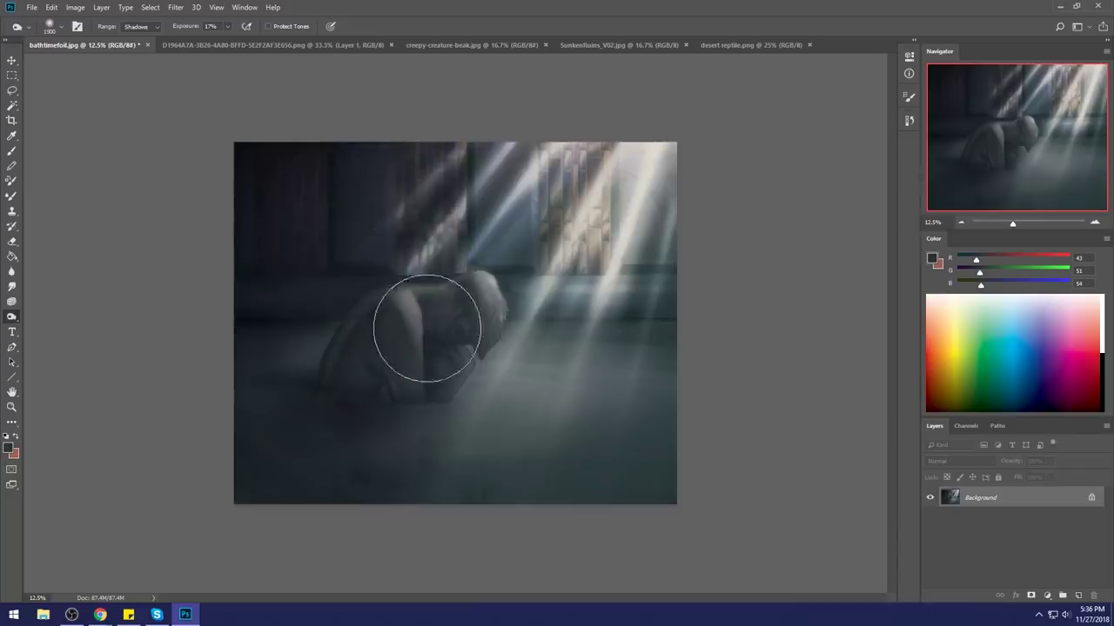
key("bracketleft")
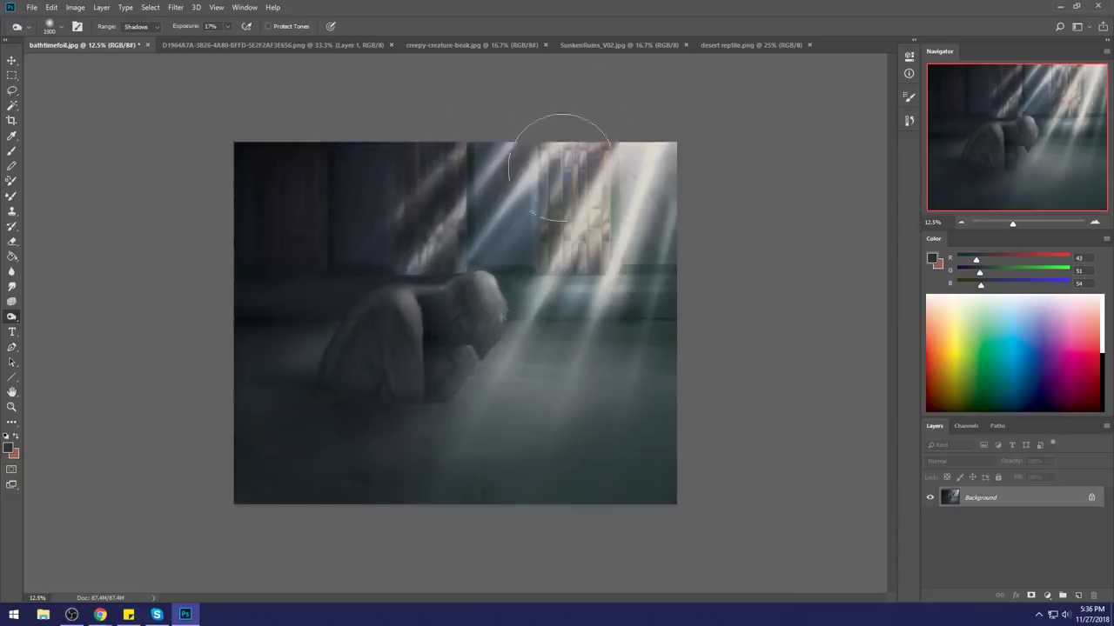
mouse_move(377, 362)
left_mouse_down()
mouse_move(359, 388)
mouse_move(513, 208)
mouse_move(443, 265)
mouse_move(460, 333)
left_mouse_up()
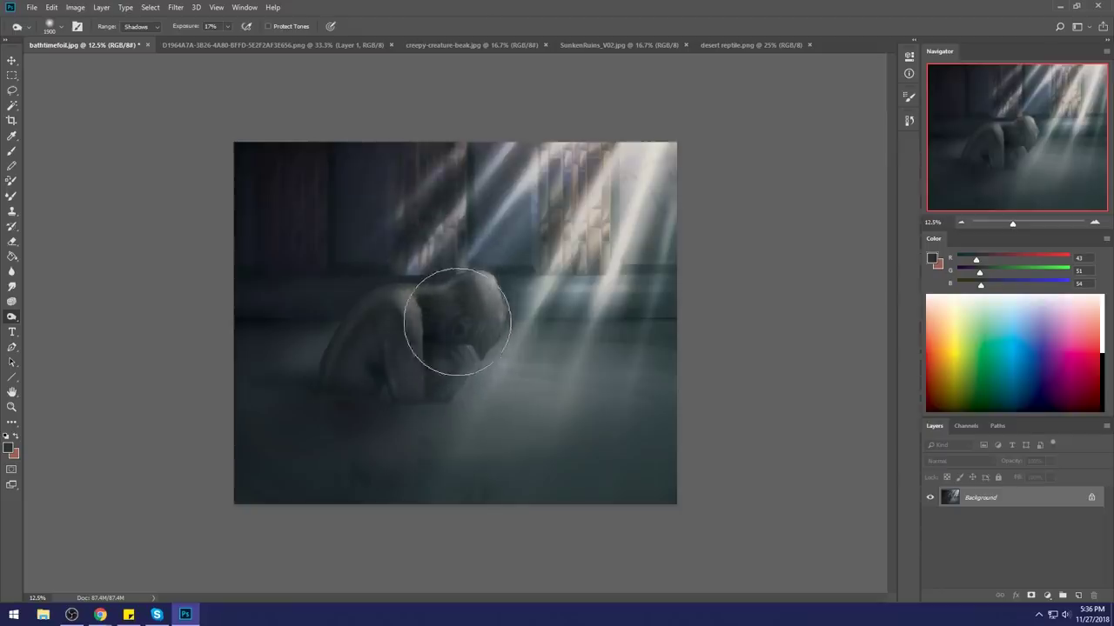
key("r")
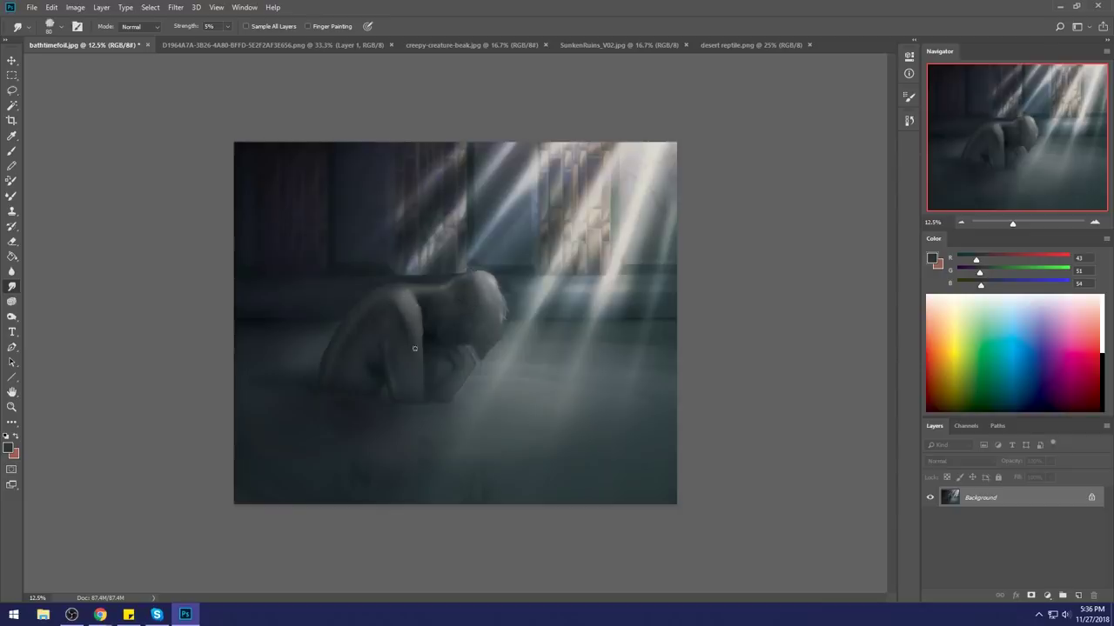
Step: Deepen the gap between torso and arm with a sampled dark tone using the 80 px dry-oil preset, and blend it with the Smudge tool
key("b")
right_click(412, 320)
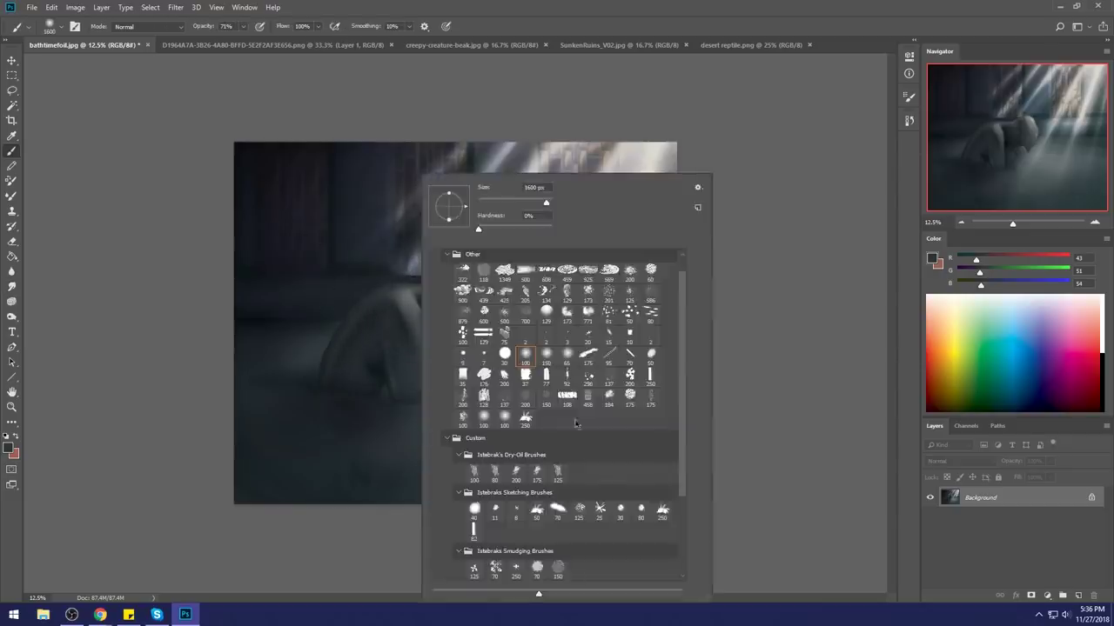
double_click(495, 477)
left_click(377, 356, "alt")
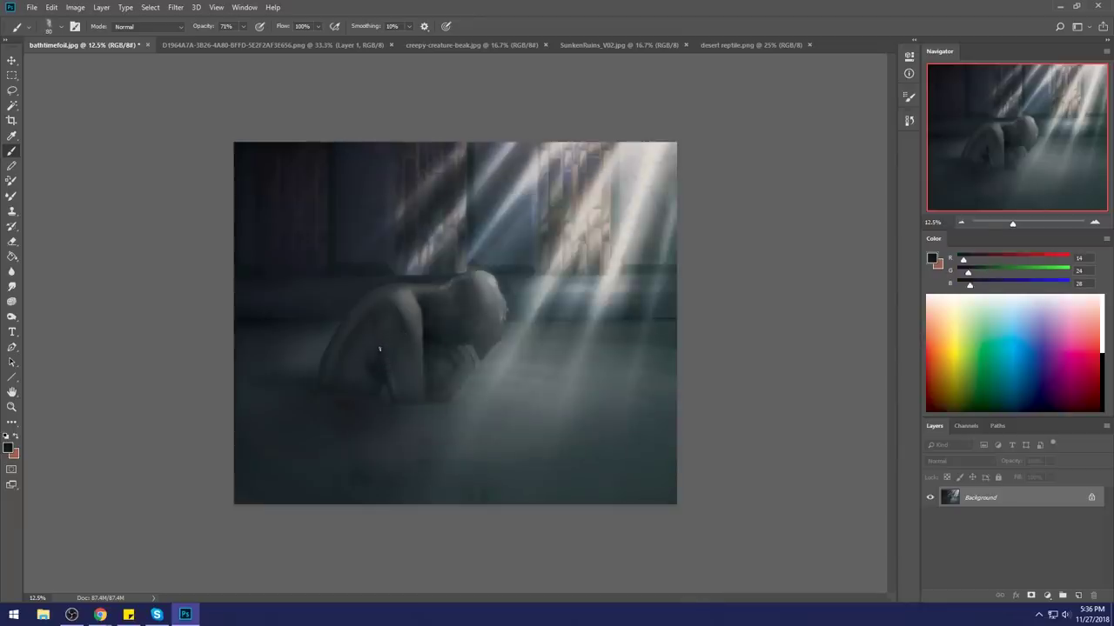
left_click(12, 286)
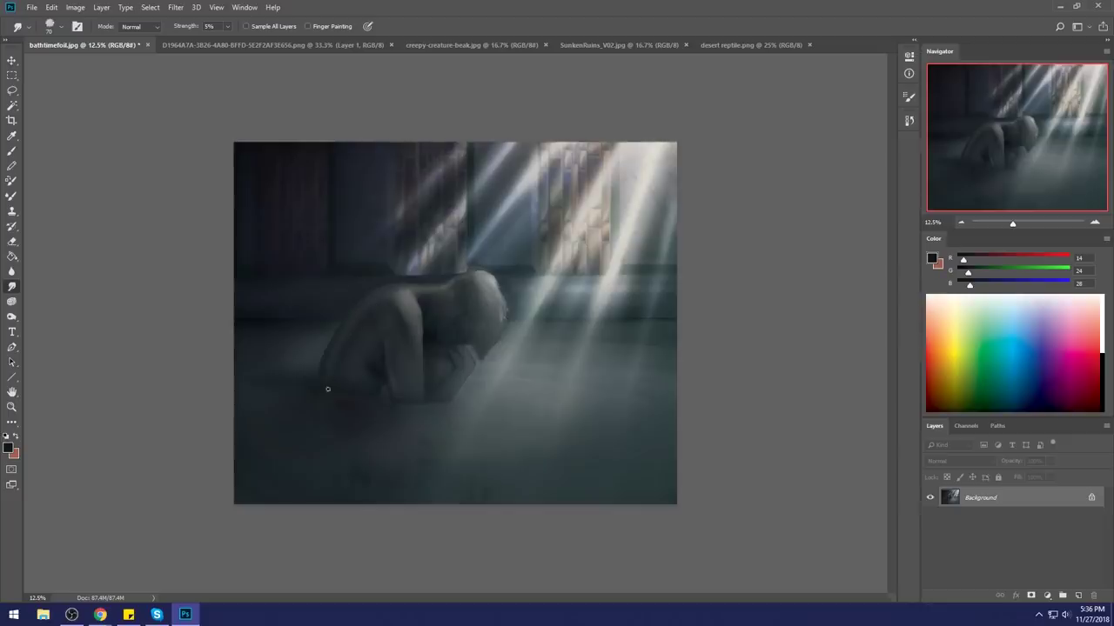
Step: Darken the lit ledge behind the figure's back with the Brush, using tones sampled from the figure and the surrounding wall
key("b")
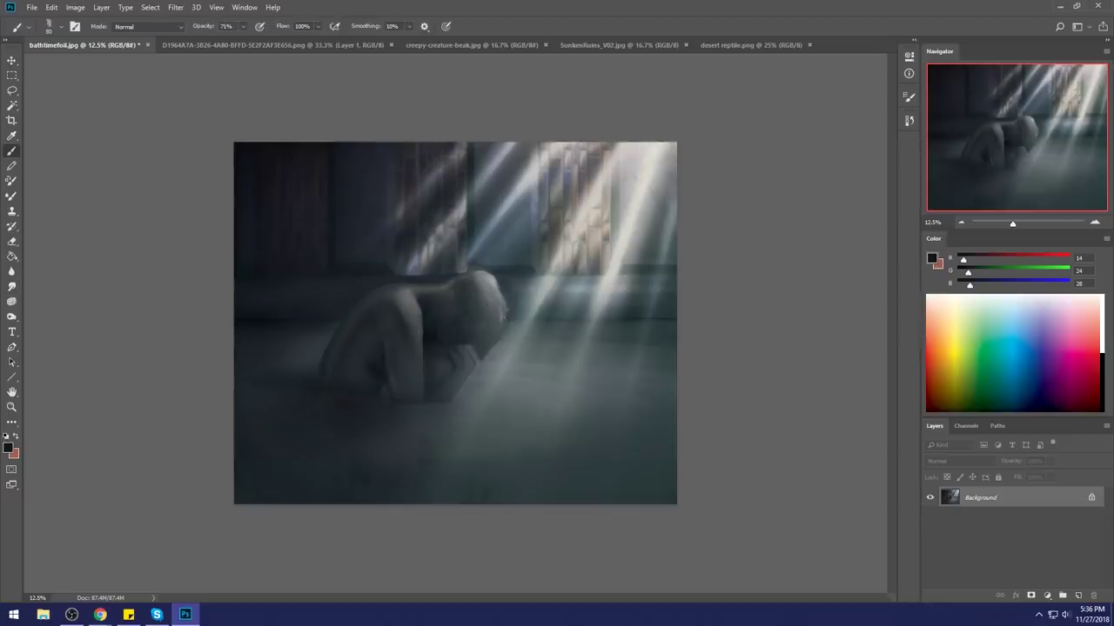
left_click(391, 288, "alt")
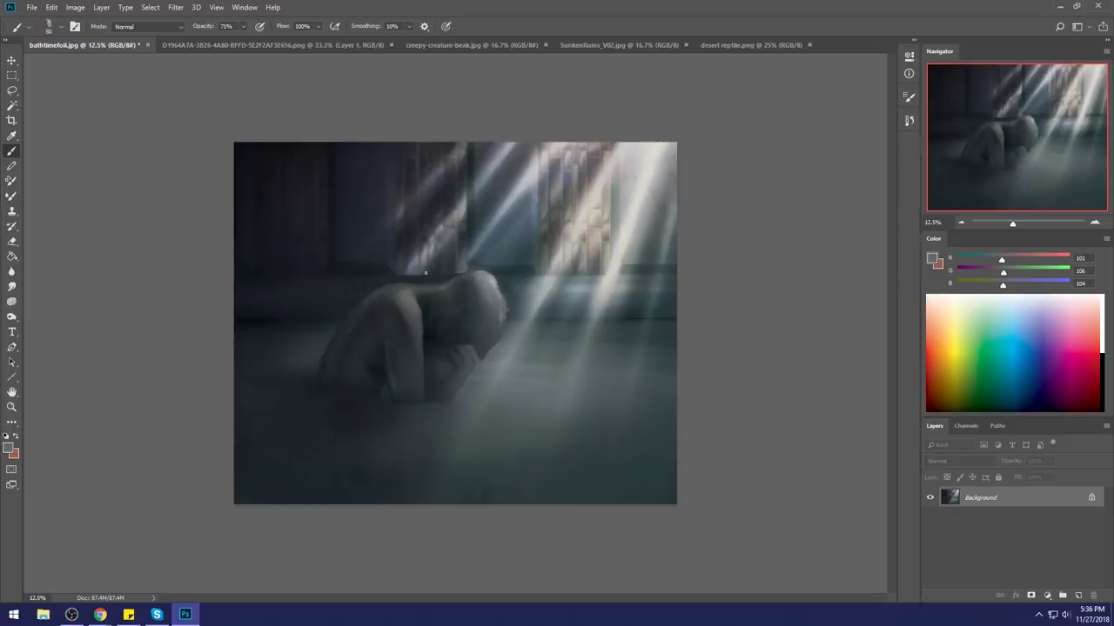
left_click(370, 283, "alt")
left_click(426, 298, "alt")
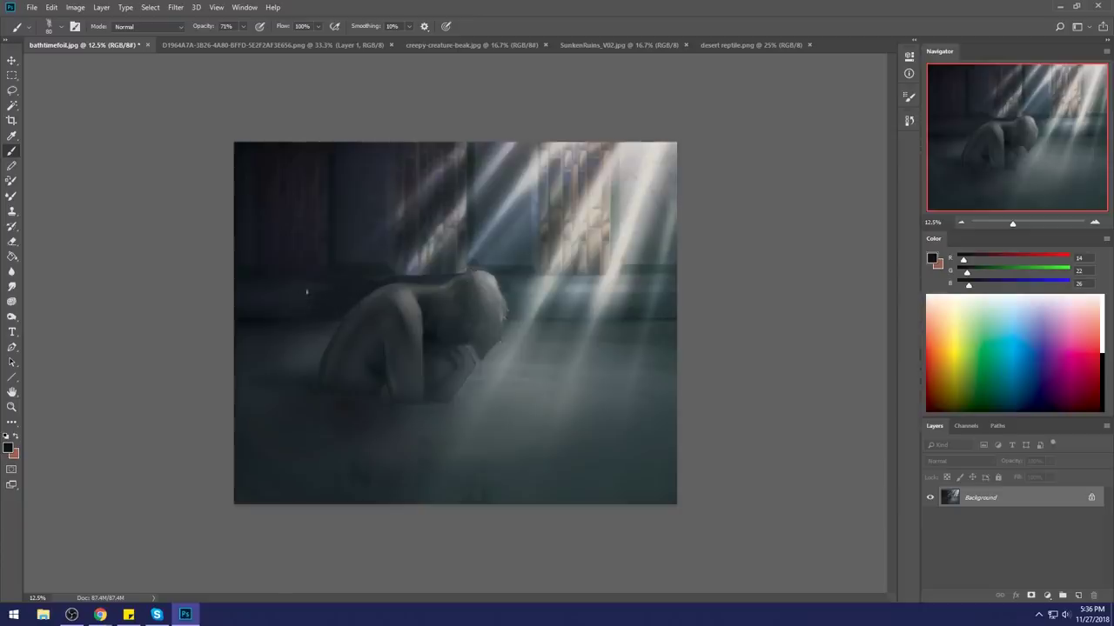
left_click(383, 280, "alt")
left_click(357, 282, "alt")
left_click(247, 314, "alt")
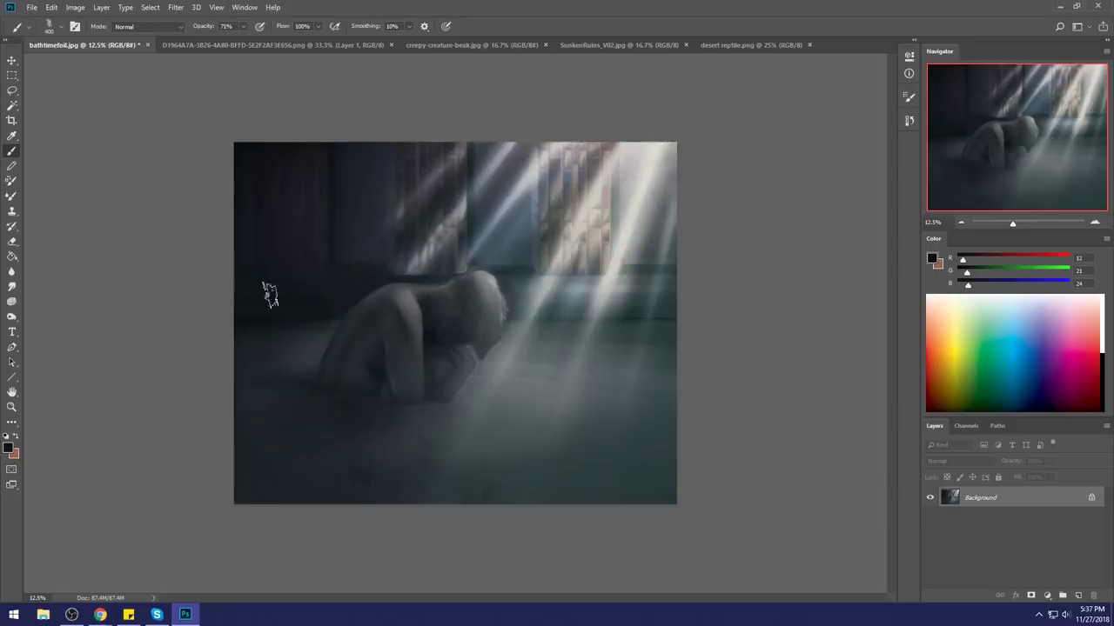
left_click(392, 247, "alt")
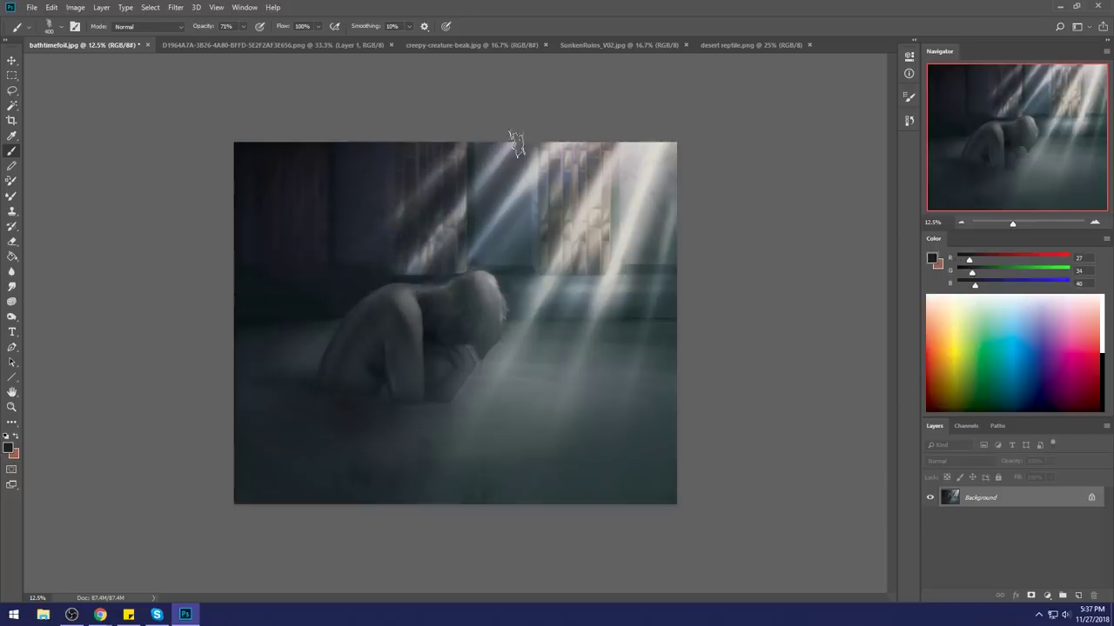
Step: Subdue the light rays above the figure with the soft round 100 px preset, enlarged, in Darken mode, using a grey sampled there
scroll(592, 209, "down", 1)
scroll(592, 224, "up", 1)
scroll(600, 232, "down", 1)
scroll(600, 233, "down", 1)
right_click(504, 233)
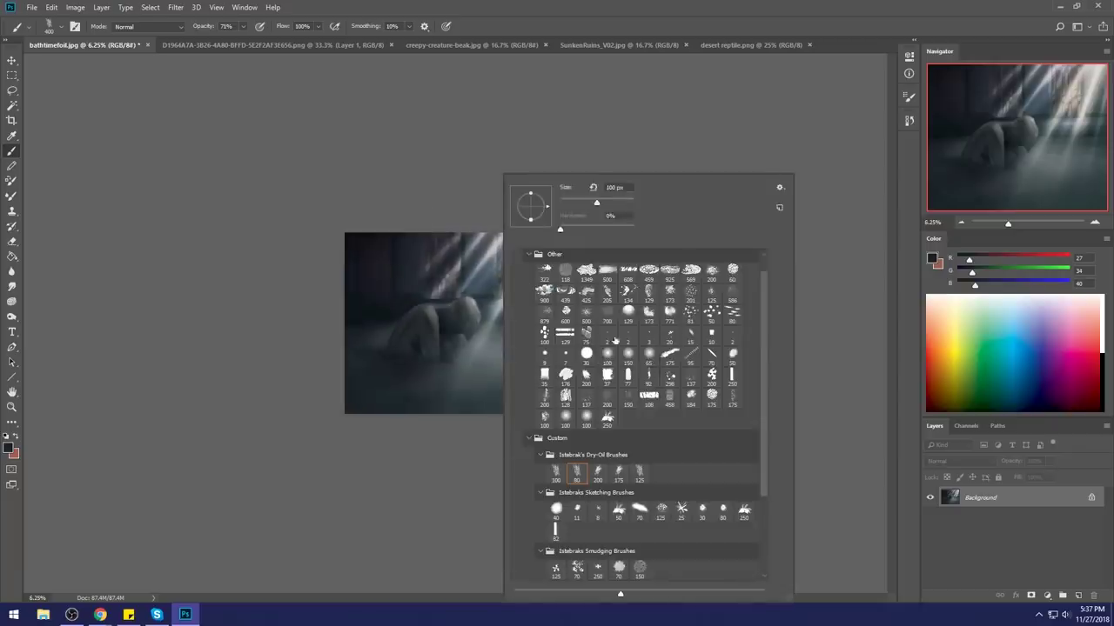
double_click(606, 353)
left_click(489, 250, "alt")
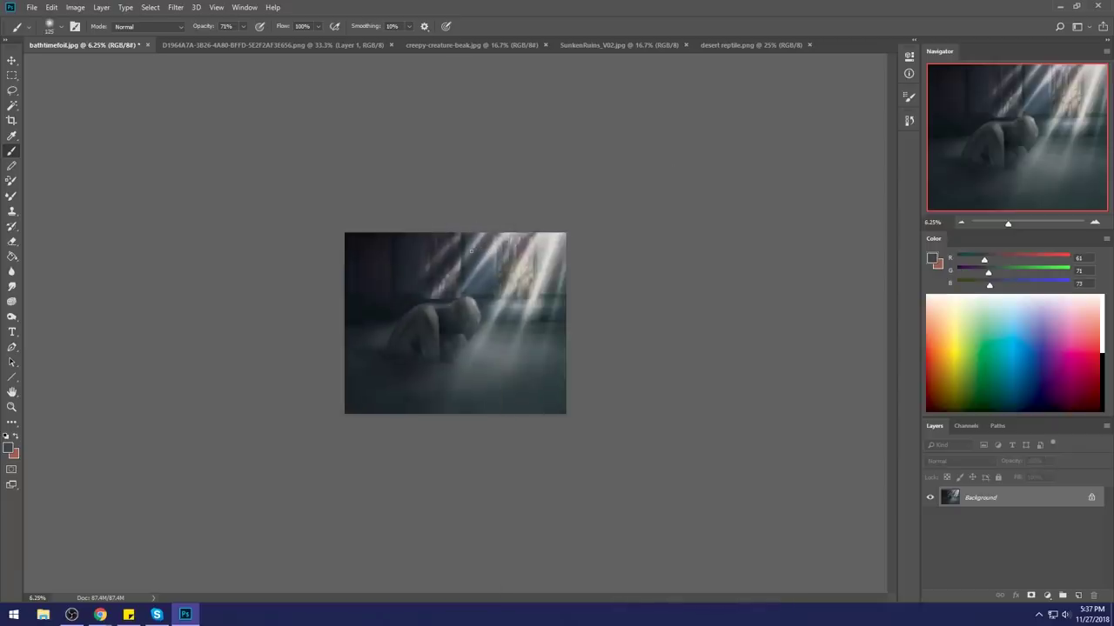
left_click(148, 26)
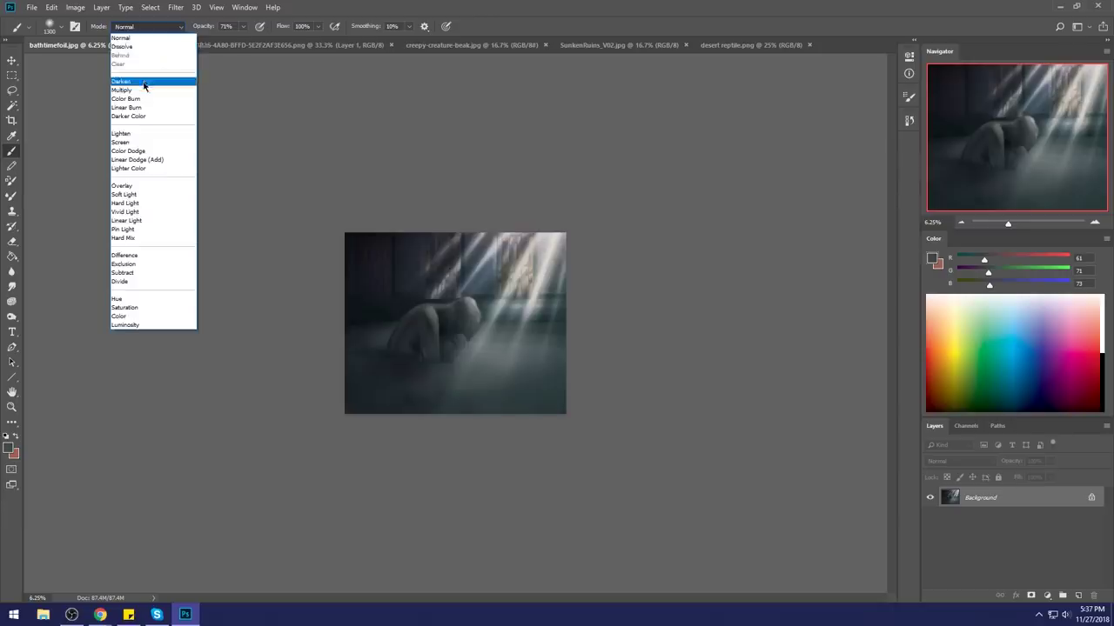
left_click(146, 81)
mouse_move(412, 287)
left_mouse_down()
mouse_move(510, 178)
mouse_move(495, 65)
mouse_move(494, 203)
mouse_move(479, 247)
mouse_move(446, 272)
mouse_move(489, 222)
mouse_move(408, 285)
mouse_move(466, 270)
mouse_move(450, 281)
mouse_move(477, 236)
left_mouse_up()
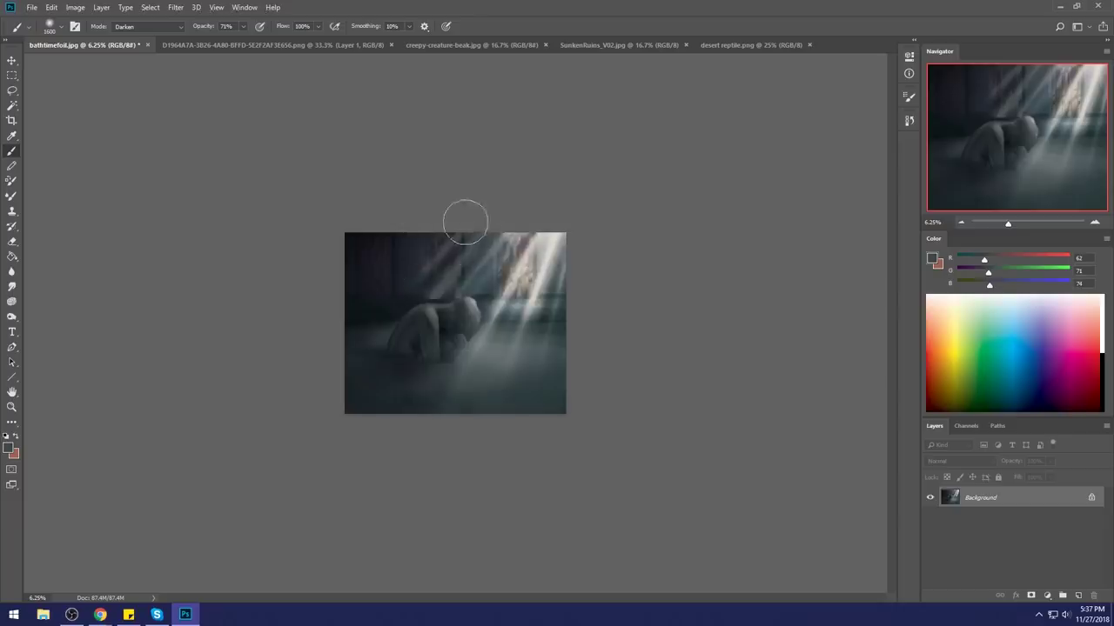
Step: Darken the back wall and the remaining rays above the figure with sampled wall tones and the brush enlarged to 2000 px
left_click(415, 261, "alt")
key("bracketright")
key("bracketright")
mouse_move(435, 226)
left_mouse_down()
mouse_move(437, 260)
mouse_move(409, 279)
mouse_move(468, 224)
mouse_move(394, 300)
left_mouse_up()
left_click_drag(483, 230, 437, 290)
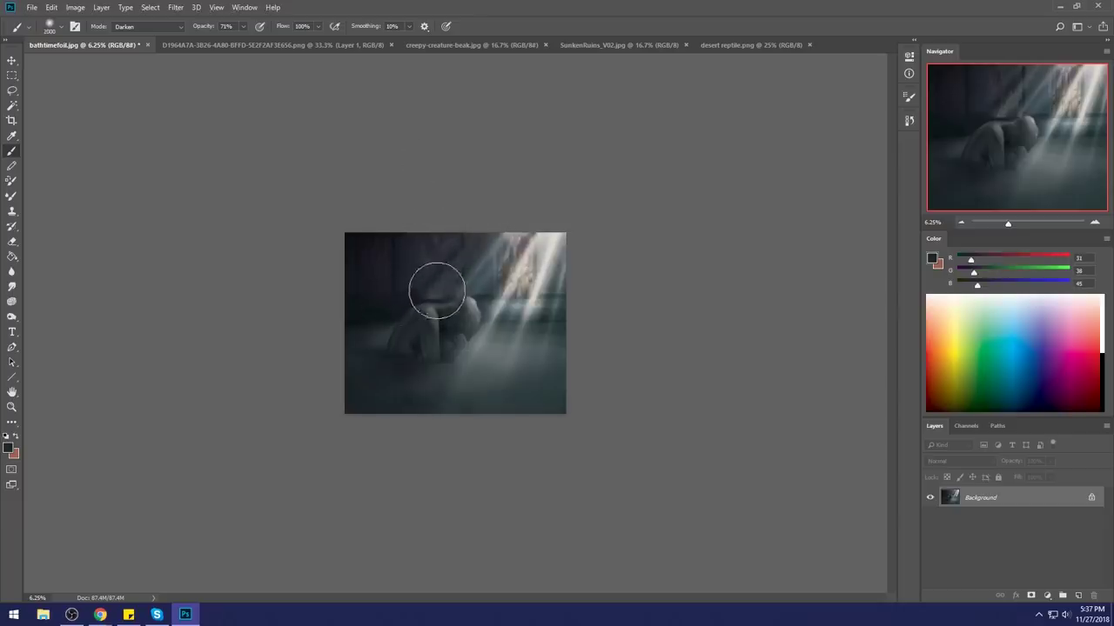
mouse_move(492, 233)
left_mouse_down()
mouse_move(479, 281)
mouse_move(416, 297)
mouse_move(433, 298)
mouse_move(454, 231)
mouse_move(421, 254)
mouse_move(417, 291)
mouse_move(407, 288)
mouse_move(504, 197)
mouse_move(486, 264)
left_mouse_up()
left_click(422, 261, "alt")
left_click(477, 257, "alt")
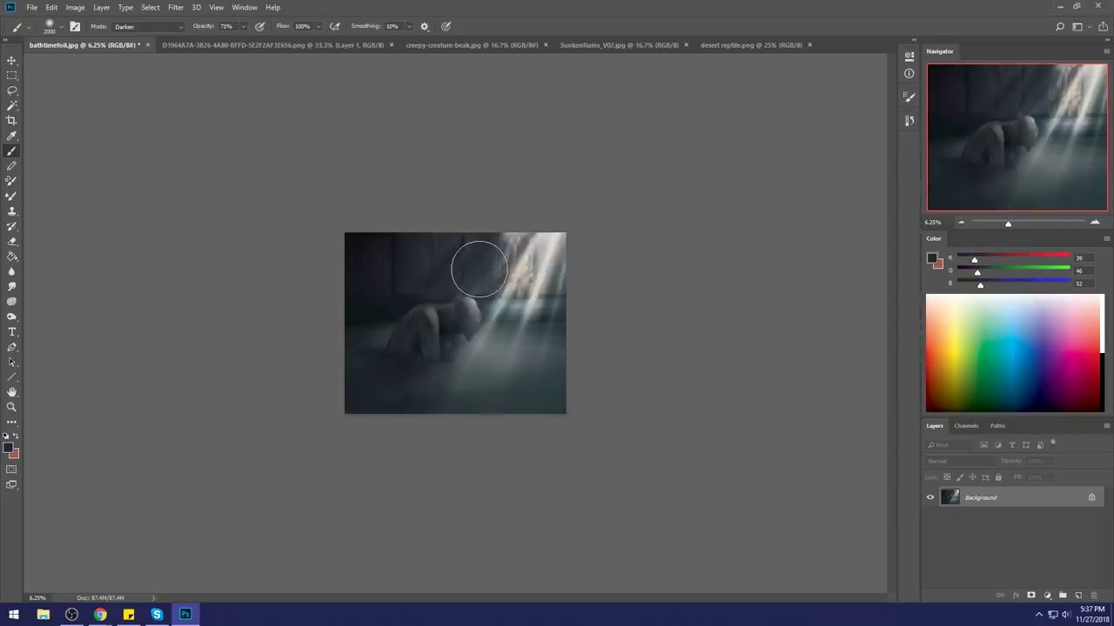
Step: Darken the wall and floor beside the main beam, the foreground and the wall above the figure with tones sampled there
left_click_drag(569, 262, 552, 326)
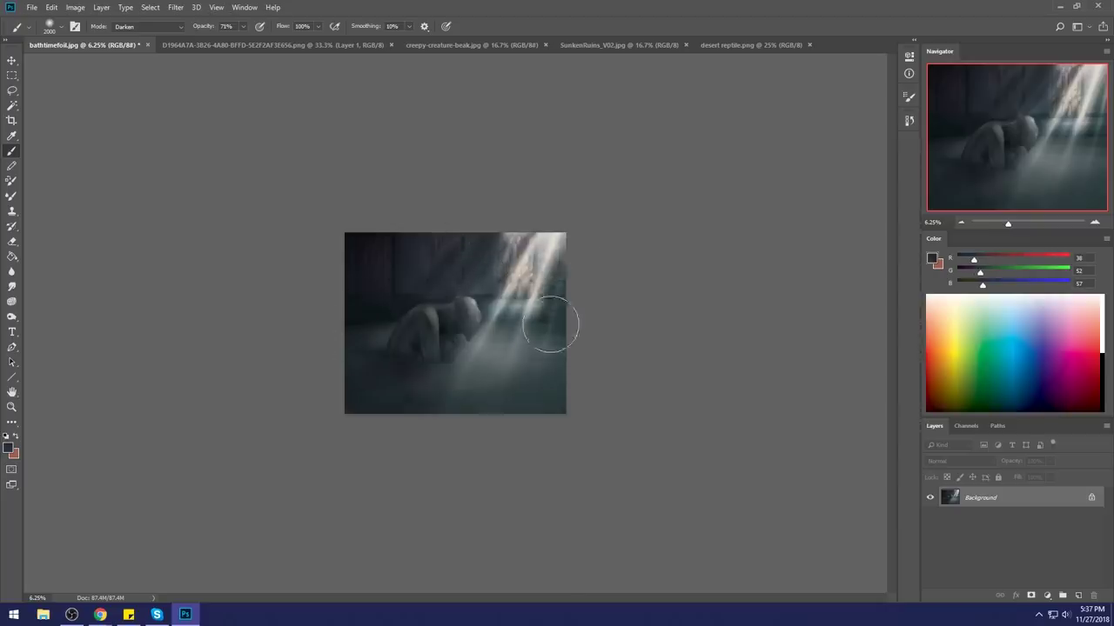
left_click(564, 298, "alt")
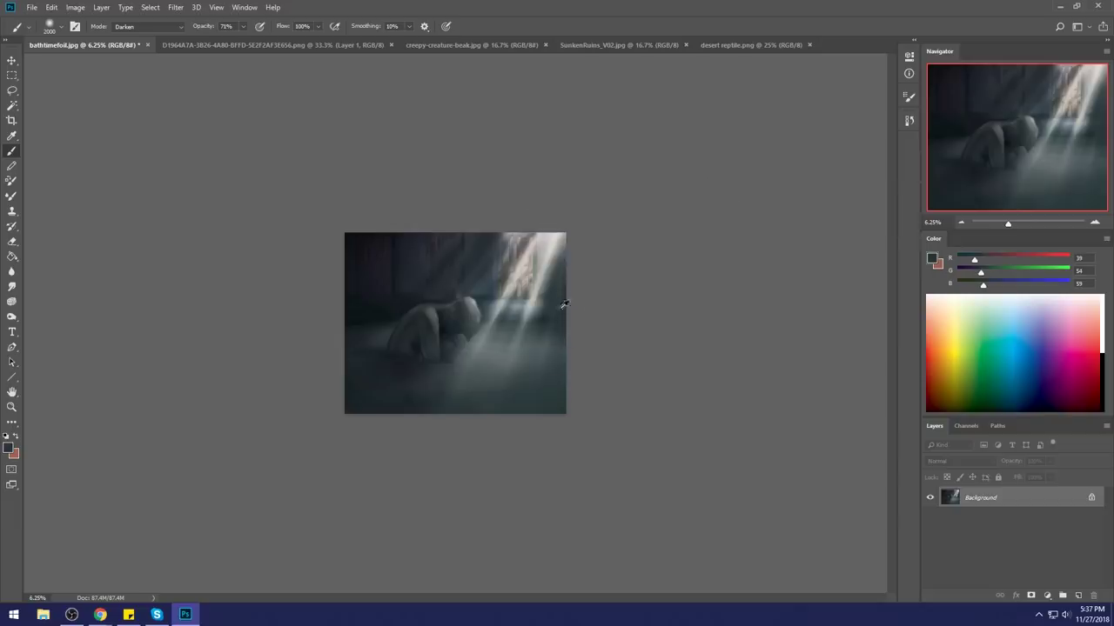
left_click_drag(531, 363, 535, 341)
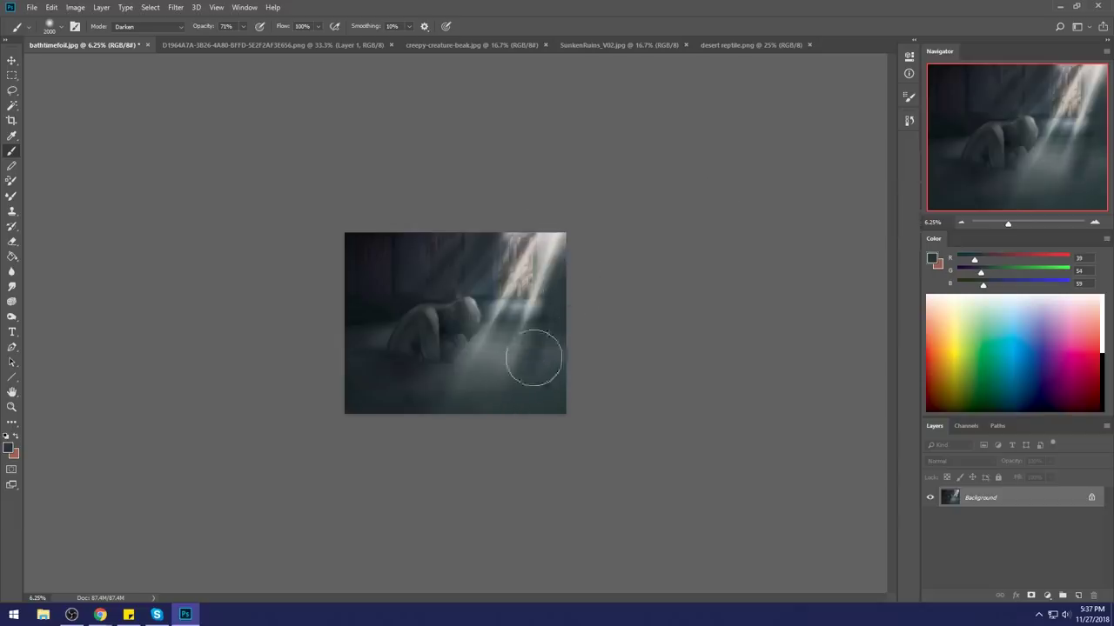
left_click(555, 368, "alt")
left_click_drag(551, 370, 297, 379)
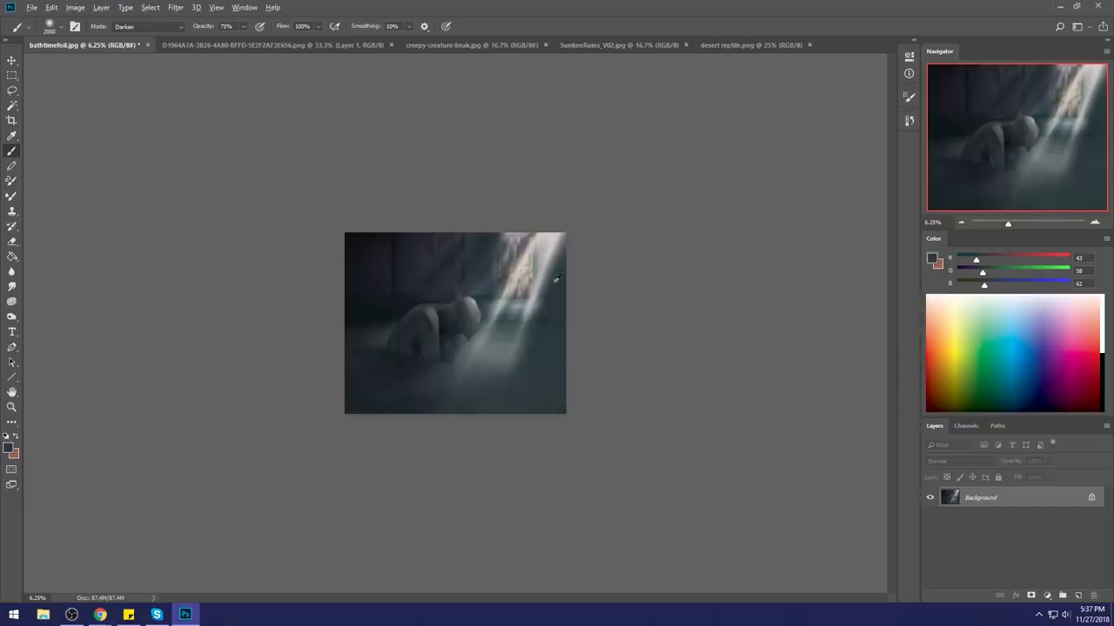
left_click(449, 296, "alt")
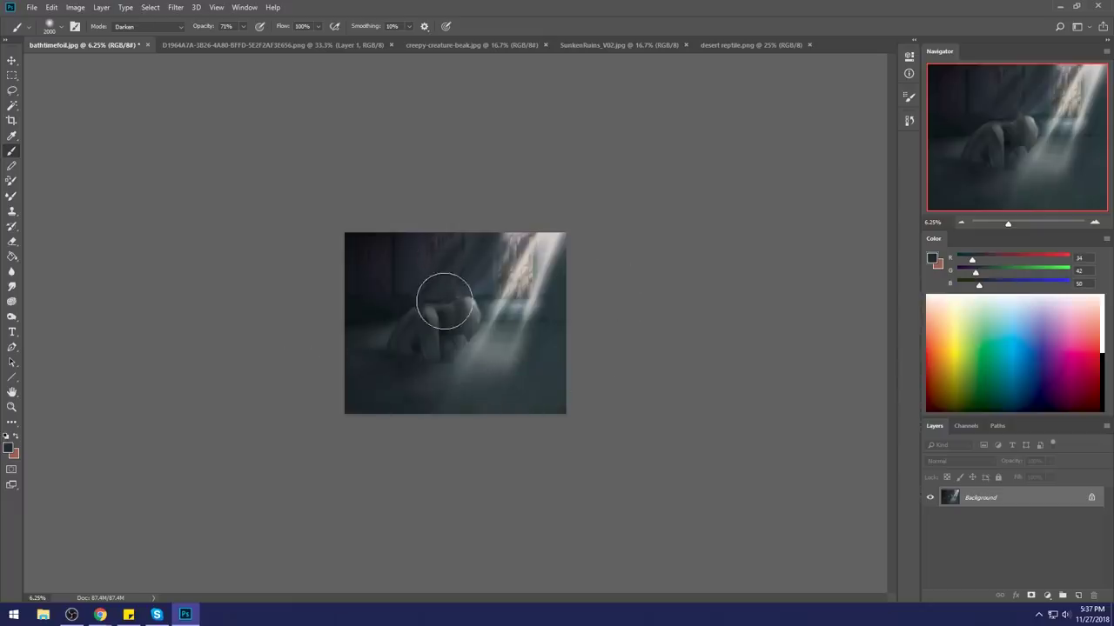
left_click(409, 243, "alt")
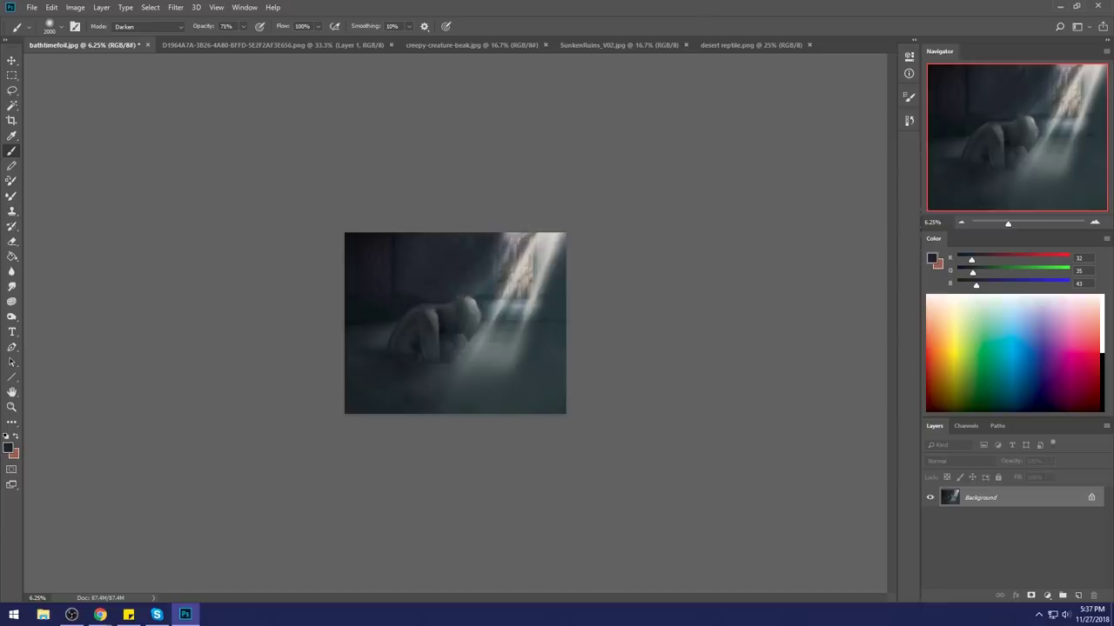
Step: Brush a highlight sampled from the bright window over it in Lighten mode, reducing the brush opacity to 30%
left_click(520, 265, "alt")
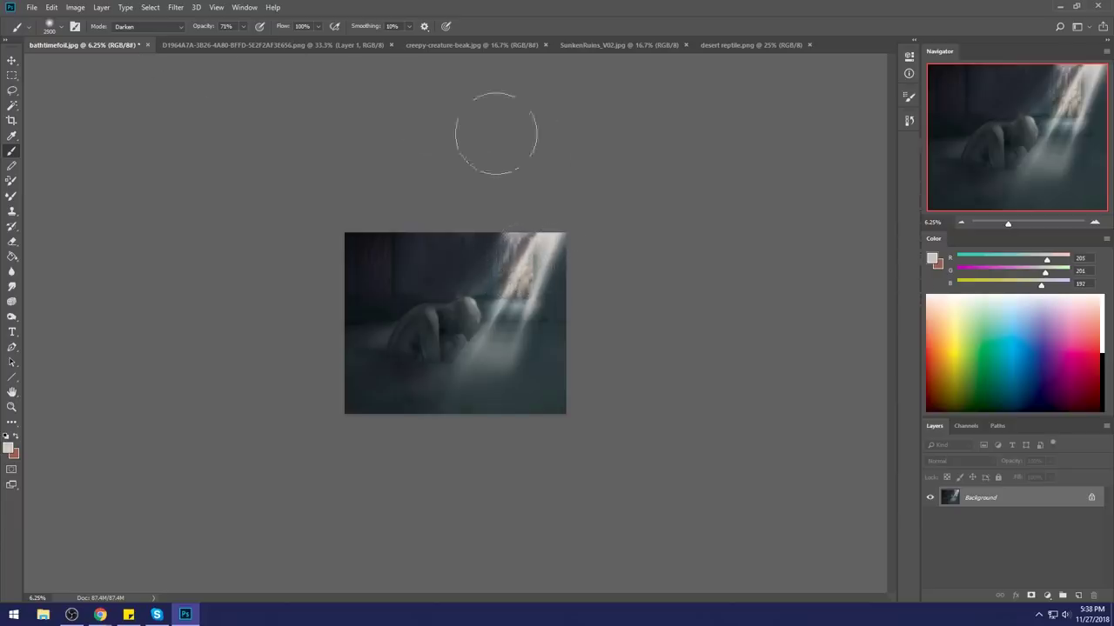
left_click(173, 29)
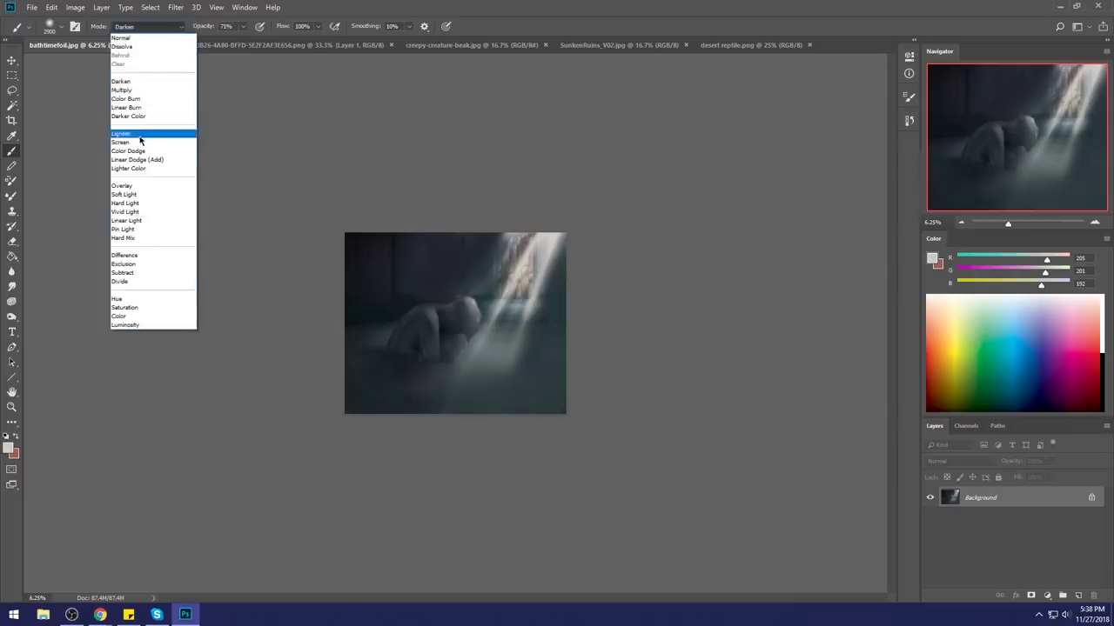
left_click(142, 133)
left_click_drag(534, 261, 514, 283)
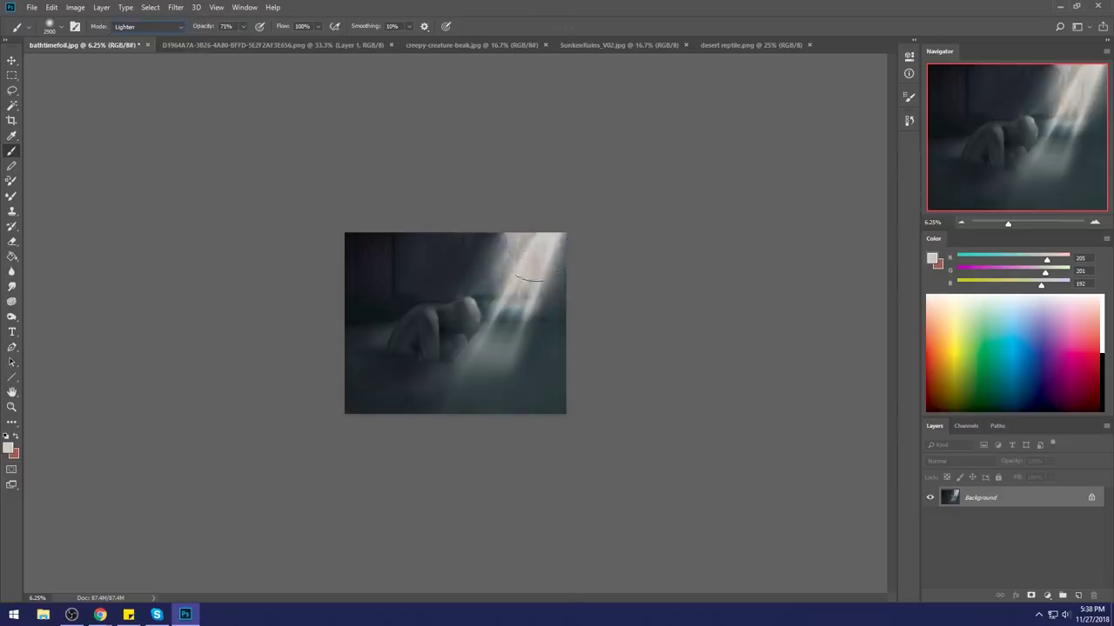
left_click(243, 27)
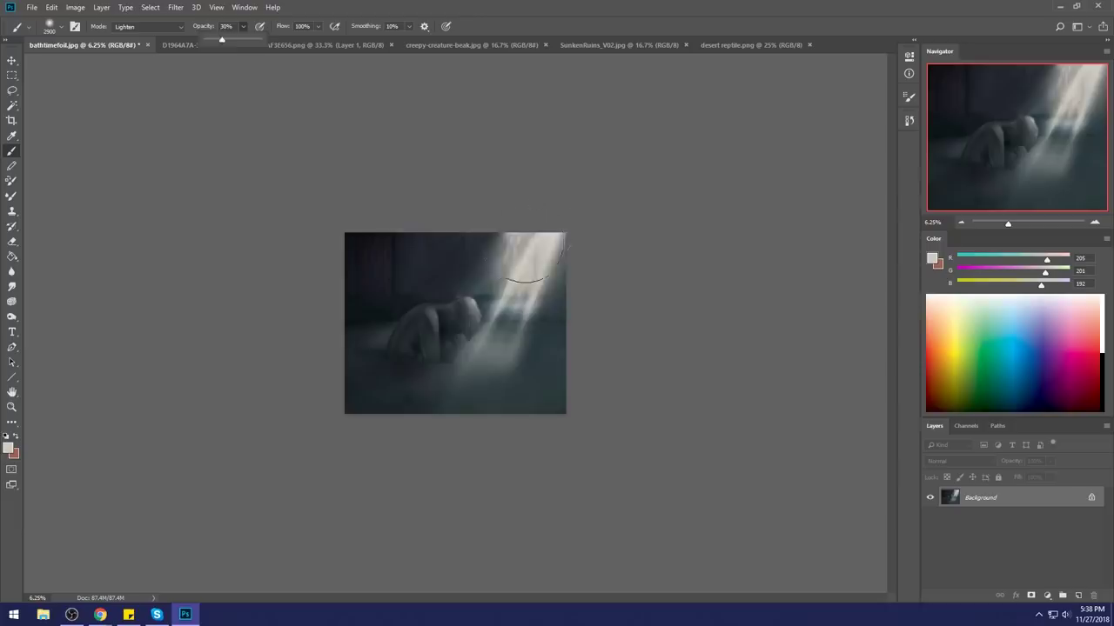
mouse_move(534, 285)
left_mouse_down()
mouse_move(543, 243)
mouse_move(505, 287)
left_mouse_up()
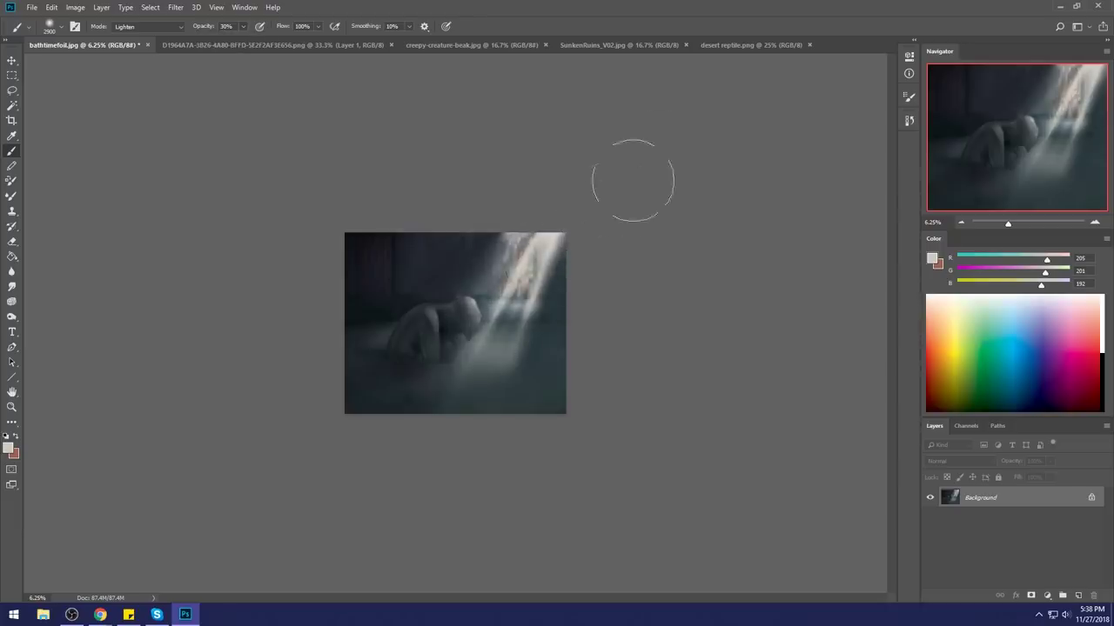
Step: Brighten the light beam from the window down to the floor with a light grey sampled from the beam
left_click_drag(498, 327, 532, 274)
left_click(505, 309, "alt")
left_click_drag(492, 338, 534, 261)
left_click_drag(480, 346, 521, 258)
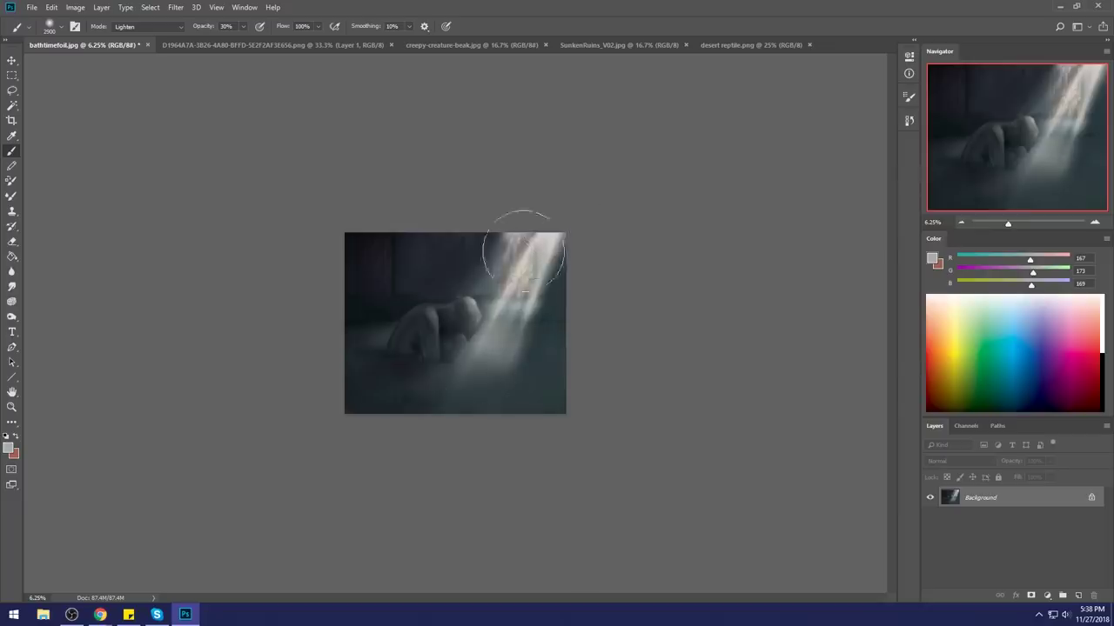
Step: Return the brush to Normal mode and tone down the window and upper beam with dark tones sampled beside them at 4000 px
left_click(565, 282, "alt")
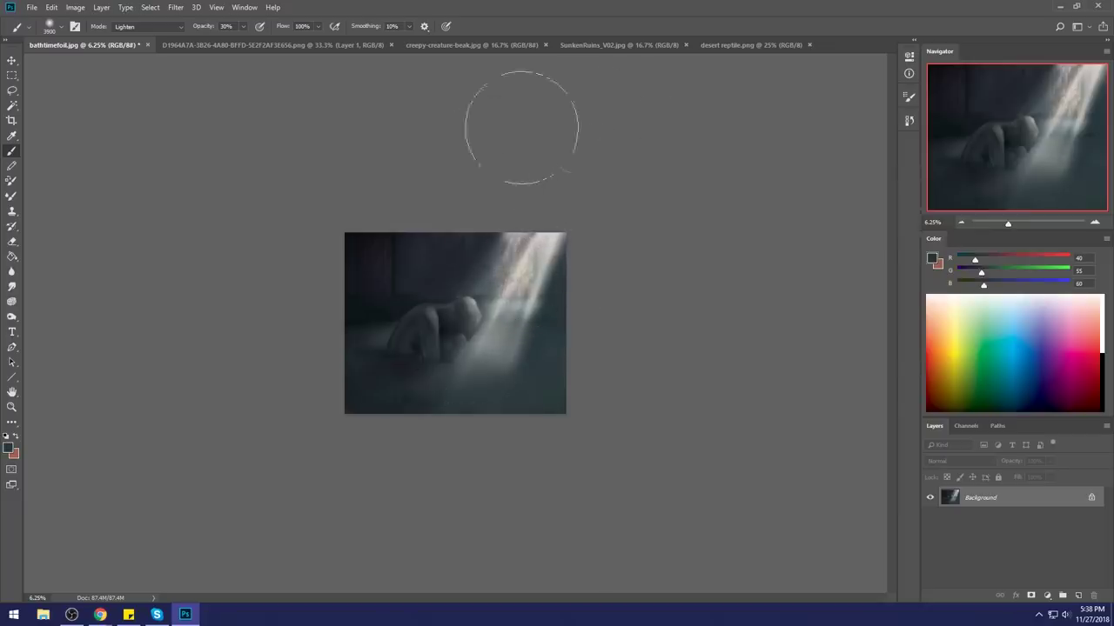
left_click(147, 26)
left_click(131, 37)
left_click_drag(565, 281, 517, 299)
mouse_move(603, 275)
left_mouse_down()
mouse_move(547, 244)
mouse_move(587, 229)
left_mouse_up()
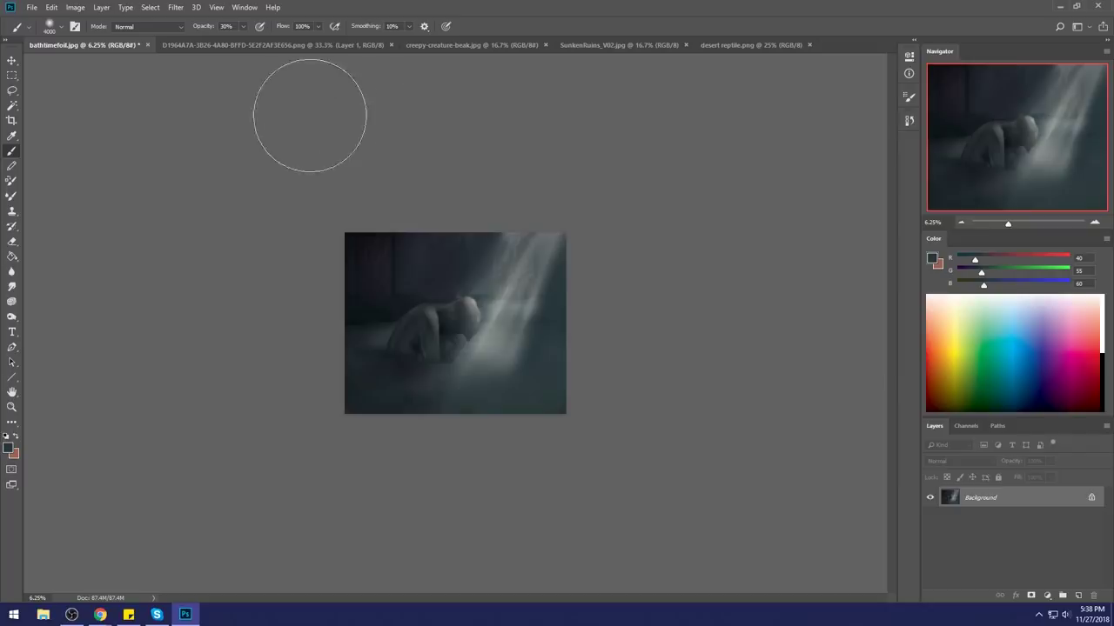
left_click(560, 265, "alt")
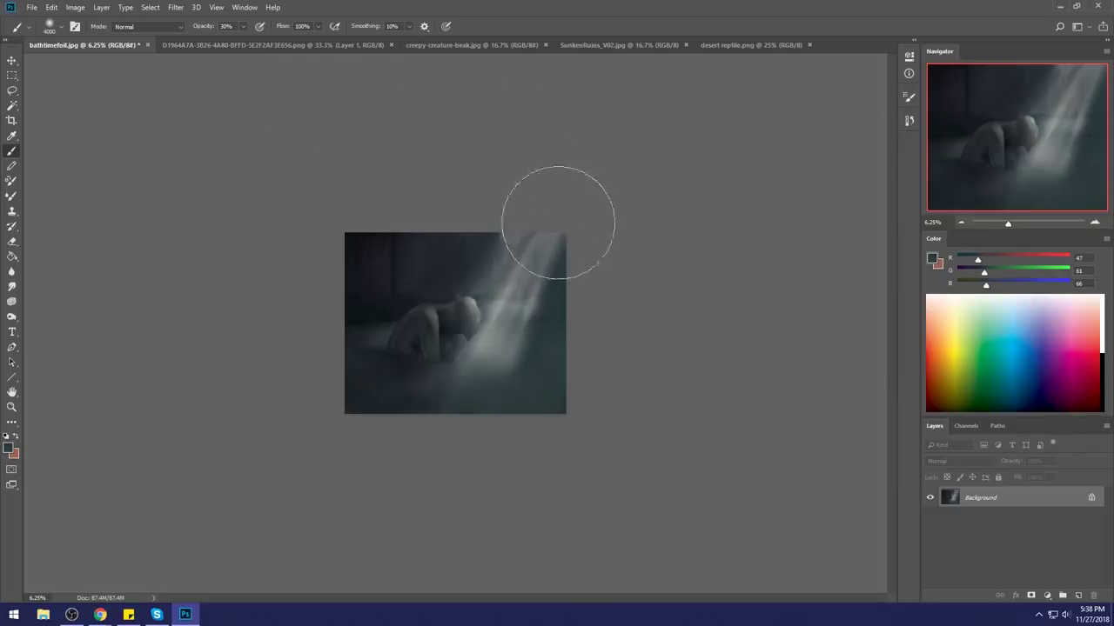
left_click_drag(527, 212, 545, 216)
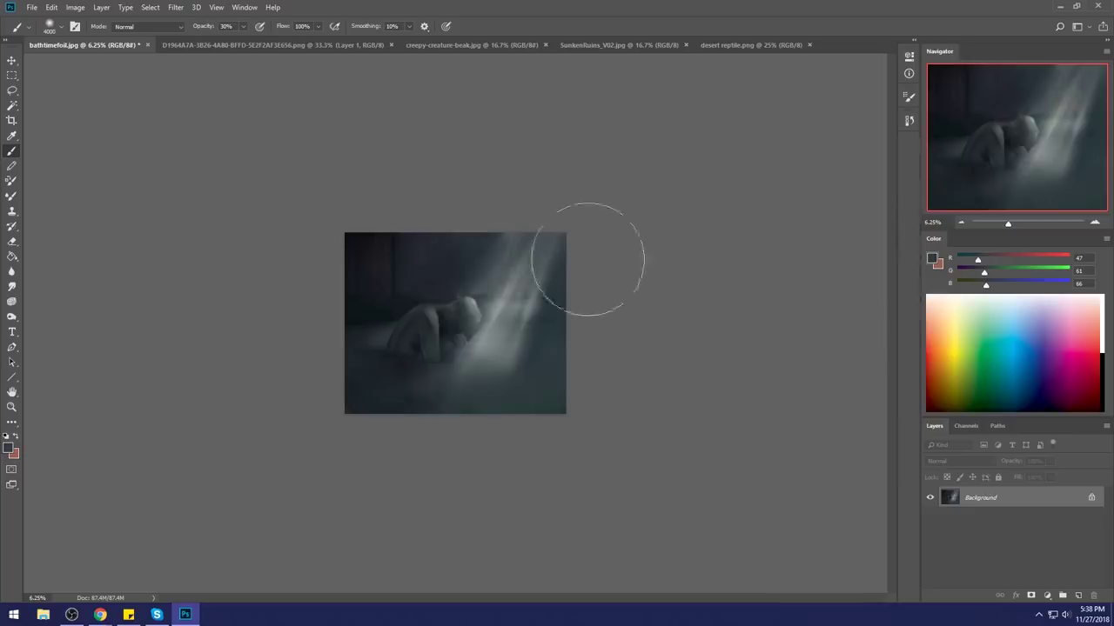
Step: Paint mist over the lower beam on a new layer with the textured 771 px preset and a grey sampled from the beam
left_click(484, 316, "alt")
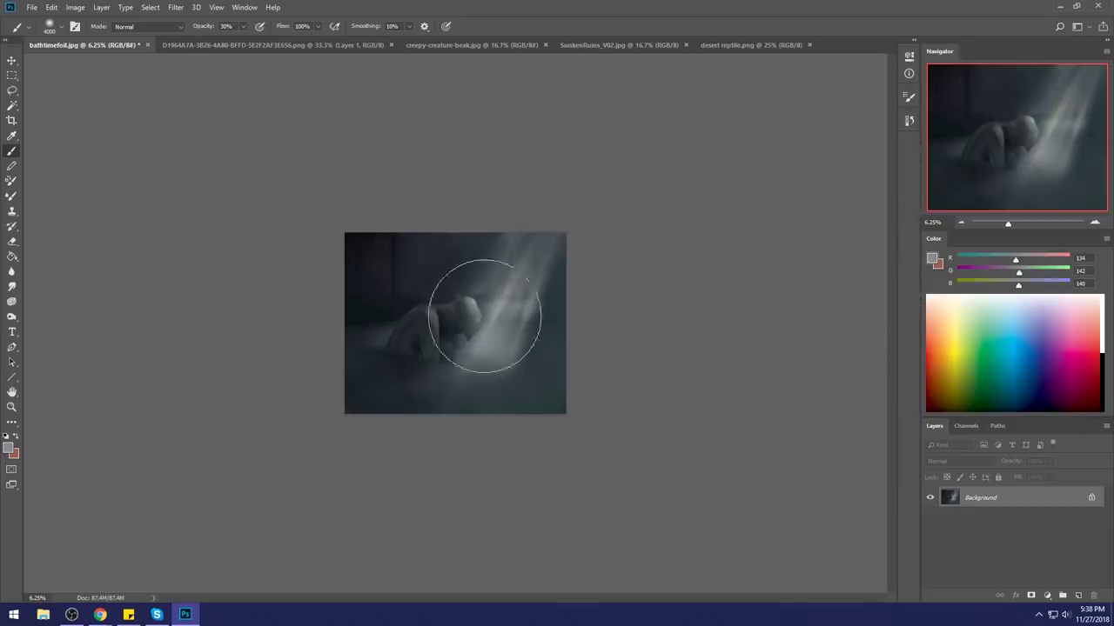
right_click(503, 289)
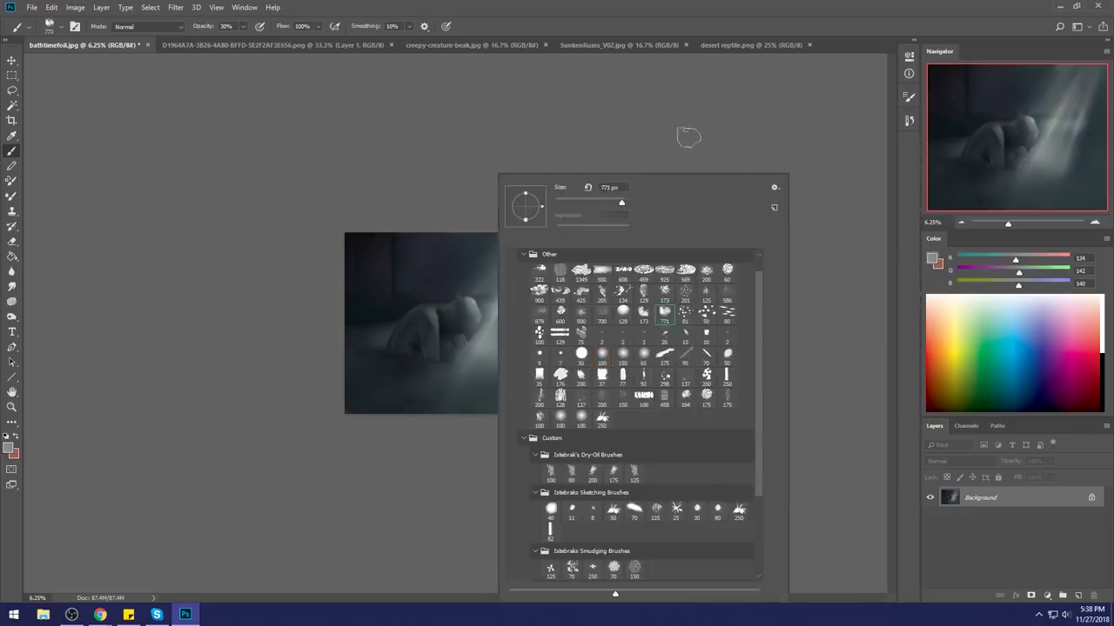
left_click(662, 144)
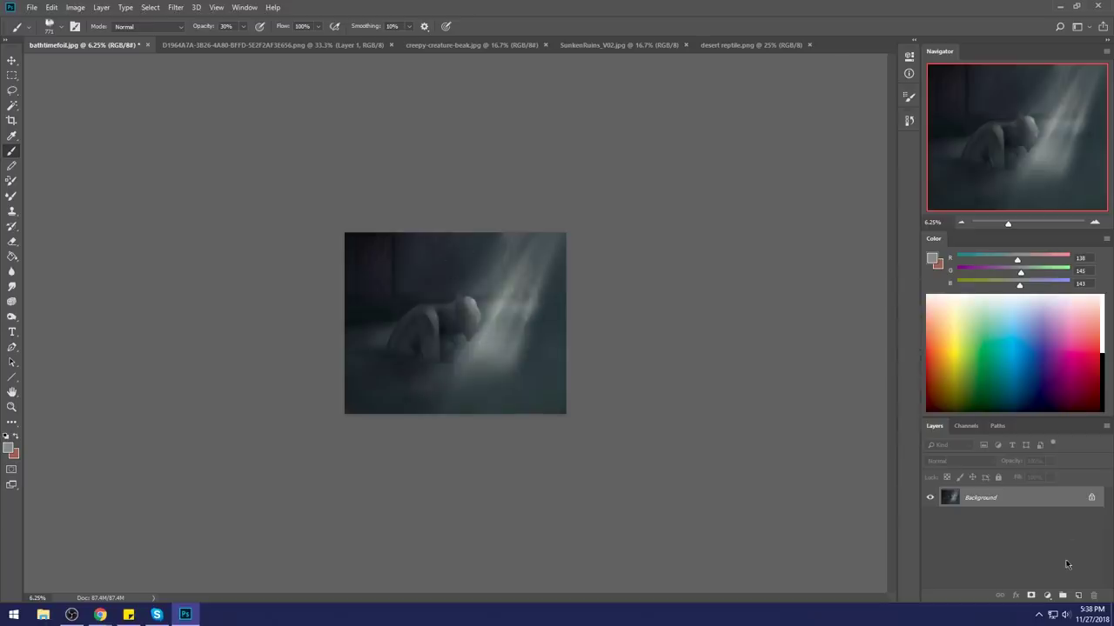
left_click(1079, 597)
key("bracketright")
key("bracketright")
key("bracketright")
key("bracketright")
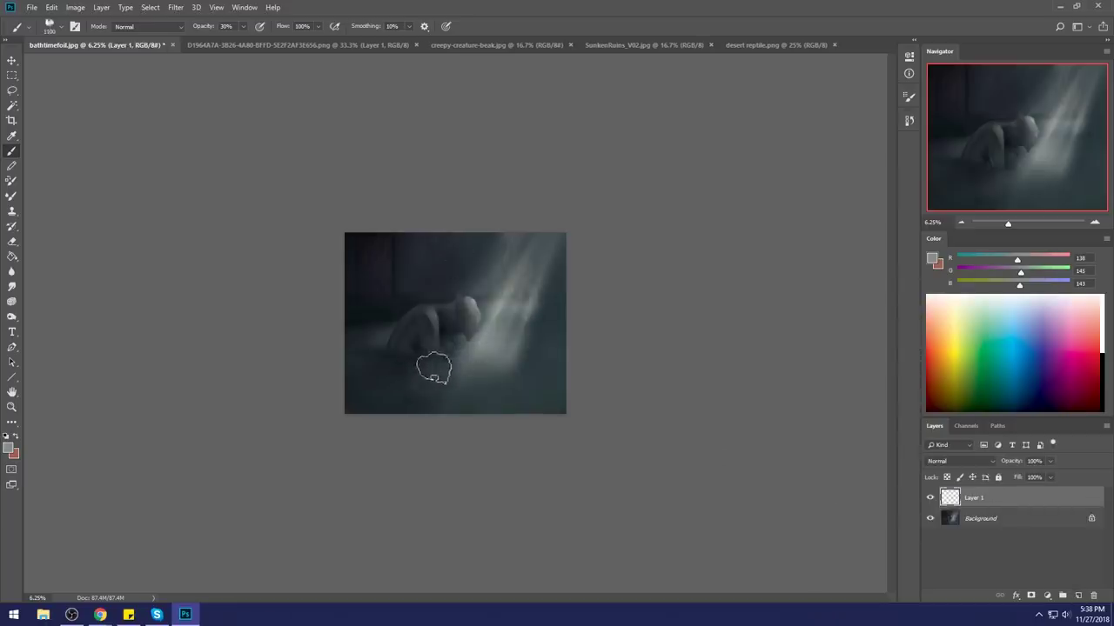
left_click(542, 360)
key("bracketleft")
key("bracketleft")
left_click_drag(528, 353, 518, 301)
Step: Extend the mist across the floor in front of the figure with the brush enlarged to 1700 px
key("bracketright")
key("bracketright")
key("bracketright")
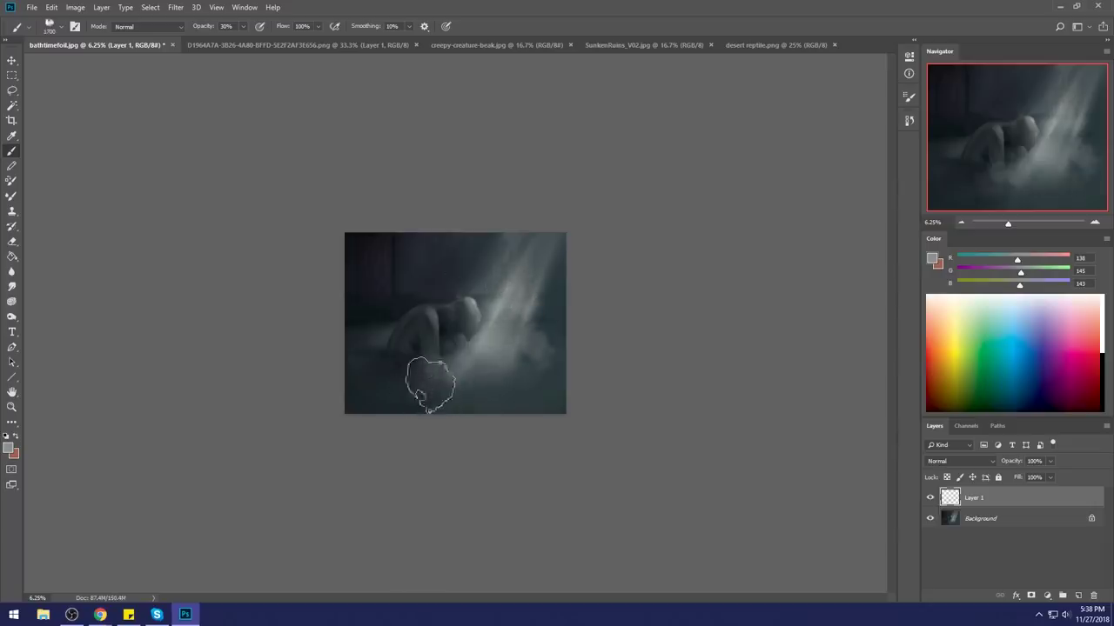
mouse_move(450, 399)
left_mouse_down()
mouse_move(505, 386)
mouse_move(435, 393)
mouse_move(509, 385)
mouse_move(540, 365)
mouse_move(402, 388)
mouse_move(581, 349)
left_mouse_up()
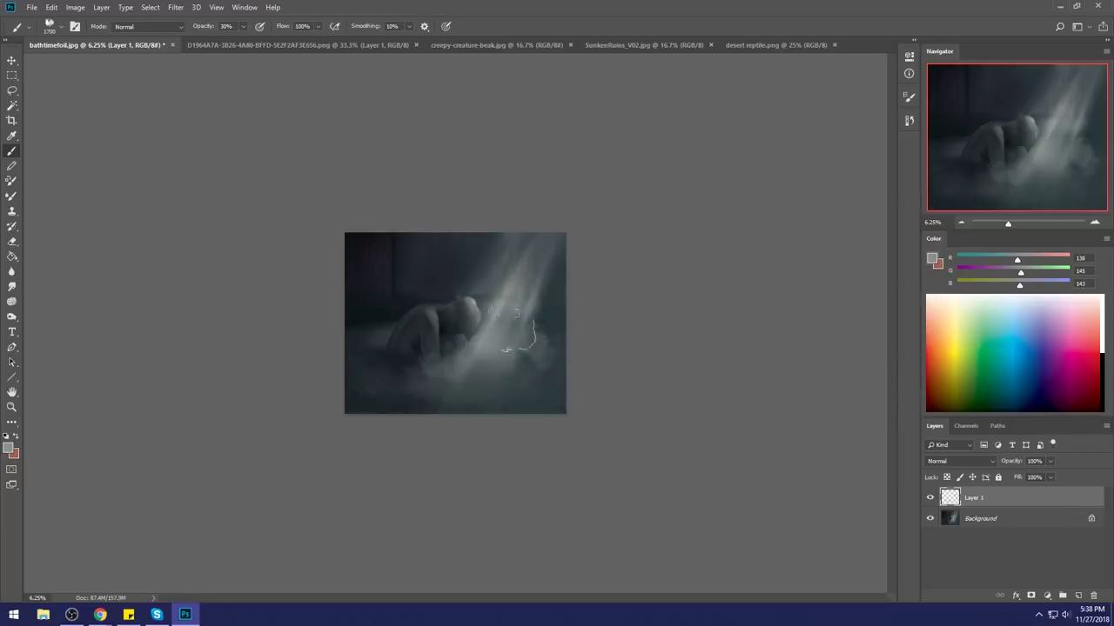
Step: Erase excess mist beside the beam and across the floor with the textured 173 eraser preset at 700 to 1400 px
key("e")
right_click(496, 315)
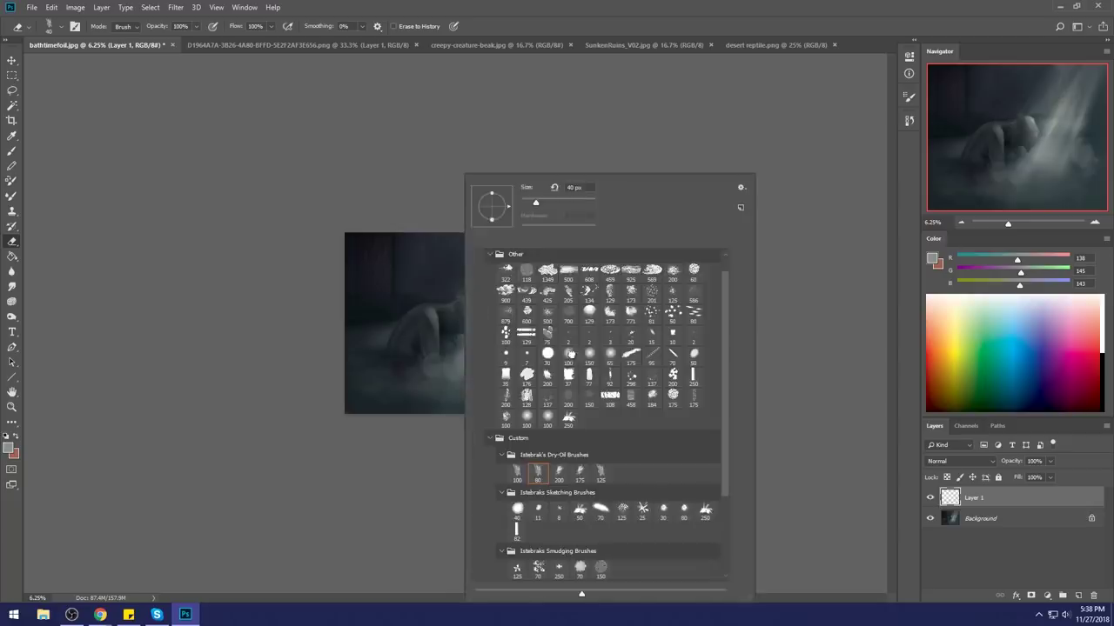
double_click(570, 356)
right_click(497, 261)
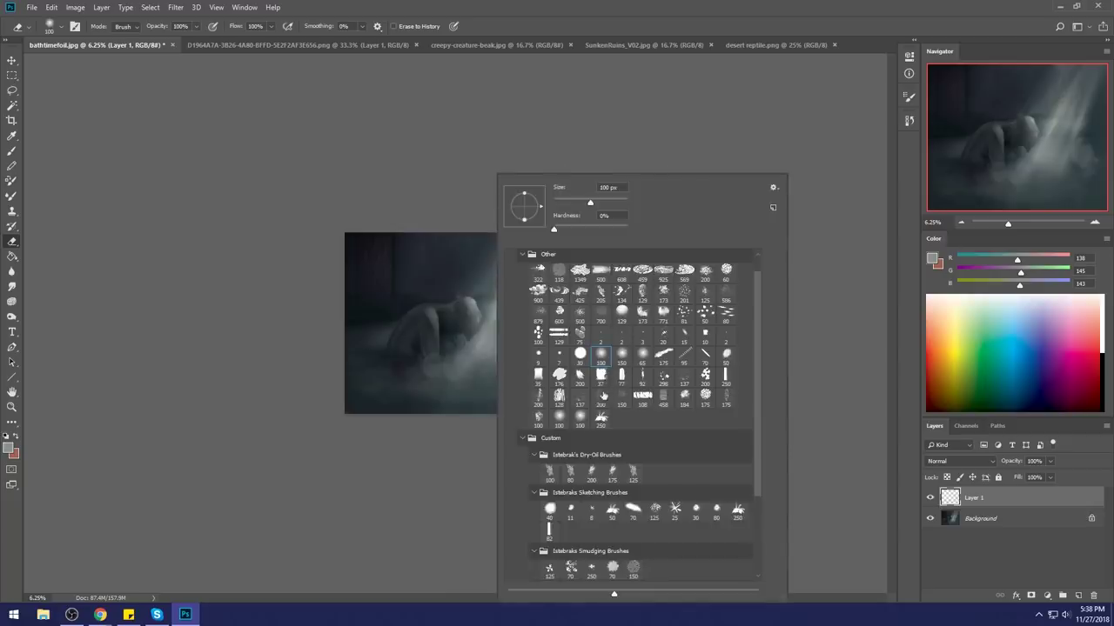
double_click(642, 315)
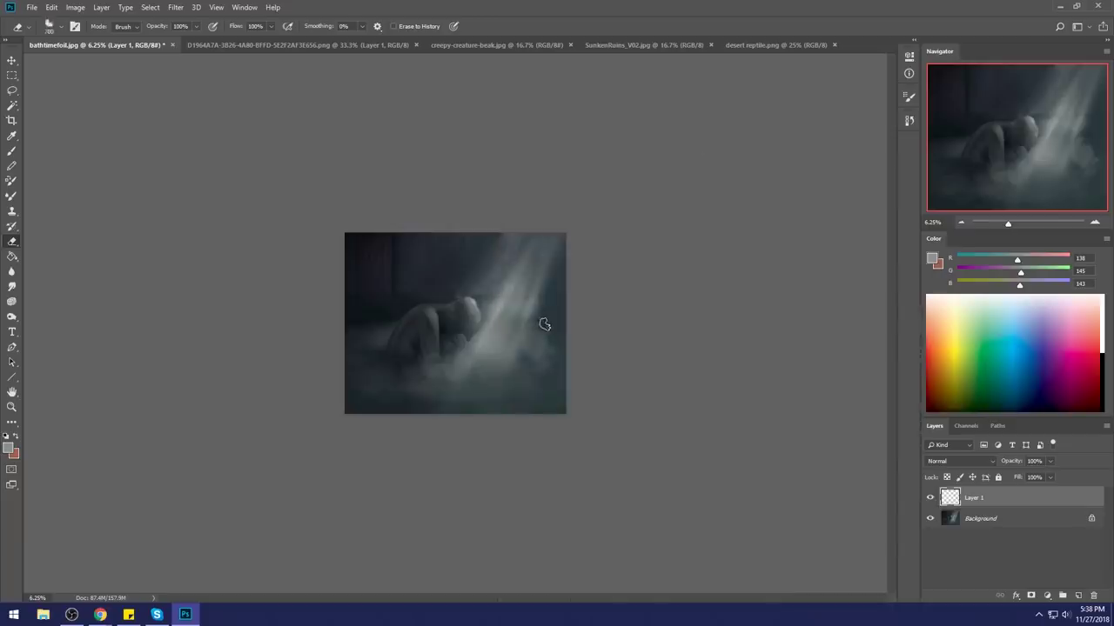
mouse_move(543, 322)
left_mouse_down()
mouse_move(548, 339)
mouse_move(536, 346)
left_mouse_up()
key("bracketright")
key("bracketright")
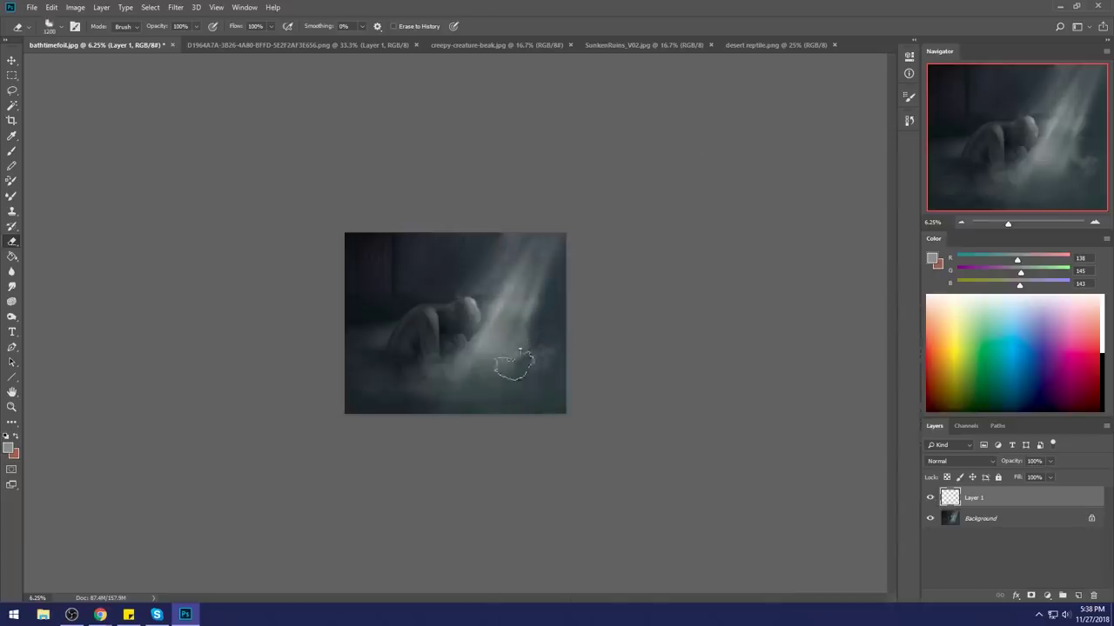
left_click_drag(448, 362, 393, 364)
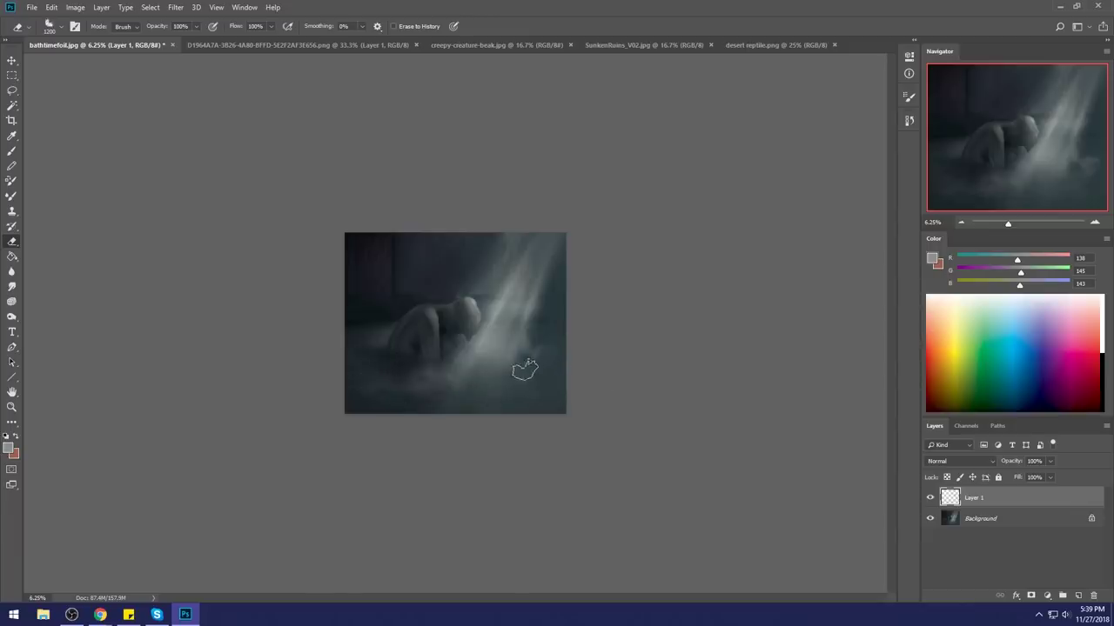
key("bracketright")
key("bracketright")
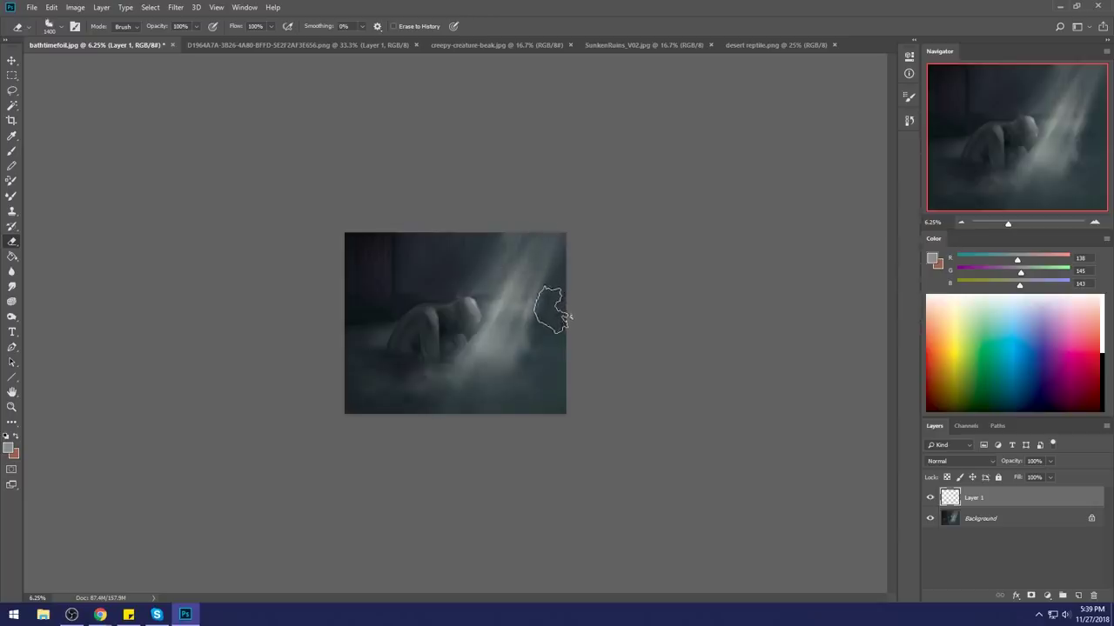
Step: Compare the painting with the mist layer hidden and shown
left_click(12, 286)
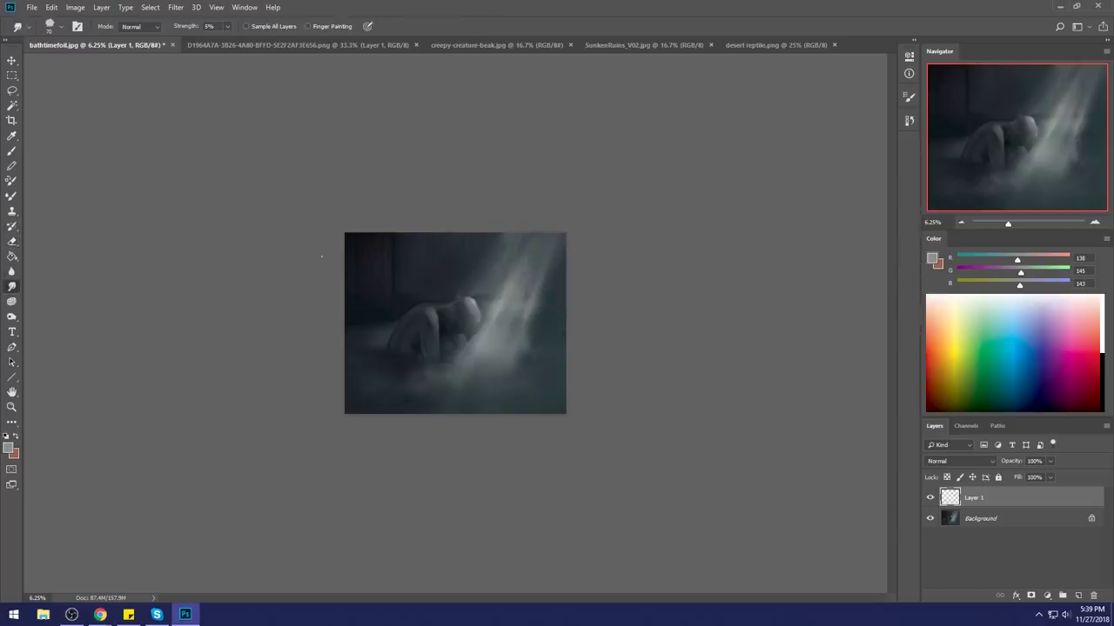
left_click(930, 499)
left_click(930, 498)
left_click(930, 499)
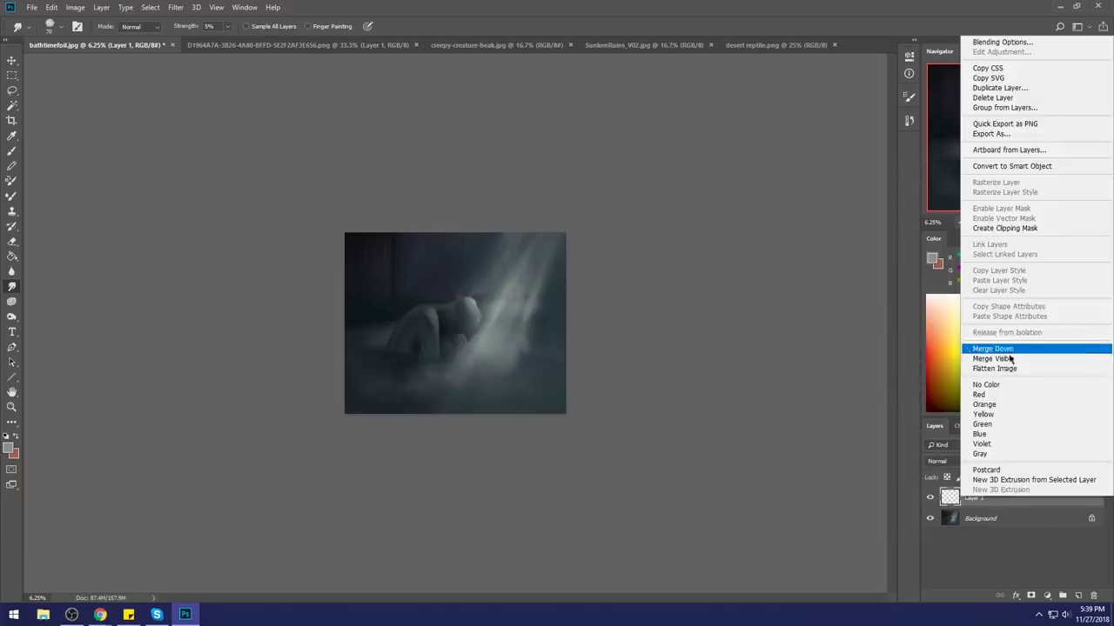
left_click(686, 389)
Step: Paint thin mist across the foreground floor with a smaller brush and a grey sampled from the beam beside the head
key("d")
key("b")
key("e")
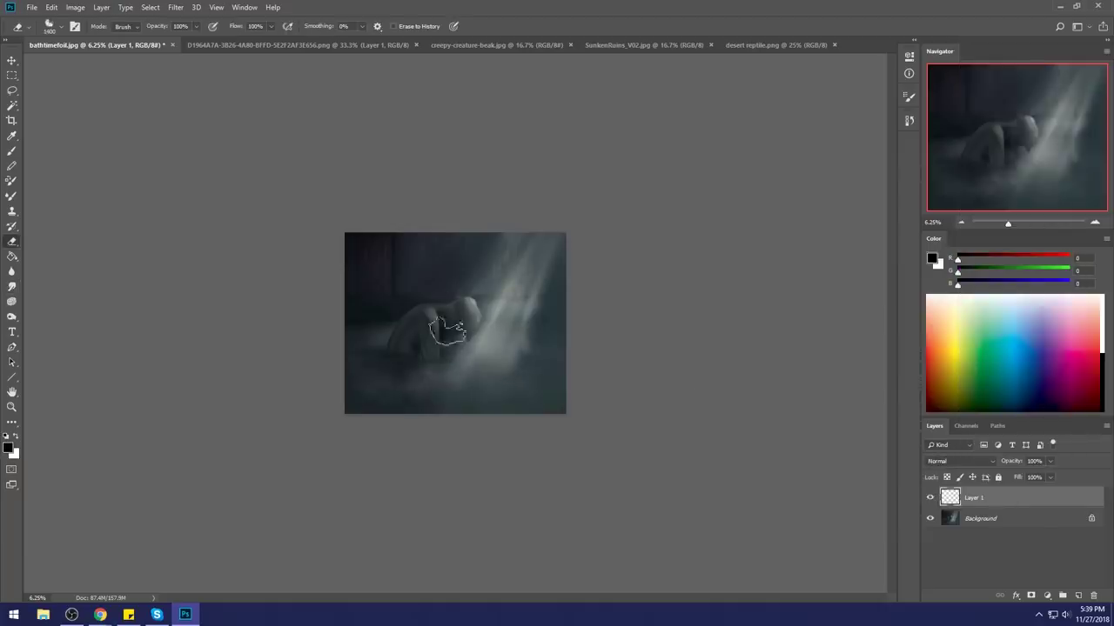
key("bracketleft")
key("bracketleft")
key("bracketleft")
key("b")
left_click(485, 321, "alt")
key("bracketleft")
key("bracketleft")
key("bracketleft")
key("bracketleft")
mouse_move(487, 389)
left_mouse_down()
mouse_move(435, 398)
mouse_move(483, 384)
left_mouse_up()
key("bracketleft")
key("bracketleft")
left_click_drag(377, 398, 540, 387)
Step: Broaden the mist along the floor below the figure with a much larger brush
key("bracketright")
key("bracketright")
key("bracketright")
key("bracketright")
key("bracketright")
key("bracketright")
key("bracketright")
key("bracketright")
key("bracketright")
key("bracketright")
key("bracketright")
left_click_drag(487, 392, 423, 396)
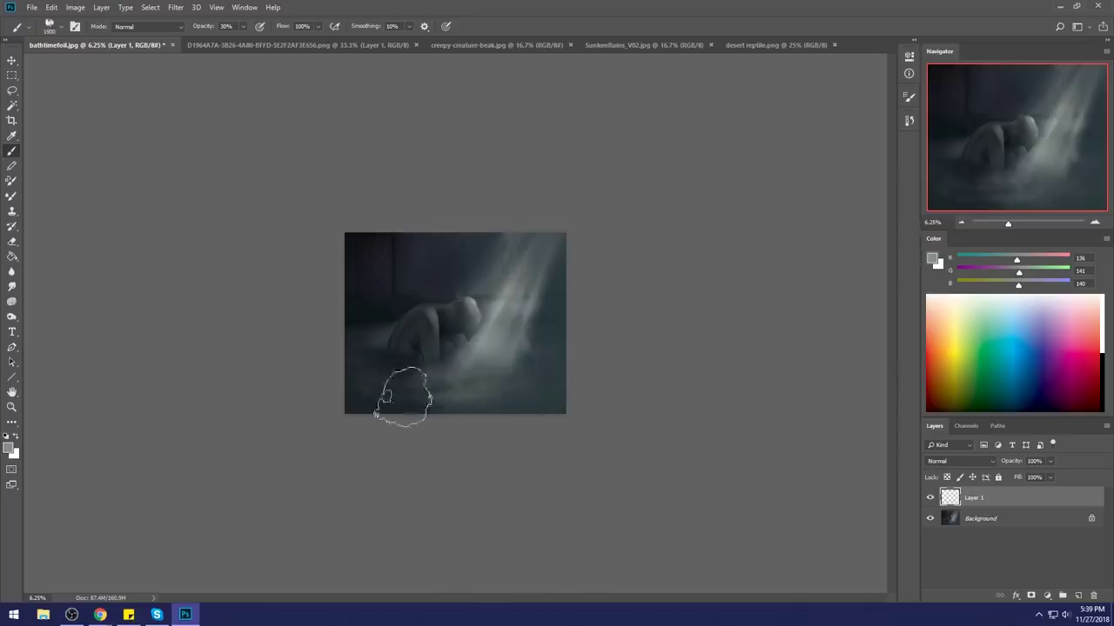
Step: Erase parts of the foreground mist along the bottom of the painting with the textured eraser, enlarging it to 1700 px
key("e")
key("bracketright")
key("bracketright")
key("bracketright")
key("bracketright")
key("bracketright")
key("bracketright")
key("bracketright")
mouse_move(424, 403)
left_mouse_down()
mouse_move(408, 403)
mouse_move(479, 383)
mouse_move(365, 402)
left_mouse_up()
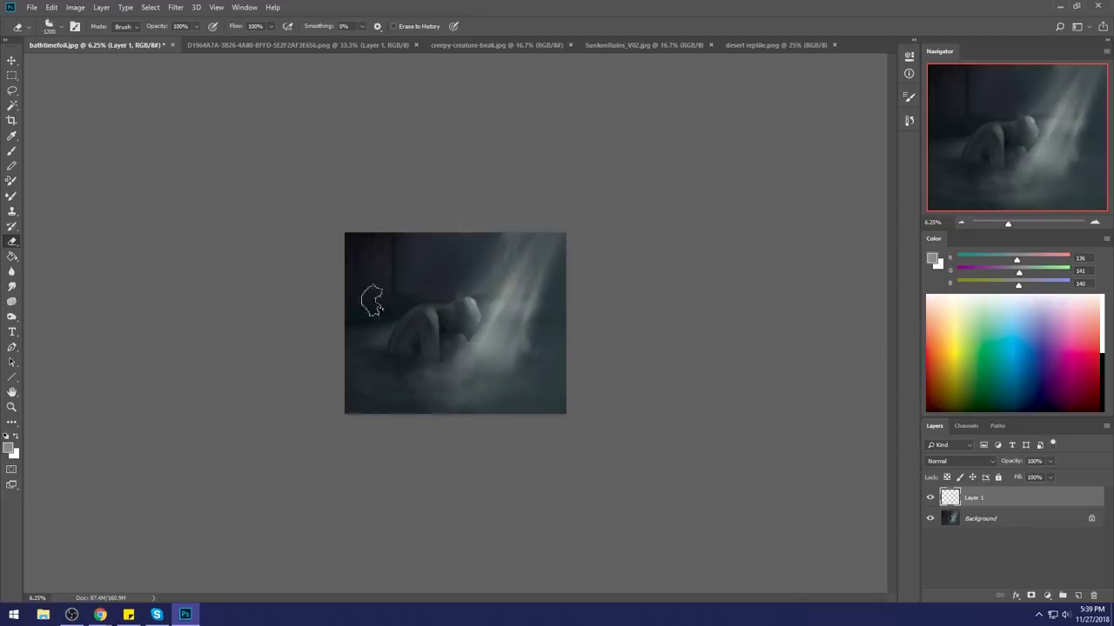
mouse_move(493, 399)
left_mouse_down()
mouse_move(403, 405)
mouse_move(539, 395)
mouse_move(440, 417)
left_mouse_up()
key("bracketleft")
key("bracketright")
key("bracketright")
key("bracketright")
key("bracketright")
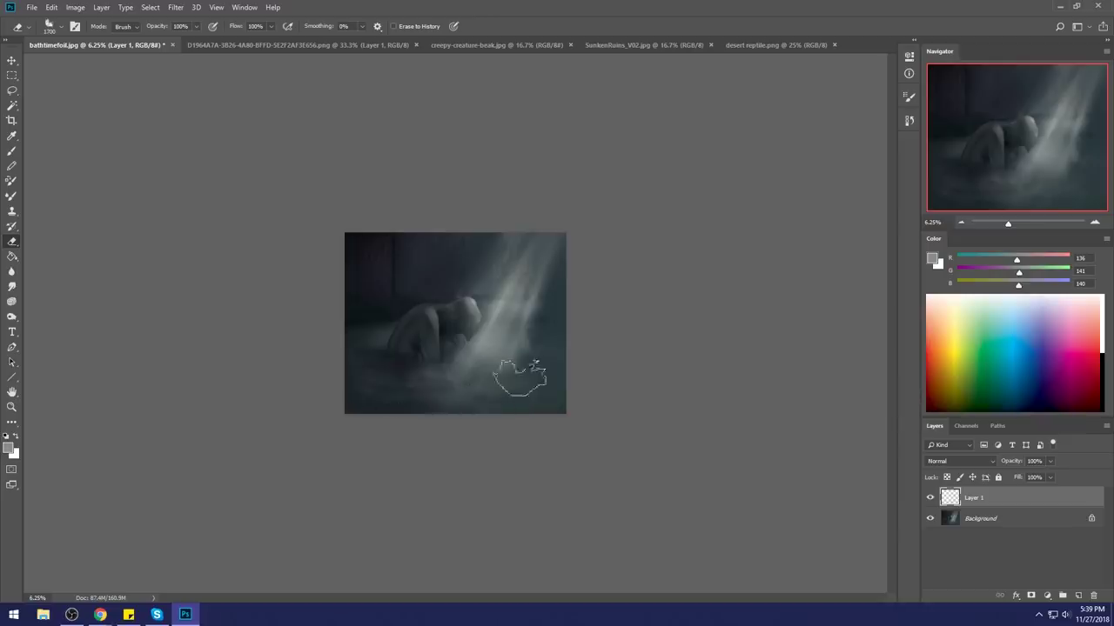
Step: Blend the mist with the Smudge tool at 5% strength and 200 px, and compare it with the layer hidden
left_click(12, 288)
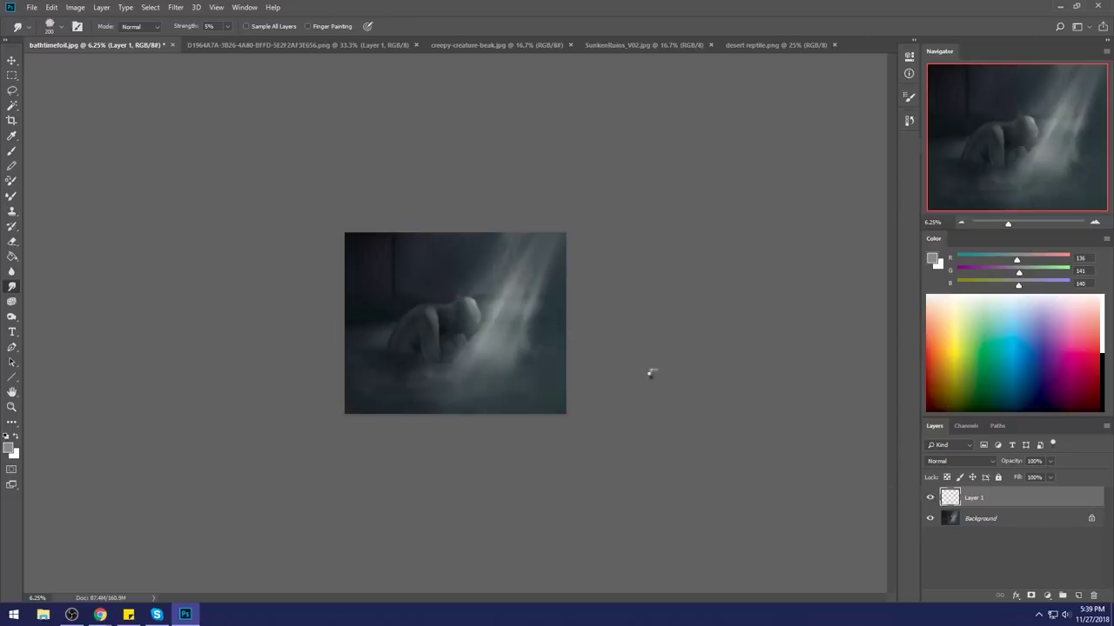
left_click(929, 498)
left_click(929, 497)
Step: Tone down the beam's left side above the figure with a dark blue-grey sampled beside it, reducing the brush to 1100 px
key("b")
left_click(542, 321, "alt")
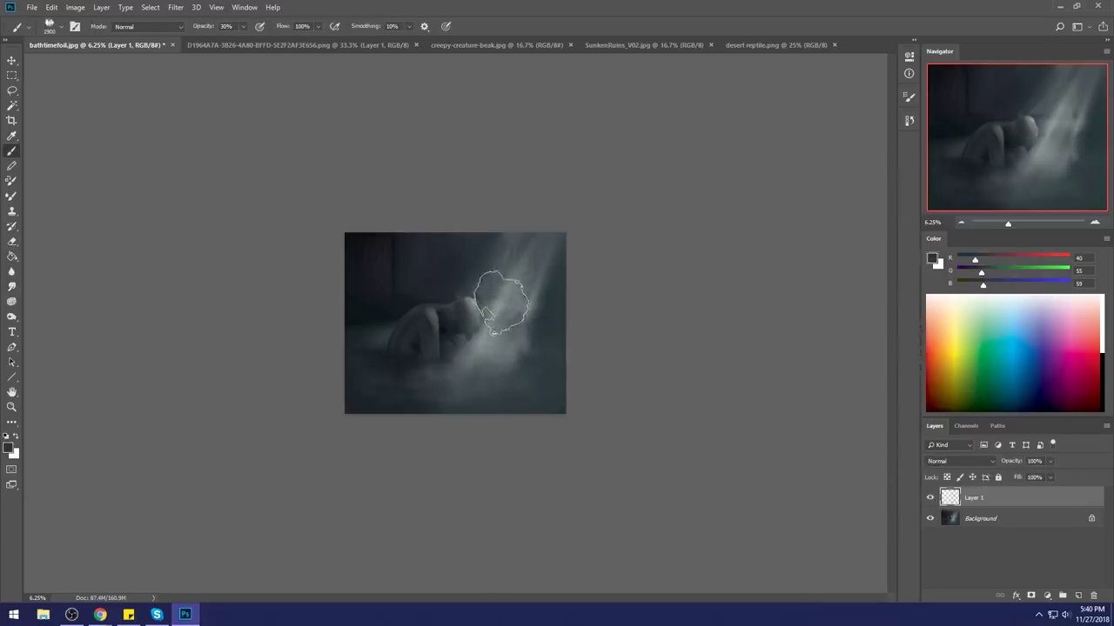
mouse_move(531, 269)
left_mouse_down()
mouse_move(534, 288)
mouse_move(554, 275)
mouse_move(522, 326)
mouse_move(488, 336)
mouse_move(497, 297)
left_mouse_up()
key("bracketleft")
key("bracketleft")
key("bracketleft")
key("bracketleft")
key("bracketleft")
key("bracketleft")
key("bracketleft")
key("bracketleft")
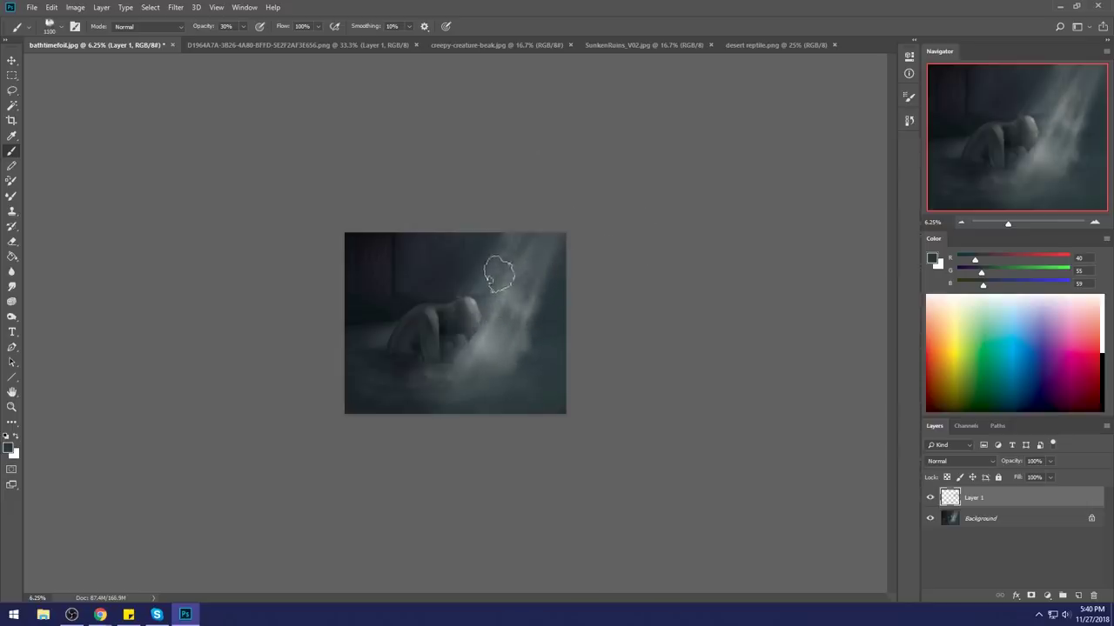
Step: Soften the beam's upper right edge and break up its light with the same dark blue-grey
key("bracketright")
key("bracketright")
key("bracketright")
key("bracketright")
left_click_drag(555, 267, 545, 264)
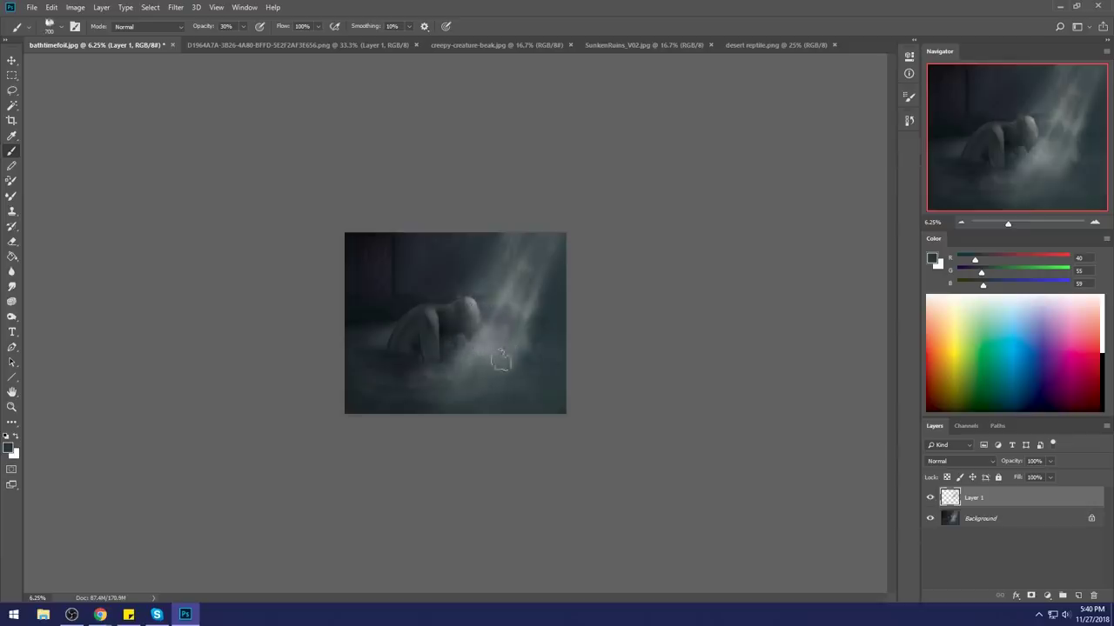
Step: Darken the back wall and left edge of the painting at 1800 px with a near-black sampled from the upper left corner
key("bracketright")
key("bracketright")
key("bracketright")
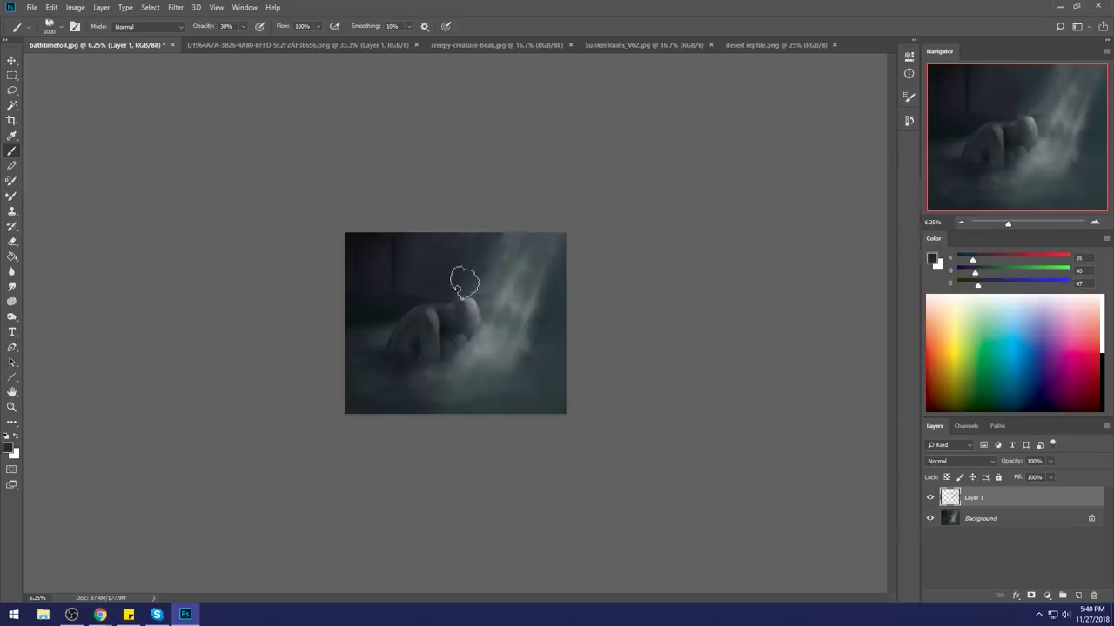
left_click(369, 236, "alt")
key("bracketright")
key("bracketright")
key("bracketright")
key("bracketright")
key("bracketright")
key("bracketright")
key("bracketright")
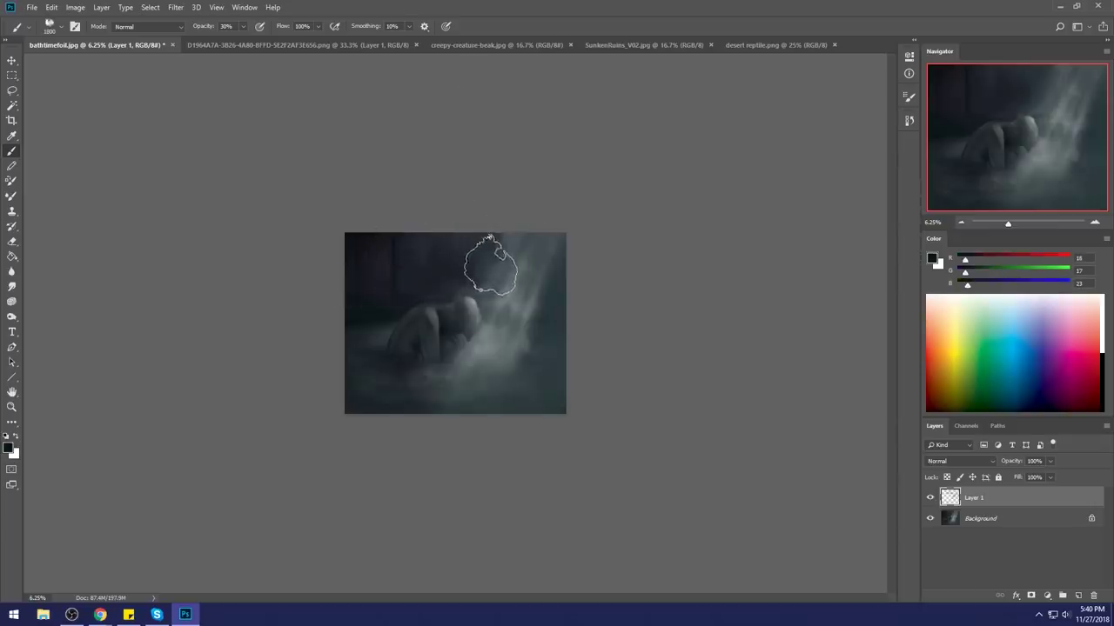
left_click_drag(370, 228, 339, 308)
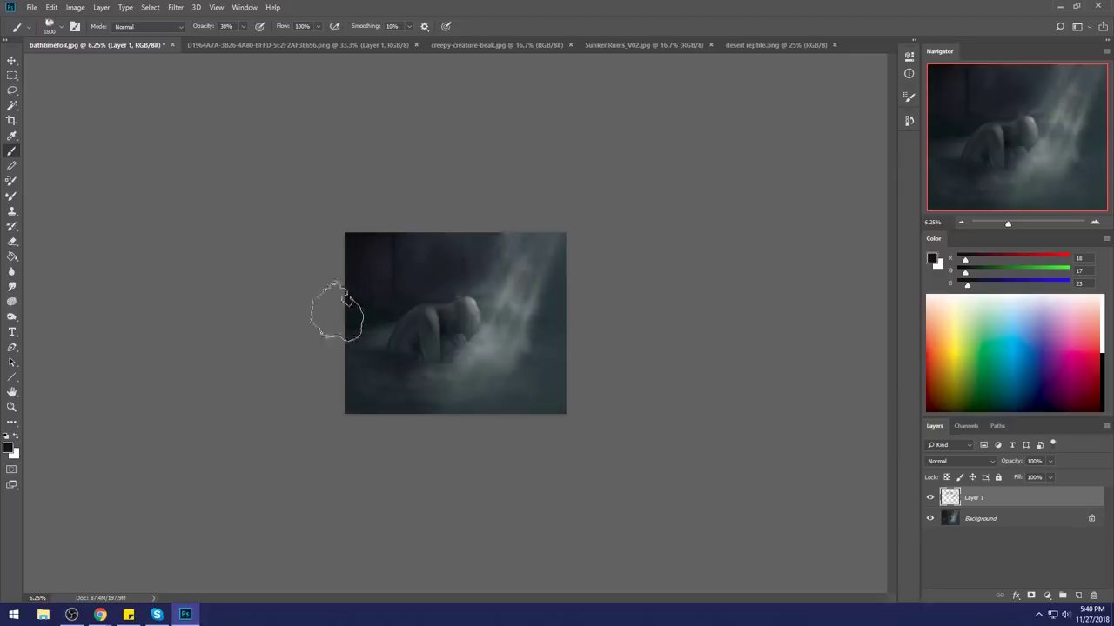
Step: Rework the area around the beam at 1200 px with a dark blue-grey sampled to the right of it
key("bracketleft")
key("bracketleft")
key("bracketleft")
key("bracketleft")
key("bracketleft")
key("bracketleft")
left_click(557, 291, "alt")
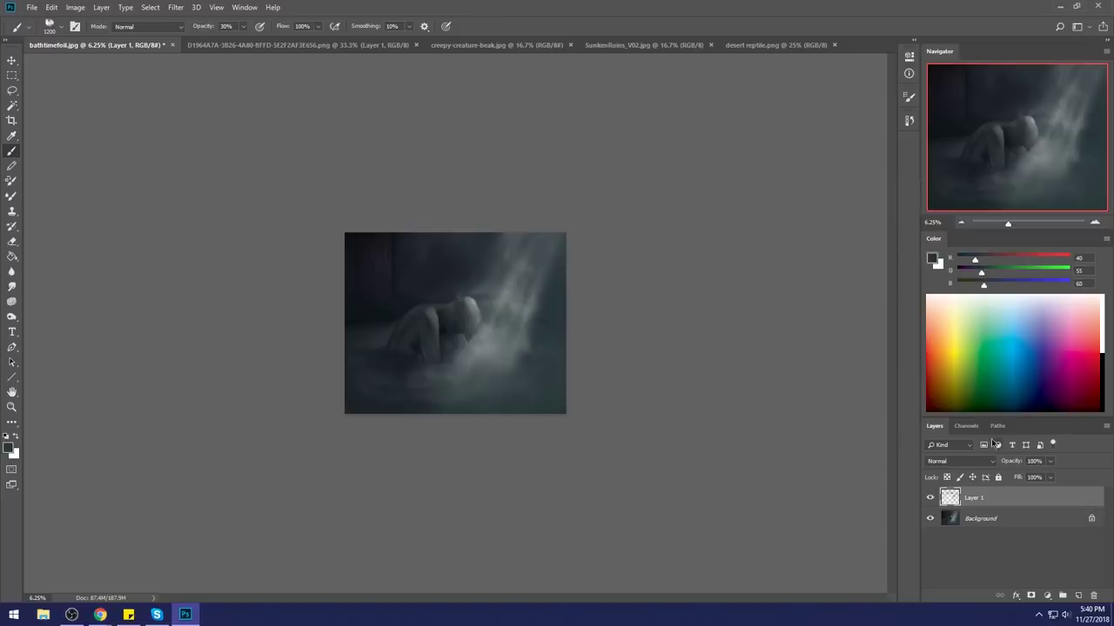
Step: Compare the painted layer hidden and shown, merge it into the Background, and add a new layer
left_click(929, 498)
left_click(930, 498)
right_click(968, 499)
left_click(983, 275)
left_click(1077, 596)
Step: Choose a dark muted red (R 81, G 37, B 45) as the painting colour
key("i")
left_click(934, 260)
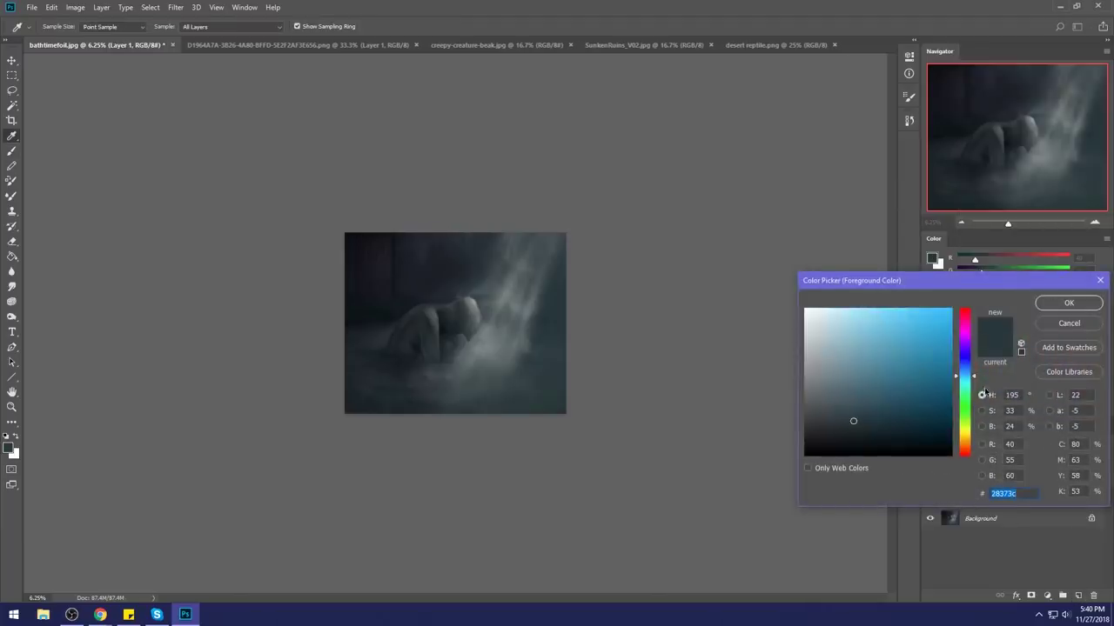
left_click_drag(968, 454, 970, 318)
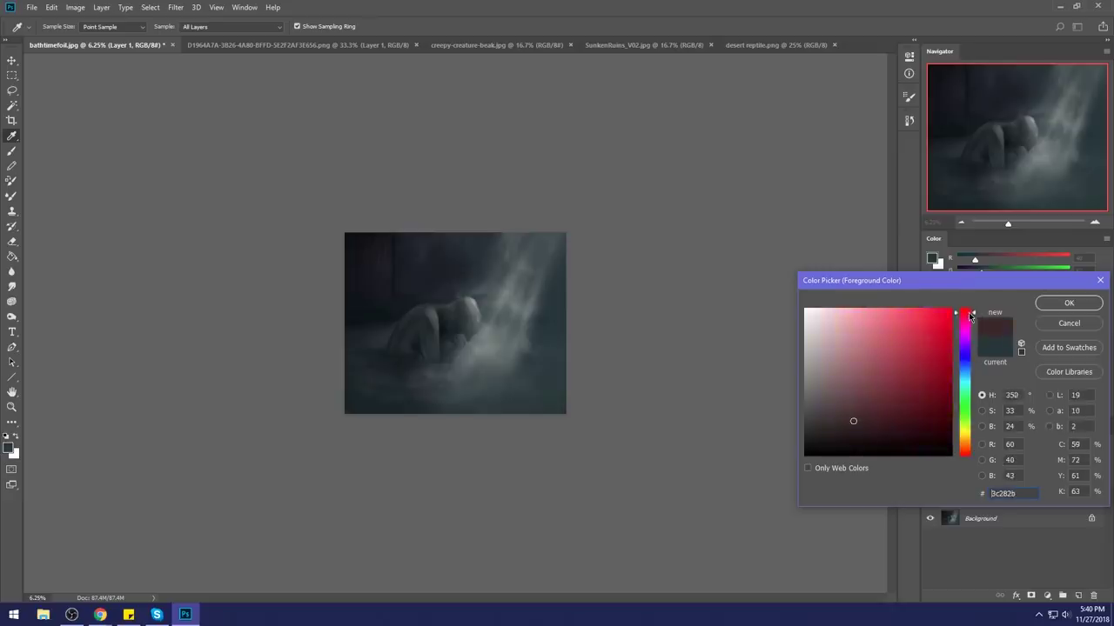
mouse_move(869, 416)
left_mouse_down()
mouse_move(892, 411)
mouse_move(880, 412)
left_mouse_up()
left_click(1069, 303)
key("b")
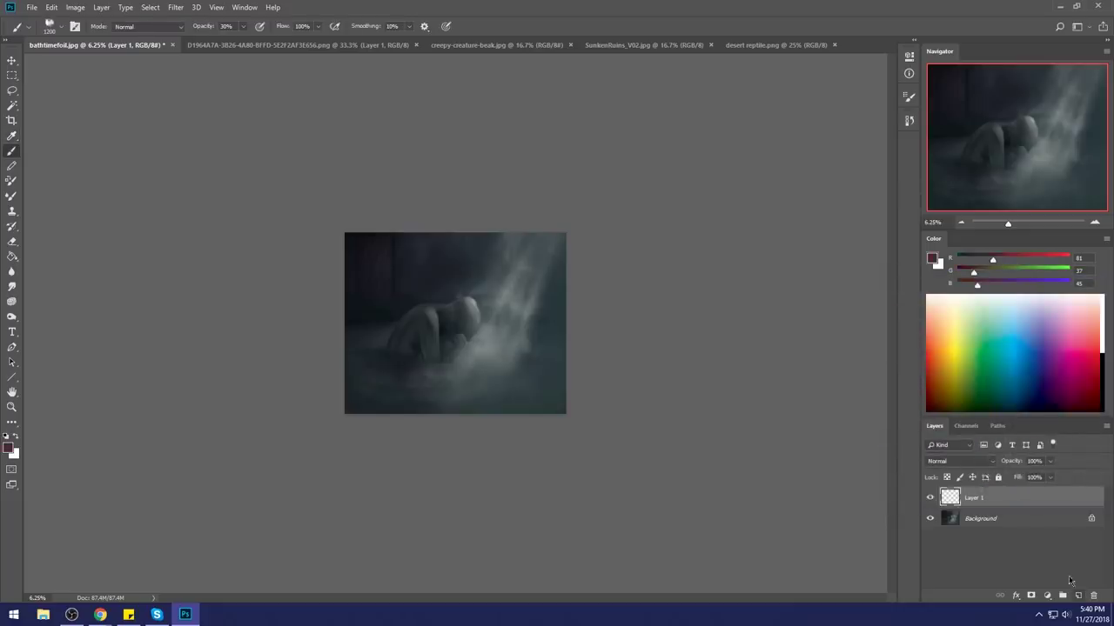
Step: Set the new layer to Color blending and tint the figure's body with the soft round brush enlarged to 2800 px
right_click(498, 312)
double_click(605, 363)
key("bracketright")
key("bracketright")
key("bracketright")
key("bracketright")
key("bracketright")
key("bracketright")
key("bracketright")
key("bracketright")
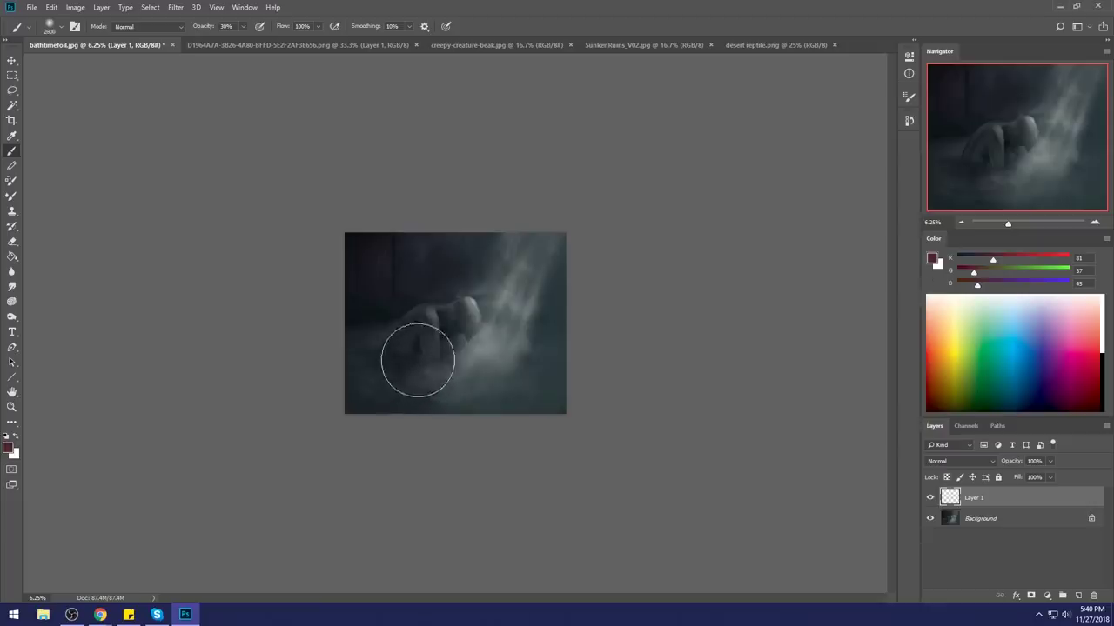
left_click(944, 461)
left_click(938, 441)
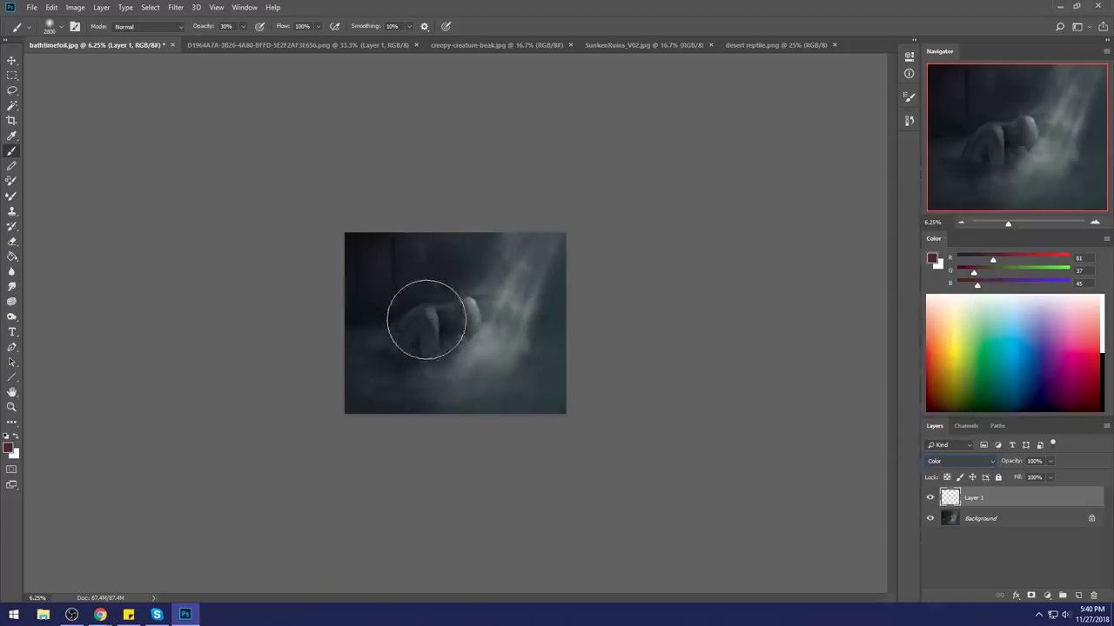
mouse_move(414, 322)
left_mouse_down()
mouse_move(401, 325)
mouse_move(403, 363)
left_mouse_up()
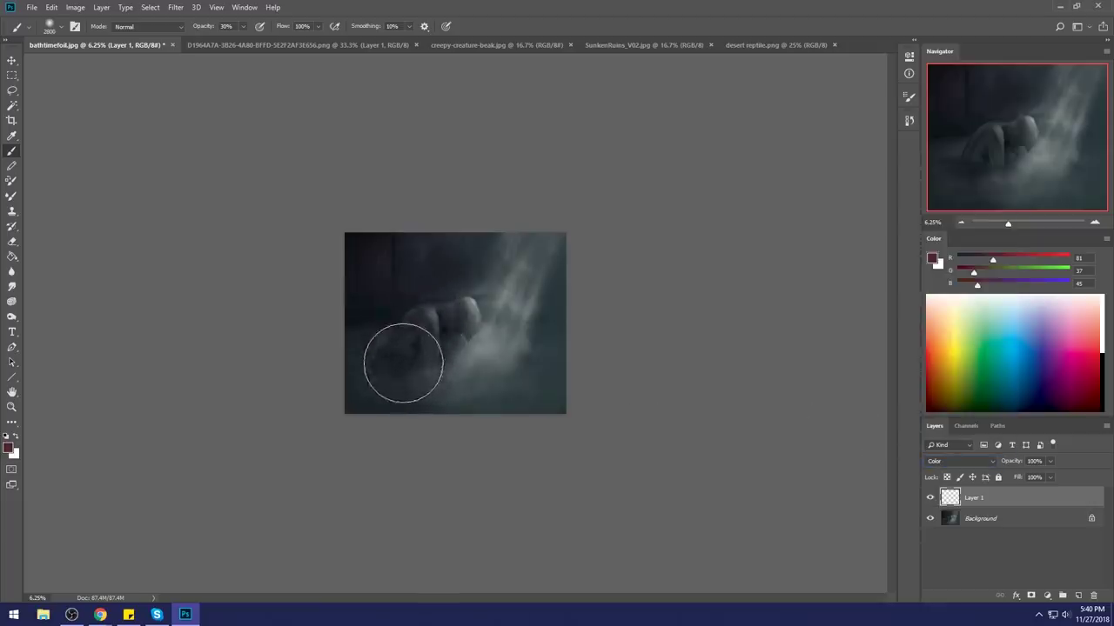
Step: Shift the painting colour's hue towards magenta and tint the figure and the floor below it
left_click(931, 259)
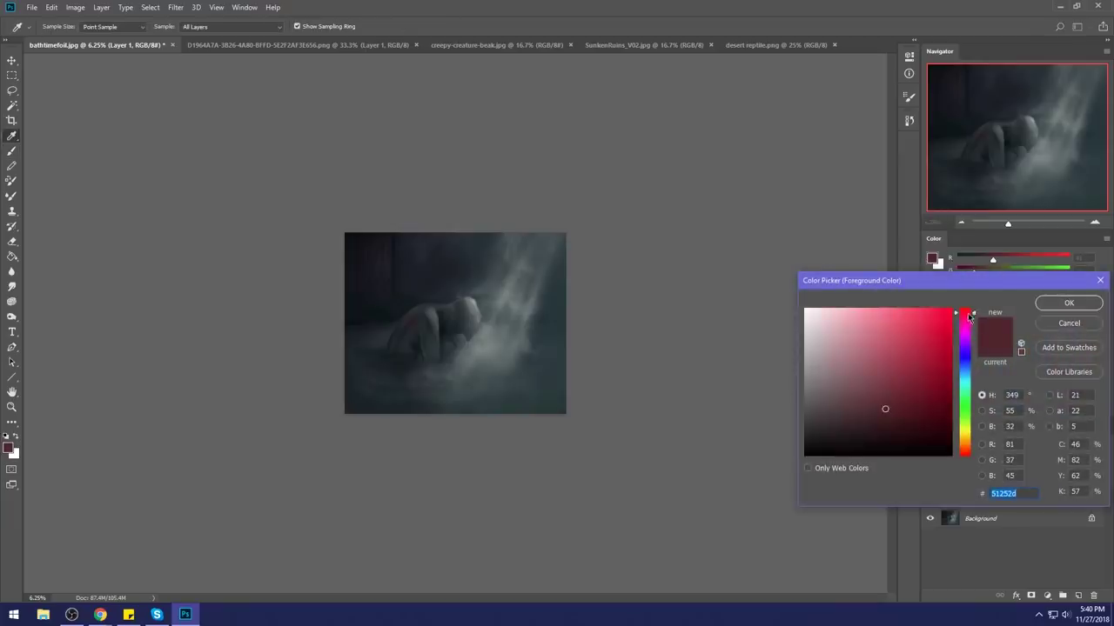
left_click_drag(969, 318, 971, 337)
left_click(1069, 302)
mouse_move(415, 322)
left_mouse_down()
mouse_move(403, 323)
mouse_move(418, 313)
mouse_move(400, 330)
mouse_move(400, 373)
mouse_move(420, 354)
mouse_move(400, 371)
mouse_move(425, 381)
mouse_move(400, 378)
mouse_move(449, 390)
mouse_move(408, 383)
left_mouse_up()
Step: Paint a dark red (R 52, G 17, B 17) streak across the floor in front of the figure at 59% brush opacity
key("bracketleft")
key("bracketleft")
key("bracketleft")
key("bracketleft")
key("bracketleft")
key("bracketleft")
key("bracketleft")
key("bracketleft")
key("bracketleft")
key("bracketleft")
key("bracketleft")
key("bracketleft")
key("bracketleft")
left_click(1093, 395)
left_click_drag(1095, 395, 1092, 380)
mouse_move(244, 26)
left_mouse_down()
mouse_move(245, 37)
mouse_move(262, 39)
left_mouse_up()
key("bracketleft")
key("bracketleft")
key("bracketleft")
key("bracketleft")
key("bracketleft")
mouse_move(473, 383)
left_mouse_down()
mouse_move(515, 380)
mouse_move(436, 382)
mouse_move(516, 380)
left_mouse_up()
Step: Extend the red streaks along the floor from below the legs to the beam, reducing the brush to 400 px
key("bracketleft")
key("bracketleft")
mouse_move(396, 398)
left_mouse_down()
mouse_move(443, 391)
mouse_move(392, 391)
mouse_move(439, 388)
mouse_move(393, 391)
mouse_move(426, 381)
mouse_move(493, 393)
mouse_move(444, 388)
mouse_move(567, 366)
mouse_move(508, 366)
left_mouse_up()
key("bracketleft")
key("bracketleft")
key("bracketleft")
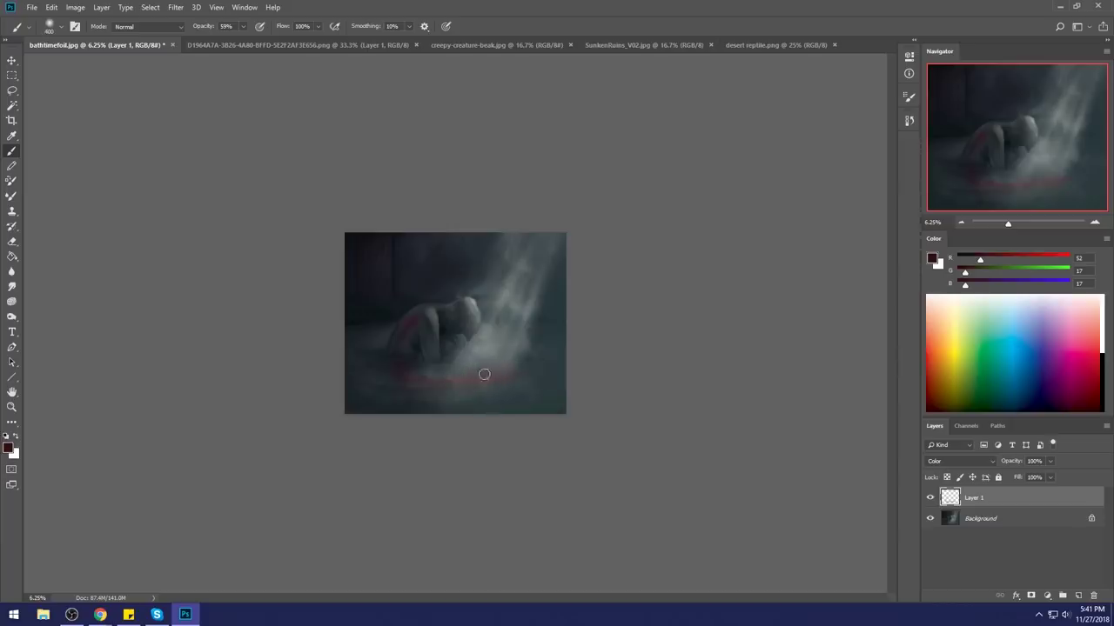
Step: Fade the red on the floor and the figure's back with a textured 125 px eraser preset
key("e")
right_click(509, 272)
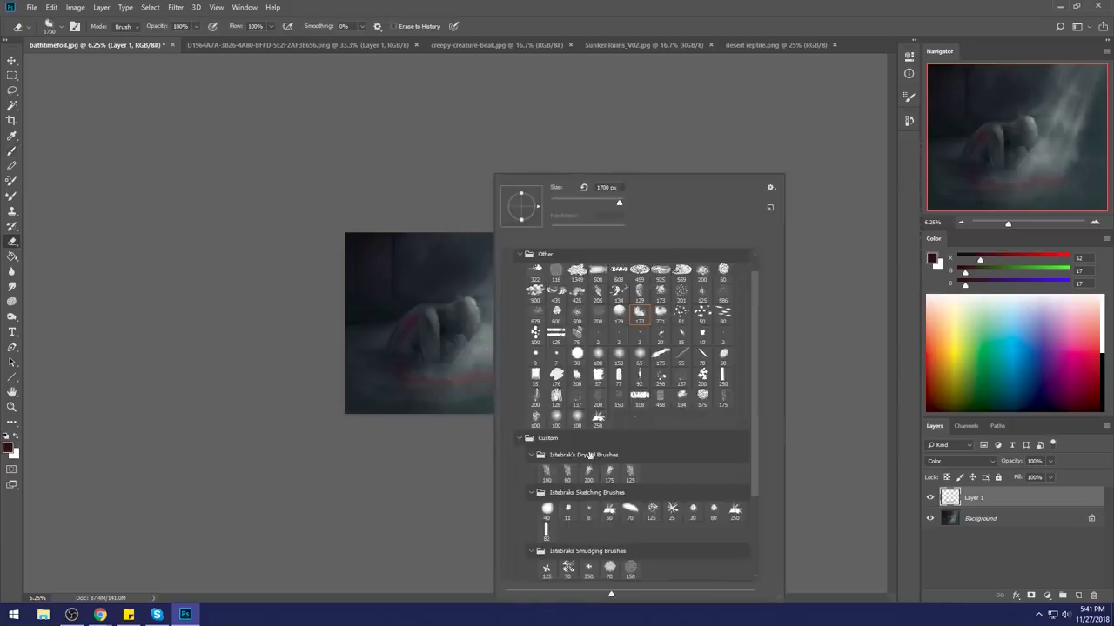
left_click(805, 409)
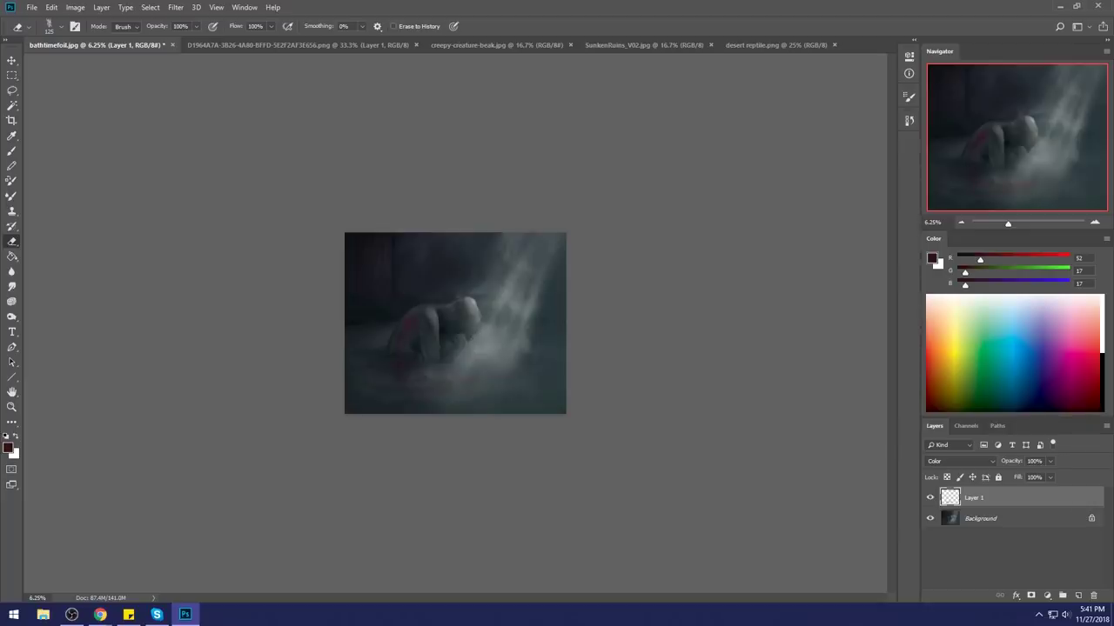
key("l")
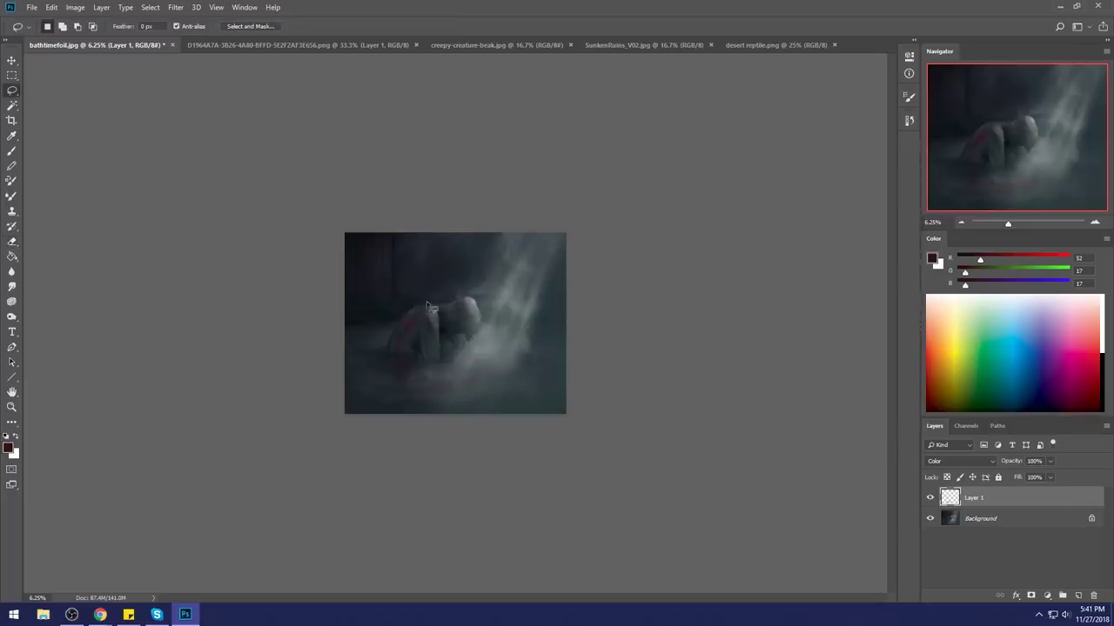
key("e")
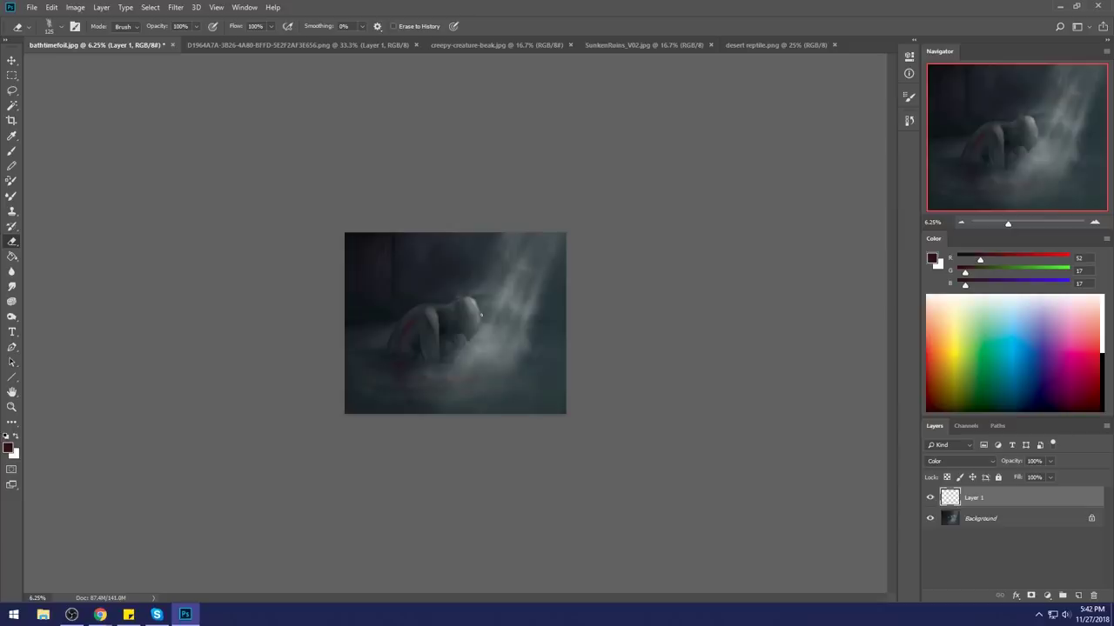
key("l")
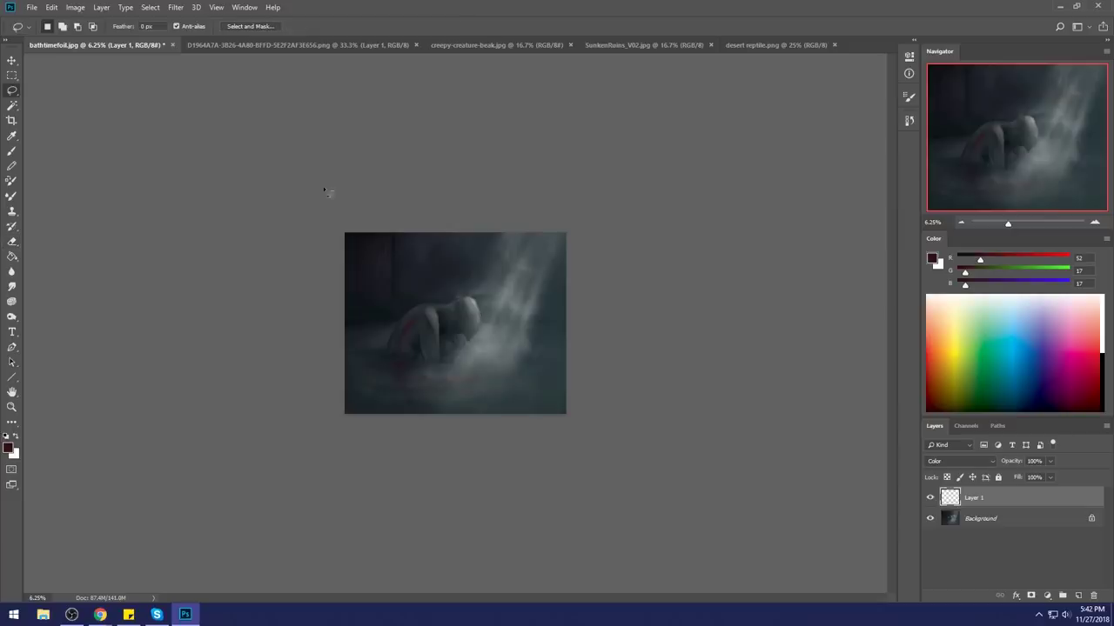
Step: Lasso the red patch on the figure's back, shift its hue to +11 with Hue/Saturation and deselect
mouse_move(436, 332)
left_mouse_down()
mouse_move(422, 309)
mouse_move(388, 337)
mouse_move(443, 320)
left_mouse_up()
key("ctrl+u")
mouse_move(849, 329)
left_mouse_down()
mouse_move(863, 327)
mouse_move(840, 327)
mouse_move(856, 328)
left_mouse_up()
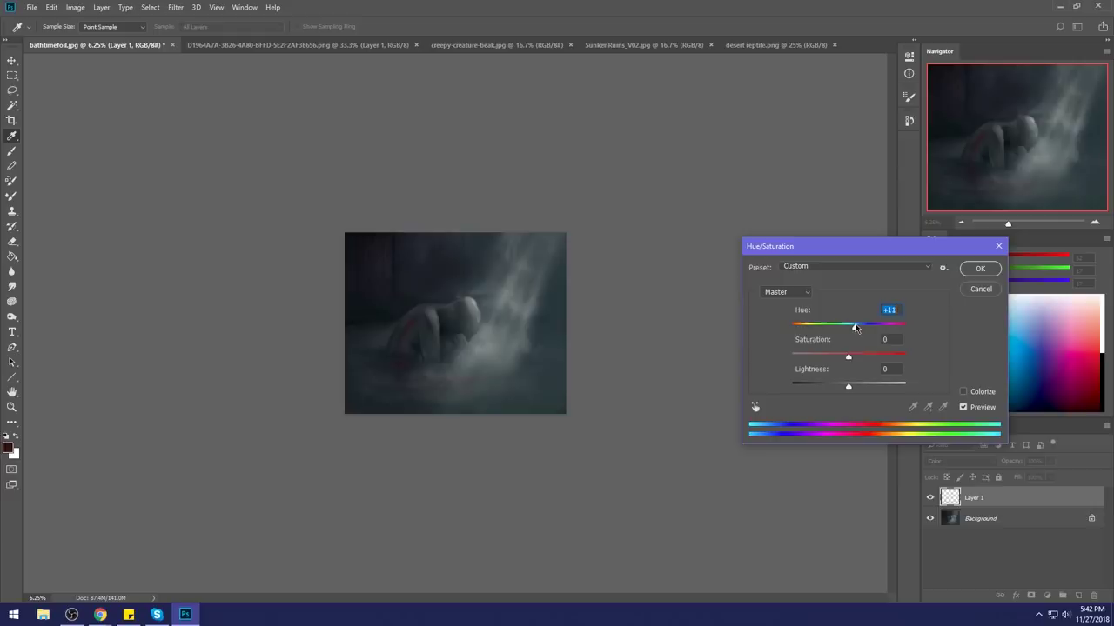
left_click(973, 272)
key("m")
right_click(454, 328)
left_click(479, 336)
Step: Set the Burn tool's range to Midtones and make the Background the active layer
left_click(11, 318)
left_click(137, 27)
left_click(137, 41)
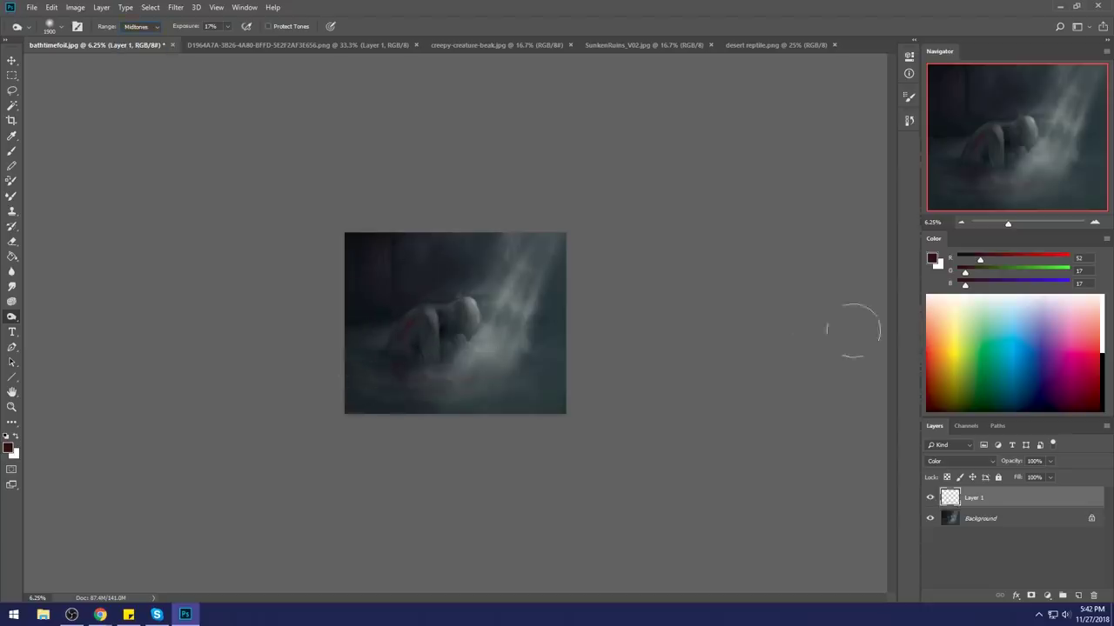
left_click(929, 499)
left_click(1000, 522)
Step: Brighten the figure's shoulder with the Dodge tool, using the Highlights range at 80% exposure
right_click(17, 320)
left_click(61, 316)
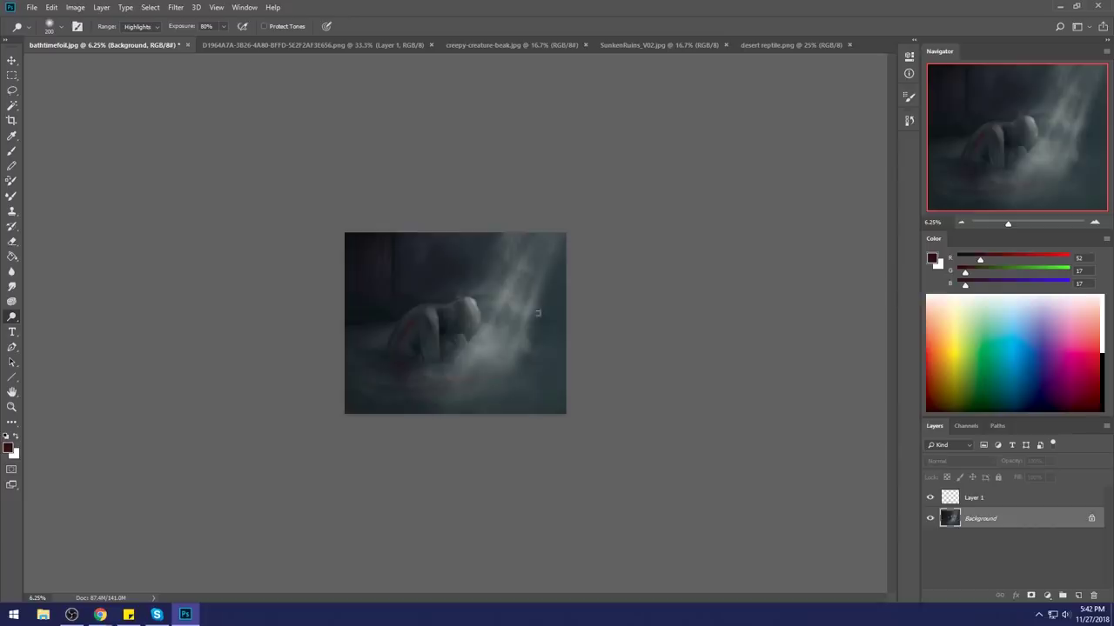
mouse_move(435, 323)
left_mouse_down()
mouse_move(427, 316)
mouse_move(440, 331)
mouse_move(435, 315)
mouse_move(442, 321)
left_mouse_up()
Step: Raise the Dodge exposure to 95% and try brightening the shoulder and the mist below the head with a larger brush
key("bracketleft")
key("bracketleft")
key("bracketleft")
key("bracketleft")
left_click_drag(225, 29, 233, 42)
key("bracketleft")
key("bracketleft")
key("bracketleft")
key("bracketleft")
key("bracketleft")
key("bracketright")
key("bracketright")
key("bracketright")
key("bracketright")
key("bracketright")
key("bracketright")
key("bracketright")
key("bracketright")
key("bracketright")
key("bracketright")
key("bracketright")
key("bracketright")
key("bracketright")
key("bracketright")
key("bracketright")
key("bracketright")
left_click(437, 320)
key("bracketleft")
key("ctrl+z")
left_click(467, 362)
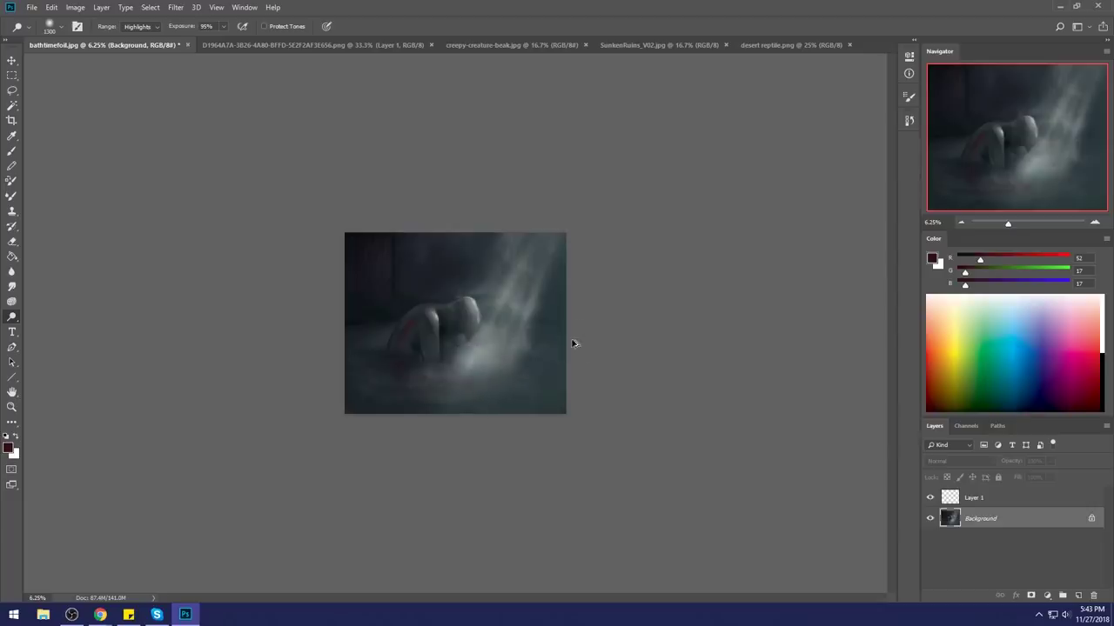
key("ctrl+z")
Step: Try to brighten the mist in front of the figure with a 2700 px Dodge brush
key("bracketright")
key("bracketright")
key("bracketright")
key("bracketright")
key("bracketright")
key("bracketright")
key("bracketright")
key("bracketright")
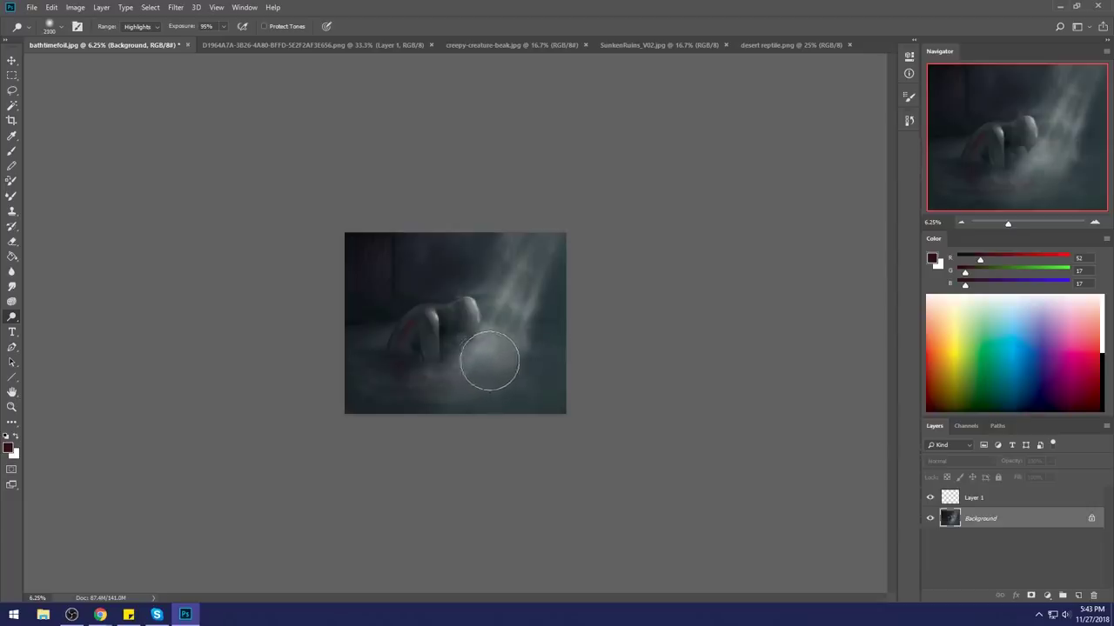
key("bracketright")
key("bracketright")
key("bracketright")
key("bracketright")
key("bracketright")
key("bracketright")
left_click(486, 361)
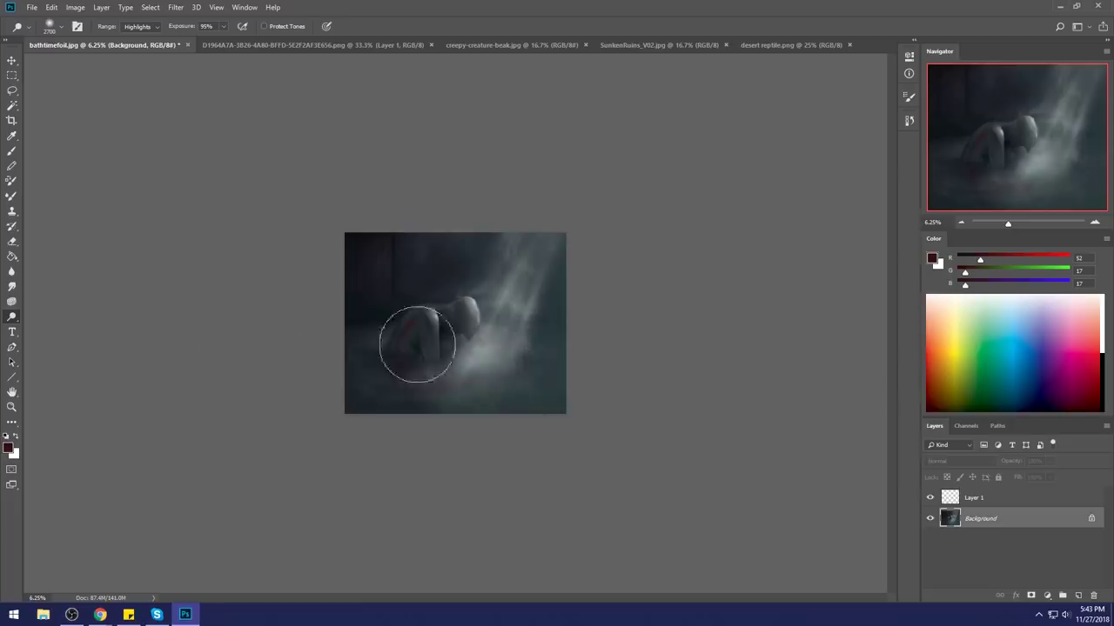
key("ctrl+z")
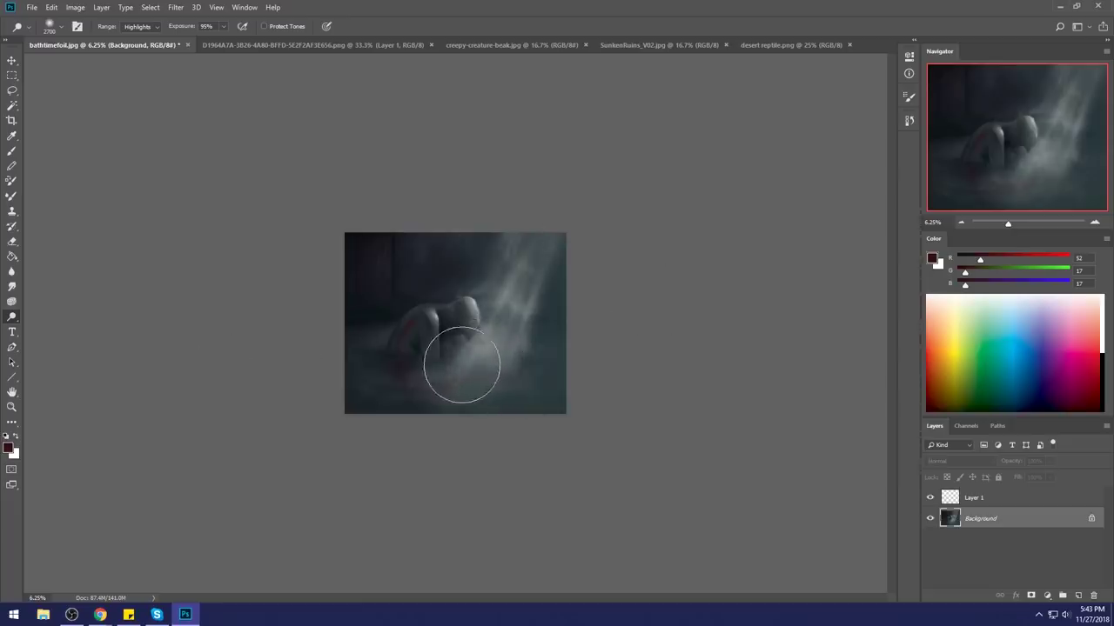
left_click(487, 359)
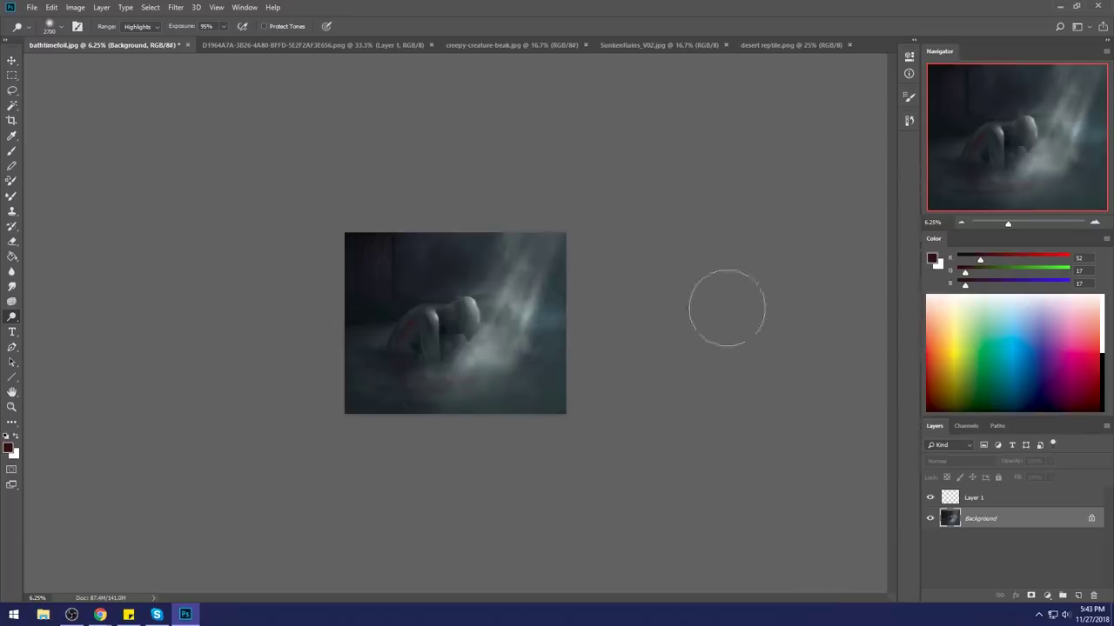
key("ctrl+z")
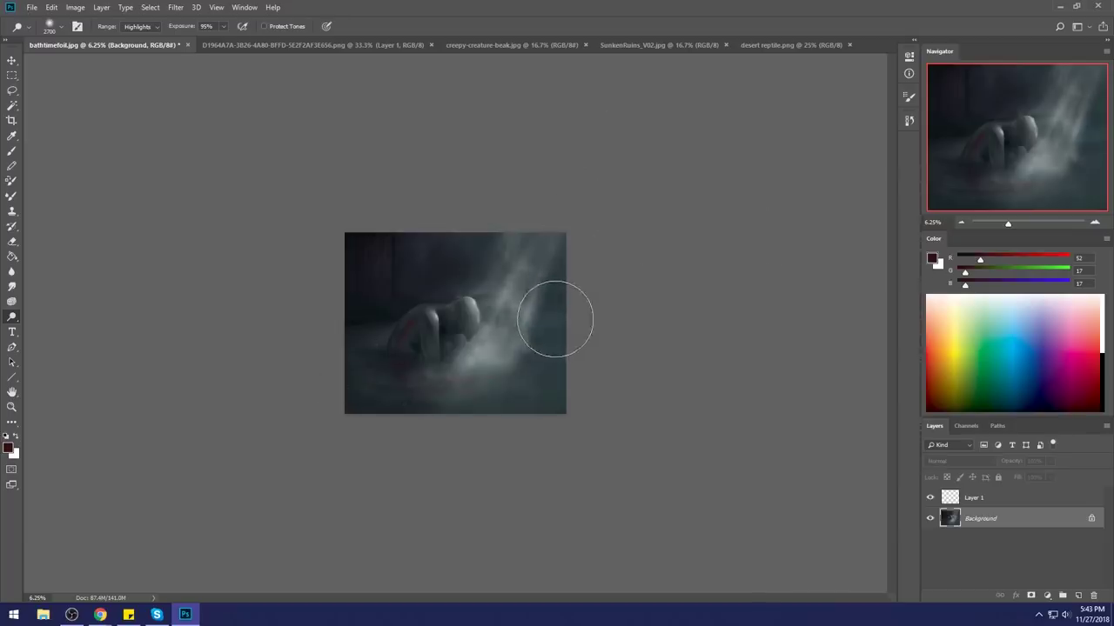
Step: Try dodging the area behind the figure, undo it, and dodge the light beam beside the head
mouse_move(380, 318)
left_mouse_down()
mouse_move(408, 310)
mouse_move(343, 317)
left_mouse_up()
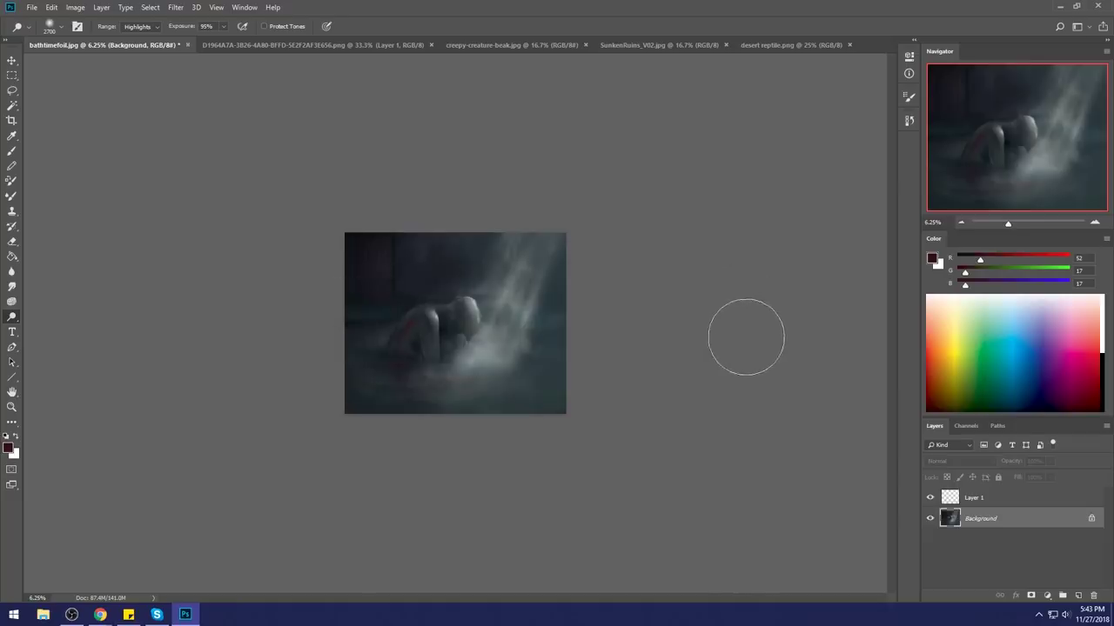
key("ctrl+z")
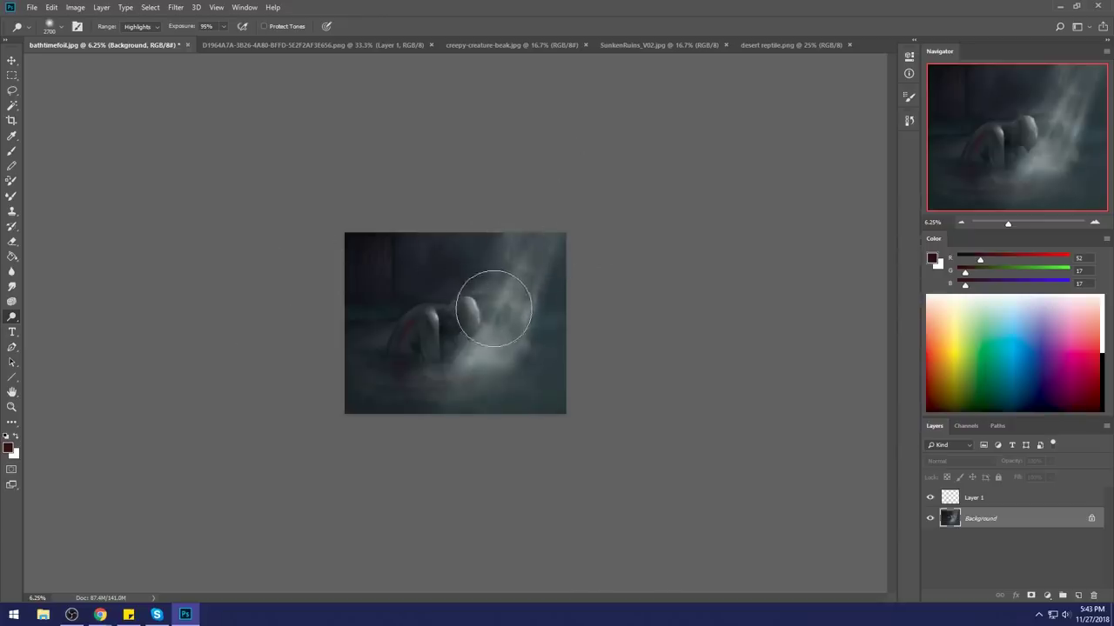
mouse_move(514, 304)
left_mouse_down()
mouse_move(487, 319)
mouse_move(505, 279)
left_mouse_up()
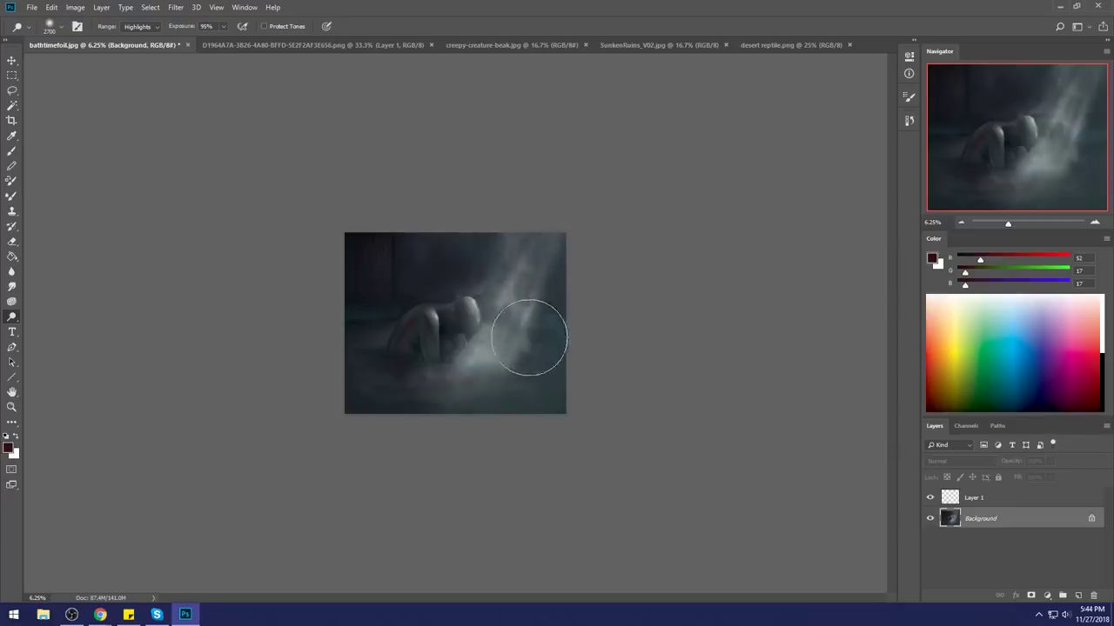
Step: Copy the whole dodged Background, return to the earlier Burn Tool history state and paste the copy as a new layer
key("b")
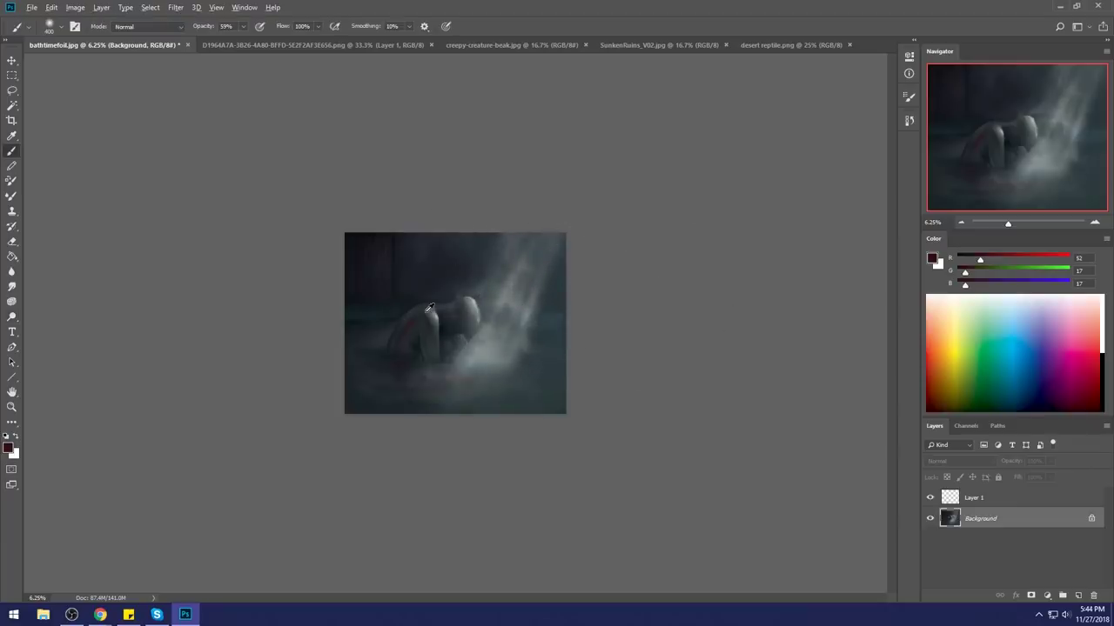
left_click(459, 303, "alt")
key("ctrl+a")
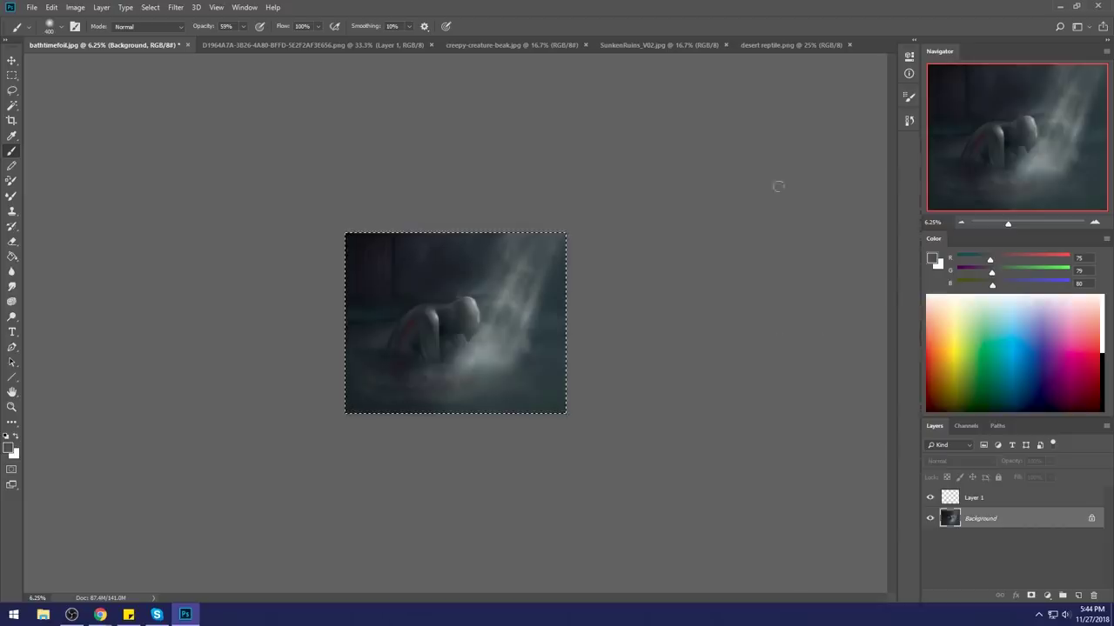
left_click(909, 119)
left_click_drag(891, 449, 898, 419)
left_click(826, 308)
key("ctrl+v")
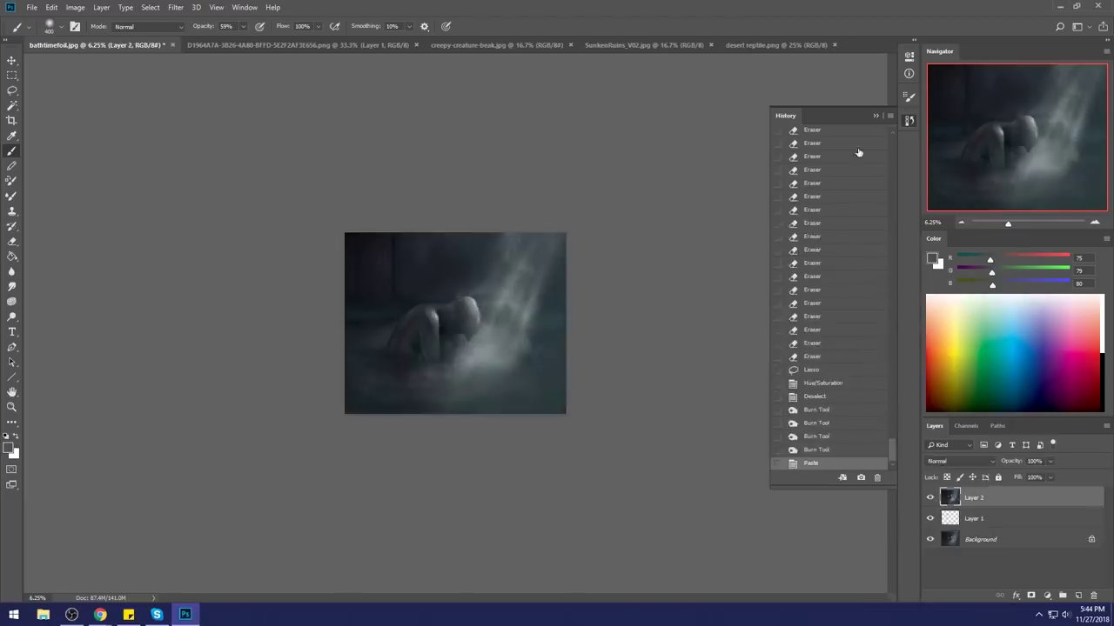
left_click(876, 116)
Step: Erase parts of Layer 2 over the beam and the figure's shoulder and head with an enlarged soft round eraser
key("e")
right_click(472, 317)
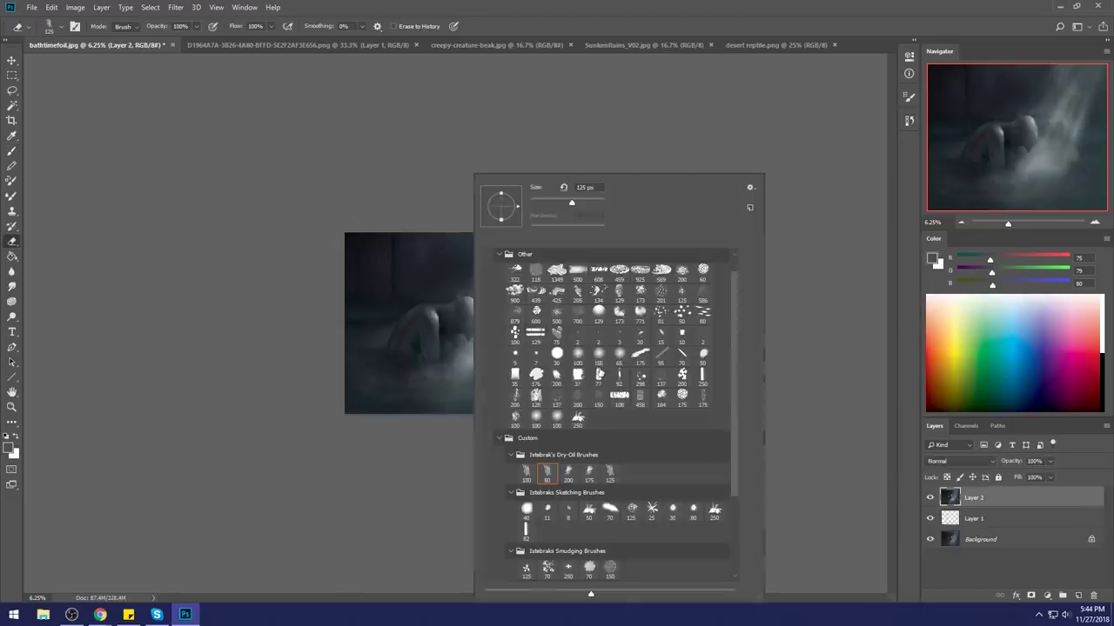
left_click(582, 348)
key("Return")
left_click_drag(502, 314, 511, 322)
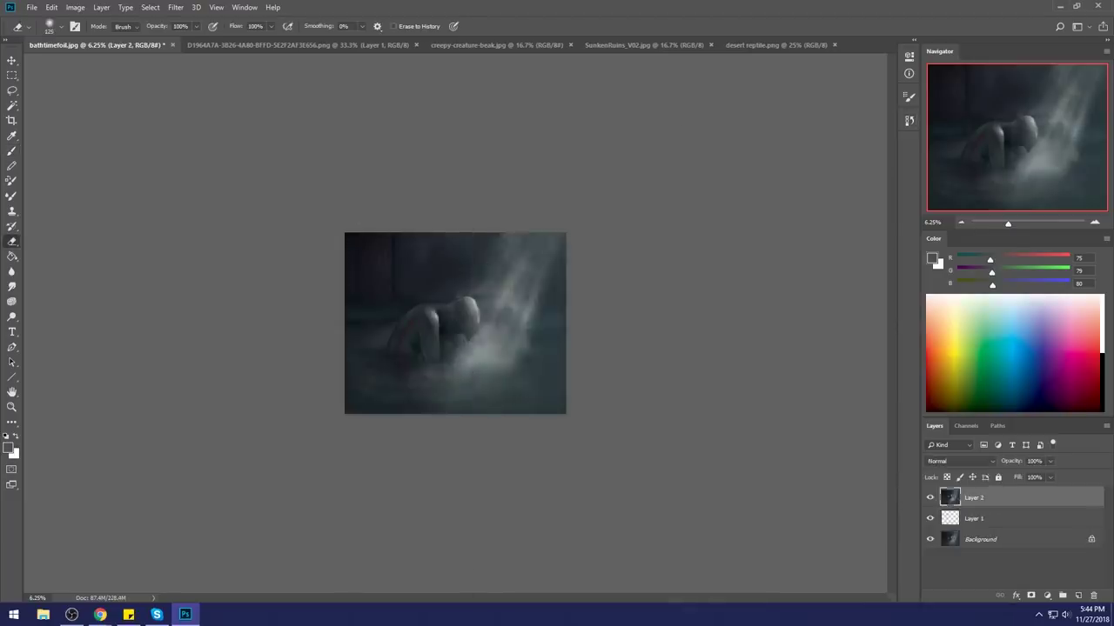
key("]")
key("]")
key("]")
key("]")
key("]")
left_click_drag(437, 316, 478, 304)
key("]")
key("bracketright")
Step: Select two tall window-like rectangles at the upper edge of the painting, above the figure and across the beam
key("m")
left_click_drag(427, 230, 463, 297)
left_click_drag(501, 233, 539, 297, "shift")
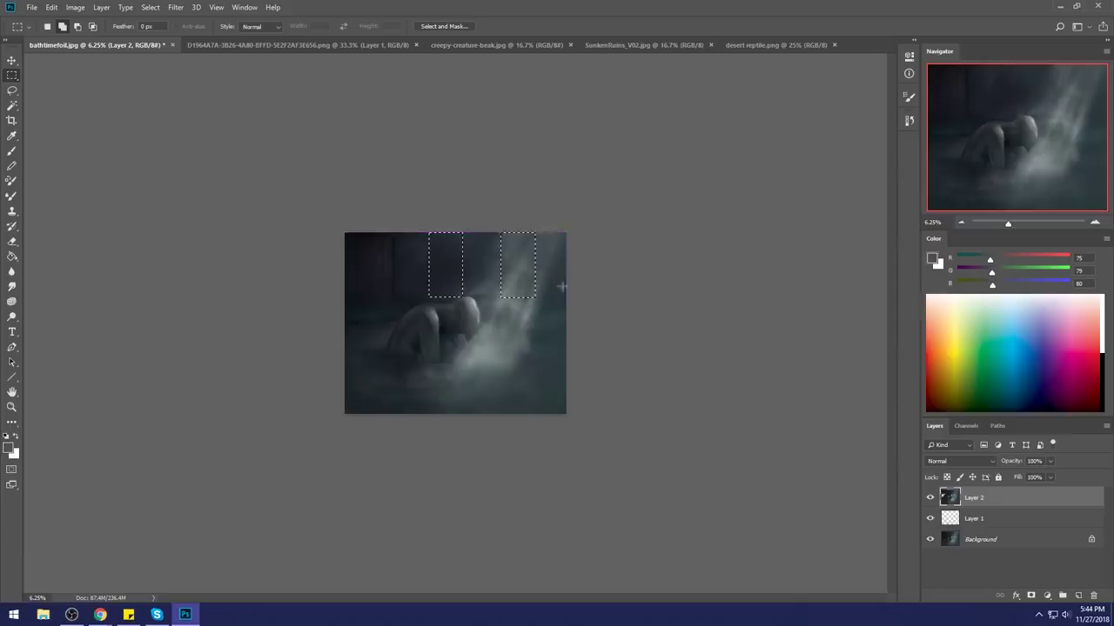
key("ctrl+d")
Step: Try painting both rectangles with light grey (R 132, G 141, B 141) sampled from the mist, using a 3000 px soft brush, and deselect
key("b")
left_click(486, 348, "alt")
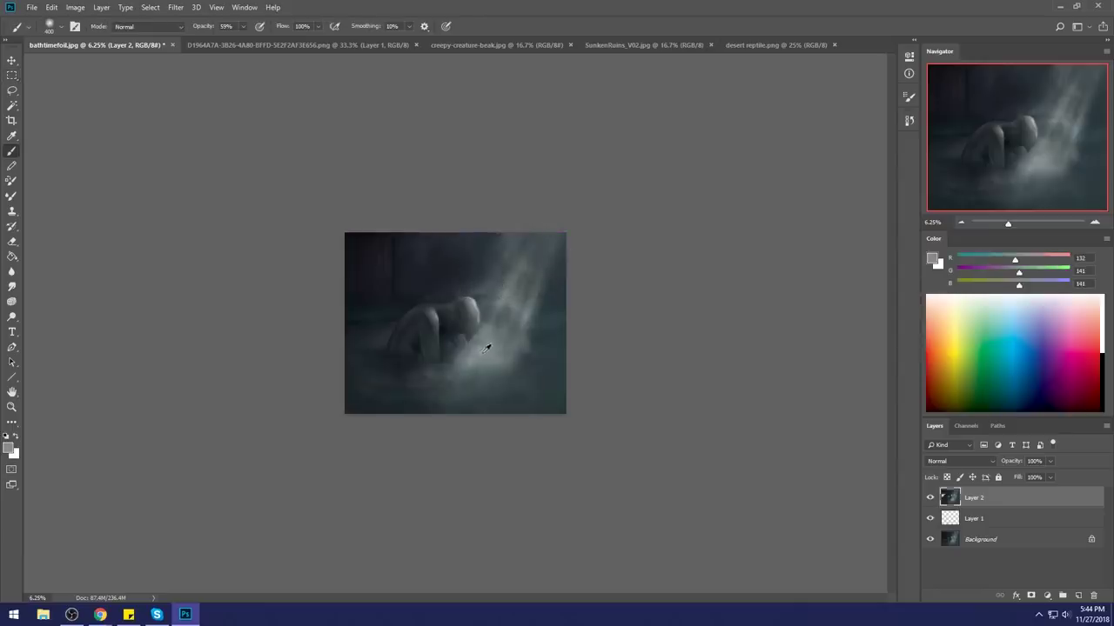
key("bracketright")
key("bracketright")
key("bracketright")
key("bracketright")
key("bracketright")
key("bracketright")
key("bracketright")
key("bracketright")
key("bracketright")
mouse_move(448, 261)
left_mouse_down()
mouse_move(440, 175)
mouse_move(468, 168)
left_mouse_up()
left_click(510, 273)
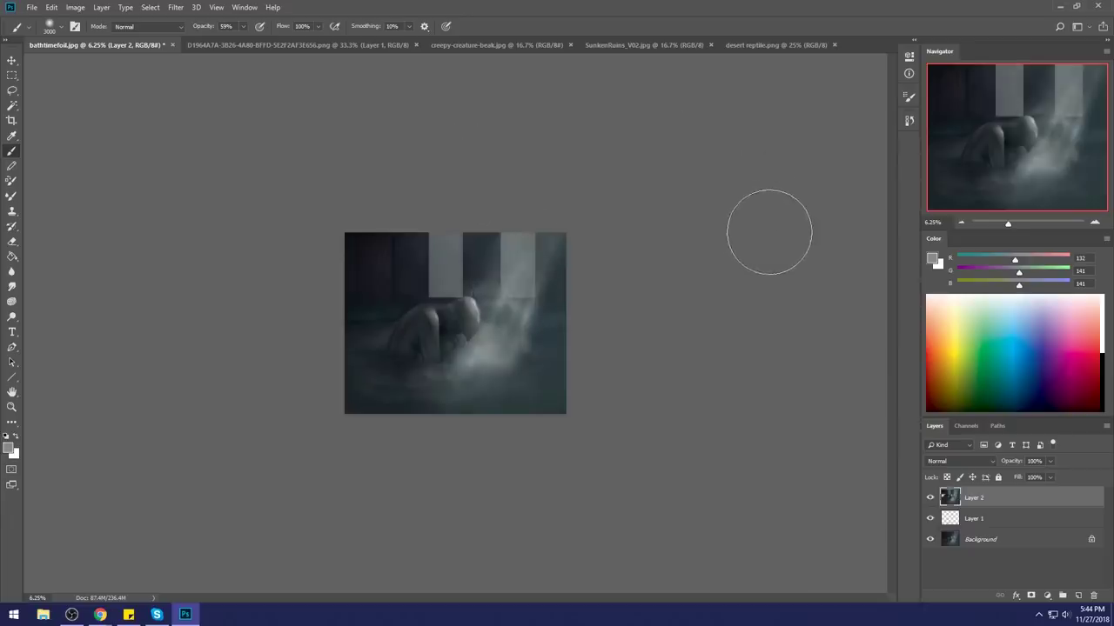
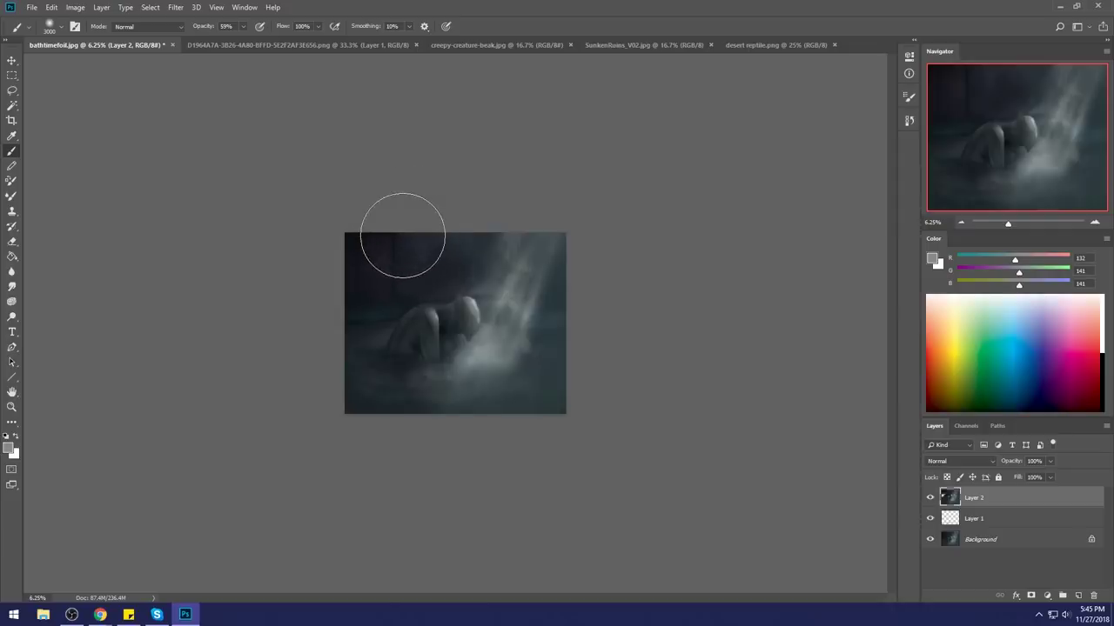
key("m")
right_click(528, 311)
left_click(543, 320)
Step: Sample the mist's light grey (R 131, G 143, B 145) and choose the textured 80 px preset from Istebrak's Dry-Oil Brushes
key("b")
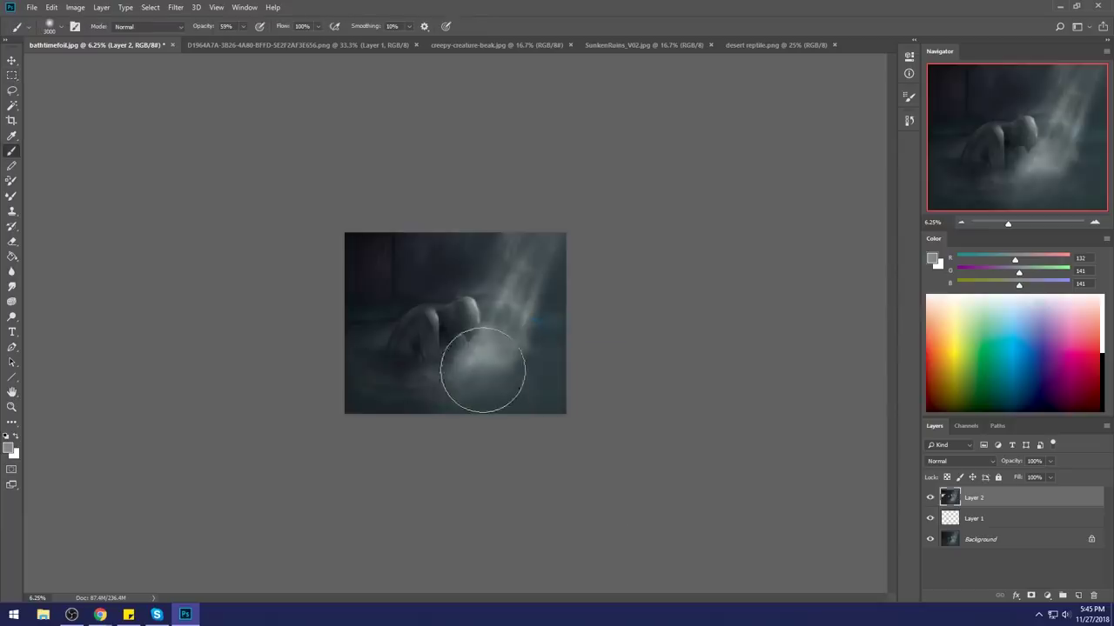
left_click(485, 358, "alt")
key("bracketleft")
key("bracketleft")
key("bracketleft")
key("bracketleft")
key("bracketleft")
key("bracketleft")
key("bracketleft")
key("bracketleft")
key("bracketleft")
key("bracketleft")
key("bracketleft")
key("bracketleft")
key("bracketleft")
key("bracketleft")
key("bracketleft")
right_click(493, 323)
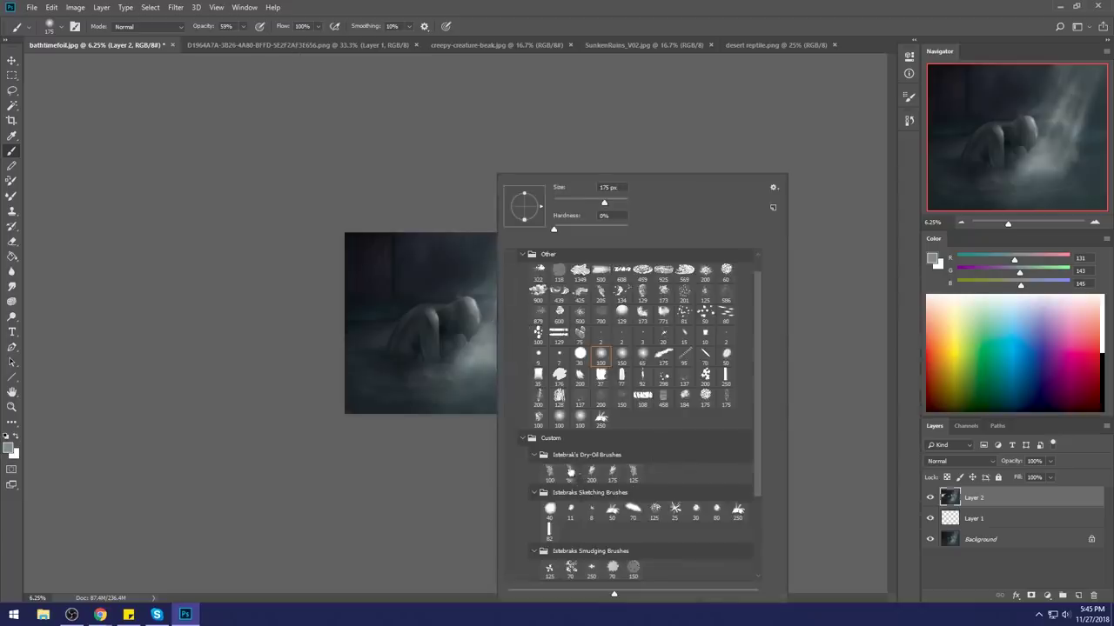
double_click(571, 472)
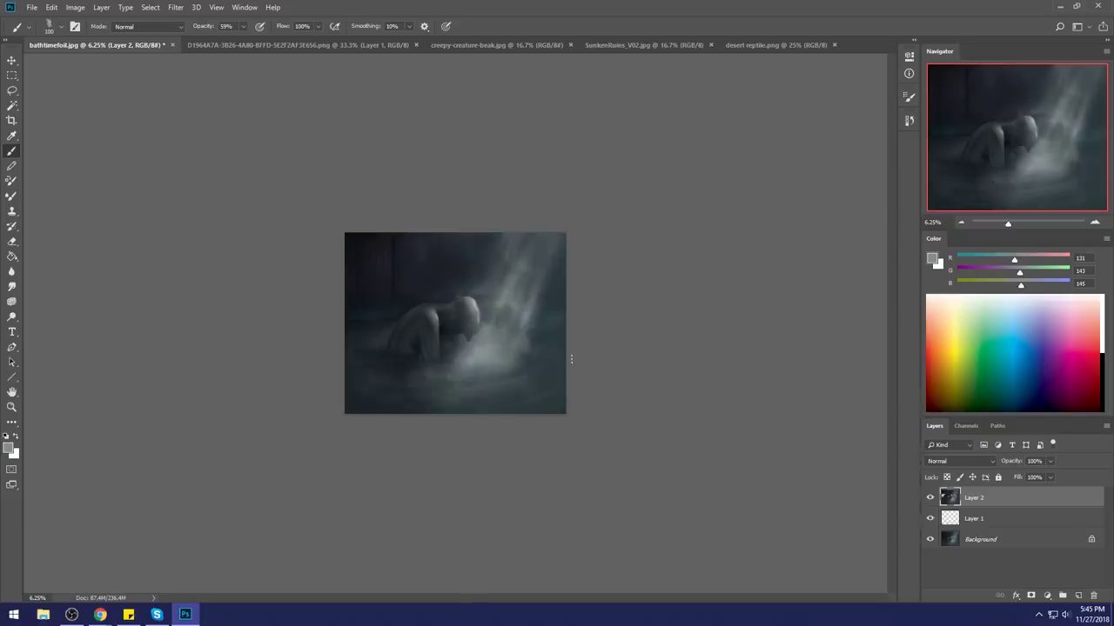
Step: Place Layer 2 beneath Layer 1 and merge it down into the Background
left_click(12, 287)
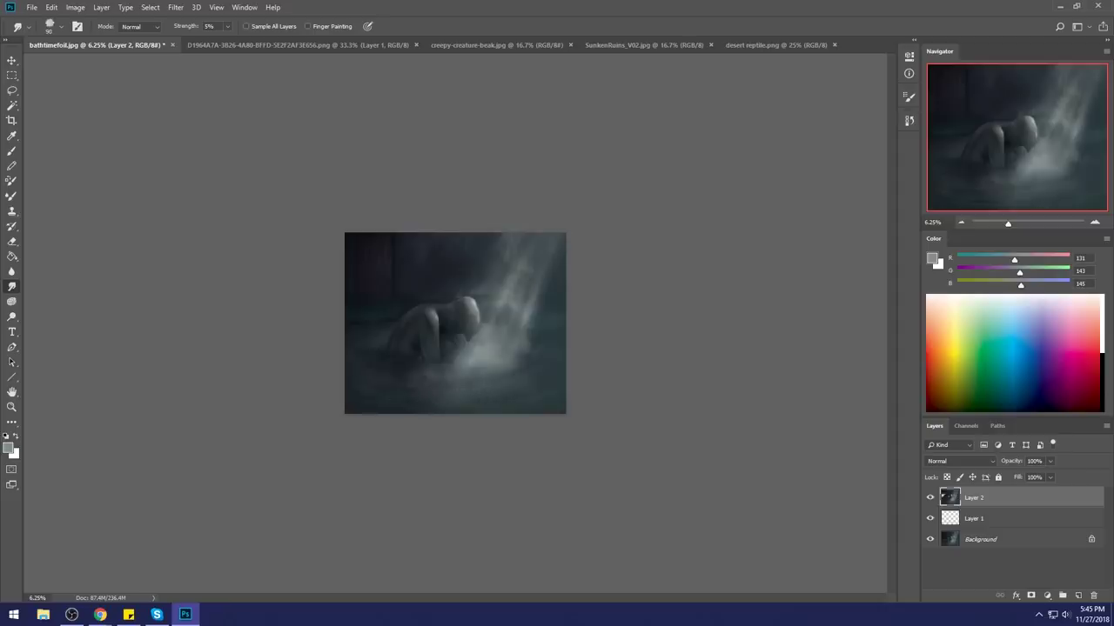
key("z")
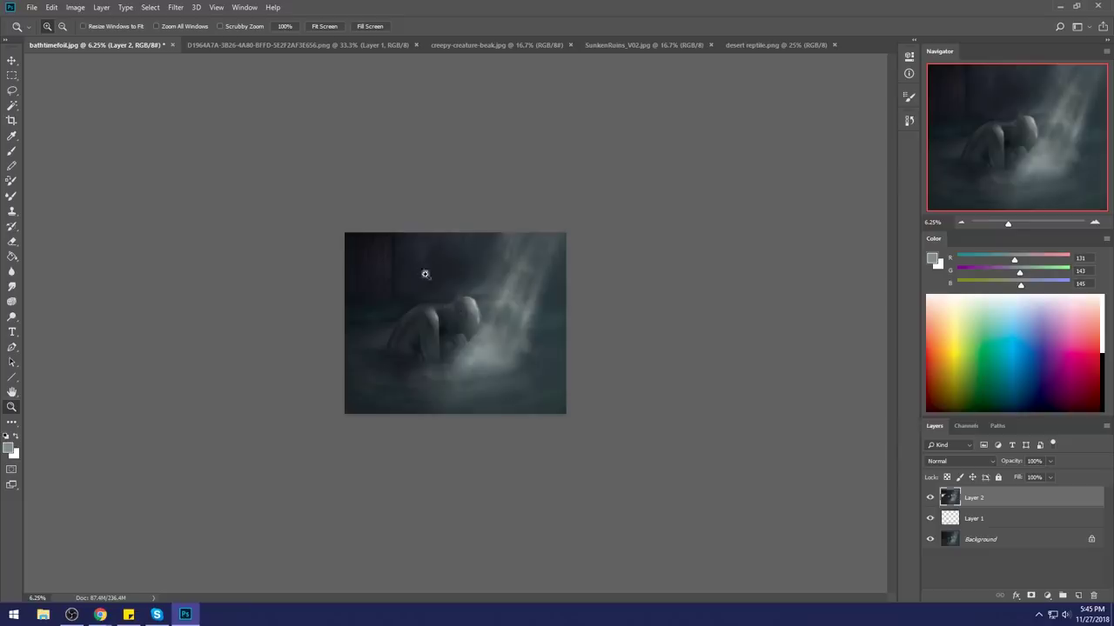
left_click(1011, 516)
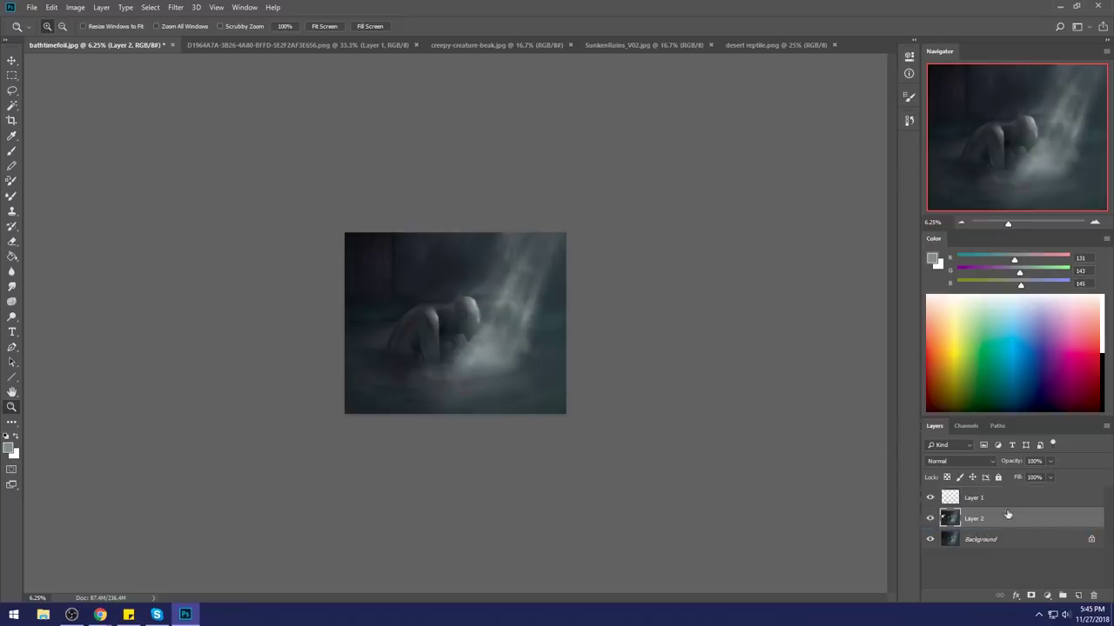
right_click(1004, 515)
left_click(1014, 364)
Step: Sample the dark wall colour (R 19, G 27, B 31) above the figure and enlarge the textured brush to 900 px
left_click_drag(356, 282, 583, 435)
key("b")
left_click_drag(414, 267, 562, 372)
left_click(511, 279, "alt")
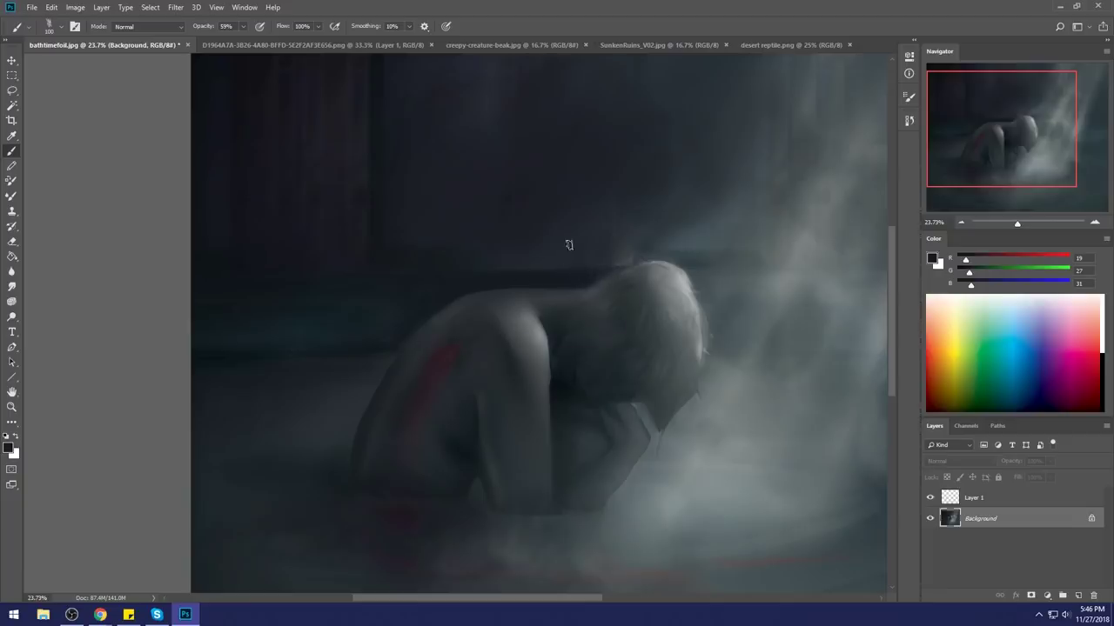
key("]")
key("]")
key("]")
key("]")
key("]")
key("]")
key("]")
key("]")
key("]")
key("]")
key("]")
key("]")
key("]")
key("]")
key("]")
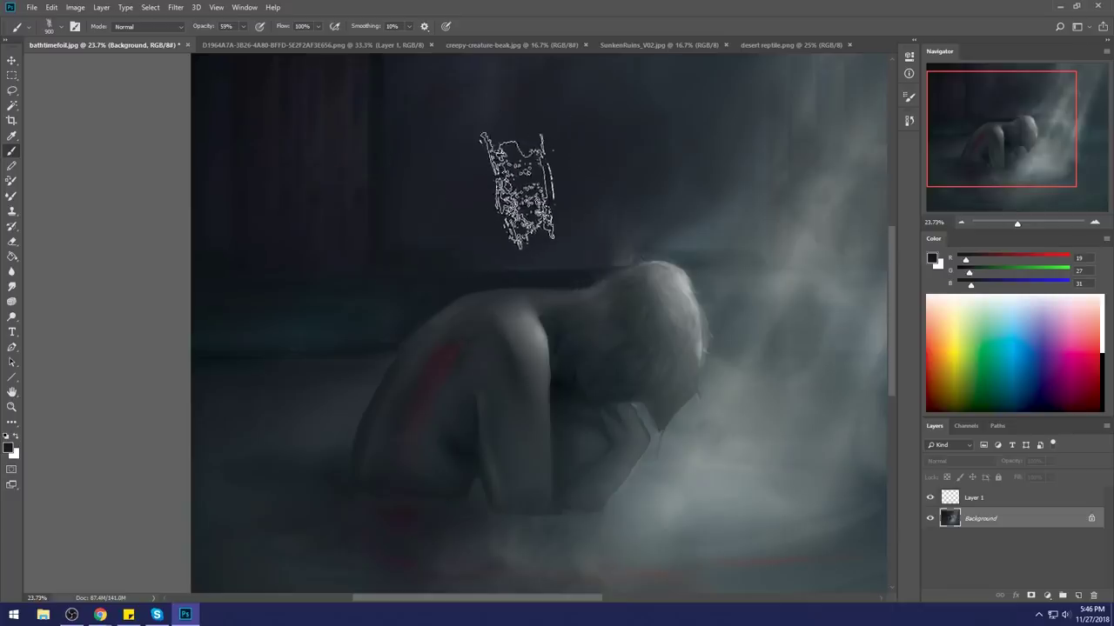
Step: Rework the dark wall behind the figure with the textured brush at 400 and 900 px, and pick the Smudge tool
key("ctrl+0")
key("ctrl+minus")
key("ctrl+minus")
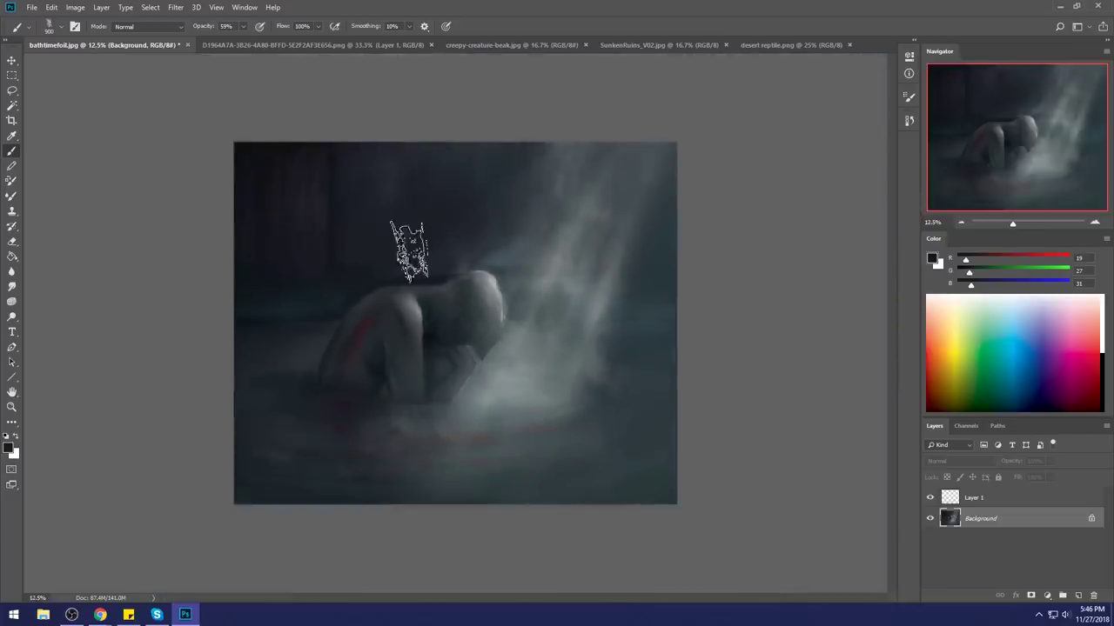
key("bracketleft")
key("bracketleft")
key("bracketleft")
key("bracketleft")
key("bracketleft")
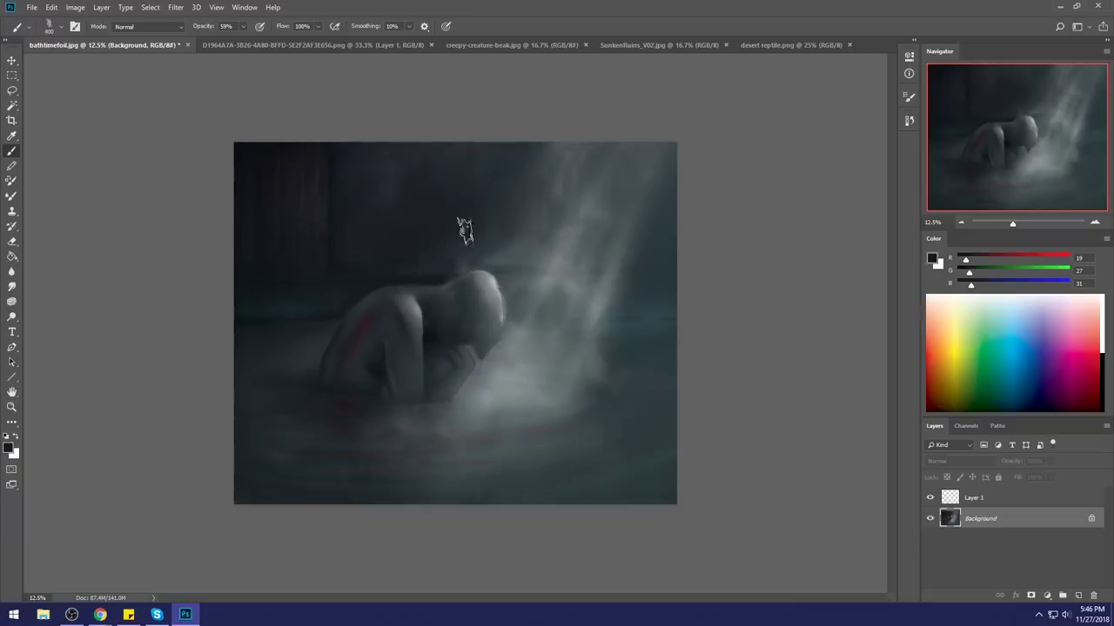
key("bracketright")
key("bracketright")
key("bracketright")
key("bracketright")
key("bracketright")
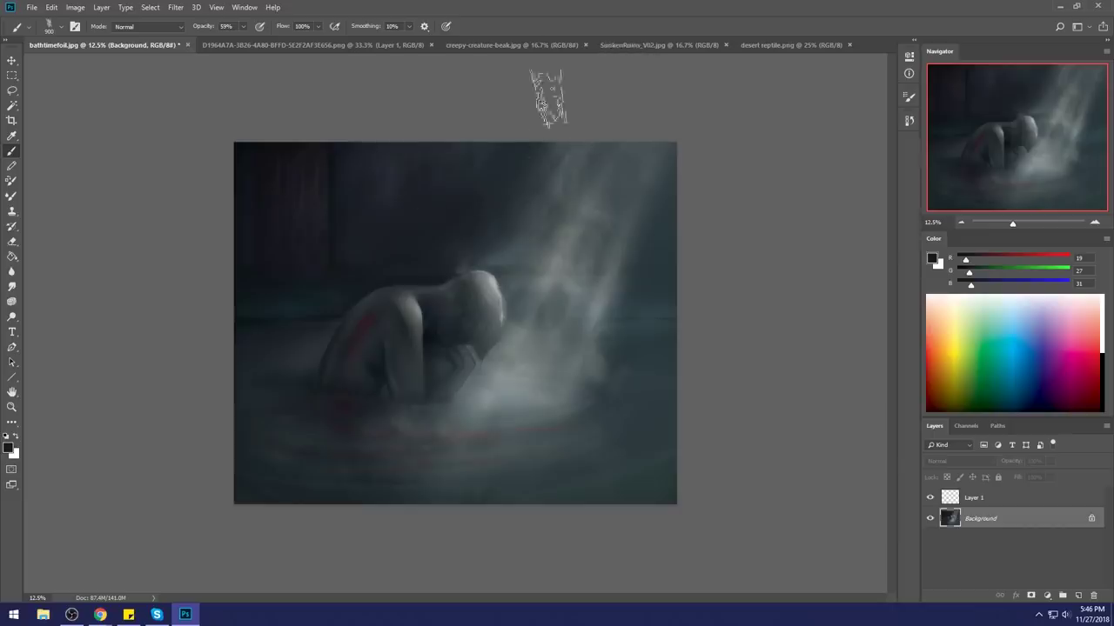
left_click(12, 286)
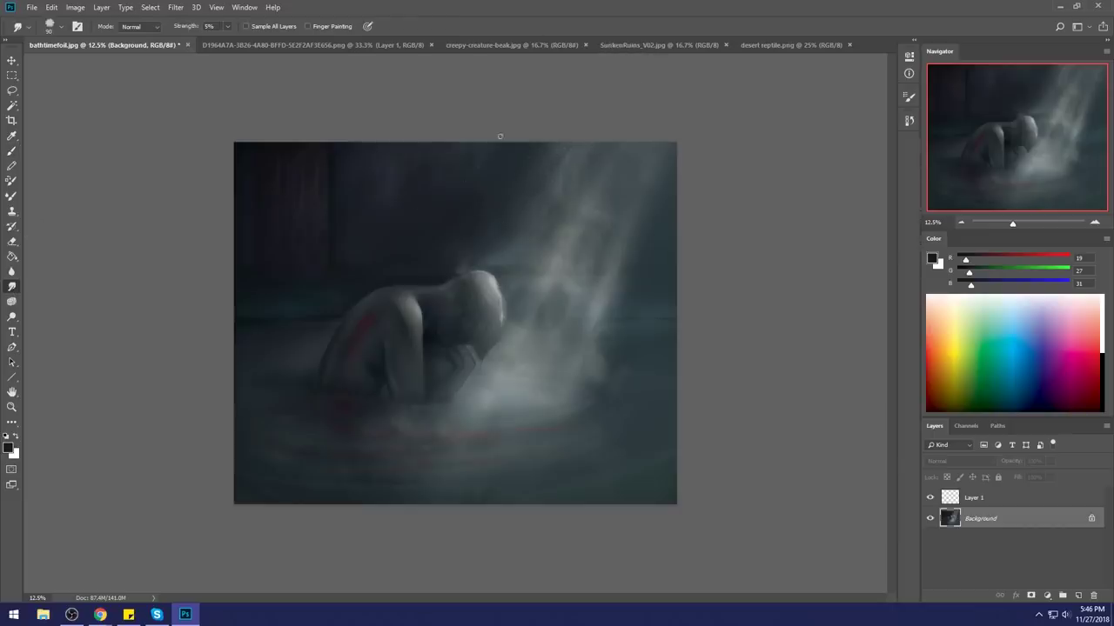
Step: Sample the wall colour (R 32, G 37, B 44) above the head, shrink the textured brush to 300 px and set its mode to Darken
key("b")
left_click(469, 252, "alt")
key("bracketleft")
key("bracketleft")
key("bracketleft")
key("bracketleft")
key("bracketleft")
key("bracketleft")
key("bracketleft")
key("bracketleft")
left_click(159, 27)
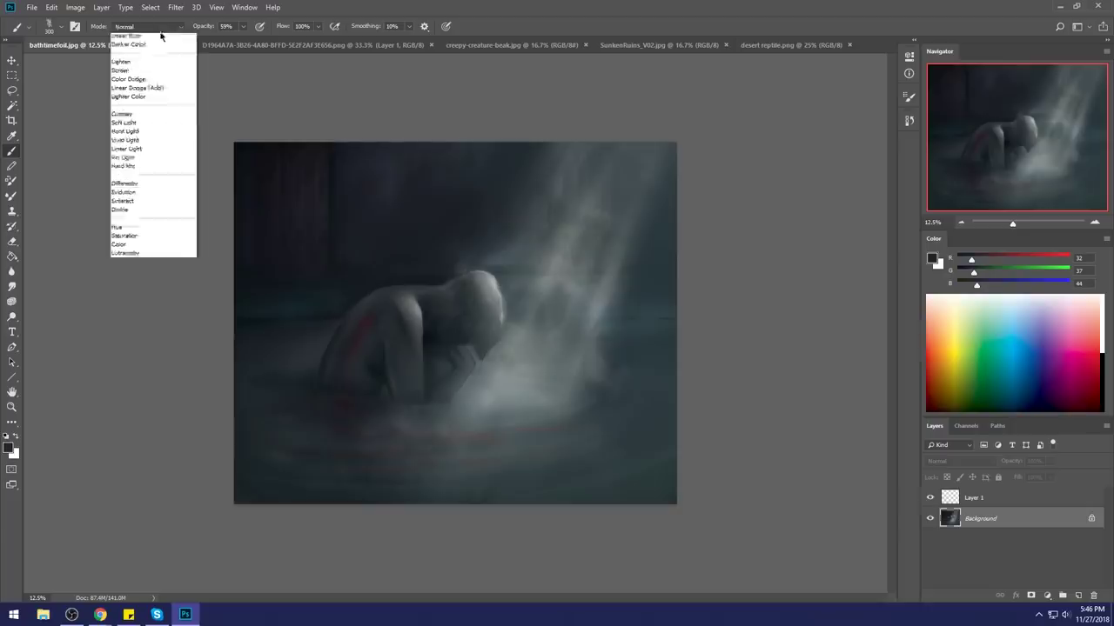
left_click(138, 77)
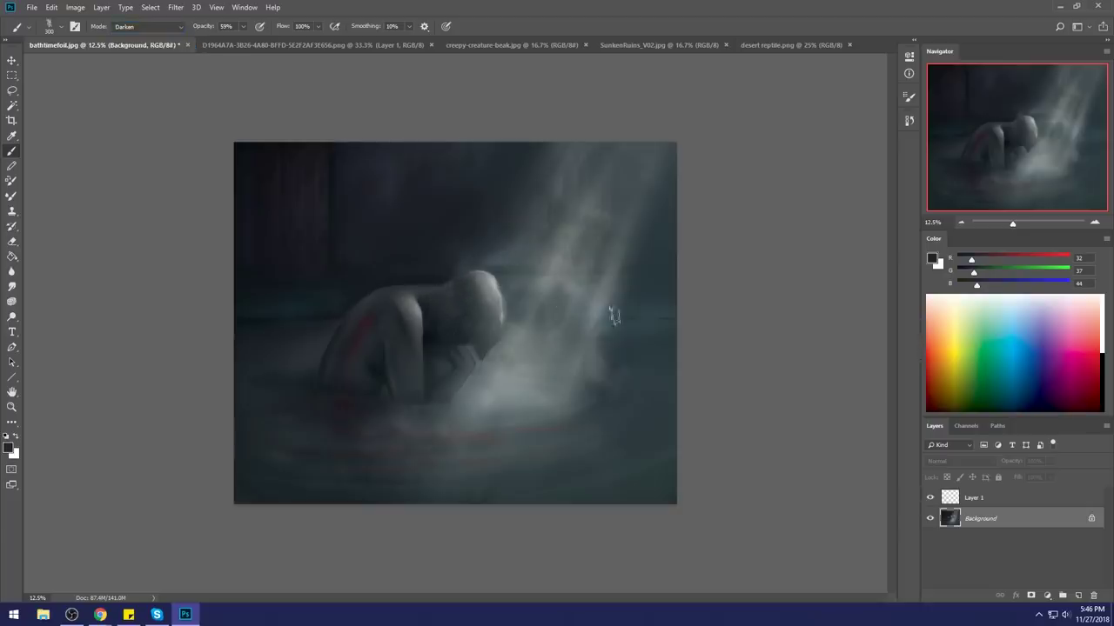
Step: Switch to a soft round brush preset and enlarge it to 2300 px
right_click(461, 294)
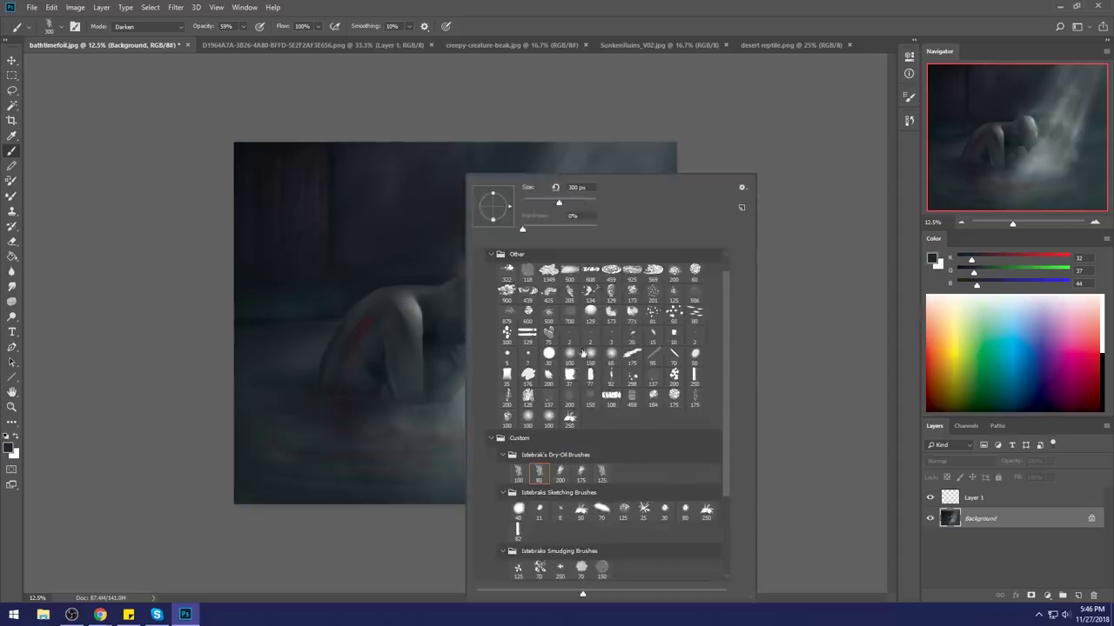
double_click(581, 353)
key("]")
key("]")
key("]")
key("]")
key("]")
key("]")
key("]")
key("]")
key("]")
key("]")
key("]")
key("]")
key("]")
key("]")
key("]")
key("]")
key("]")
key("]")
key("]")
key("]")
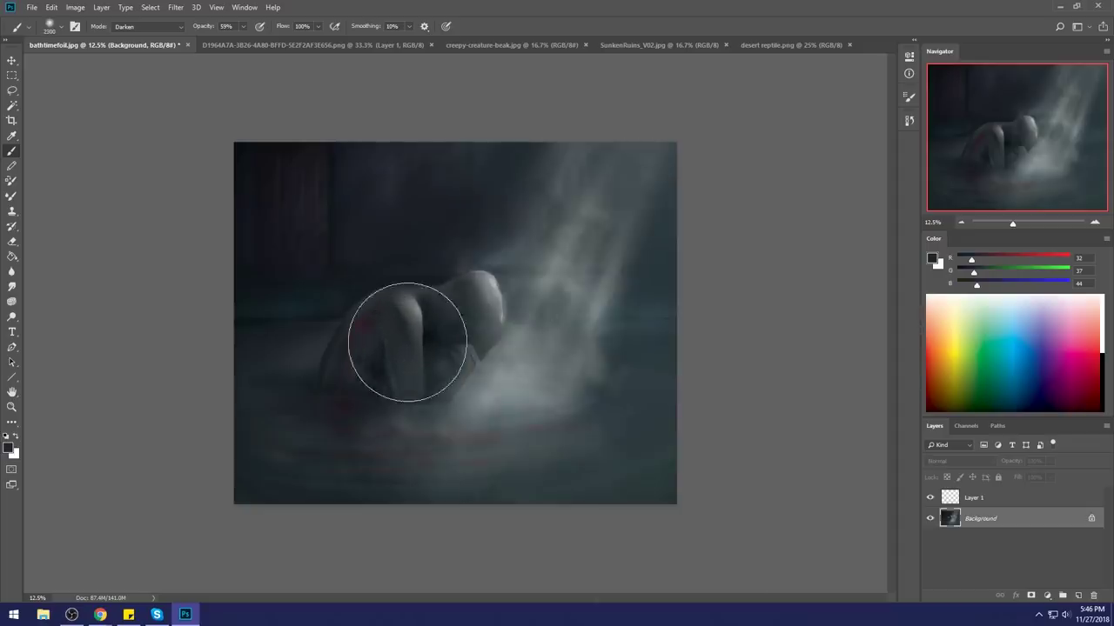
Step: Glaze sampled dark tones (R 29, G 32, B 39 and R 29, G 35, B 39) over the figure in Darken mode, undoing one stroke
left_click(421, 201, "alt")
left_click_drag(410, 257, 395, 339)
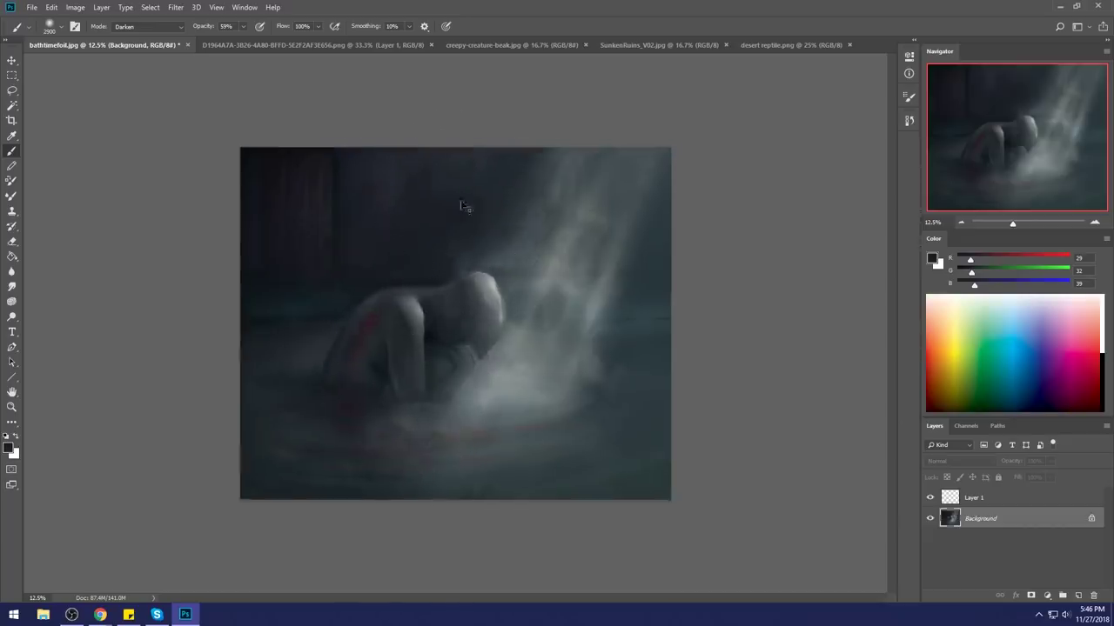
key("ctrl+minus")
mouse_move(416, 341)
left_mouse_down()
mouse_move(424, 374)
mouse_move(415, 339)
left_mouse_up()
key("bracketleft")
key("ctrl+z")
left_click(443, 327, "alt")
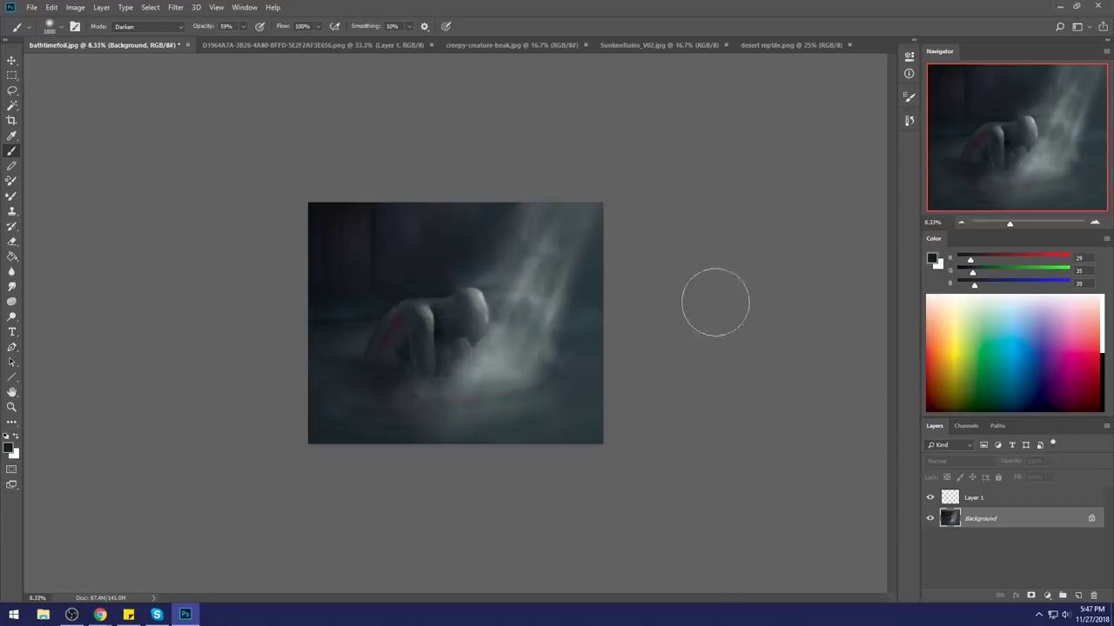
Step: Sample the light grey (R 123, G 132, B 134) and set the brush to Normal mode at 28% opacity
left_click(489, 299, "alt")
left_click(144, 26)
left_click(131, 34)
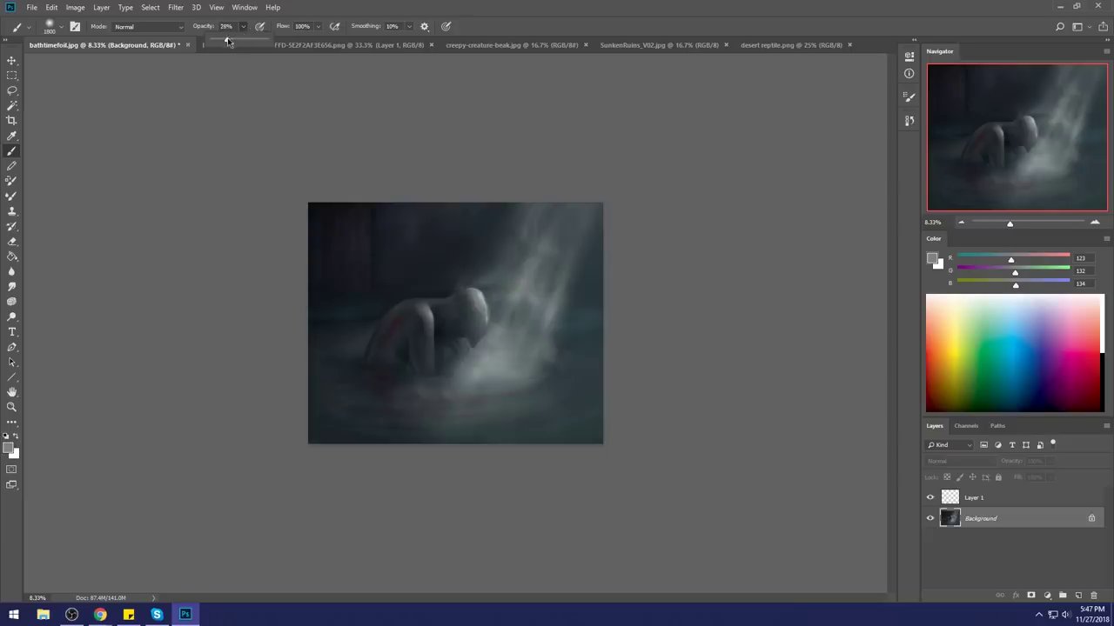
key("2")
key("8")
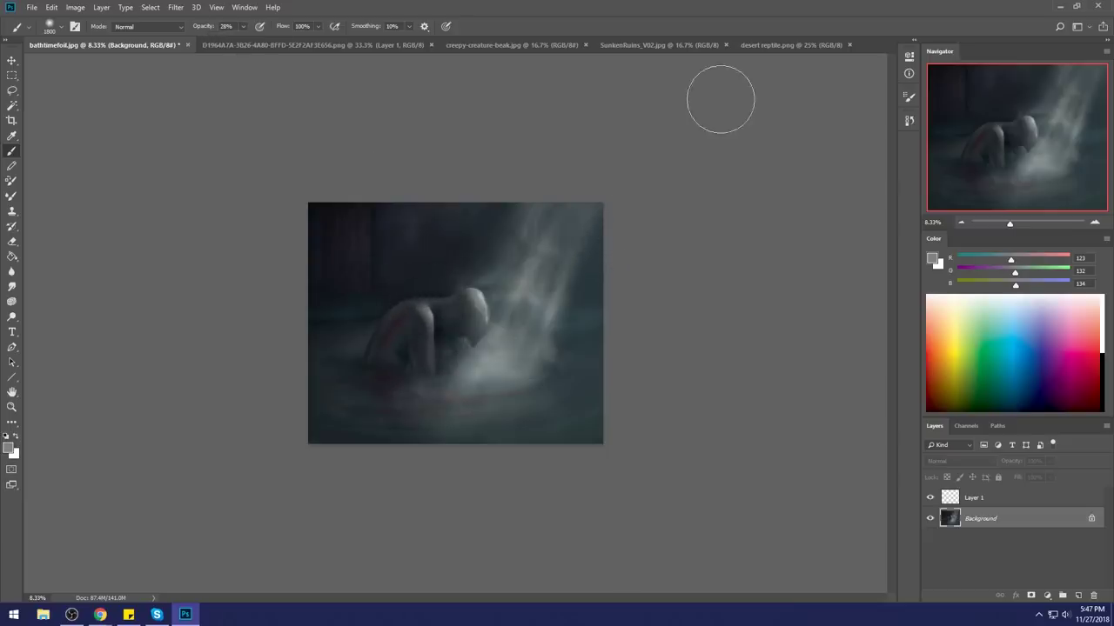
Step: Try glazing light grey and sampled dark tones (R 15, G 24, B 29 and R 27, G 35, B 38) over the figure's lower body, and undo the strokes
left_click_drag(373, 346, 420, 348)
left_click(402, 348, "alt")
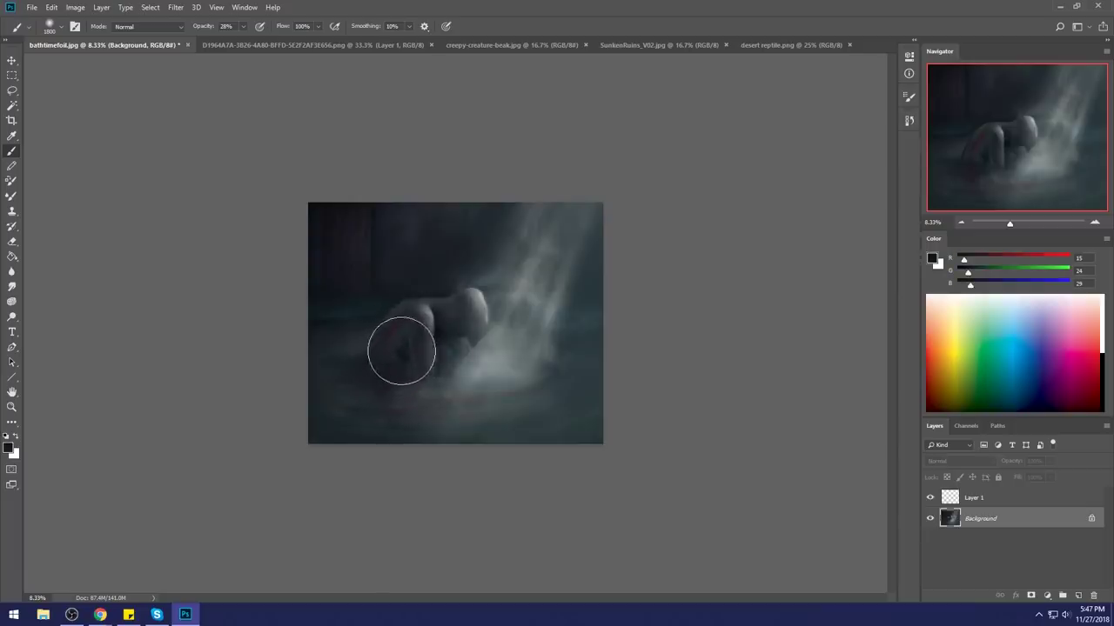
left_click(399, 342, "alt")
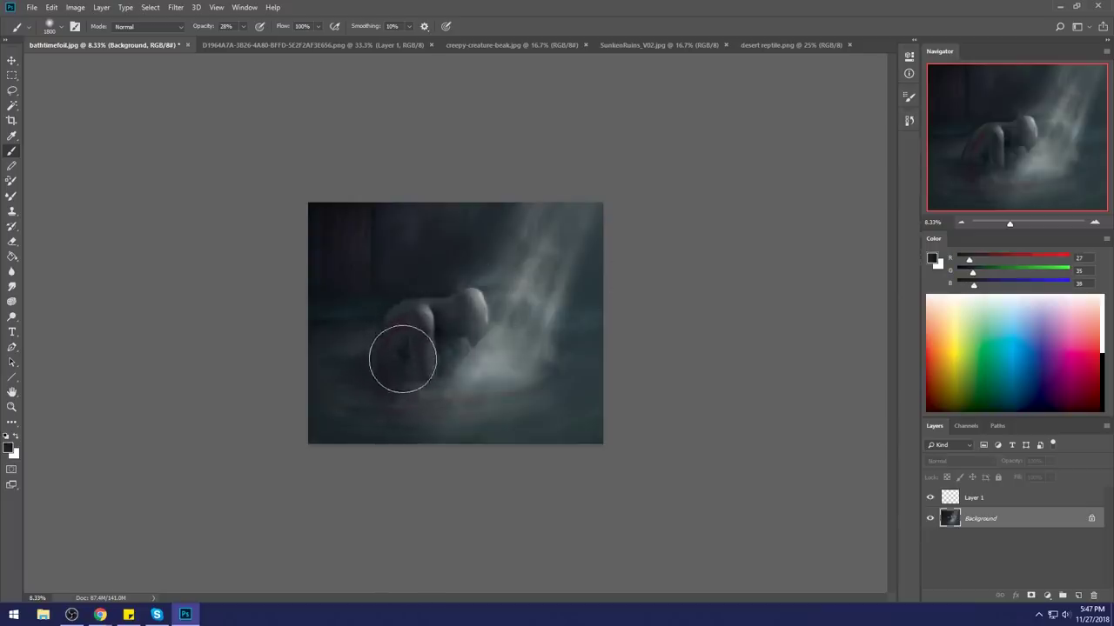
left_click(428, 313, "alt")
key("ctrl+z")
mouse_move(406, 356)
left_mouse_down()
mouse_move(402, 345)
mouse_move(419, 366)
left_mouse_up()
key("ctrl+z")
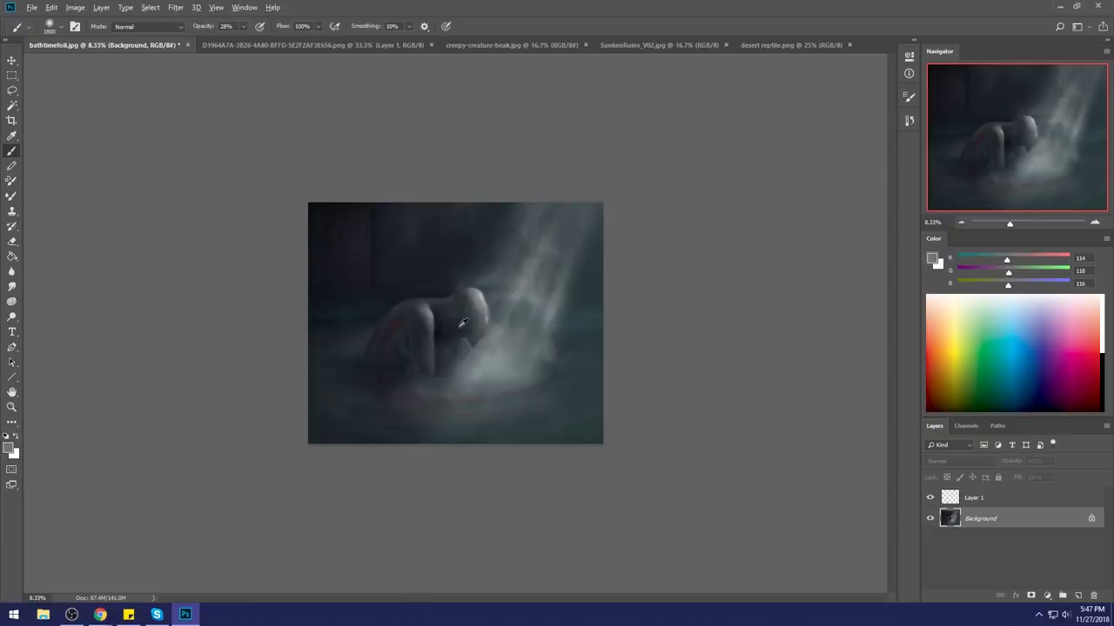
Step: Deepen the figure's waist with near-black (R 5, G 13, B 16), and lay grey mist (R 107, G 121, B 123) by the forearms with a 1300 px brush
left_click(366, 186, "alt")
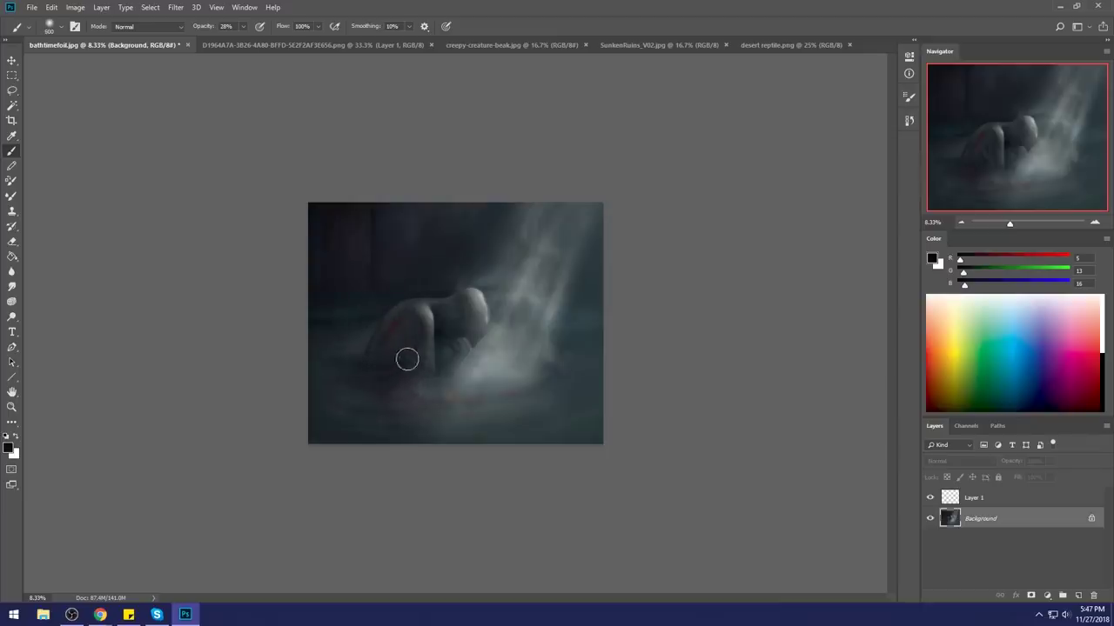
key("bracketright")
key("bracketright")
key("bracketright")
key("bracketright")
key("bracketright")
key("bracketright")
key("bracketright")
key("bracketright")
left_click(473, 365, "alt")
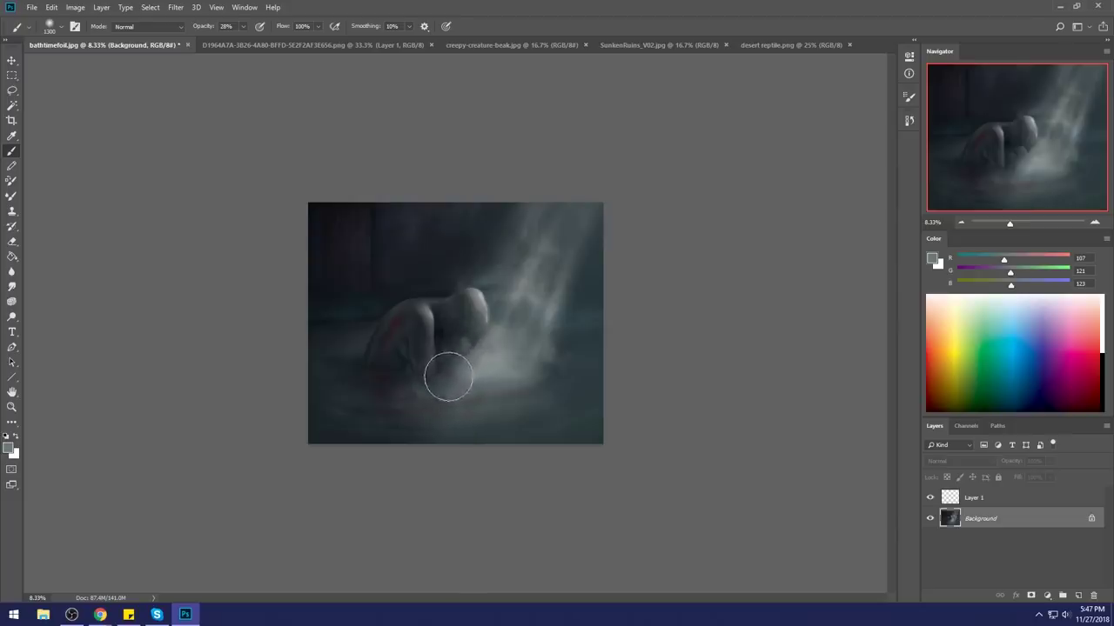
Step: Darken the forearms and face with R 14, G 21, B 27, and undo a trial touch of light mist grey (R 131, G 145, B 144)
left_click(438, 324, "alt")
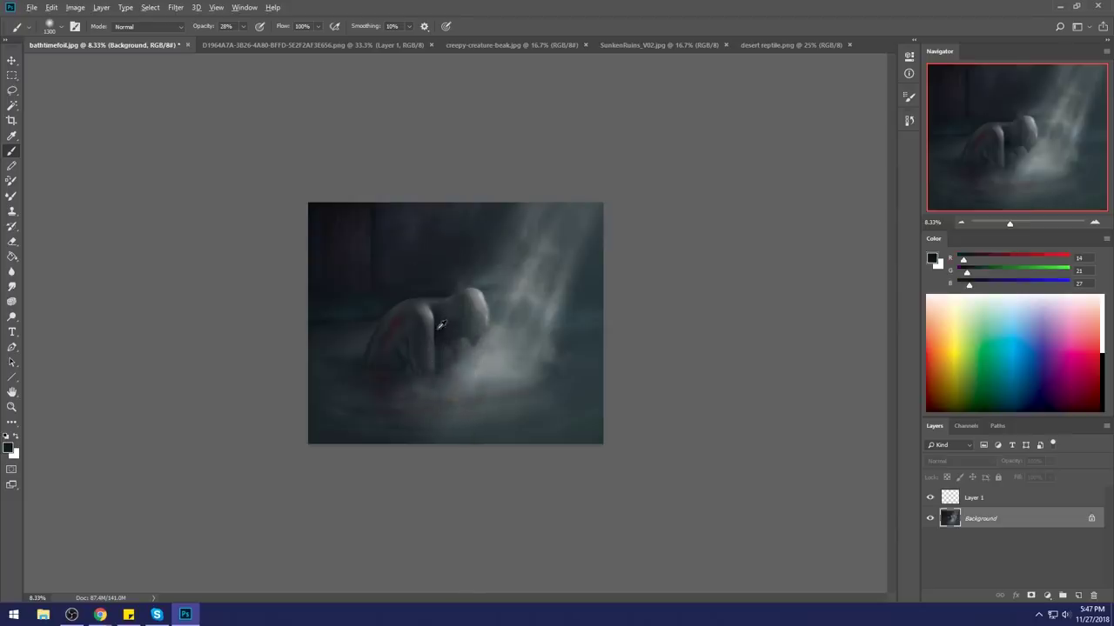
mouse_move(450, 360)
left_mouse_down()
mouse_move(460, 307)
mouse_move(431, 334)
mouse_move(435, 354)
mouse_move(486, 333)
left_mouse_up()
left_click(485, 367, "alt")
key("bracketleft")
key("bracketleft")
key("bracketleft")
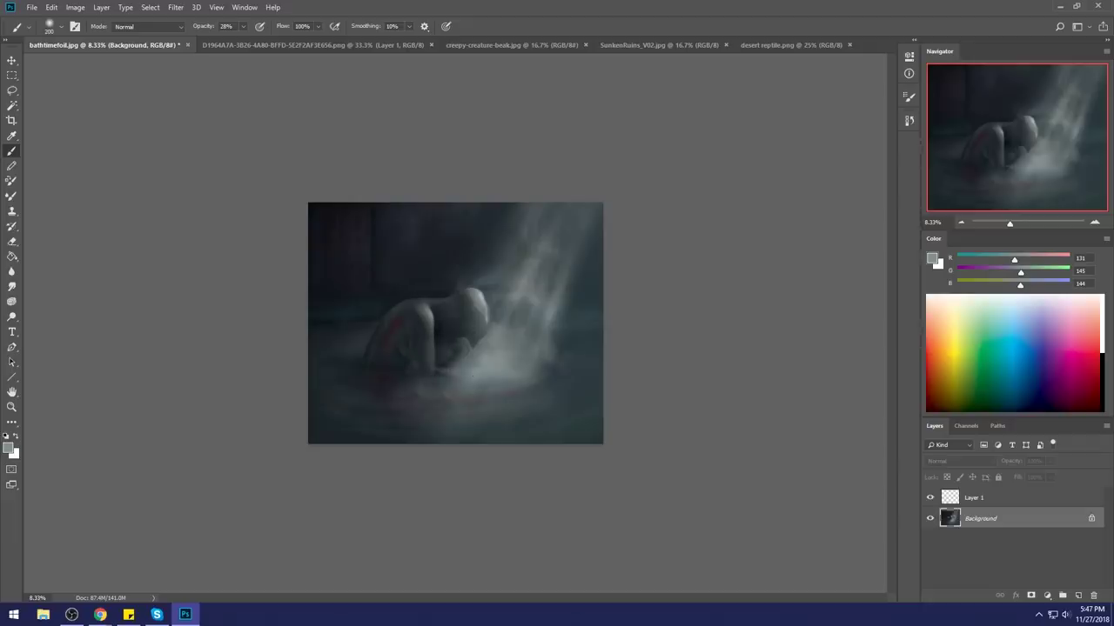
key("ctrl+z")
Step: Lasso hanging hair strands below the head, paint them dark (R 34, G 47, B 50) with the 900 px soft brush, and deselect
key("l")
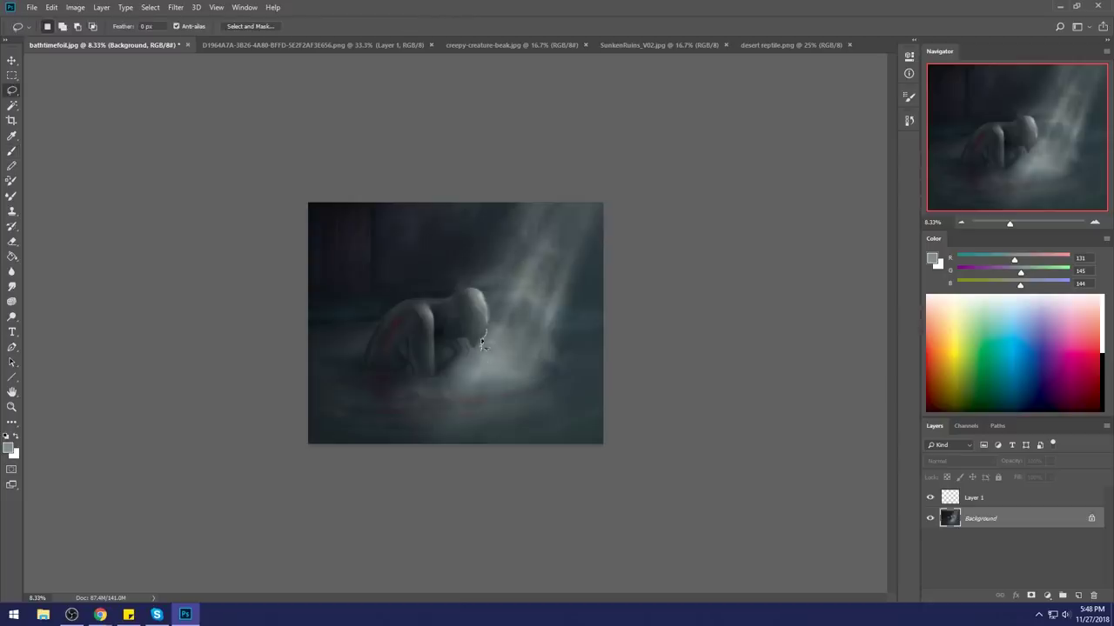
key("shift")
key("b")
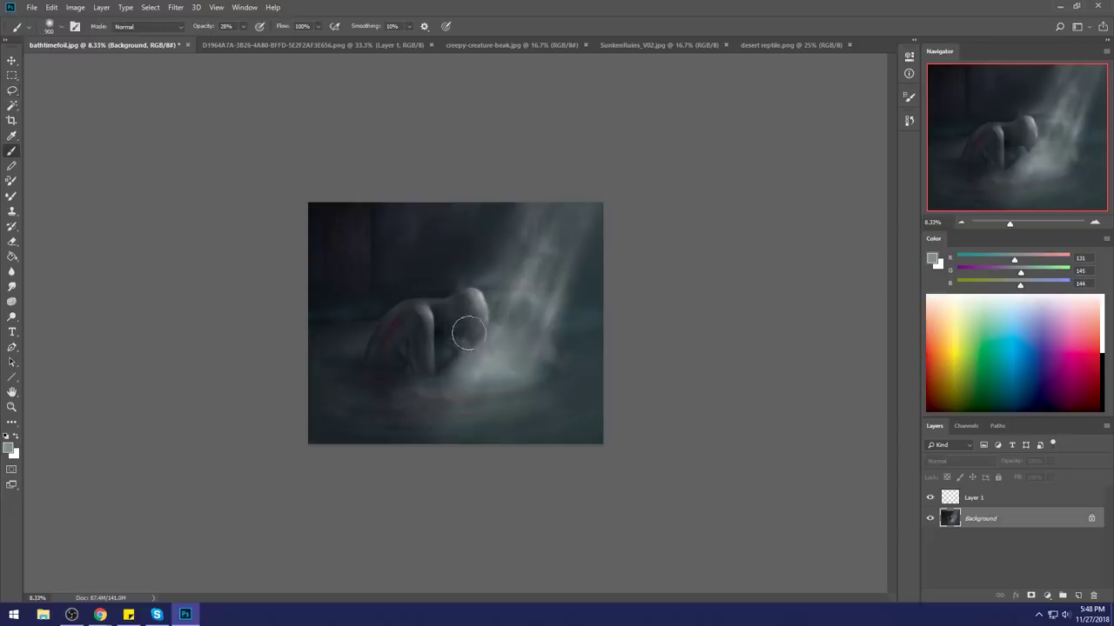
left_click(476, 346, "alt")
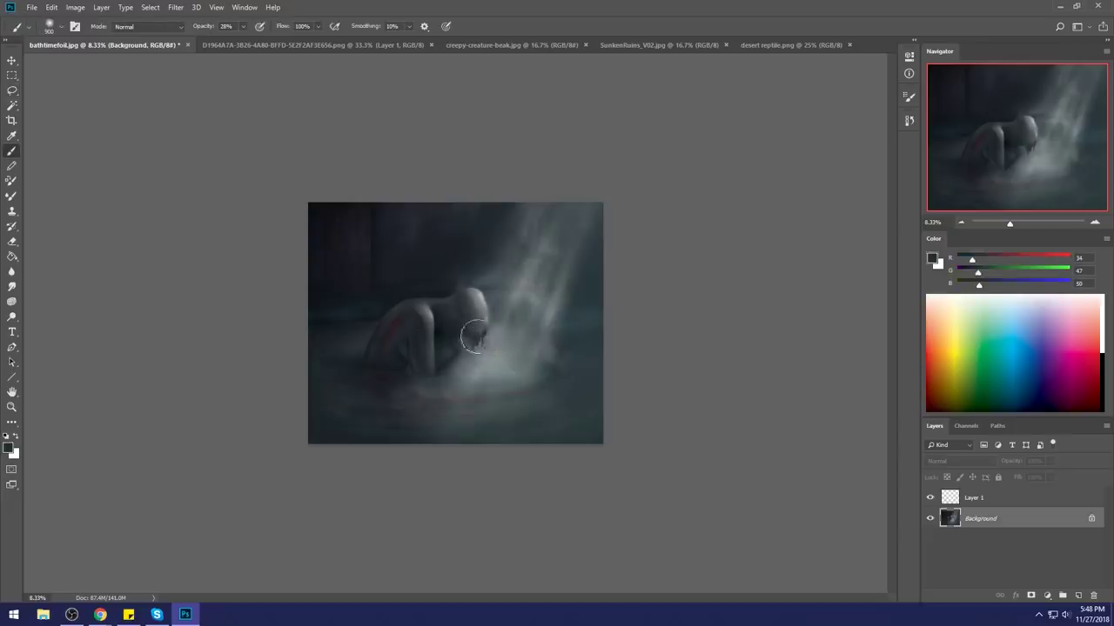
key("m")
right_click(456, 333)
left_click(467, 339)
Step: Clean up the gap between hand and hair using the textured 80 px brush at 100% opacity in sampled greys (R 88, G 100, B 106; R 99, G 110, B 112)
key("b")
left_click(475, 334, "alt")
key("ctrl+space")
left_click_drag(397, 291, 527, 402)
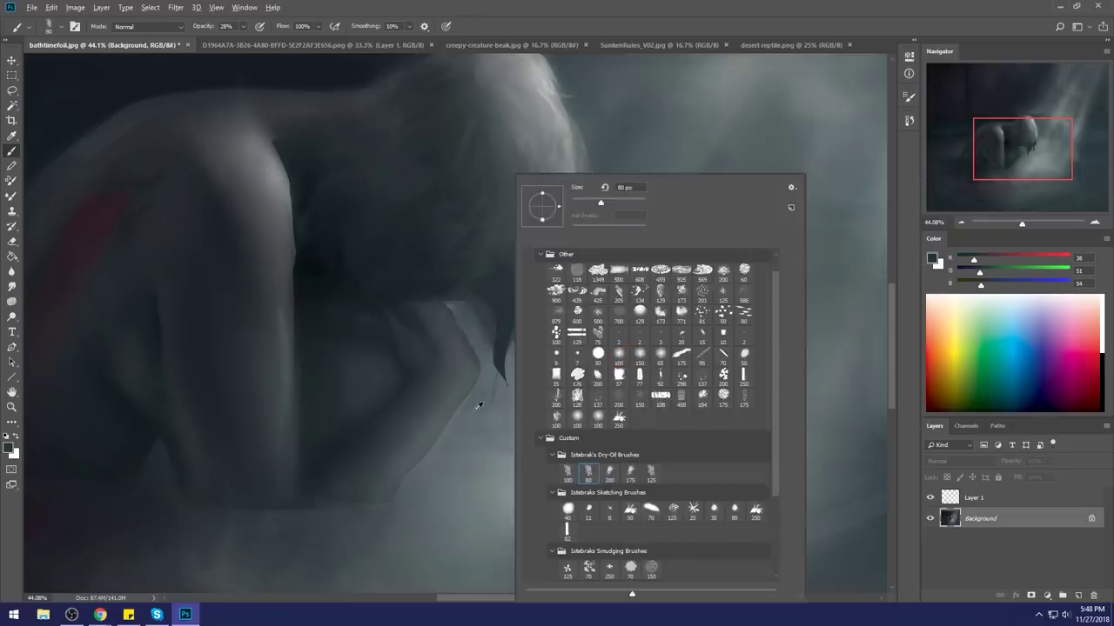
left_click(467, 314, "alt")
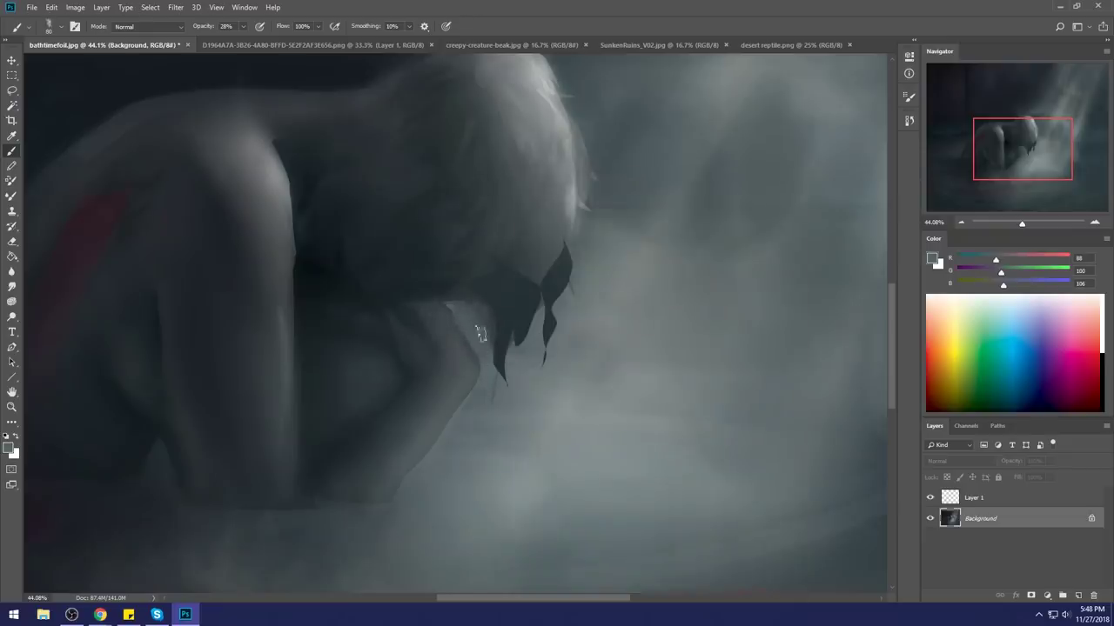
left_click_drag(243, 26, 473, 81)
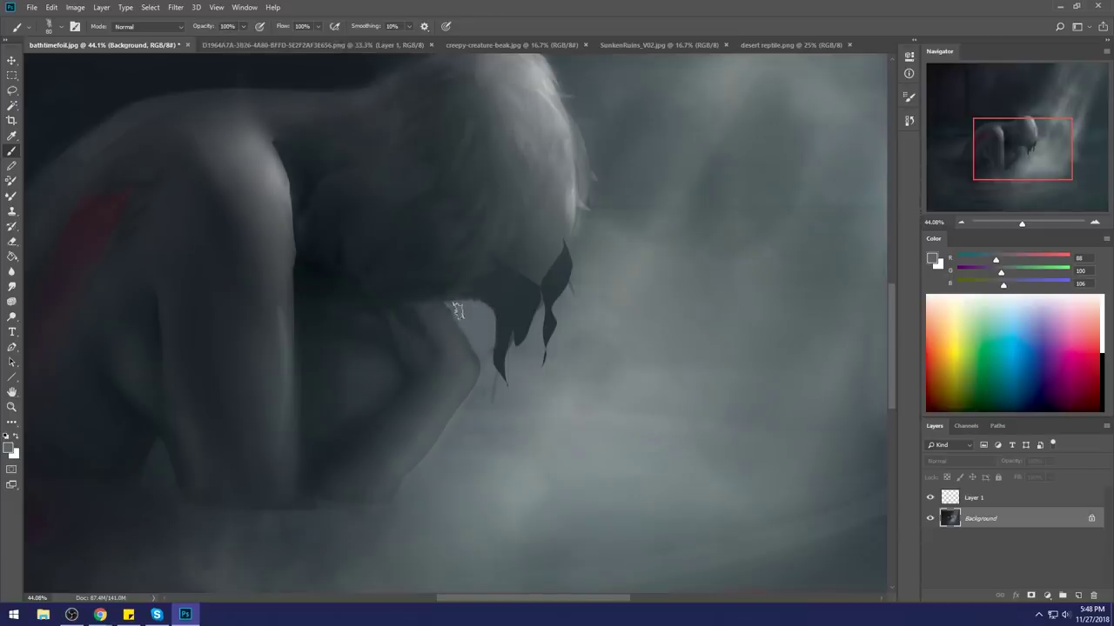
left_click(507, 397, "alt")
Step: Smudge the roots of the hair strands into the head at 5% strength
left_click(12, 288)
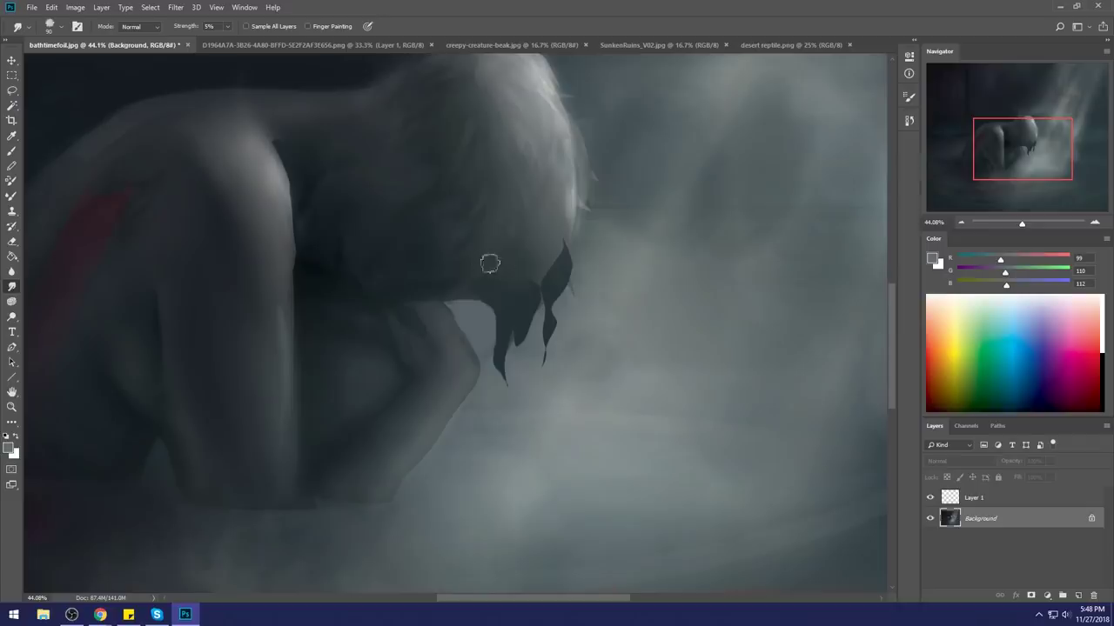
left_click_drag(547, 269, 562, 223)
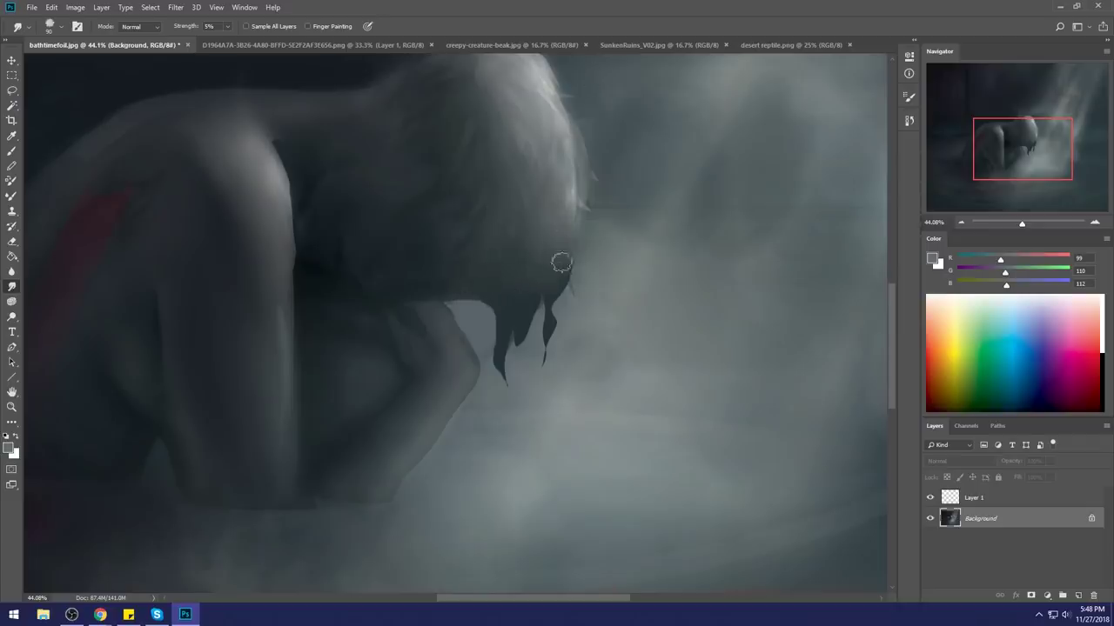
key("ctrl+0")
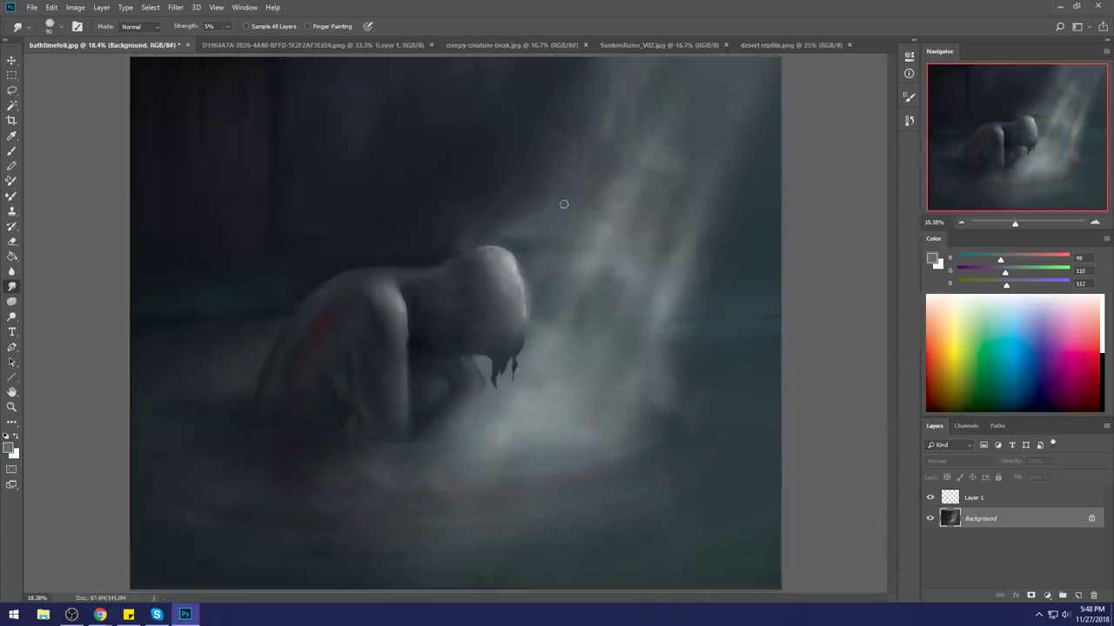
key("ctrl+minus")
key("ctrl+minus")
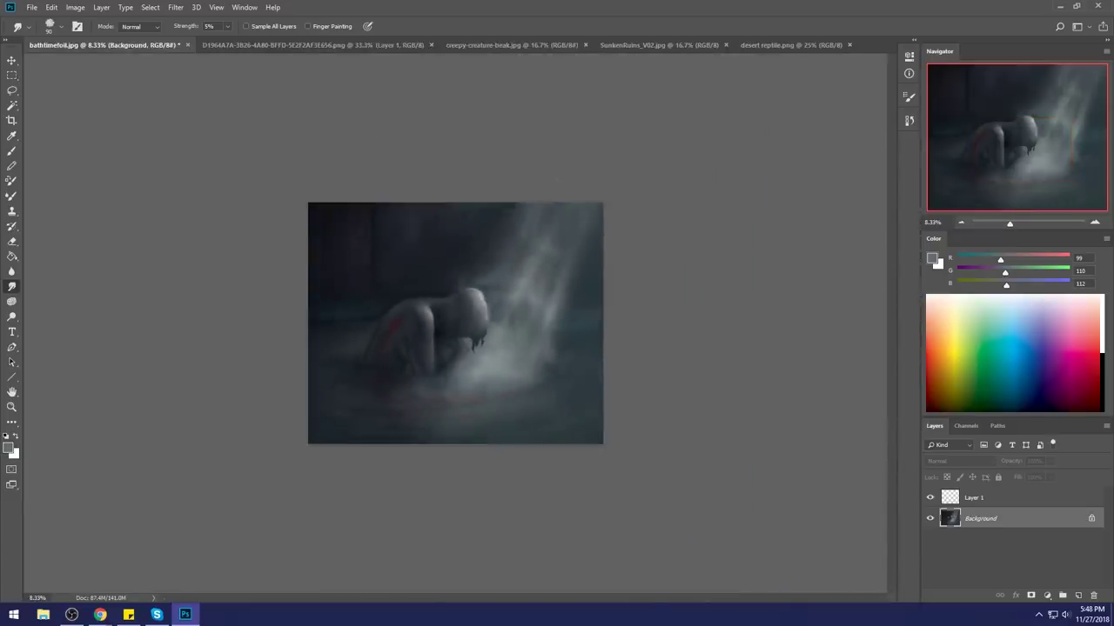
Step: Lasso additional hair strands beside the face, paint them with the sampled dark tone (R 37, G 49, B 52), and deselect
key("l")
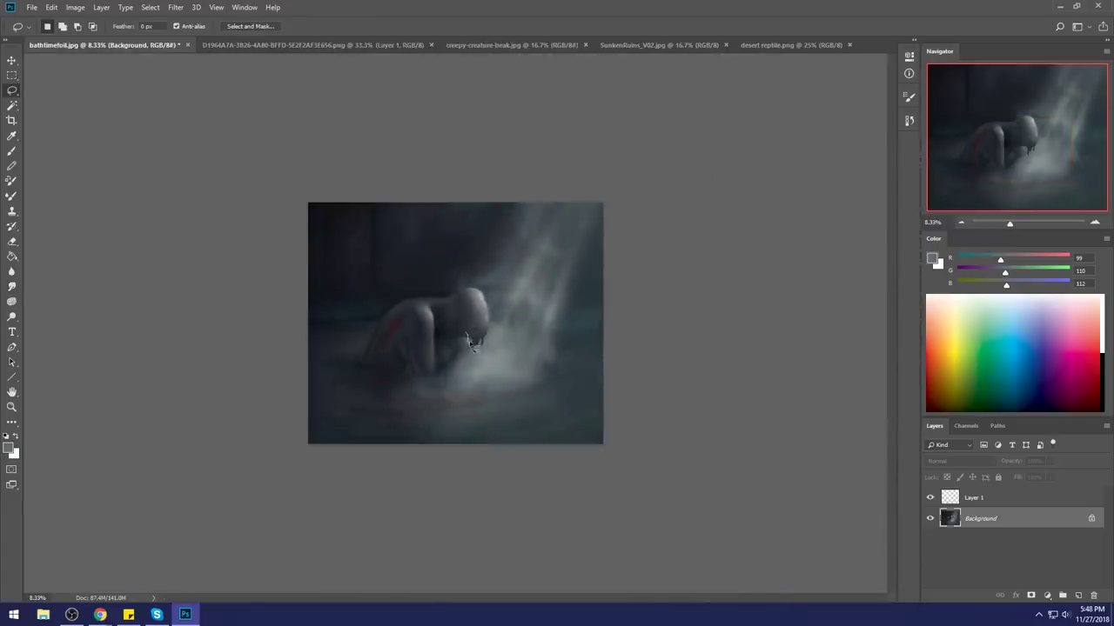
key("b")
left_click(469, 335, "alt")
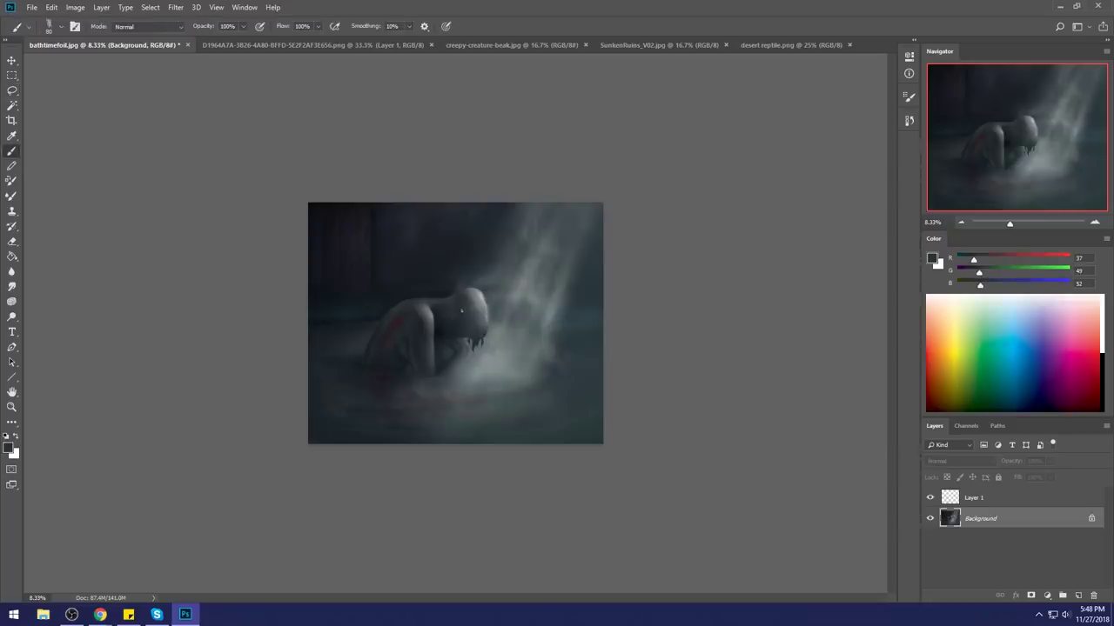
key("m")
right_click(464, 322)
left_click(489, 330)
Step: Glaze mist grey (R 123, G 132, B 134) around the hair strands with a 1700 px soft round brush at 64% opacity
key("b")
left_click(496, 345, "alt")
right_click(496, 344)
left_click(594, 354)
left_click(697, 142)
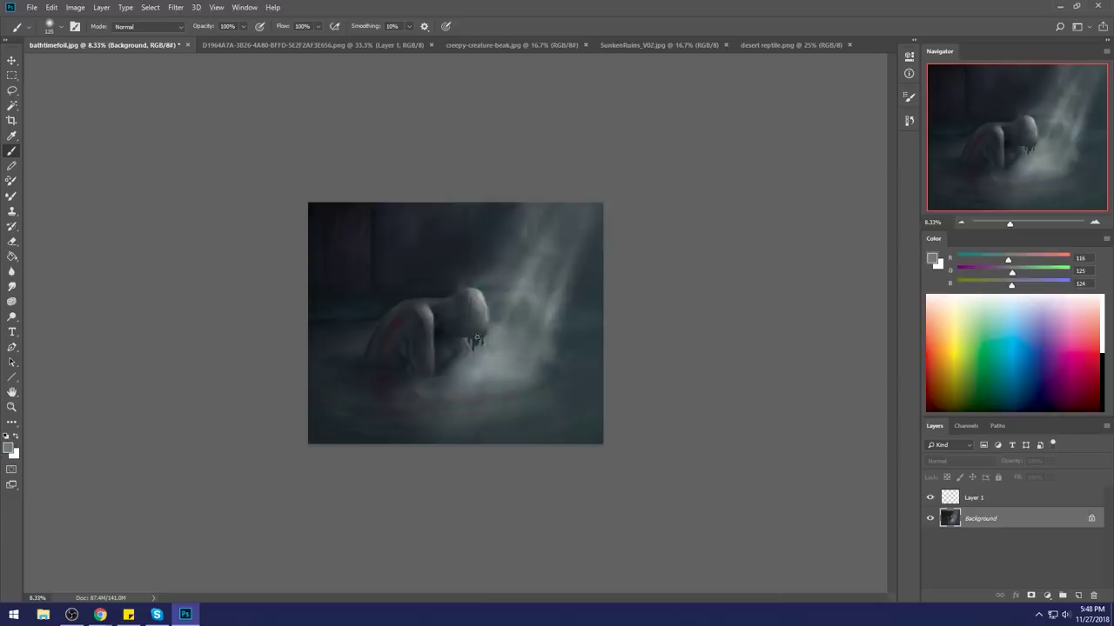
left_click(244, 26)
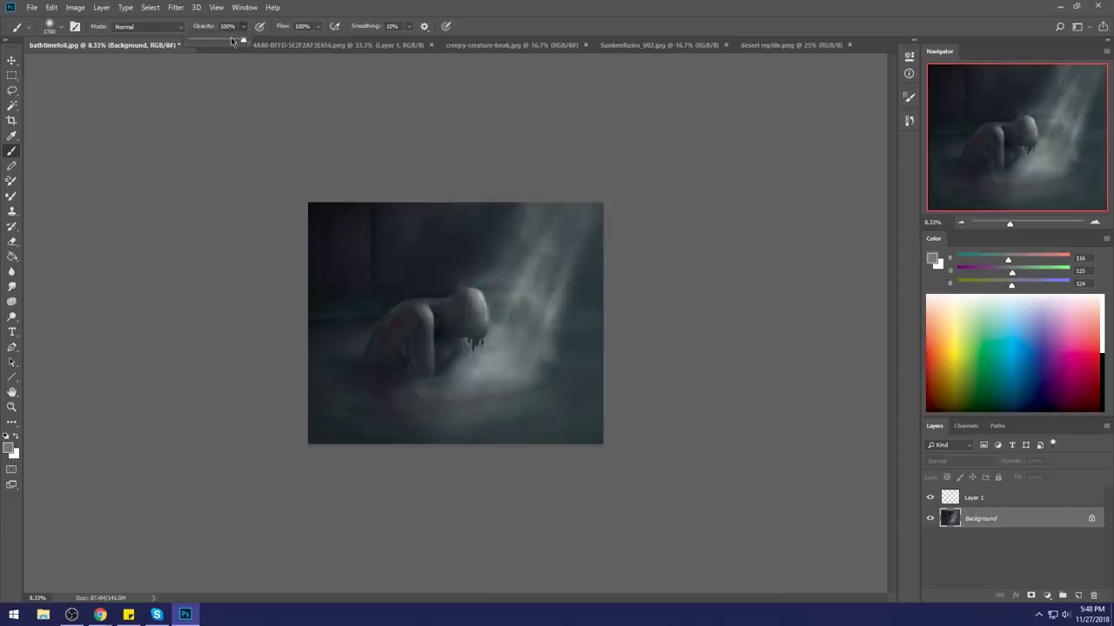
left_click(473, 354, "alt")
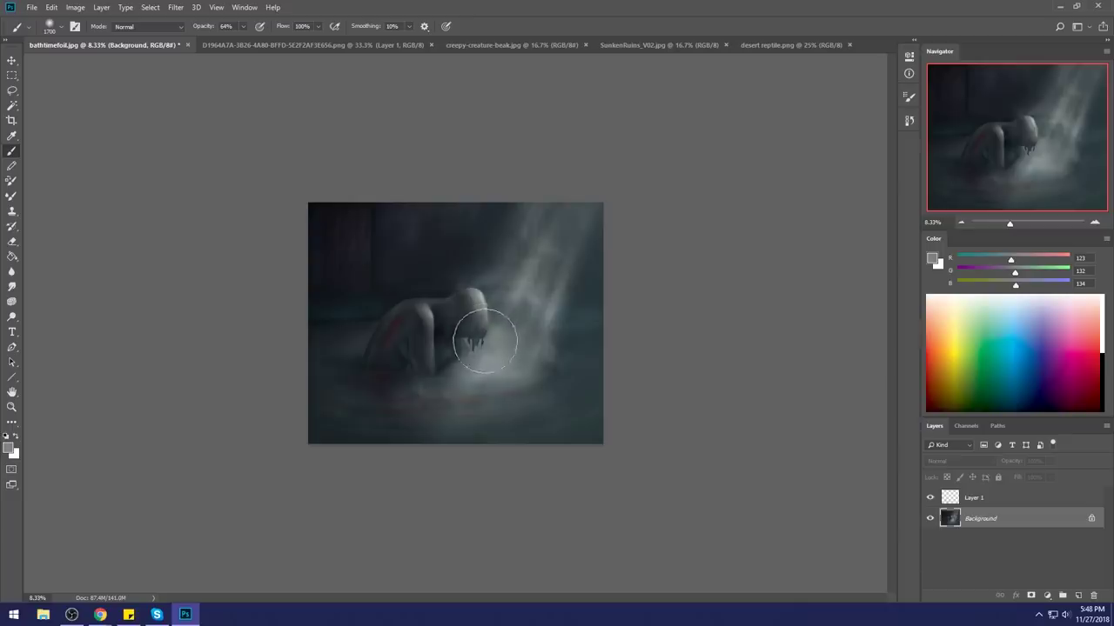
Step: Soften the wet hair strands beside the face with the 200 px Blur tool at 100% strength
left_click(12, 272)
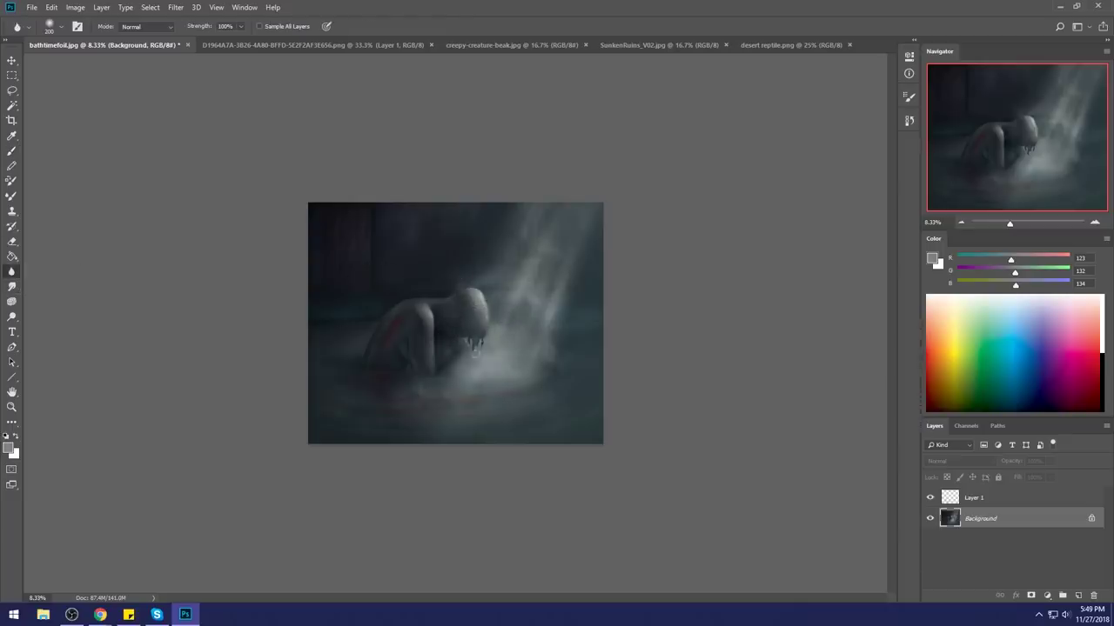
key("b")
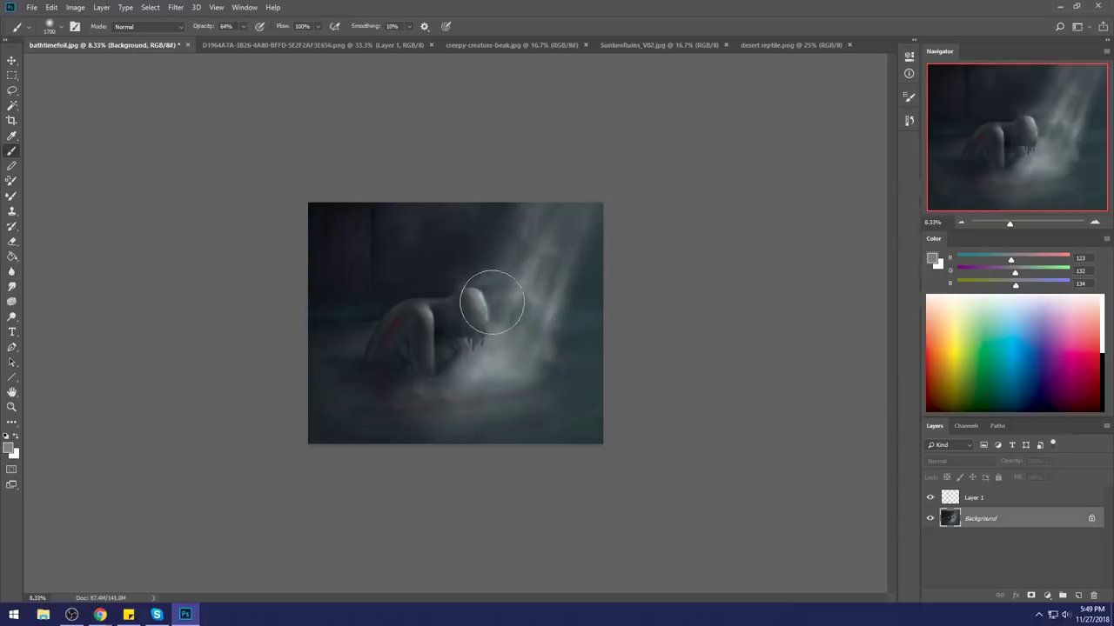
Step: Retouch the shoulder and neck with the 1700 px soft round brush at 64% opacity, using greys sampled from the figure's upper back
left_click(427, 309, "alt")
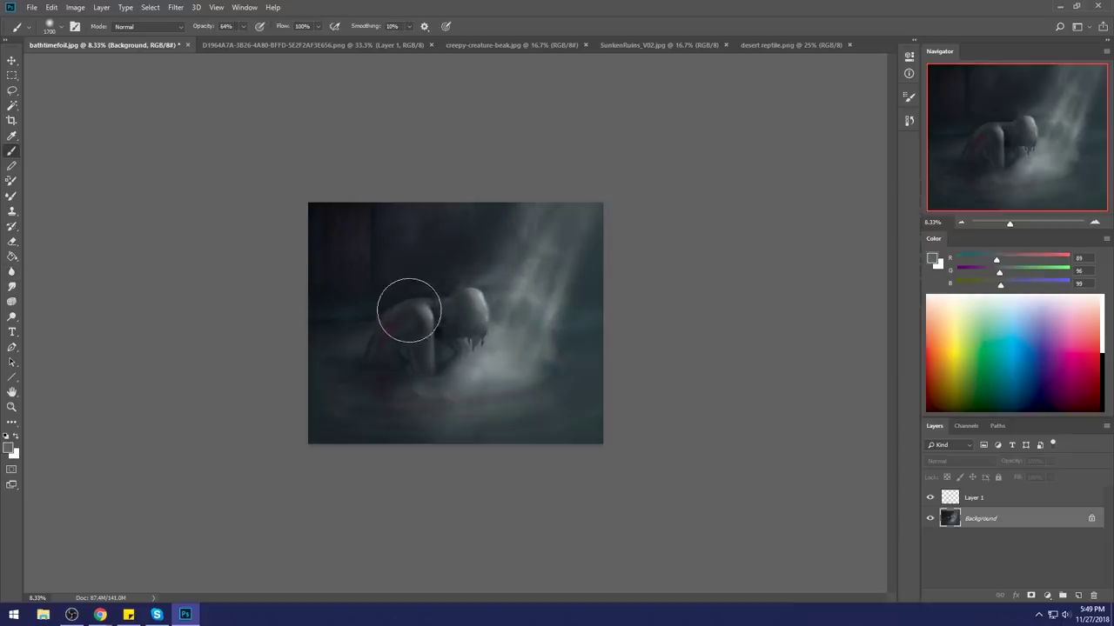
left_click(402, 321, "alt")
left_click(416, 310, "alt")
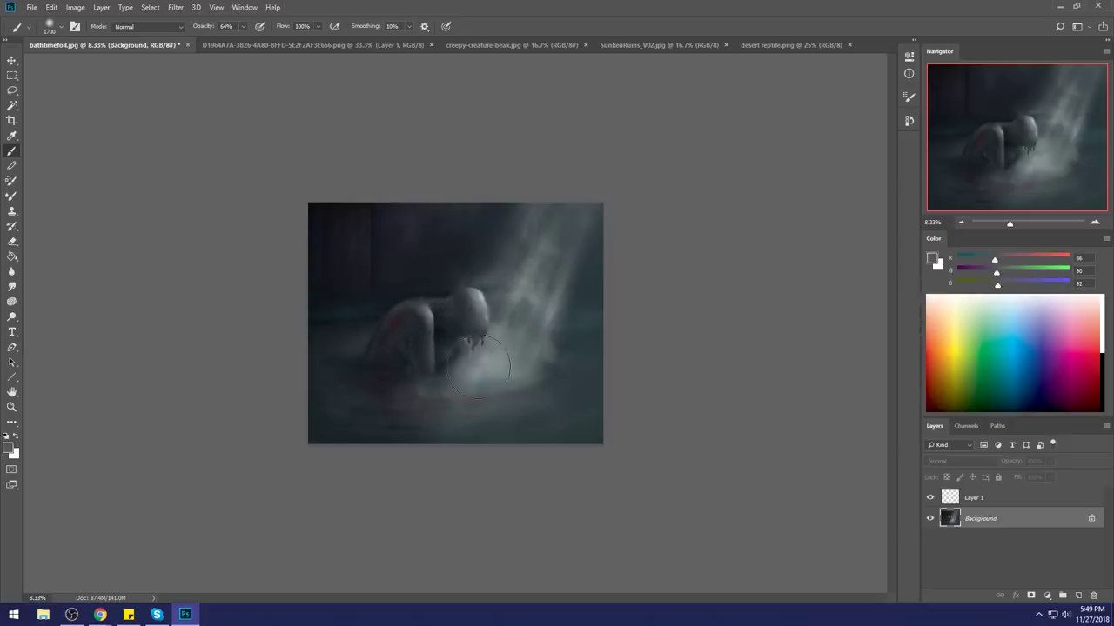
left_click(417, 301, "alt")
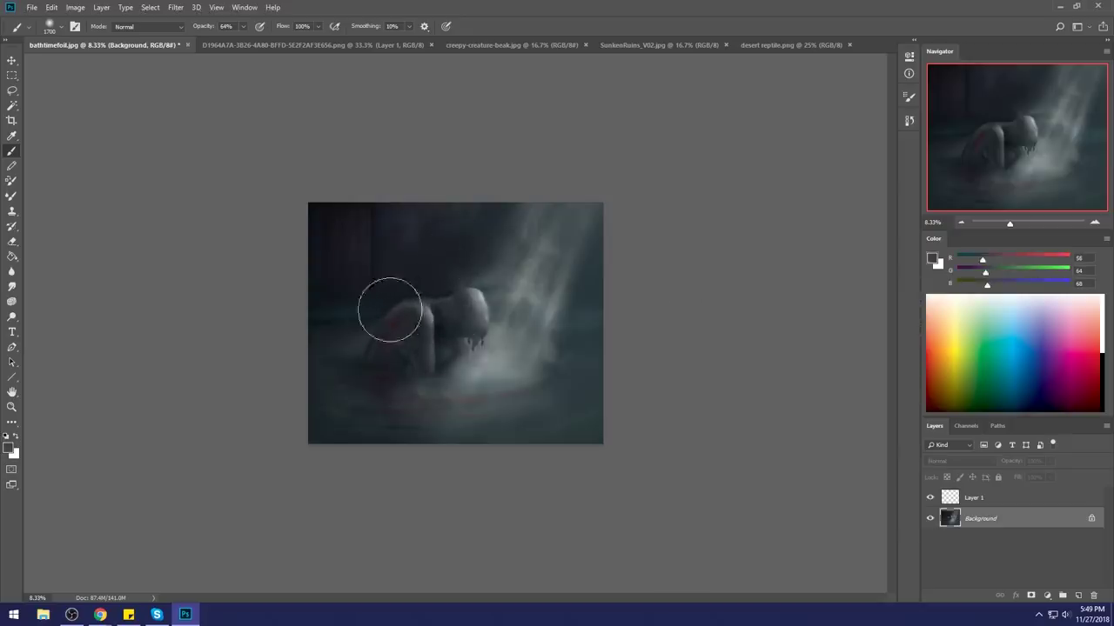
left_click(423, 305, "alt")
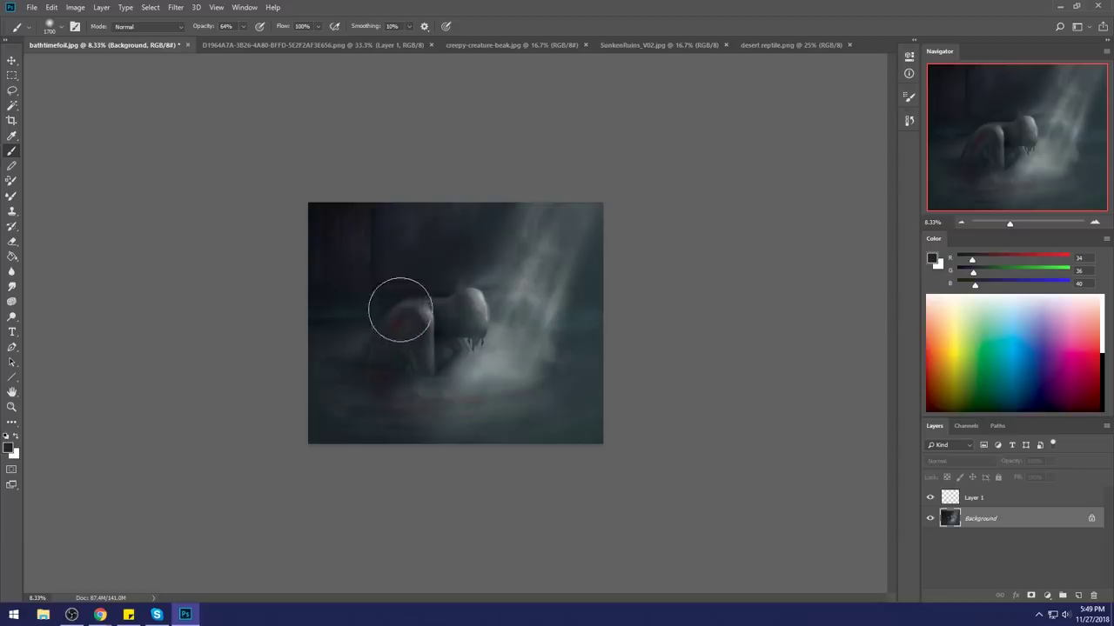
left_click(443, 300, "alt")
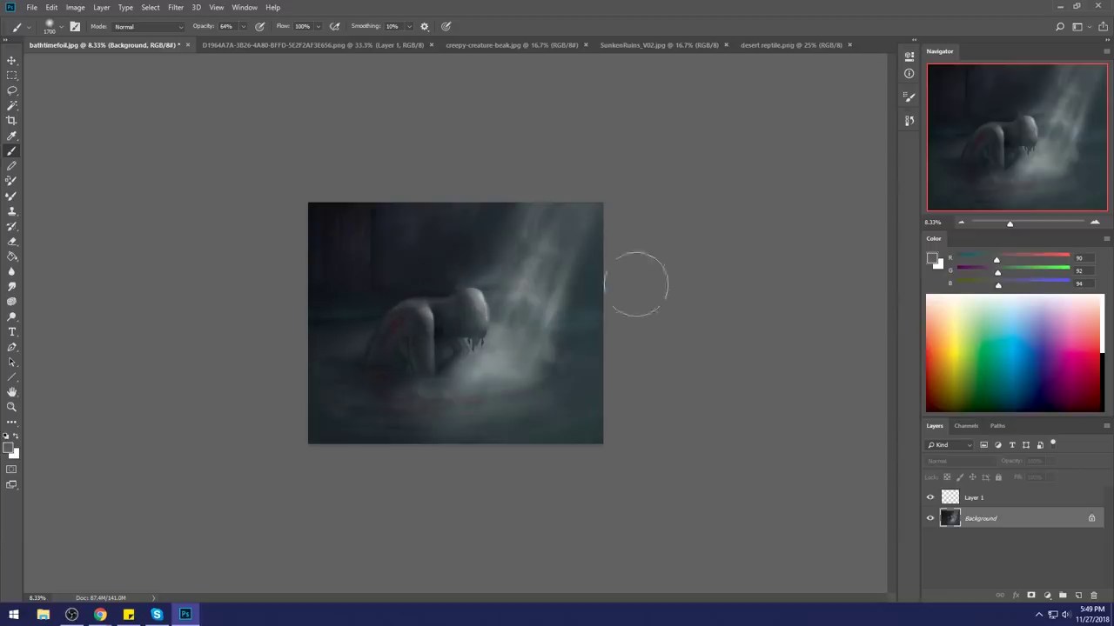
left_click(435, 304, "alt")
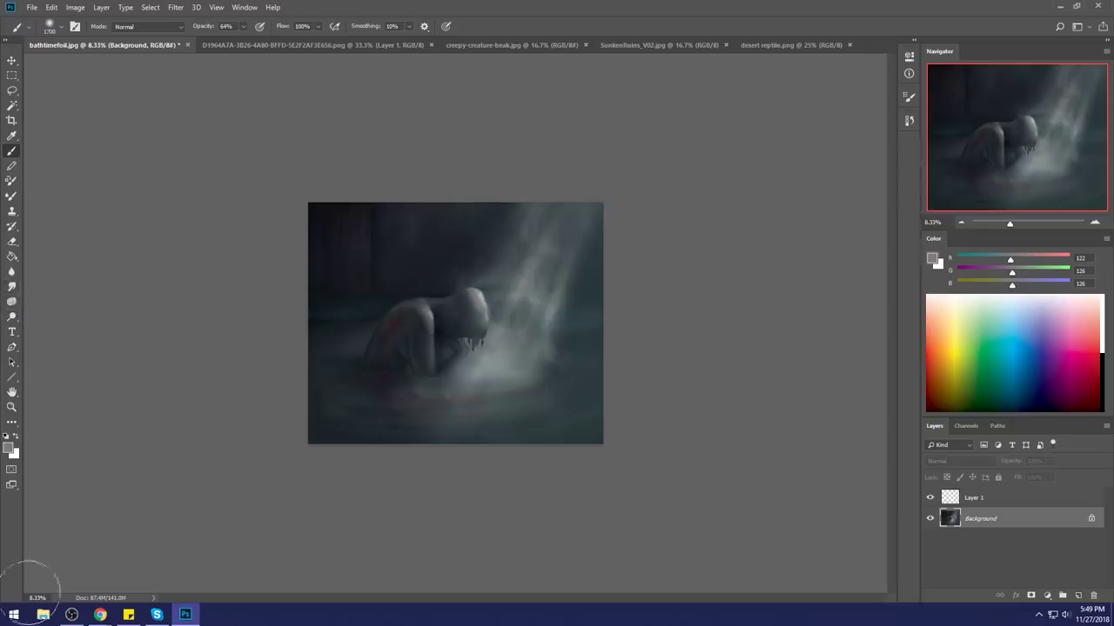
Step: Launch the PortraitStudio application
left_click(13, 614)
left_click(67, 413)
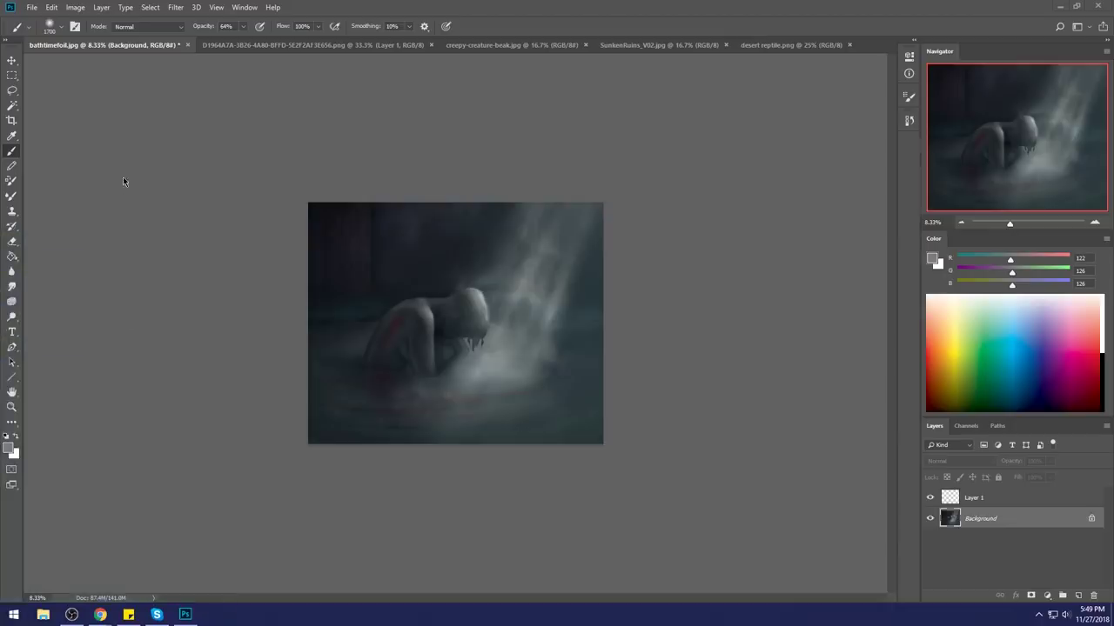
left_click(470, 385)
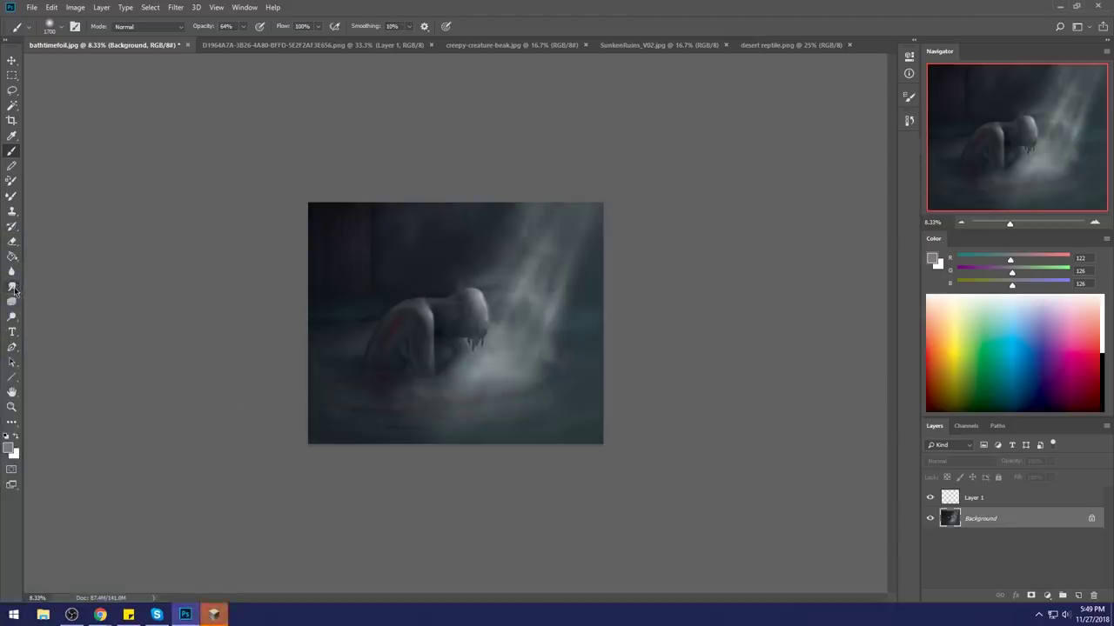
Step: Dodge the highlights around the figure's neck and head with a 1600 px soft brush
left_click(13, 316)
key("bracketleft")
key("bracketleft")
key("bracketleft")
key("bracketleft")
key("bracketleft")
key("bracketleft")
key("bracketleft")
key("bracketleft")
key("bracketleft")
key("bracketleft")
key("bracketleft")
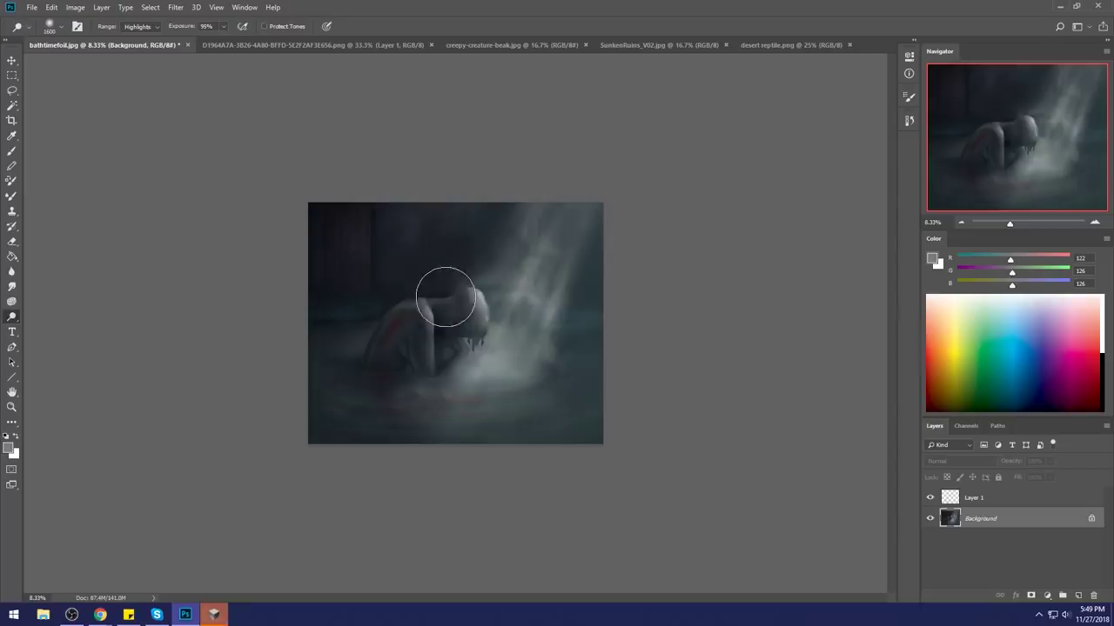
Step: Sample a dark grey (R 67, G 73, B 78) from the upper back and smudge the back's contour at 5% strength
key("b")
left_click(420, 299, "alt")
left_click(12, 286)
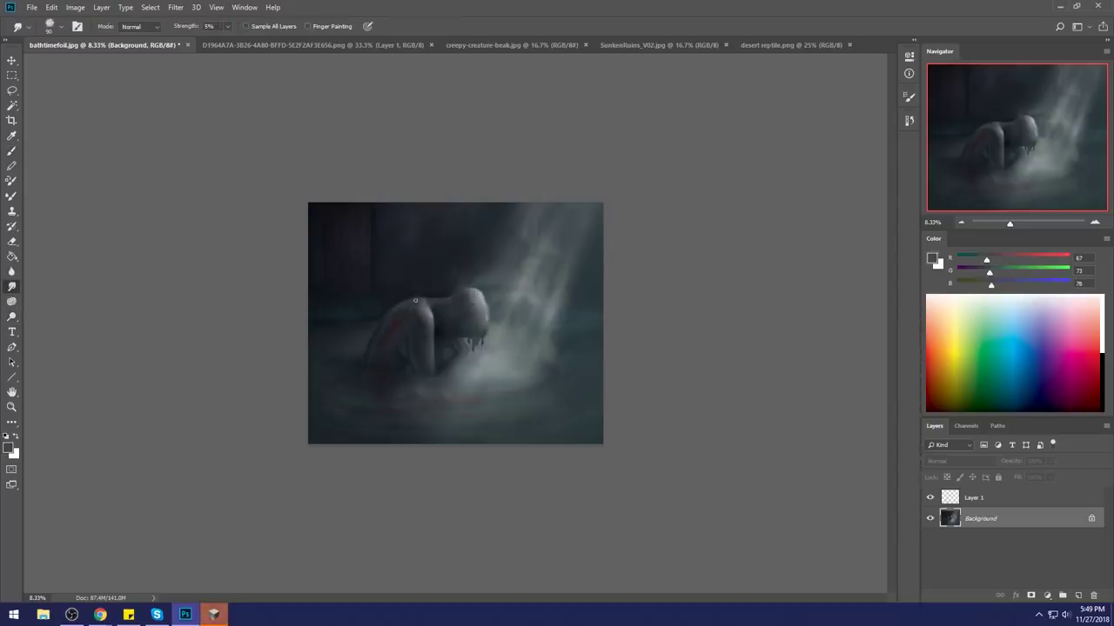
Step: Glaze light grey (R 134, G 136, B 134) along the neck with a smaller soft round brush at 64% opacity
key("b")
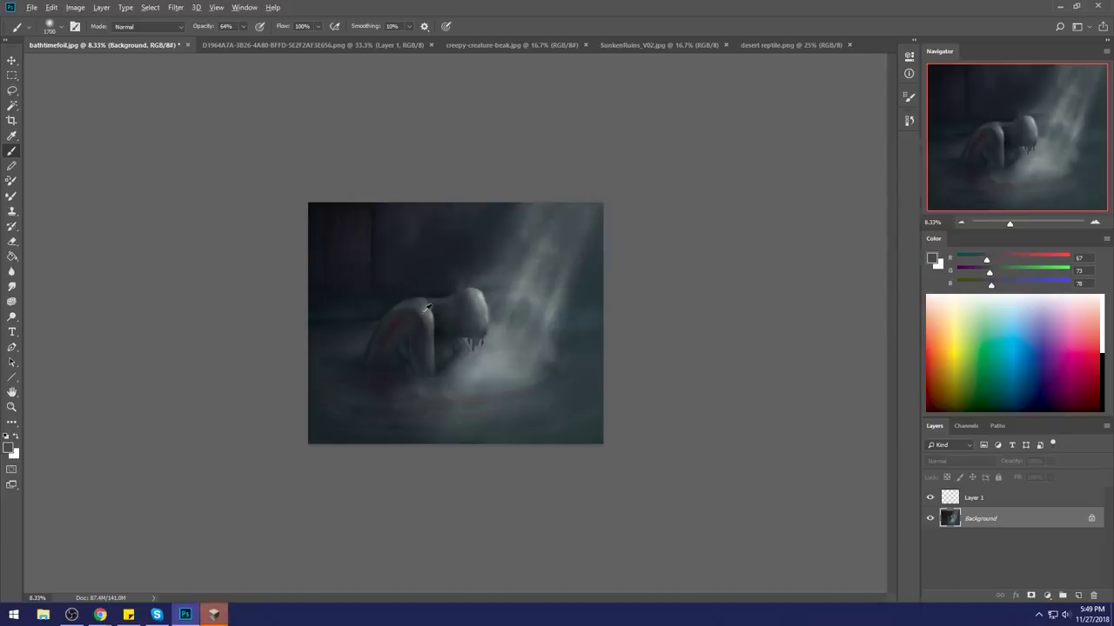
left_click(447, 304, "alt")
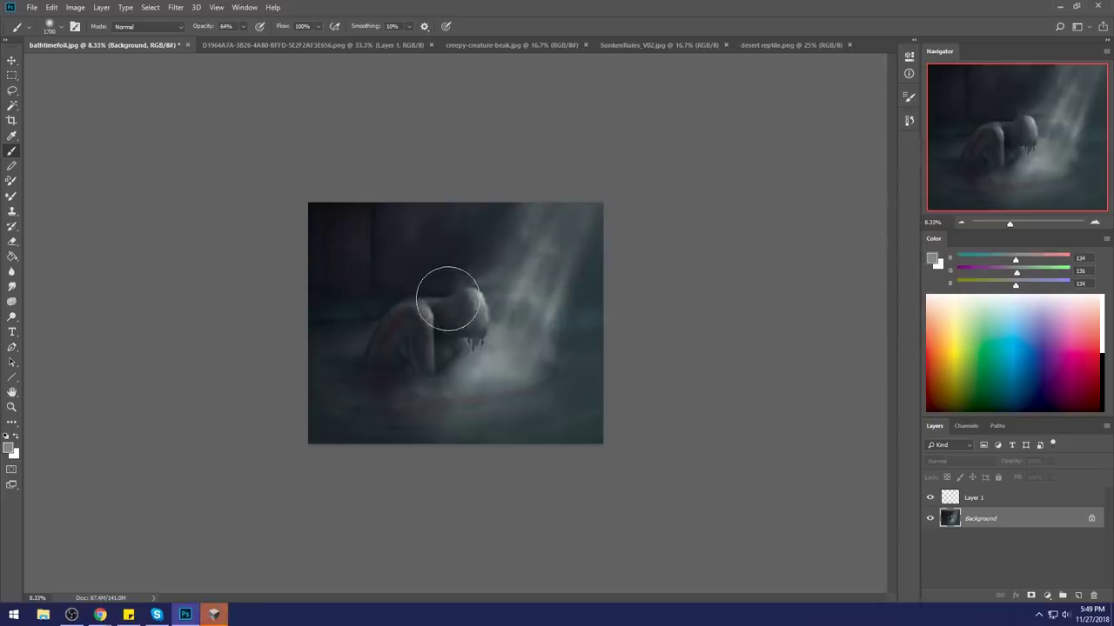
key("bracketleft")
key("bracketleft")
key("bracketleft")
key("bracketleft")
key("bracketleft")
key("bracketleft")
key("bracketleft")
key("bracketleft")
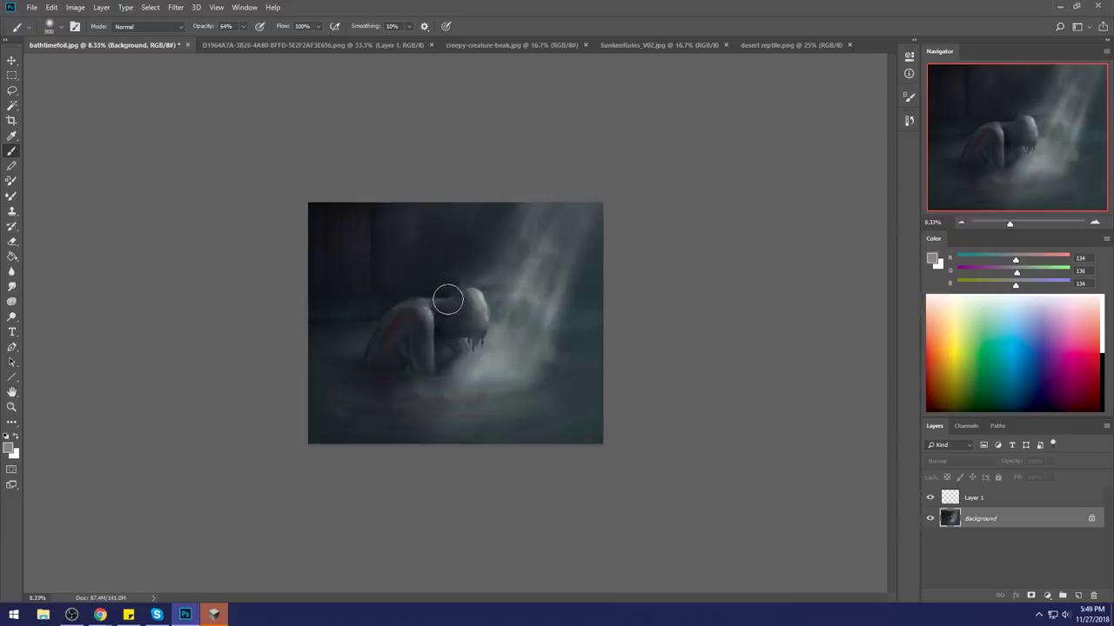
key("bracketright")
key("bracketright")
key("bracketright")
Step: Darken the gap between the arm and head with the 80 px dry-oil brush at 100% opacity in near-black (R 8, G 16, B 19)
key("ctrl+space")
left_click_drag(376, 288, 498, 352)
left_click(464, 347, "alt")
right_click(487, 298)
left_click(470, 264)
right_click(476, 259)
left_click(547, 472)
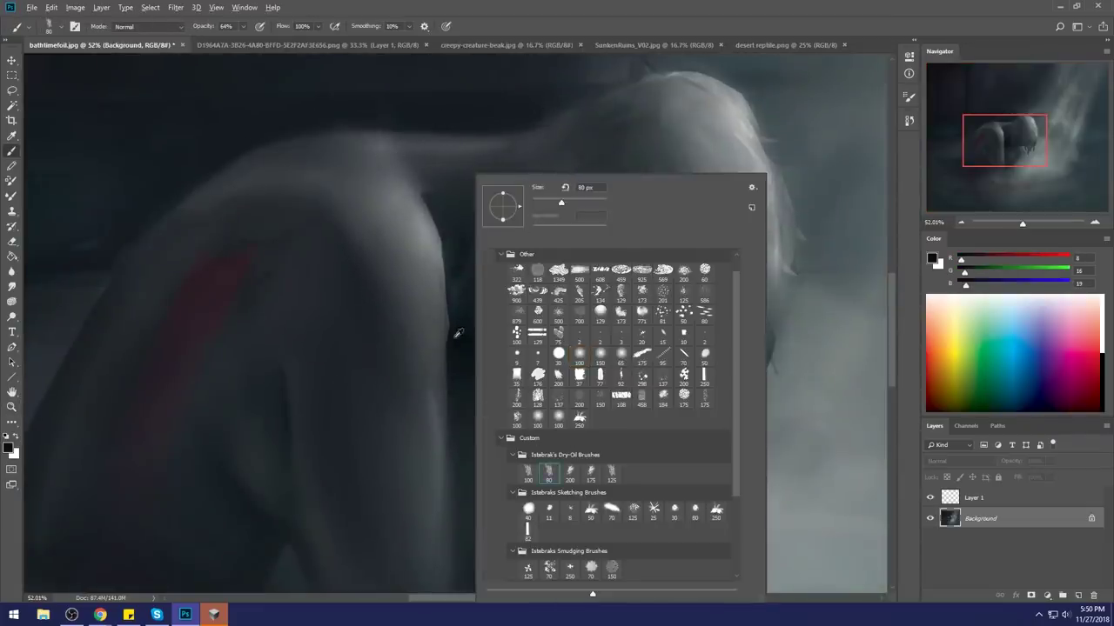
left_click(456, 342, "alt")
left_click_drag(453, 277, 459, 301)
key("0")
left_click(467, 343, "alt")
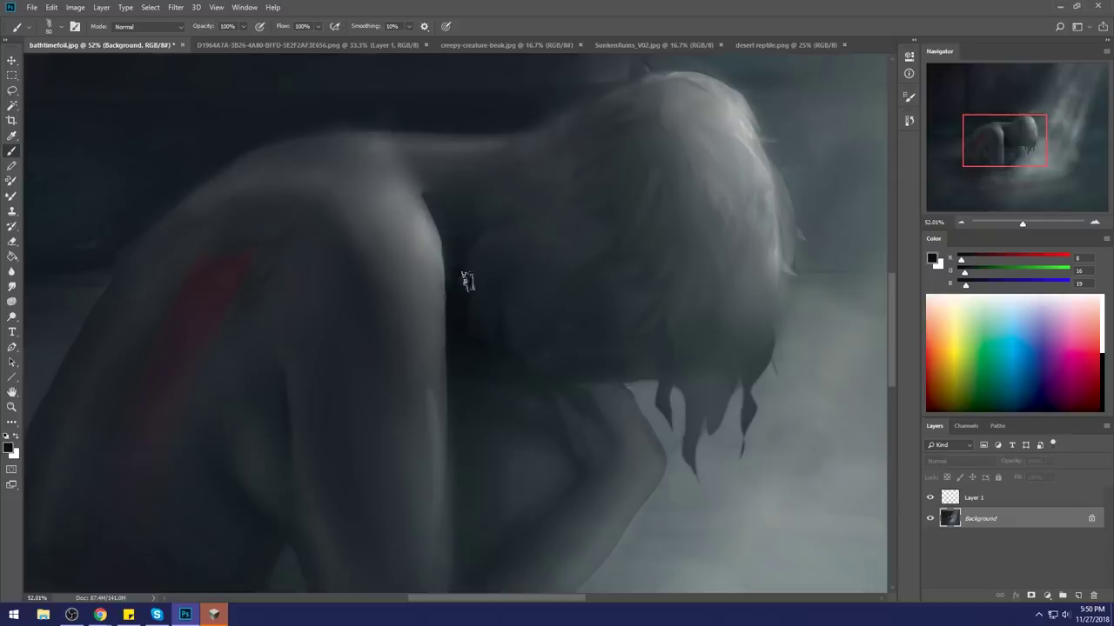
Step: Switch to PortraitStudio to check its startup window
key("ctrl+minus")
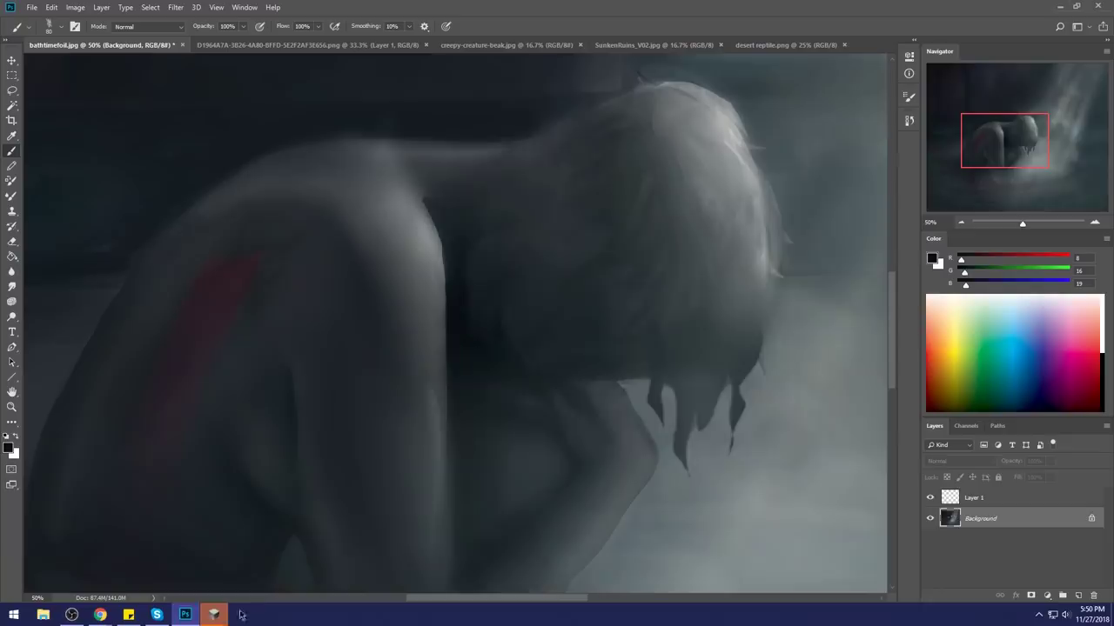
left_click(214, 615)
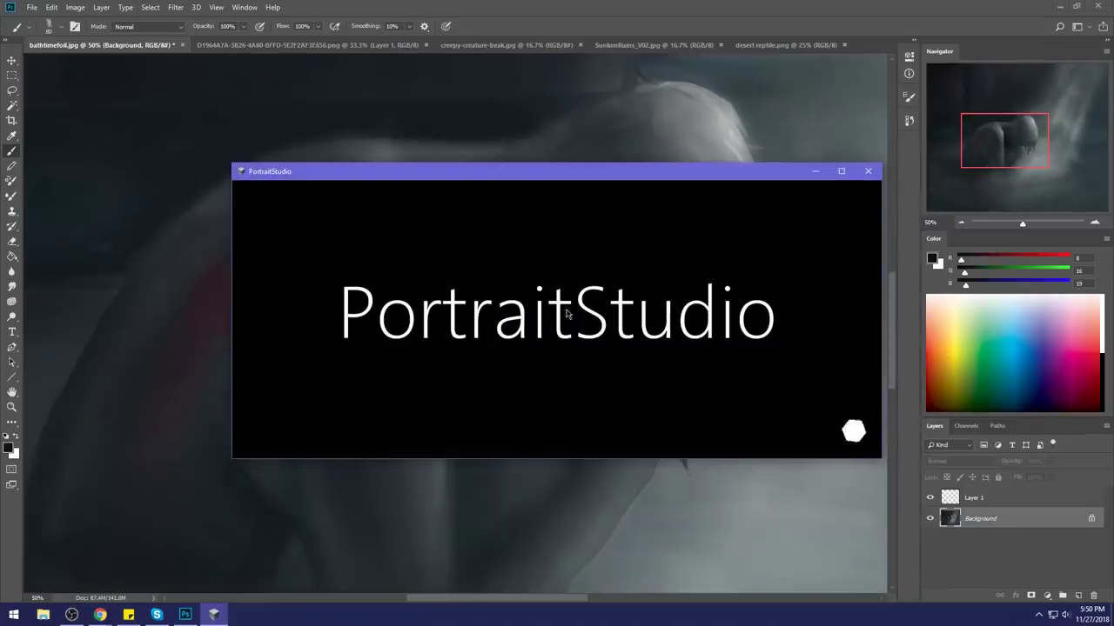
Step: Return to Photoshop and touch up the shadow corner beneath the neck with a sampled dark tone (R 35, G 44, B 47)
left_click(435, 199, "alt")
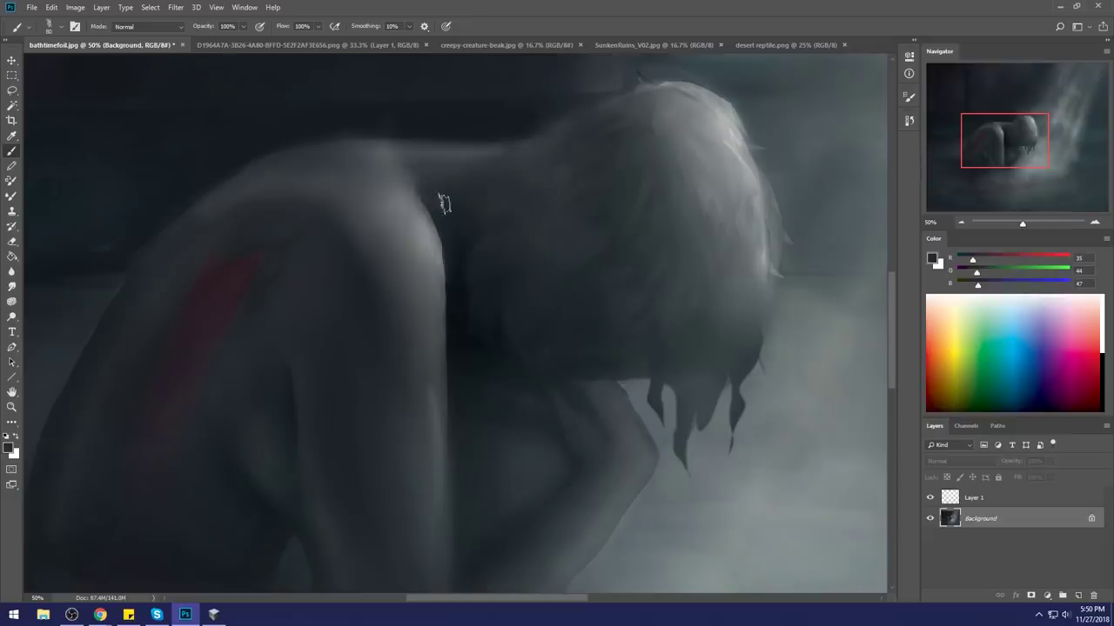
key("ctrl+minus")
key("ctrl+minus")
key("ctrl+minus")
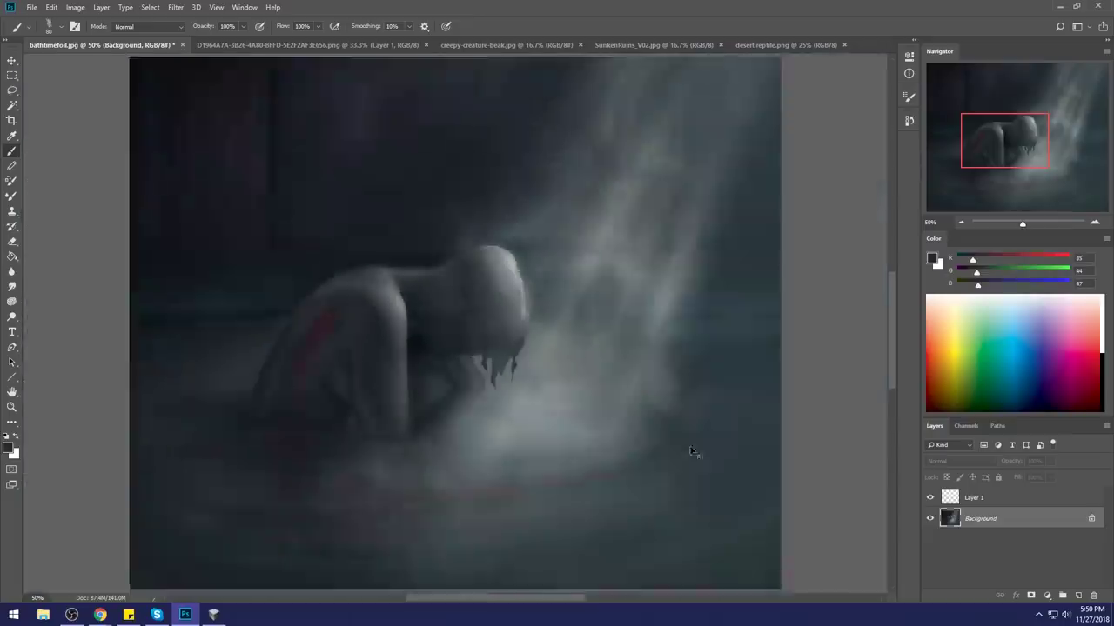
Step: Set the Sponge tool to Saturate at 47% flow and undo the trial merge of Layer 1 into the Background
left_click(11, 301)
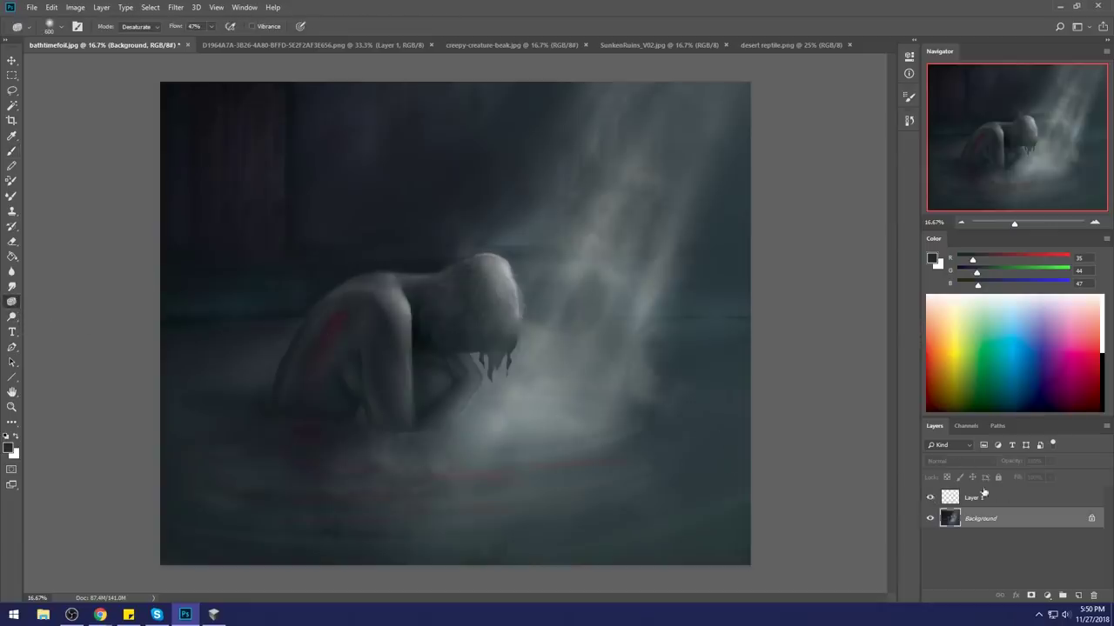
right_click(980, 497)
left_click(972, 350)
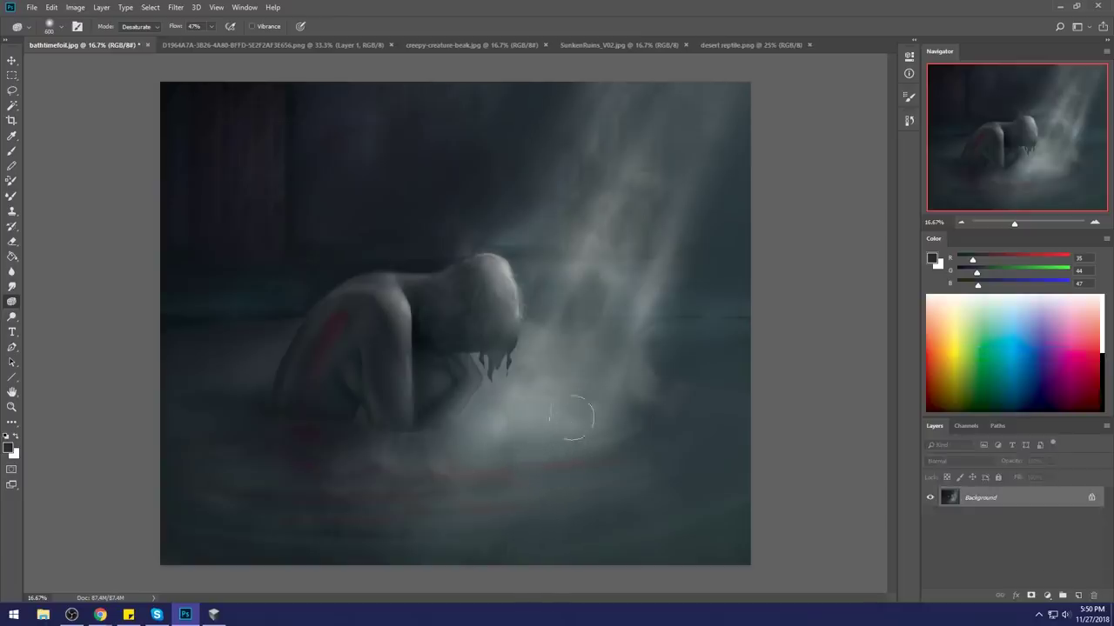
left_click(136, 26)
left_click(141, 49)
key("ctrl+z")
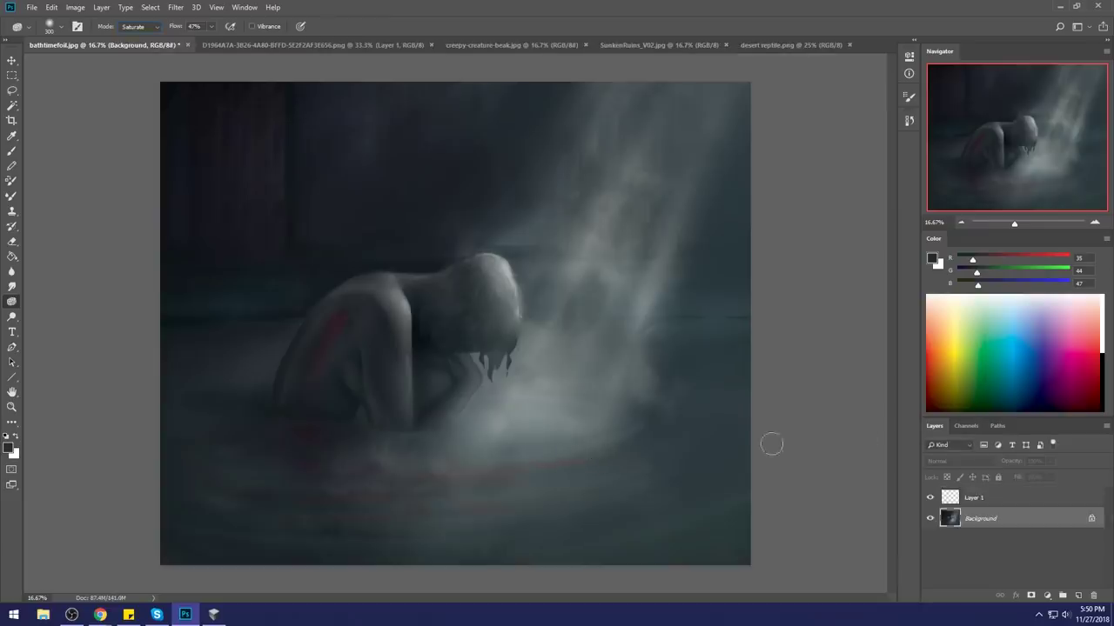
Step: Merge Layer 1 down into the Background and saturate the red streaks in the water with the 300 px Sponge tool
left_click(978, 503)
right_click(980, 508)
left_click(939, 361)
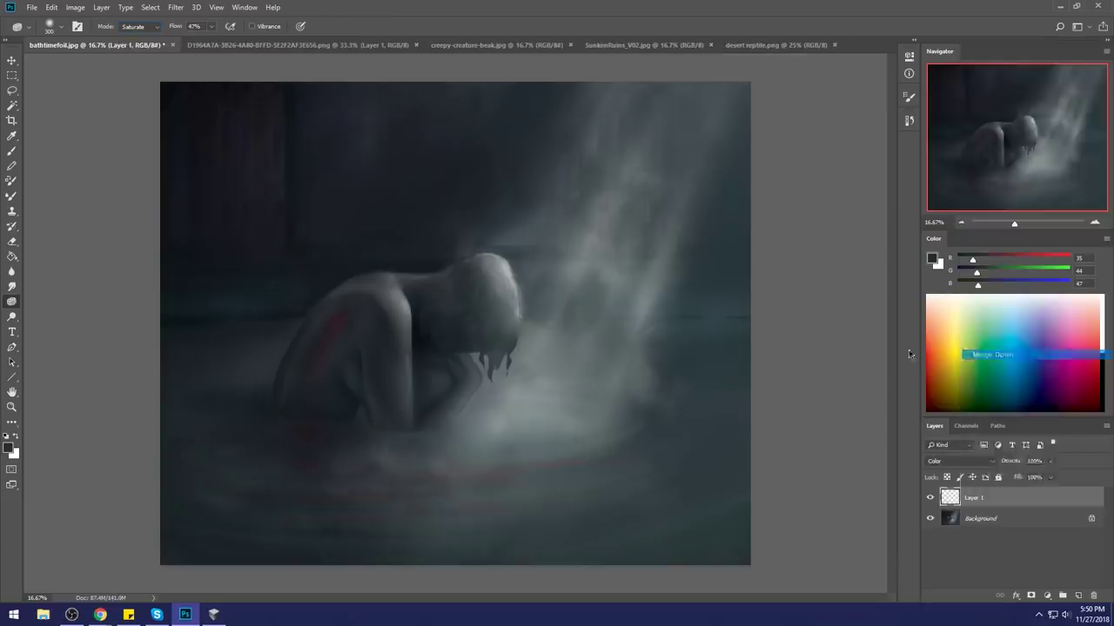
mouse_move(576, 465)
left_mouse_down()
mouse_move(328, 477)
mouse_move(500, 473)
left_mouse_up()
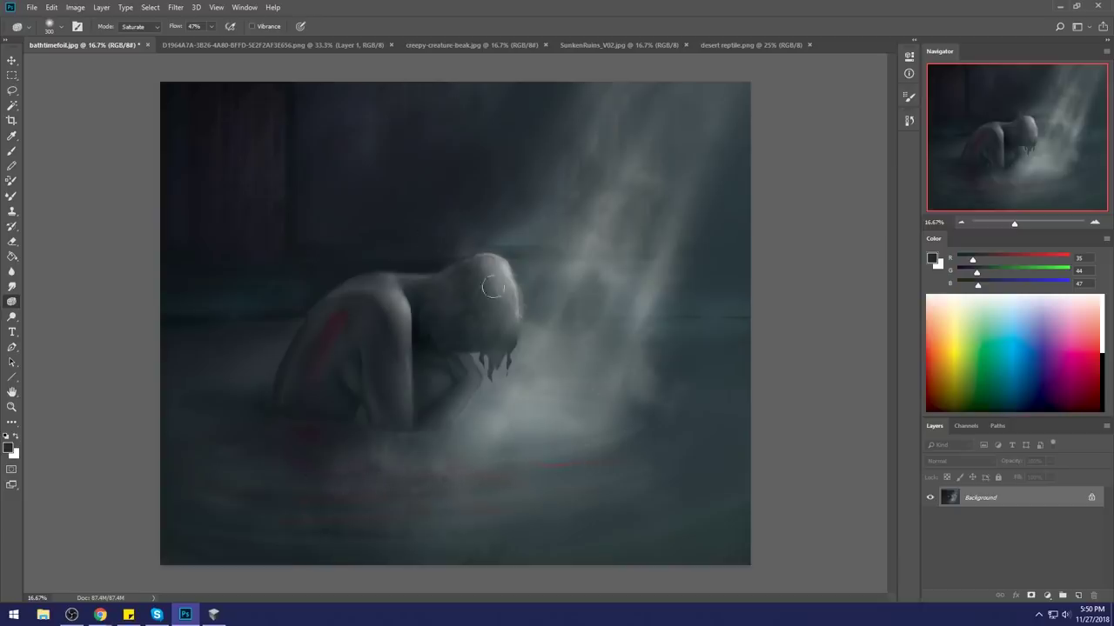
Step: Open Liquify on the painting and push the outer end of the red water ripple outward with an 800 px warp brush
left_click(175, 7)
left_click(214, 98)
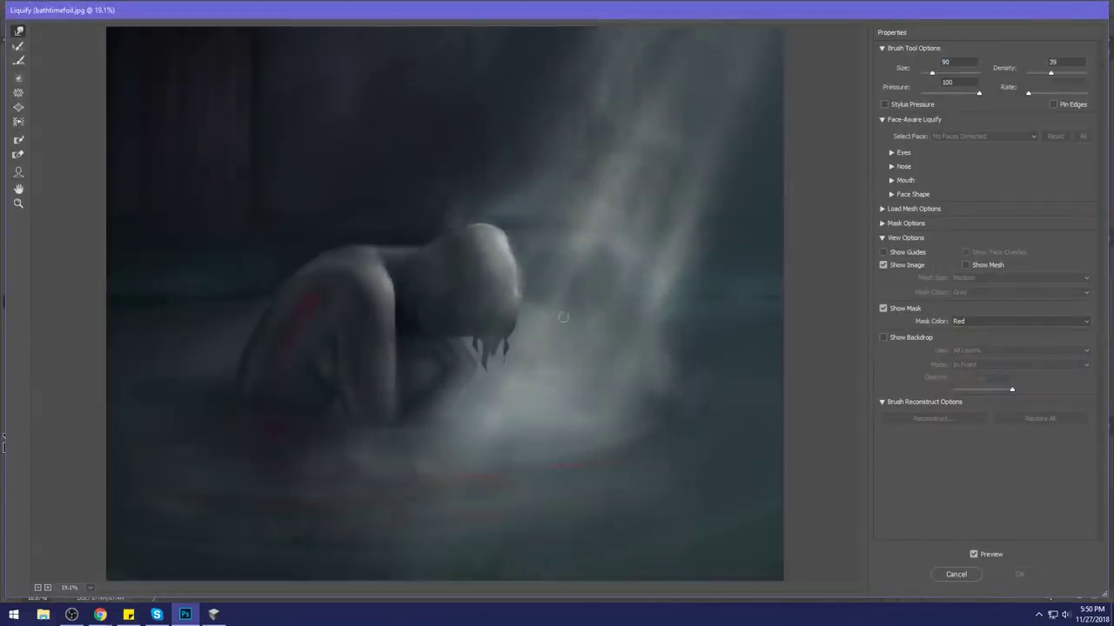
key("bracketright")
key("bracketright")
key("bracketright")
key("bracketright")
key("bracketright")
key("bracketright")
key("bracketright")
key("bracketright")
key("bracketright")
key("bracketright")
left_click_drag(560, 467, 596, 460)
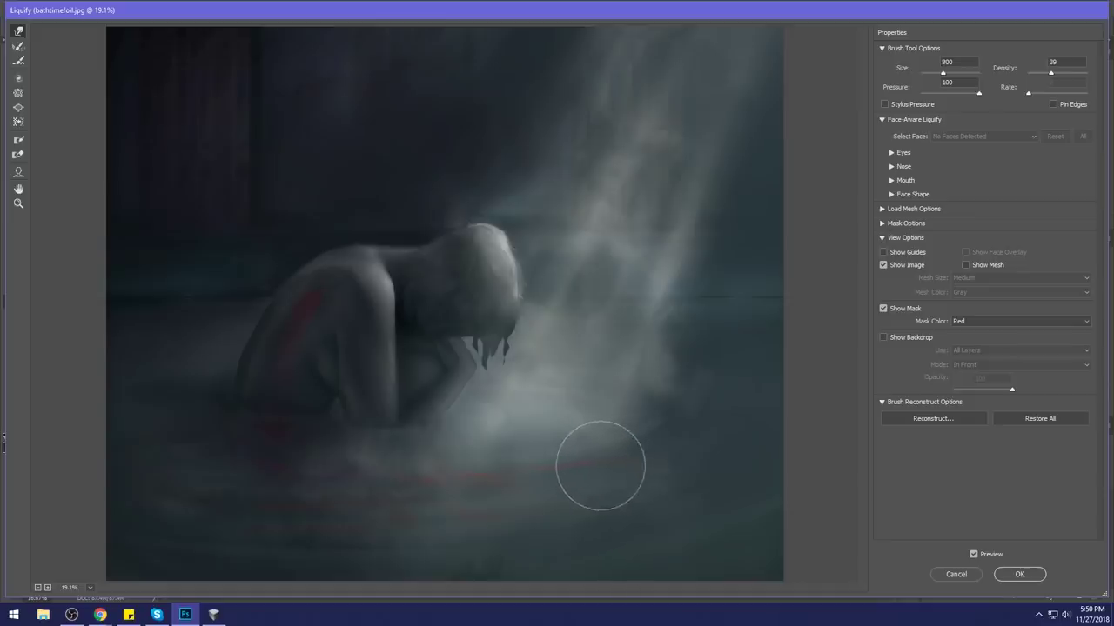
Step: Refine the red ripple's curve with a smaller warp brush, down to size 400, and apply the Liquify changes
key("bracketleft")
key("bracketleft")
key("bracketleft")
key("bracketleft")
key("bracketleft")
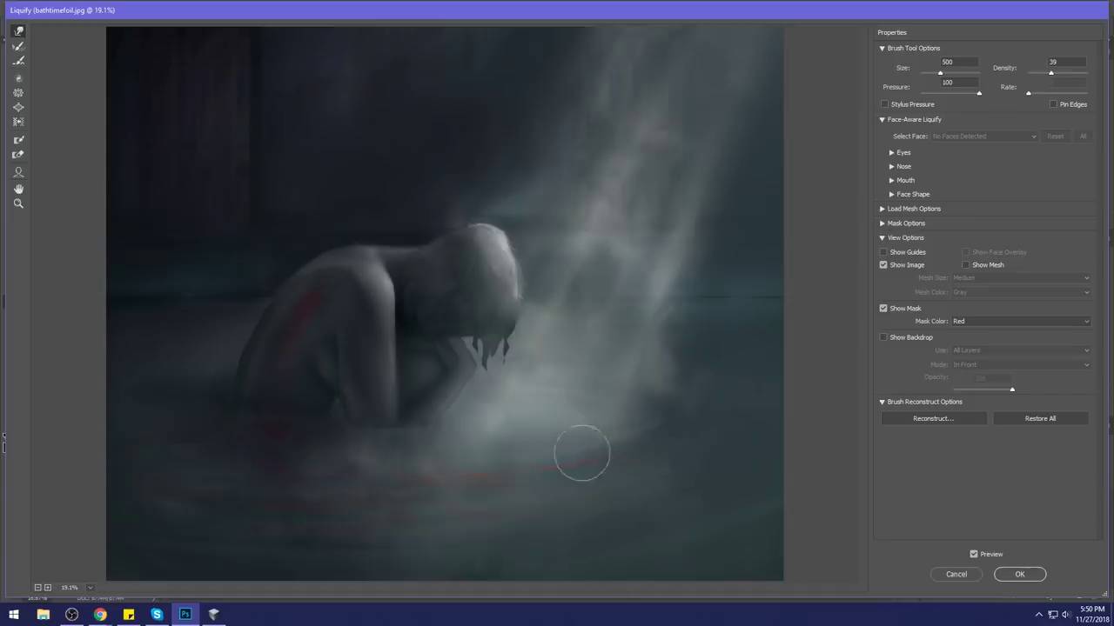
key("bracketright")
key("bracketright")
key("bracketright")
key("bracketright")
key("bracketleft")
key("bracketleft")
key("bracketleft")
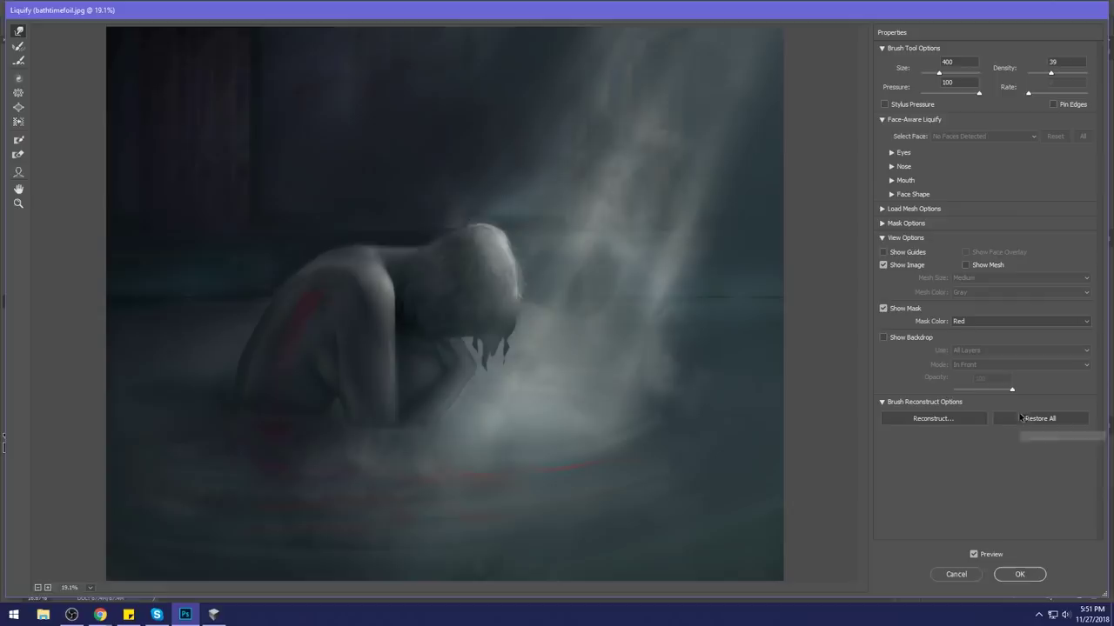
left_click(1020, 574)
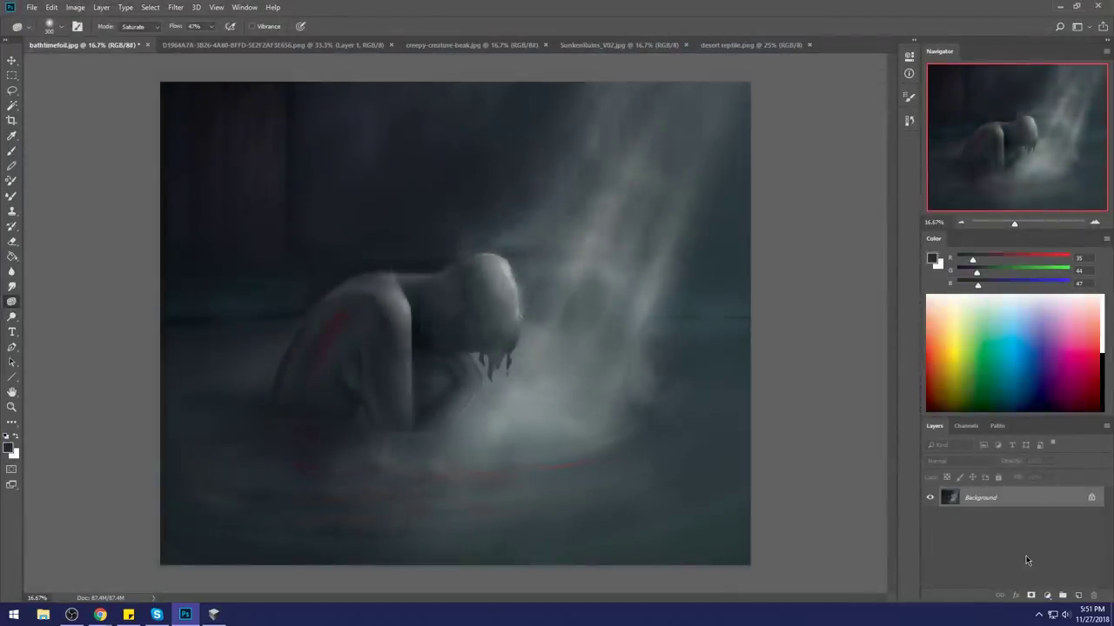
Step: Smudge the edge of the mist on the water beside the ripple with the 90 px Smudge tool at 5% strength
left_click(12, 317)
left_click(11, 287)
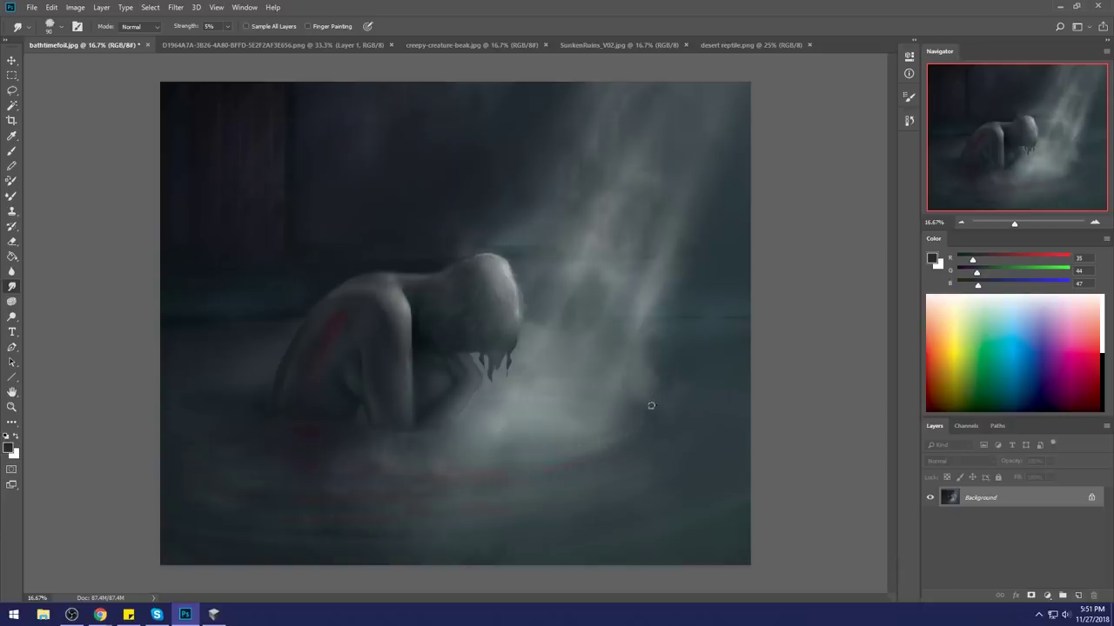
Step: Paint sampled darks (R 25, G 33, B 38; R 8, G 16, B 19) into the shadow beneath the neck and smudge them at 5% strength
key("b")
left_click(420, 324, "alt")
left_click(428, 311, "alt")
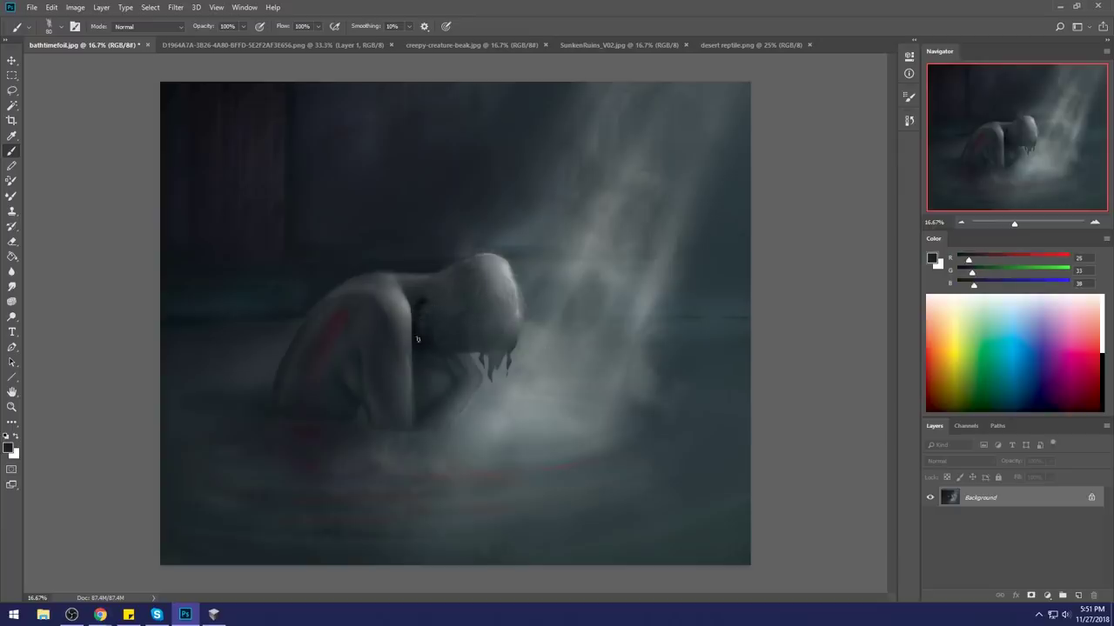
left_click(416, 303, "alt")
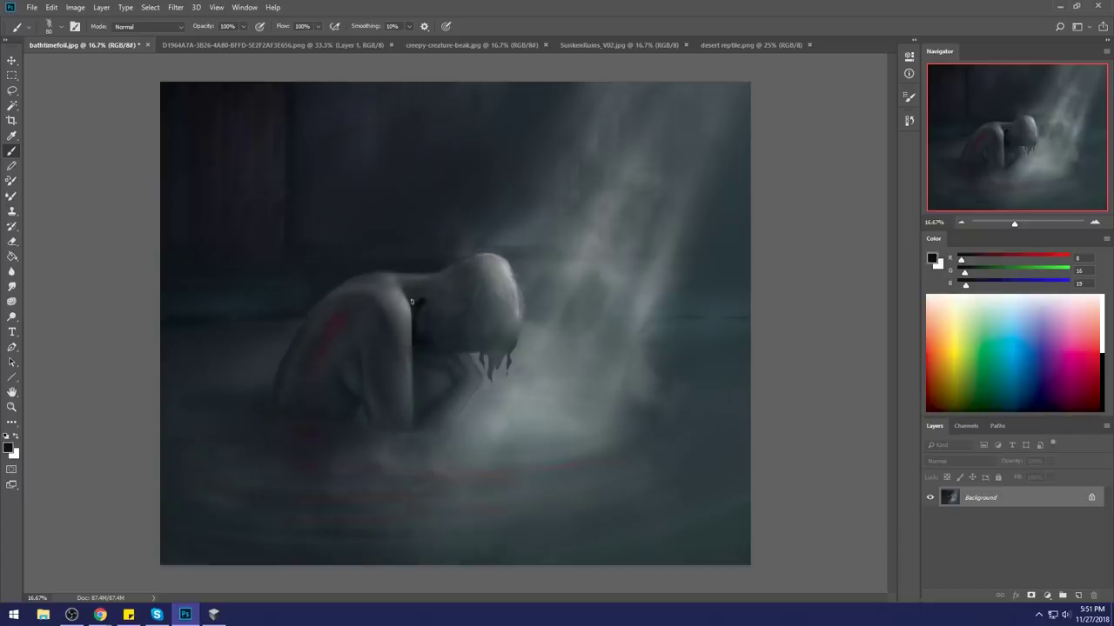
left_click(12, 287)
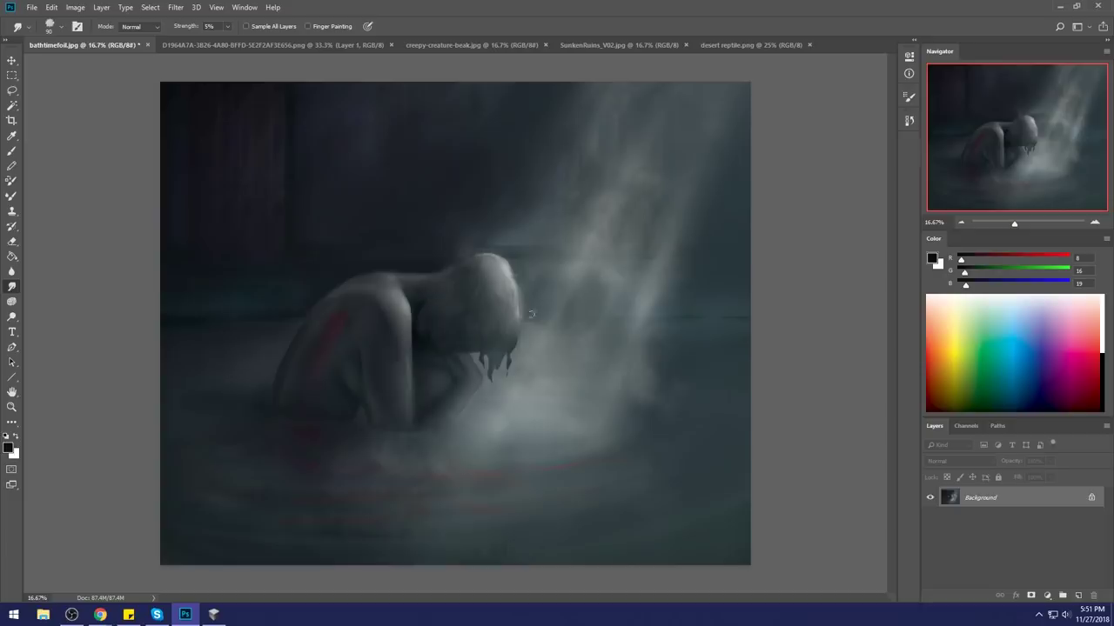
Step: Paint the face profile between the hair and arm with sampled dark (R 25, G 33, B 38) and mist grey (R 128, G 141, B 140)
key("r")
left_click_drag(585, 352, 482, 203)
key("b")
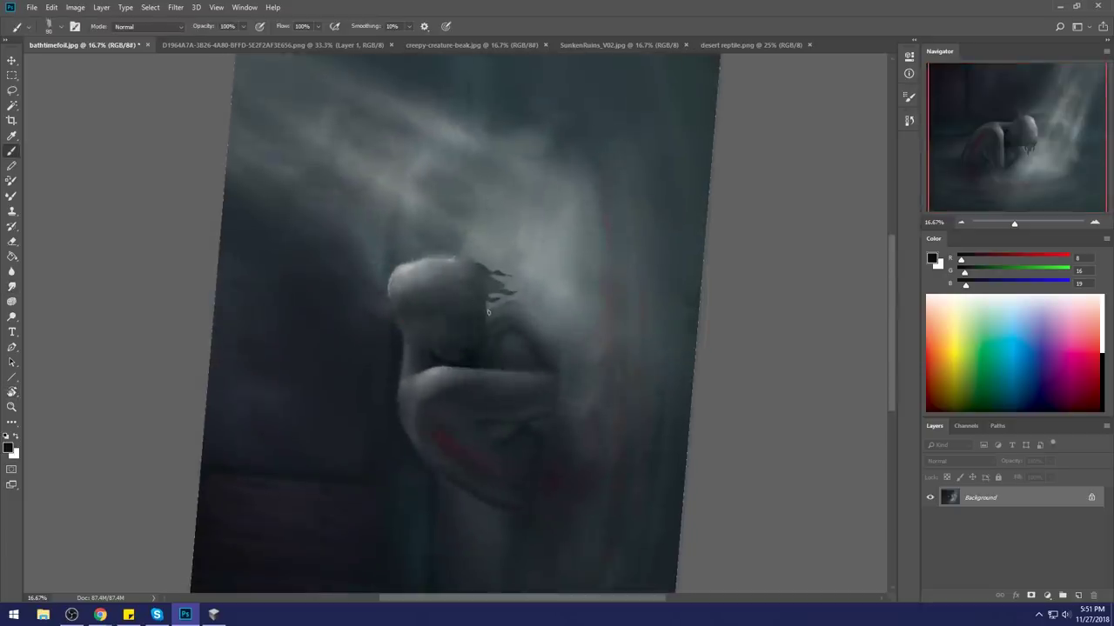
left_click(483, 305, "alt")
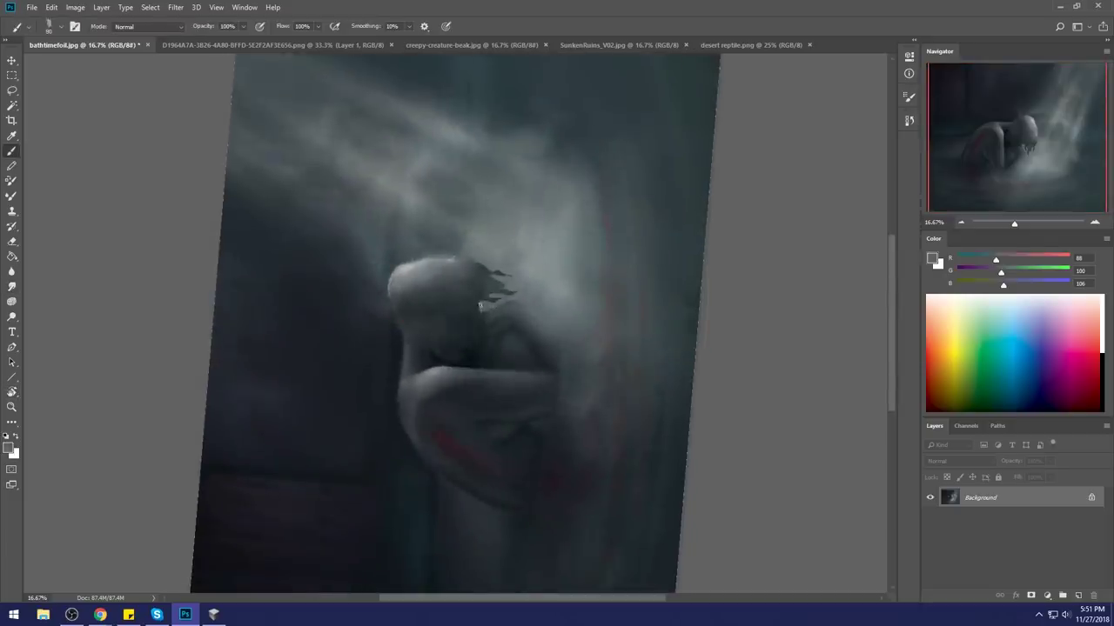
left_click(459, 355, "alt")
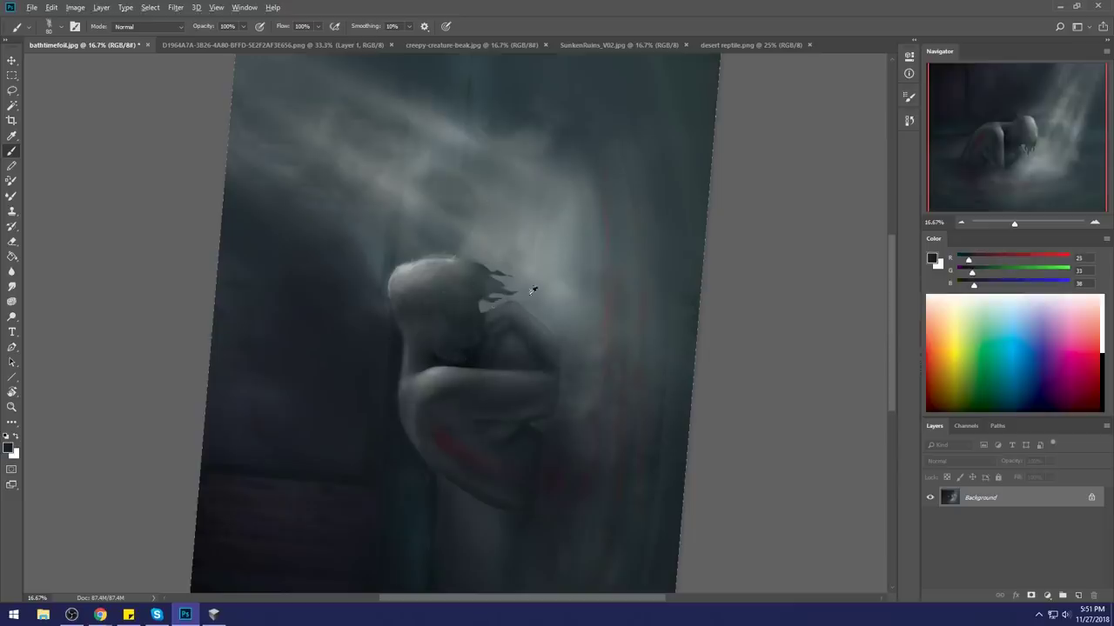
left_click(562, 287, "alt")
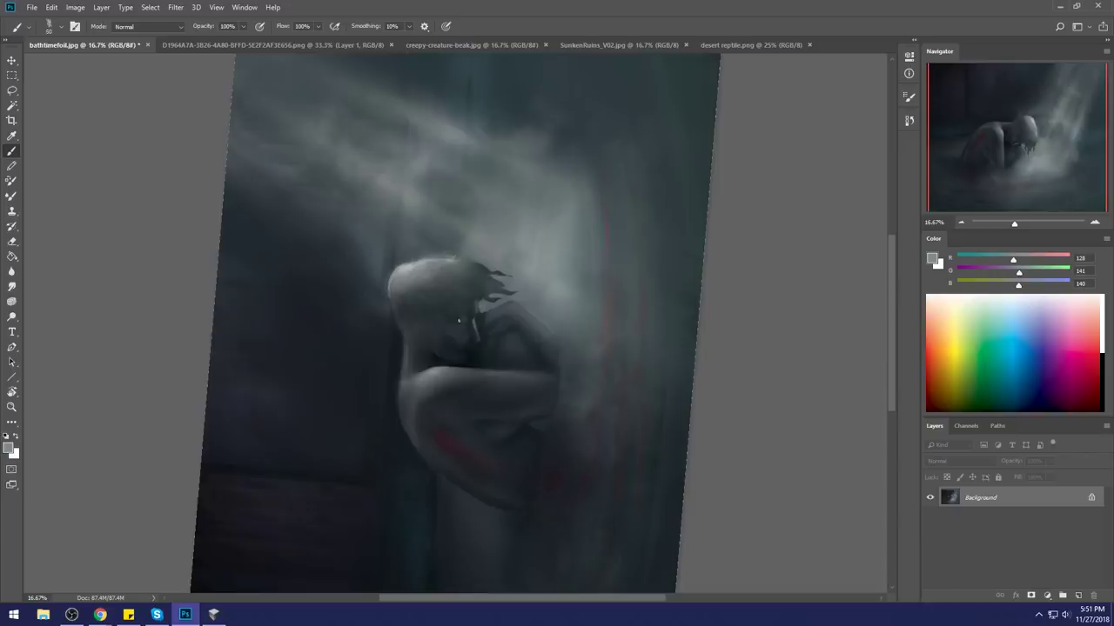
key("Escape")
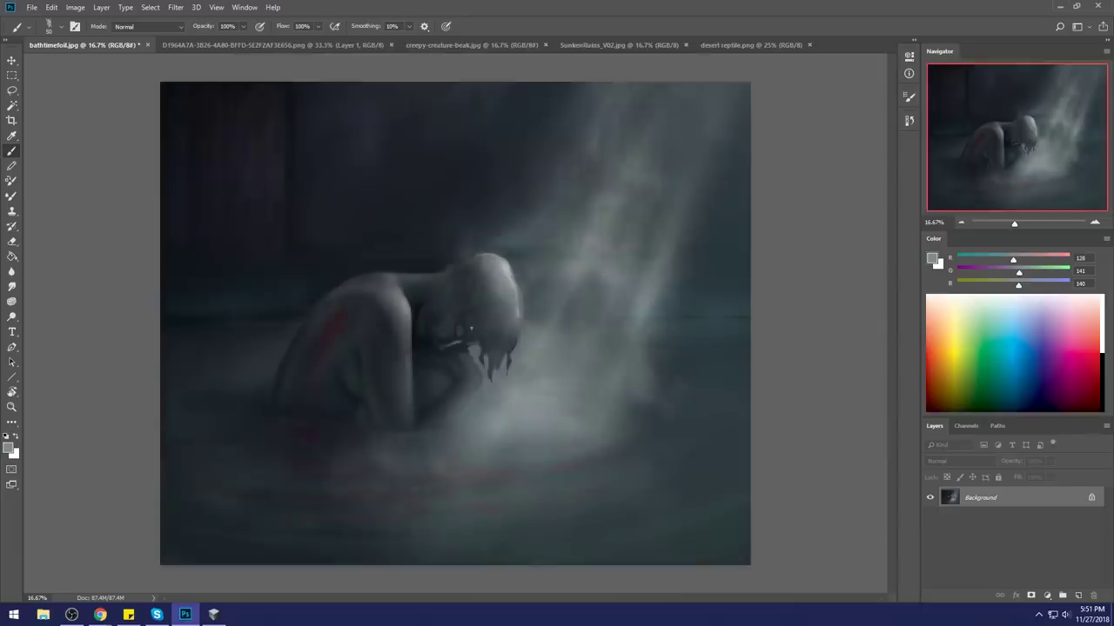
Step: Tone down the light strokes beneath the face with sampled greys (R 28, G 36, B 42; R 47, G 60, B 62; R 26, G 37, B 41)
left_click(459, 338, "alt")
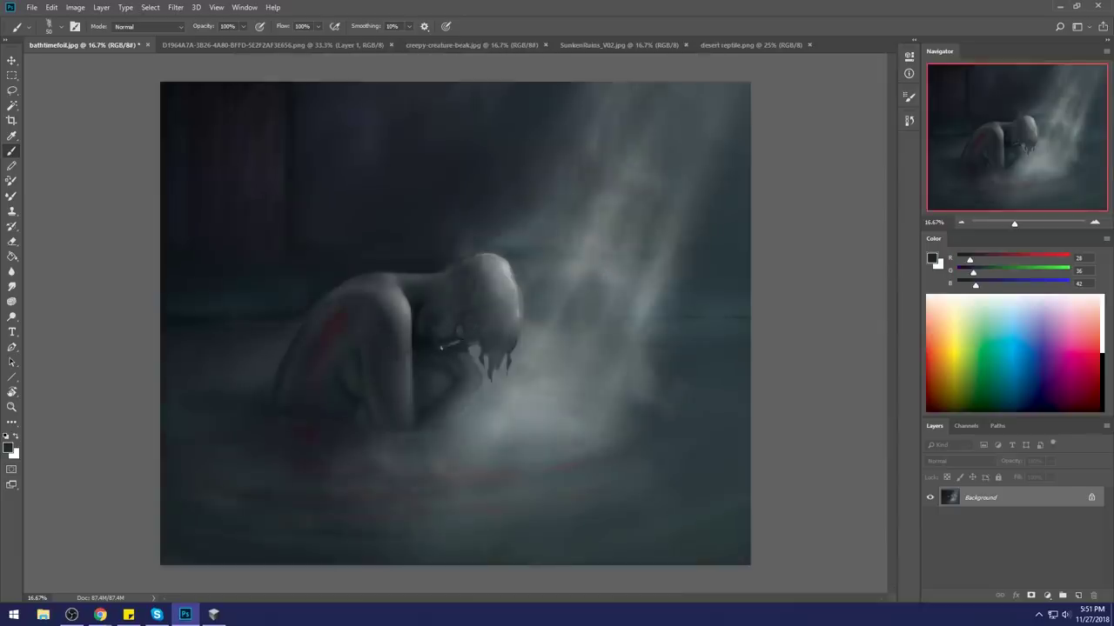
left_click(459, 331, "alt")
left_click(465, 332, "alt")
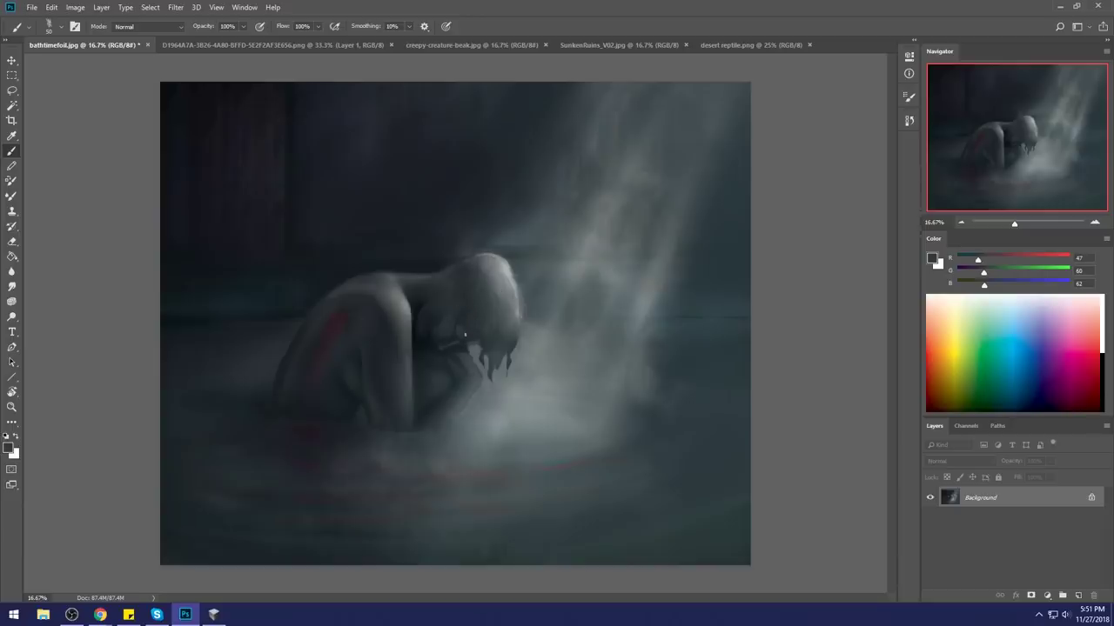
left_click(465, 332, "alt")
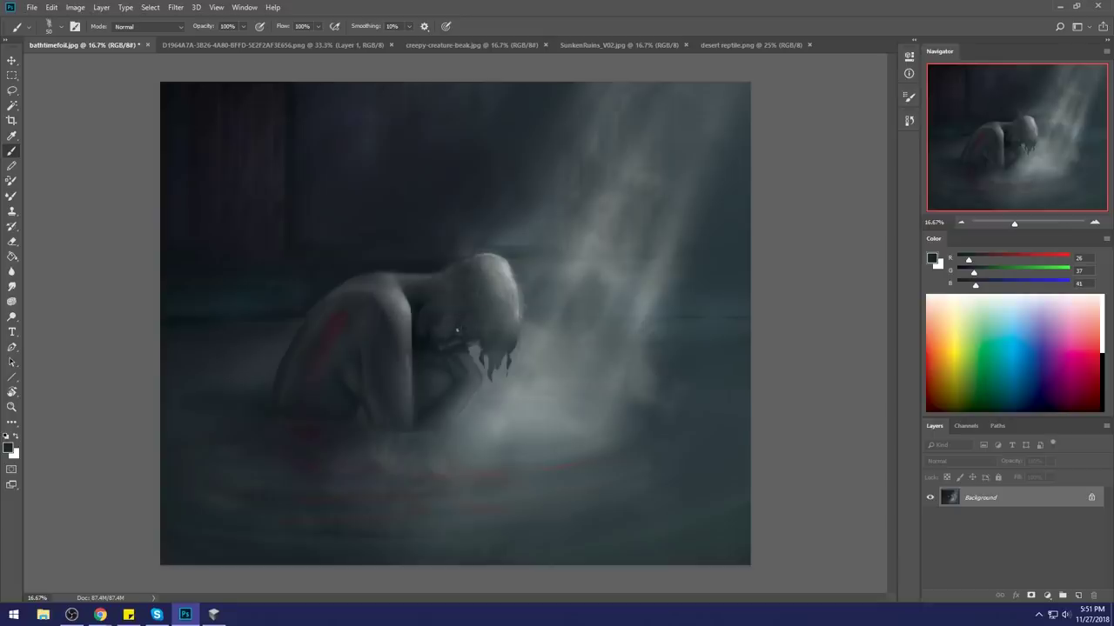
Step: Paint an ear on the side of the head with a sampled light grey and a sampled dark for its inner shadow
left_click(447, 317, "alt")
left_click(488, 273, "alt")
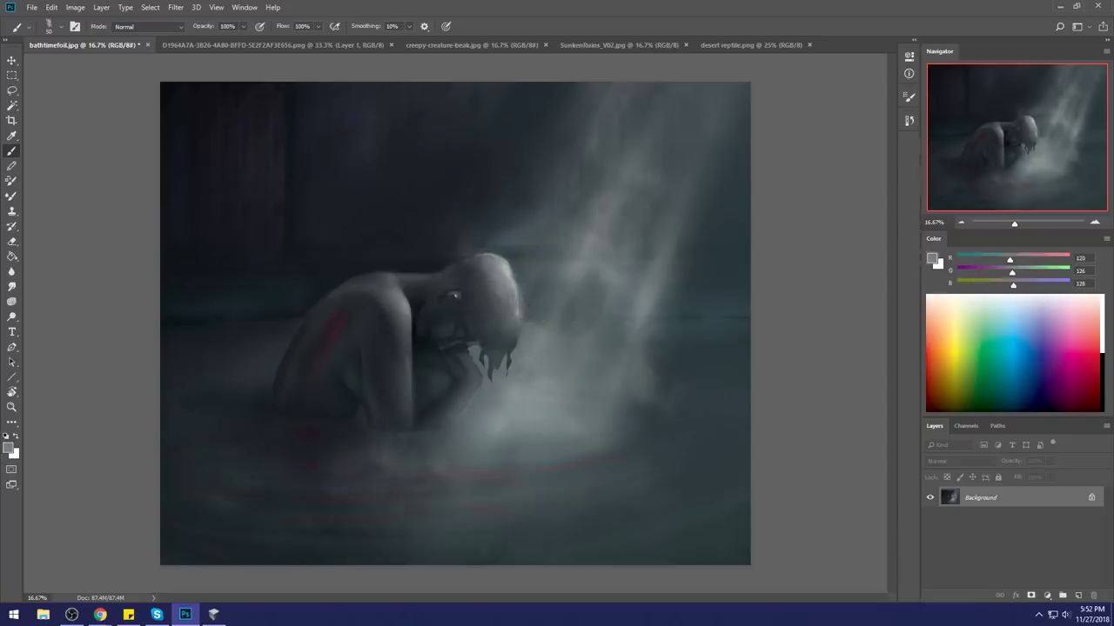
left_click(454, 299, "alt")
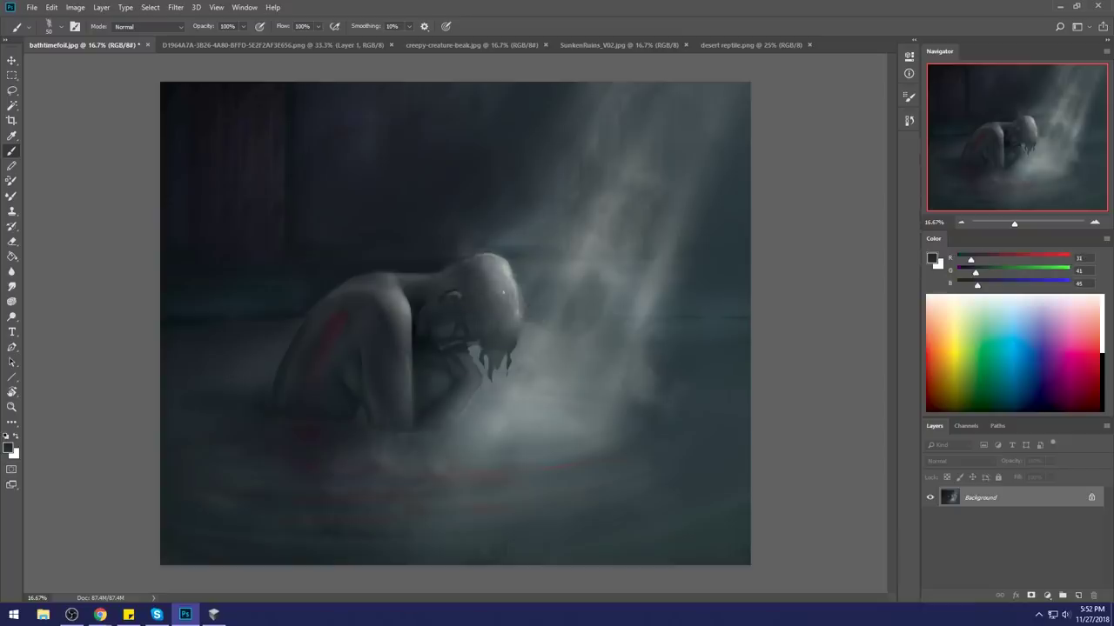
Step: Paint sampled greys (R 37, G 47, B 52; R 47, G 57, B 61) onto the cheek and face, then smudge them at 5% strength
key("ctrl+minus")
key("r")
mouse_move(505, 259)
left_mouse_down()
mouse_move(527, 256)
mouse_move(485, 261)
left_mouse_up()
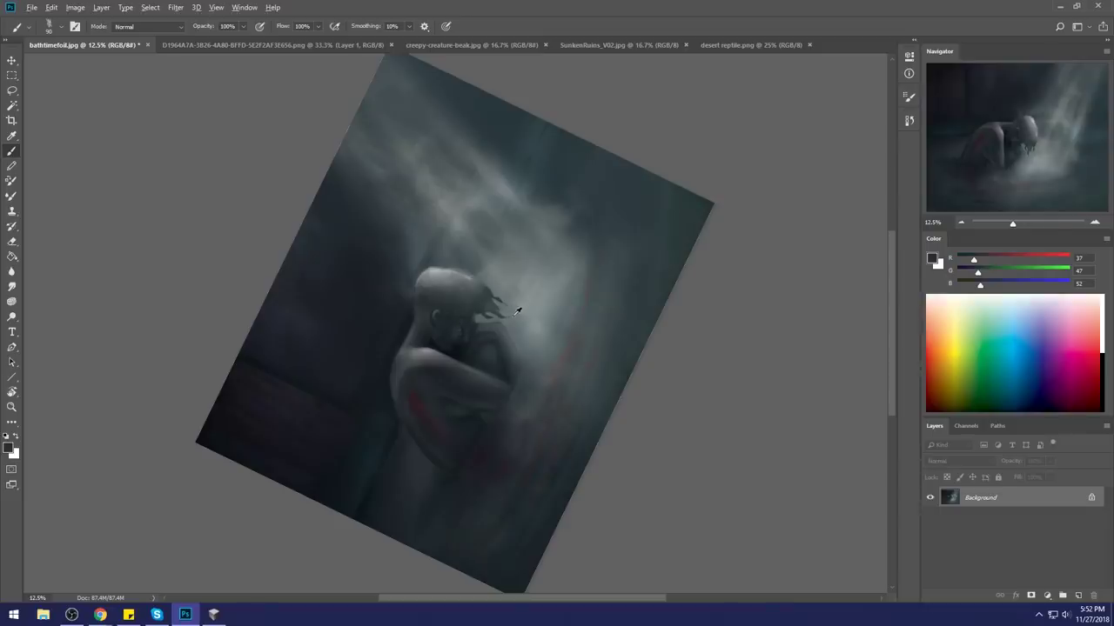
left_click(460, 325, "alt")
left_click(450, 330, "alt")
left_click(460, 331, "alt")
left_click(12, 287)
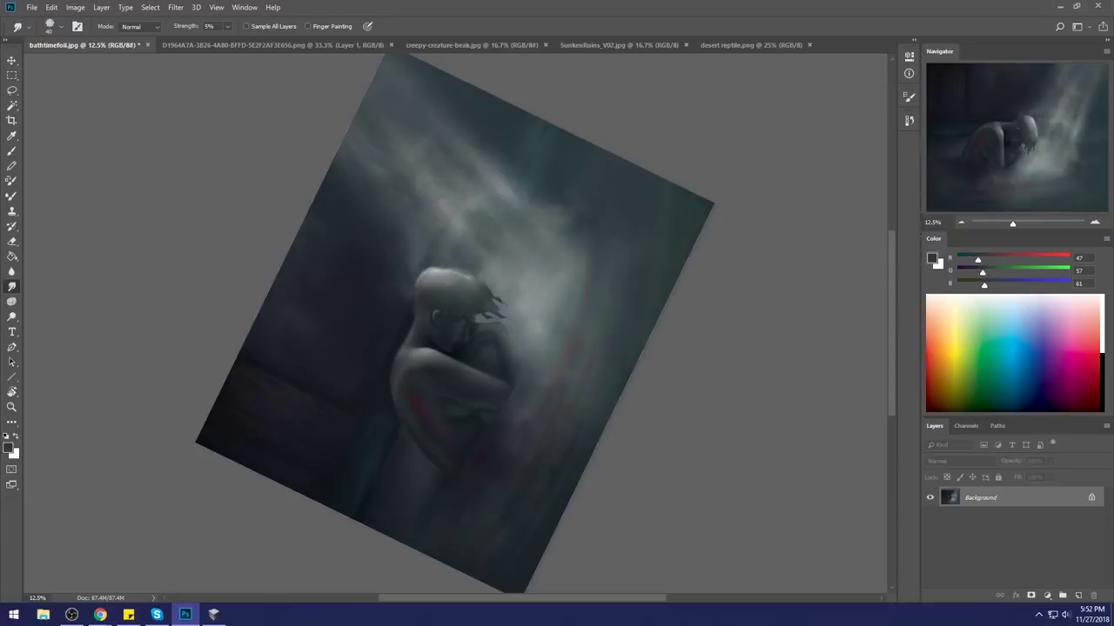
Step: Paint sampled dark (R 32, G 42, B 46) around the jaw and soften the ear with the 40 px Smudge tool at 5% strength
key("b")
left_click(447, 341, "alt")
left_click(451, 341, "alt")
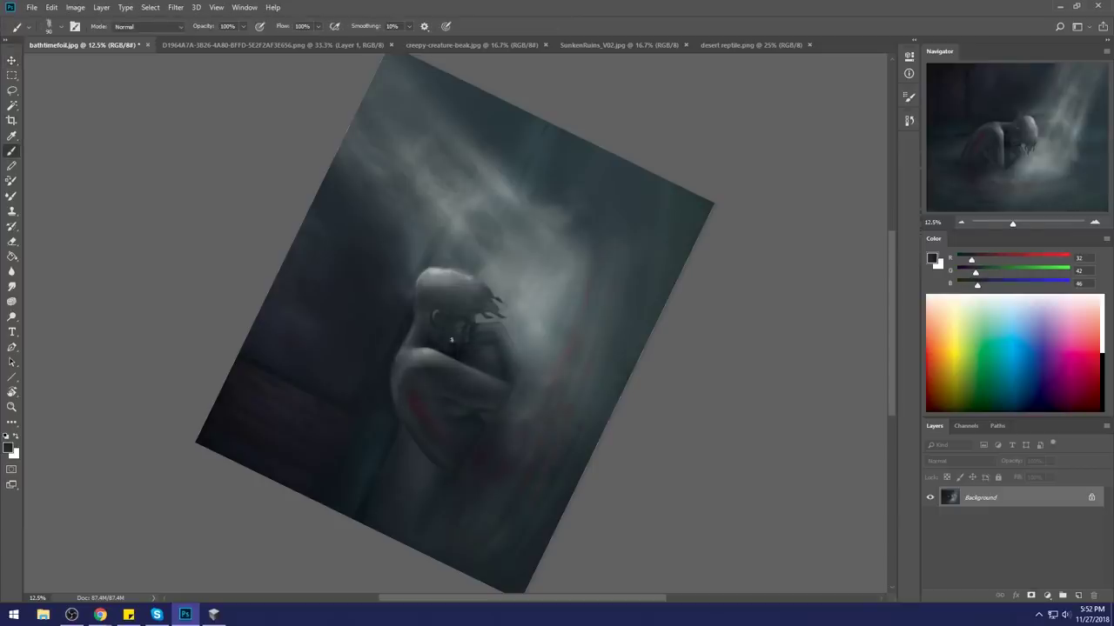
left_click(12, 286)
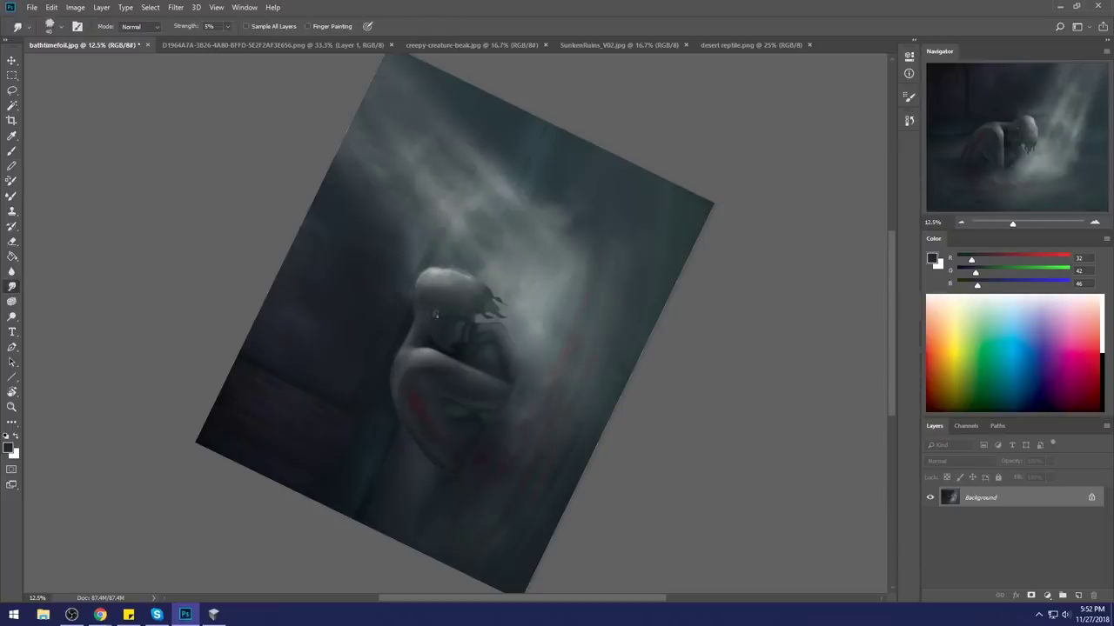
Step: Open Liquify on the painting and push the top of the head downward with an enlarged warp brush
left_click(175, 7)
left_click(211, 99)
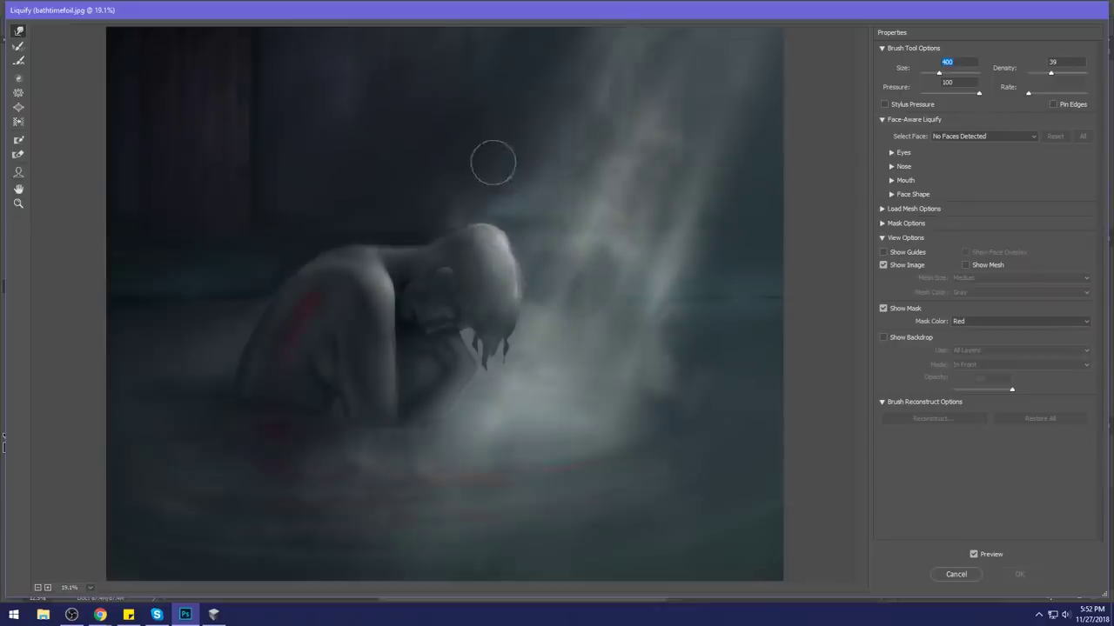
key("bracketright")
key("bracketright")
key("bracketright")
key("bracketright")
key("bracketright")
key("bracketright")
key("bracketright")
left_click_drag(497, 224, 513, 263)
Step: Refine the shape of the head and face with a 600 px warp brush and apply the Liquify changes
key("bracketleft")
key("bracketleft")
key("bracketleft")
key("bracketleft")
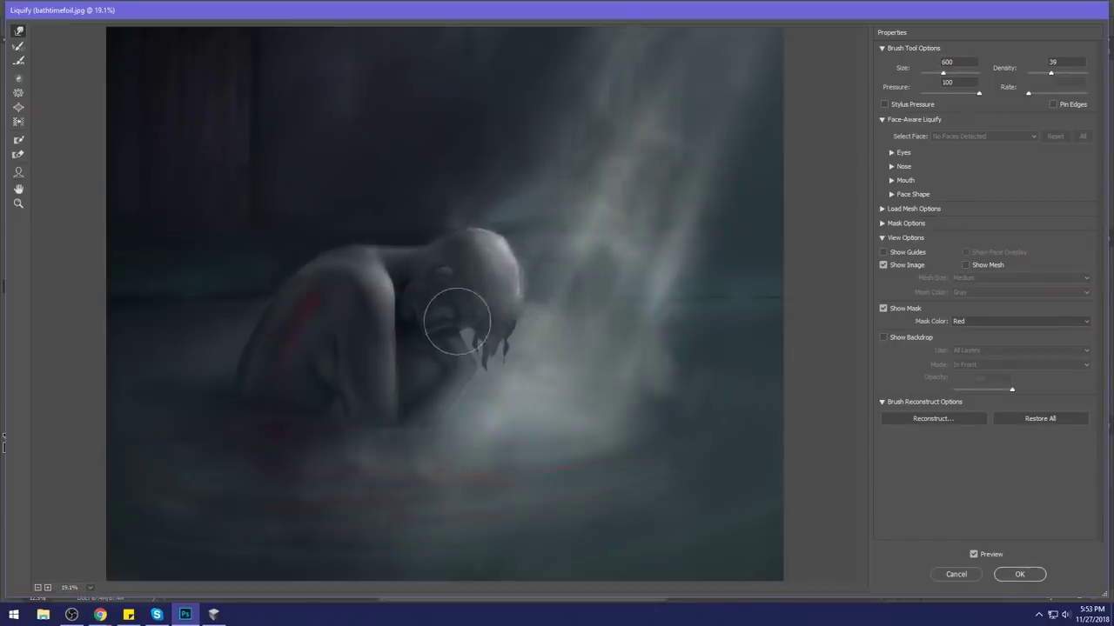
left_click(1019, 574)
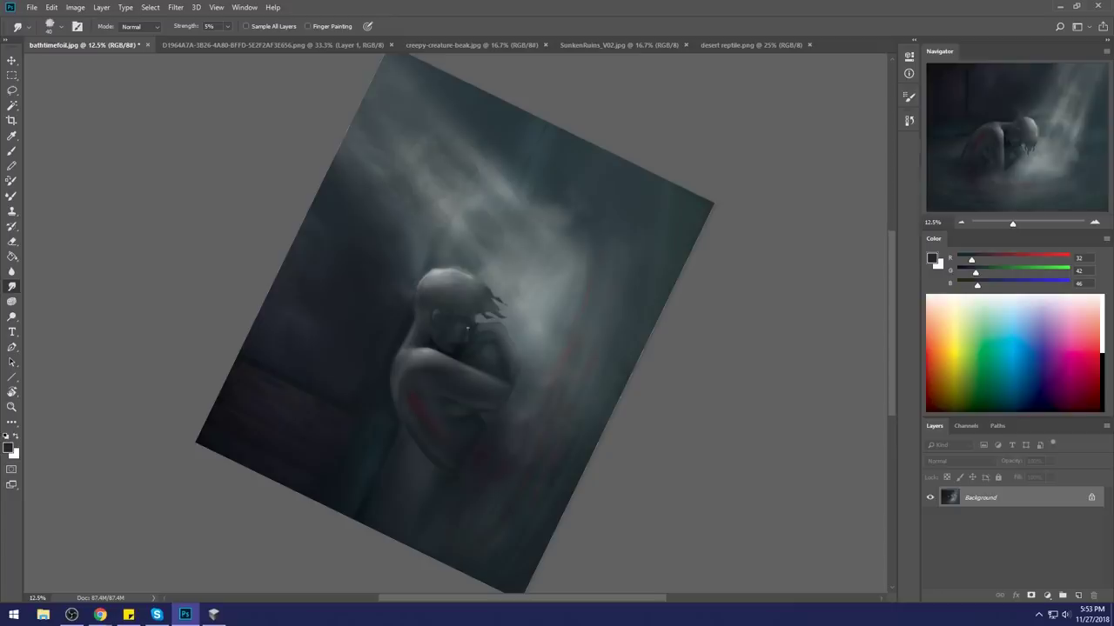
Step: Switch to PortraitStudio and delete the default head bust from the scene
left_click(213, 615)
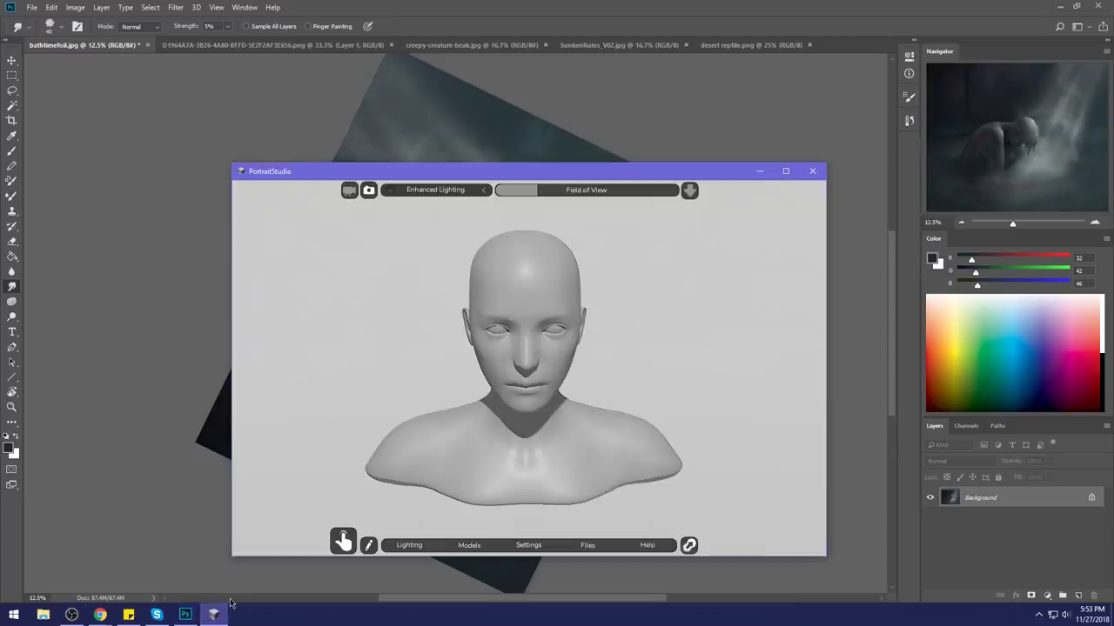
left_click(562, 380)
key("Delete")
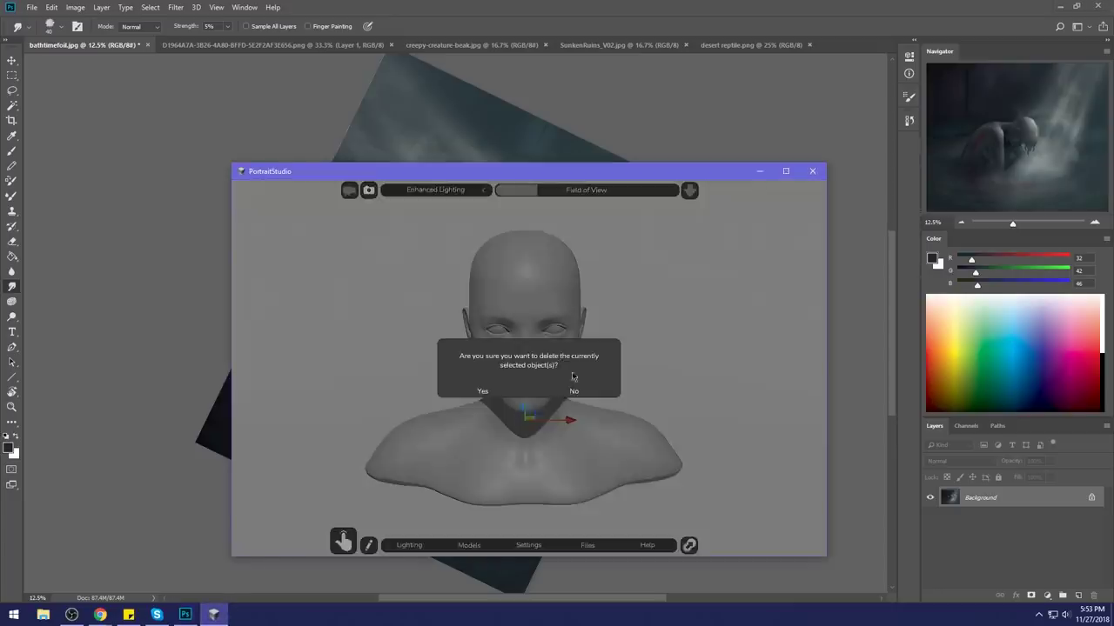
left_click(481, 392)
Step: Add the female mannequin from the Figures models and maximize the PortraitStudio window
left_click(462, 545)
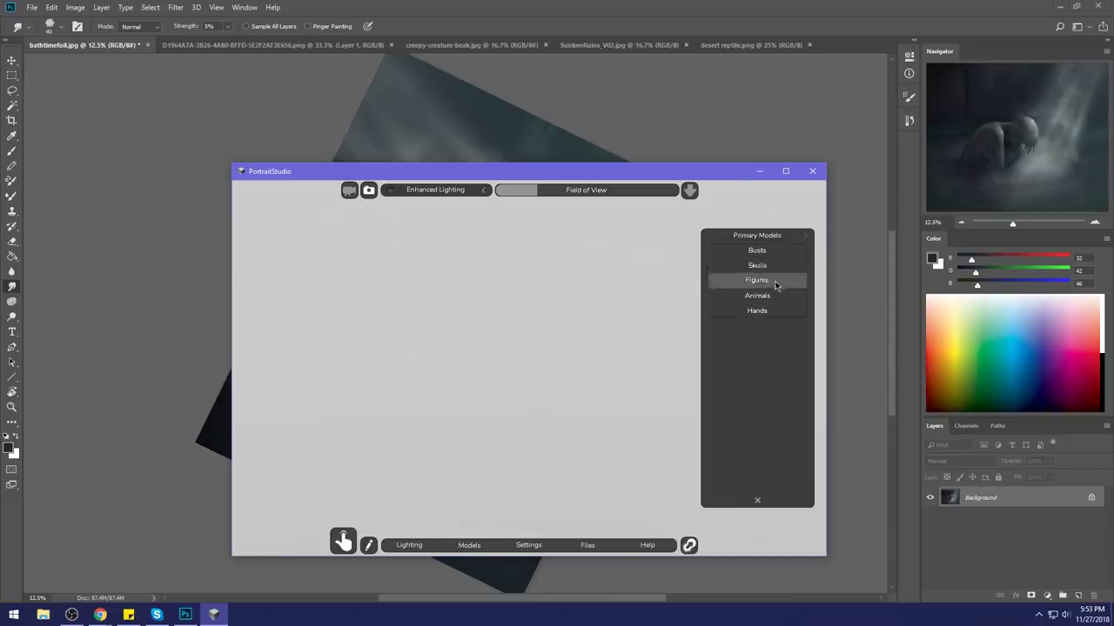
left_click(773, 281)
left_click(753, 267)
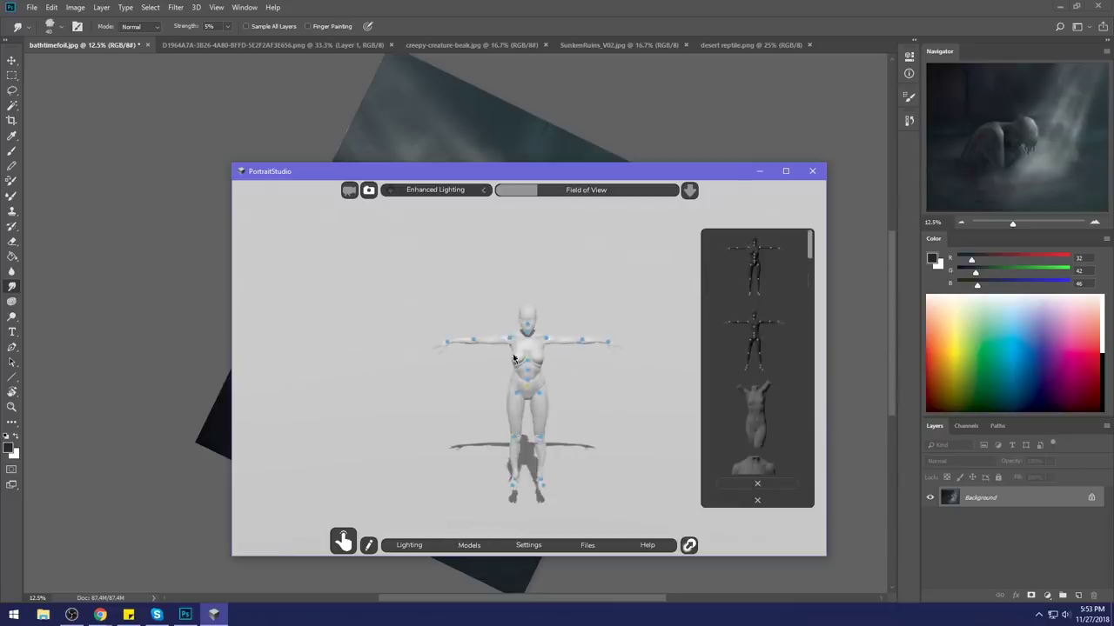
left_click(785, 170)
Step: Rotate the whole mannequin about its vertical axis into a side profile
left_click(556, 336)
left_click(556, 340)
left_click_drag(554, 355, 625, 359)
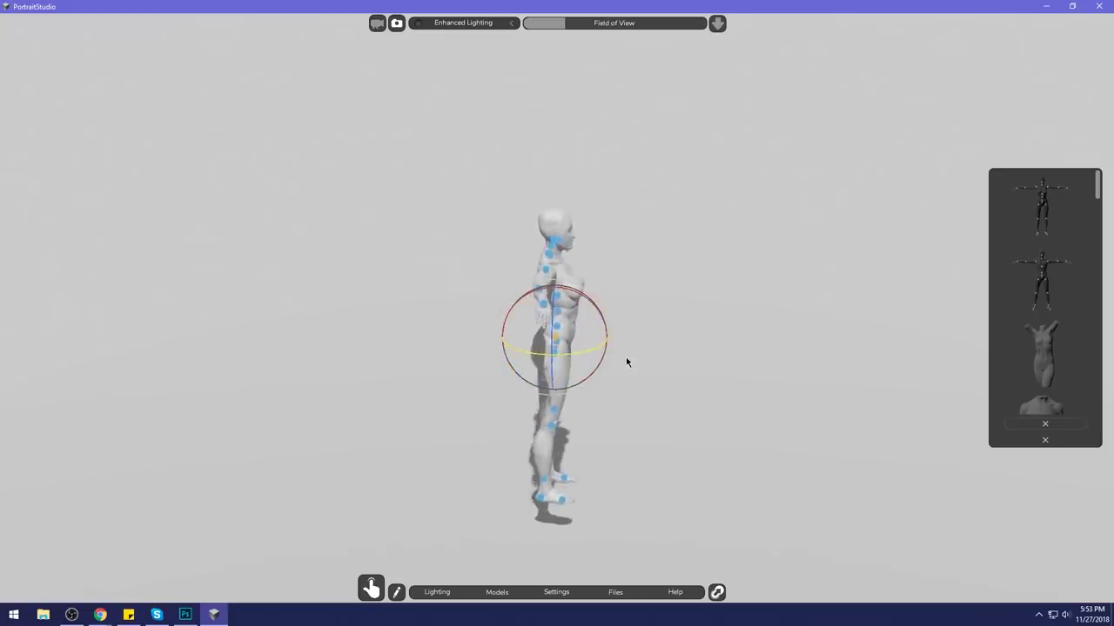
left_click(691, 280)
Step: Bend the mannequin's torso forward from the lower spine joint
left_click(557, 326)
left_click(554, 336)
left_click(557, 338)
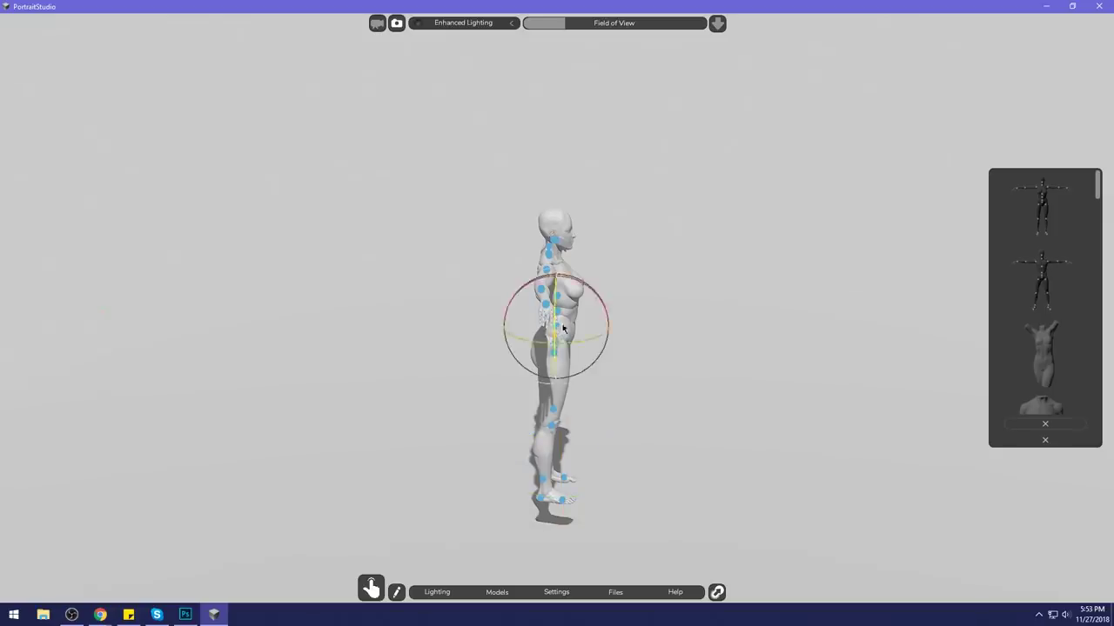
left_click_drag(599, 301, 681, 418)
Step: Swing the mannequin's arms forward at the shoulders, turning the figure to the front to reach the far arm
left_click(588, 277)
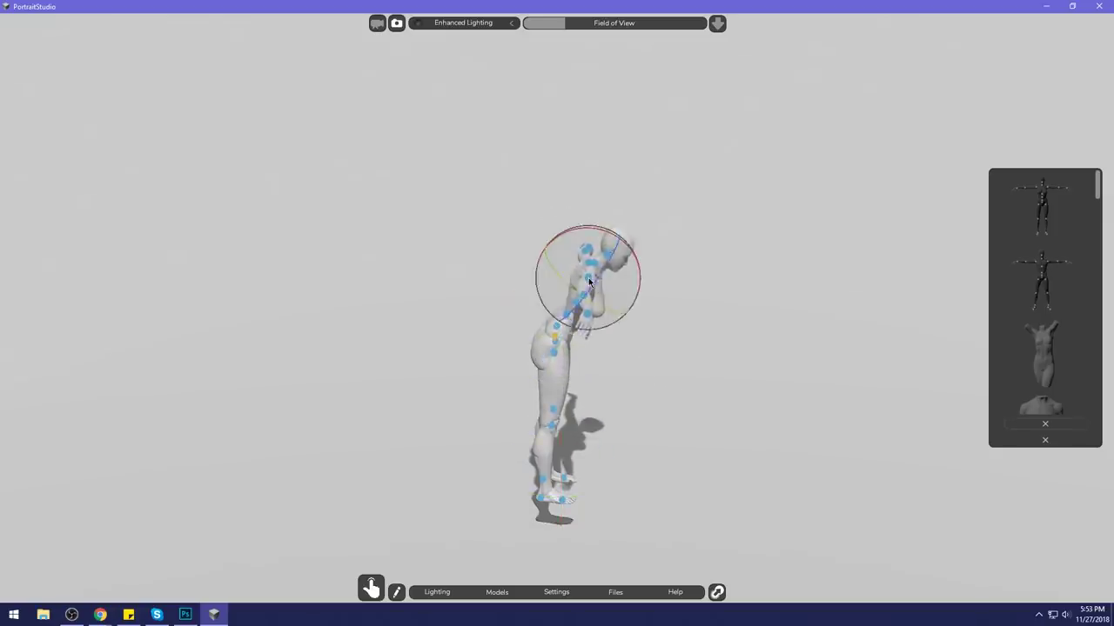
left_click_drag(569, 293, 641, 319)
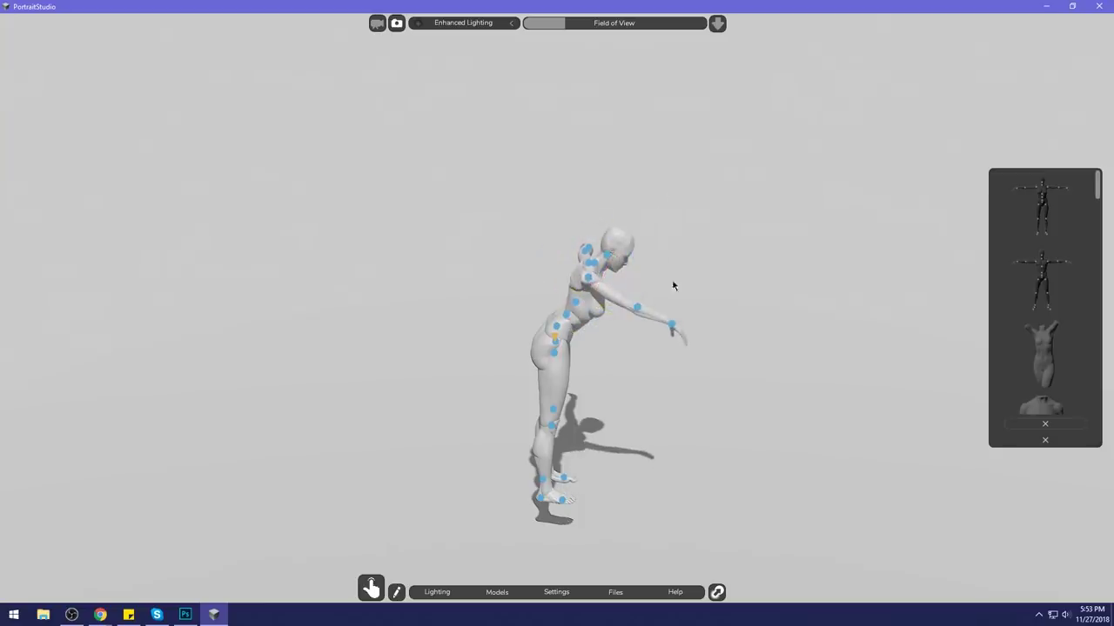
left_click(547, 336)
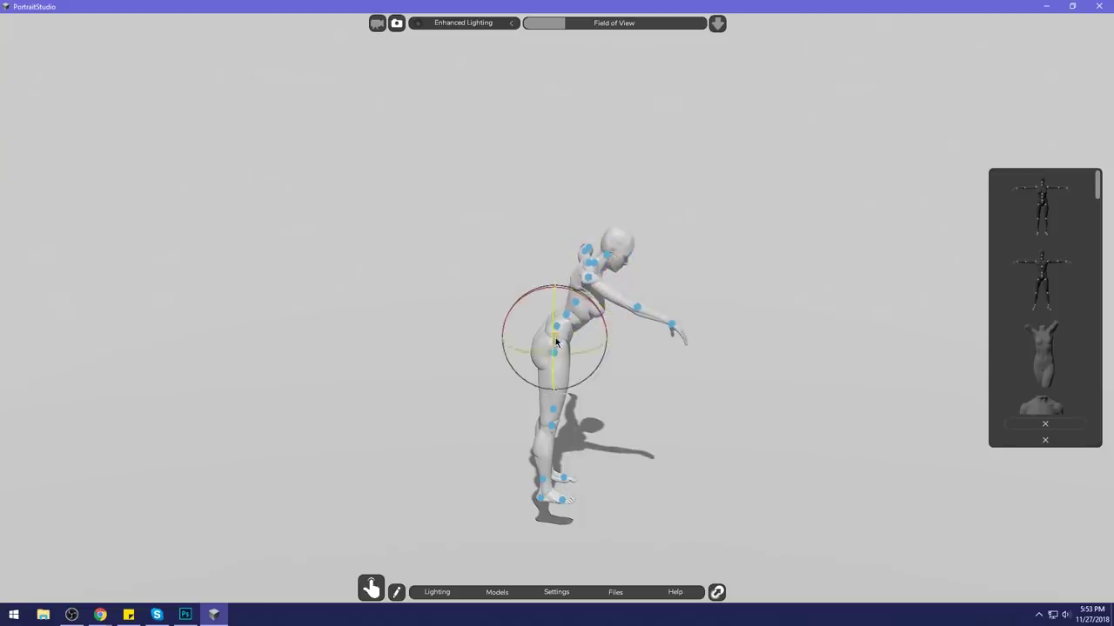
left_click_drag(587, 351, 496, 324)
left_click(579, 281)
Step: Show the on-screen view controls, adjust the camera angle and turn the mannequin back to a side profile
left_click(371, 591)
left_click(699, 296)
left_click(557, 344)
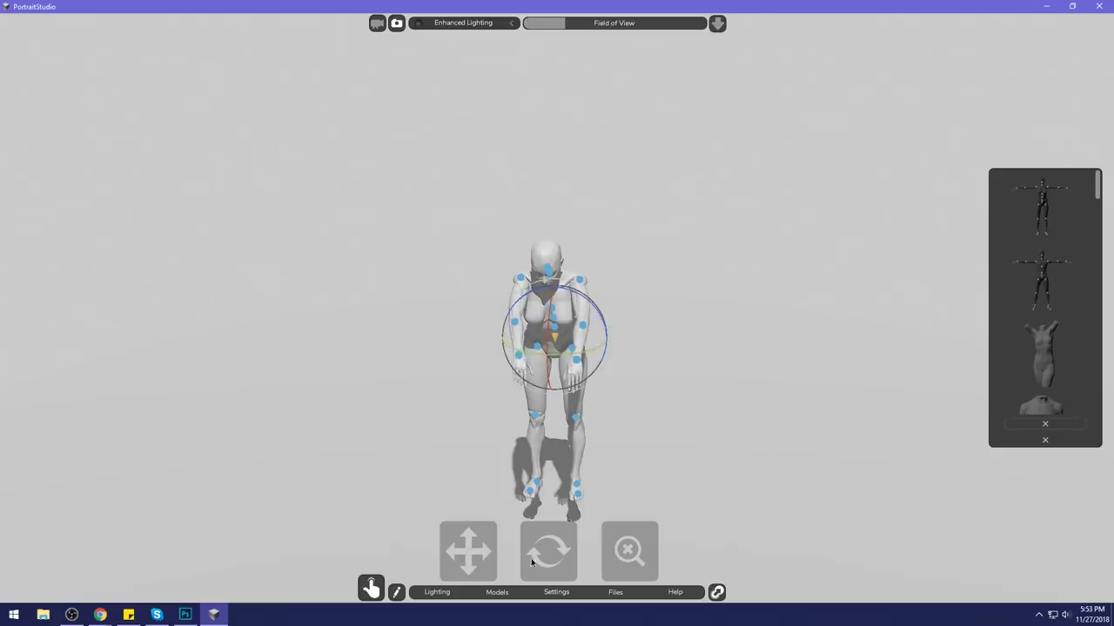
mouse_move(553, 552)
left_mouse_down()
mouse_move(683, 539)
mouse_move(662, 552)
mouse_move(548, 541)
left_mouse_up()
left_click(743, 437)
left_click(563, 329)
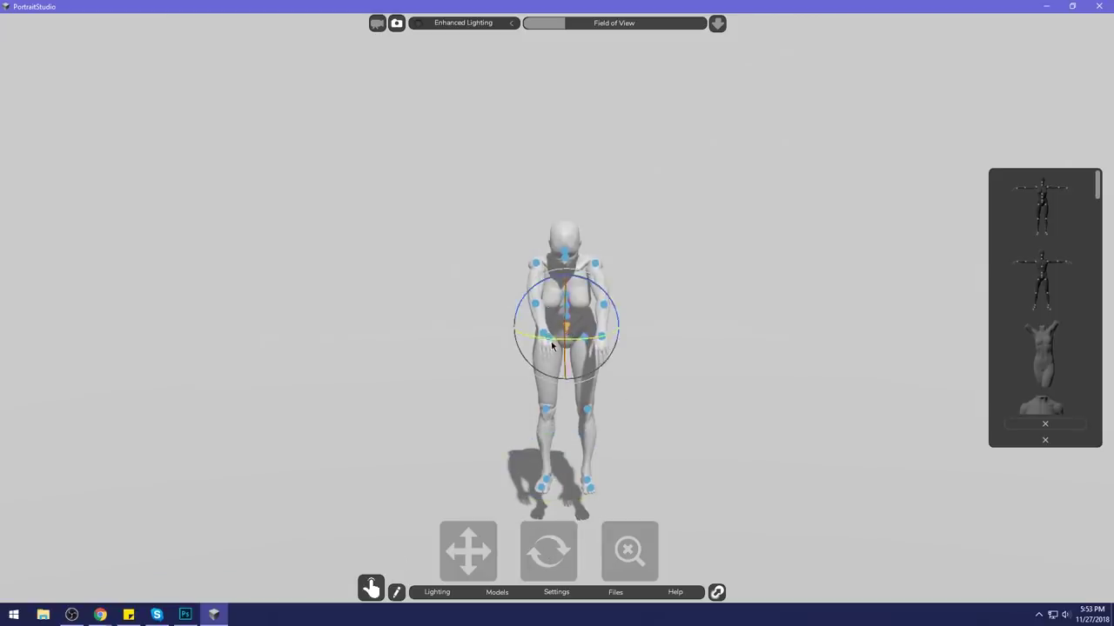
left_click_drag(564, 328, 640, 348)
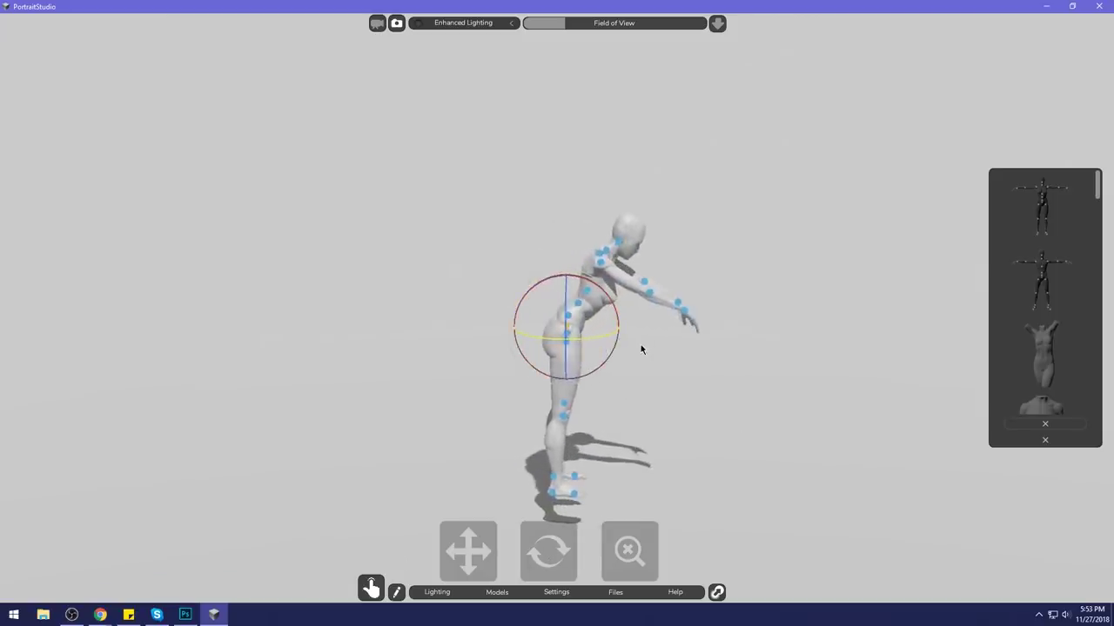
Step: Tilt the mannequin's neck and head downward so the face points toward the floor
left_click(594, 216)
left_click(612, 250)
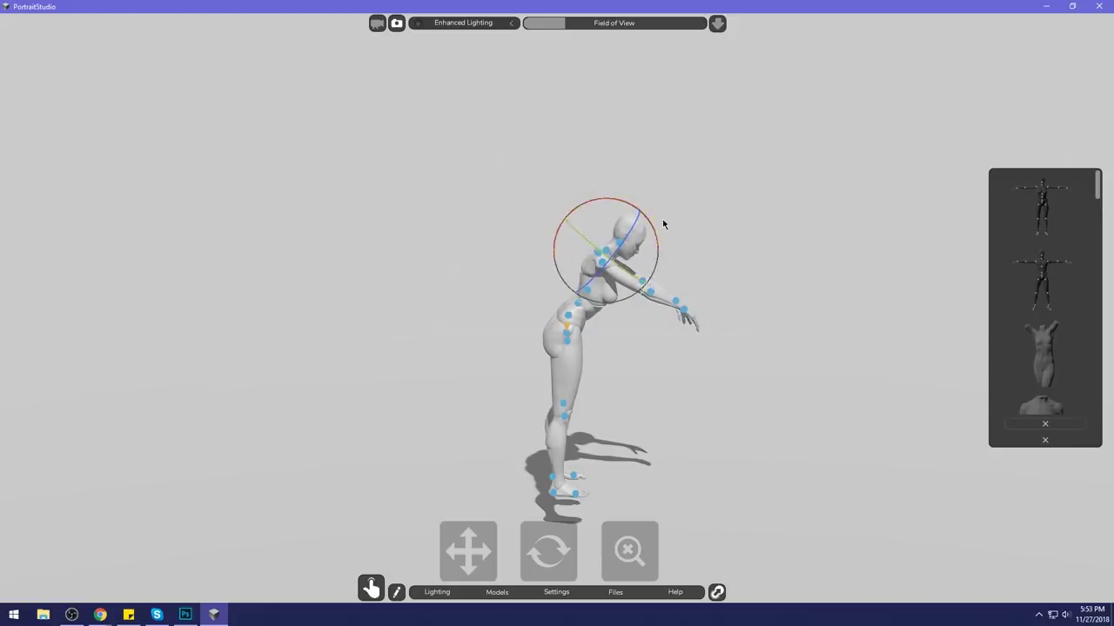
mouse_move(660, 228)
left_mouse_down()
mouse_move(670, 253)
mouse_move(668, 234)
left_mouse_up()
left_click(696, 219)
left_click(620, 250)
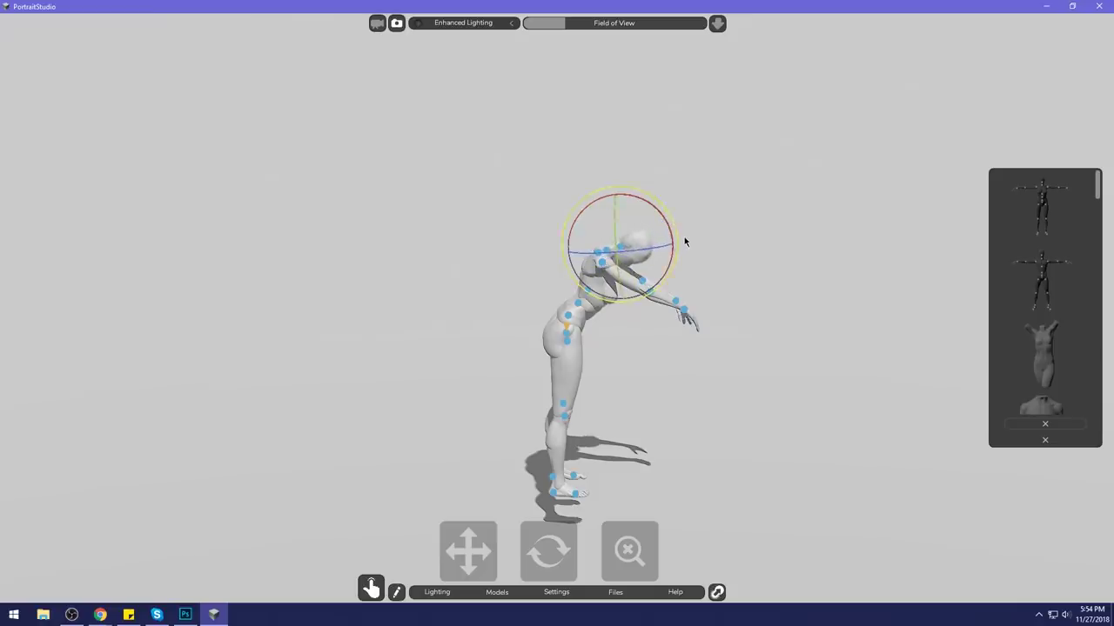
left_click(718, 210)
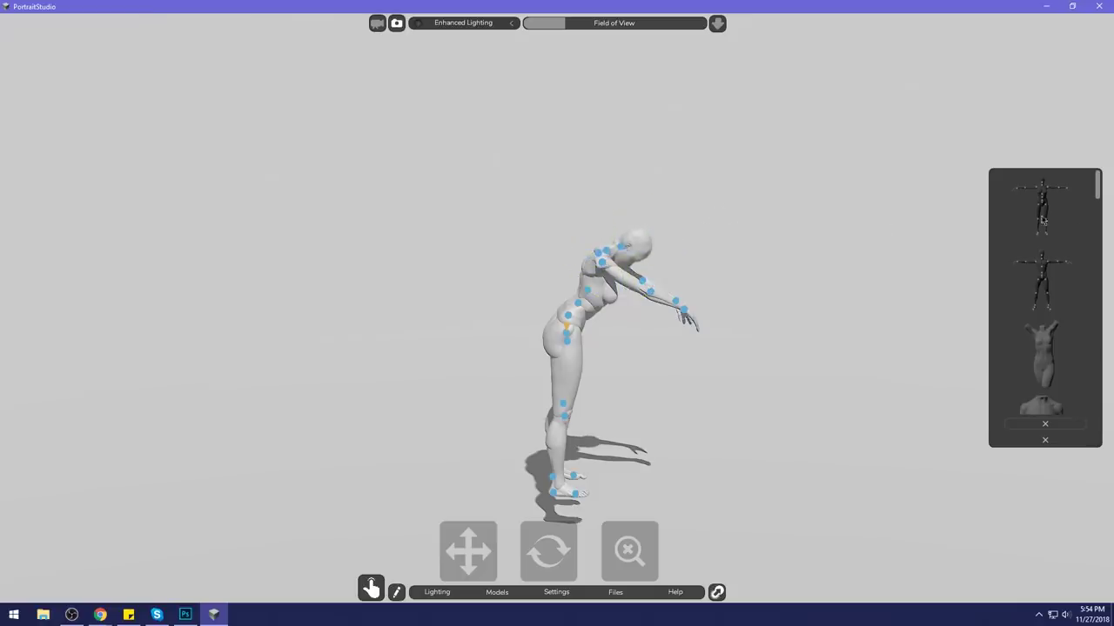
Step: Close the figure list and hide the joints of Female_mannequin_v2
left_click(1045, 424)
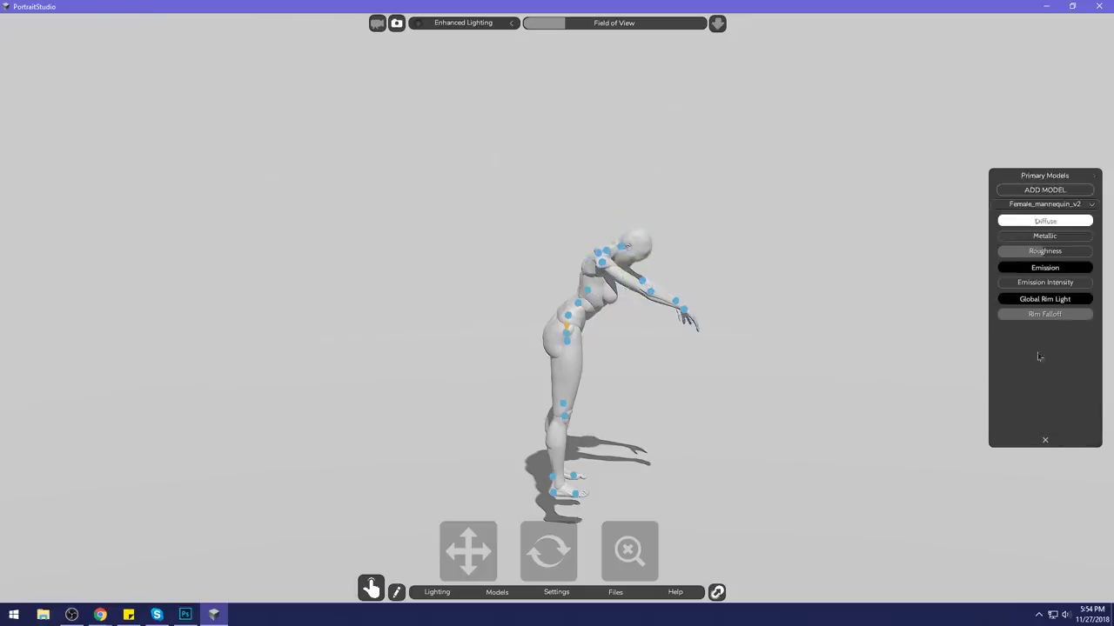
left_click(1044, 208)
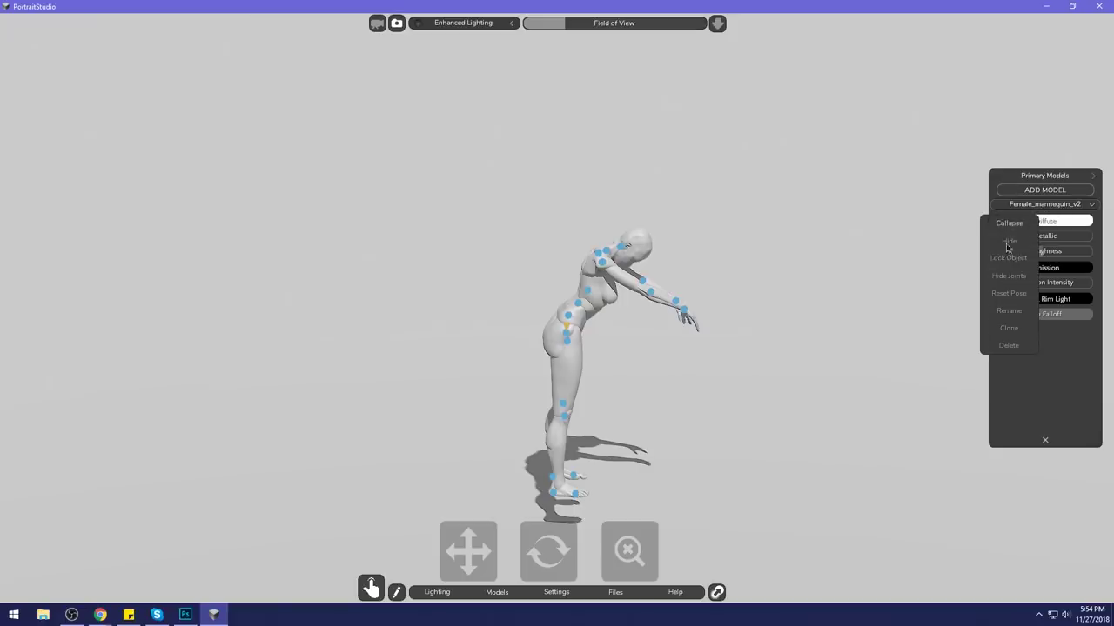
left_click(1013, 276)
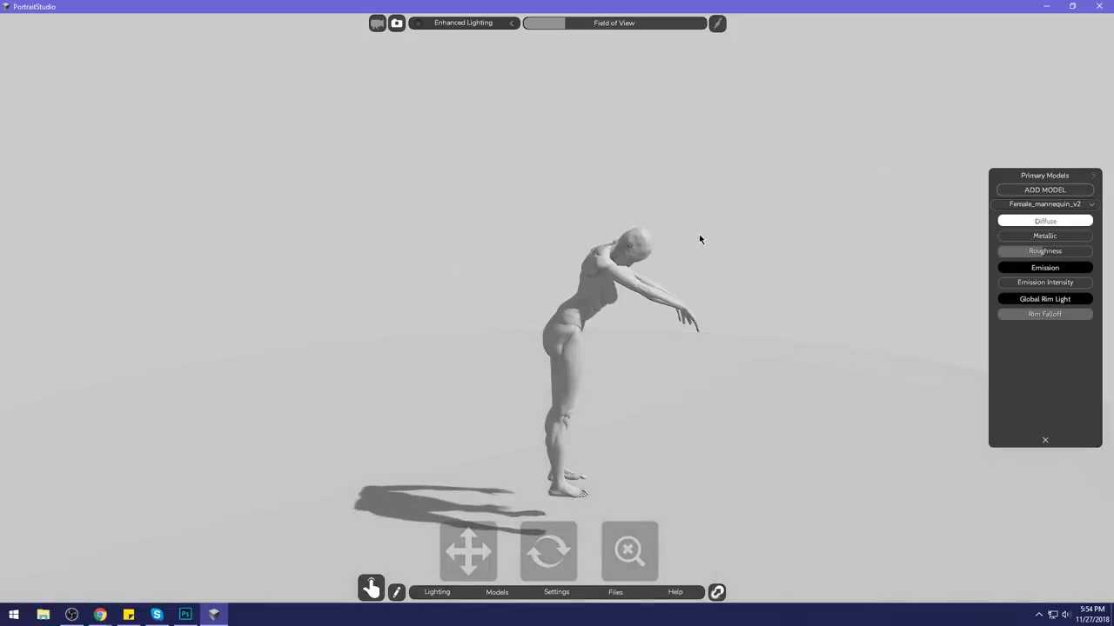
Step: Delete the ground plane beneath the mannequin's feet
left_click(578, 487)
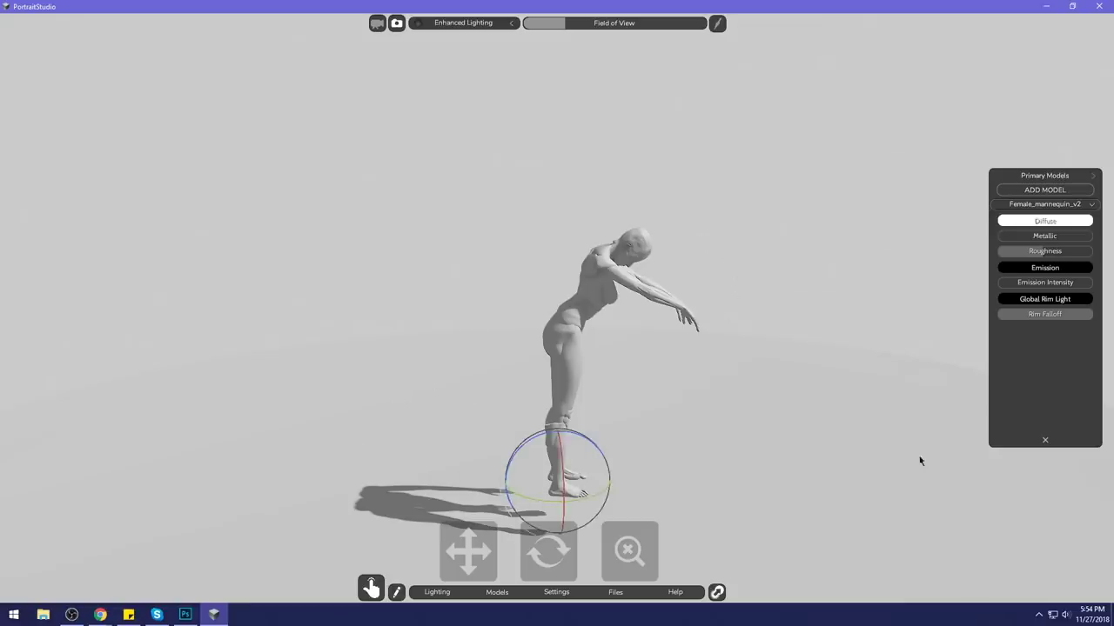
key("Delete")
left_click(525, 335)
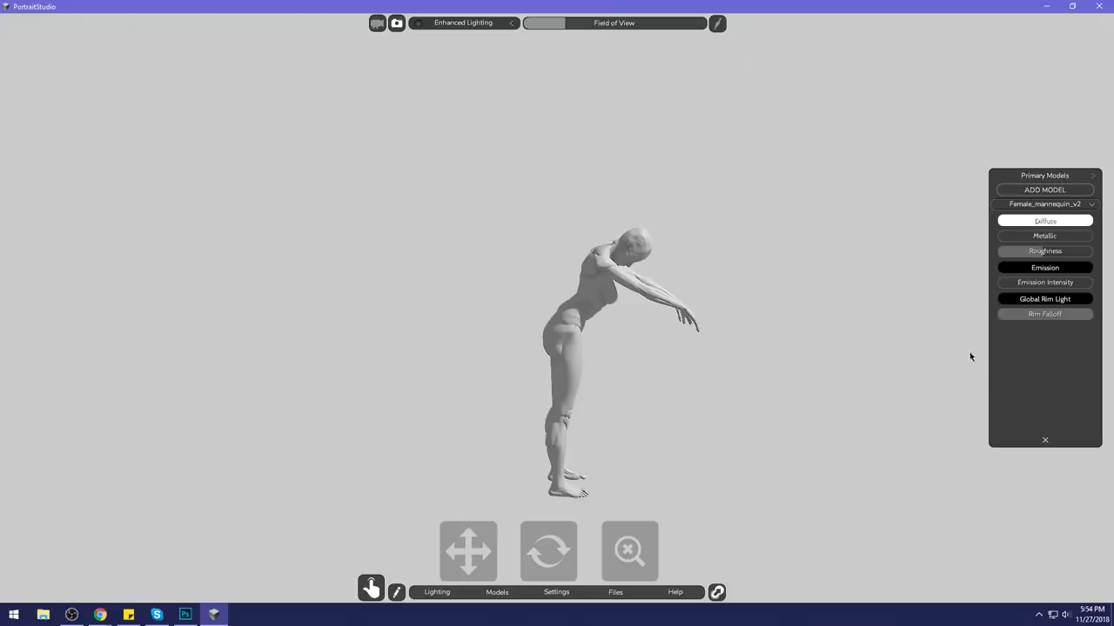
Step: Set the scene's background color to dark gray #3A3A3A in the indirect lighting settings
left_click(436, 592)
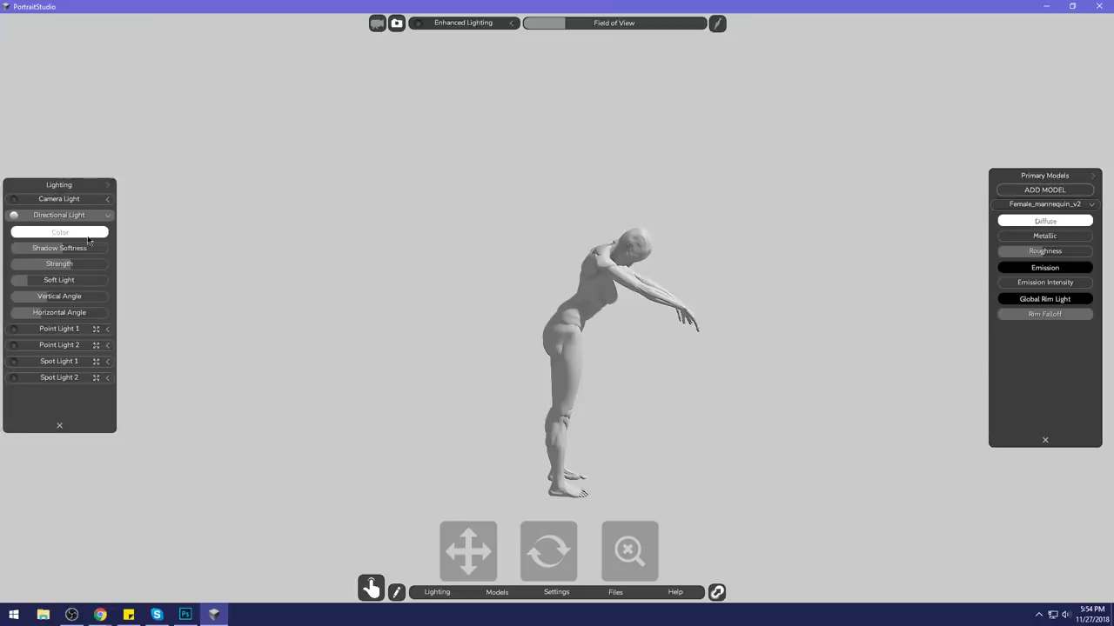
left_click(109, 186)
left_click(88, 219)
left_click_drag(494, 296, 473, 372)
left_click_drag(556, 218, 295, 219)
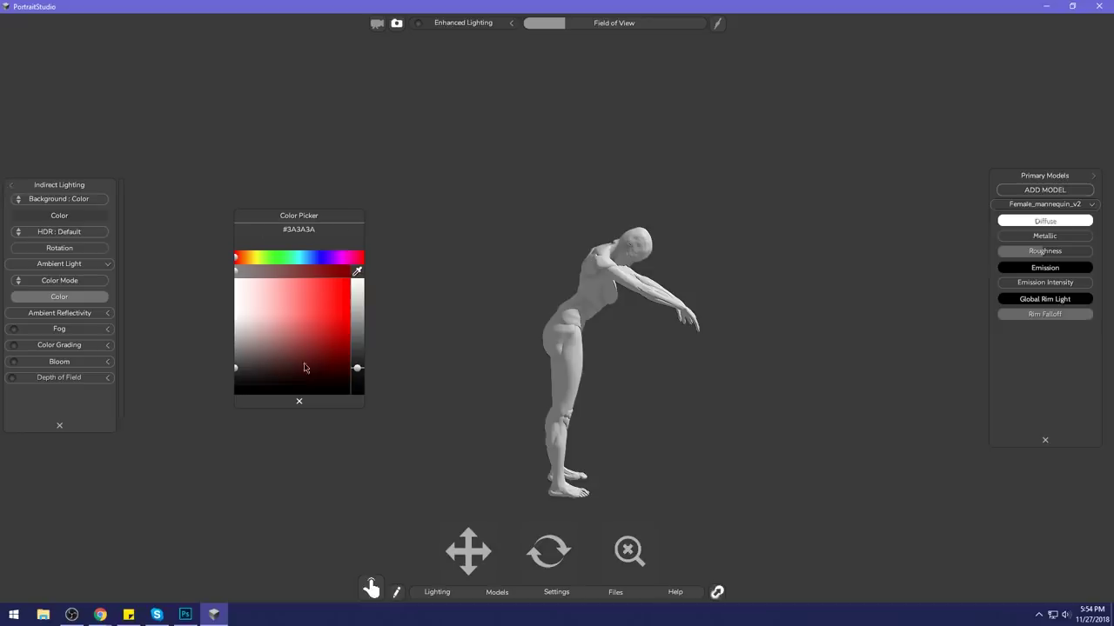
left_click(299, 401)
left_click(1059, 191)
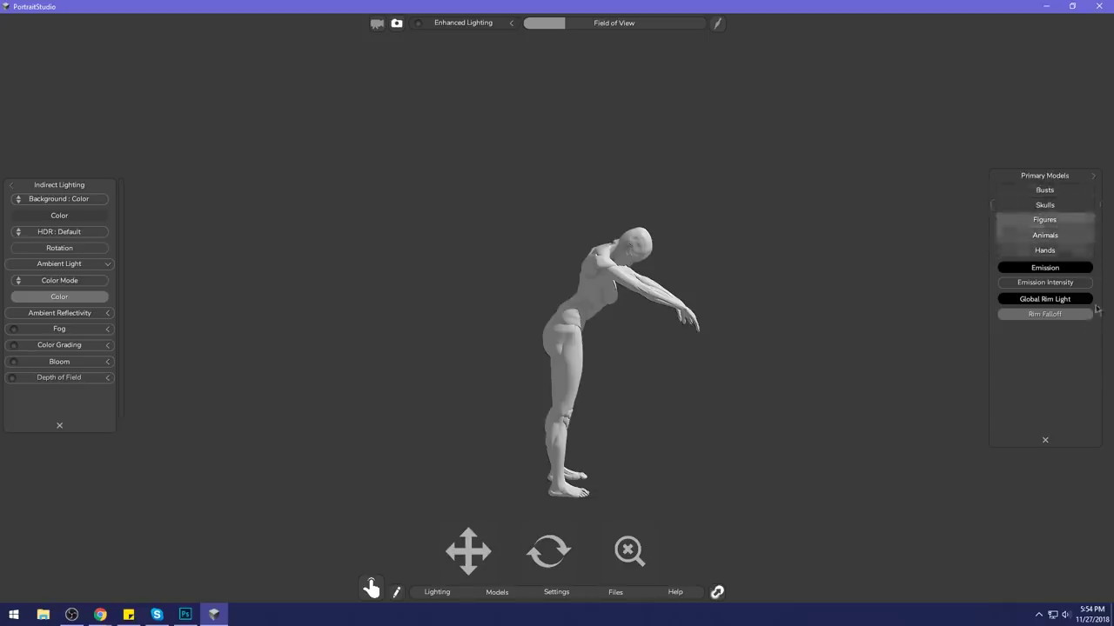
left_click(1061, 220)
left_click(1047, 438)
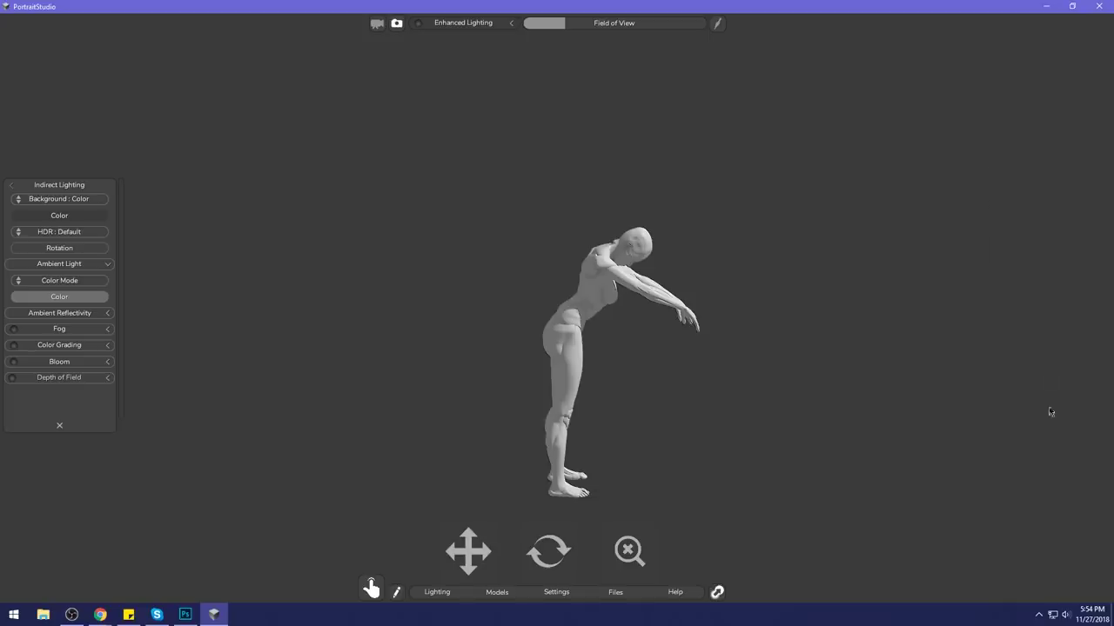
Step: Browse the secondary models and add a cube from the basic shapes to the scene
left_click(497, 595)
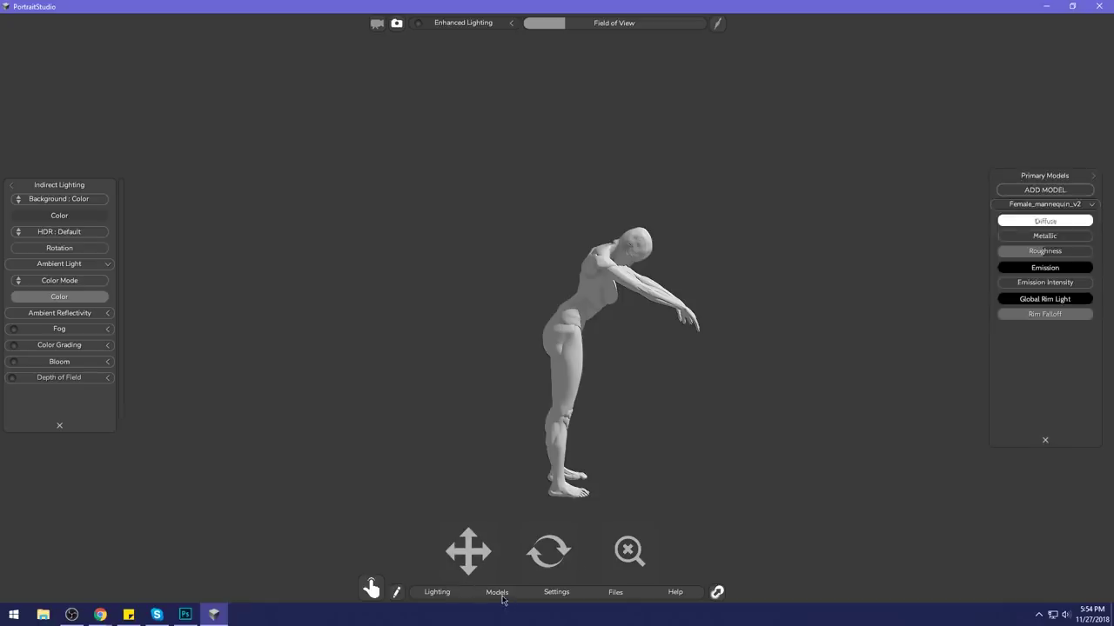
left_click(1072, 193)
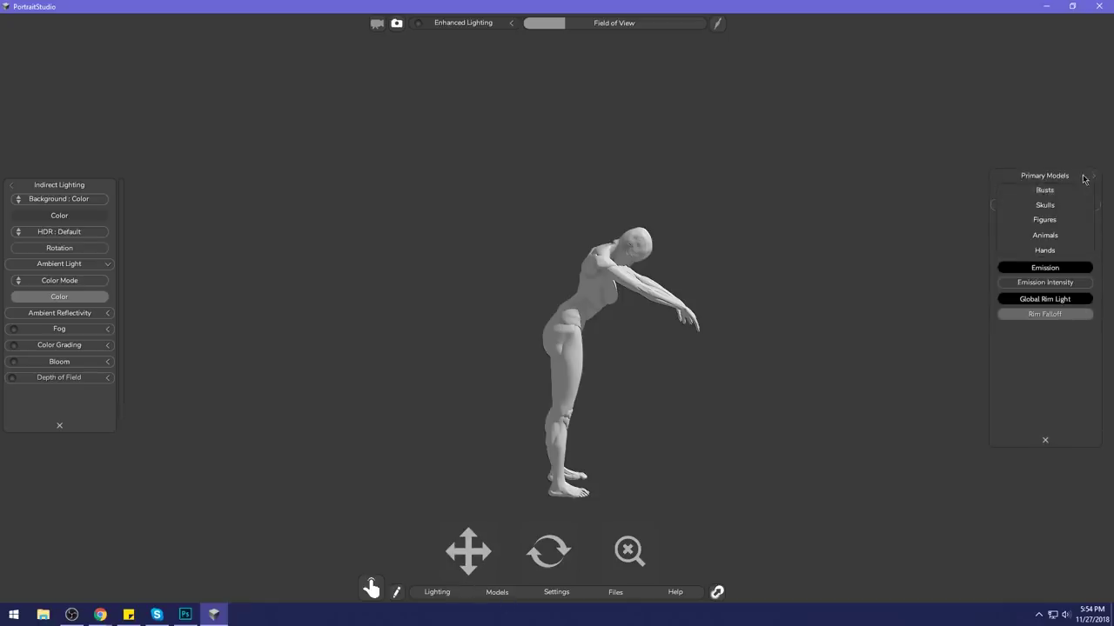
left_click(1092, 176)
left_click(1046, 191)
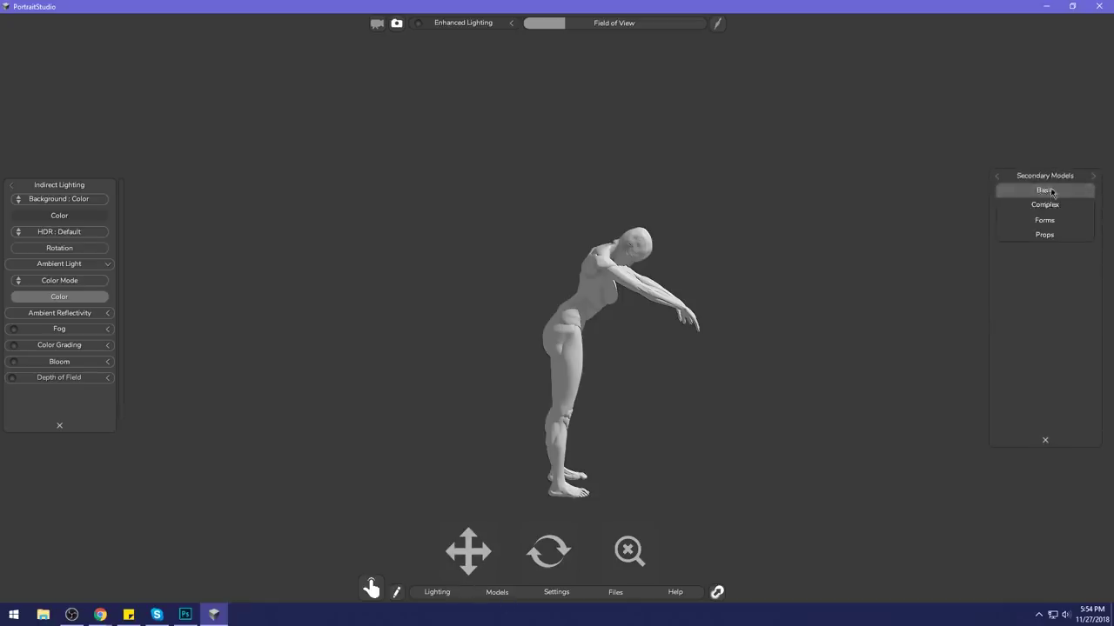
left_click(1049, 193)
scroll(1098, 257, "down", 1)
scroll(1098, 257, "up", 2)
left_click(1044, 206)
left_click(496, 261)
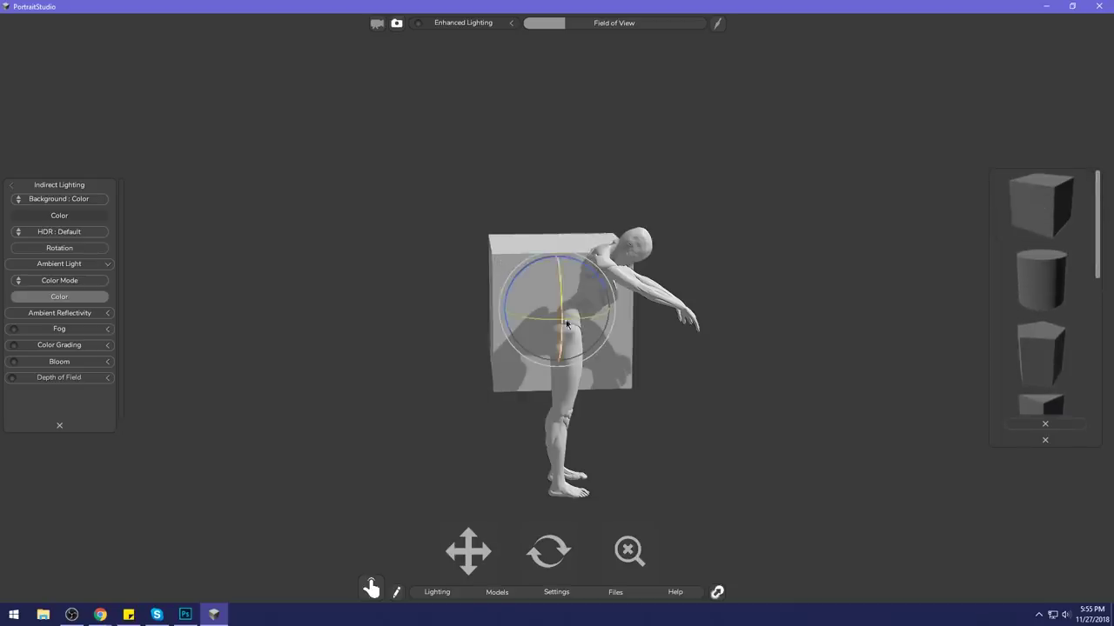
Step: Move the cube down and forward so it sits in front of the mannequin, below the hands
left_click(518, 247)
left_click_drag(559, 269, 560, 350)
left_click_drag(603, 390, 757, 444)
left_click(764, 425)
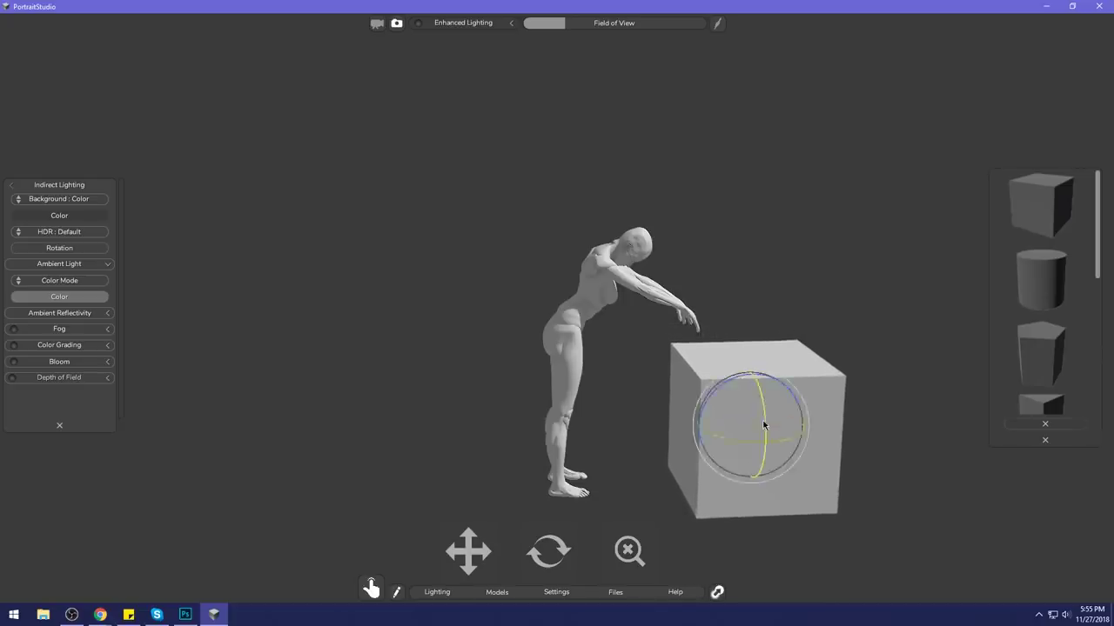
Step: Scale the cube into a wide, flat slab that extends around the mannequin's legs
left_click(766, 409)
left_click_drag(754, 380, 644, 342)
left_click_drag(799, 426, 961, 415)
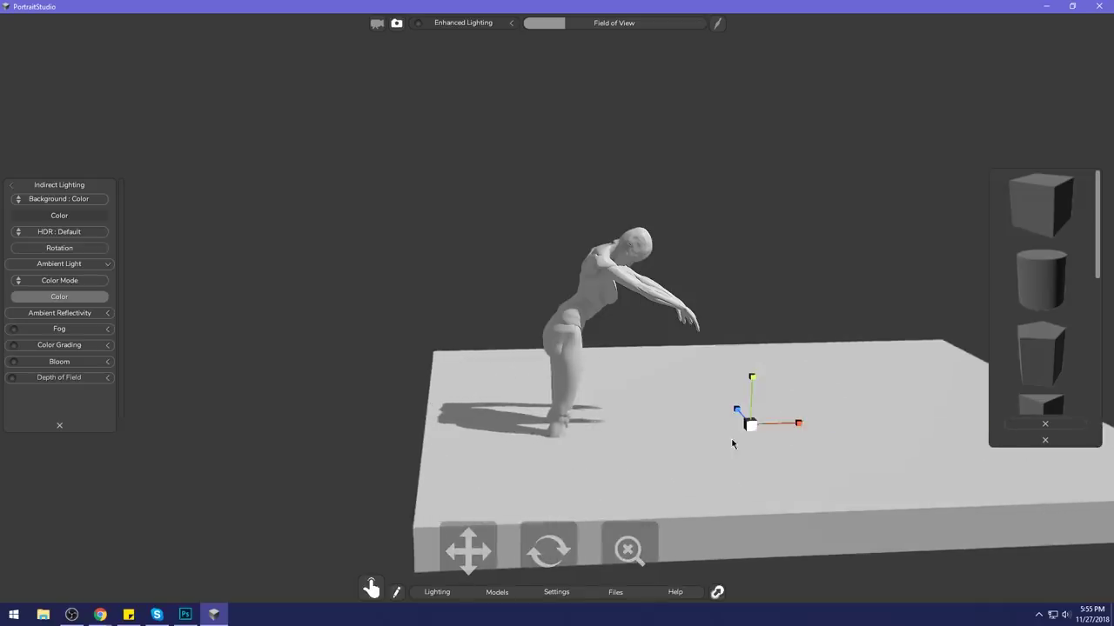
Step: Shift the slab back under the mannequin and raise it to waist height so the hands rest near its surface
key("e")
key("w")
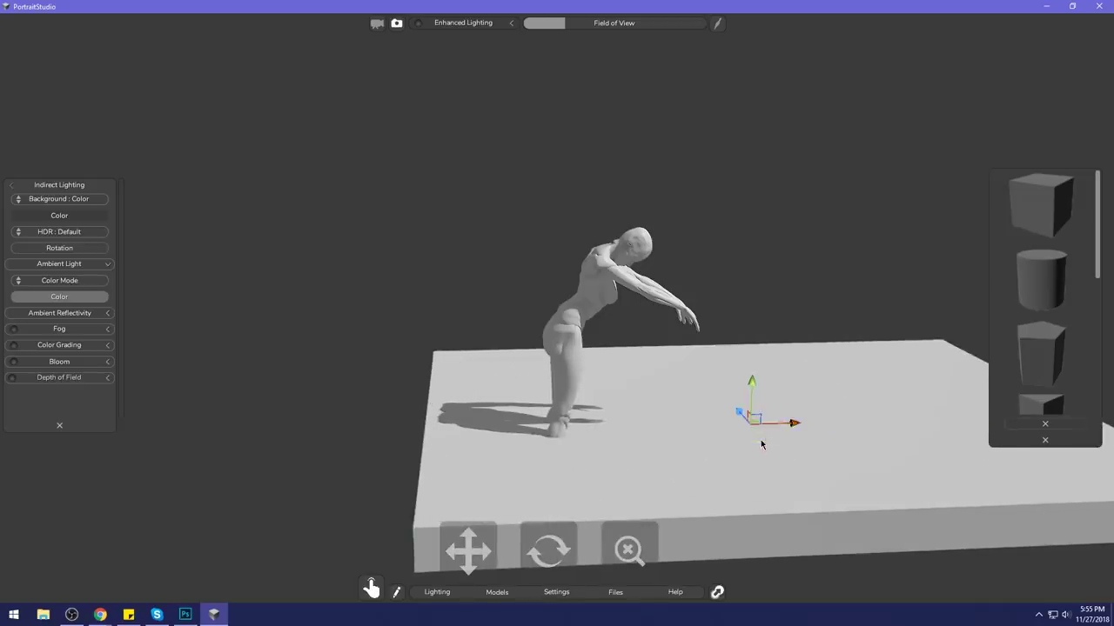
left_click_drag(793, 426, 700, 427)
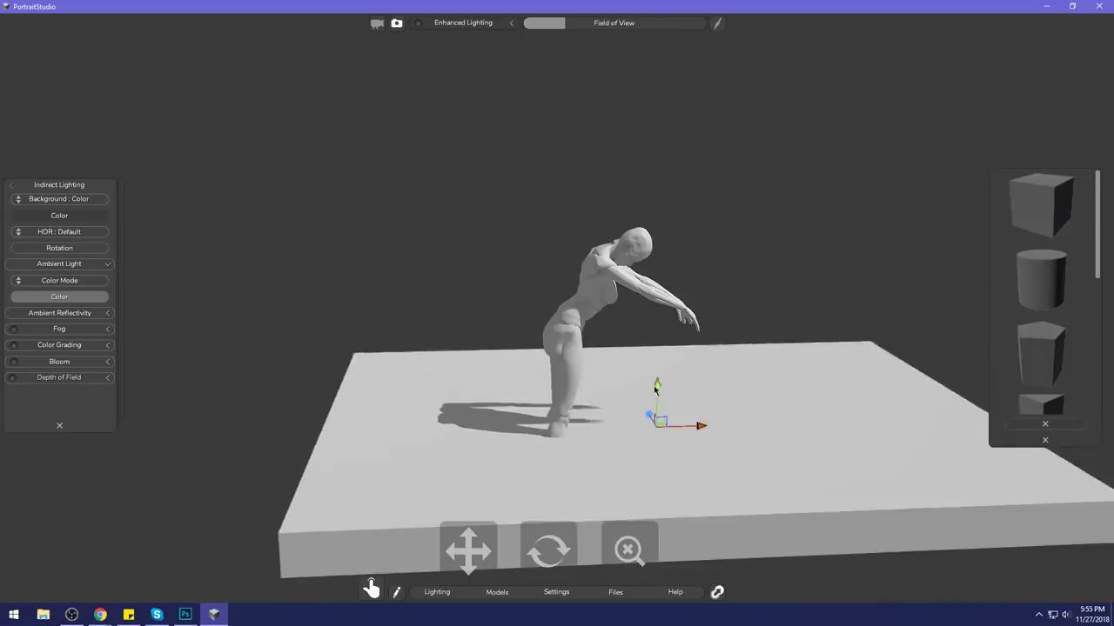
left_click_drag(658, 393, 648, 283)
left_click_drag(628, 557, 647, 557)
left_click_drag(534, 558, 549, 556)
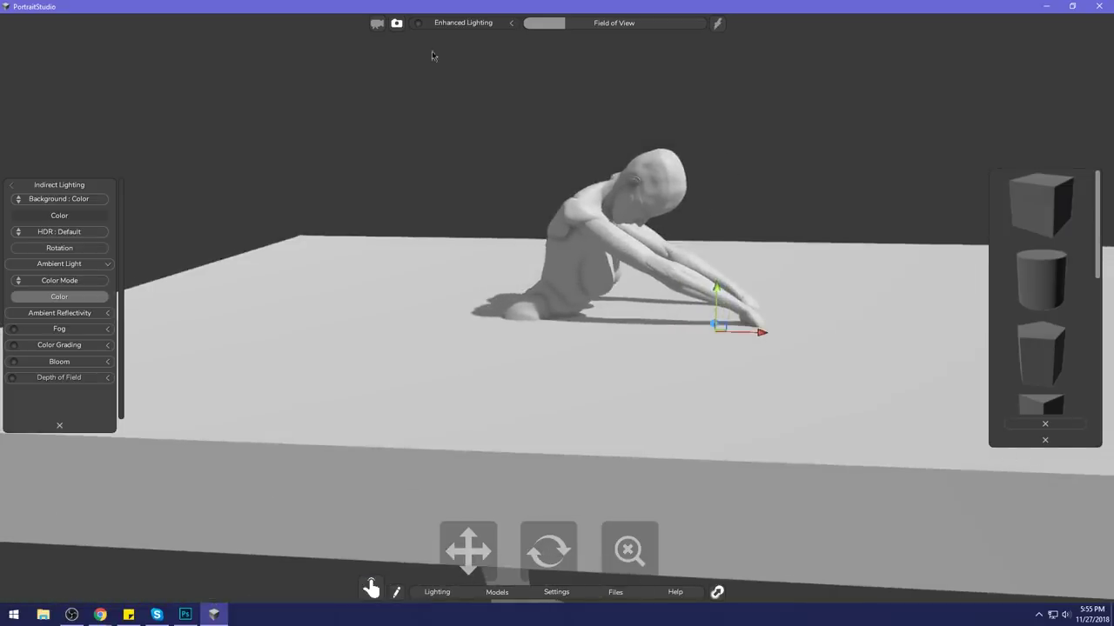
Step: Turn on Enhanced Lighting to compare the shading and switch it off again
left_click(417, 26)
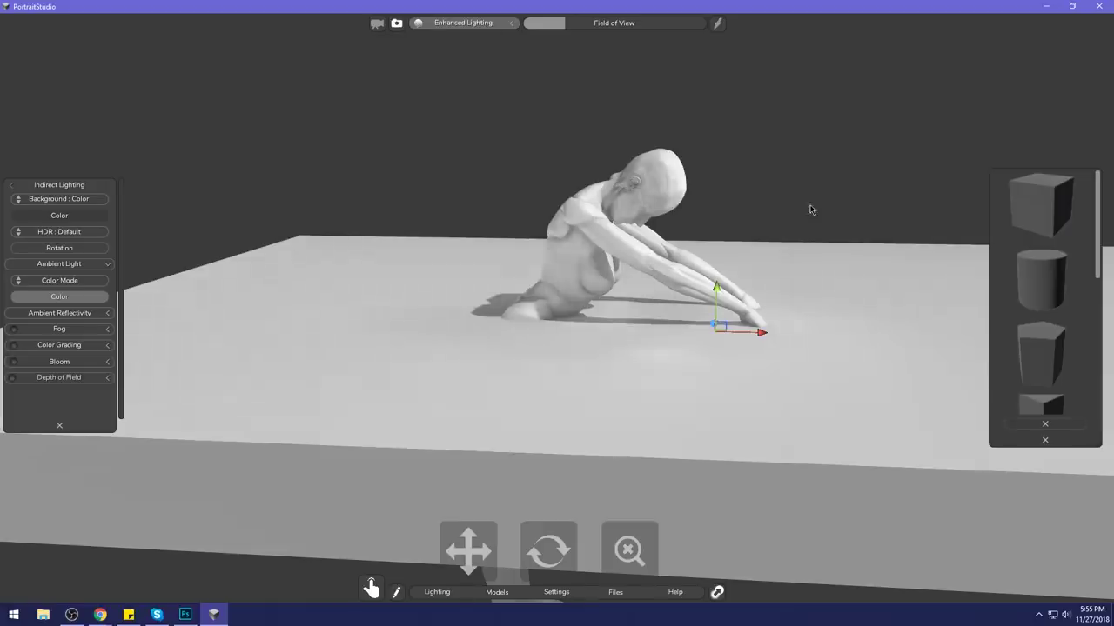
left_click(421, 26)
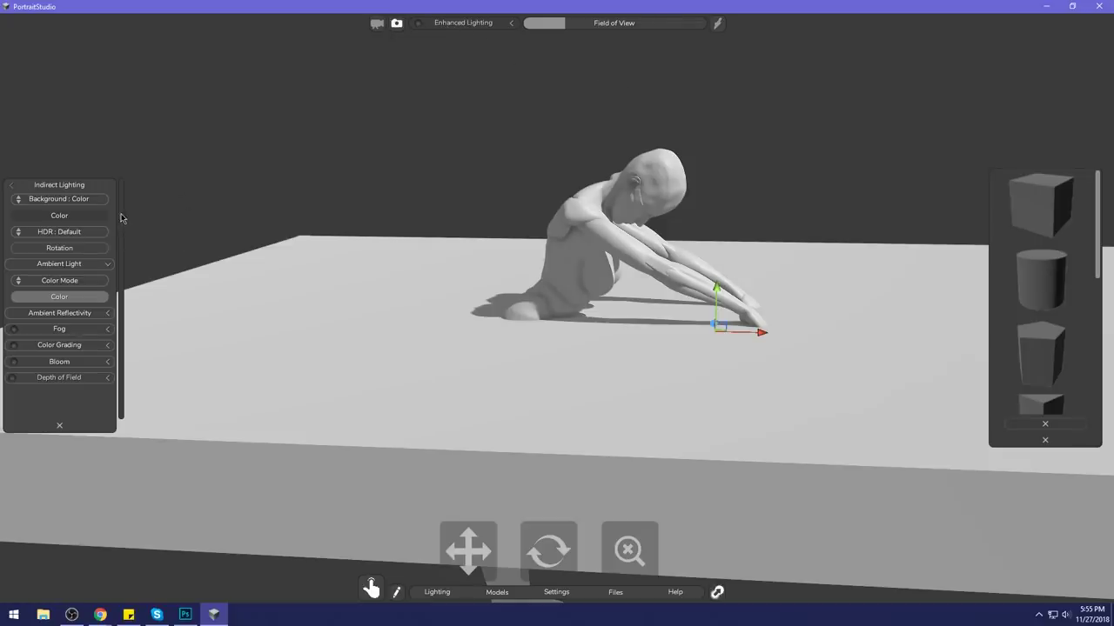
Step: Enable Point Light 1 and hide its indicator
left_click(12, 187)
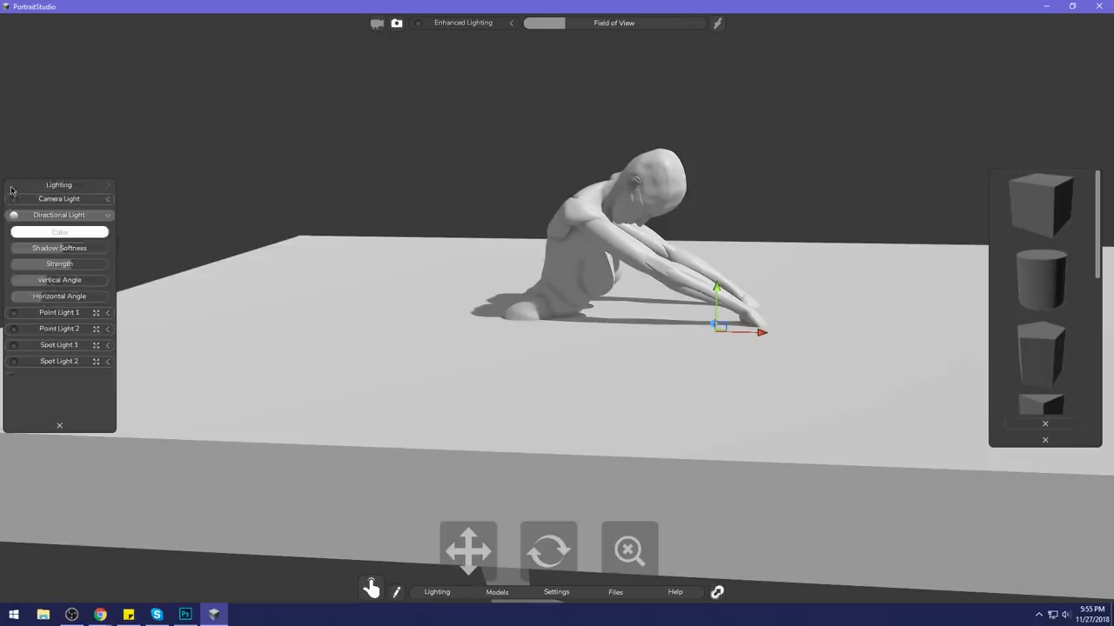
left_click(14, 314)
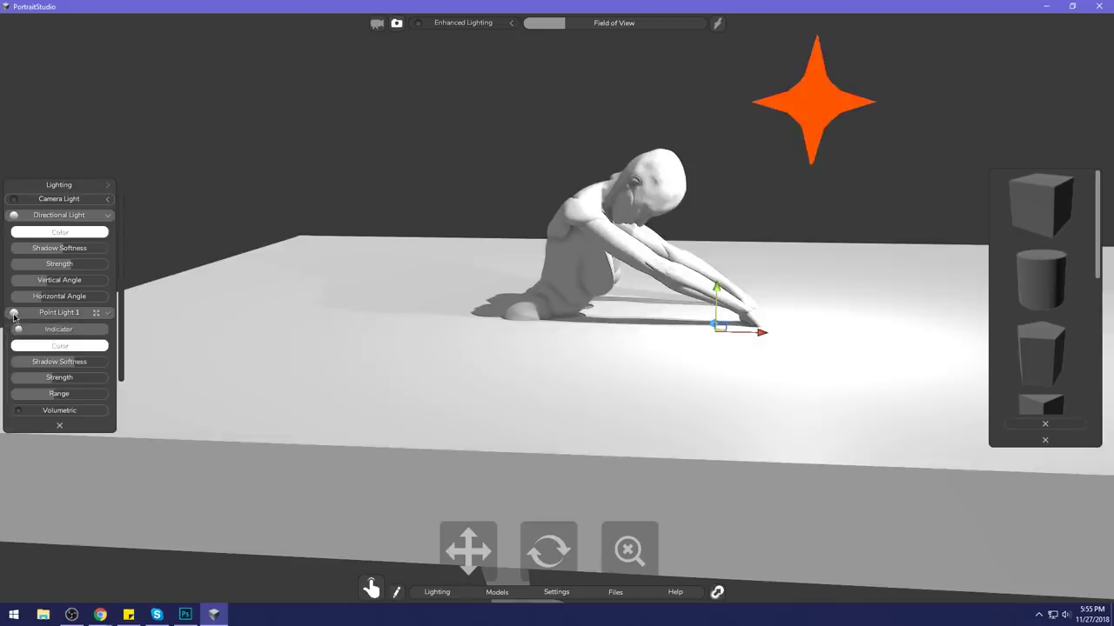
left_click(823, 109)
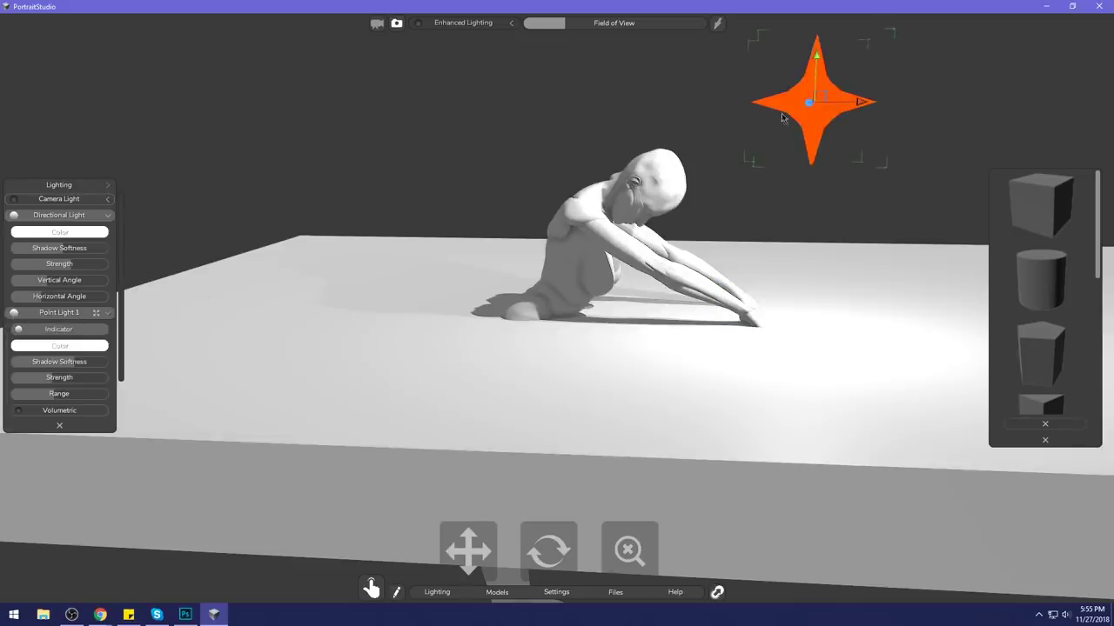
left_click(17, 330)
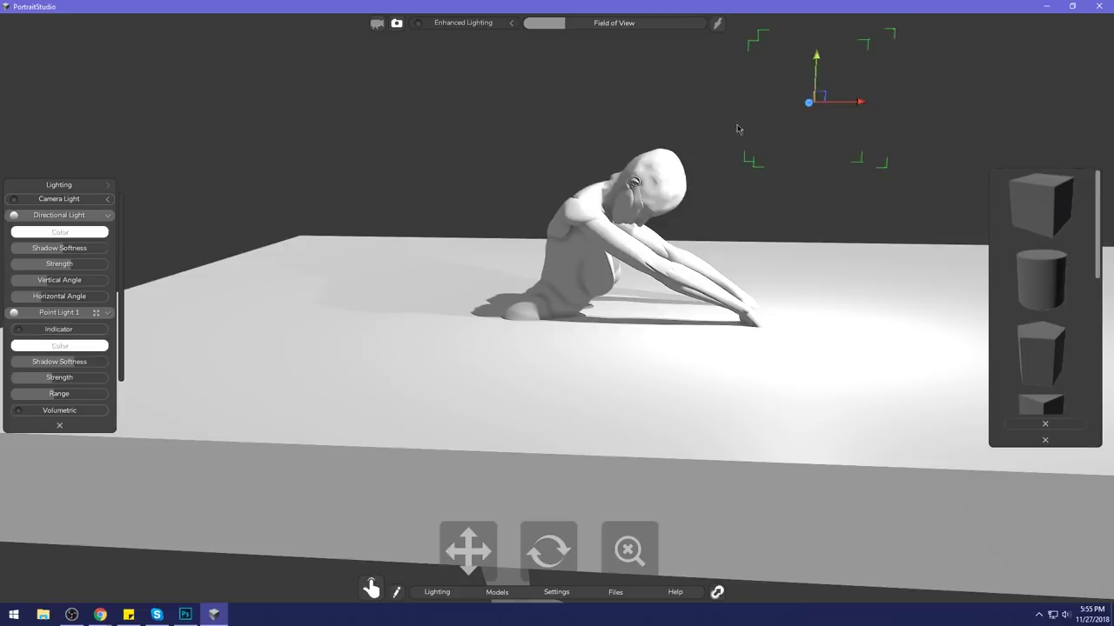
Step: Lower Point Light 1 to the slab's surface and slide it in beside the mannequin's hands
left_click_drag(818, 65, 808, 293)
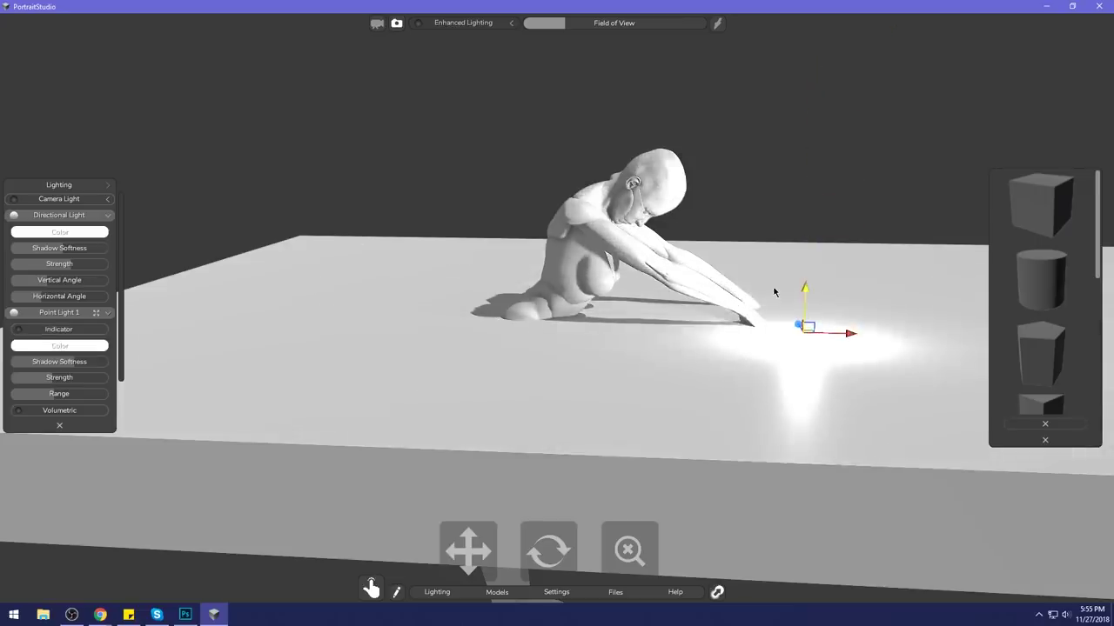
left_click_drag(848, 332, 758, 327)
left_click_drag(765, 326, 790, 327)
key("ctrl+z")
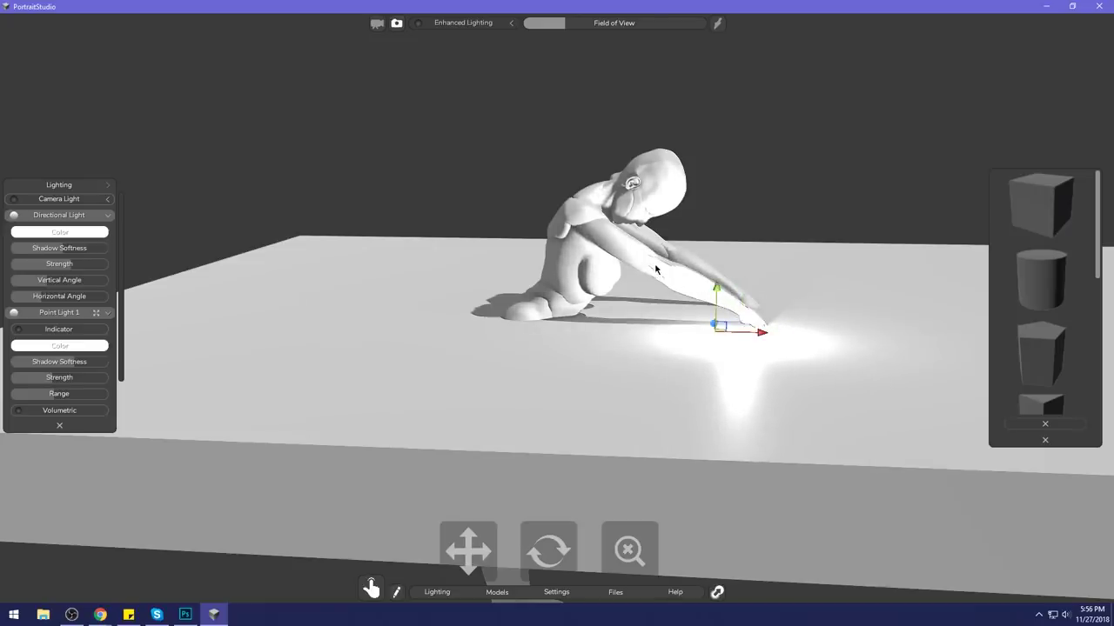
key("e")
left_click(575, 217)
key("ctrl+z")
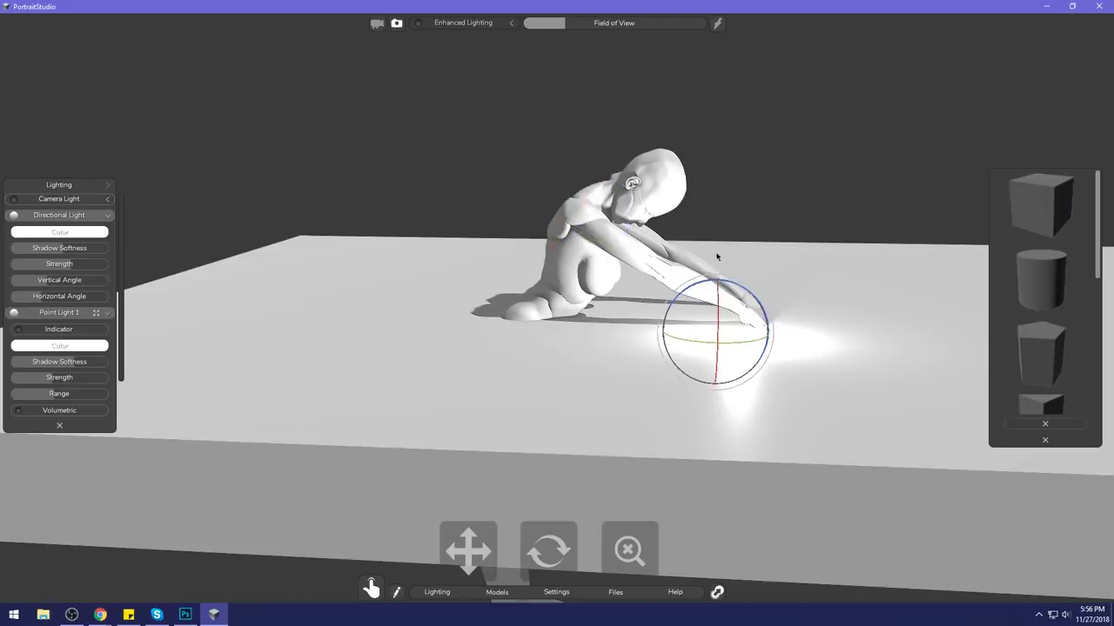
Step: Reduce Point Light 1's strength and range, and re-aim the directional light with a larger horizontal angle and smaller vertical angle
left_click(1052, 426)
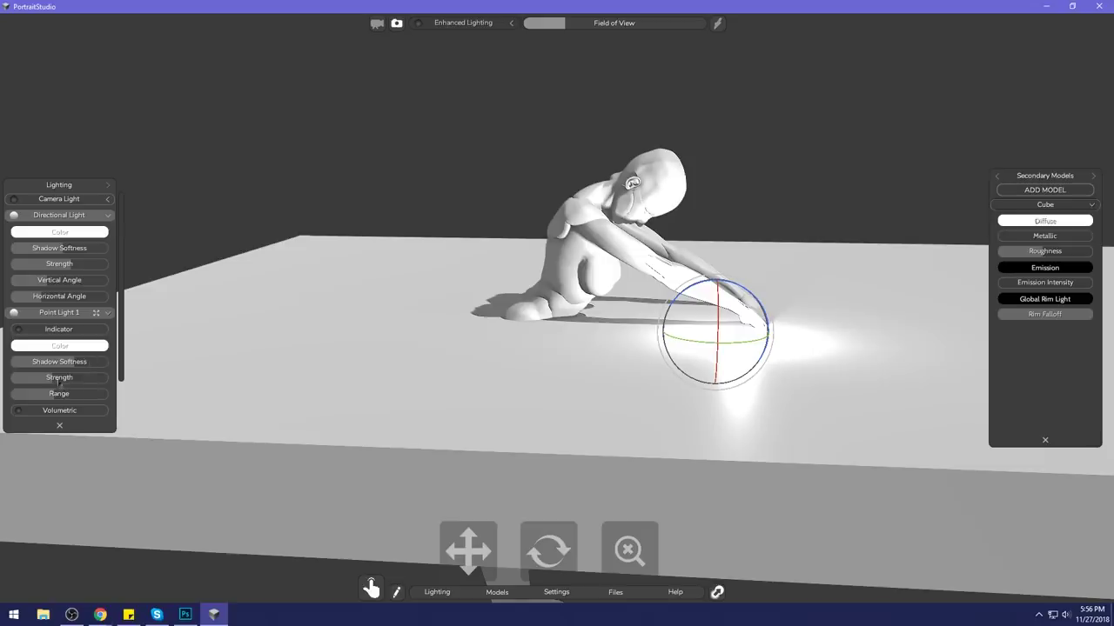
left_click_drag(53, 380, 30, 398)
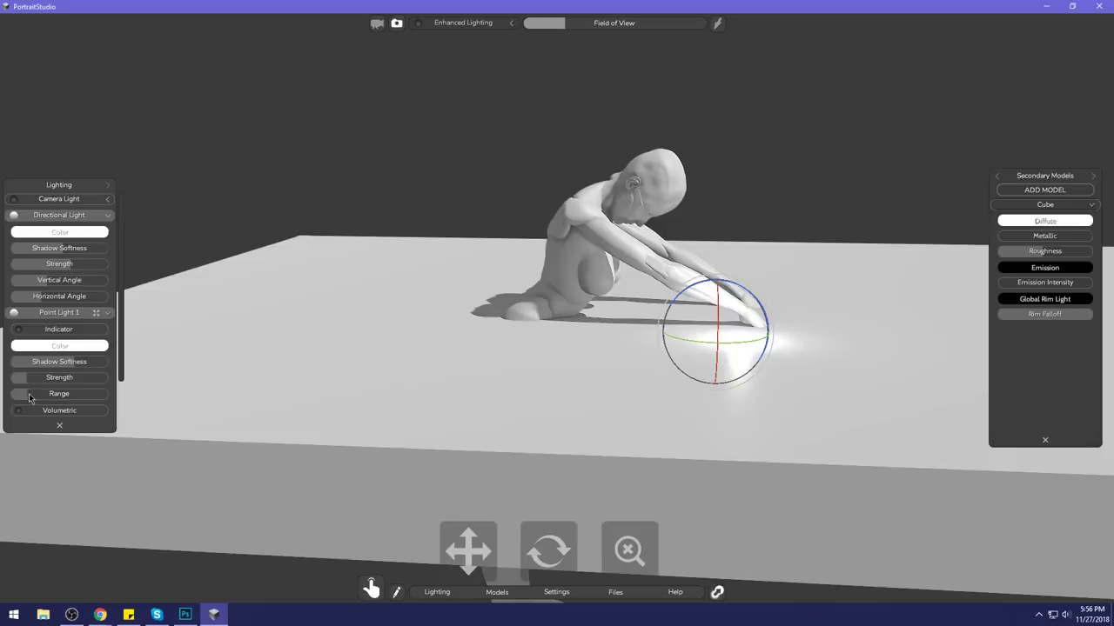
left_click_drag(822, 122, 831, 144)
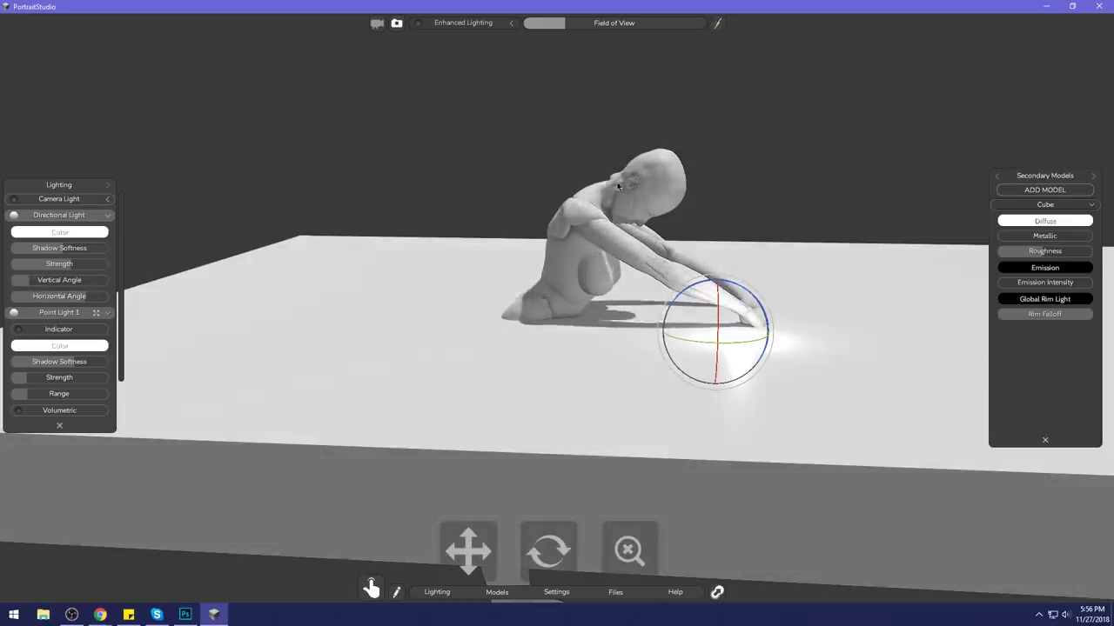
mouse_move(24, 286)
left_mouse_down()
mouse_move(55, 283)
mouse_move(22, 278)
left_mouse_up()
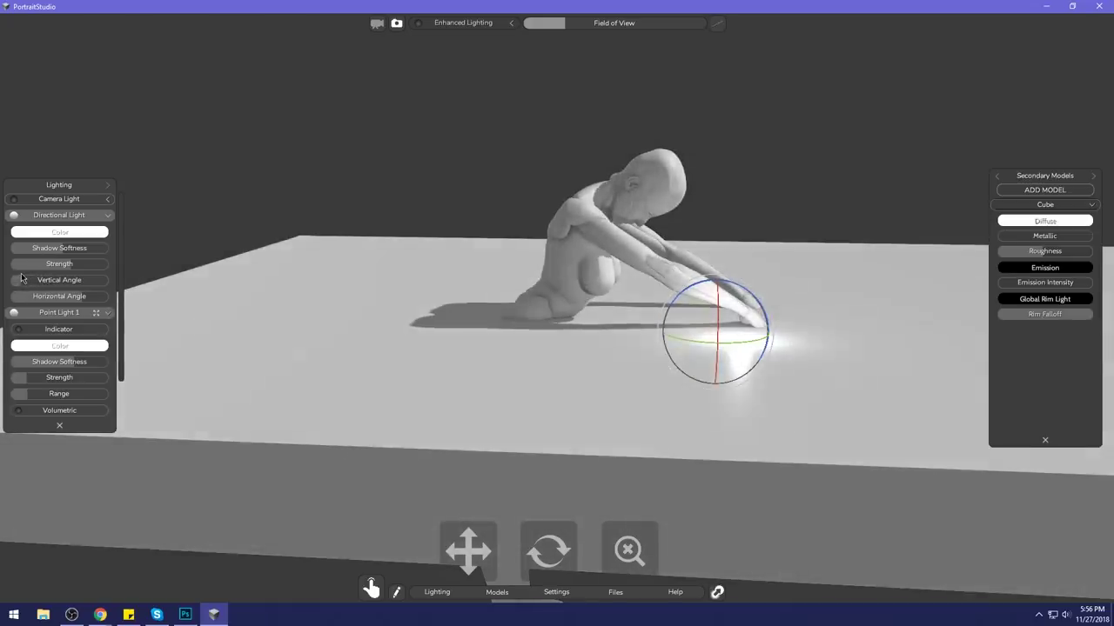
Step: Show the joints of Female_mannequin_v2 and rotate the near arm downward at the shoulder
left_click(603, 234)
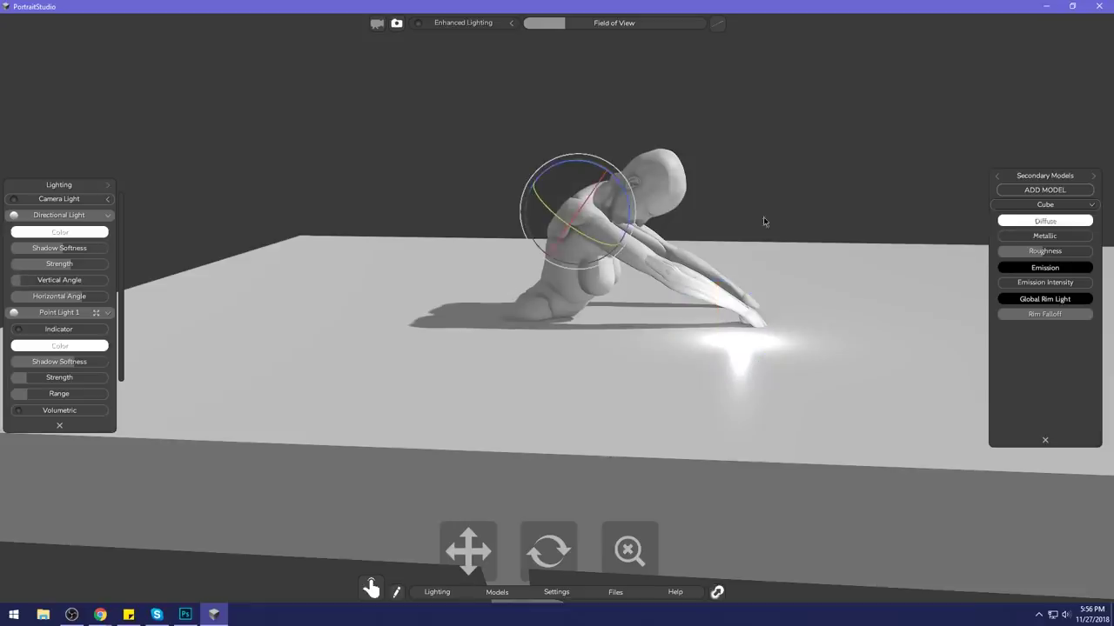
left_click(997, 177)
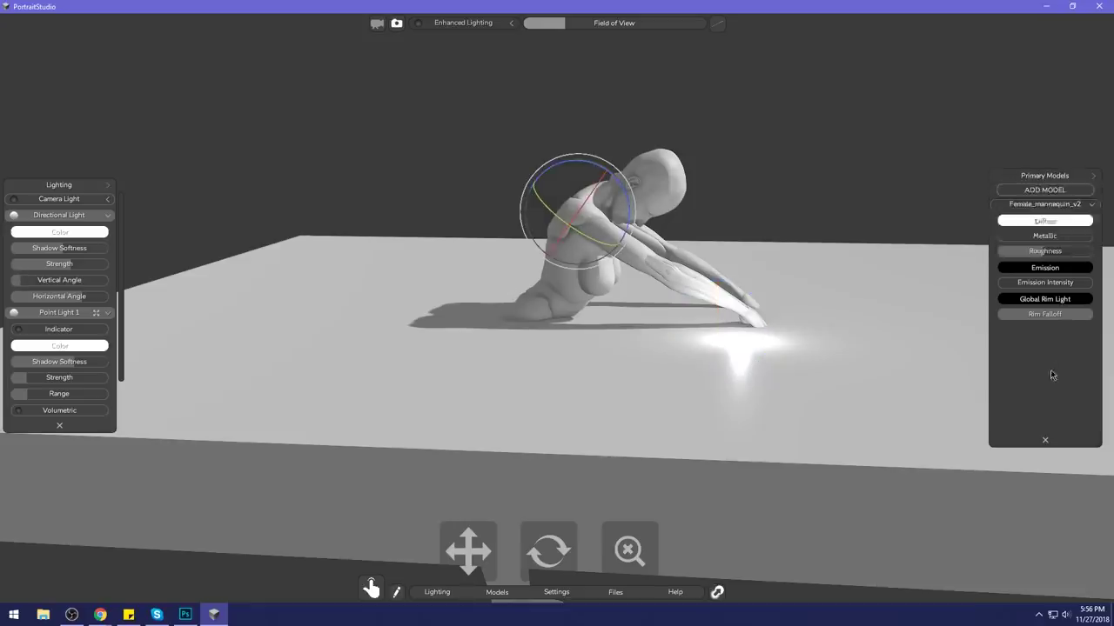
left_click(1052, 209)
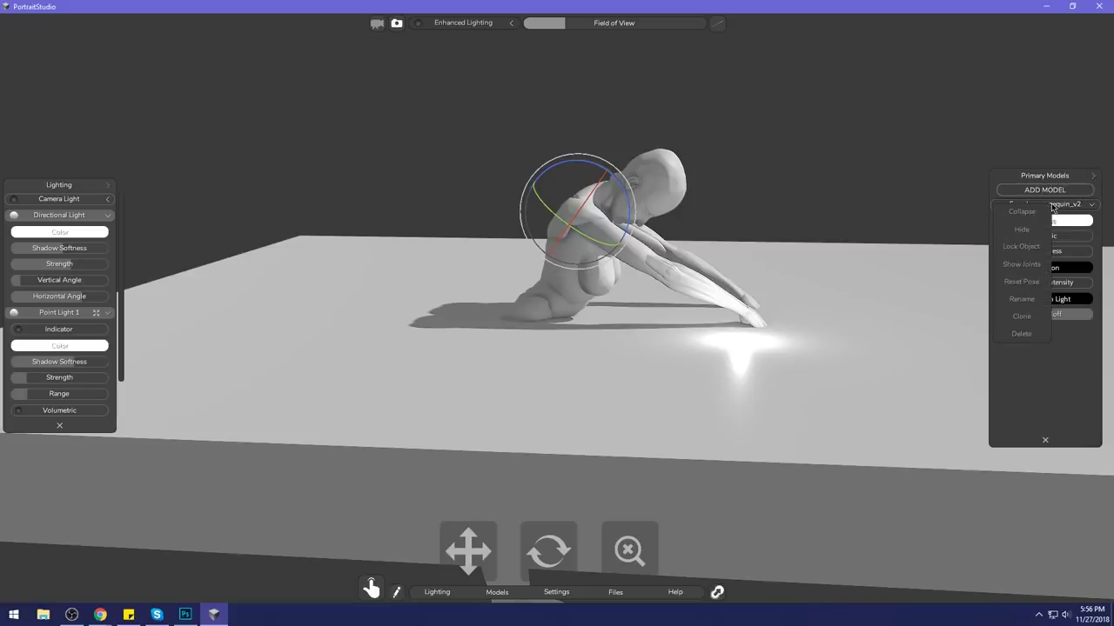
left_click(1023, 265)
left_click_drag(611, 210, 647, 214)
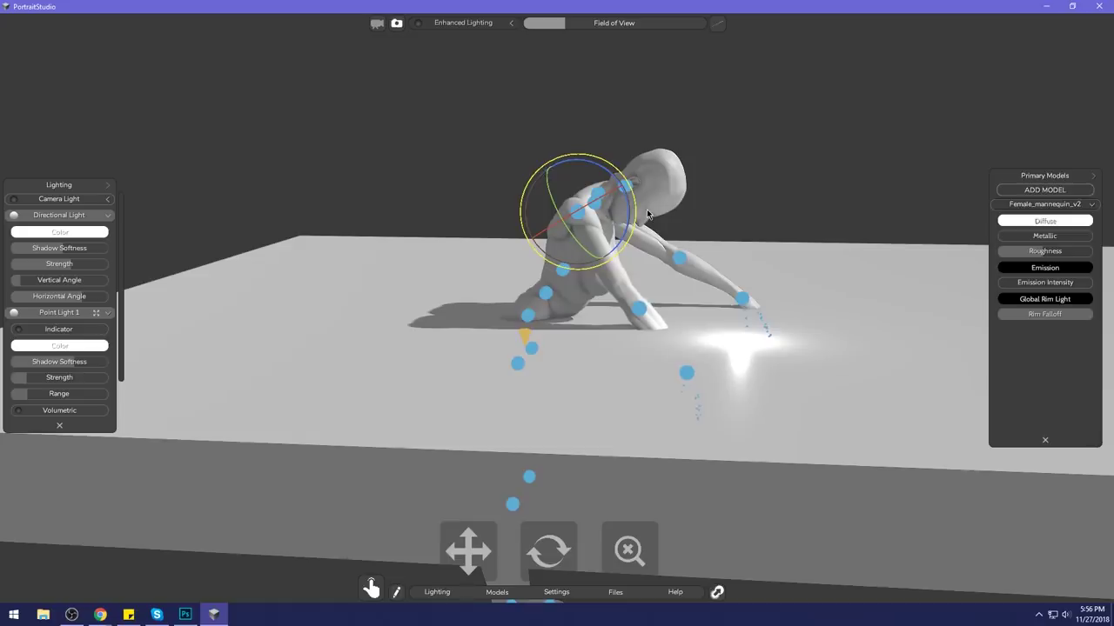
Step: Switch to Photoshop, reset the canvas rotation to check the pose in bathtimefoil.jpg, and return to PortraitStudio
left_click(188, 617)
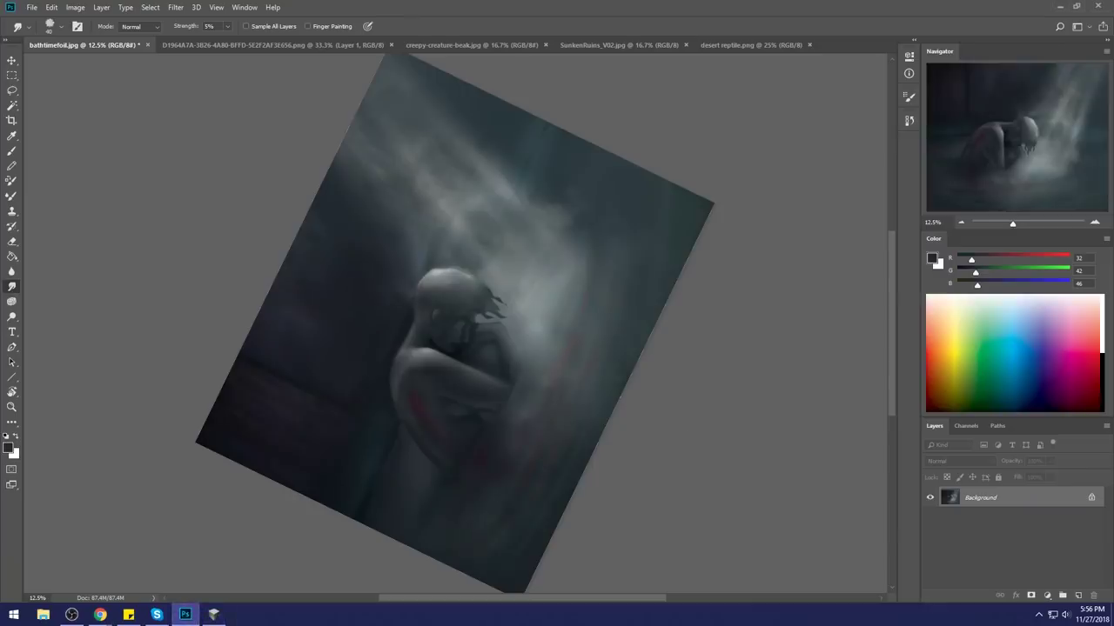
key("Escape")
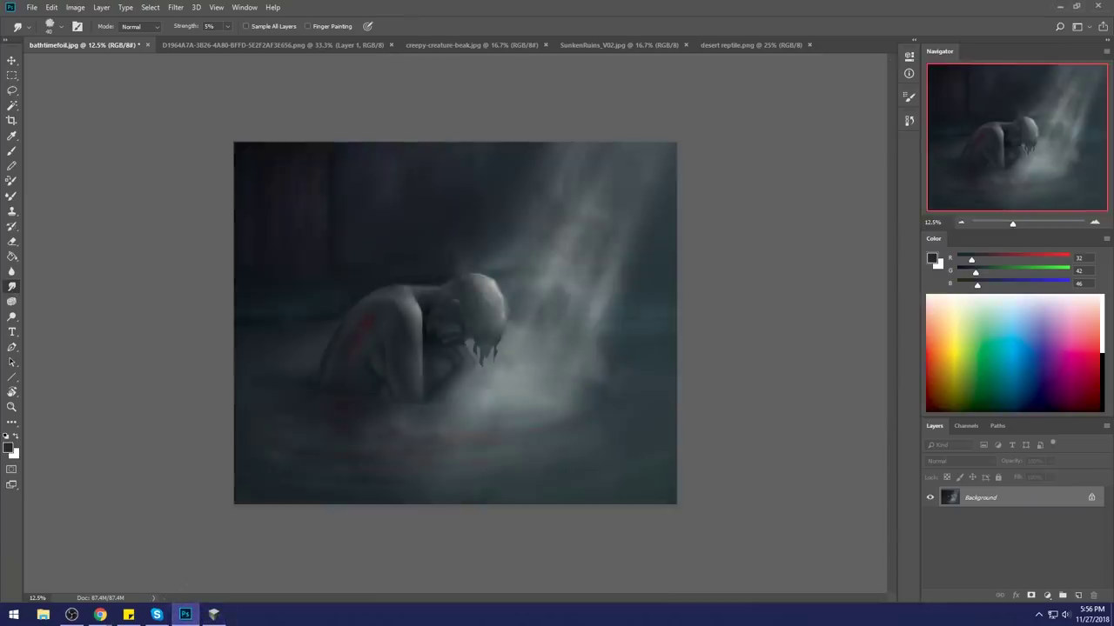
left_click(214, 615)
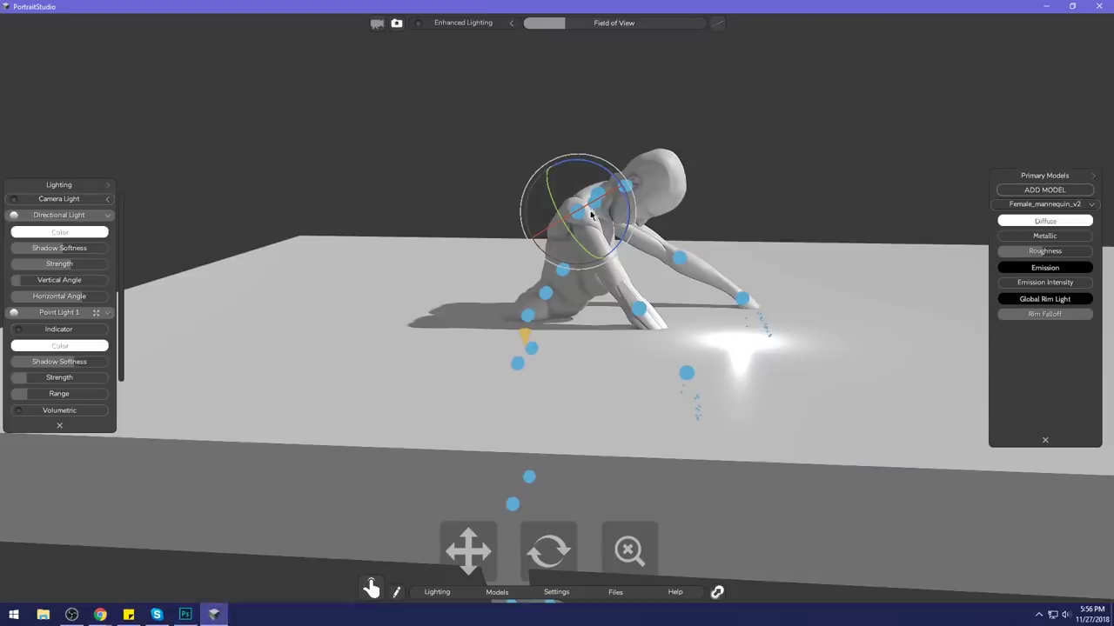
Step: Rotate the mannequin's near upper arm at the shoulder and bend its elbow to raise the forearm, checking against the Photoshop painting
left_click_drag(642, 205, 638, 234)
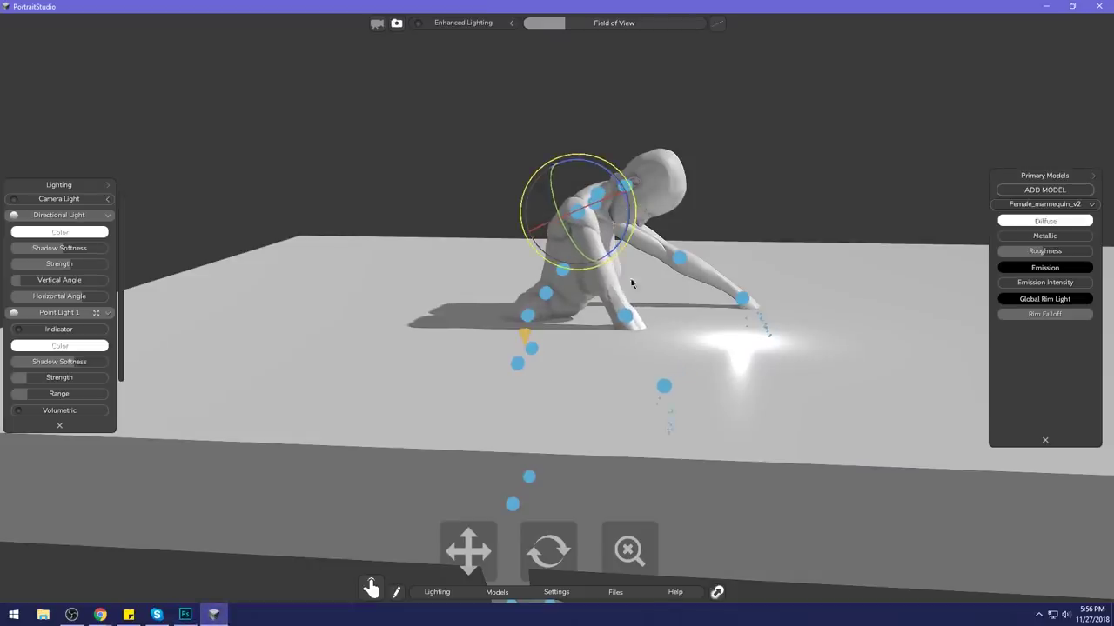
left_click(623, 316)
left_click_drag(686, 311, 597, 228)
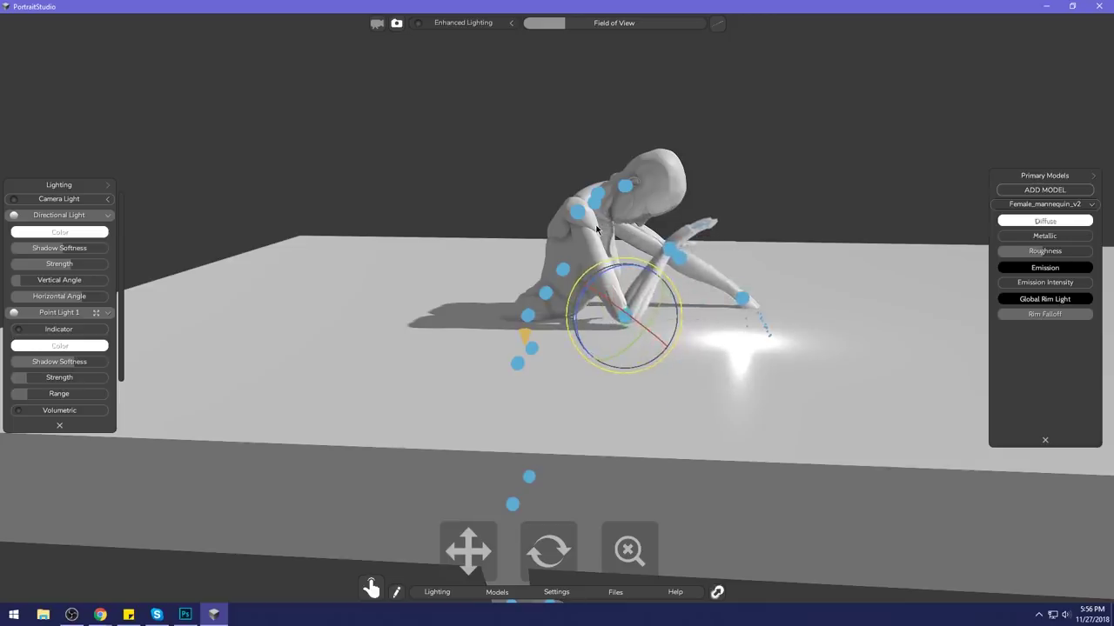
left_click_drag(625, 315, 680, 326)
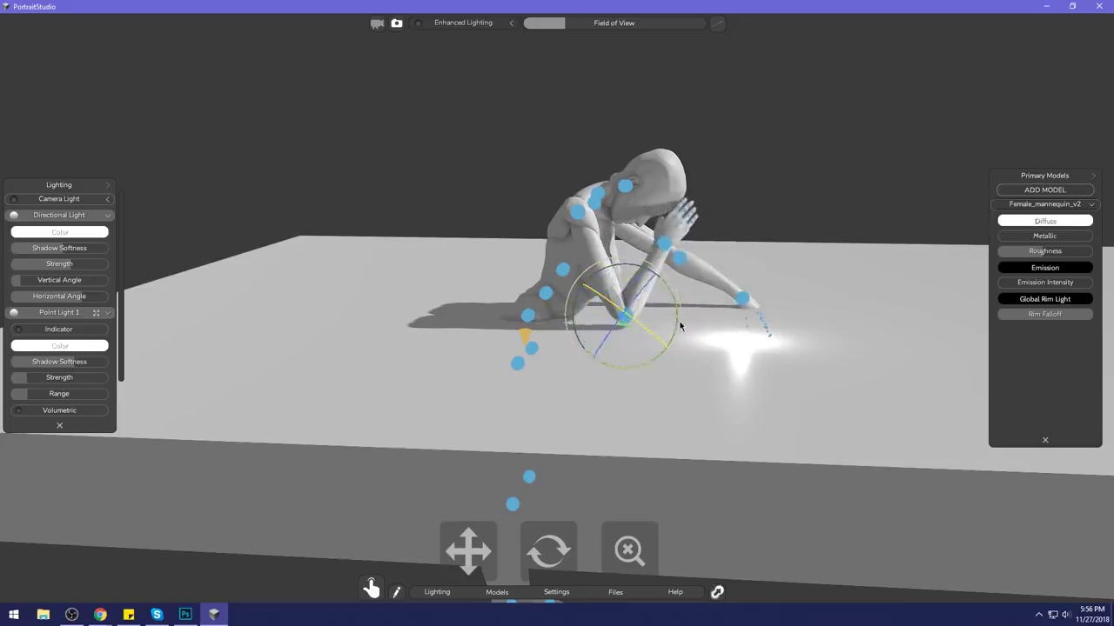
left_click(193, 613)
left_click(189, 614)
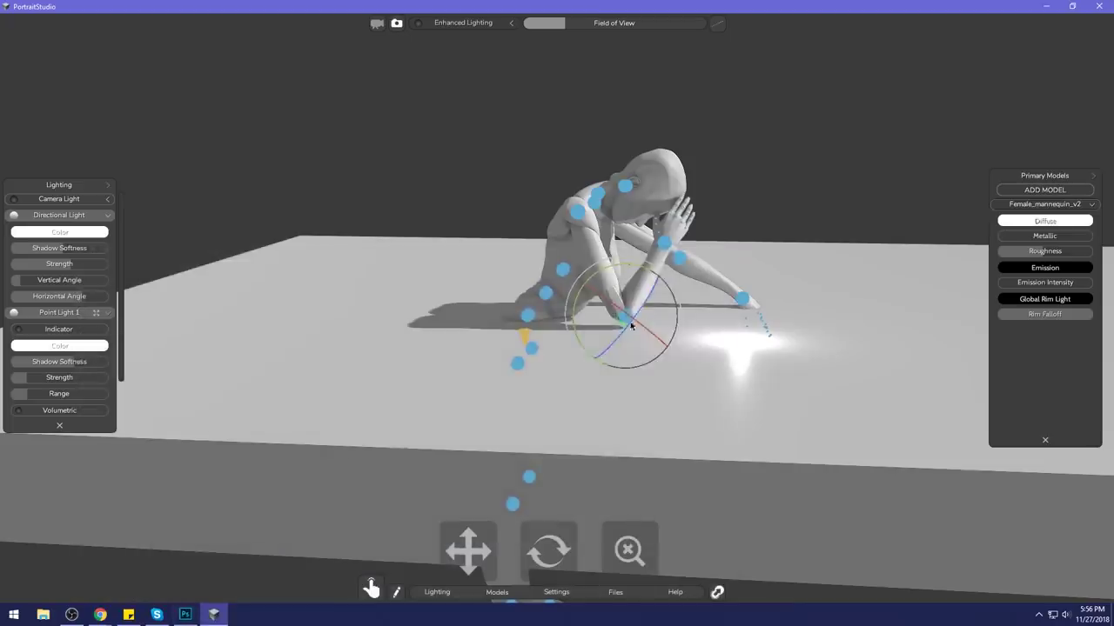
Step: Rotate the mannequin's near wrist and refine the elbow so the hand folds in below the face
left_click(662, 240)
left_click_drag(686, 234, 701, 202)
left_click(623, 317)
left_click_drag(648, 320, 657, 288)
Step: Try tilting the mannequin's neck further forward, and bring the head back up to look over the hands
left_click(595, 199)
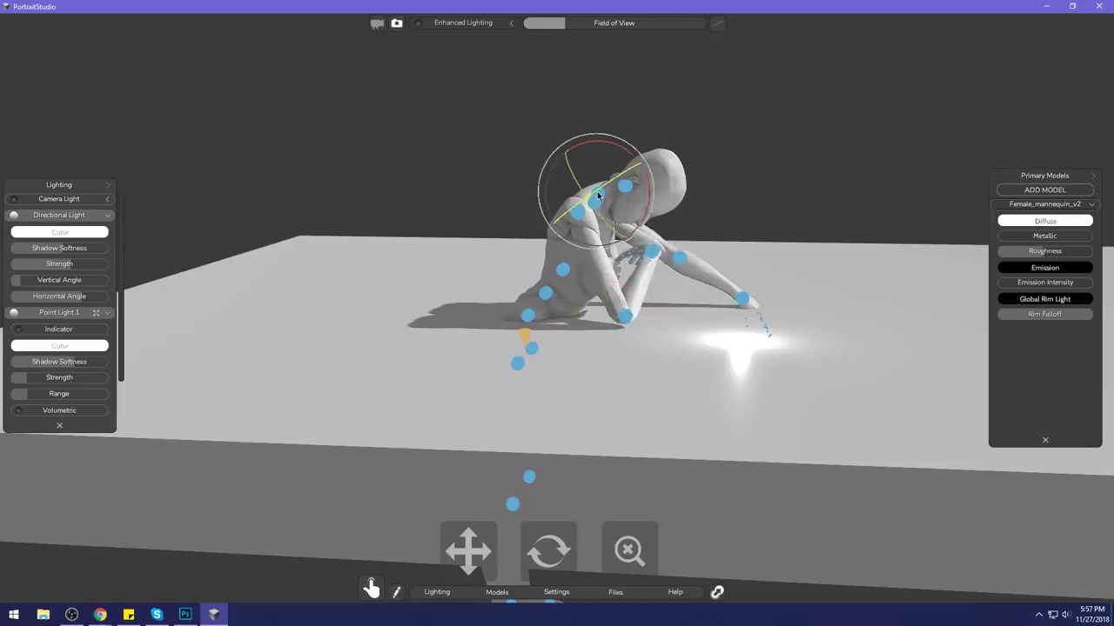
left_click_drag(657, 178, 669, 214)
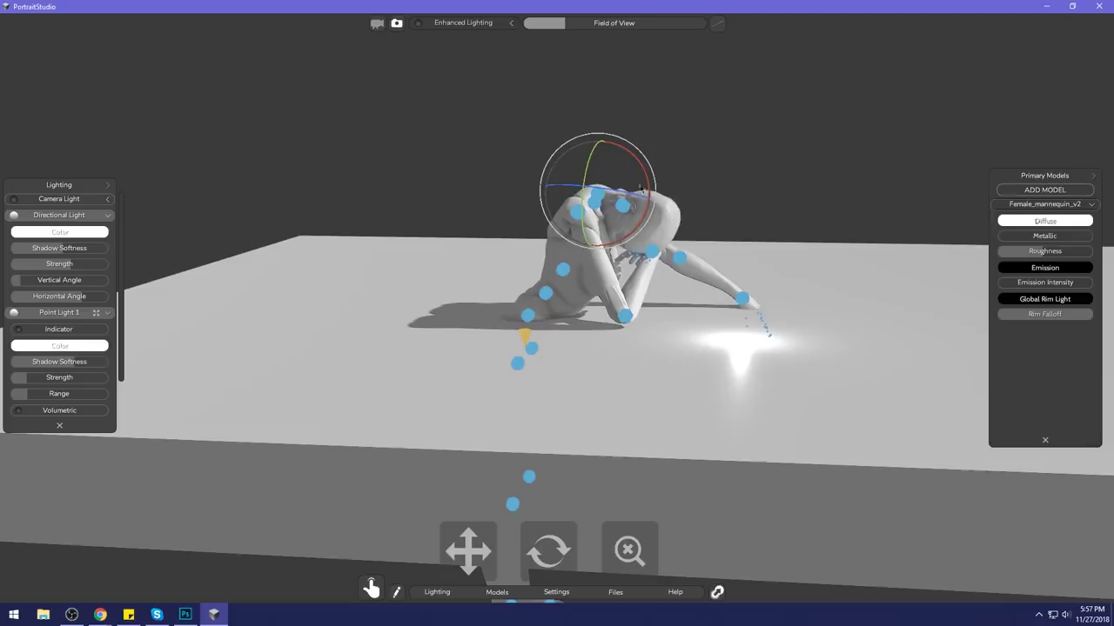
left_click_drag(663, 189, 653, 155)
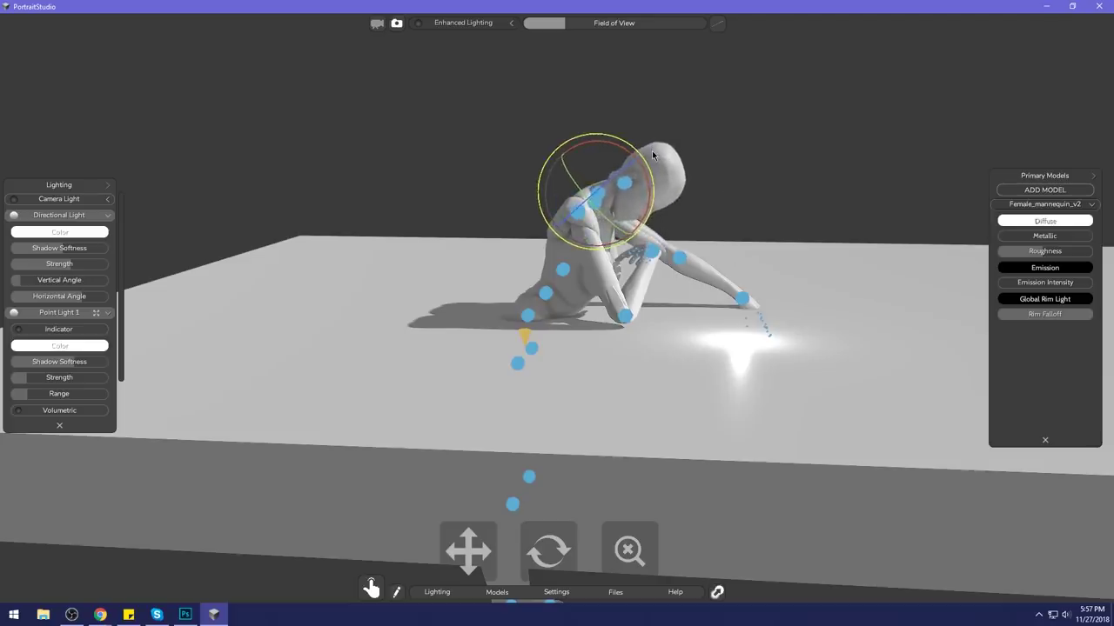
Step: Rotate the mannequin's other shoulder and bend its elbow so the second forearm crosses in front of the chest beside the first hand
left_click_drag(548, 561, 467, 526)
left_click(427, 202)
left_click(401, 195)
left_click_drag(413, 187, 410, 218)
left_click(407, 291)
left_click(410, 291)
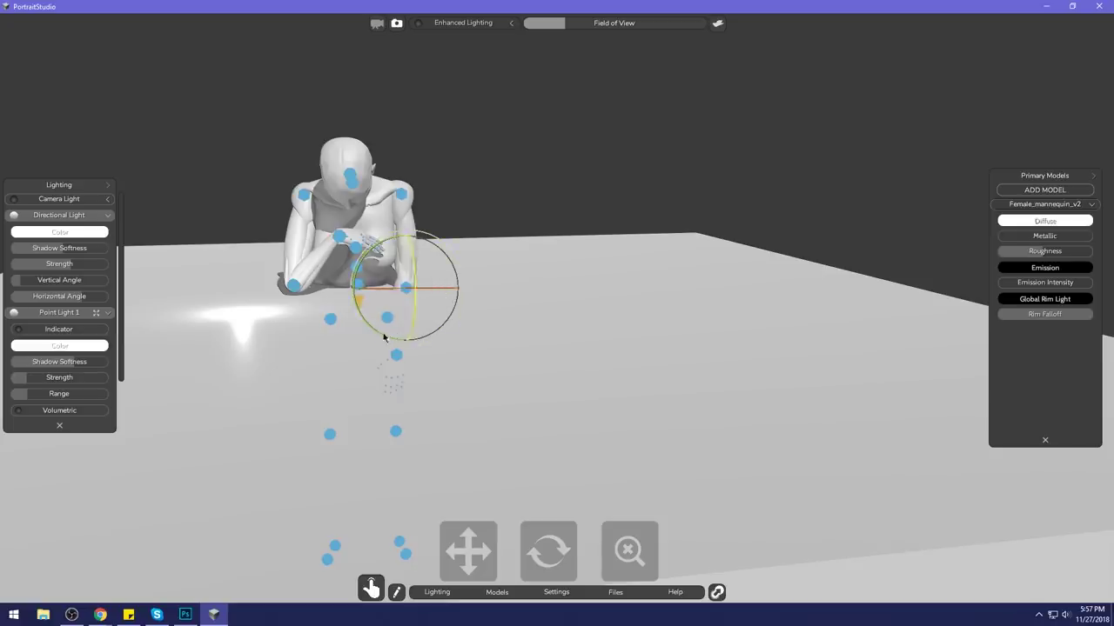
left_click_drag(373, 337, 402, 326)
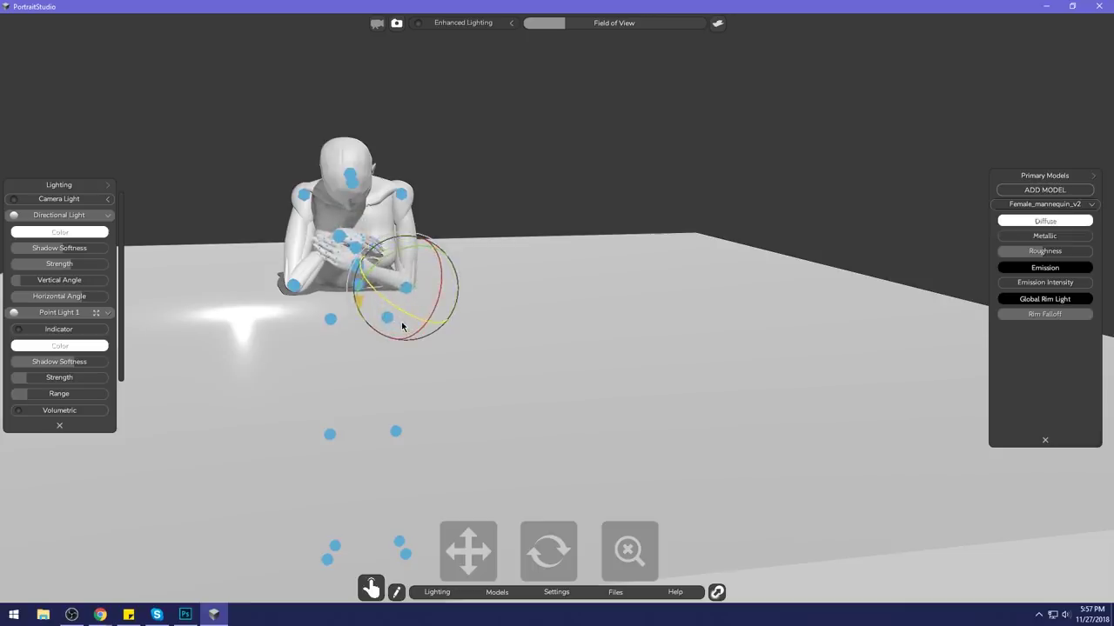
Step: Move Point Light 1 across the floor closer to the mannequin
left_click_drag(586, 553, 646, 557)
left_click(722, 363)
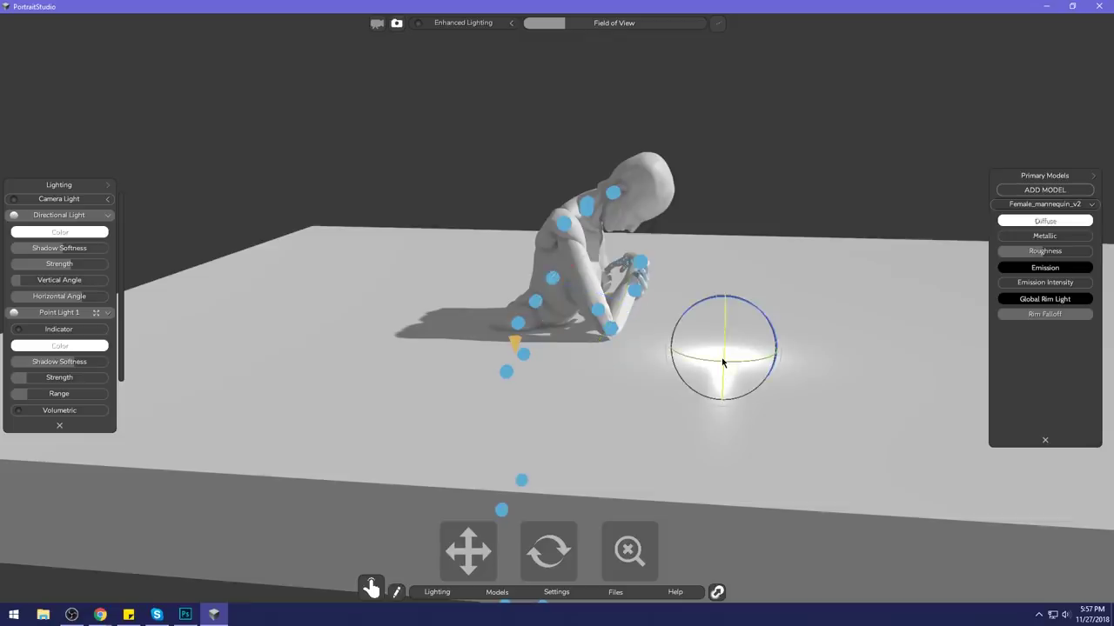
key("w")
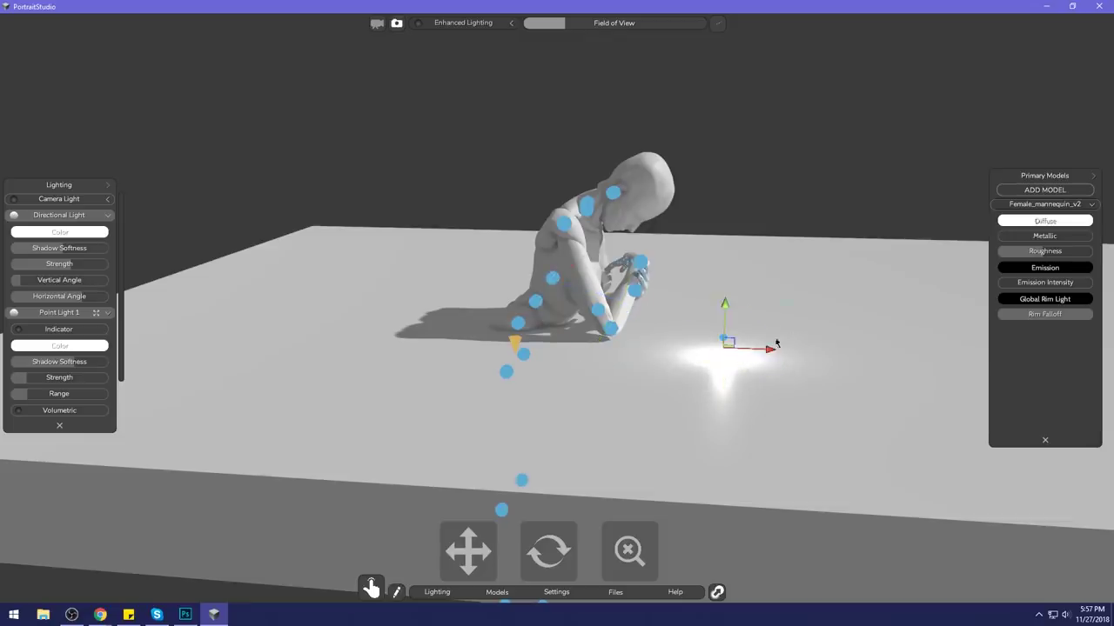
left_click_drag(764, 351, 717, 349)
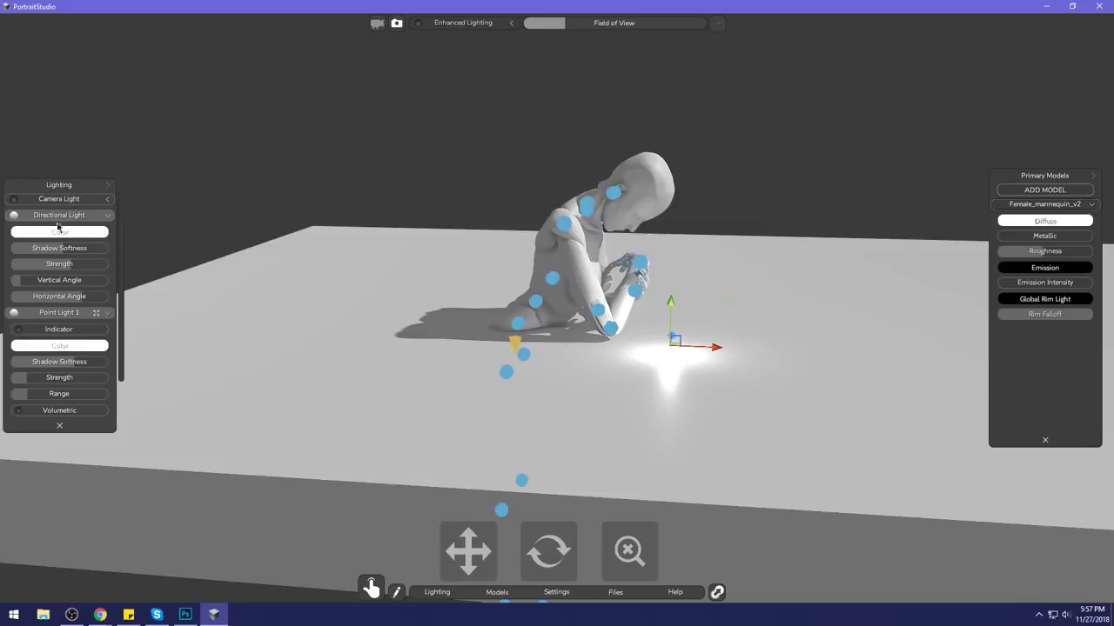
Step: Raise the Ambient Reflectivity strength slightly in the indirect lighting settings, and return to the direct light settings
left_click(106, 217)
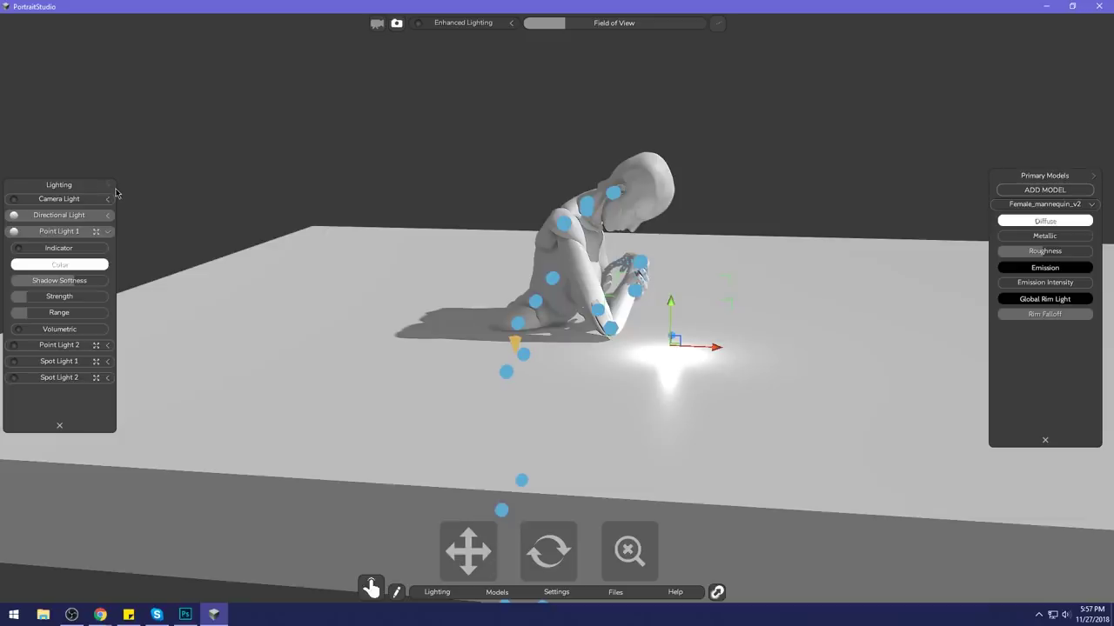
left_click(107, 185)
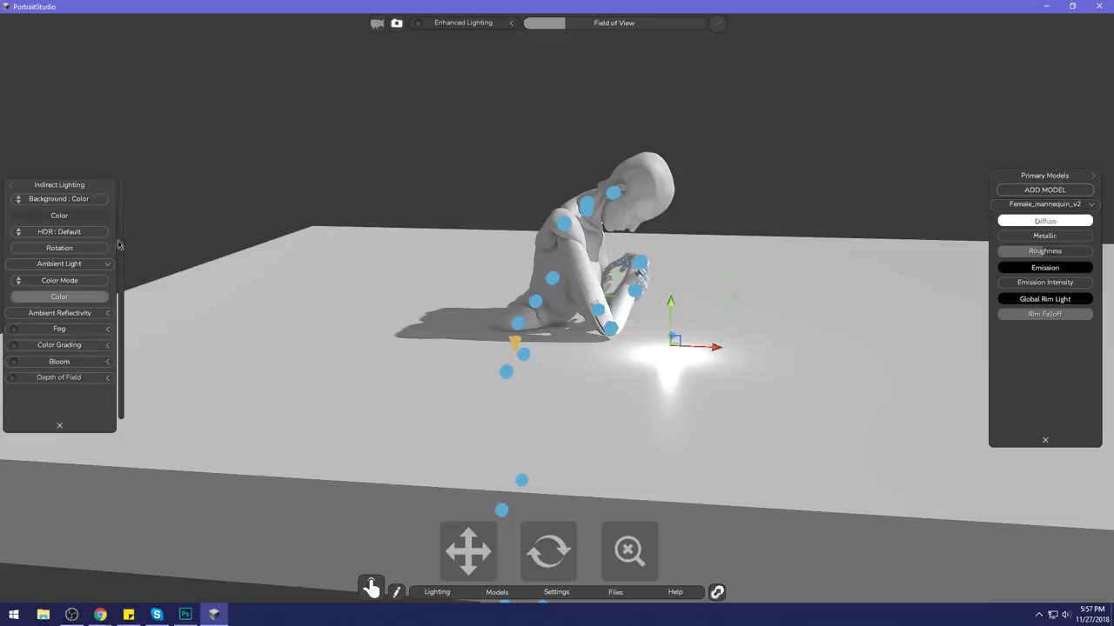
left_click(104, 313)
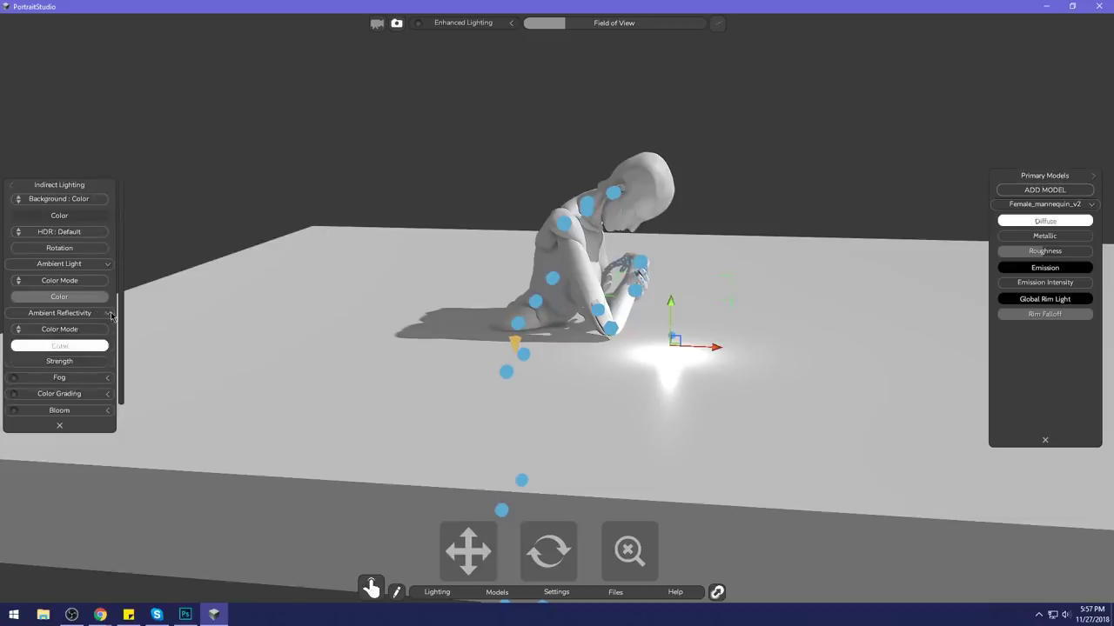
left_click_drag(72, 367, 23, 365)
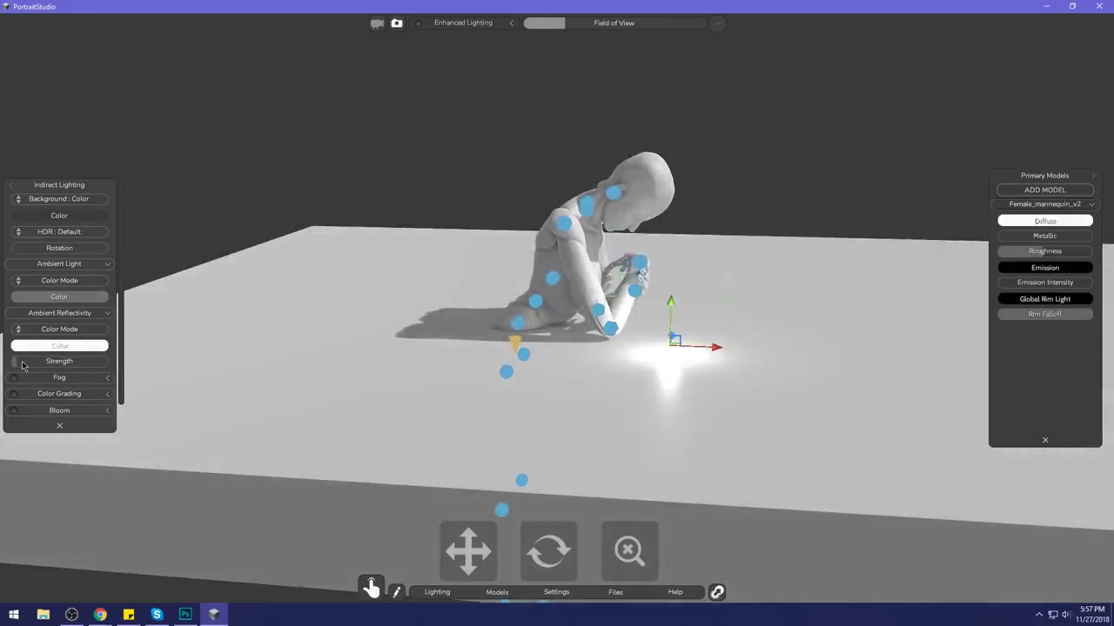
left_click(14, 380)
left_click(13, 382)
left_click(13, 187)
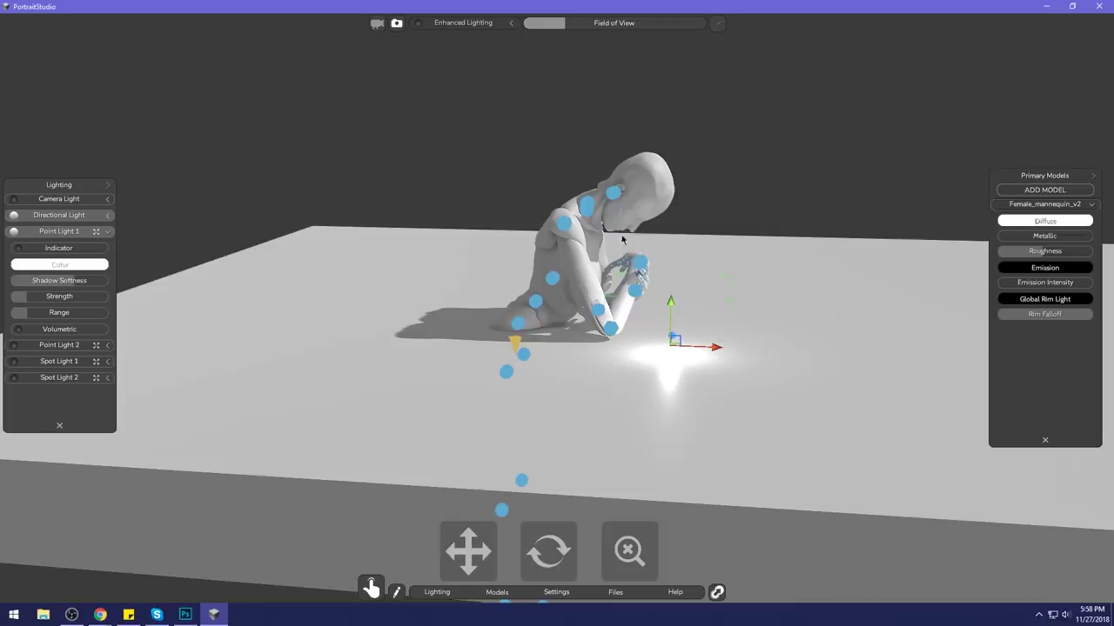
Step: Turn the mannequin's head towards the viewer and hide the joints of Female_mannequin_v2
left_click(617, 198)
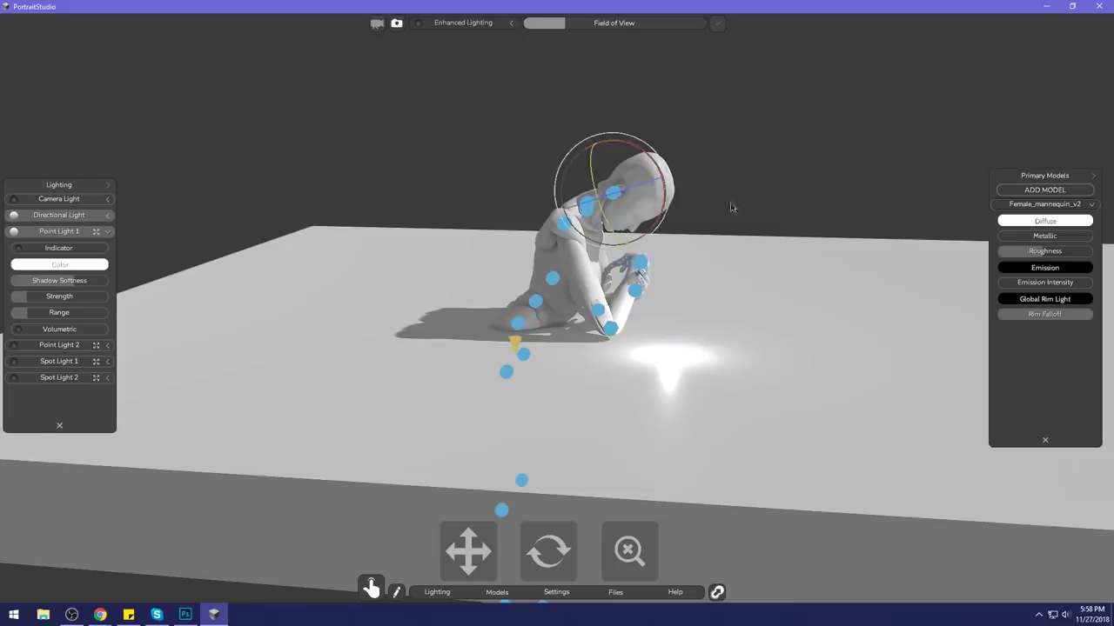
left_click_drag(606, 224, 673, 203)
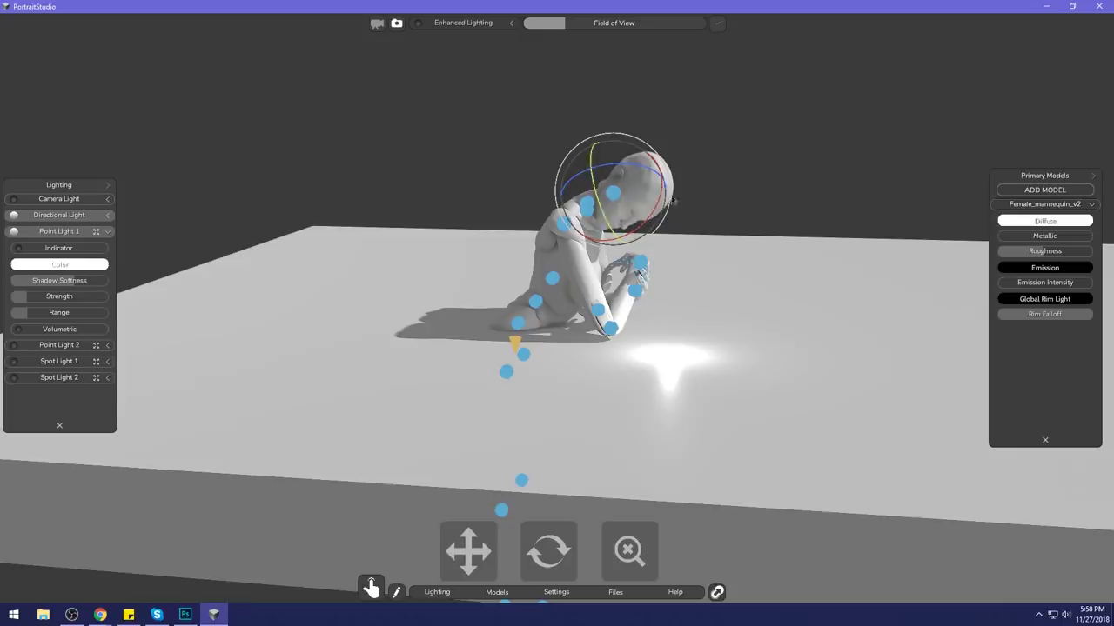
right_click(1047, 207)
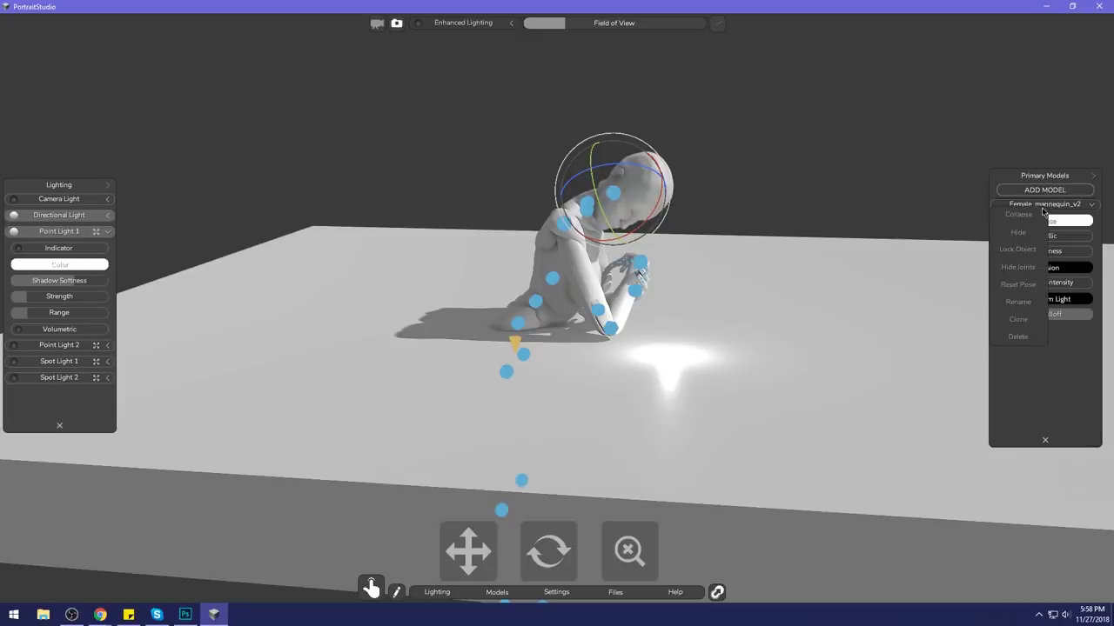
left_click(1026, 272)
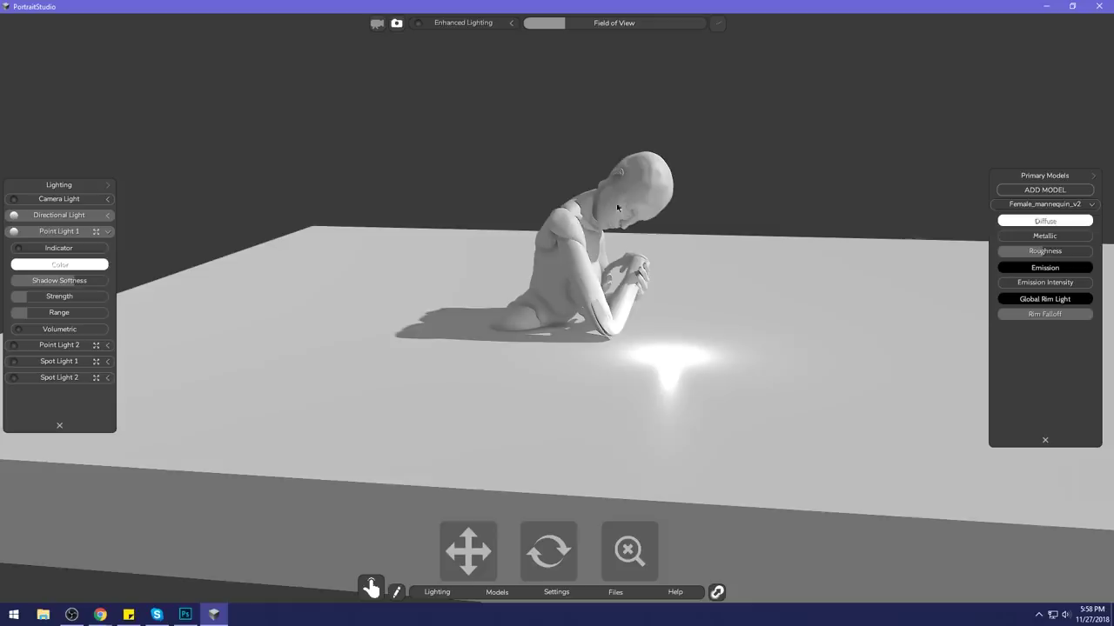
left_click(545, 320)
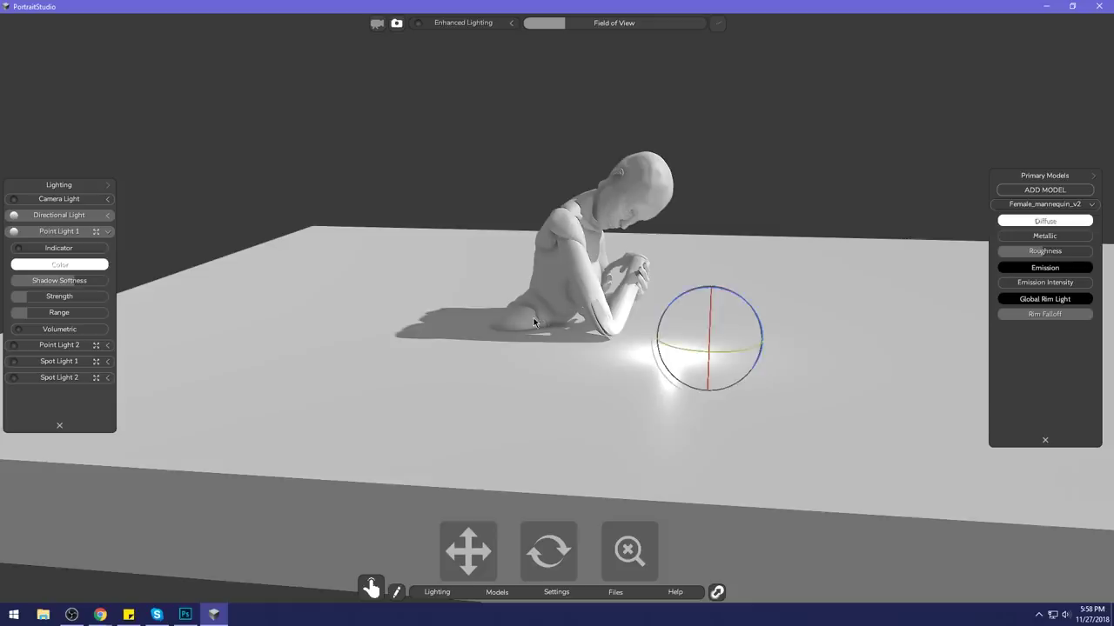
left_click(752, 179)
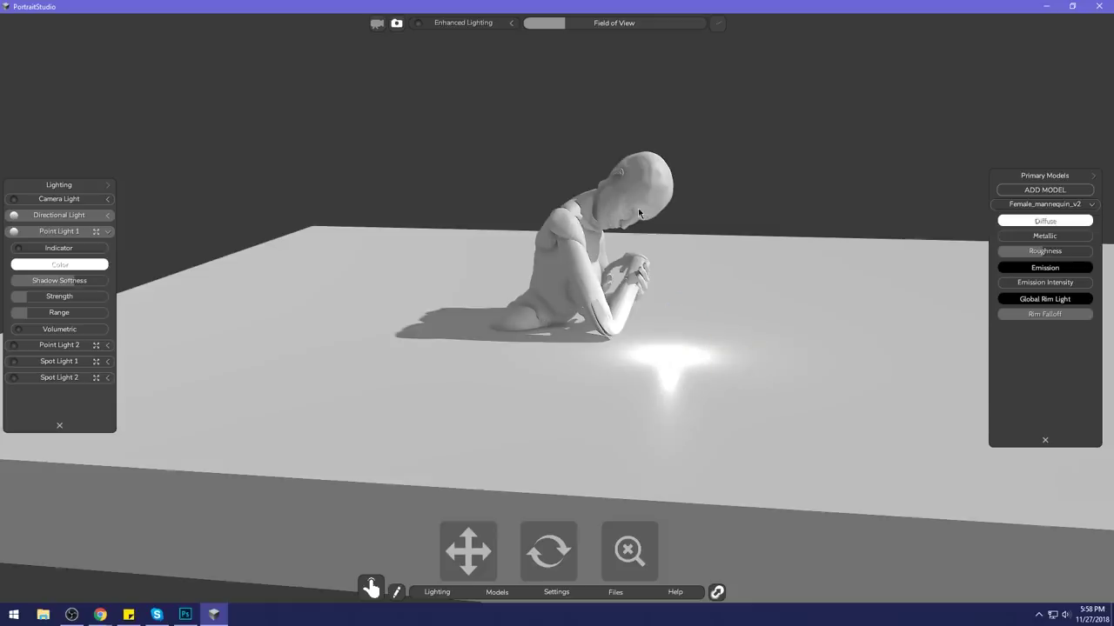
Step: Switch back and forth between Photoshop and PortraitStudio to compare the painted figure in bathtimefoil.jpg with the posed mannequin
left_click(185, 615)
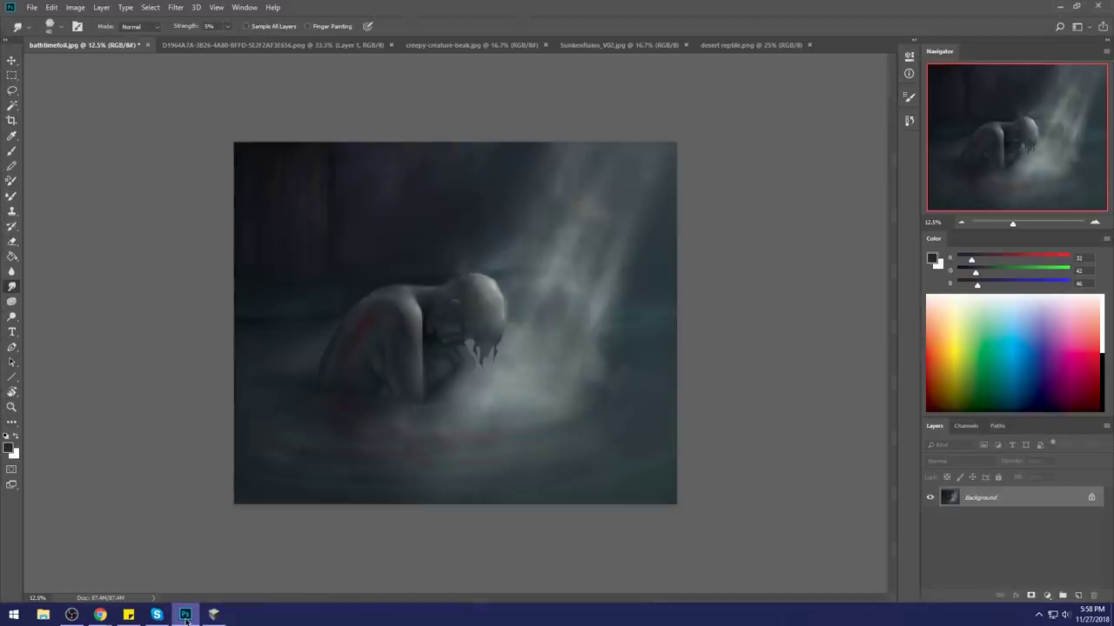
left_click(186, 618)
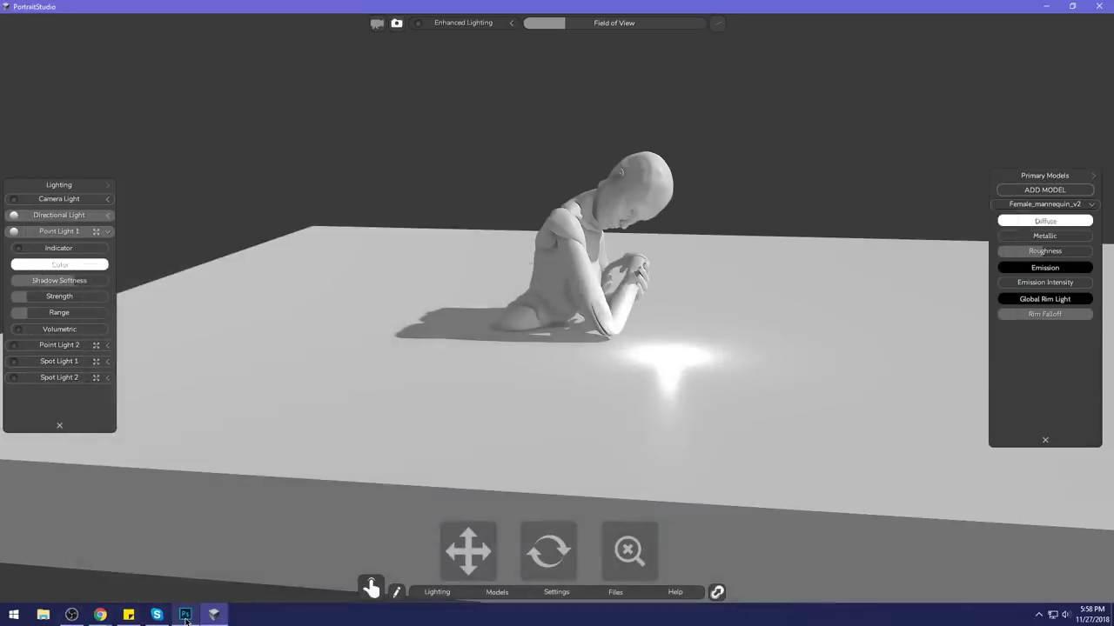
left_click(185, 618)
left_click(185, 618)
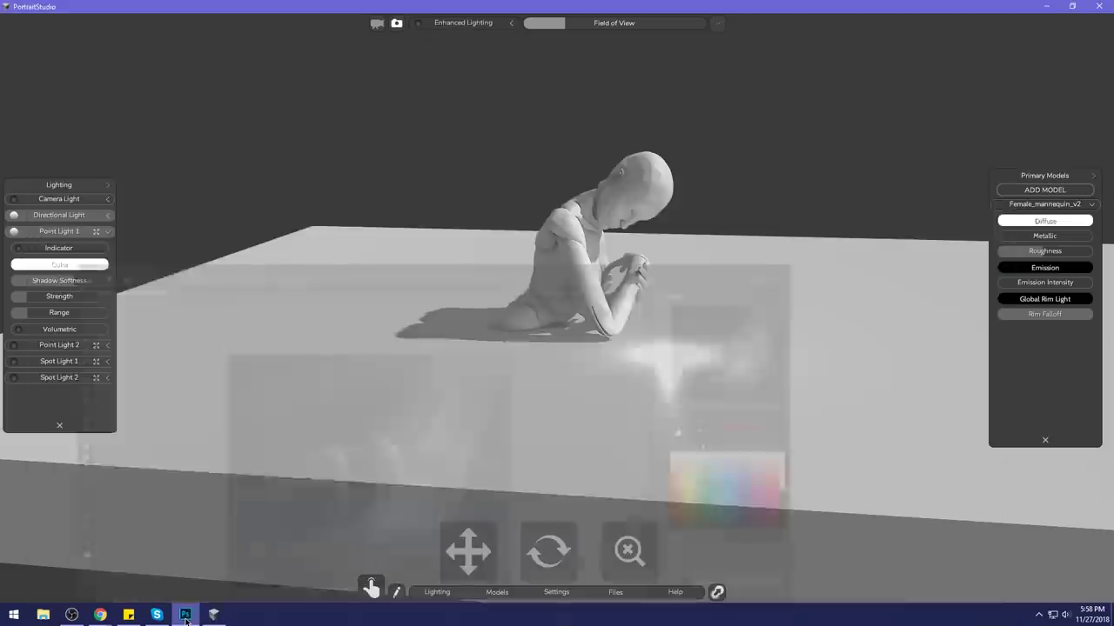
left_click(186, 617)
left_click(185, 618)
left_click(185, 618)
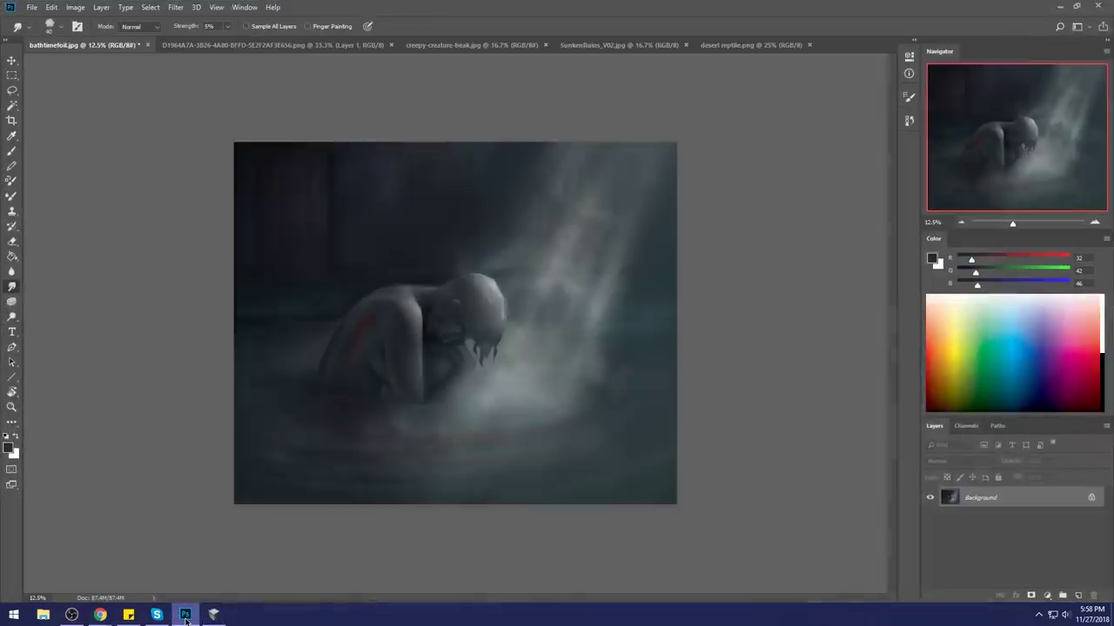
left_click(185, 618)
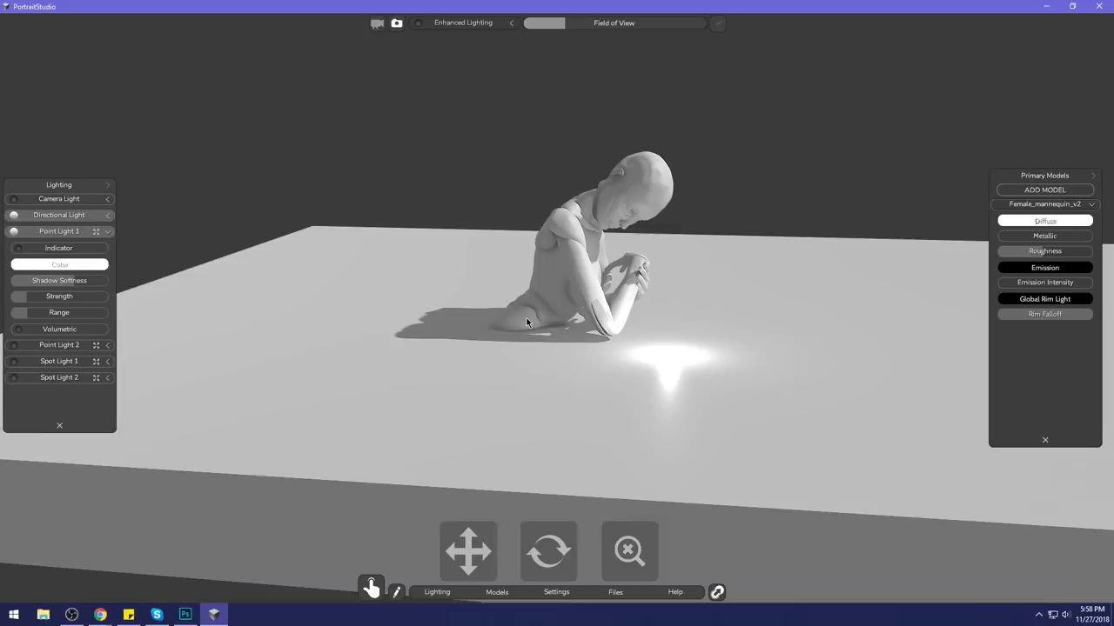
Step: Switch to Photoshop and touch up the figure's head, neck and back with the Brush tool, using colors sampled from the painting
left_click(185, 615)
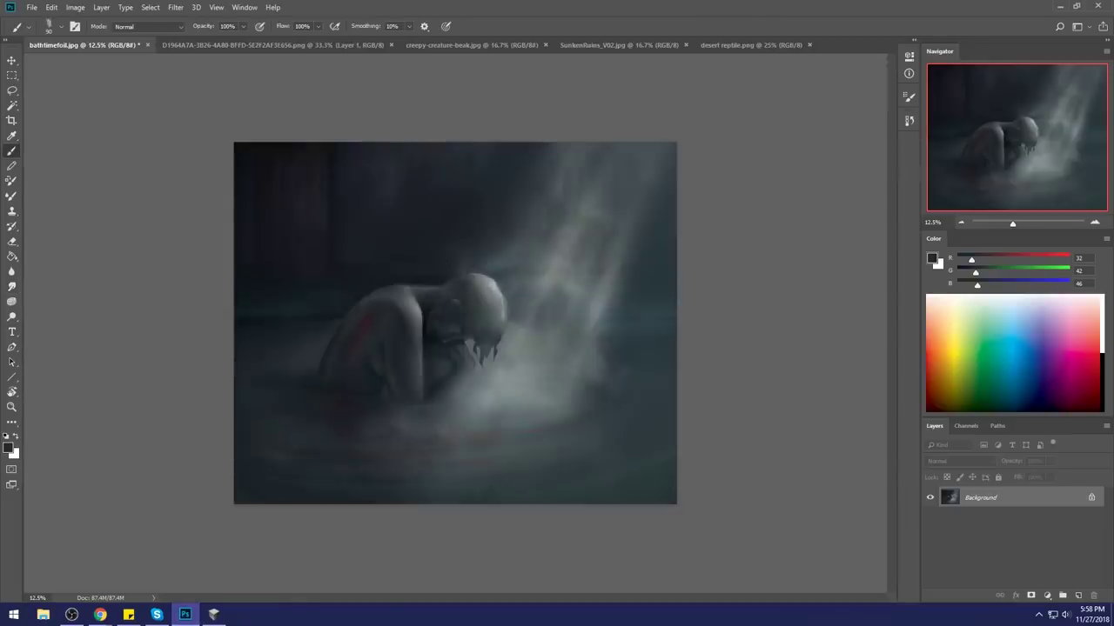
left_click(495, 279, "alt")
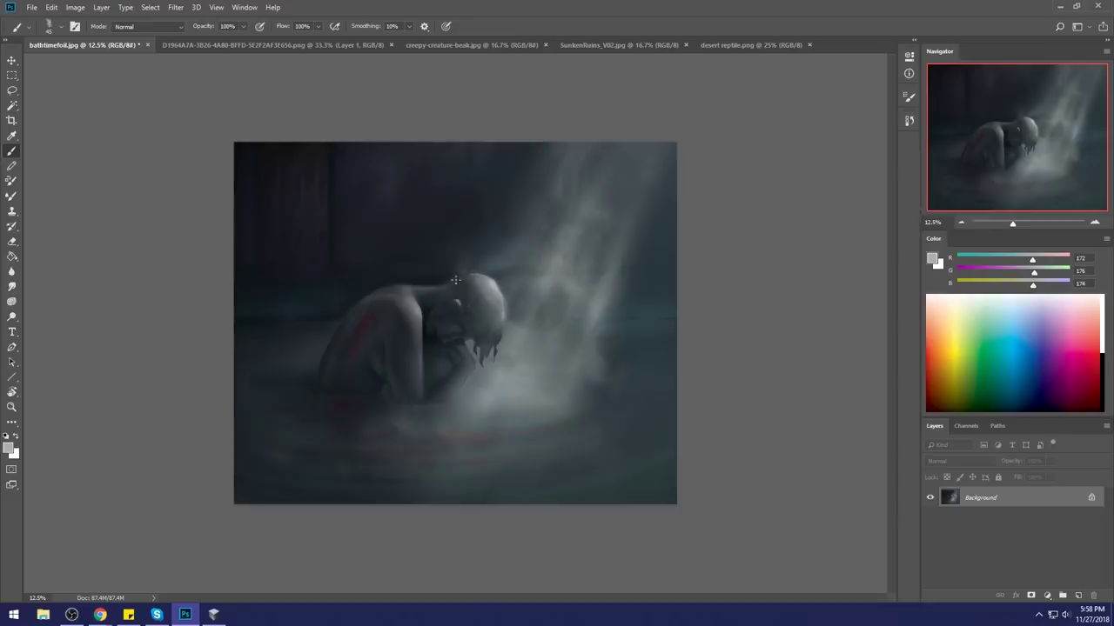
left_click(422, 263, "alt")
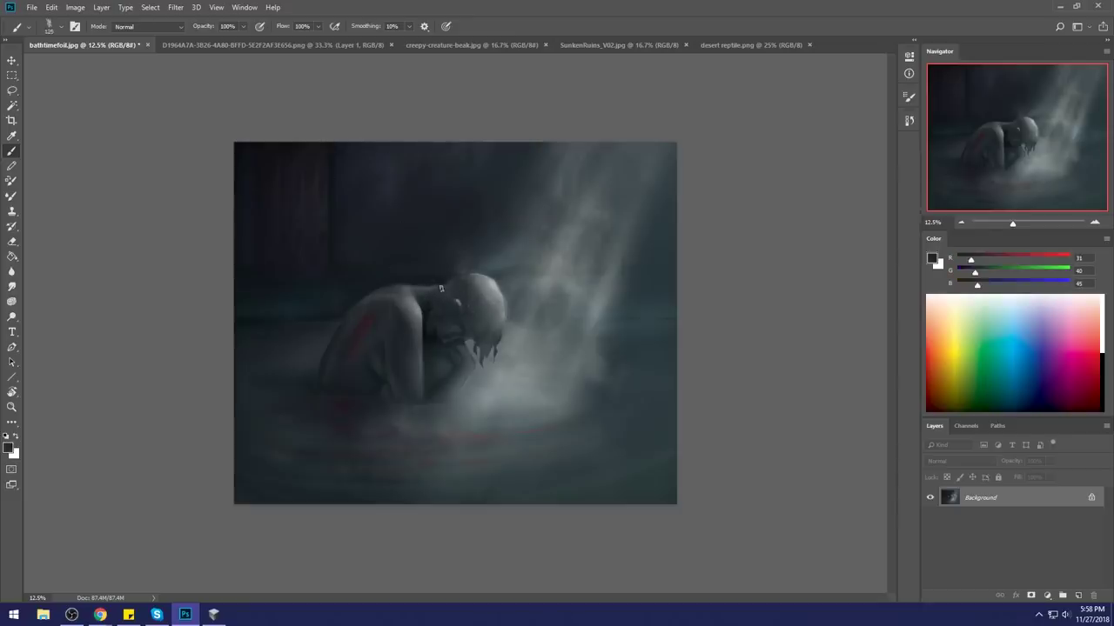
left_click(442, 289, "alt")
left_click(408, 286, "alt")
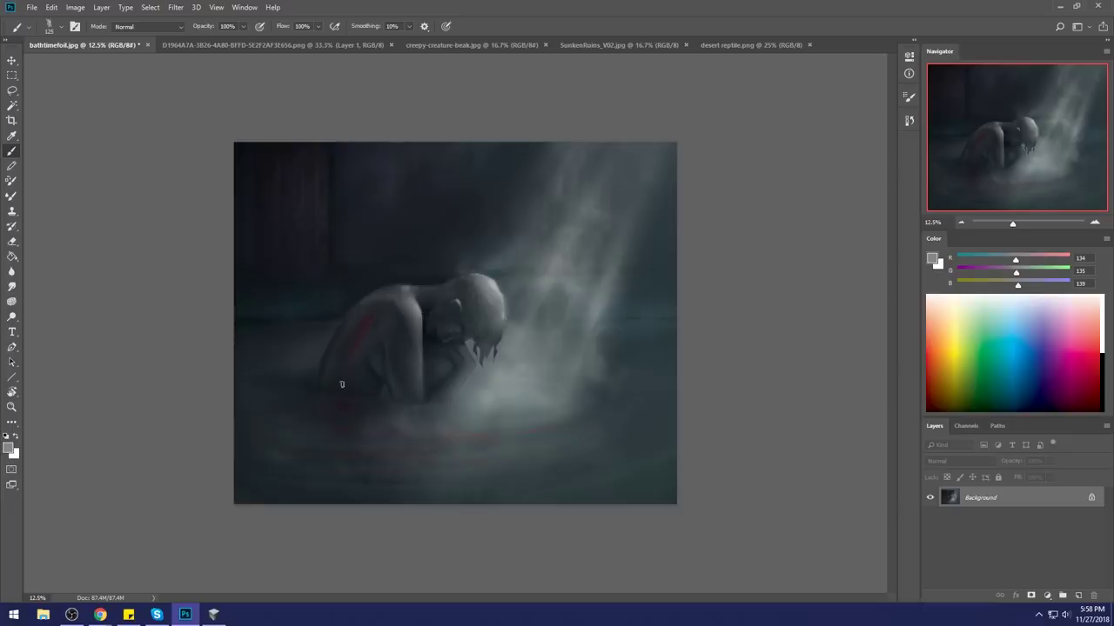
Step: Switch to PortraitStudio and hide the Cube in the secondary models so the whole mannequin is exposed
left_click(214, 615)
left_click(214, 616)
left_click(214, 616)
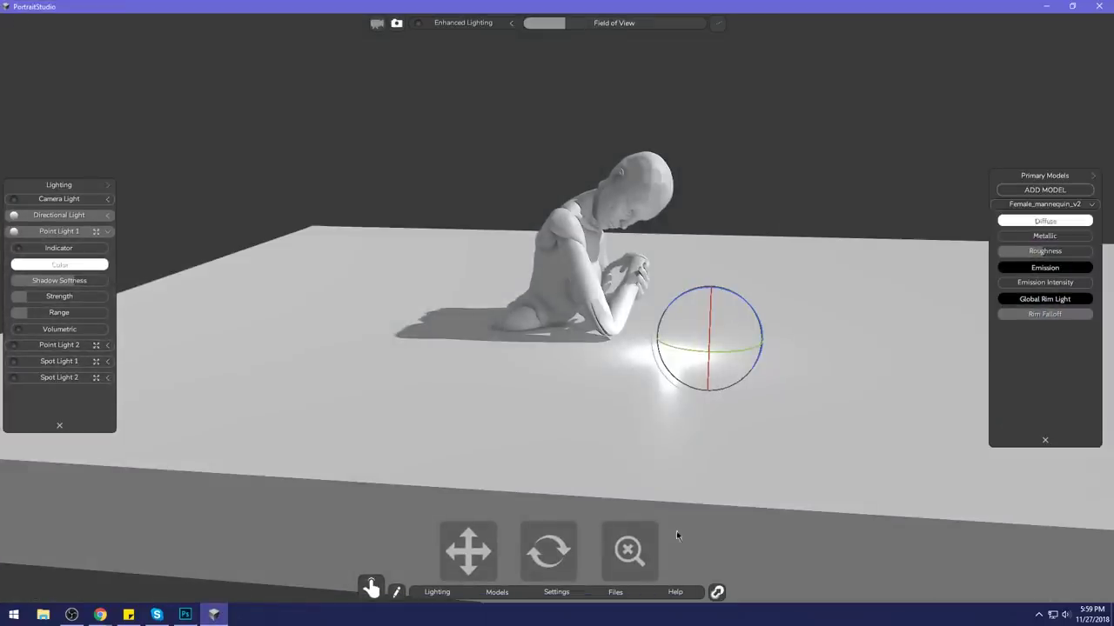
mouse_move(544, 556)
left_mouse_down()
mouse_move(562, 550)
mouse_move(545, 561)
left_mouse_up()
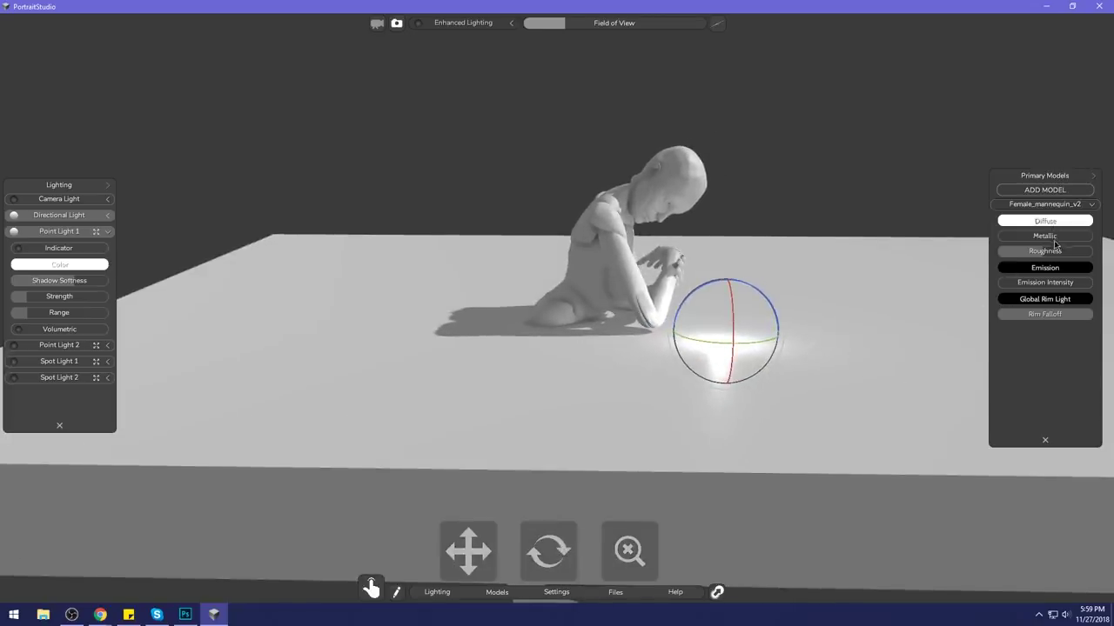
left_click(1038, 205)
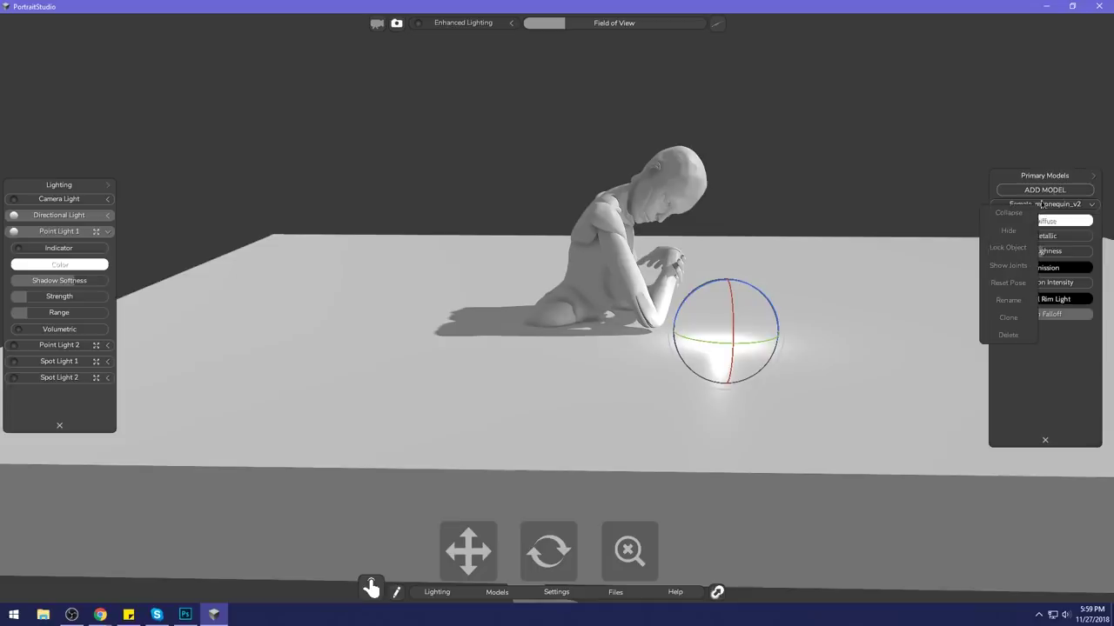
left_click(1094, 178)
left_click(1095, 178)
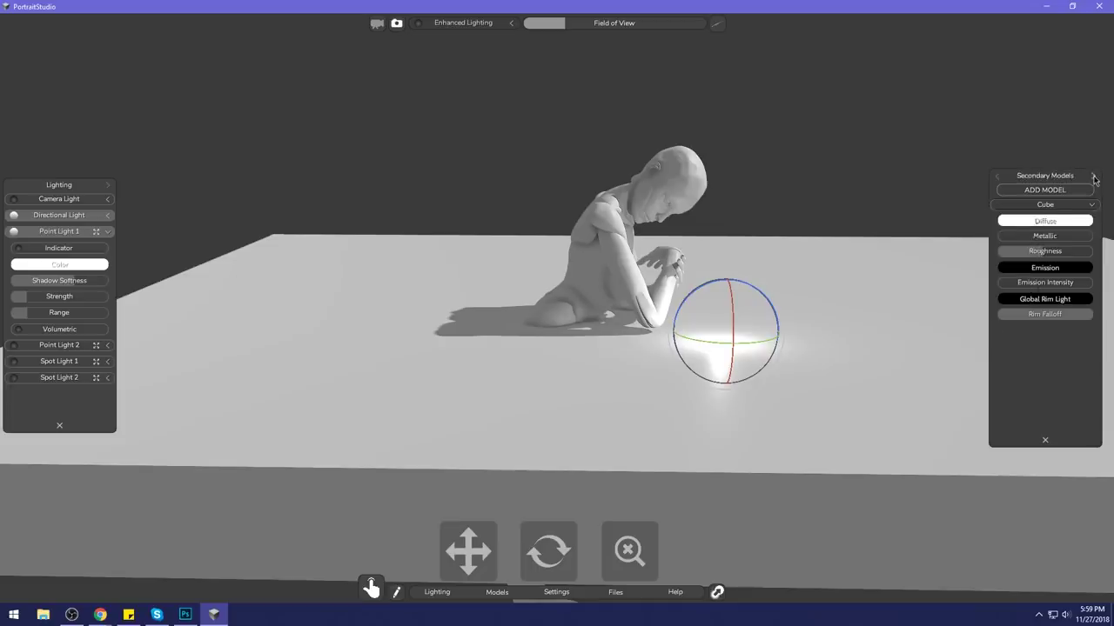
right_click(1054, 210)
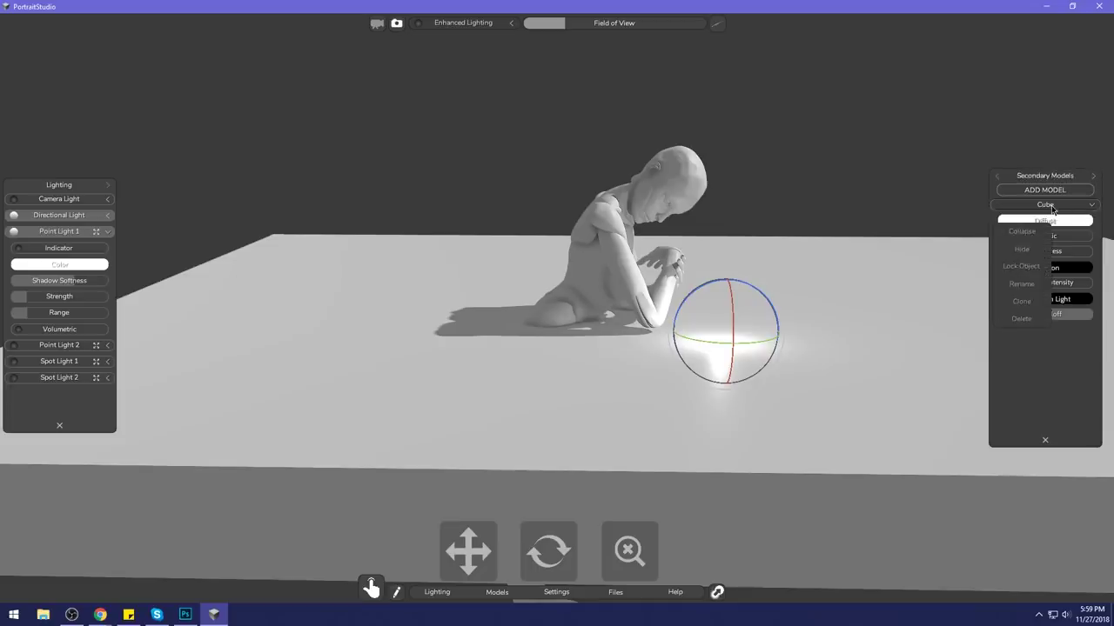
left_click(1024, 253)
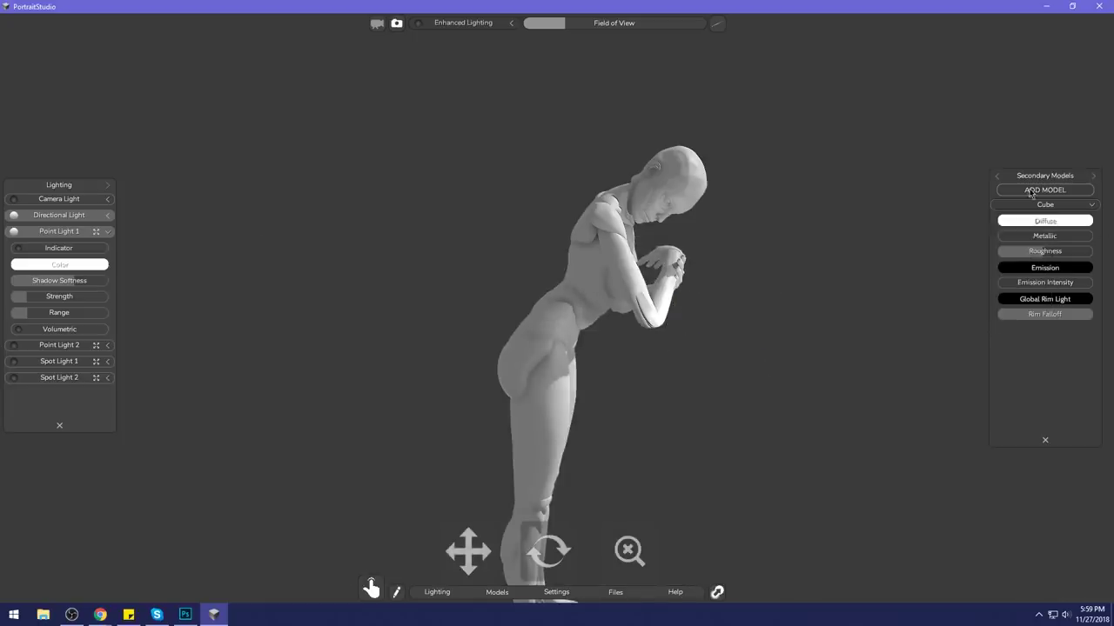
Step: Show the joints of Female_mannequin_v2 and rotate its chest and root joints to bend the torso further forward and turn the body
left_click(997, 177)
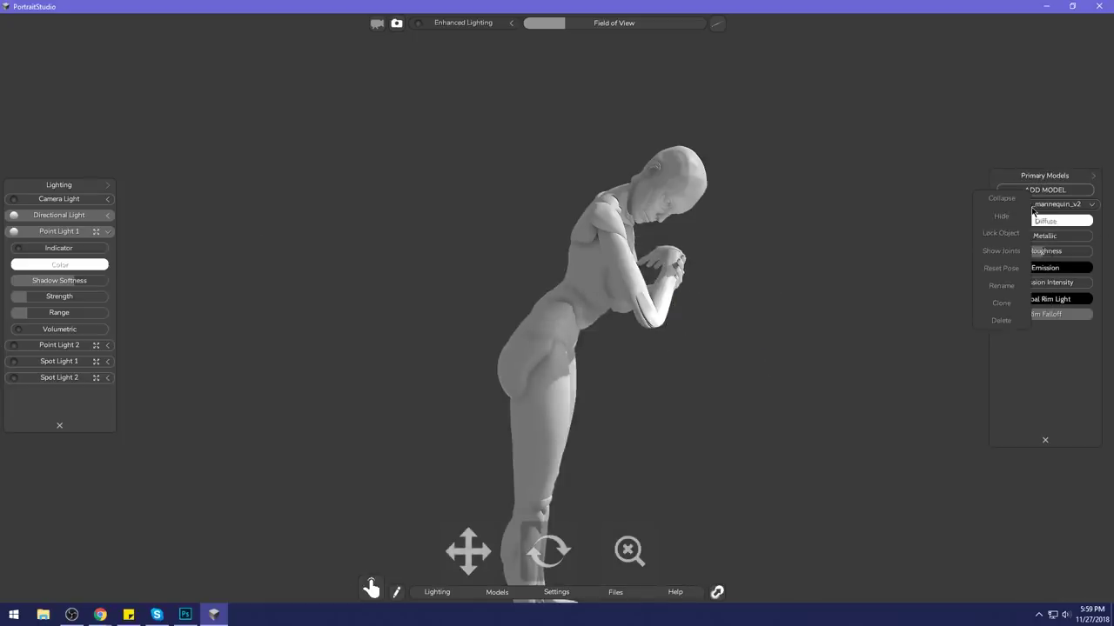
left_click(1005, 252)
left_click(584, 274)
left_click_drag(630, 237, 637, 244)
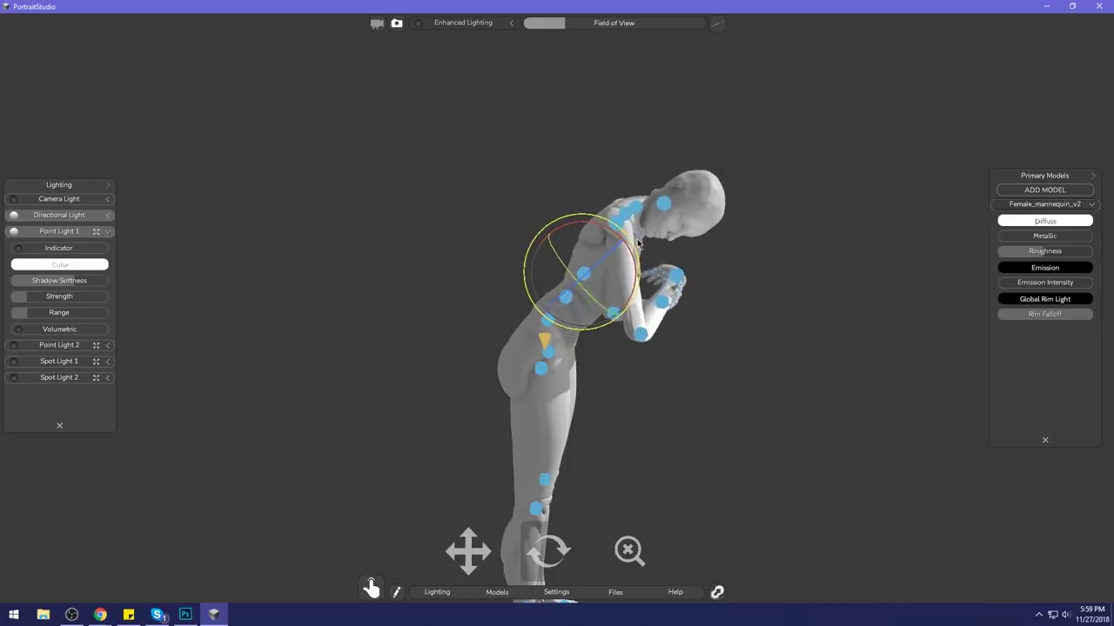
left_click(543, 340)
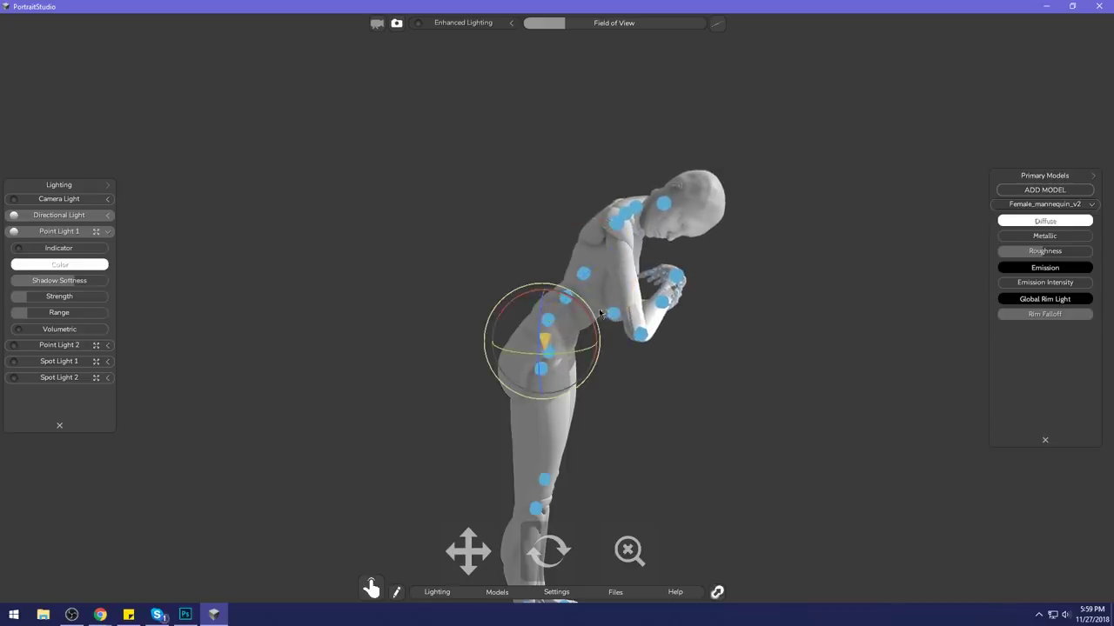
left_click_drag(593, 315, 633, 200)
Step: Rotate the mannequin's neck joint to tilt the head further down and adjust its turn
left_click(612, 196)
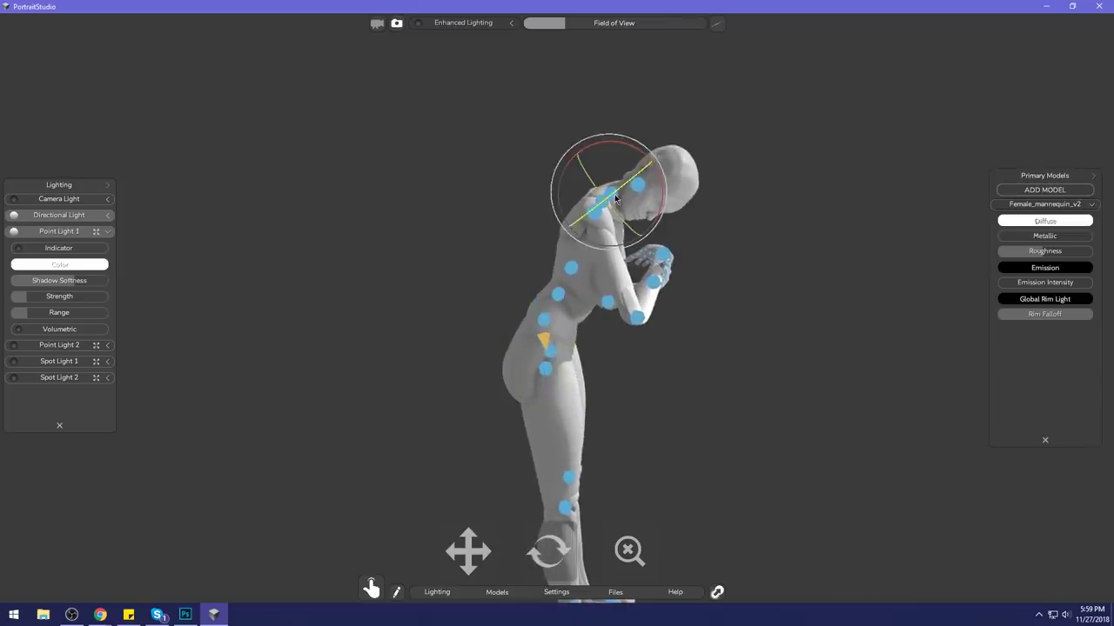
left_click(671, 169)
left_click(589, 211)
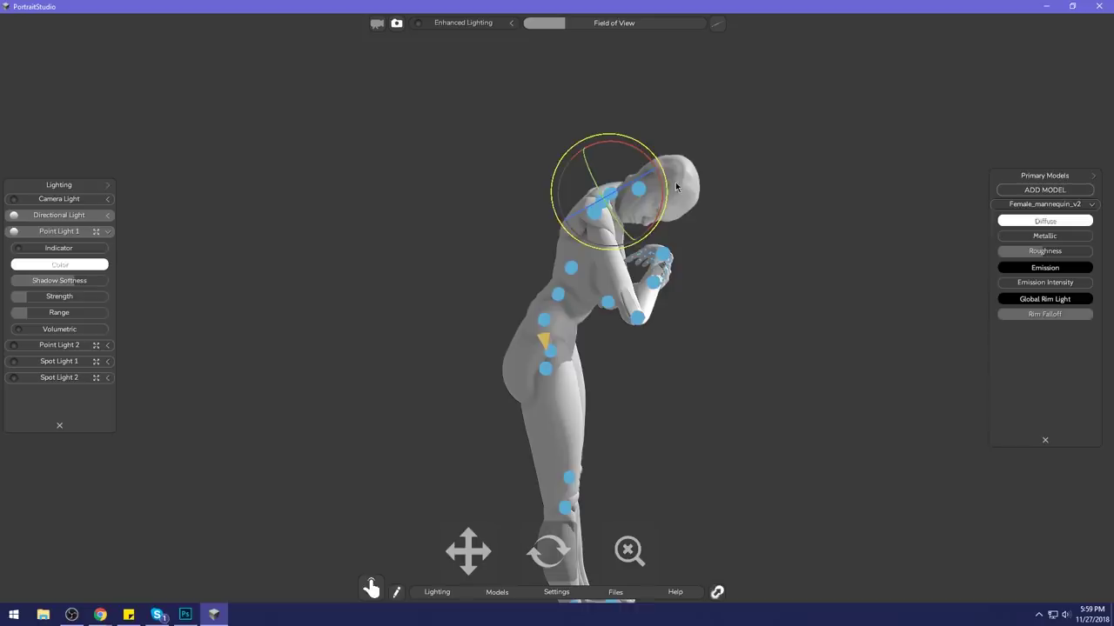
left_click(775, 149)
left_click(690, 189)
left_click_drag(690, 190, 704, 182)
left_click(764, 155)
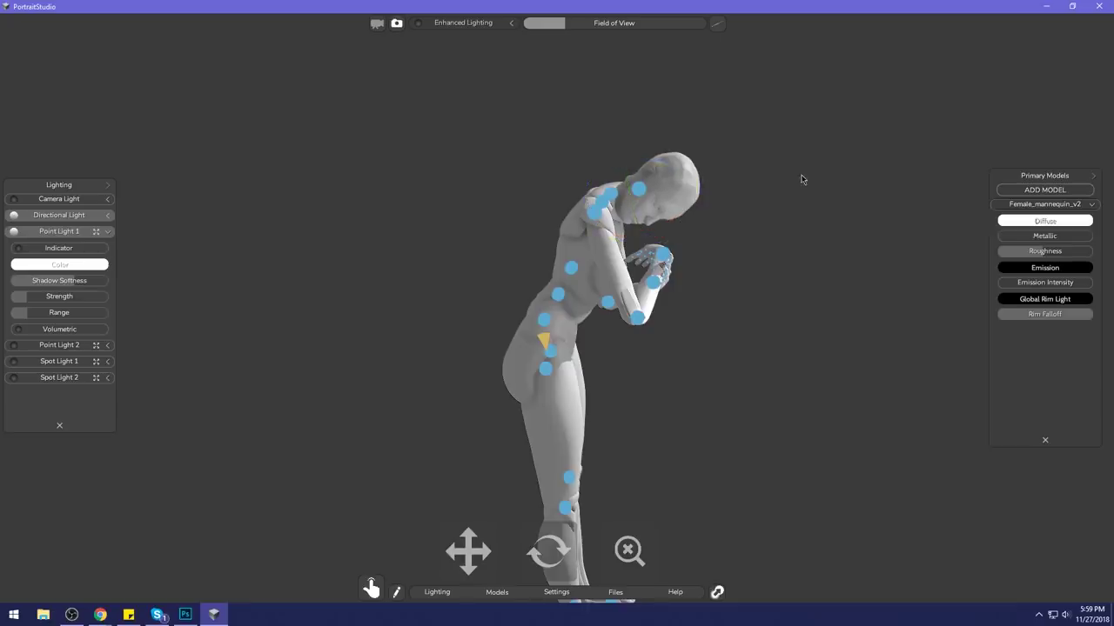
Step: Scale the mannequin's head down slightly at the head joint
left_click(642, 191)
key("w")
key("r")
left_click_drag(638, 187, 636, 192)
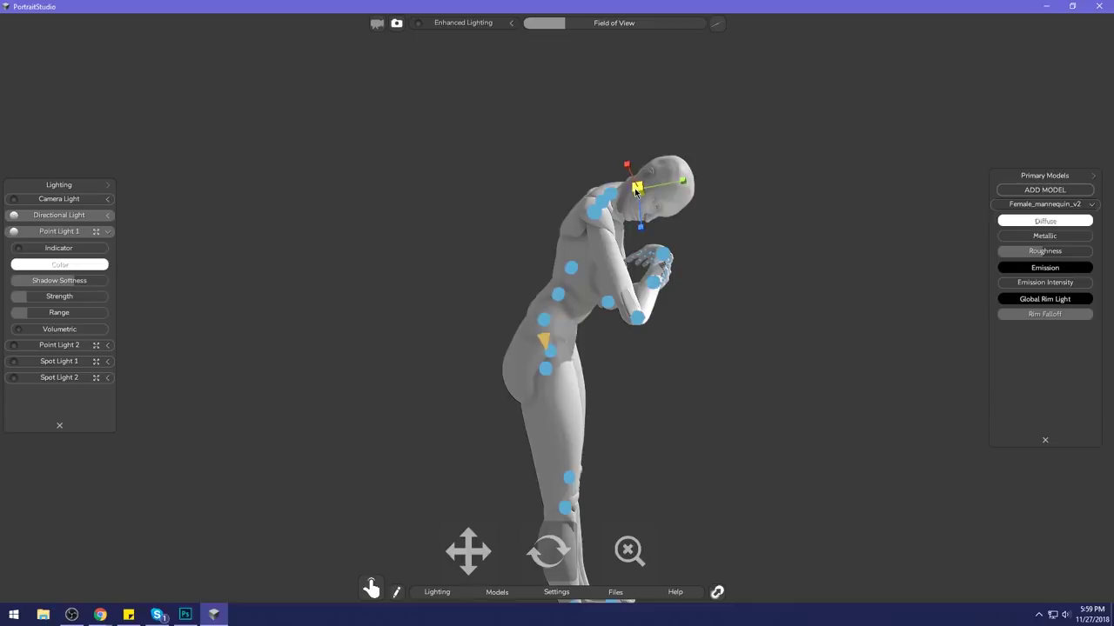
left_click(763, 146)
Step: Switch to Photoshop and refine the hand area and the contour of the upper back, using sampled colors and the Brush and Smudge tools
left_click(185, 614)
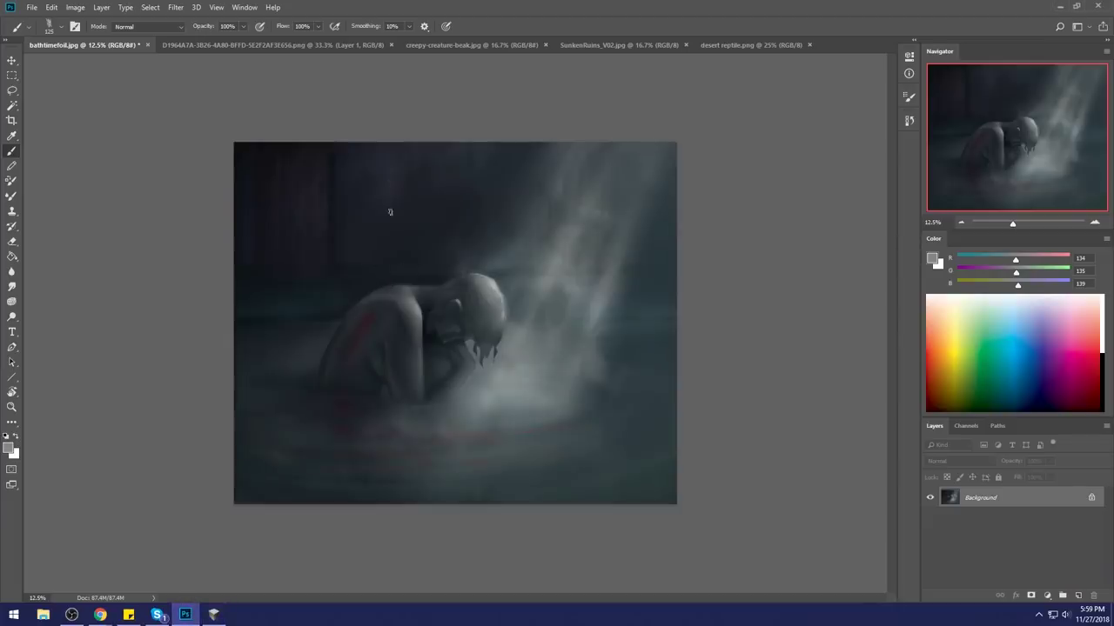
left_click(475, 369, "alt")
left_click(12, 287)
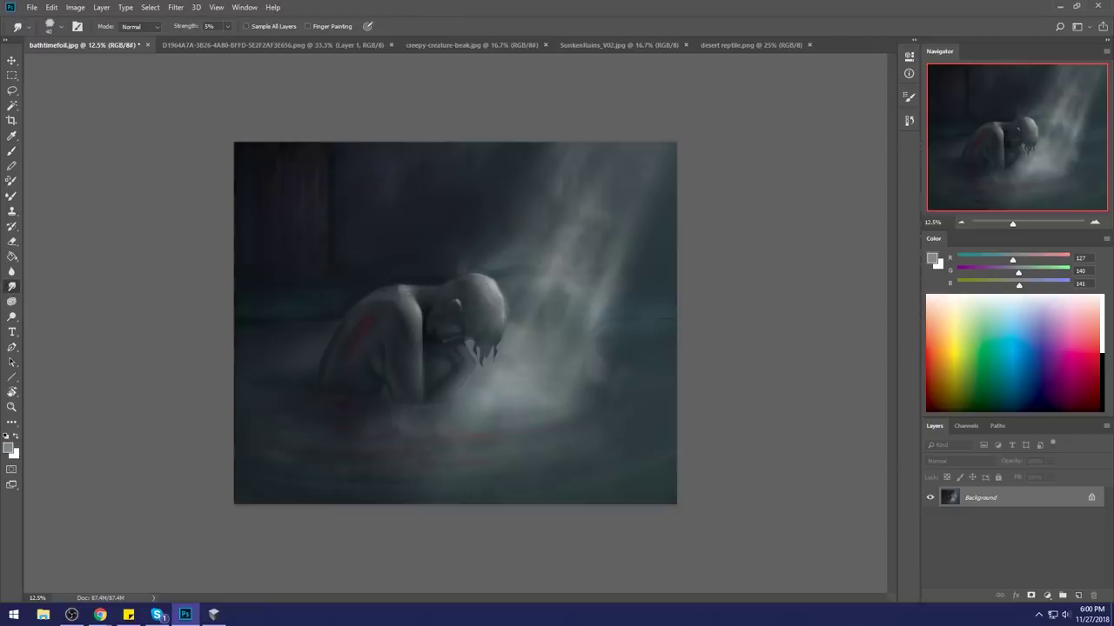
key("b")
left_click(411, 279, "alt")
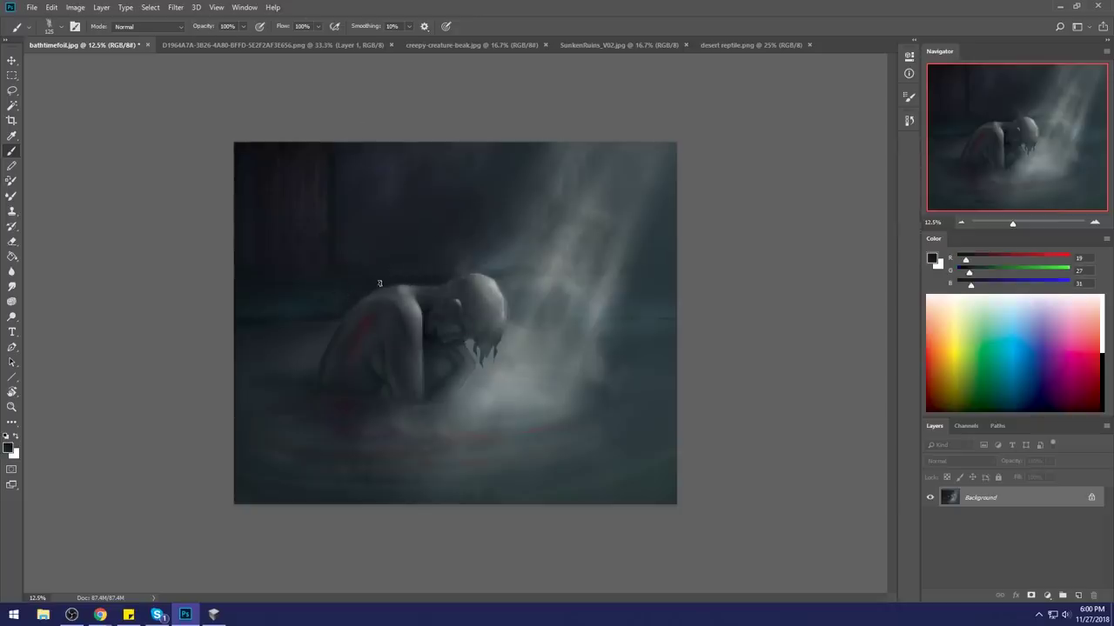
Step: Set the brush mode to Darken and shade the figure's back with sampled dark tones, checking the mannequin in PortraitStudio for reference
left_click(375, 304, "alt")
left_click(144, 26)
left_click(131, 90)
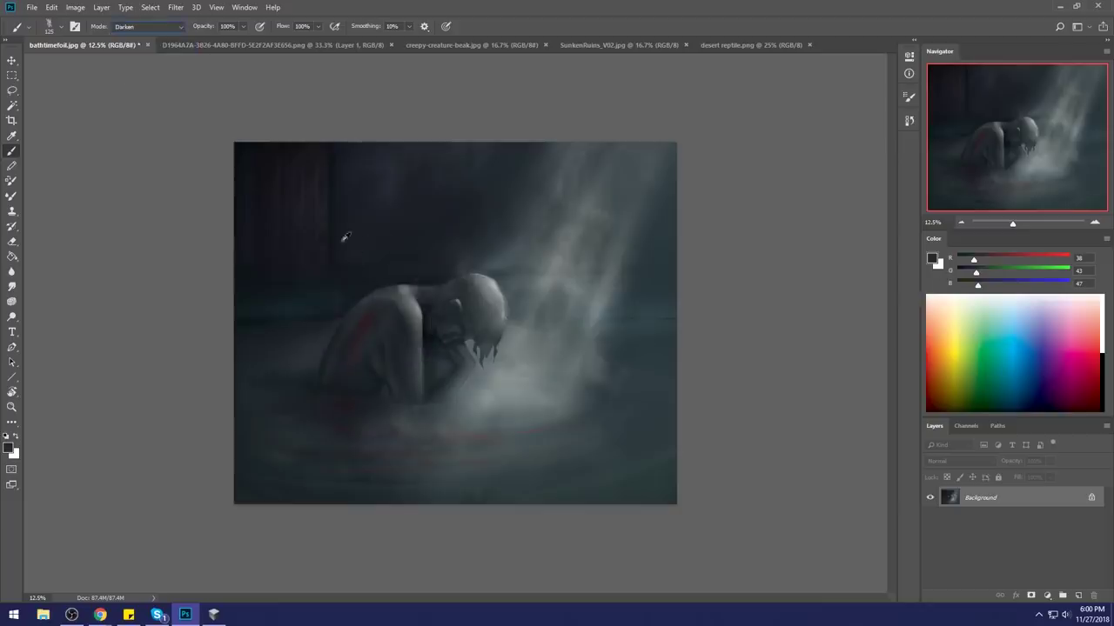
left_click(356, 308, "alt")
left_click(214, 615)
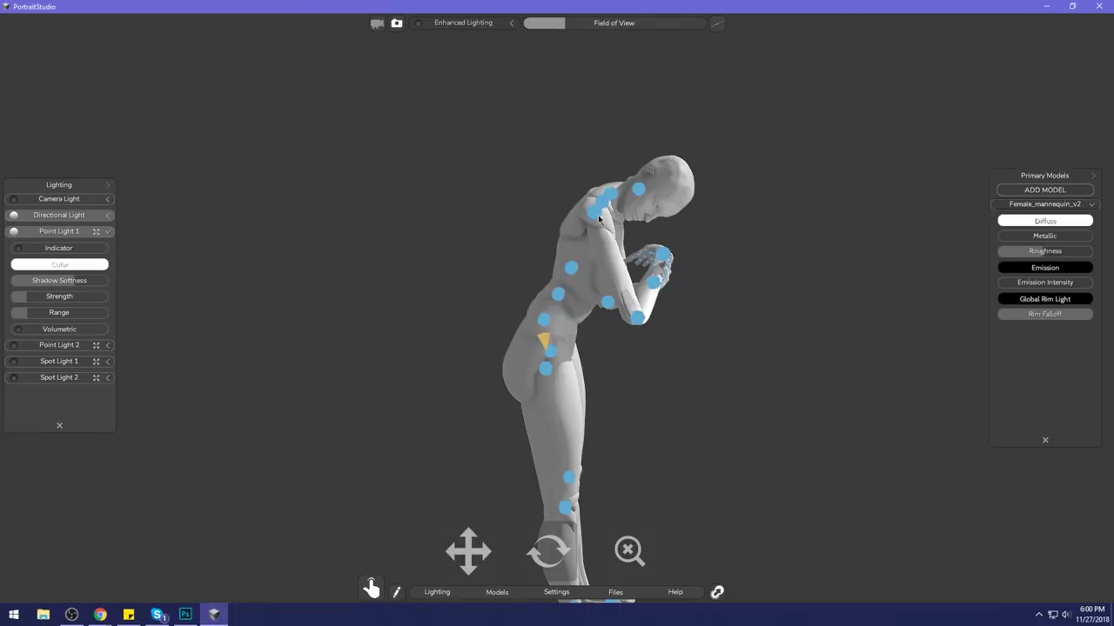
left_click(216, 615)
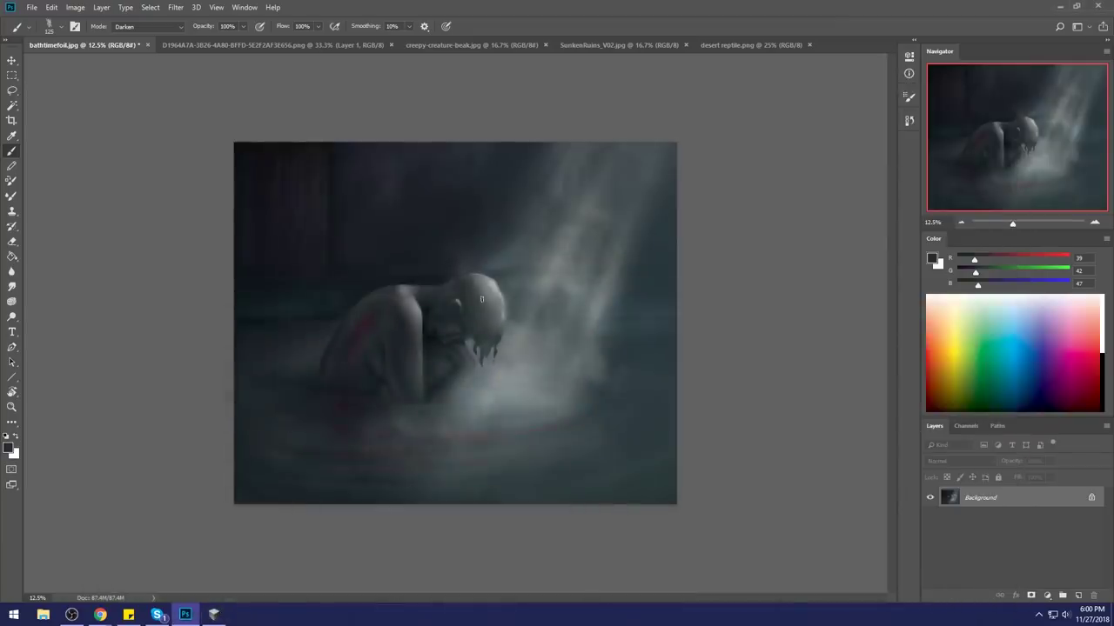
Step: Dodge the highlights in the mist on the water in front of the figure, and undo the last stroke
key("o")
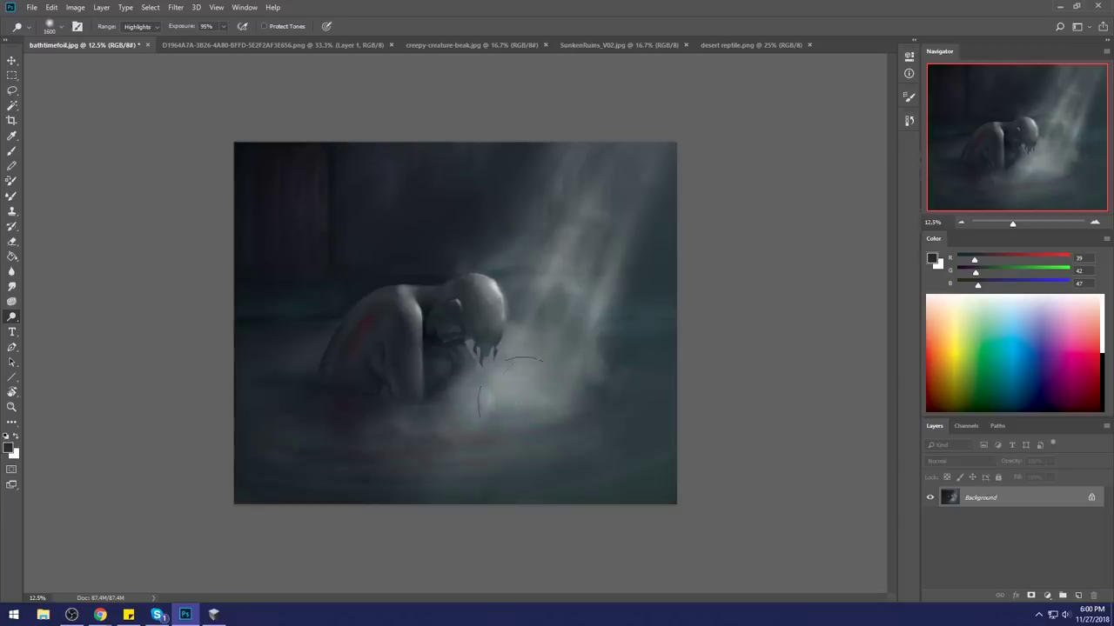
left_click_drag(519, 405, 300, 400)
key("ctrl+z")
Step: Set the brush mode back to Normal and paint a light rim along the figure's forearm in a sampled light gray
key("b")
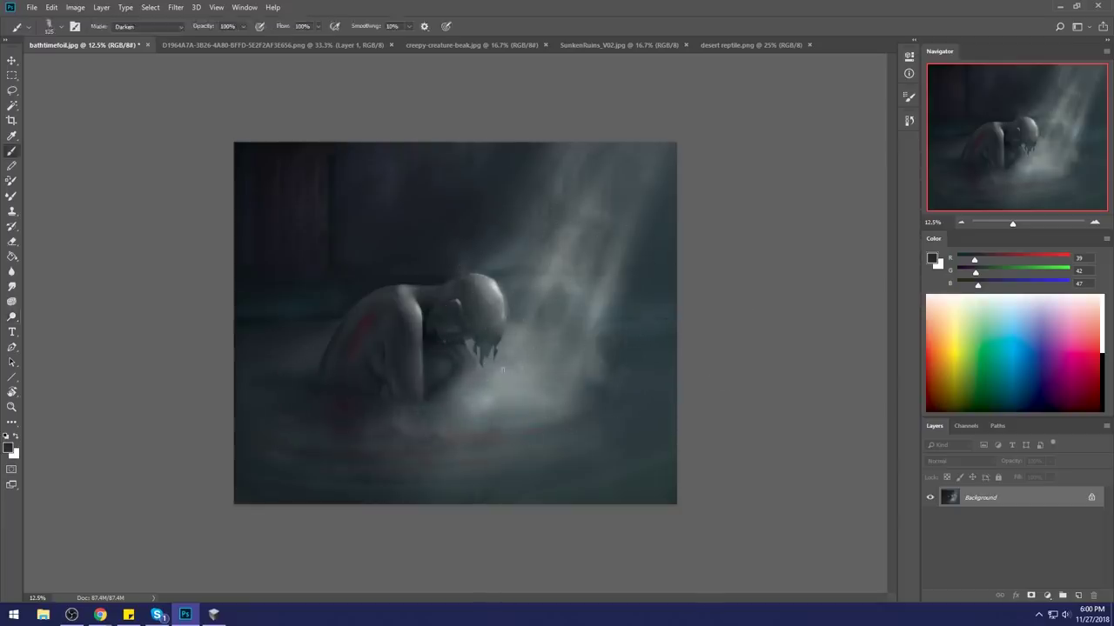
left_click(407, 331, "alt")
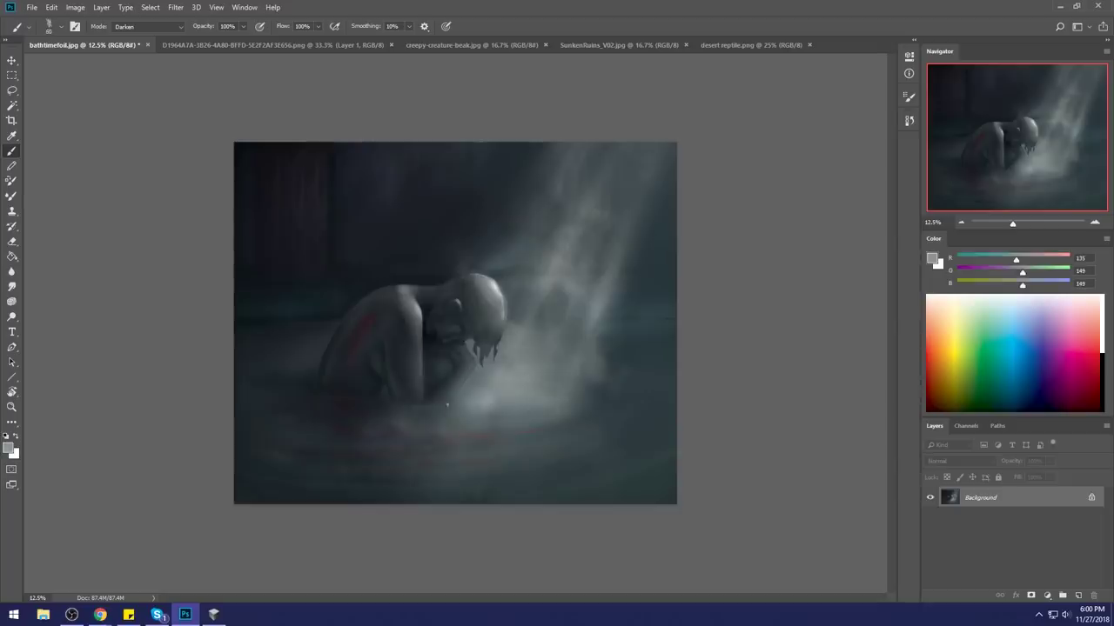
left_click(148, 26)
left_click(139, 35)
left_click_drag(451, 392, 474, 369)
key("ctrl+z")
key("r")
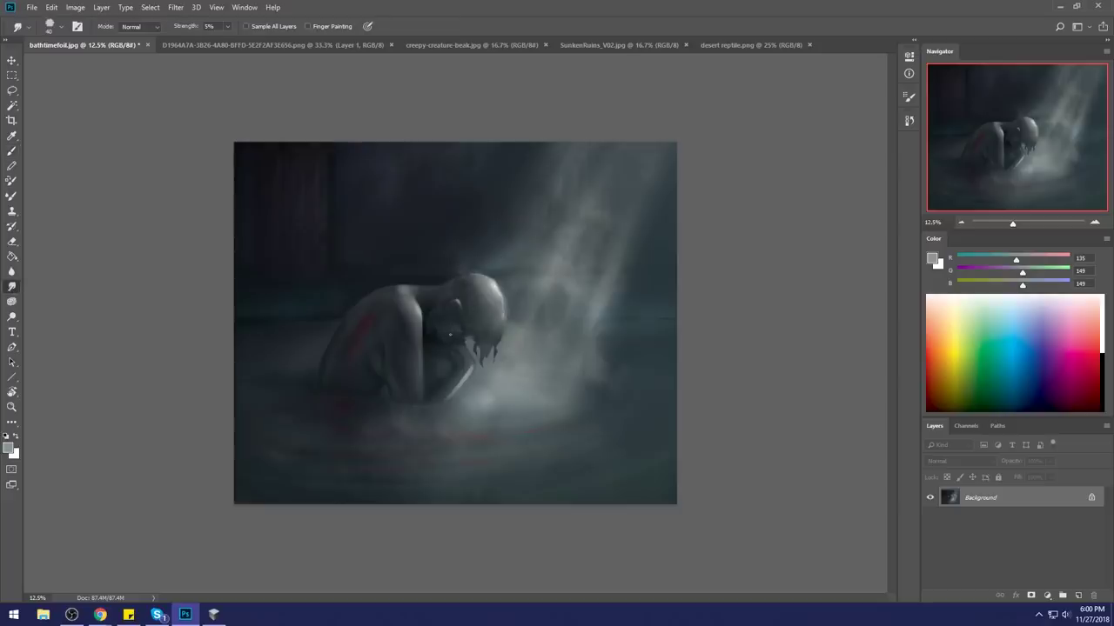
Step: Paint the closed eyelid, lash line and brow on the figure's face with a small brush, using colors sampled around the eye
key("z")
left_click_drag(393, 293, 524, 373)
key("b")
left_click(311, 314, "alt")
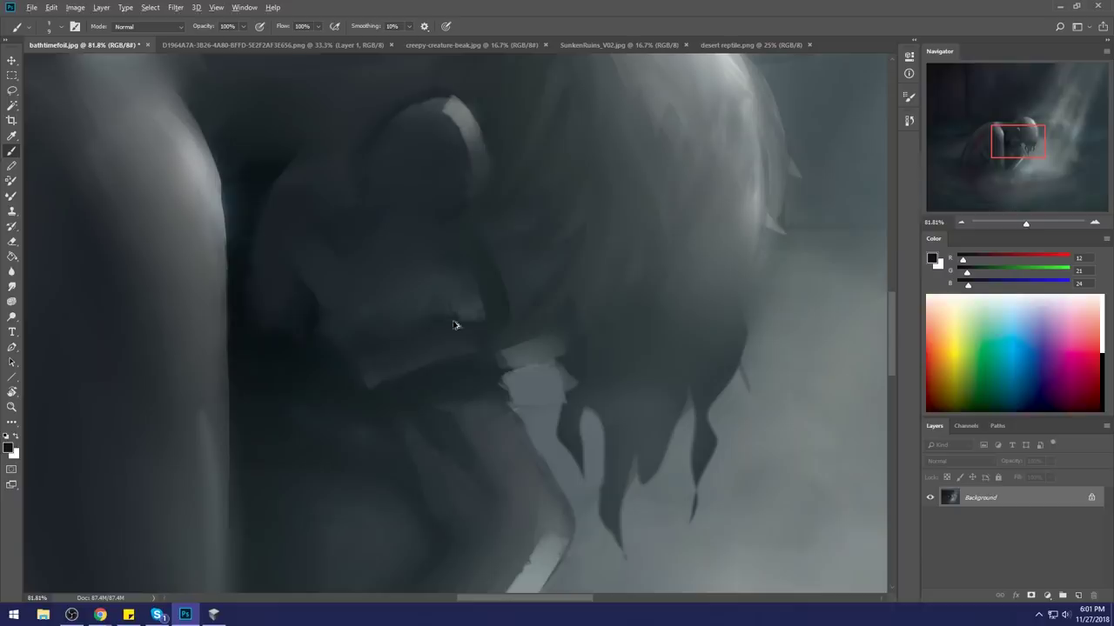
key("r")
mouse_move(646, 310)
left_mouse_down()
mouse_move(517, 209)
mouse_move(425, 311)
left_mouse_up()
left_click(430, 185, "alt")
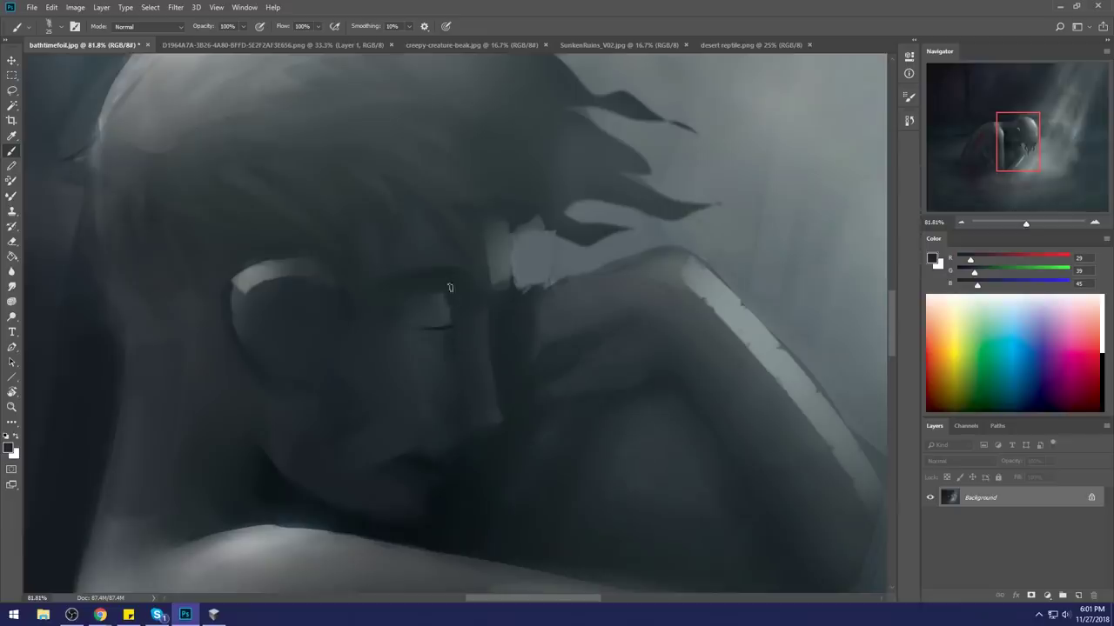
left_click(447, 314, "alt")
left_click(448, 322, "alt")
left_click(409, 324, "alt")
left_click(455, 328, "alt")
left_click(444, 294, "alt")
left_click(424, 319, "alt")
Step: Define the figure's lips and nose with the Brush tool, using dark tones sampled from the face and its surroundings
left_click(273, 475, "alt")
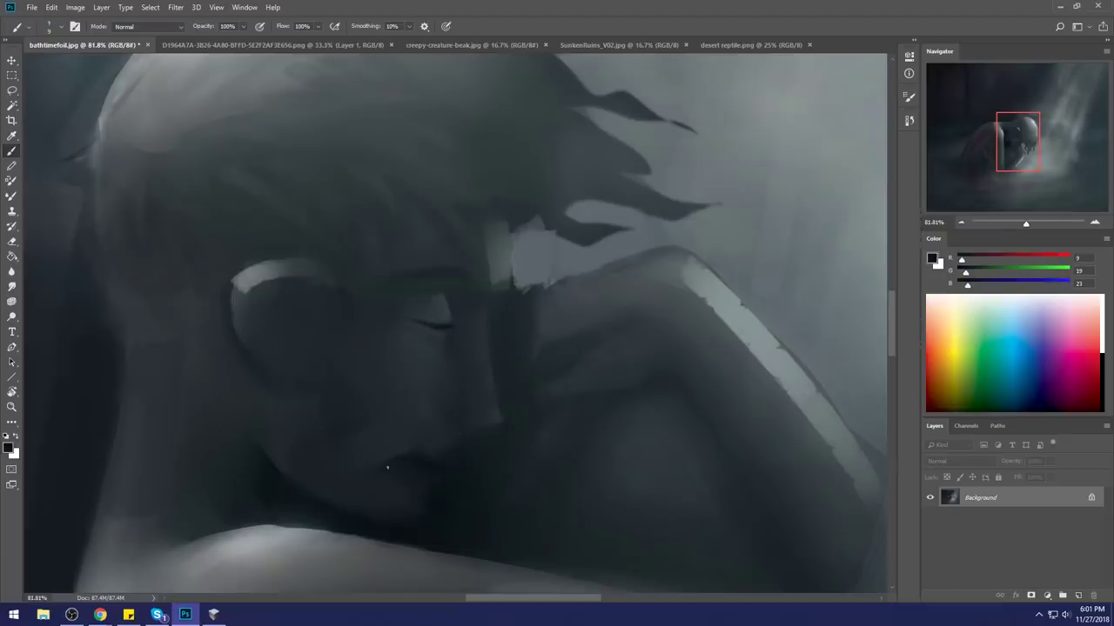
left_click(443, 419, "alt")
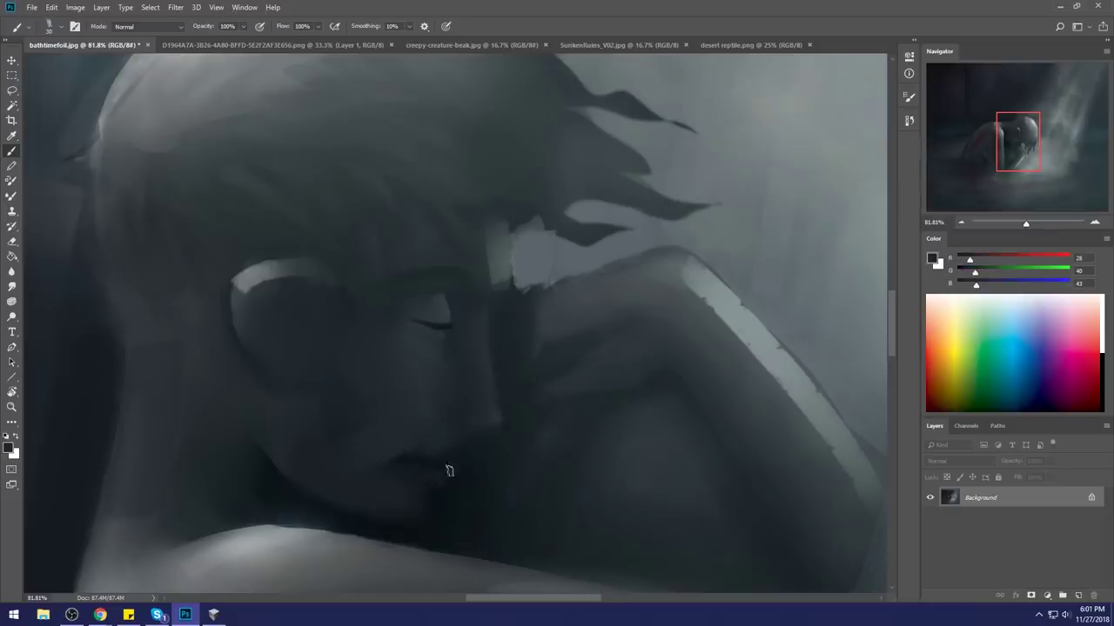
left_click(493, 418, "alt")
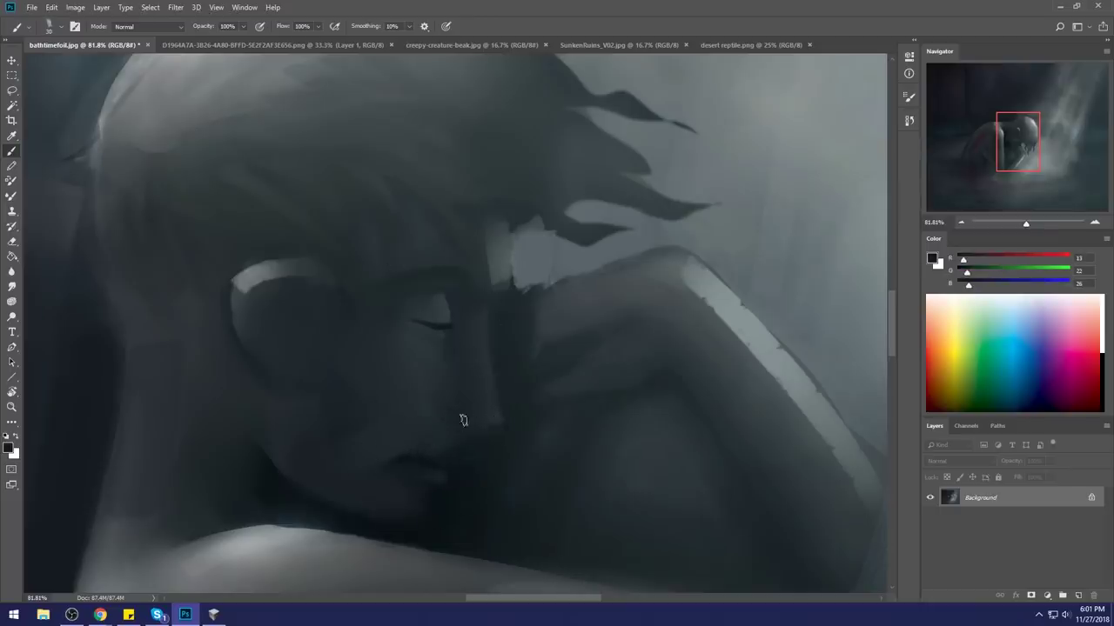
left_click(503, 426, "alt")
left_click(505, 334, "alt")
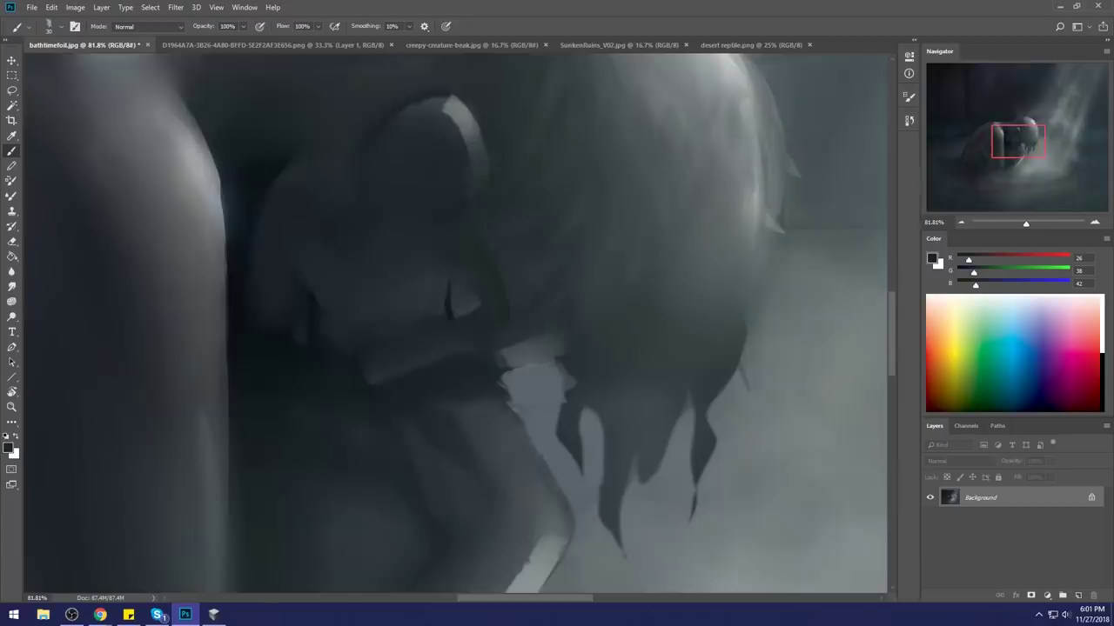
Step: Touch up the shadowed area around the face and neck with the Brush tool, using sampled dark tones
key("ctrl+minus")
key("ctrl+minus")
key("ctrl+minus")
key("ctrl+minus")
key("ctrl+minus")
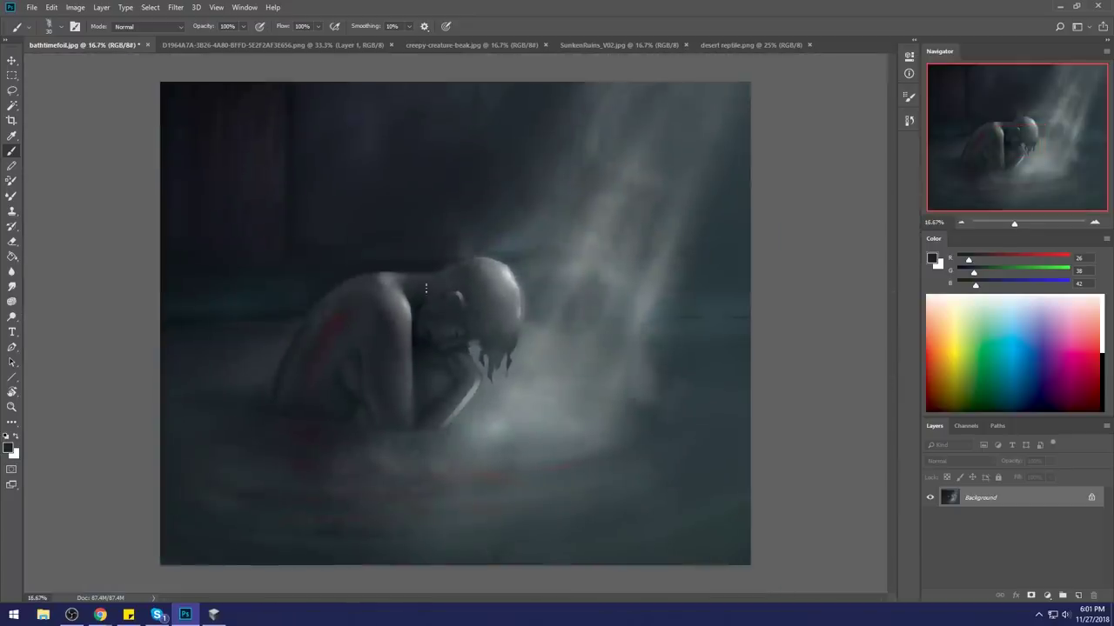
left_click(456, 331, "alt")
left_click(456, 309, "alt")
left_click(424, 327, "alt")
key("ctrl+minus")
key("ctrl+minus")
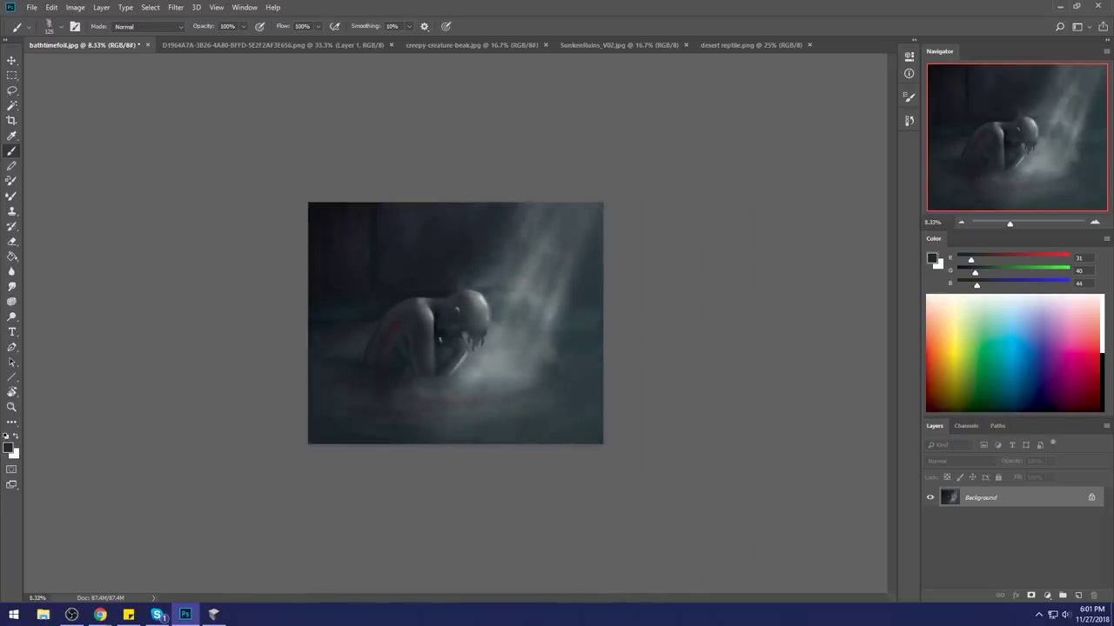
Step: Desaturate the red marks on the figure's back with the Sponge tool, using a smaller brush and an adjusted flow
left_click(12, 301)
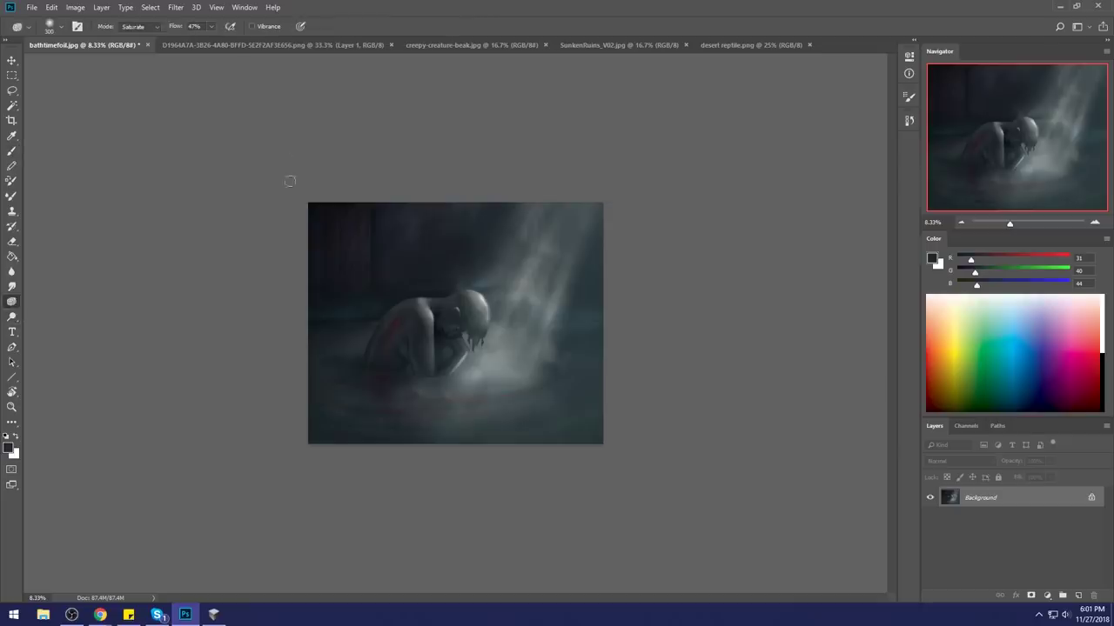
left_click(137, 27)
left_click(136, 40)
key("bracketleft")
key("bracketleft")
key("bracketleft")
key("bracketleft")
key("bracketleft")
left_click(211, 27)
left_click_drag(211, 40, 221, 40)
mouse_move(398, 327)
left_mouse_down()
mouse_move(383, 352)
mouse_move(404, 318)
left_mouse_up()
Step: Return to the Brush tool and choose a soft round brush preset
key("b")
right_click(454, 370)
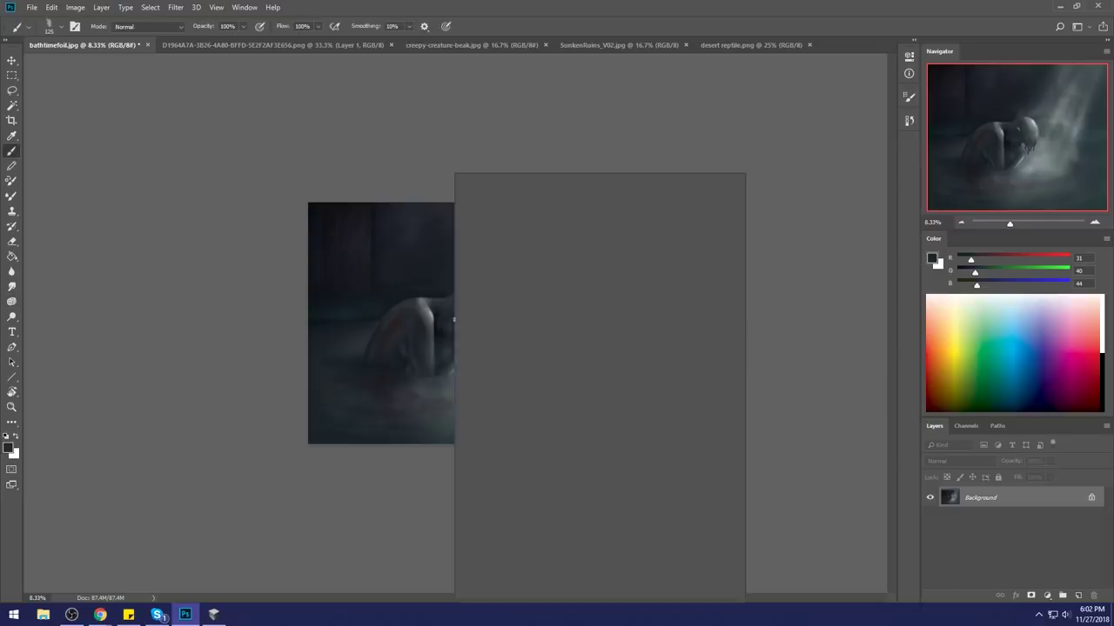
left_click(559, 355)
left_click(811, 344)
Step: Try a Lighten-mode glow over the figure's head, using a soft brush enlarged to 4300 px and a sampled light grey
key("ctrl+minus")
key("ctrl+minus")
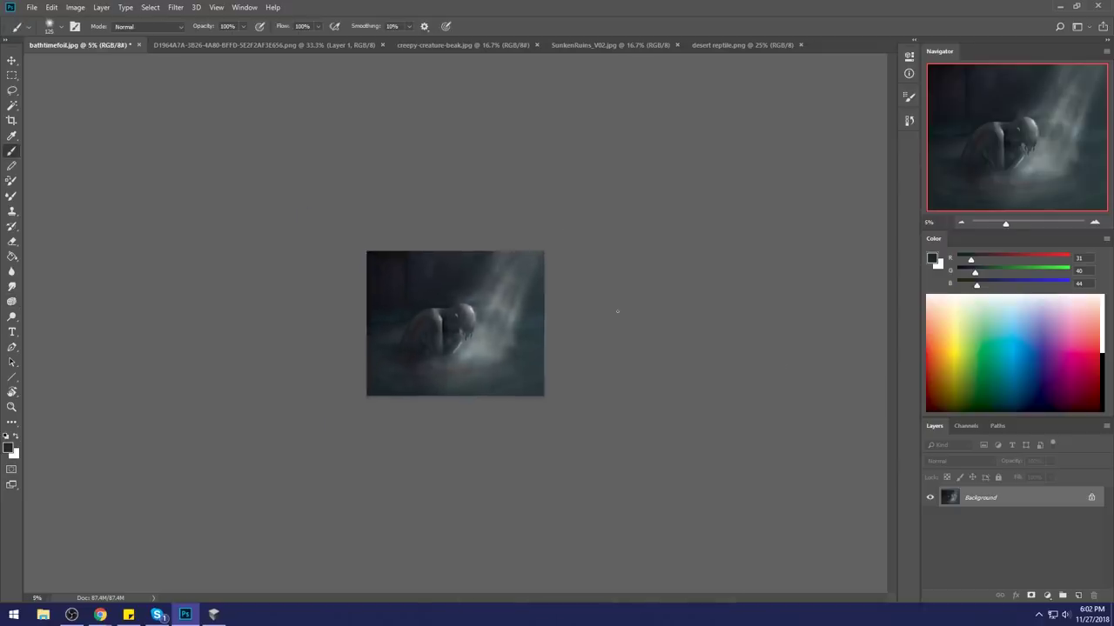
key("bracketright")
key("bracketright")
key("bracketright")
key("bracketright")
key("bracketright")
key("bracketright")
key("bracketright")
key("bracketright")
key("bracketright")
key("bracketright")
key("bracketright")
key("bracketright")
key("bracketright")
key("bracketright")
key("bracketright")
key("bracketright")
key("bracketright")
key("bracketright")
key("bracketright")
key("bracketright")
left_click(170, 27)
left_click(148, 137)
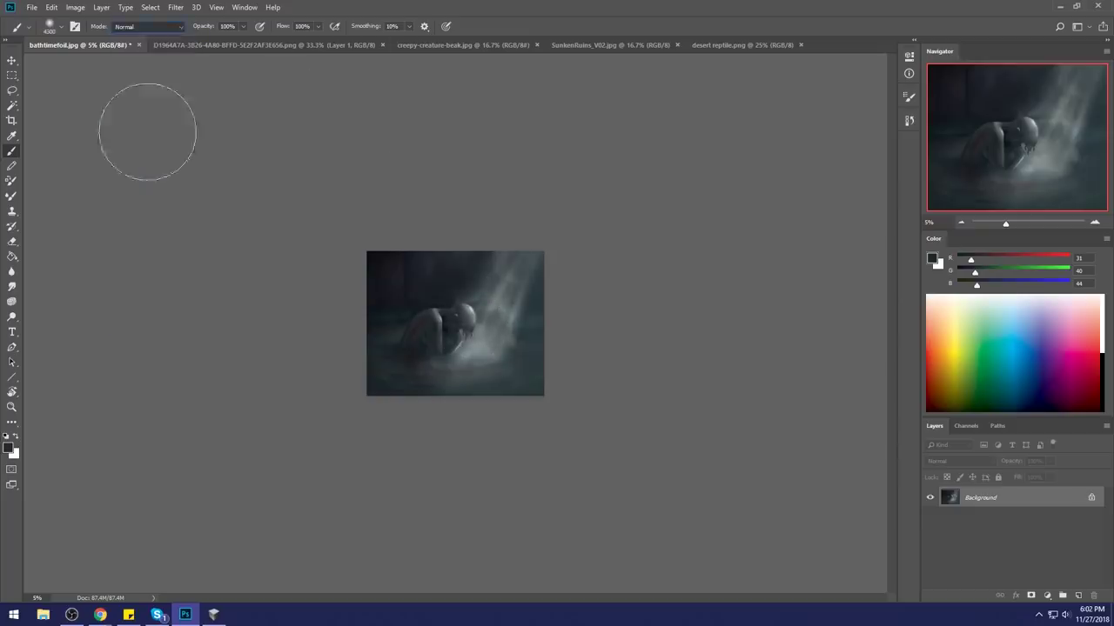
left_click(473, 307, "alt")
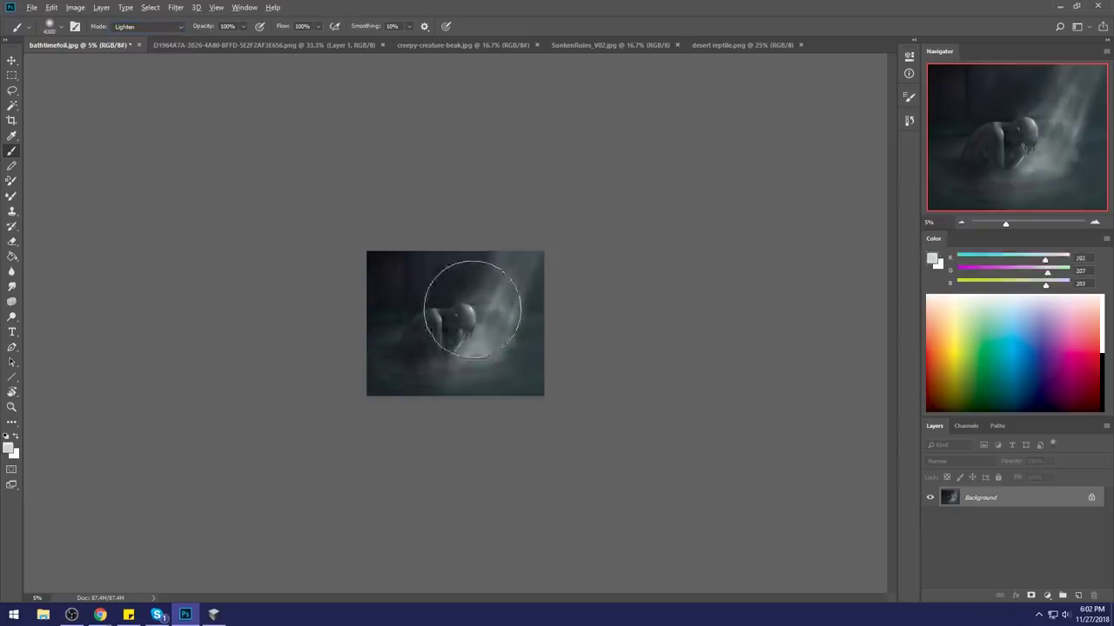
left_click(470, 308)
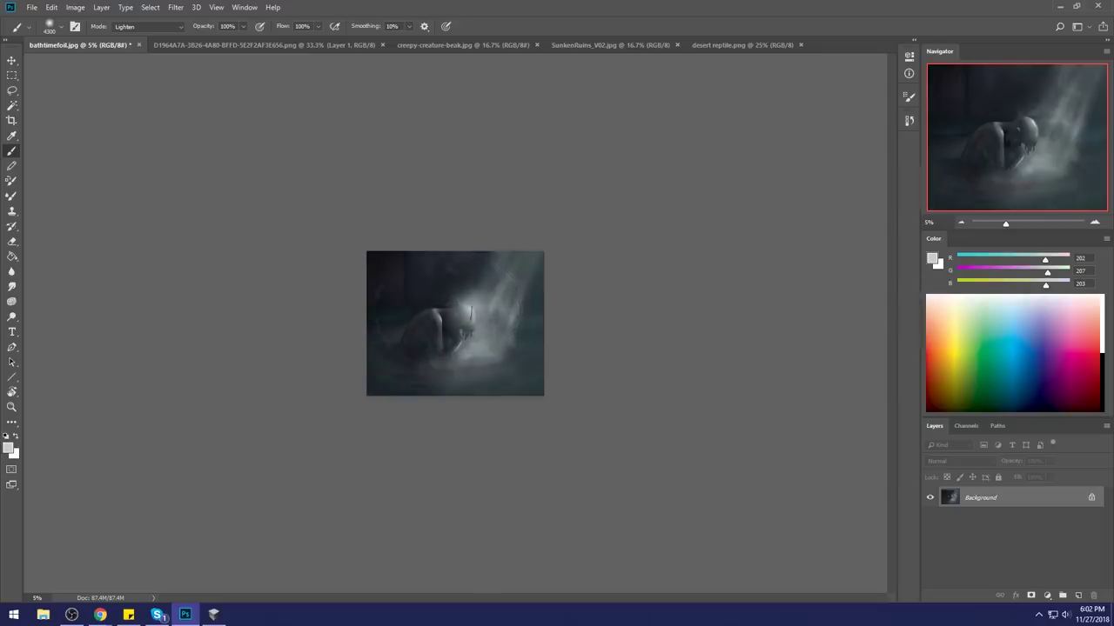
key("ctrl+z")
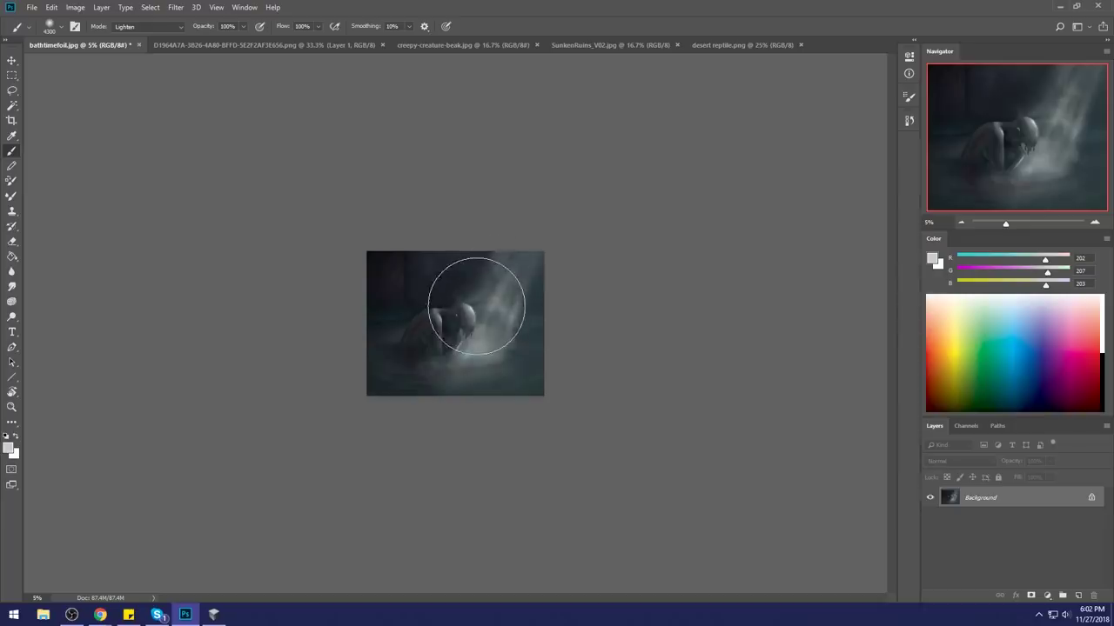
left_click(476, 309)
key("ctrl+z")
key("ctrl+z")
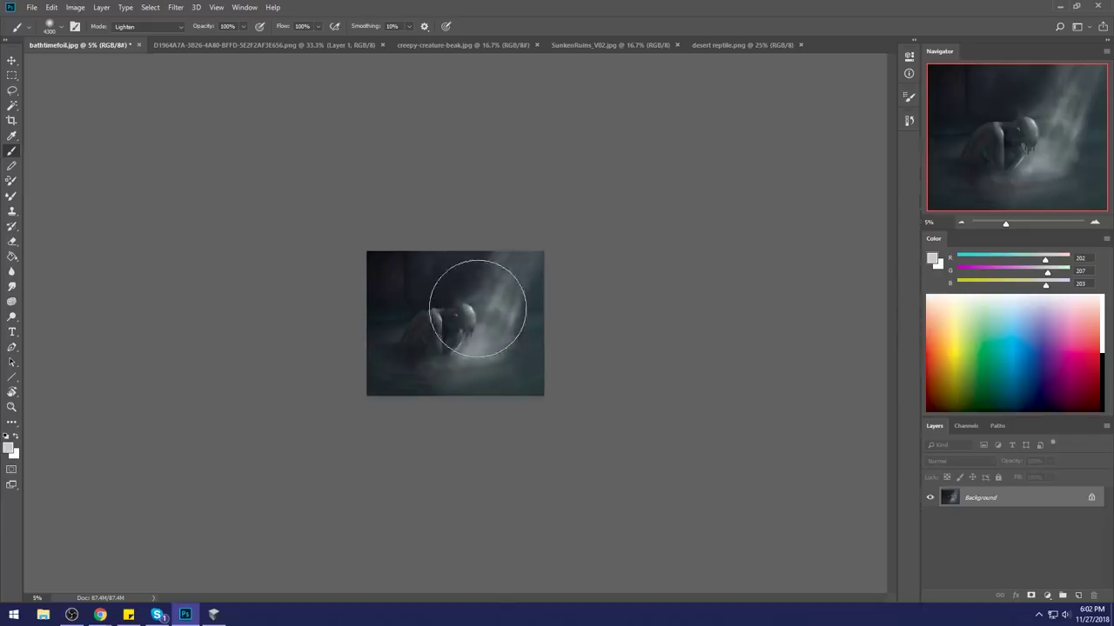
Step: Reduce the soft Lighten-mode brush to 2600 px
key("bracketleft")
key("bracketleft")
key("bracketleft")
key("bracketleft")
key("bracketleft")
key("bracketleft")
key("bracketleft")
key("bracketleft")
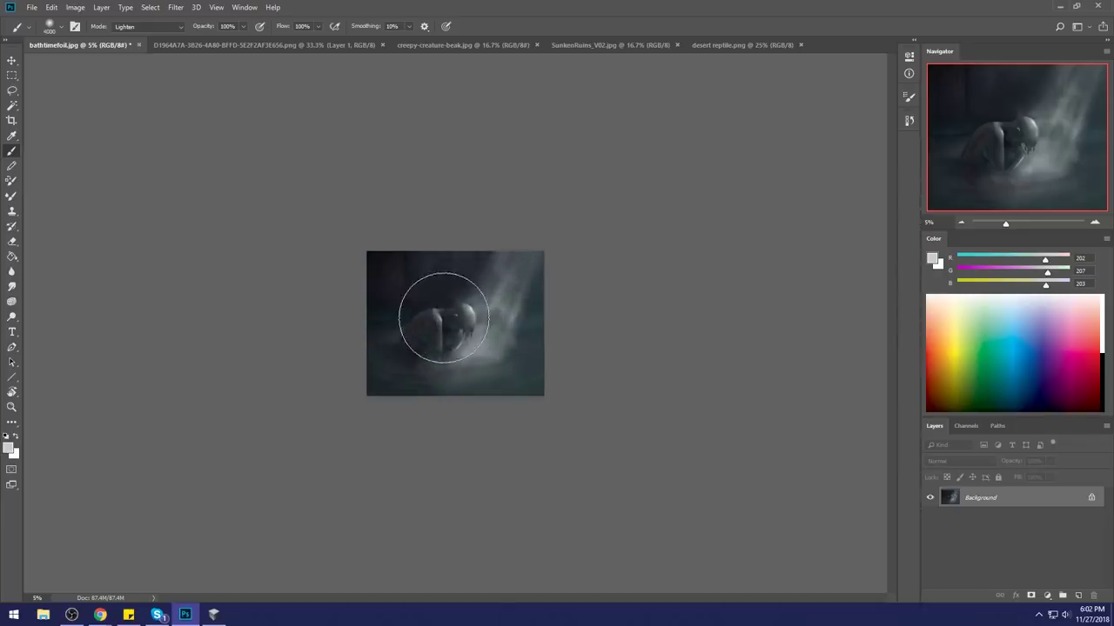
key("bracketleft")
key("bracketleft")
key("bracketleft")
key("bracketleft")
key("bracketleft")
key("bracketleft")
key("bracketleft")
key("bracketleft")
key("bracketleft")
key("bracketleft")
key("bracketleft")
key("bracketleft")
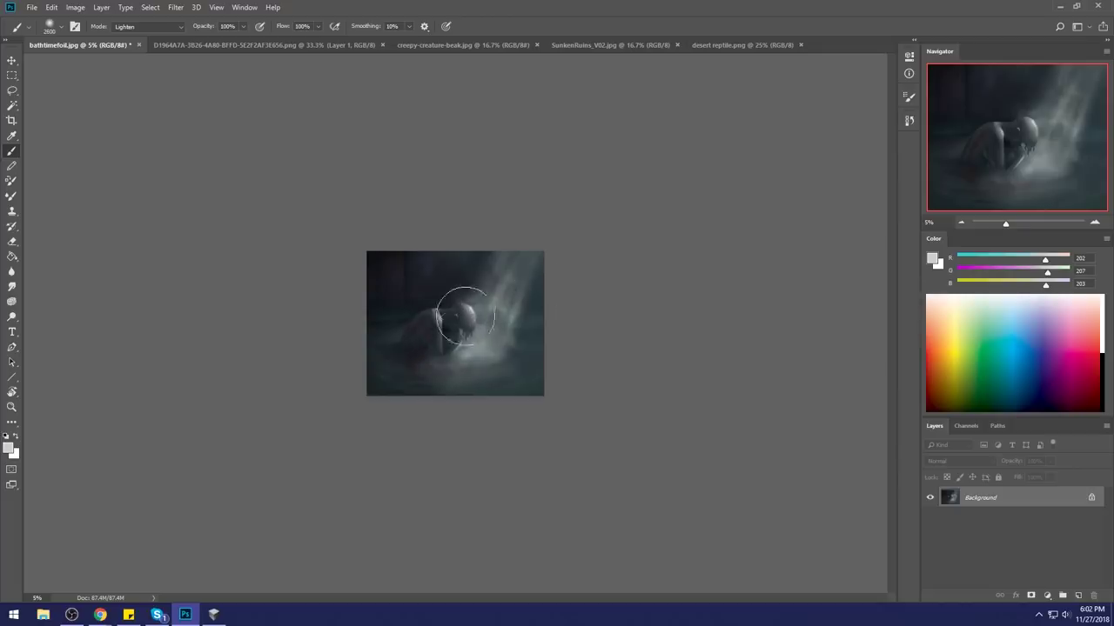
Step: Soften the lit edge of the figure's forearm with the Smudge tool at 5% strength
key("z")
left_click_drag(410, 298, 523, 370)
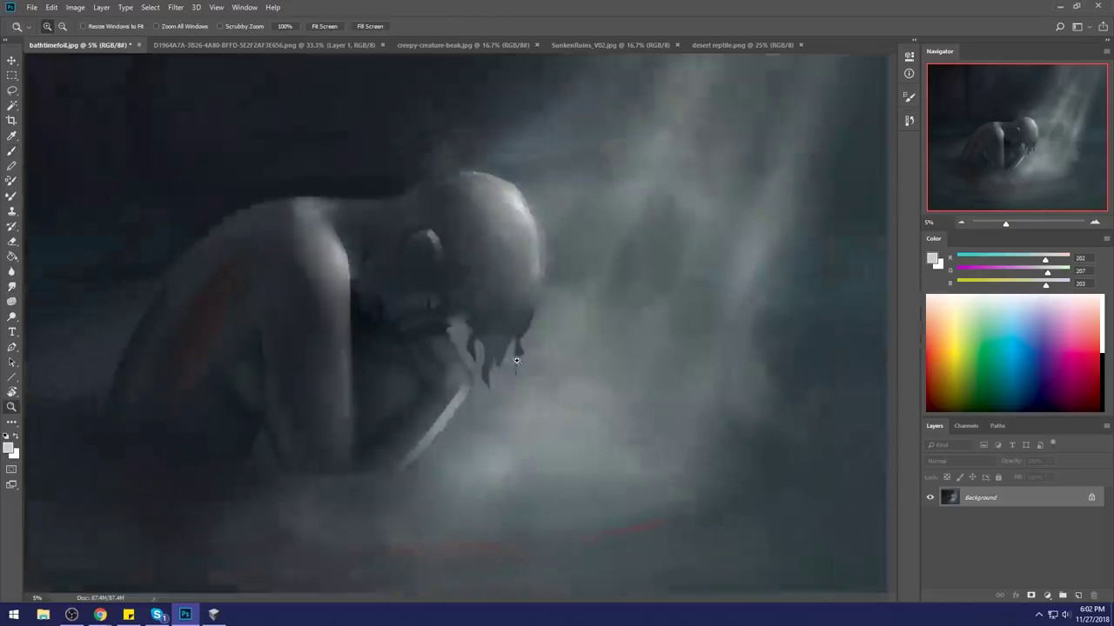
left_click(16, 288)
left_click_drag(448, 382, 398, 445)
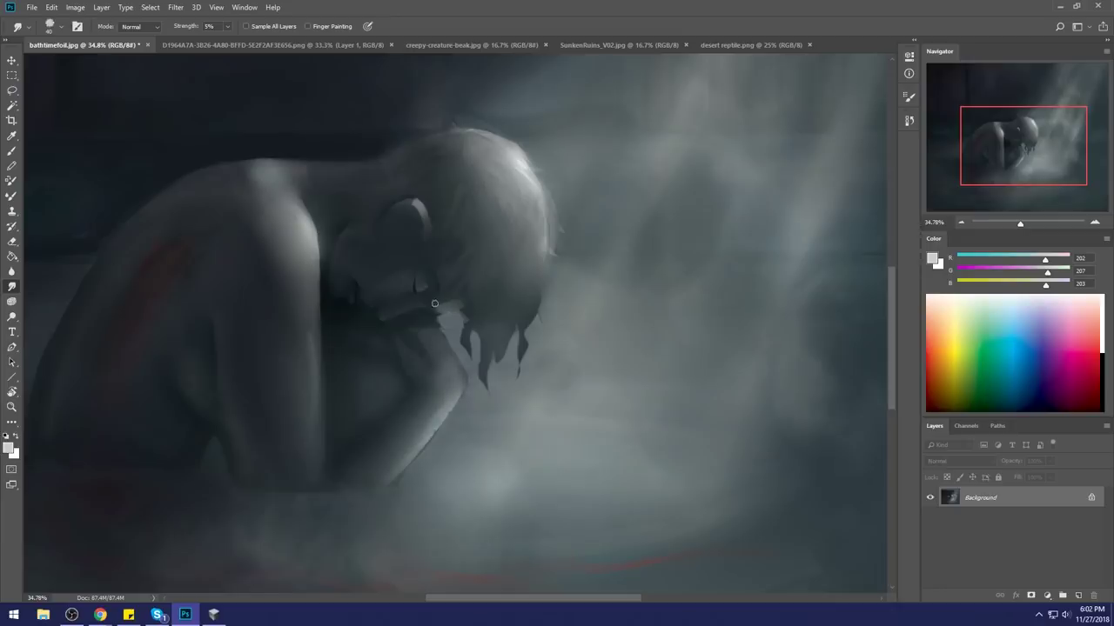
Step: Lighten the figure's face with the Dodge tool, using a smaller brush on Highlights at 95% exposure
left_click(12, 316)
key("bracketleft")
key("bracketleft")
key("bracketleft")
key("bracketleft")
key("bracketleft")
key("bracketleft")
key("bracketleft")
key("bracketleft")
key("bracketleft")
key("bracketleft")
key("bracketleft")
key("bracketleft")
key("bracketright")
key("bracketright")
left_click_drag(439, 292, 349, 284)
key("bracketleft")
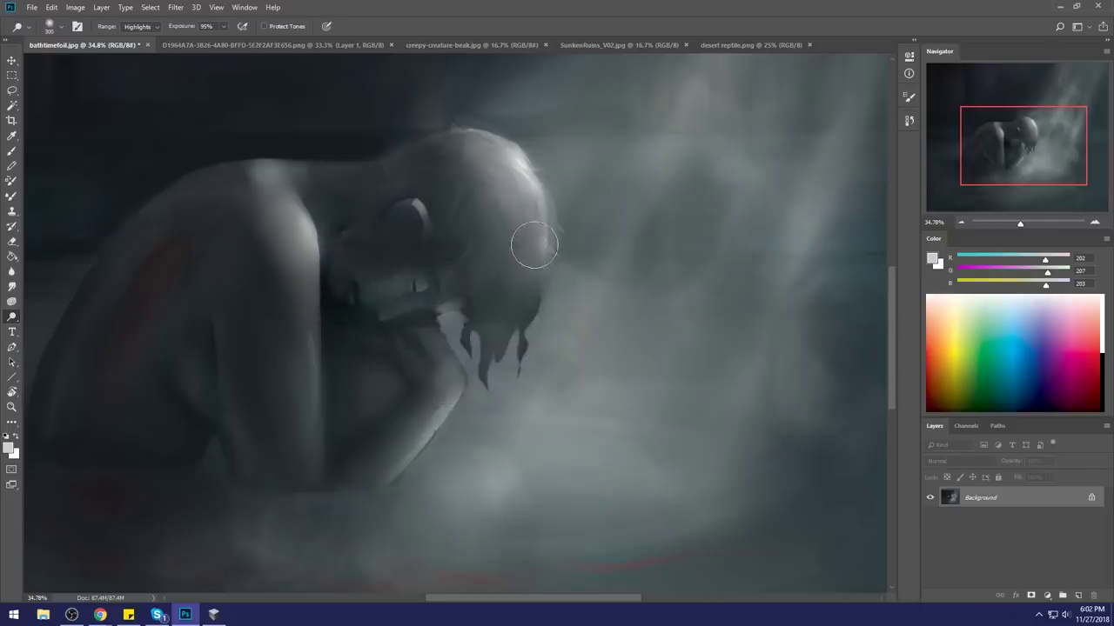
Step: Paint over the pale area between the face and hand with an Istebrak dry-oil brush, using tones sampled there
key("b")
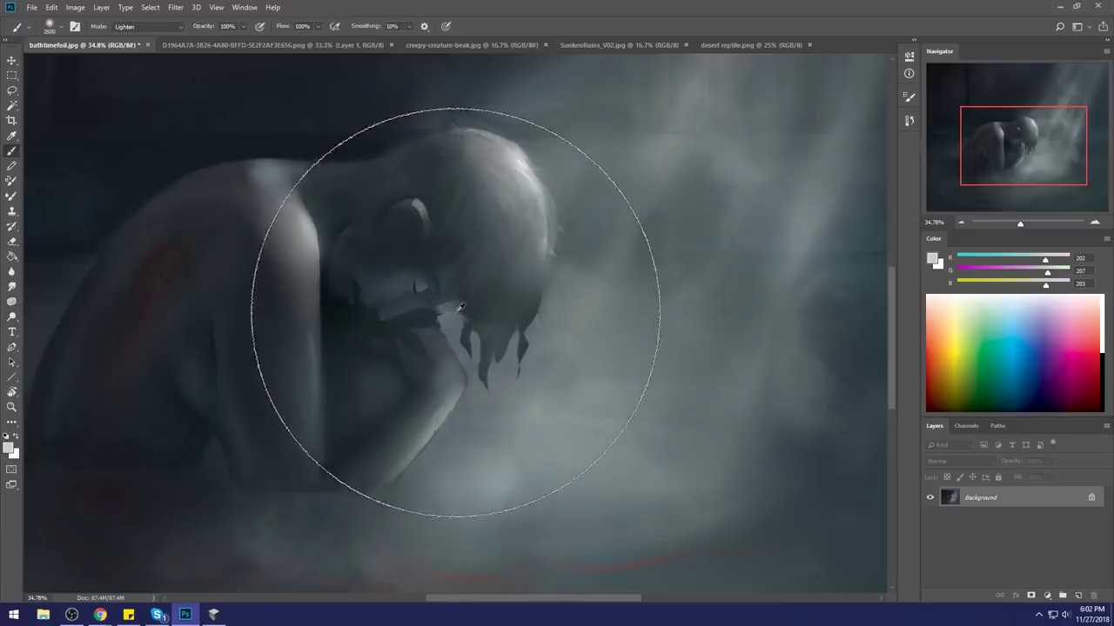
right_click(492, 278)
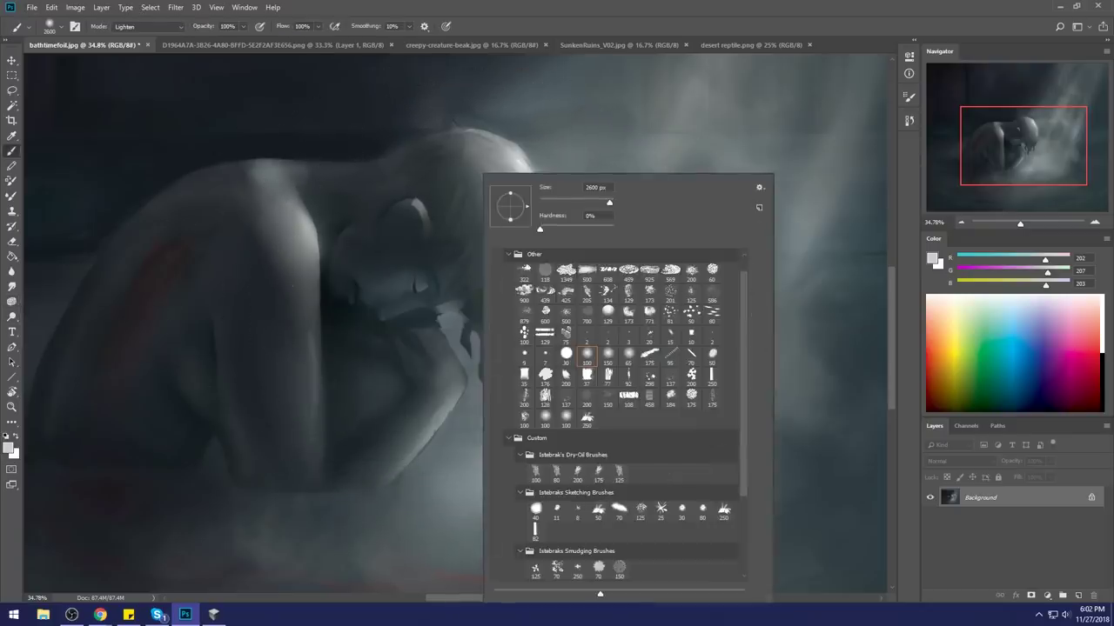
left_click(558, 471)
left_click(448, 296)
left_click(453, 313, "alt")
left_click(431, 315, "alt")
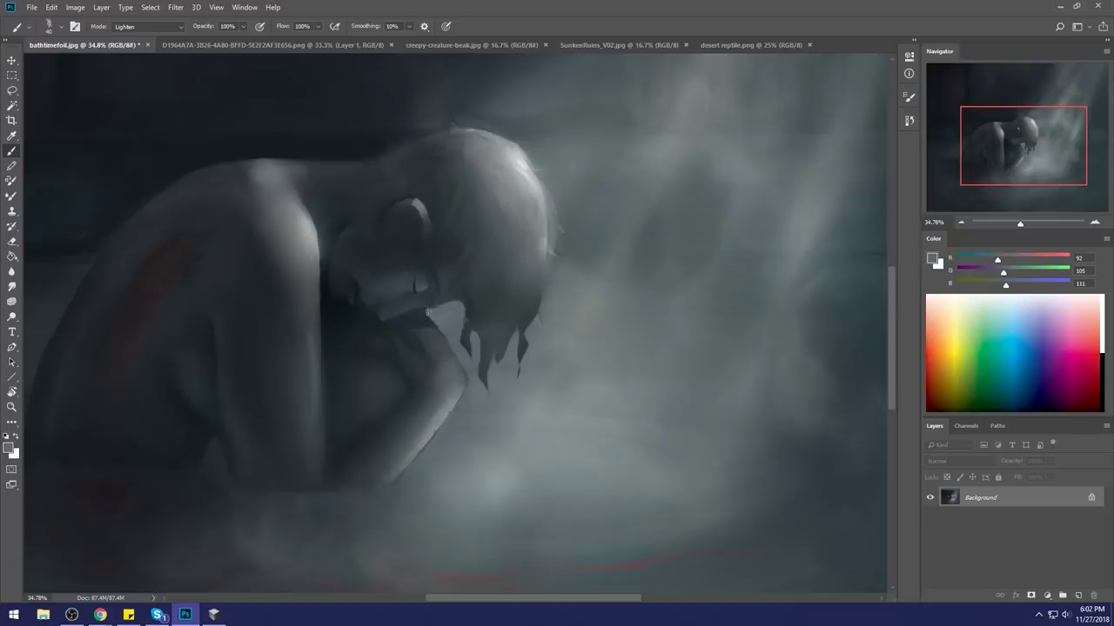
Step: Touch up the hair above the hand with sampled tones and set the brush mode to Normal
left_click(420, 311, "alt")
left_click(473, 307, "alt")
left_click(183, 26)
left_click(156, 33)
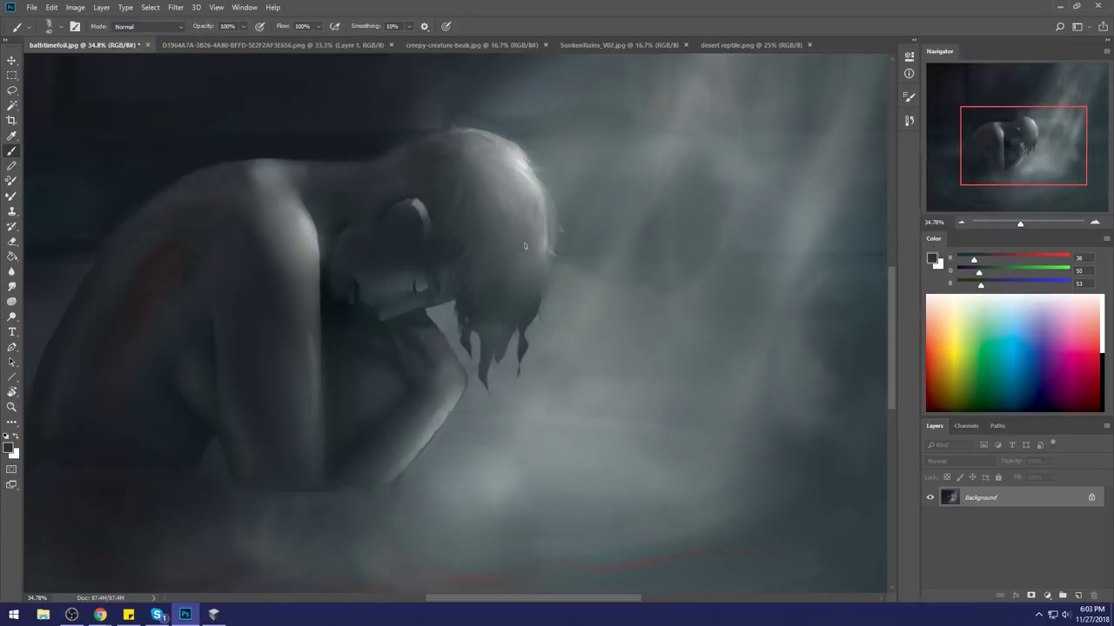
Step: Refine the face profile, the adjoining hand and the head's edge with the Brush tool, using tones sampled from the figure
left_click_drag(595, 277, 514, 218)
left_click(427, 335, "alt")
left_click(426, 340, "alt")
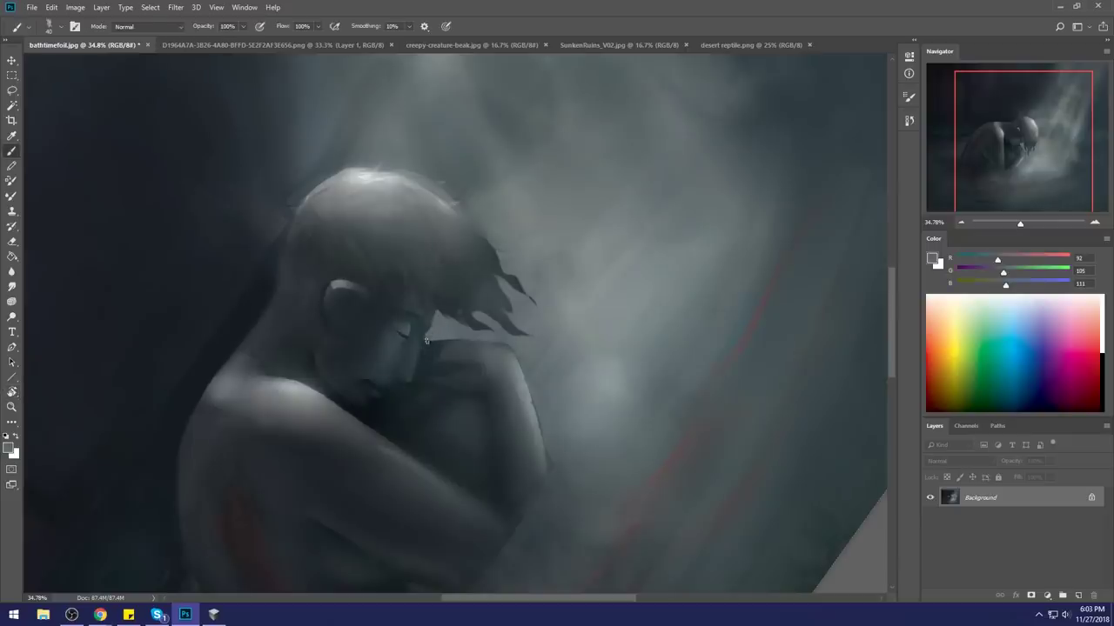
left_click(421, 349, "alt")
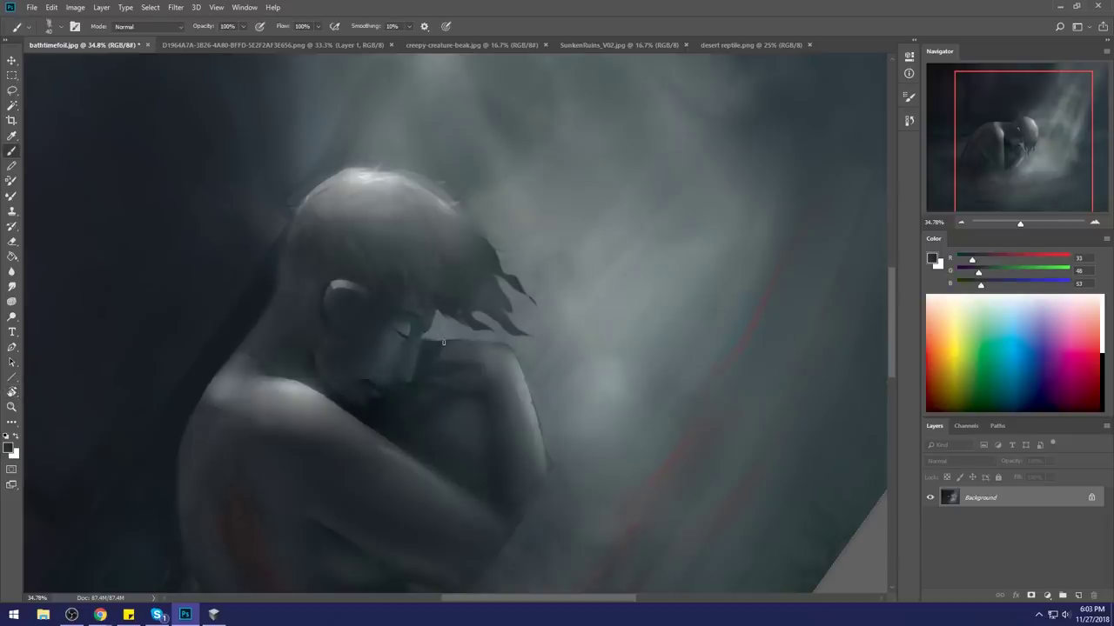
left_click(445, 300, "alt")
key("Escape")
left_click(473, 201, "alt")
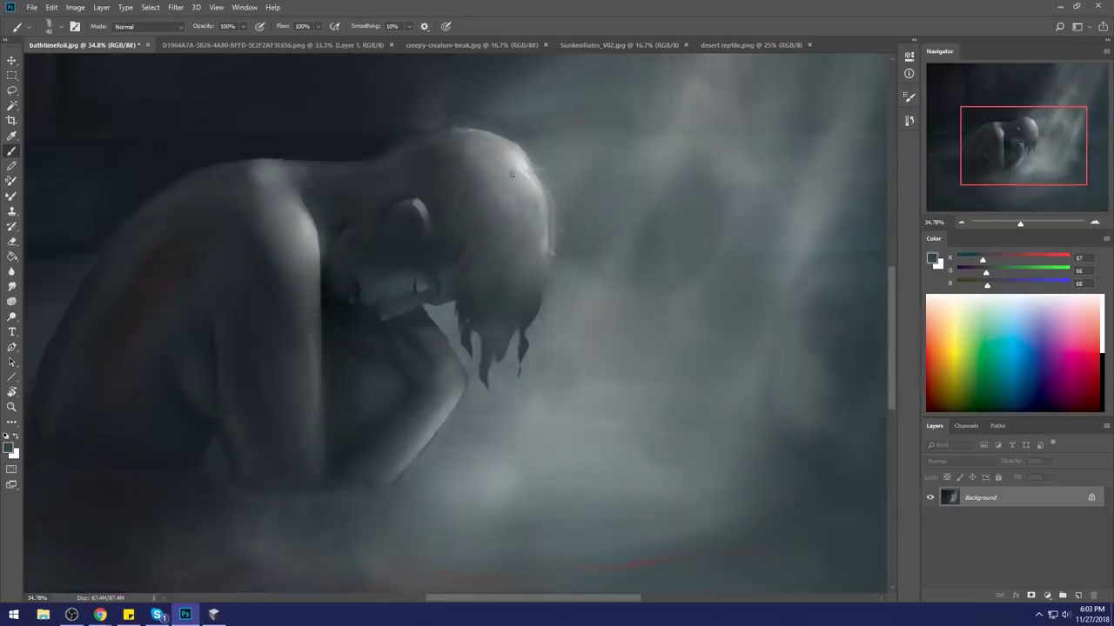
Step: Adjust the tones around the hand and hanging hair with a 200 px brush, using dark greys sampled beside them
key("ctrl+minus")
key("ctrl+minus")
key("ctrl+minus")
key("ctrl+minus")
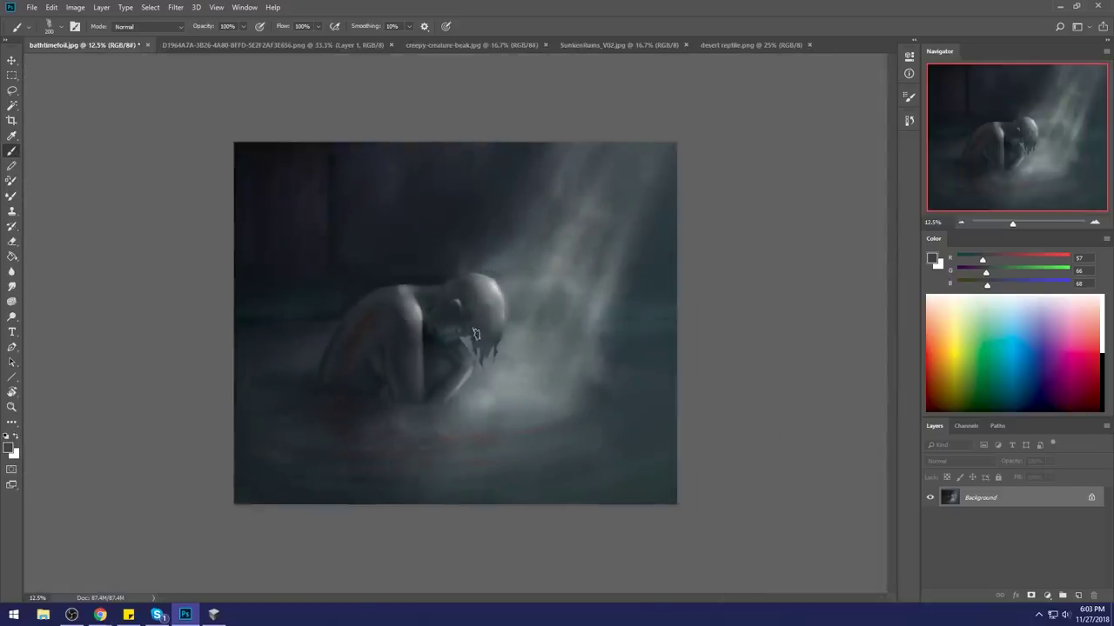
key("l")
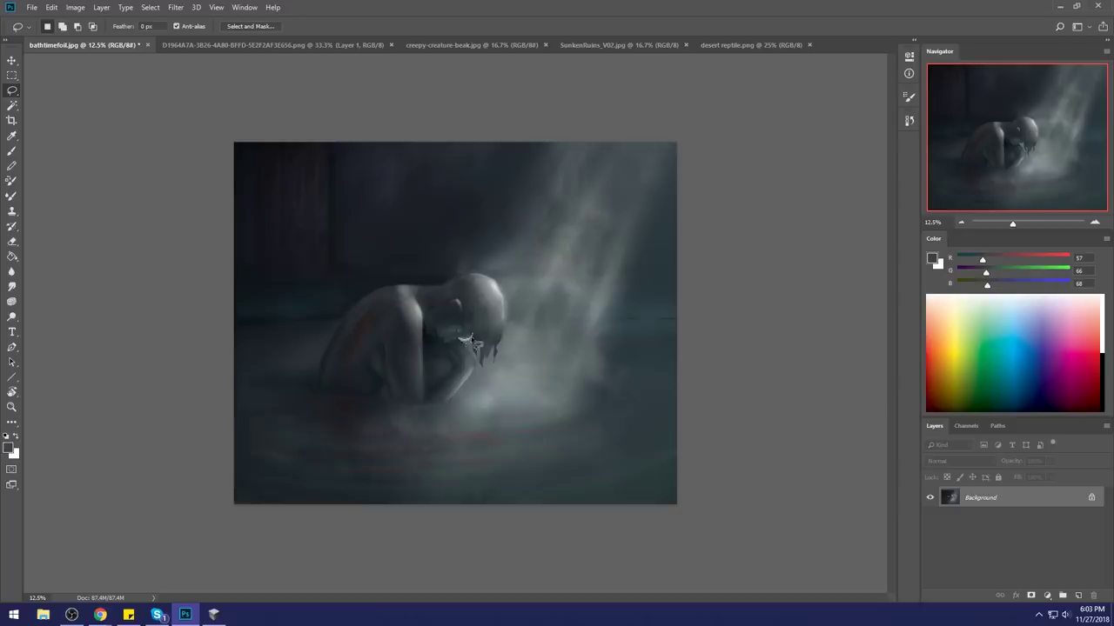
key("b")
left_click(474, 337, "alt")
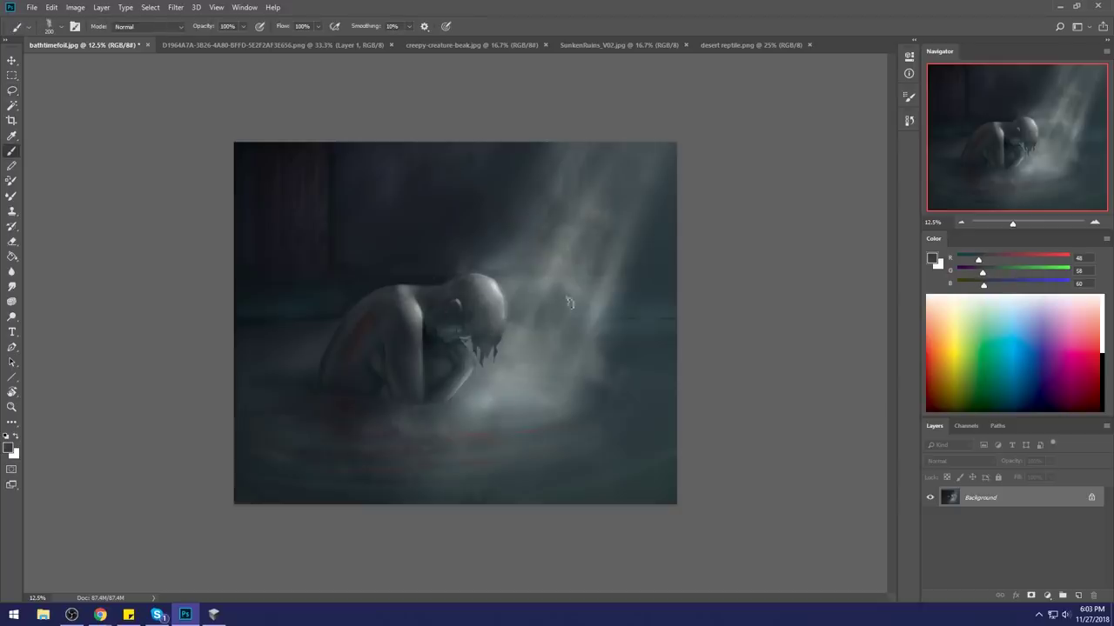
key("l")
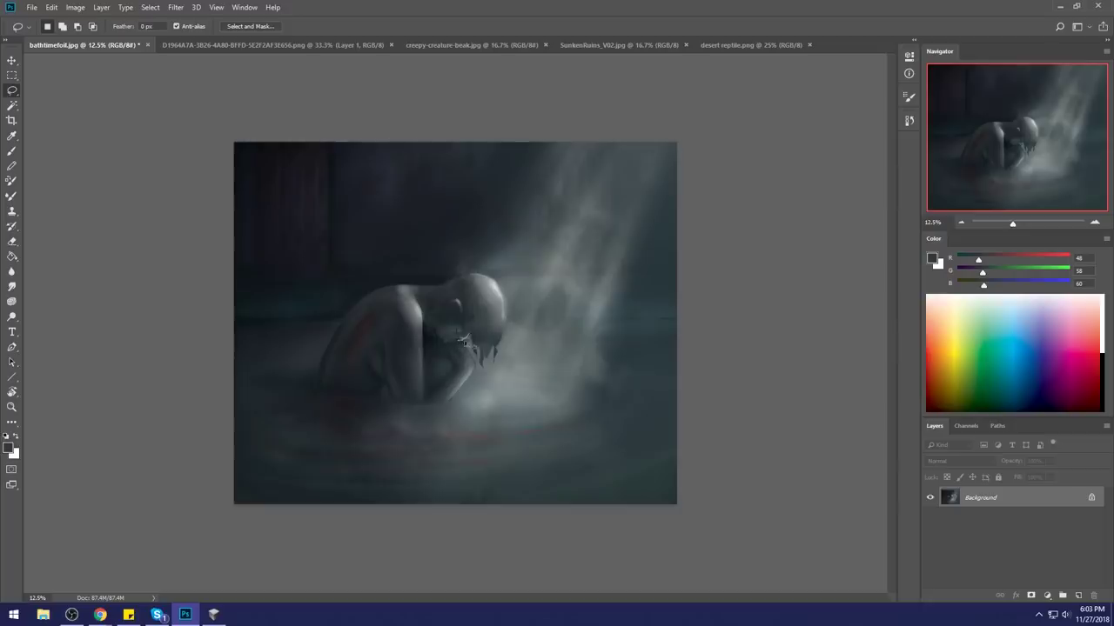
key("b")
left_click(471, 331, "alt")
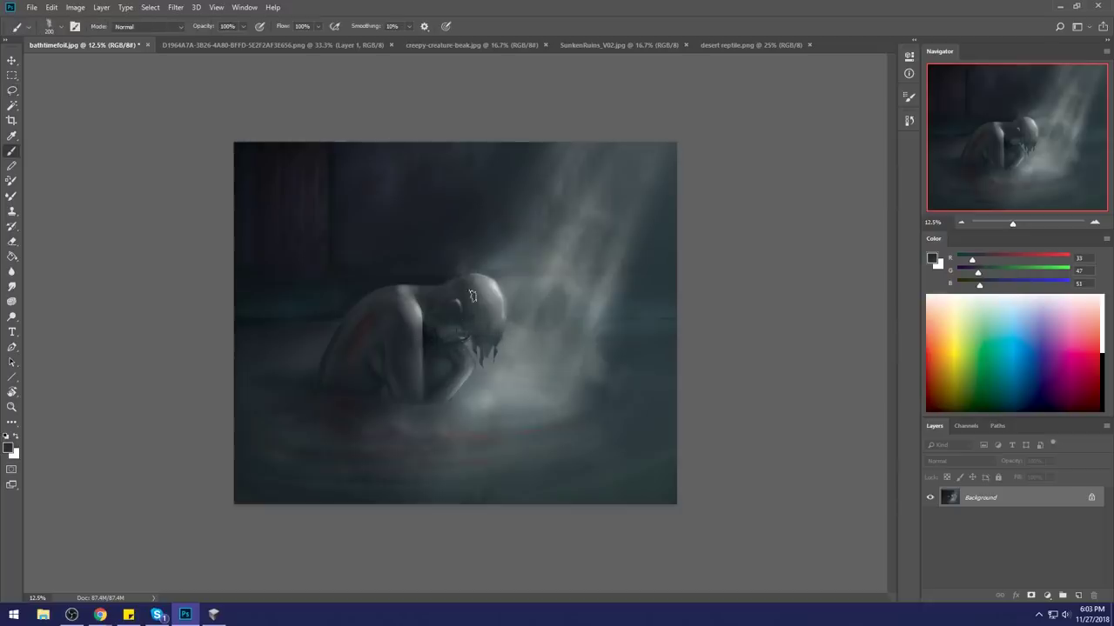
Step: Deepen the painting's dark tones with Levels, raising the black input level to 8
key("m")
right_click(486, 286)
left_click(508, 294)
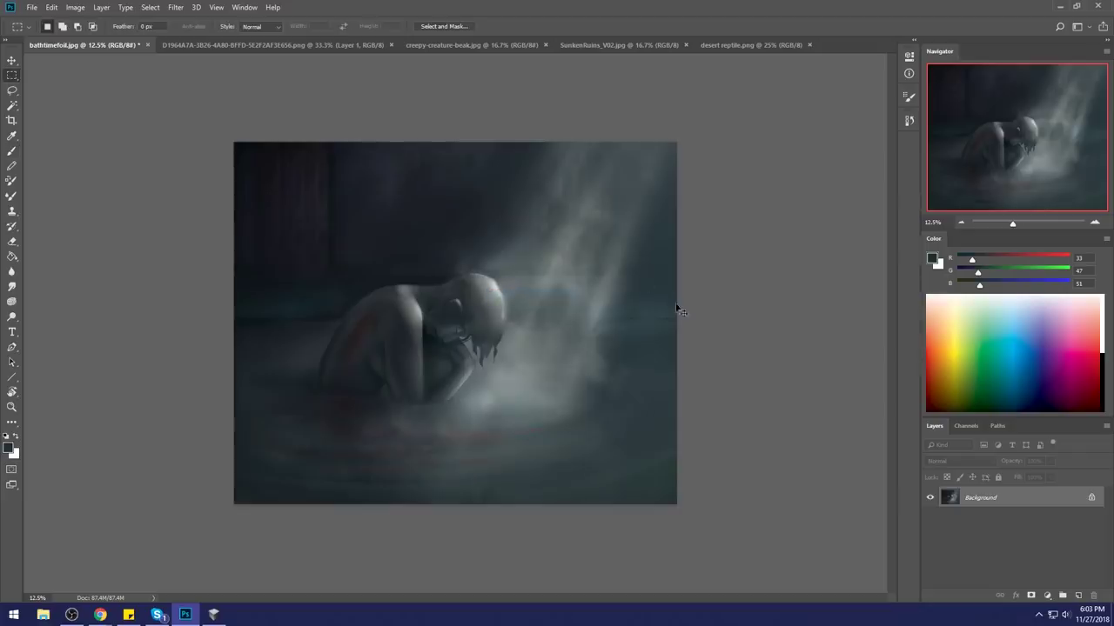
key("ctrl+l")
left_click_drag(792, 371, 800, 371)
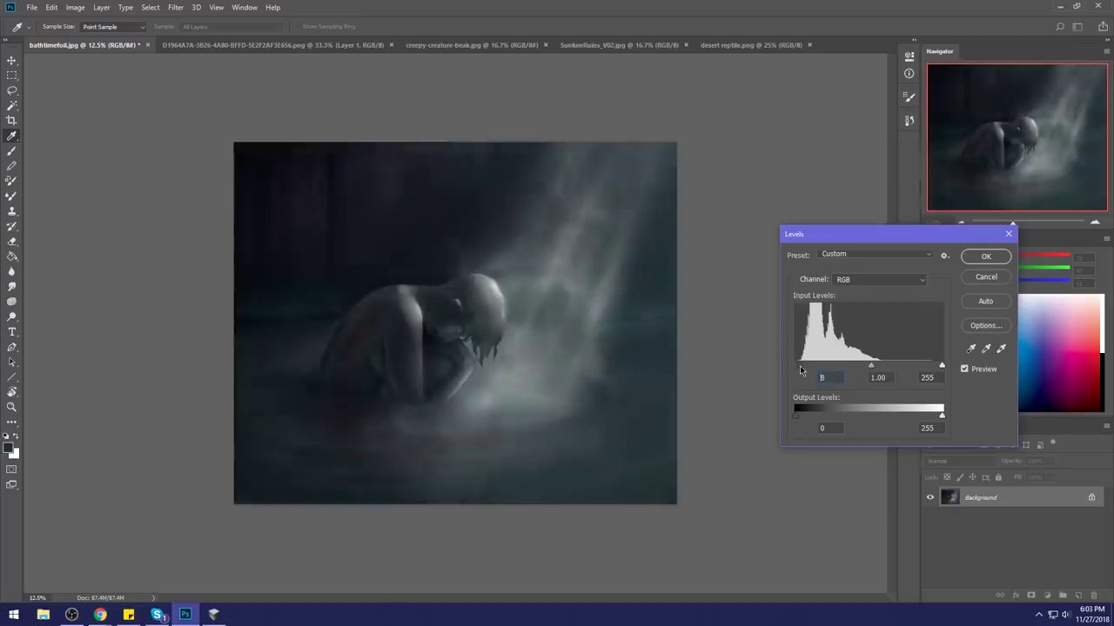
left_click(987, 256)
Step: Try smudging the outer side of the light beam with an 800 px brush at 5% strength
key("b")
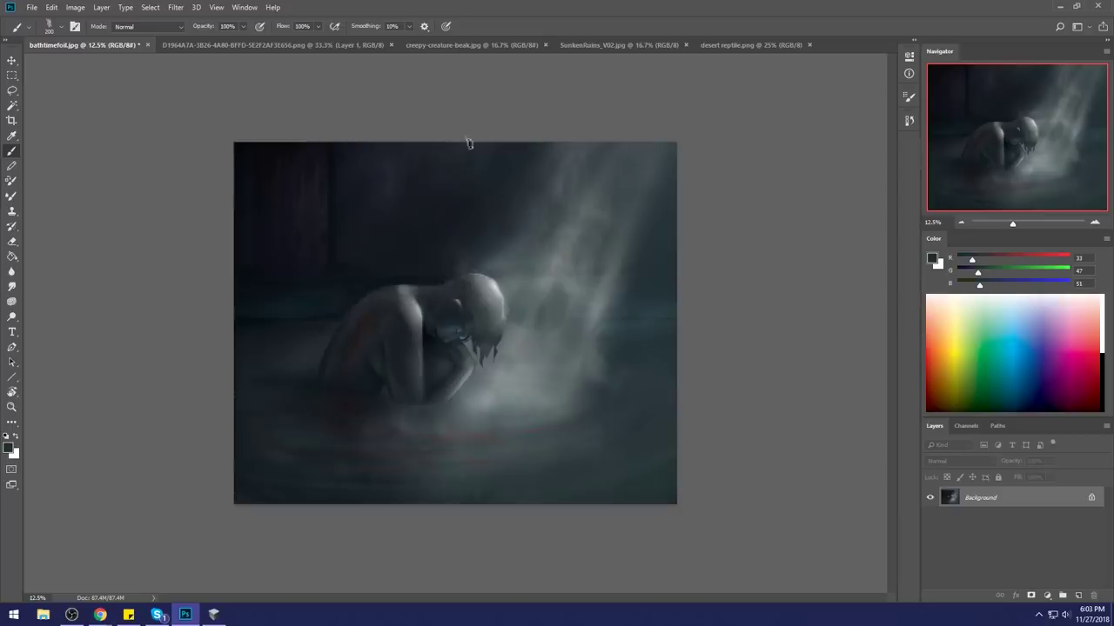
left_click(12, 287)
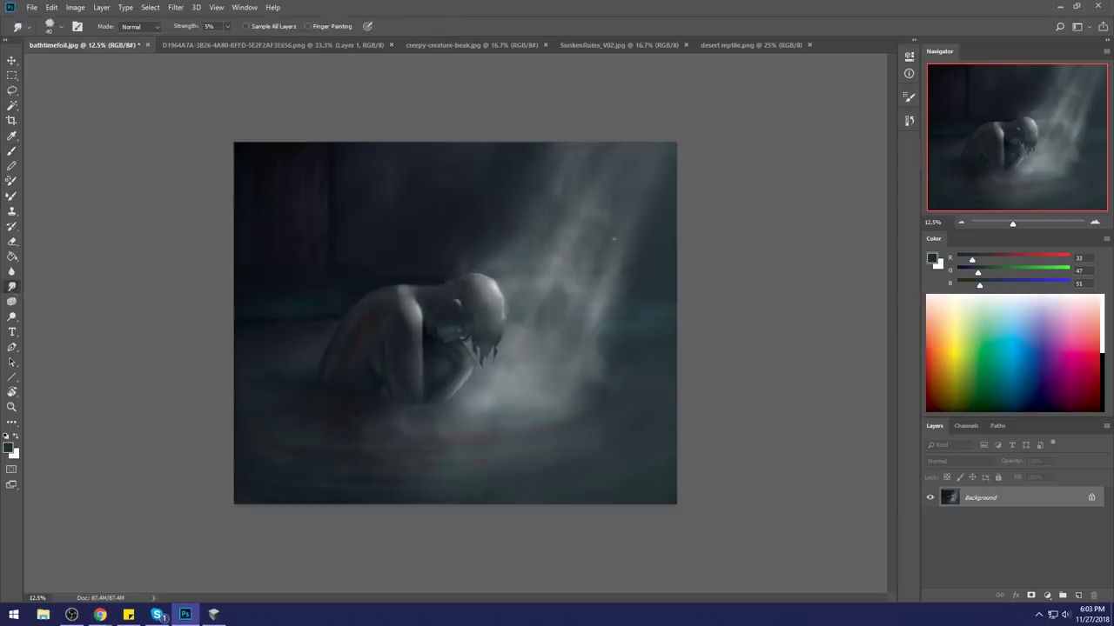
key("bracketright")
key("bracketright")
key("bracketright")
key("bracketright")
key("bracketright")
key("bracketright")
key("bracketright")
key("bracketright")
key("bracketright")
key("bracketright")
key("bracketright")
key("bracketright")
key("bracketright")
key("bracketleft")
key("bracketleft")
left_click_drag(639, 220, 639, 263)
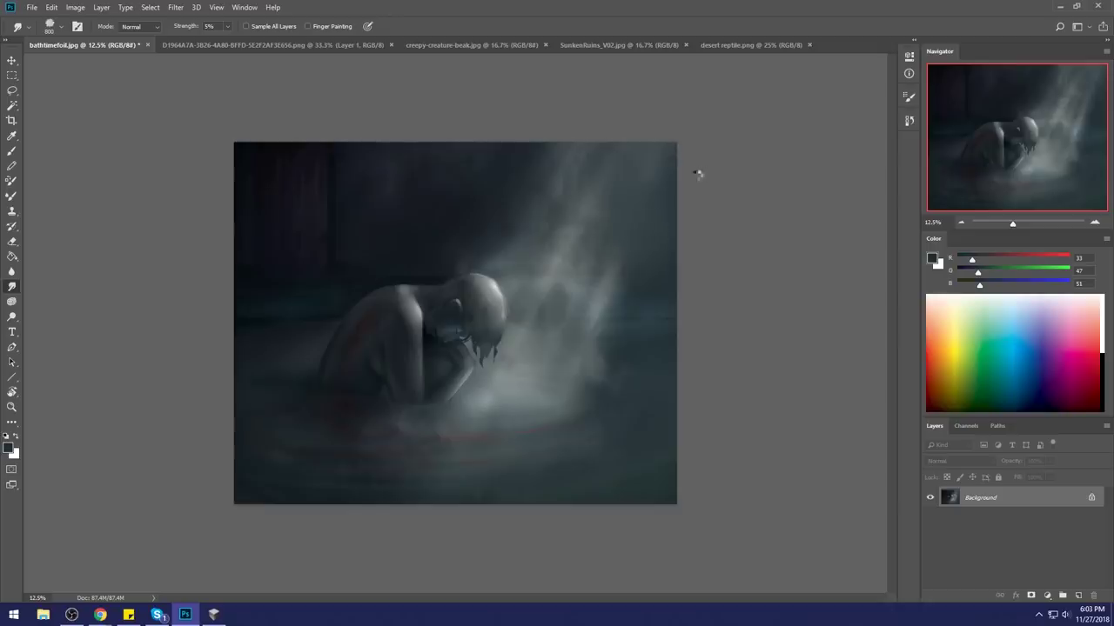
key("bracketleft")
key("bracketleft")
key("bracketleft")
key("bracketleft")
key("bracketleft")
key("bracketleft")
key("ctrl+z")
Step: Resize the image to 3000 pixels wide, keeping its proportions
left_click(102, 8)
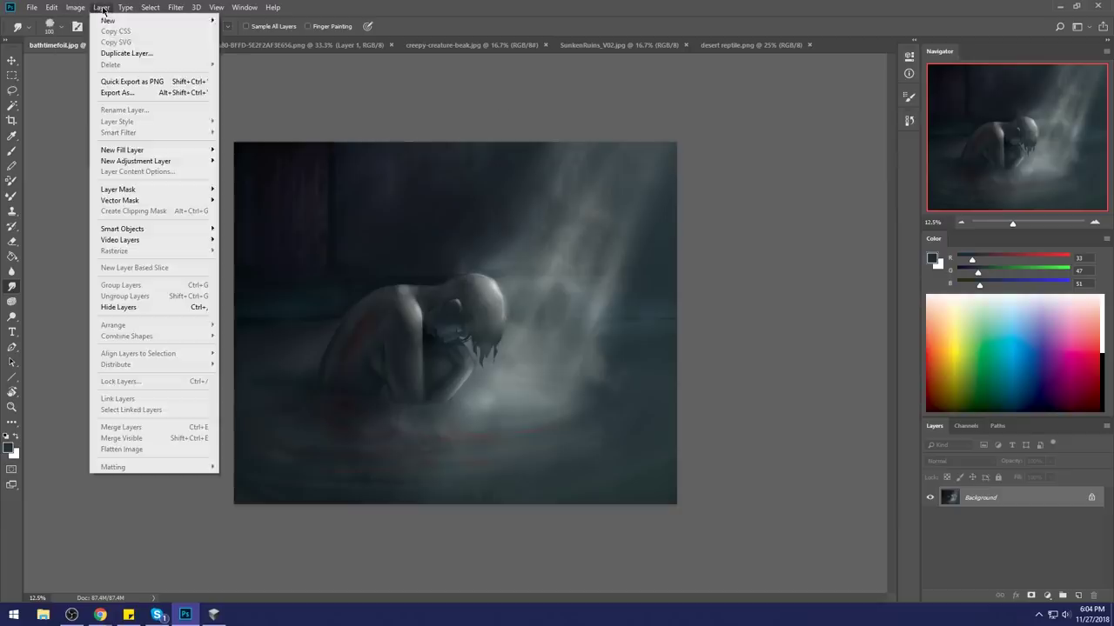
mouse_move(75, 8)
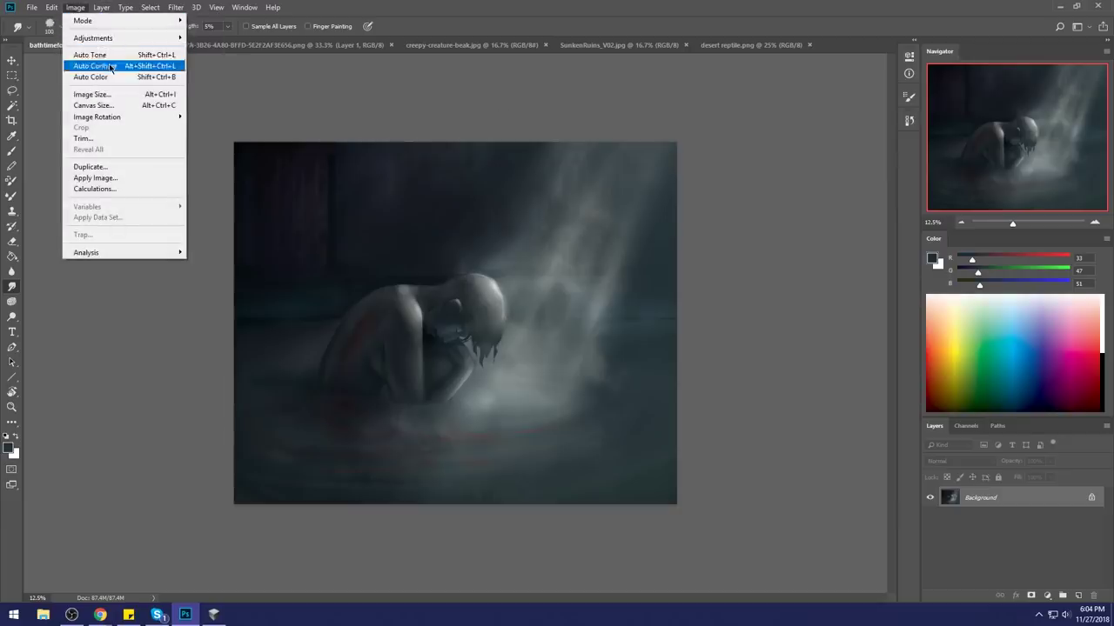
left_click(103, 94)
type("300")
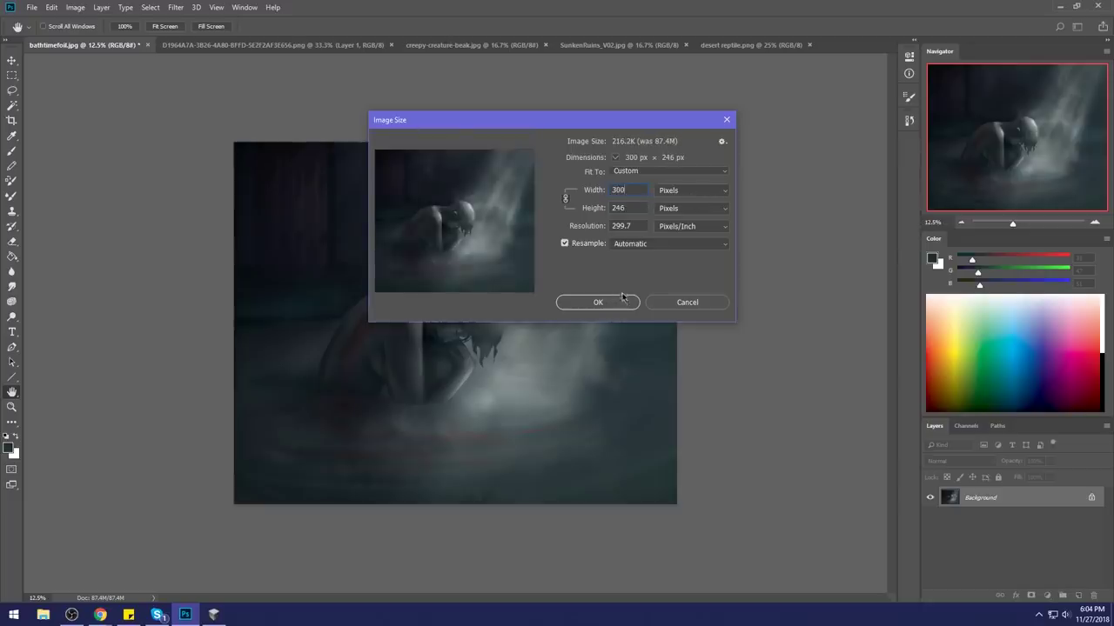
left_click(598, 302)
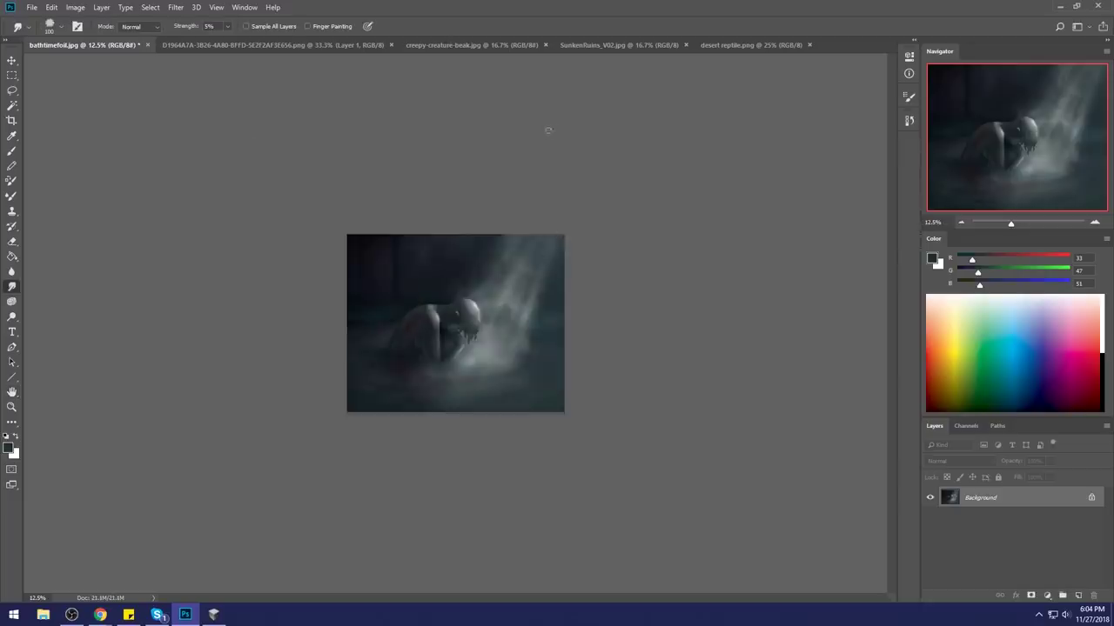
key("ctrl+plus")
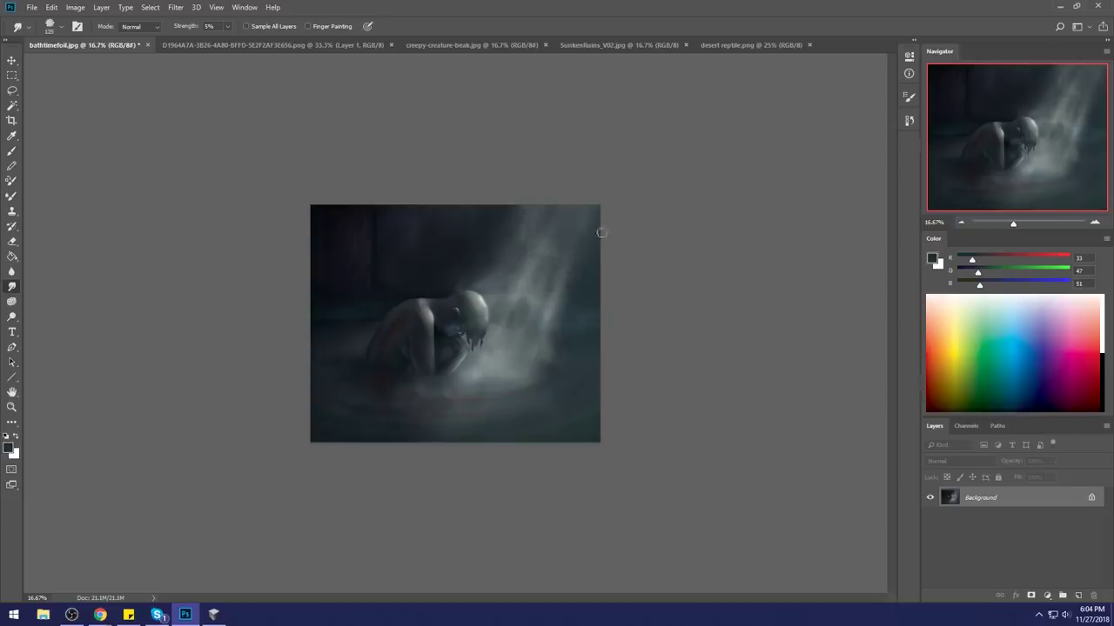
key("b")
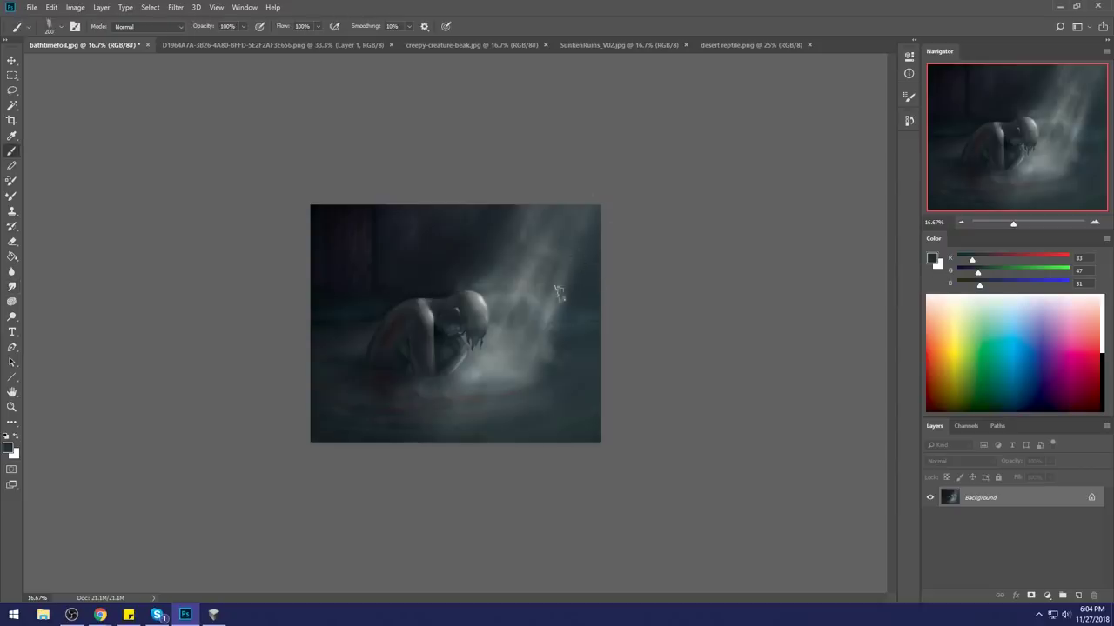
right_click(557, 292)
left_click(13, 288)
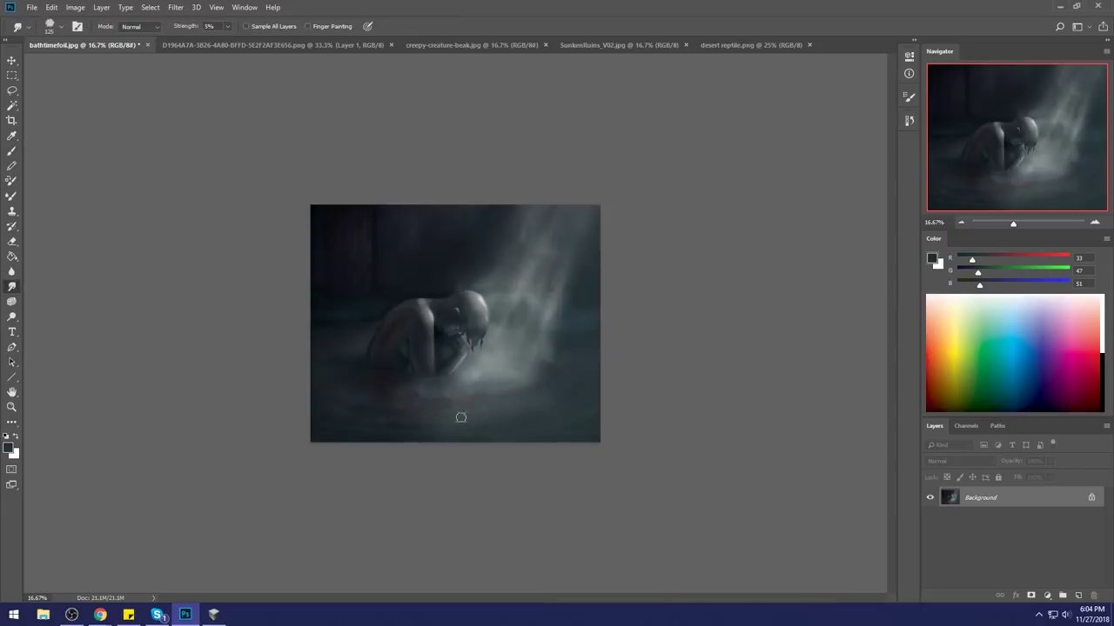
Step: Paint a soft dark haze over the water beside the figure with a large cloud-shaped brush, using a tone sampled from the background
key("b")
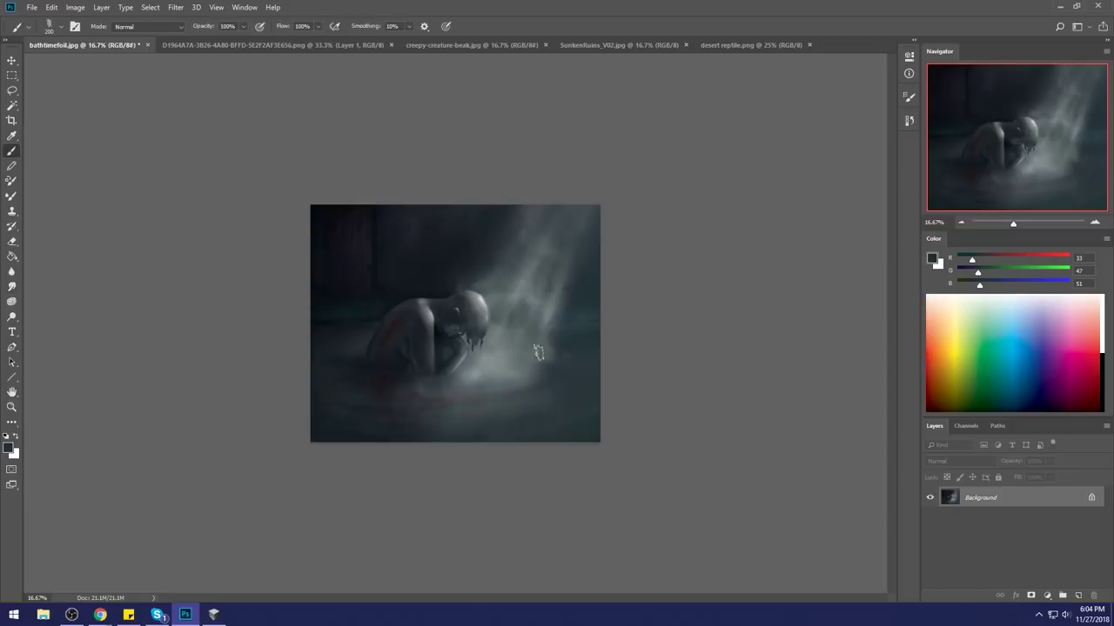
right_click(537, 351)
left_click(693, 316)
left_click(741, 143)
left_click(573, 359, "alt")
left_click_drag(537, 369, 485, 366)
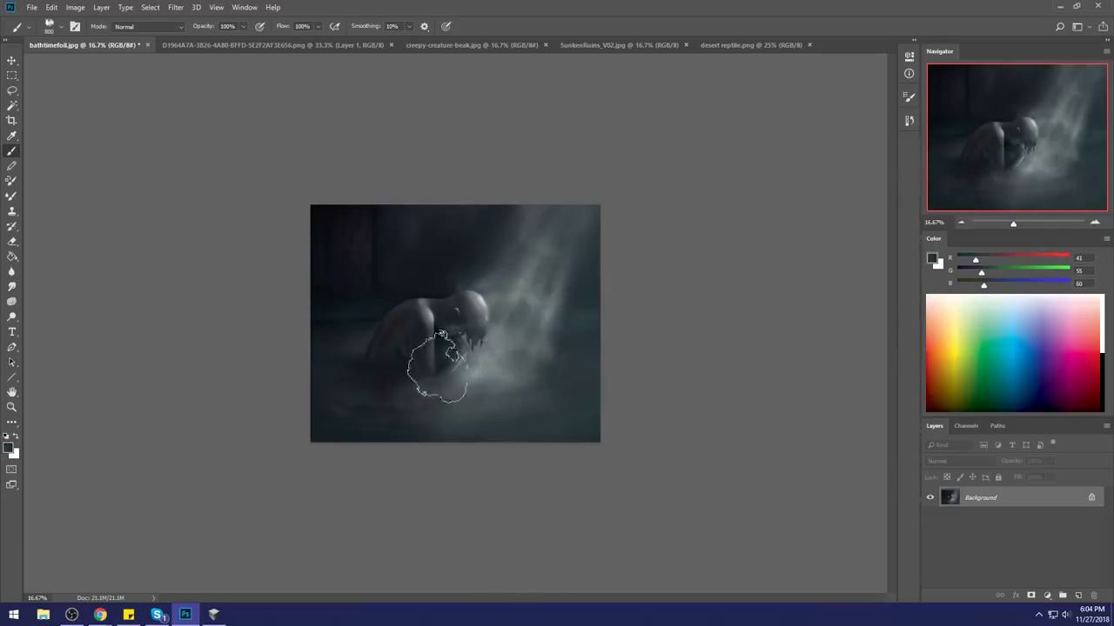
Step: Paint light mist across the water below the figure at 58% brush opacity, using a grey sampled from the lit spray
left_click(504, 369, "alt")
mouse_move(575, 396)
left_mouse_down()
mouse_move(440, 423)
mouse_move(350, 415)
mouse_move(482, 418)
mouse_move(392, 403)
left_mouse_up()
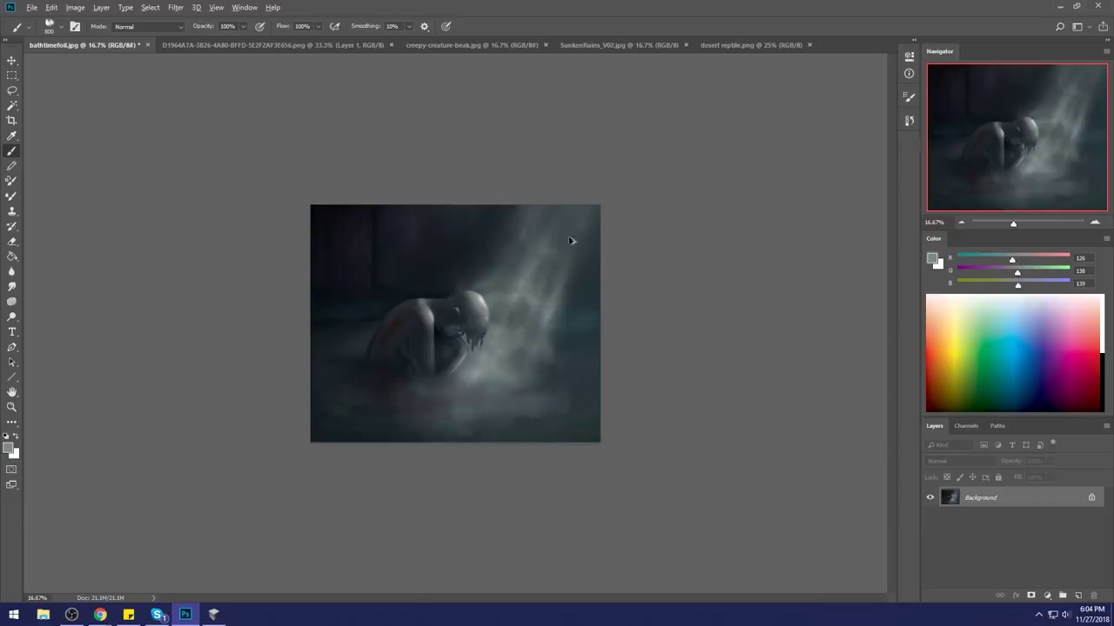
key("ctrl+z")
left_click_drag(245, 29, 228, 40)
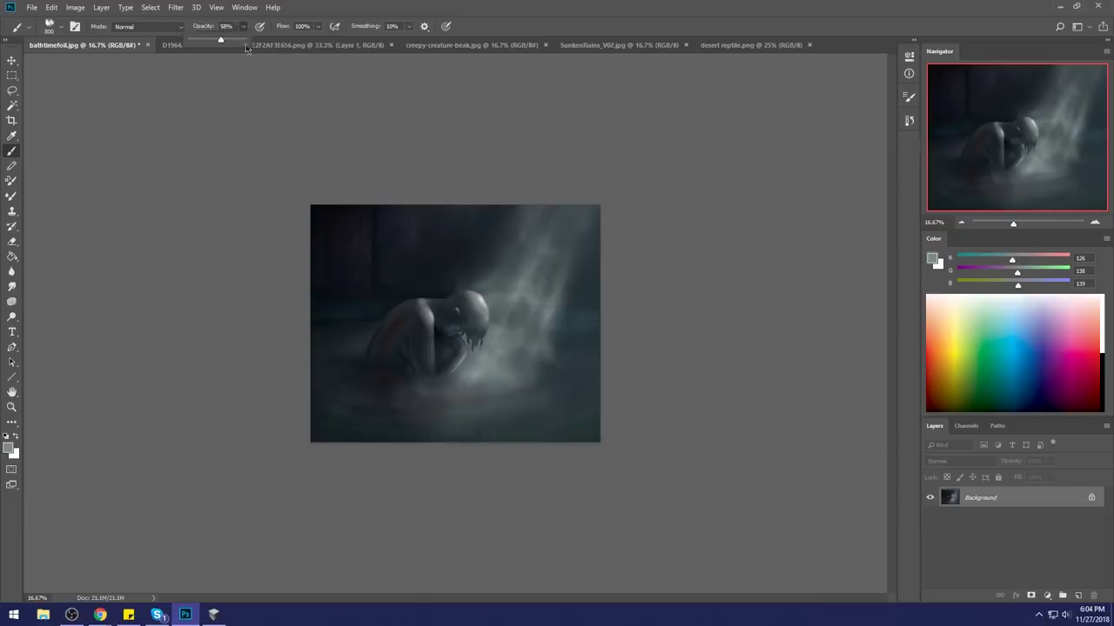
mouse_move(387, 415)
left_mouse_down()
mouse_move(464, 424)
mouse_move(369, 407)
mouse_move(488, 409)
mouse_move(531, 396)
left_mouse_up()
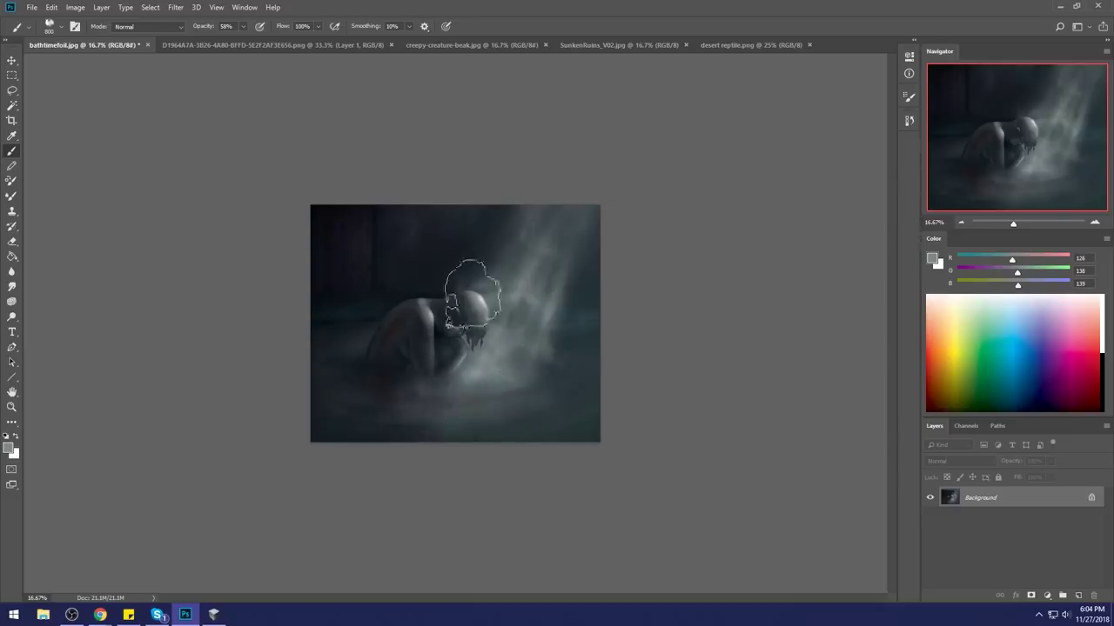
Step: Set up a 175 px brush in Darken mode with a dark grey sampled from the figure's shadowed face
left_click(459, 313, "alt")
key("bracketleft")
key("bracketleft")
key("bracketleft")
key("bracketleft")
key("bracketleft")
key("bracketleft")
key("bracketleft")
key("bracketleft")
left_click(152, 29)
left_click(143, 71)
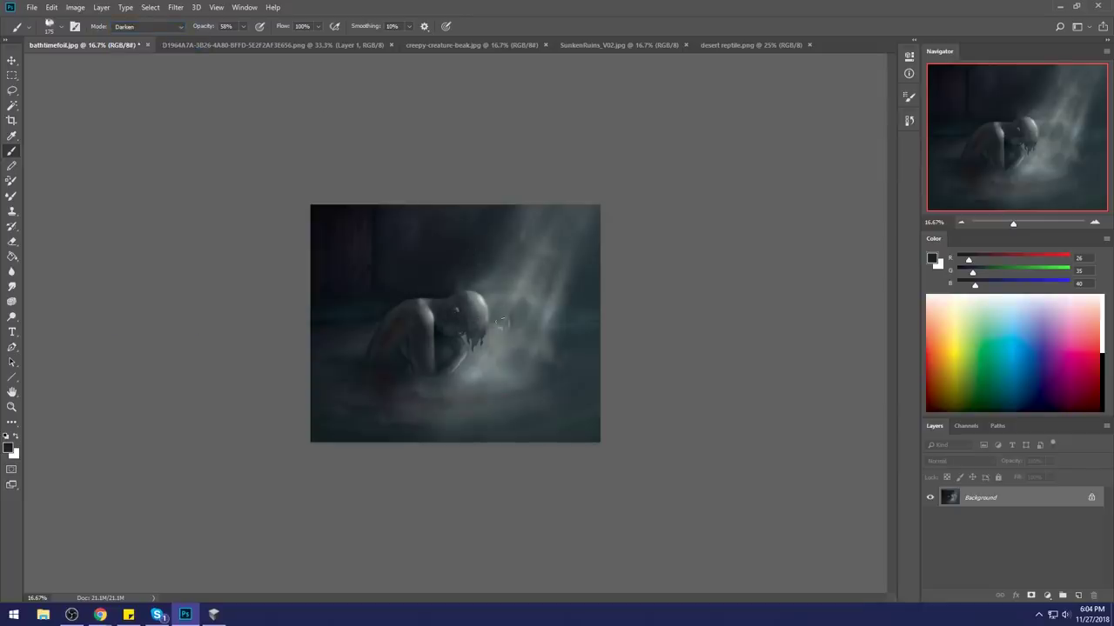
Step: Darken the figure's lower side with the Burn tool, using the Midtones range at 17% exposure
right_click(16, 321)
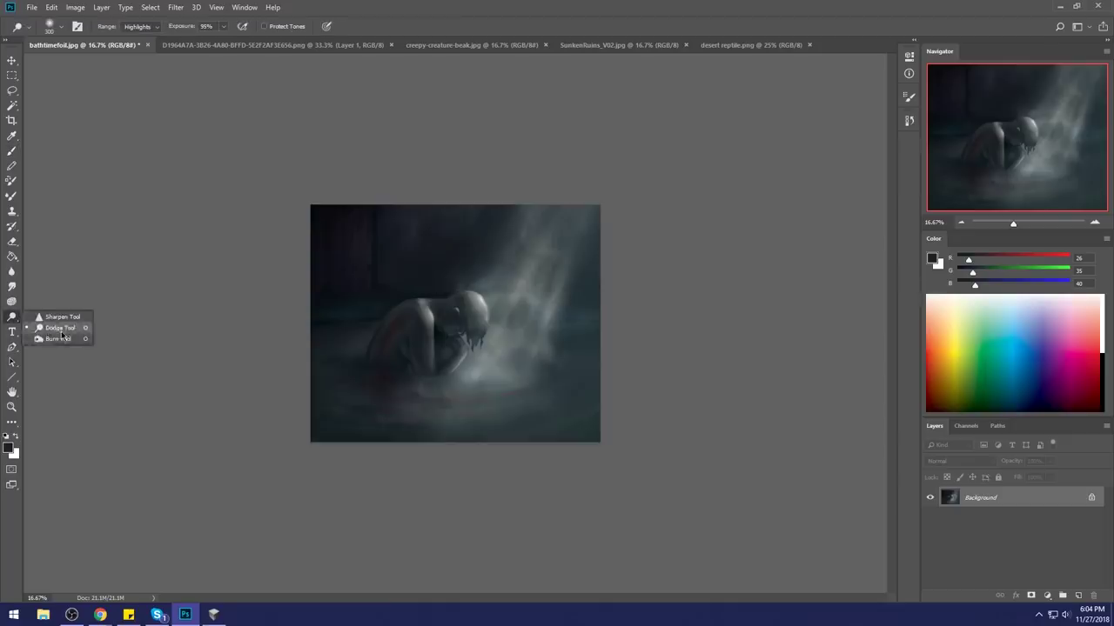
left_click(52, 330)
key("[")
key("[")
key("[")
key("[")
key("[")
key("[")
key("[")
key("[")
key("[")
key("[")
key("[")
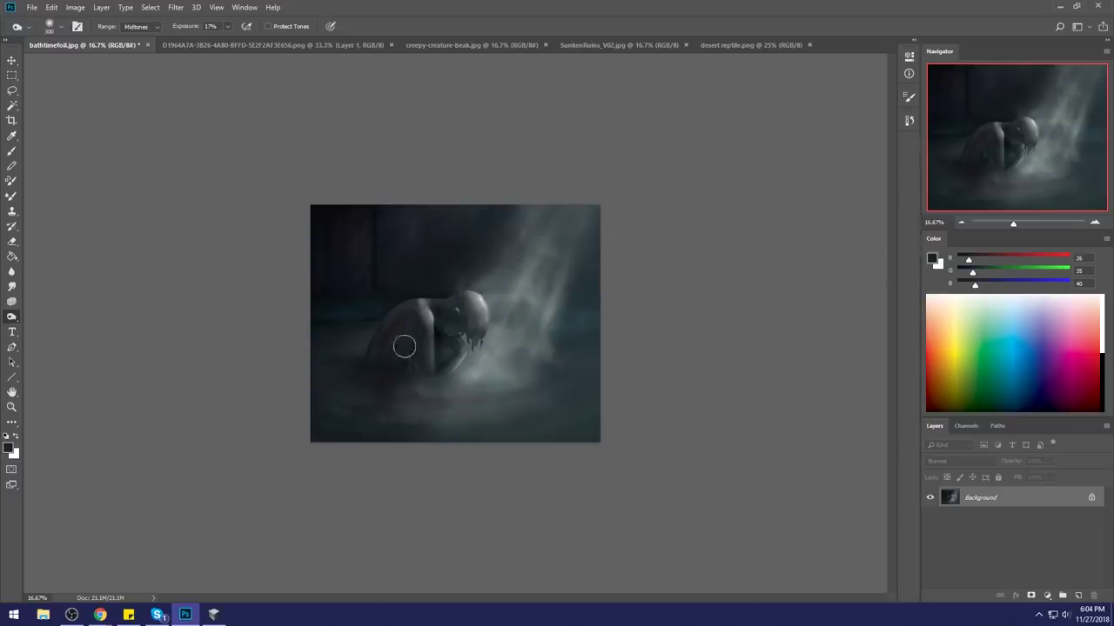
key("]")
key("]")
key("]")
key("]")
key("]")
left_click_drag(408, 364, 401, 370)
Step: Burn the outer edge of the figure's lower back where it meets the water, varying the brush size
key("[")
key("[")
key("[")
key("[")
key("[")
key("[")
key("[")
key("bracketright")
key("bracketright")
key("bracketright")
key("bracketright")
key("bracketright")
left_click_drag(391, 363, 373, 360)
key("bracketleft")
key("bracketleft")
key("bracketleft")
key("bracketleft")
key("bracketleft")
key("bracketleft")
key("bracketleft")
key("bracketright")
key("bracketright")
key("bracketright")
key("b")
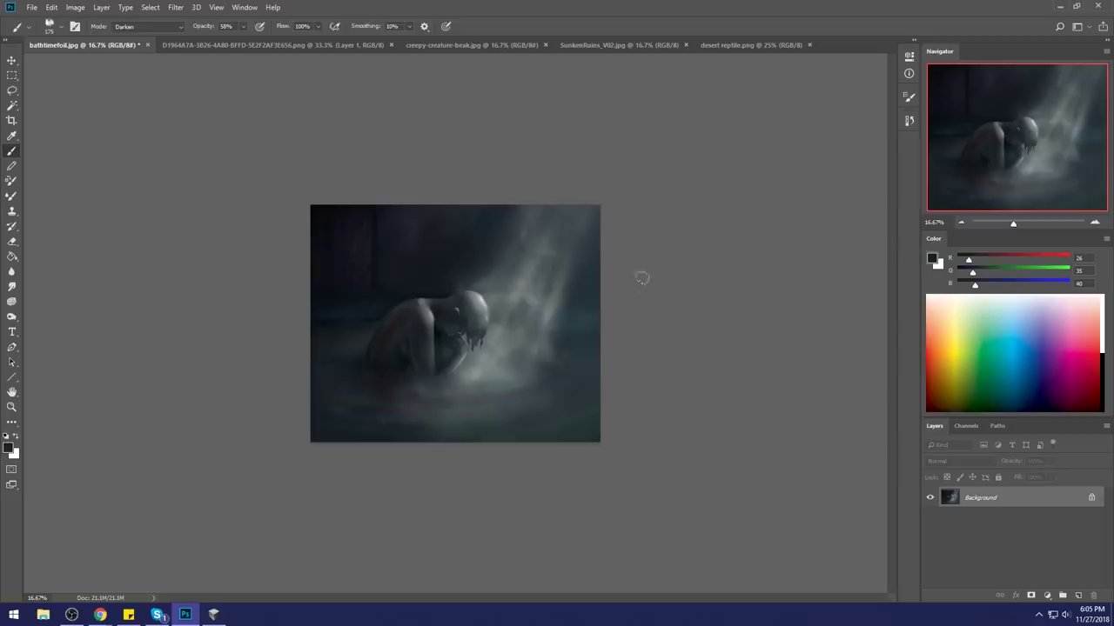
Step: Select the whole part of the painting above the waterline, straightening the selection's edge along the horizon
key("l")
mouse_move(606, 324)
left_mouse_down()
mouse_move(370, 331)
mouse_move(310, 281)
mouse_move(714, 216)
left_mouse_up()
mouse_move(404, 321)
left_mouse_down()
mouse_move(269, 326)
mouse_move(426, 374)
left_mouse_up()
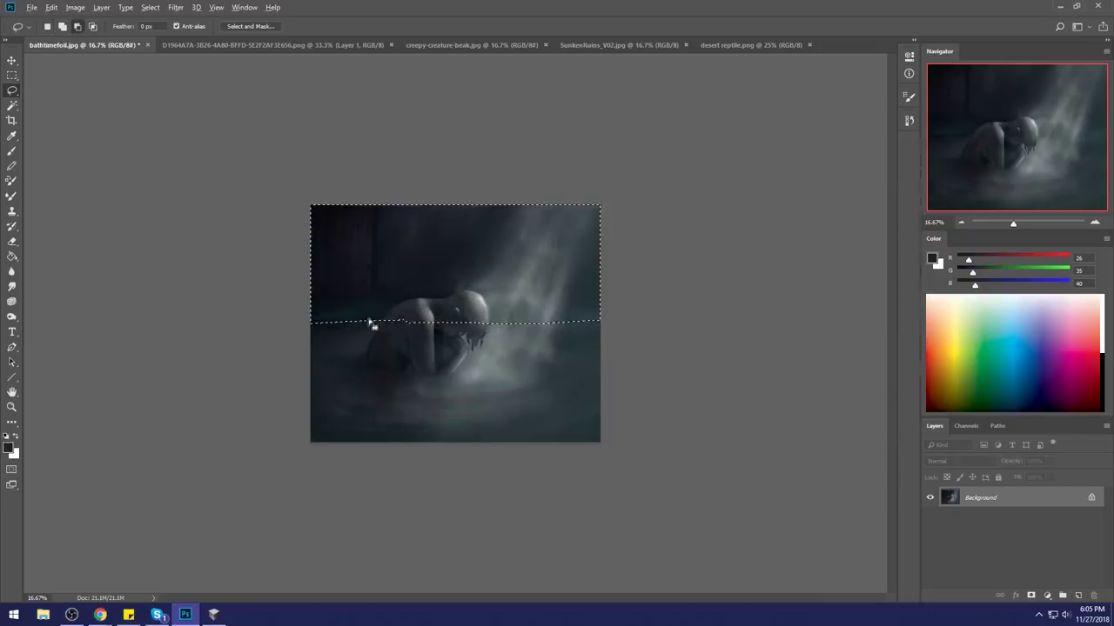
key("m")
left_click_drag(311, 325, 812, 446)
left_click_drag(599, 323, 172, 161)
key("ctrl+d")
key("b")
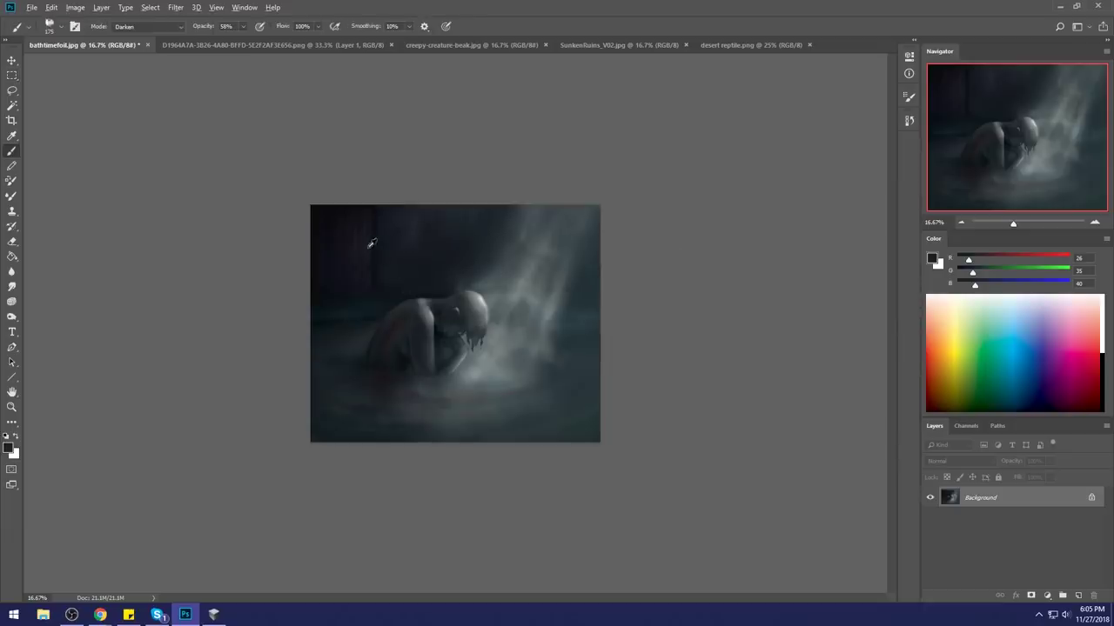
left_click(12, 288)
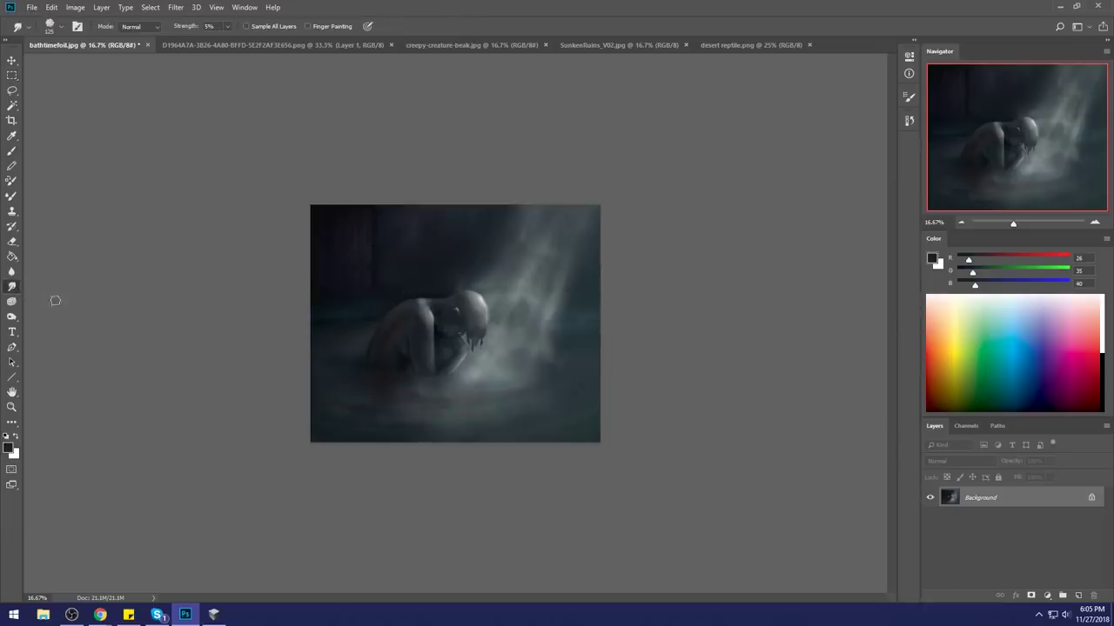
key("ctrl+h")
Step: Exclude the figure's back and head from the selection along their outlines, and hide the selection edges
key("l")
mouse_move(378, 325)
left_mouse_down()
mouse_move(444, 306)
mouse_move(387, 338)
left_mouse_up()
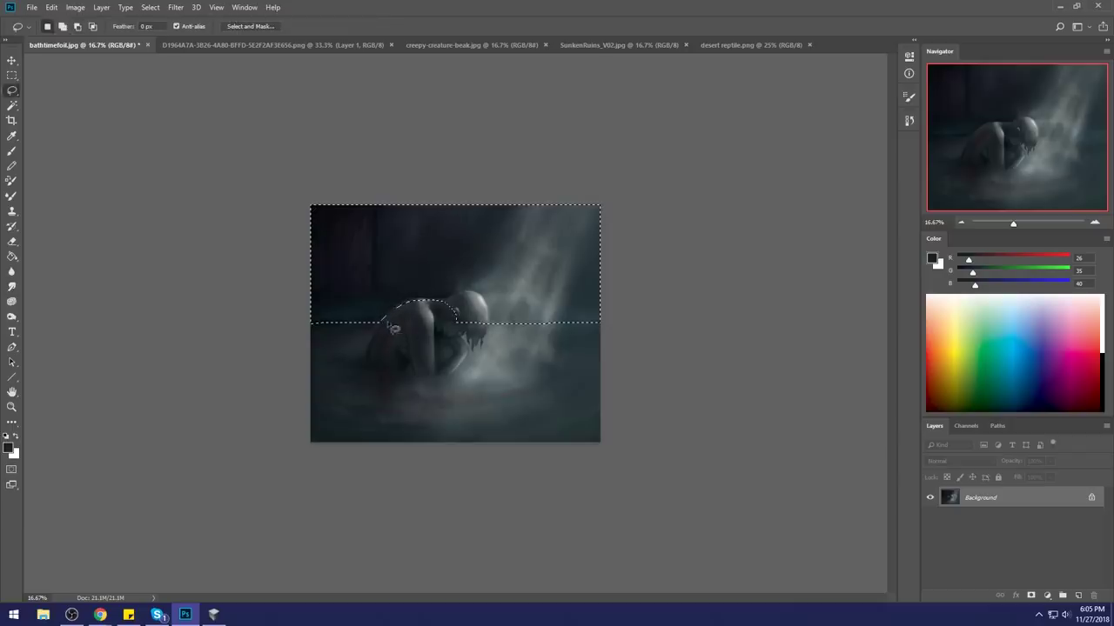
mouse_move(444, 306)
left_mouse_down()
mouse_move(428, 300)
mouse_move(377, 339)
left_mouse_up()
mouse_move(439, 301)
left_mouse_down()
mouse_move(383, 320)
mouse_move(377, 271)
left_mouse_up()
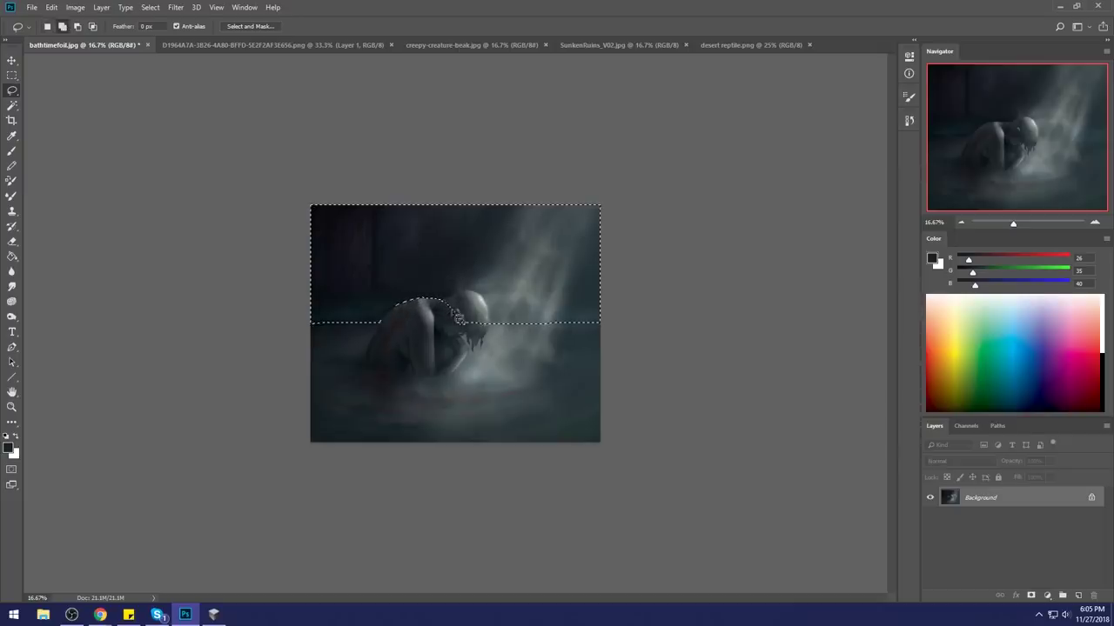
mouse_move(439, 303)
left_mouse_down()
mouse_move(469, 293)
mouse_move(488, 341)
mouse_move(467, 293)
mouse_move(484, 302)
mouse_move(484, 334)
left_mouse_up()
key("ctrl+z")
left_click_drag(439, 302, 470, 352)
mouse_move(486, 298)
left_mouse_down()
mouse_move(489, 334)
mouse_move(492, 310)
mouse_move(507, 326)
left_mouse_up()
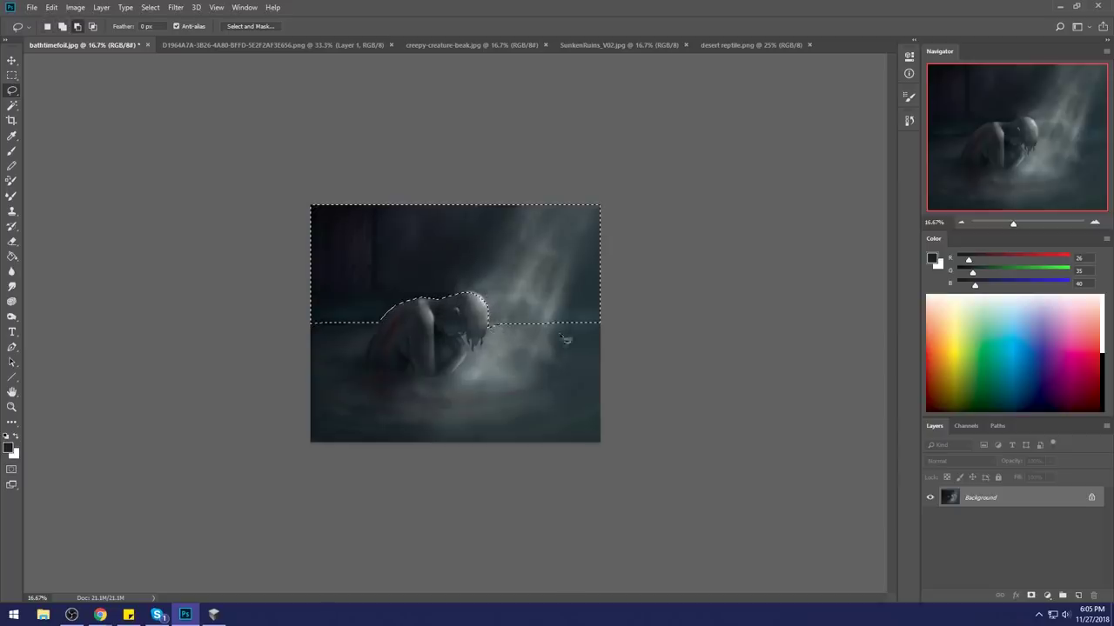
key("ctrl+d")
Step: Burn the Shadows range above the waterline with a 1700 px brush at 17% exposure, and clear the selection
left_click(11, 316)
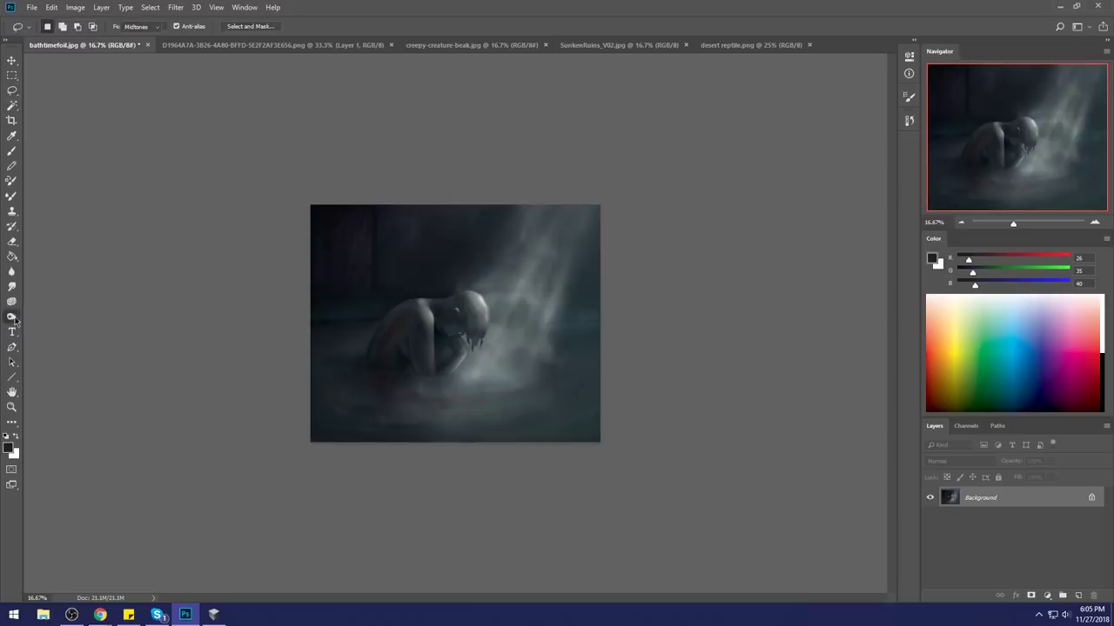
left_click(139, 26)
left_click(135, 39)
key("bracketright")
key("bracketright")
key("bracketright")
key("bracketright")
key("bracketright")
key("bracketright")
key("bracketright")
key("bracketright")
key("bracketright")
key("bracketright")
key("bracketright")
key("bracketright")
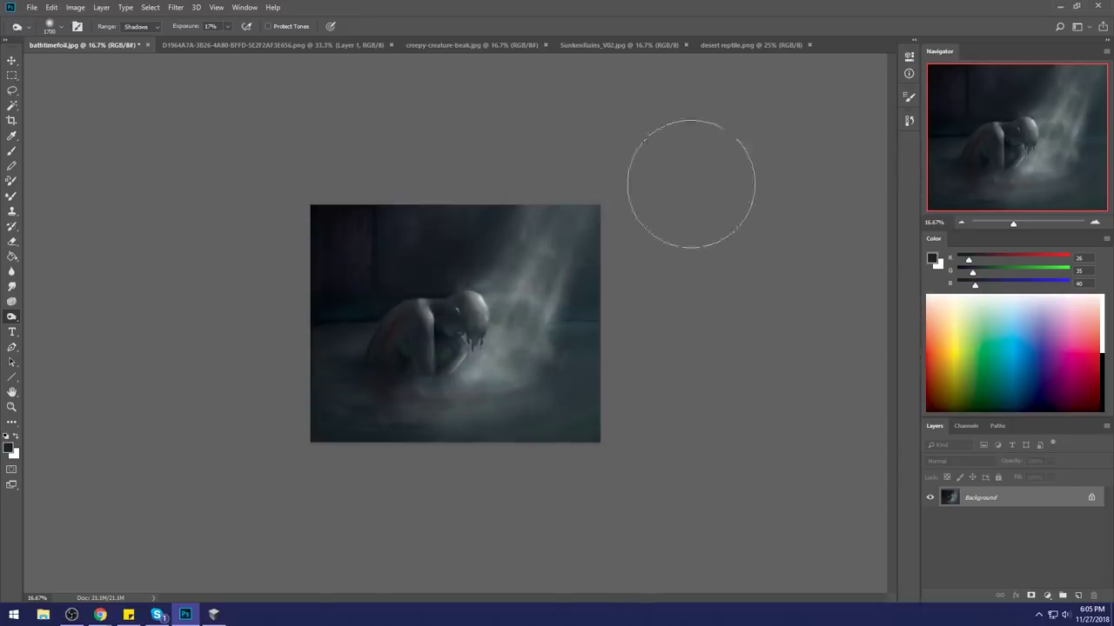
left_click_drag(625, 313, 583, 328)
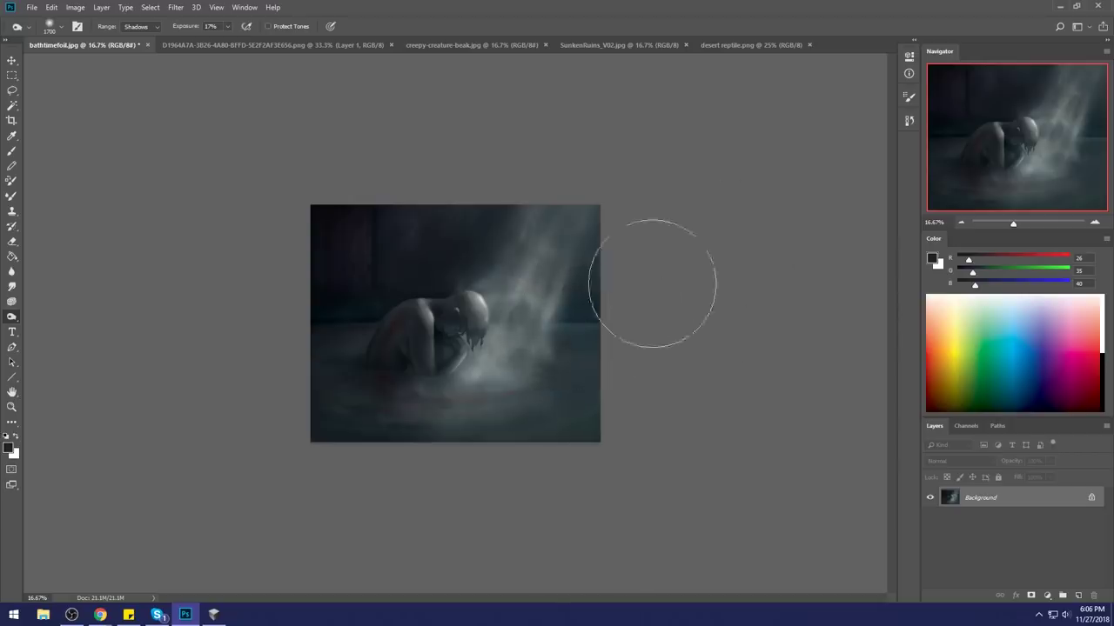
mouse_move(666, 241)
left_mouse_down()
mouse_move(589, 308)
mouse_move(363, 293)
mouse_move(388, 316)
mouse_move(617, 292)
mouse_move(593, 320)
left_mouse_up()
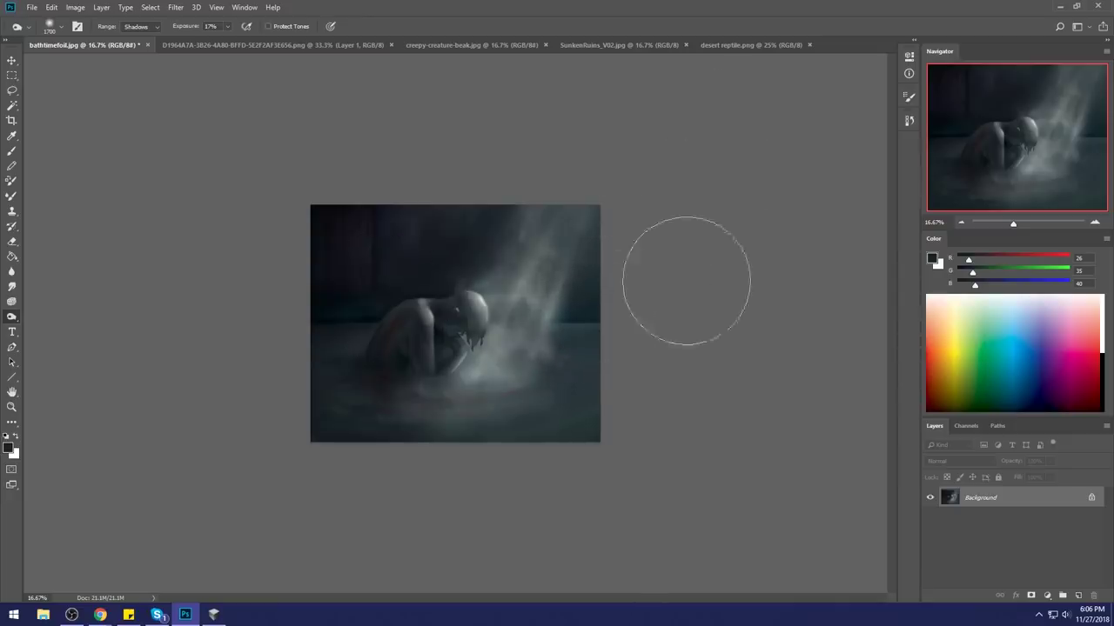
key("m")
right_click(542, 325)
left_click(575, 331)
Step: Paint mist patches behind and above the figure on a new layer in Normal mode, using a light grey sampled from the spray
key("b")
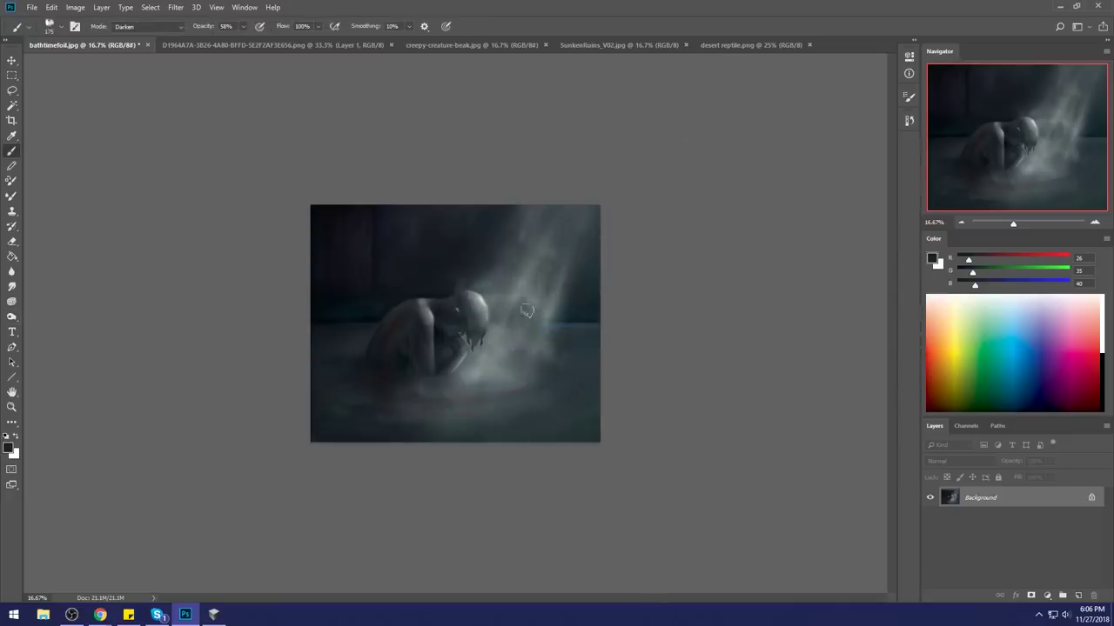
left_click(490, 348, "alt")
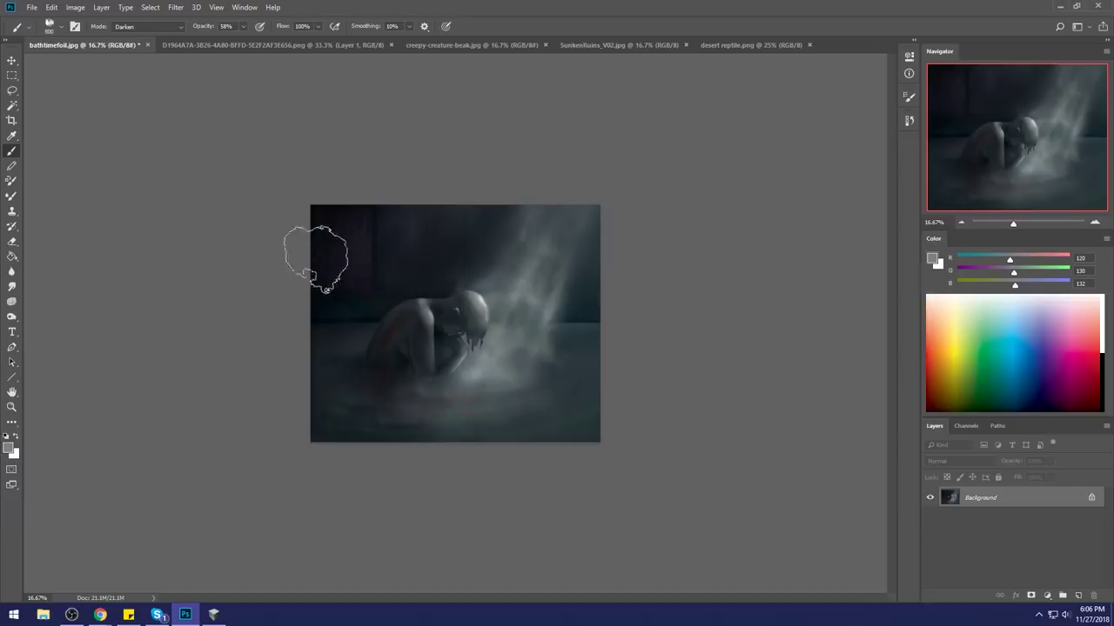
left_click(1077, 595)
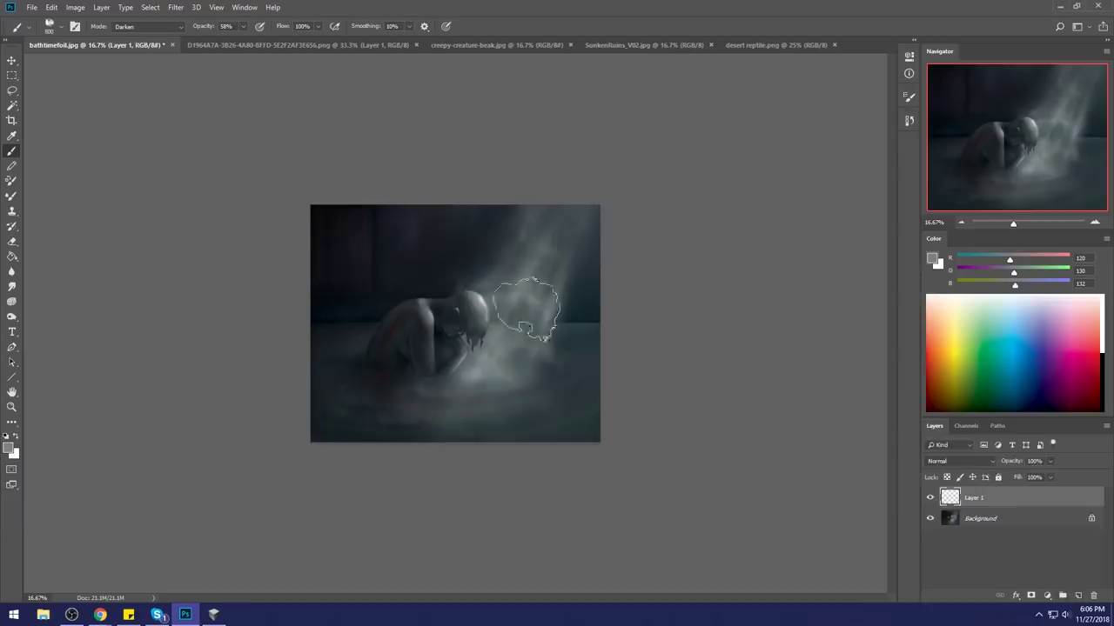
left_click(479, 368, "alt")
left_click(144, 26)
left_click(144, 38)
mouse_move(317, 276)
left_mouse_down()
mouse_move(359, 283)
mouse_move(360, 310)
mouse_move(329, 345)
mouse_move(357, 336)
left_mouse_up()
mouse_move(416, 277)
left_mouse_down()
mouse_move(408, 232)
mouse_move(434, 275)
mouse_move(449, 233)
mouse_move(461, 235)
left_mouse_up()
Step: Break up the mist above the figure with the Eraser, using a cloud-shaped brush tip at a reduced size
key("e")
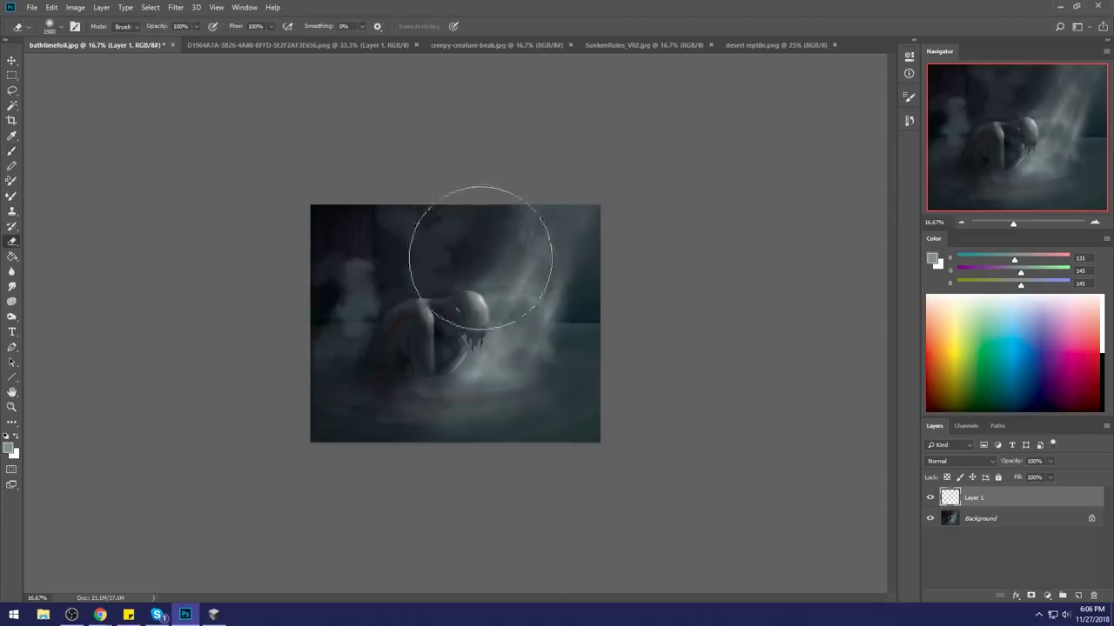
right_click(498, 178)
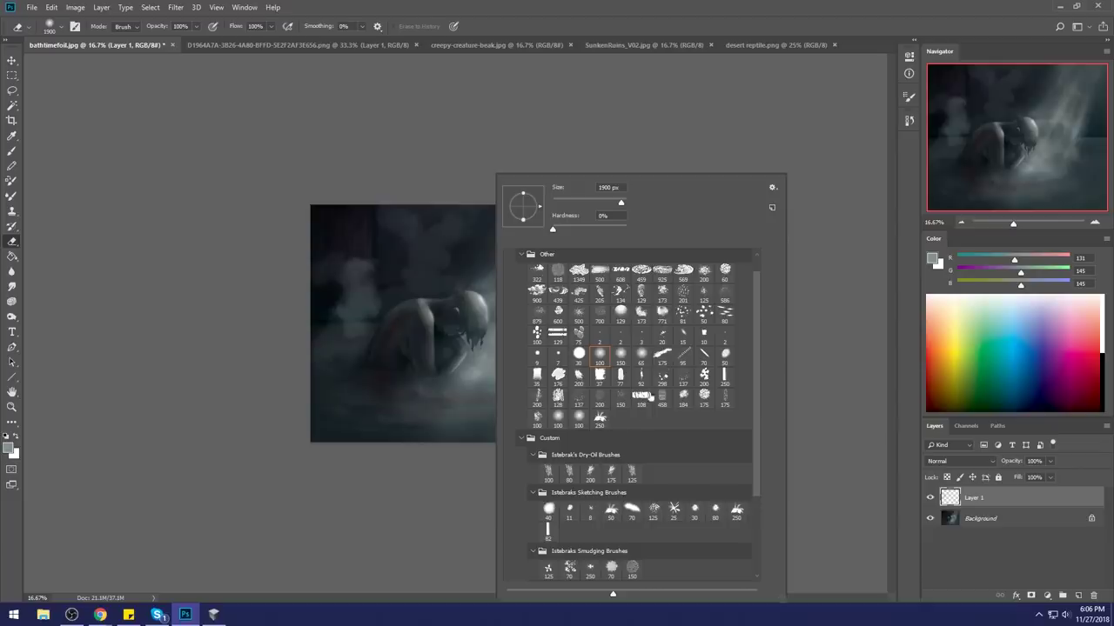
double_click(662, 311)
key("bracketleft")
key("bracketleft")
key("bracketleft")
key("bracketleft")
mouse_move(405, 234)
left_mouse_down()
mouse_move(392, 249)
mouse_move(407, 269)
left_mouse_up()
key("bracketleft")
mouse_move(448, 214)
left_mouse_down()
mouse_move(439, 231)
mouse_move(456, 210)
left_mouse_up()
Step: Thin out the mist behind the figure's back down to the waterline with the cloud-shaped eraser at varying sizes
key("bracketright")
key("bracketright")
key("bracketright")
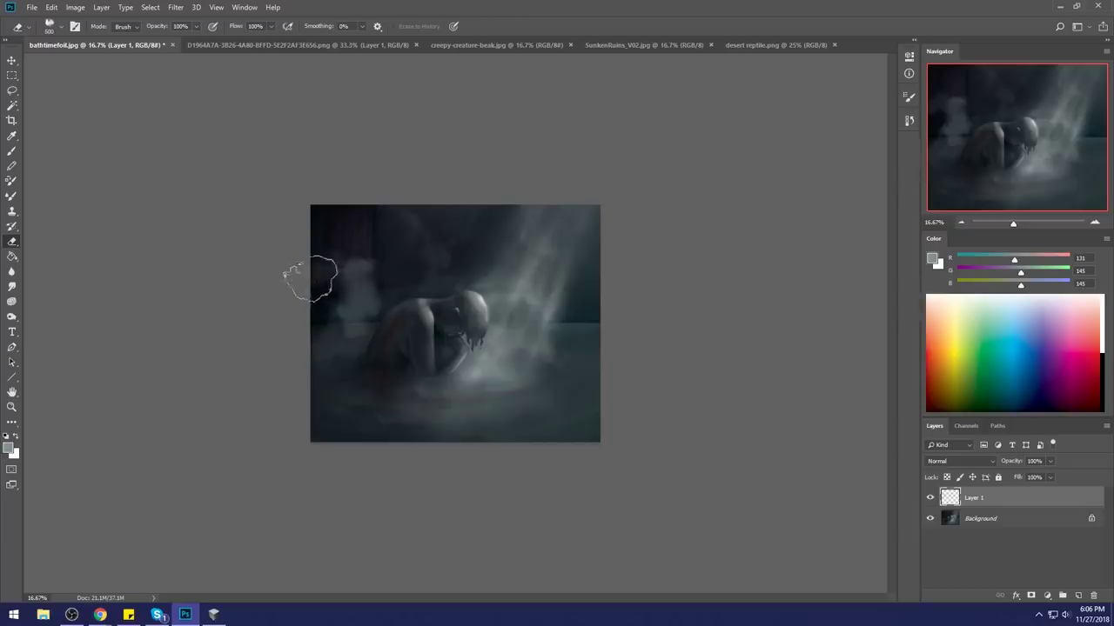
left_click_drag(310, 279, 337, 315)
key("bracketleft")
key("bracketleft")
key("bracketleft")
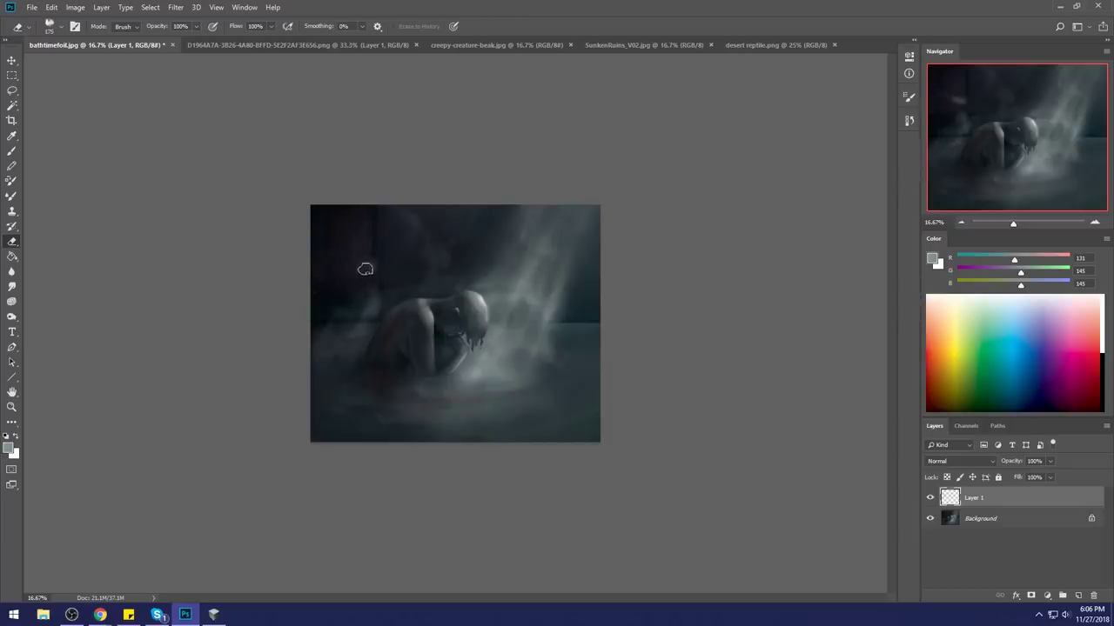
left_click_drag(367, 290, 353, 322)
key("bracketright")
key("bracketright")
key("bracketright")
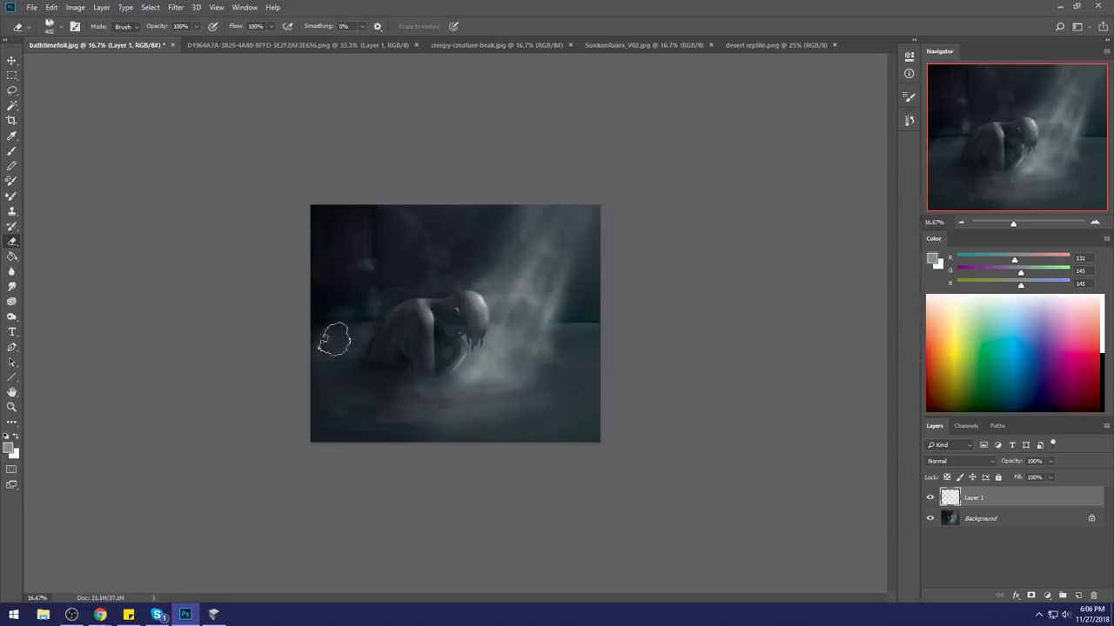
Step: Erase the remaining mist patches around the figure's back and head with a 400 px eraser
key("b")
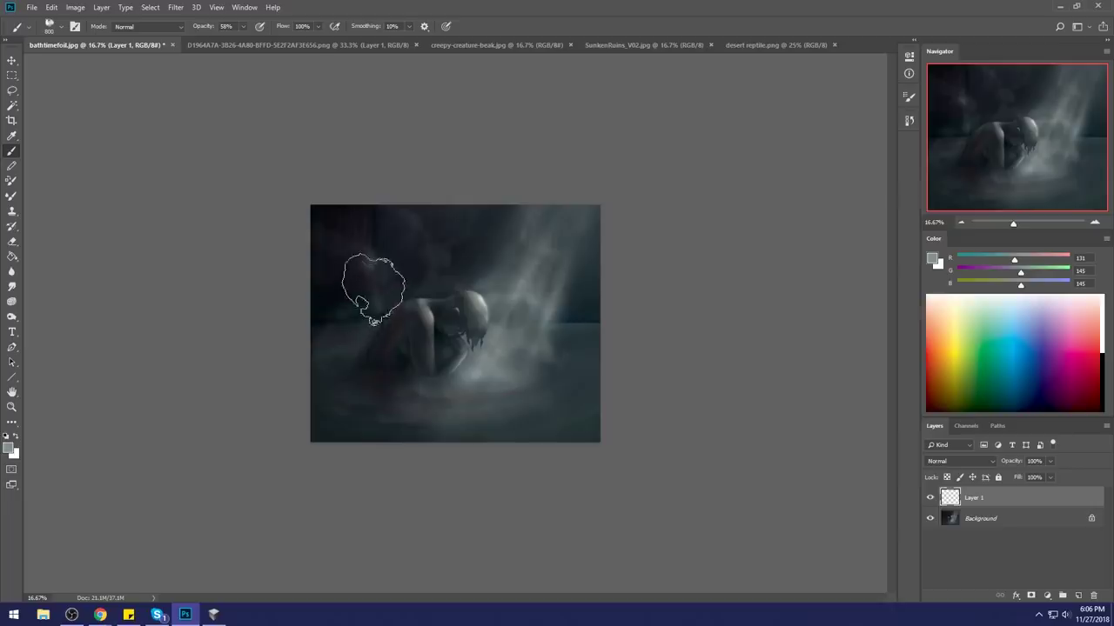
key("e")
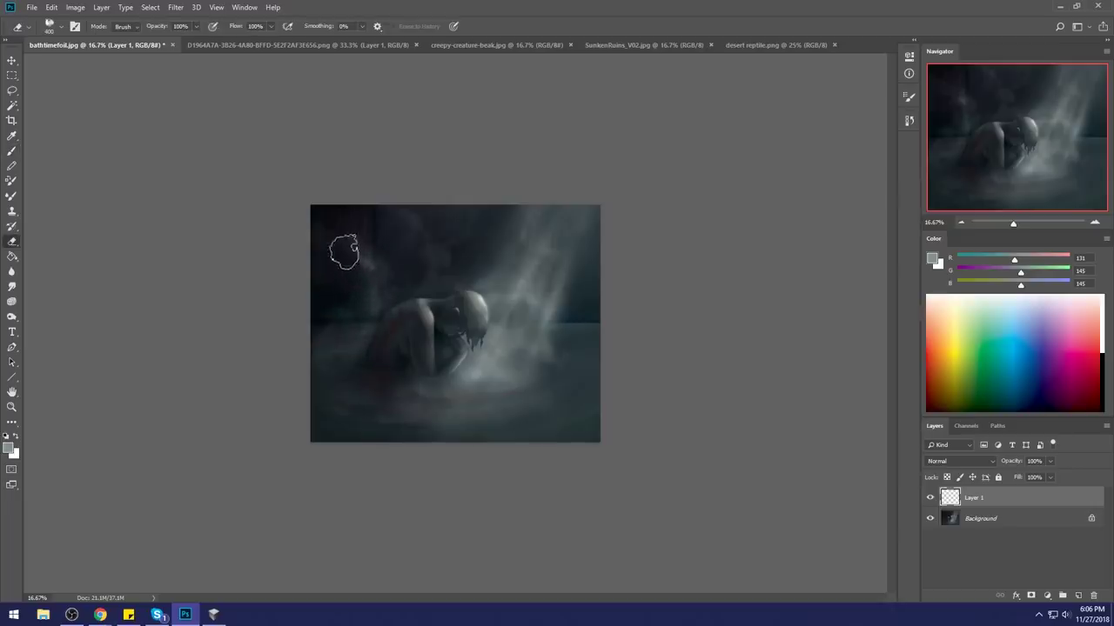
left_click_drag(387, 259, 374, 262)
mouse_move(475, 285)
left_mouse_down()
mouse_move(426, 280)
mouse_move(434, 254)
mouse_move(390, 214)
mouse_move(456, 259)
mouse_move(447, 285)
mouse_move(382, 326)
mouse_move(411, 296)
left_mouse_up()
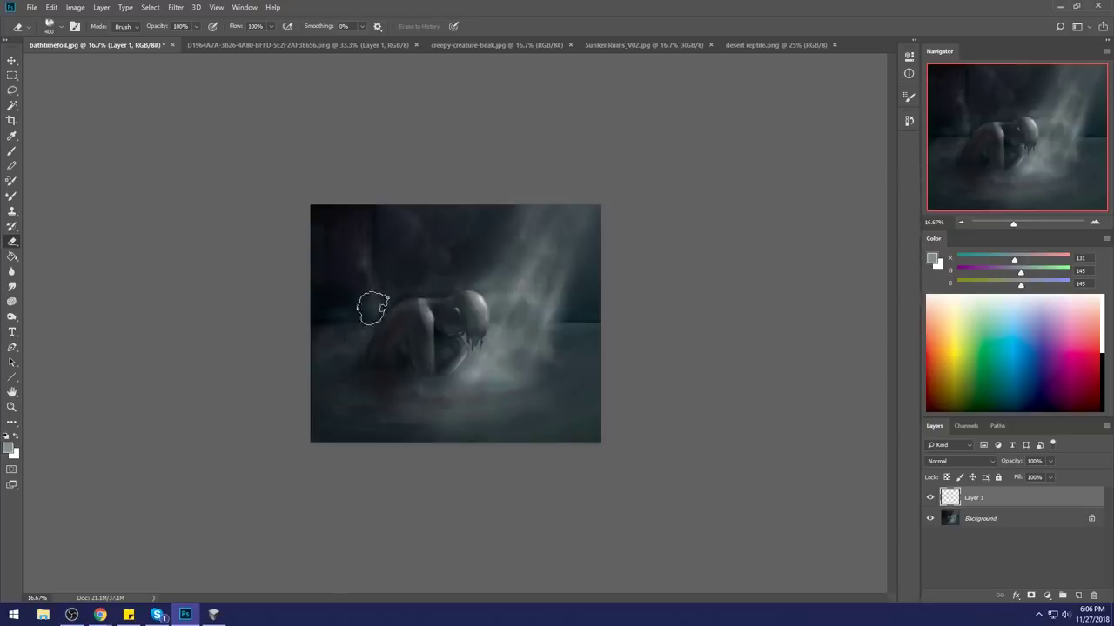
Step: Brighten the highlights on the figure's shoulder and arm on the Background layer with the Dodge tool at 95% exposure
key("b")
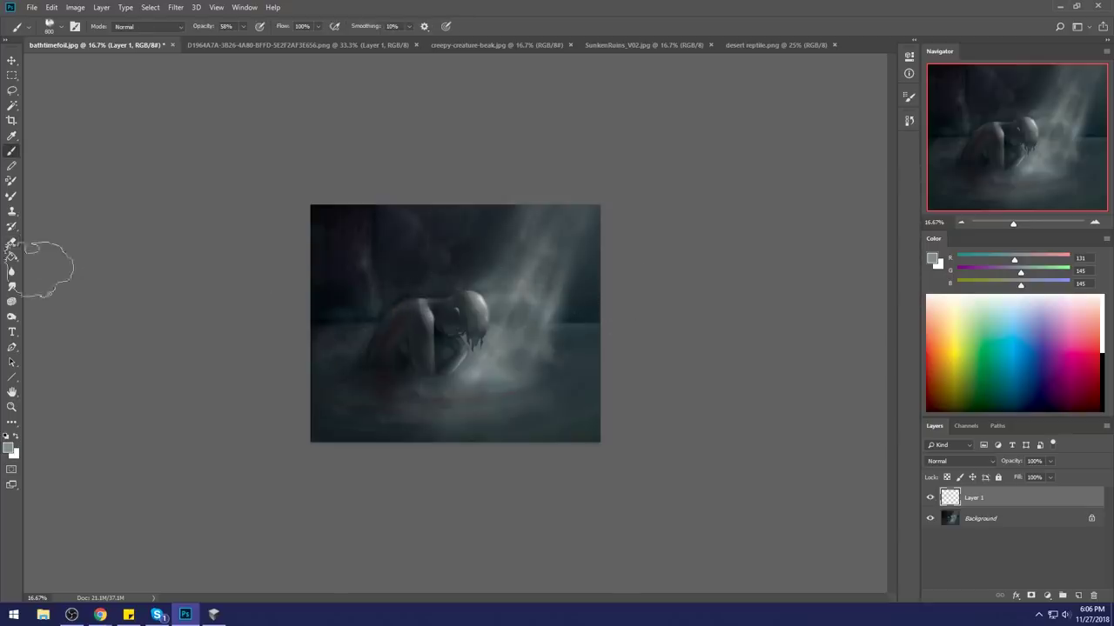
left_click(12, 286)
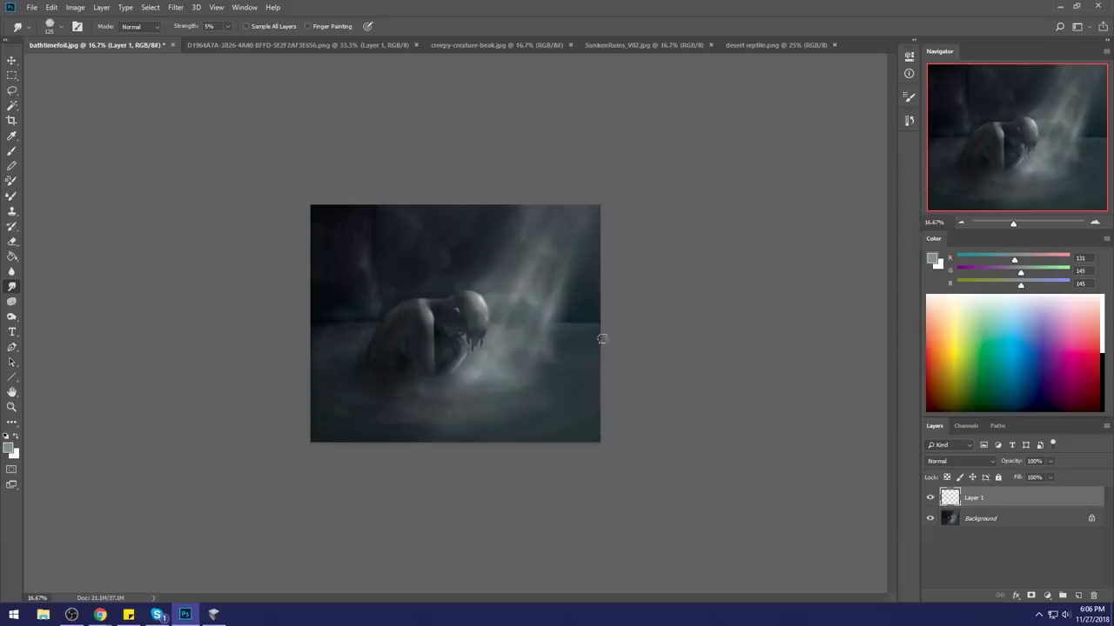
left_click(975, 517)
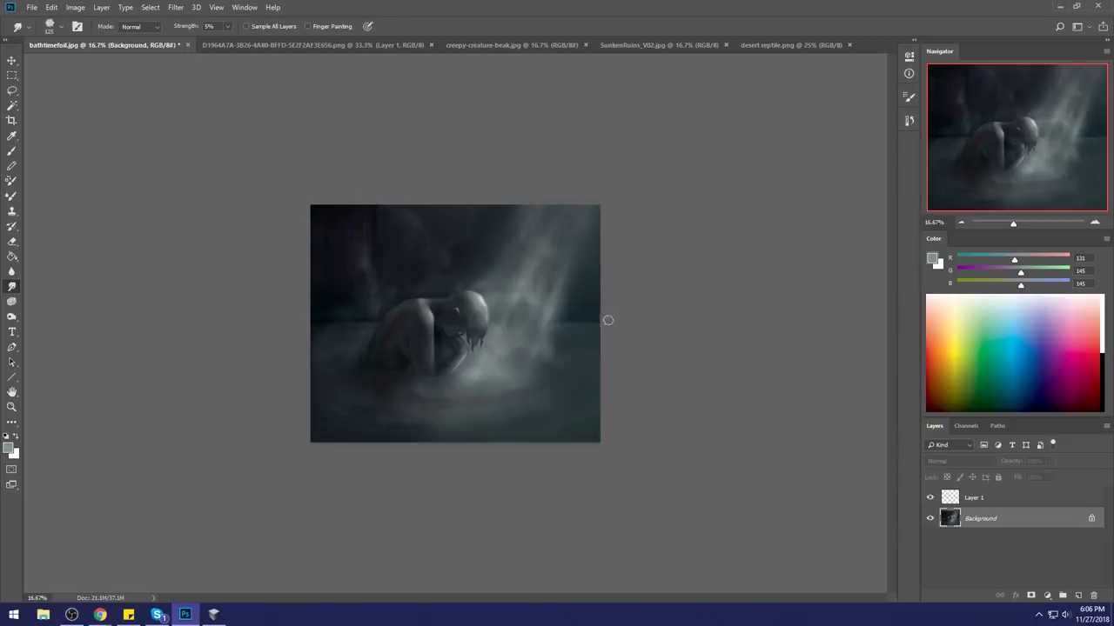
key("b")
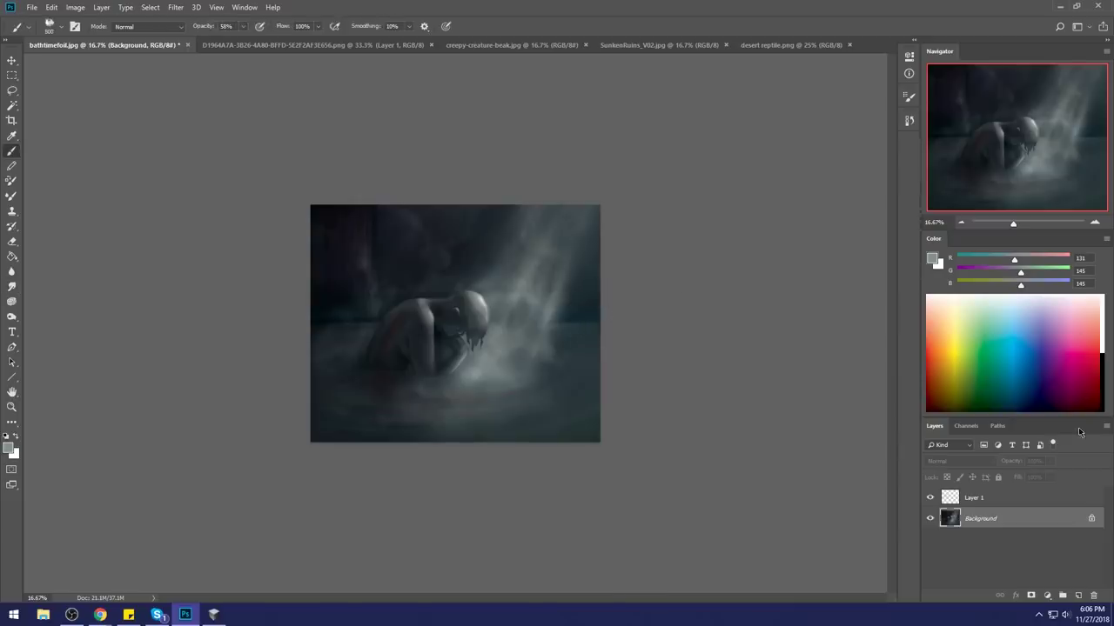
left_click(12, 319)
right_click(12, 318)
left_click(52, 318)
left_click_drag(430, 305, 427, 344)
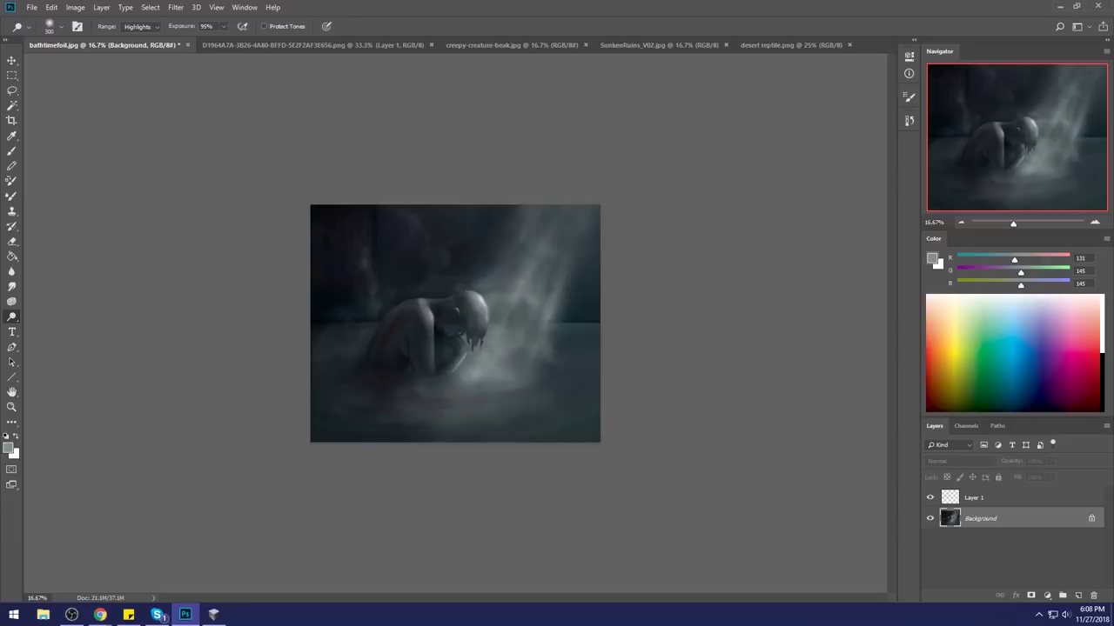
Step: Reduce the Smudge tool's brush to 50 px for blending the figure's face area at 5% strength
left_click(11, 286)
key("bracketleft")
key("bracketleft")
key("bracketleft")
key("bracketleft")
key("bracketleft")
key("bracketleft")
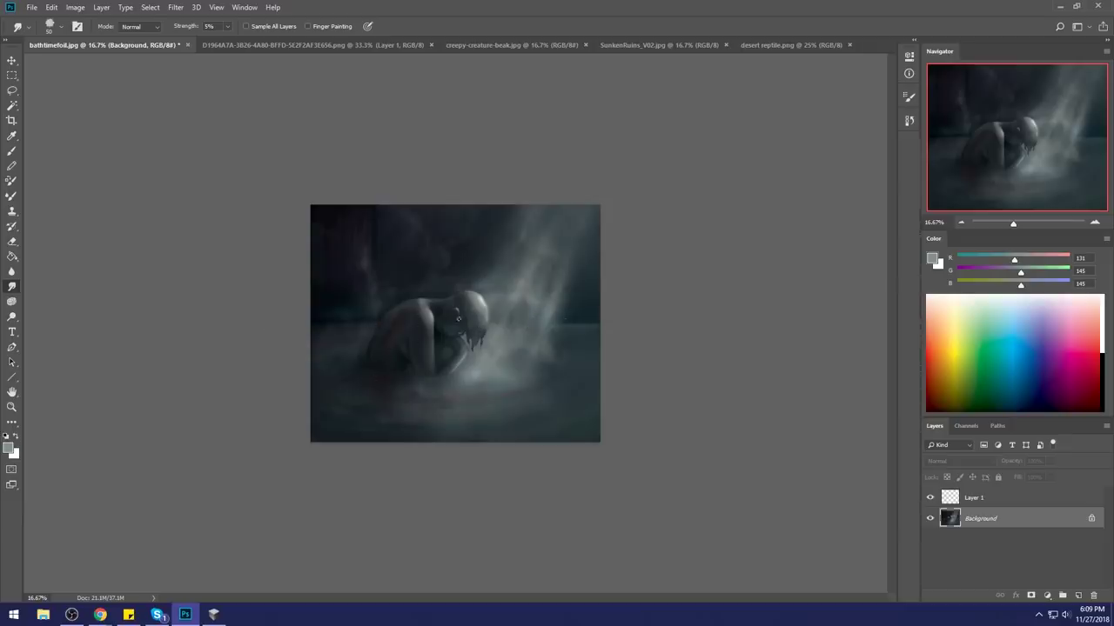
key("o")
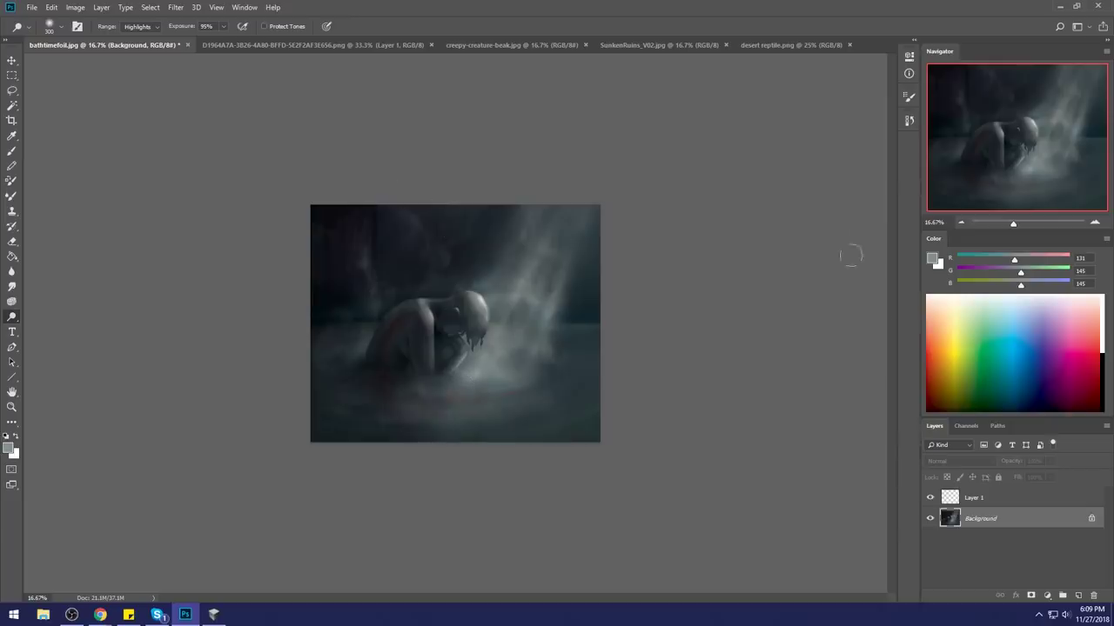
Step: Flatten the image and copy the entire canvas
right_click(973, 498)
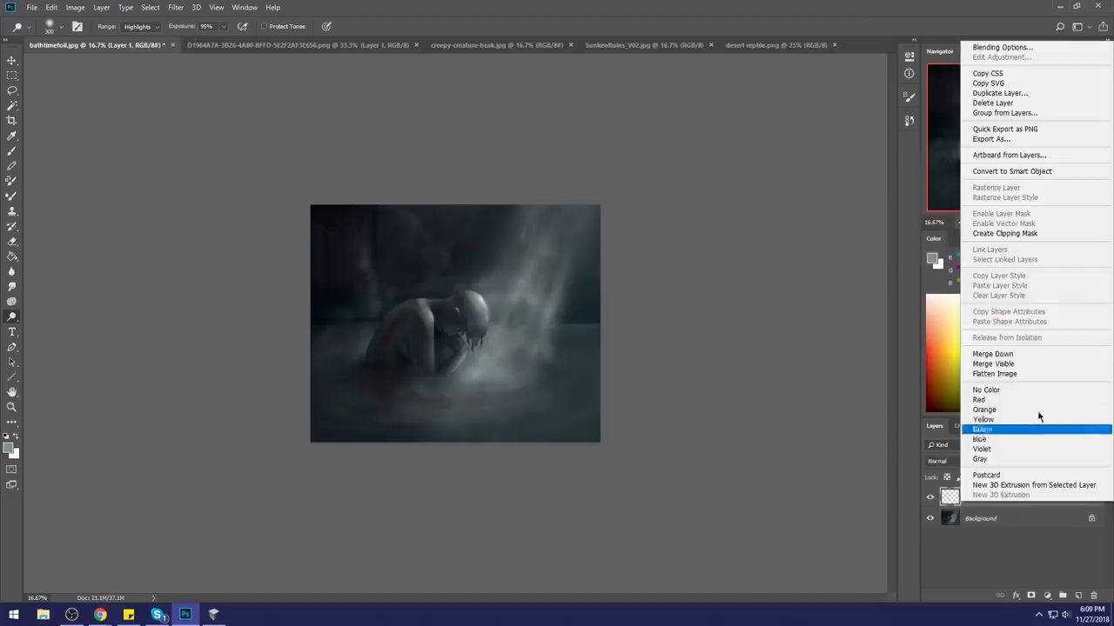
left_click(1030, 374)
key("ctrl+a")
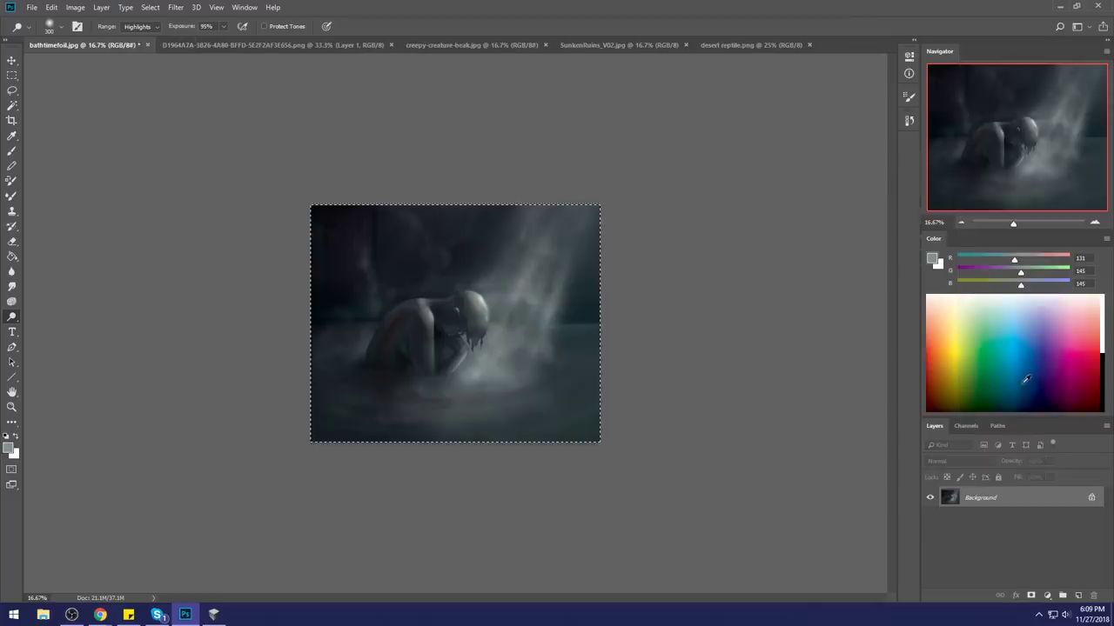
Step: Return the document to its original opened state, bathtimefoil.jpg, through the History
left_click(908, 120)
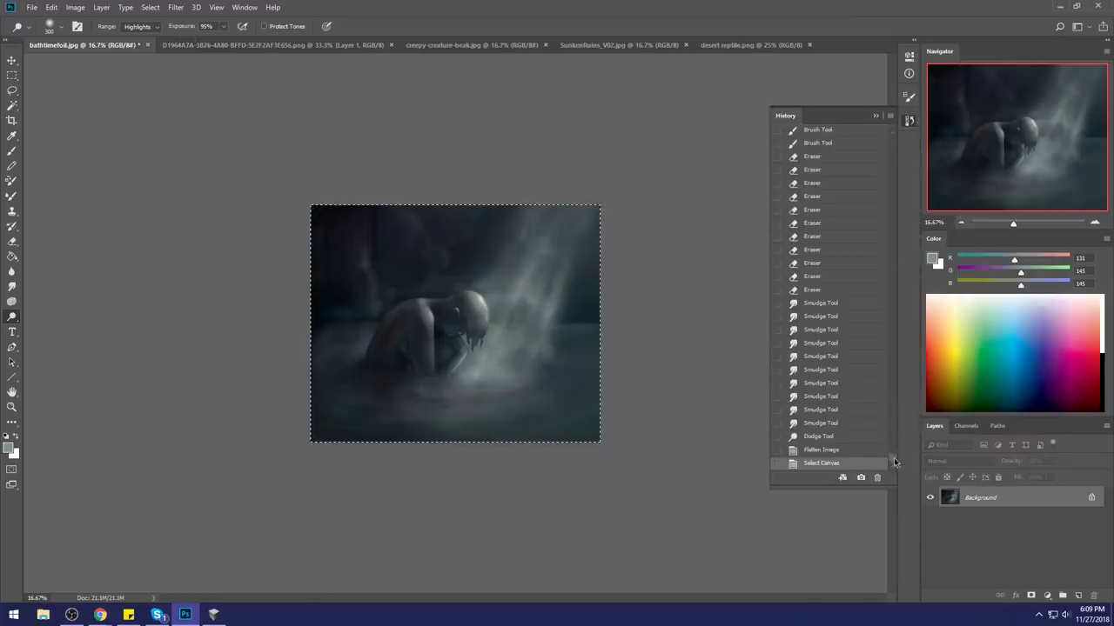
left_click_drag(891, 456, 888, 136)
left_click(856, 137)
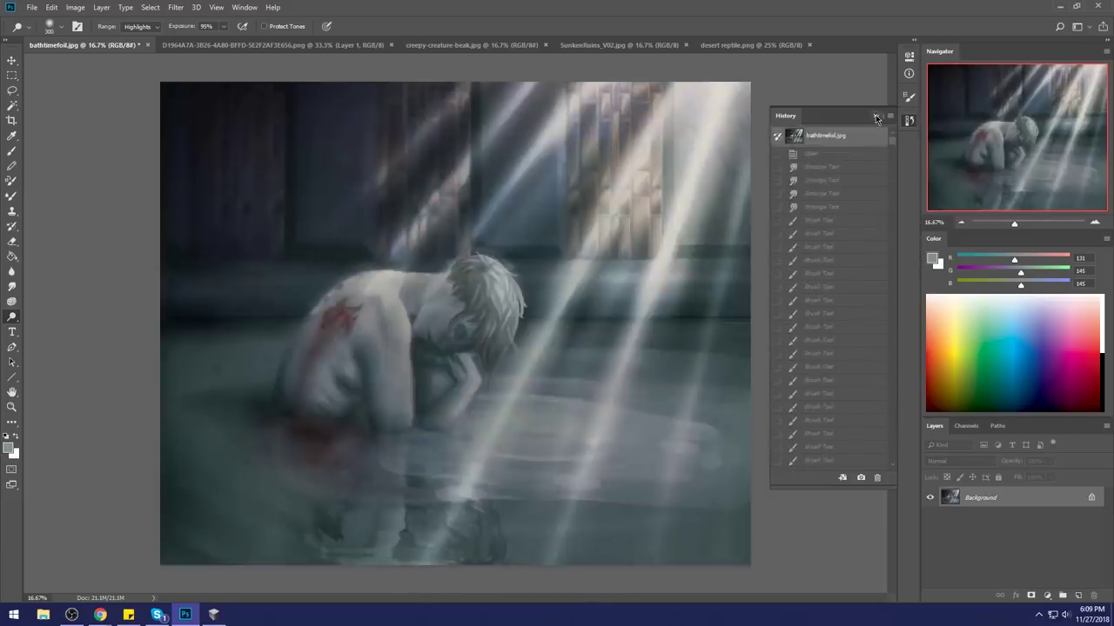
left_click(876, 118)
Step: Resize the original image to 3000 pixels wide and paste the copied painting over it as a new layer
left_click(75, 7)
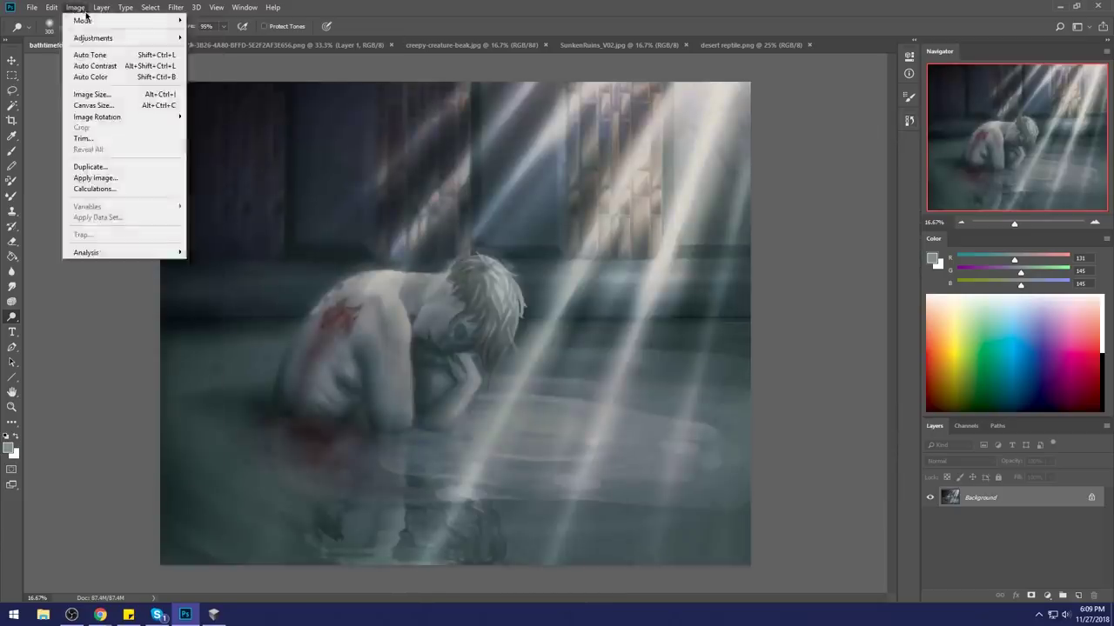
left_click(91, 94)
type("3000")
left_click(628, 302)
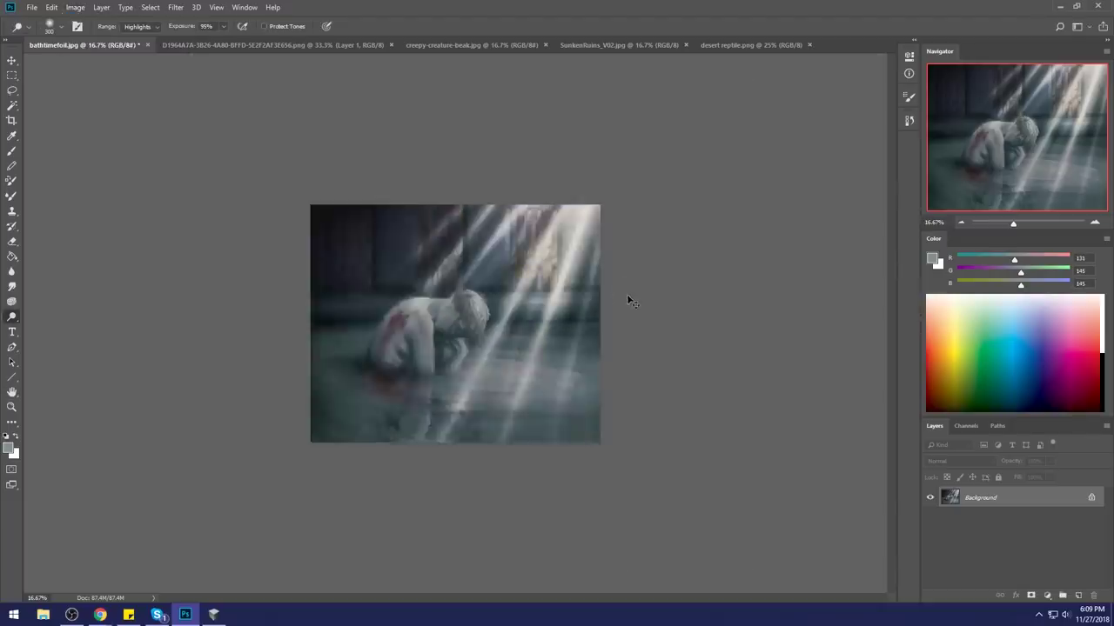
key("ctrl+v")
Step: Compare the repainted version with the original by repeatedly hiding and showing Layer 1
left_click(930, 497)
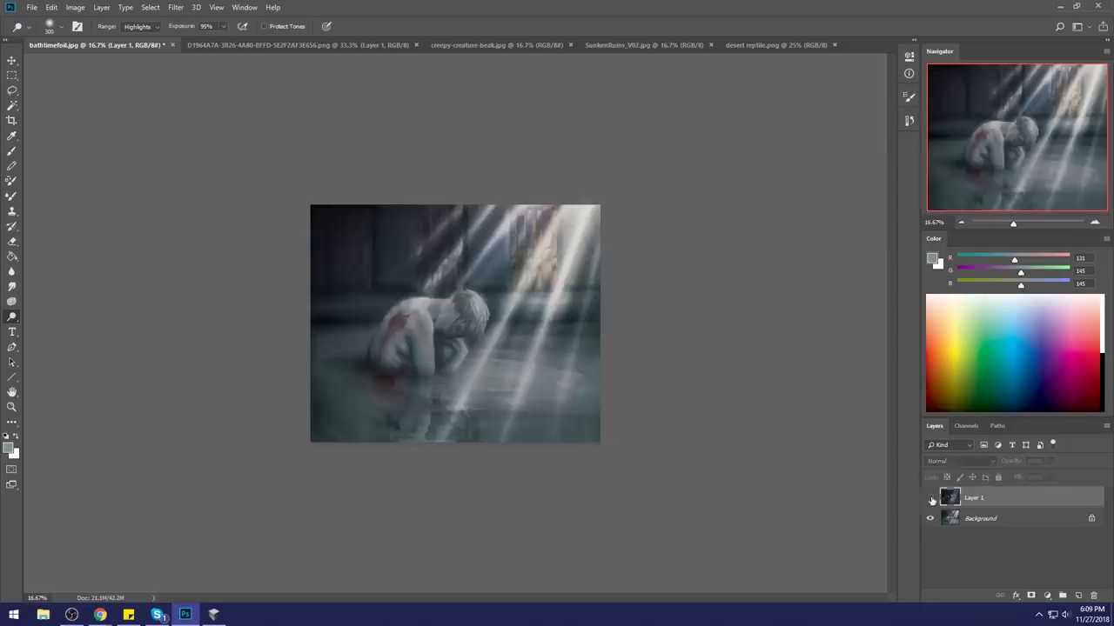
left_click(930, 498)
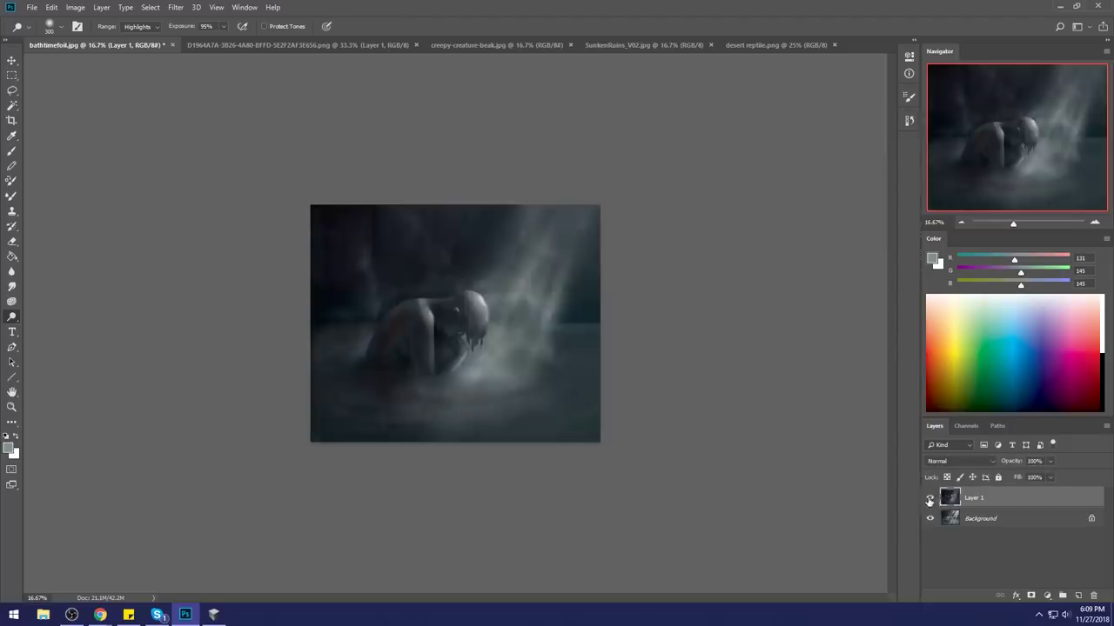
left_click(930, 497)
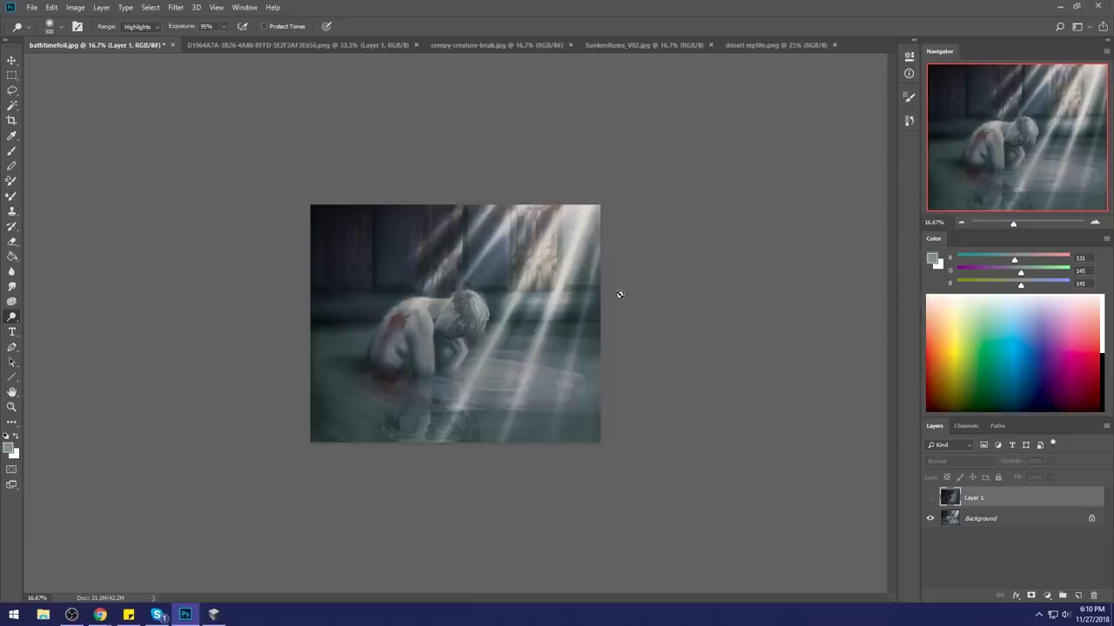
left_click(930, 497)
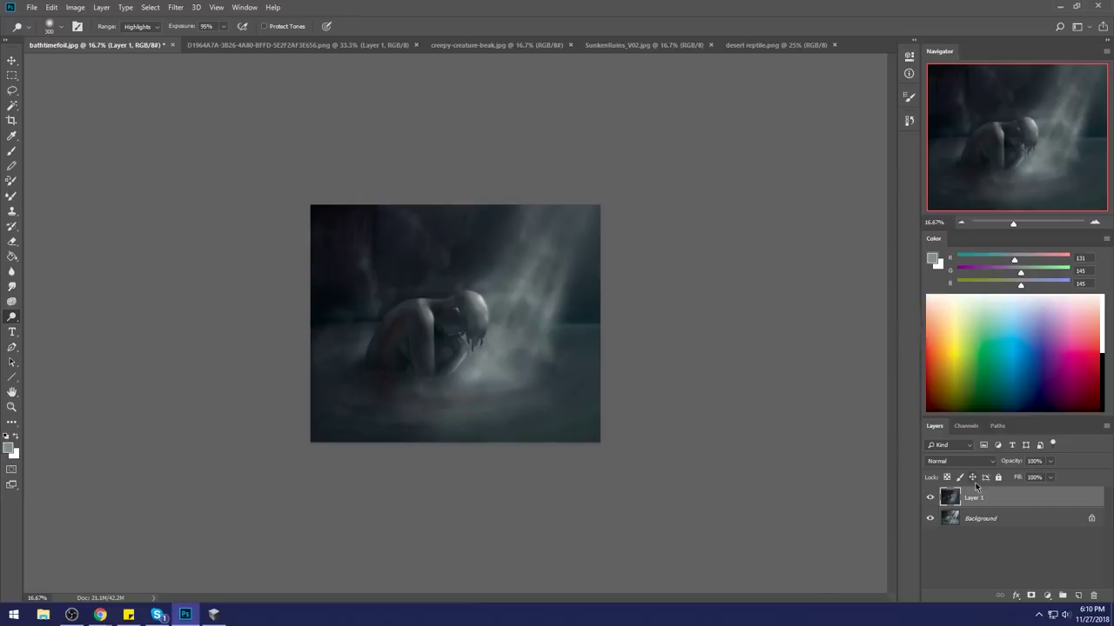
left_click(929, 499)
left_click(929, 499)
left_click(929, 498)
left_click(930, 500)
Step: Crop the image to a wide format at full width, trimming strips above and below the figure
left_click(12, 90)
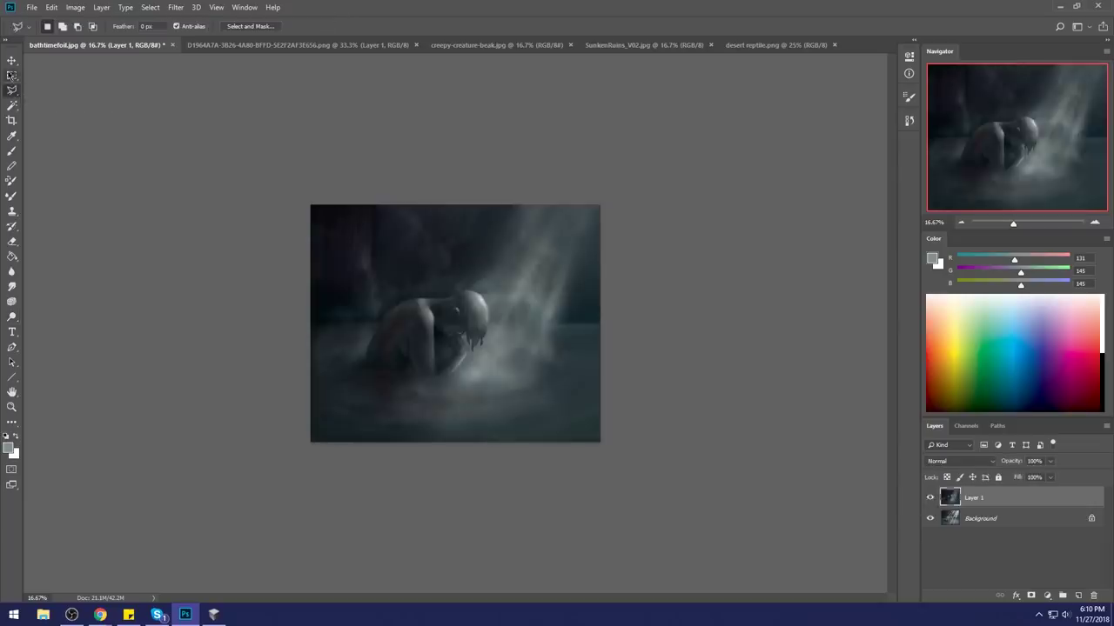
left_click(12, 120)
left_click_drag(313, 224, 783, 410)
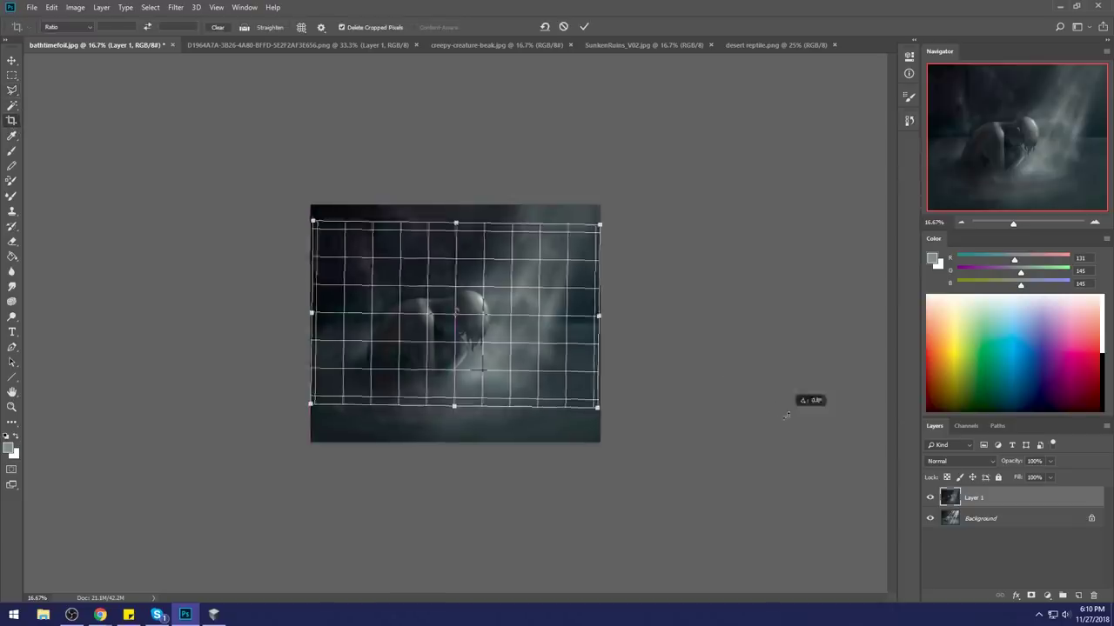
left_click(581, 27)
left_click_drag(298, 244, 846, 403)
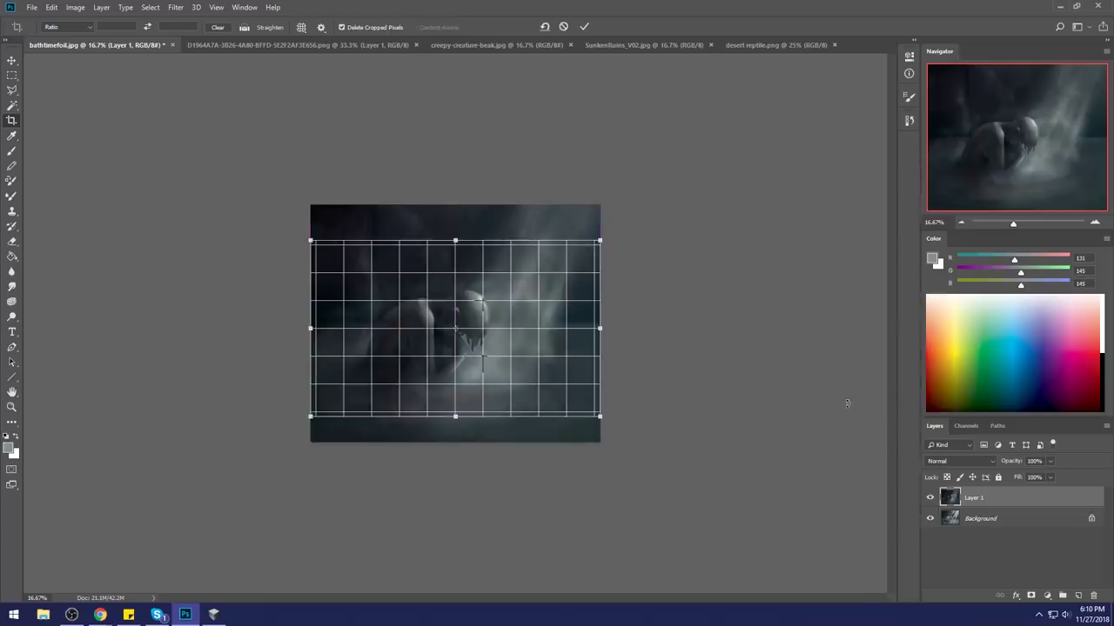
key("Return")
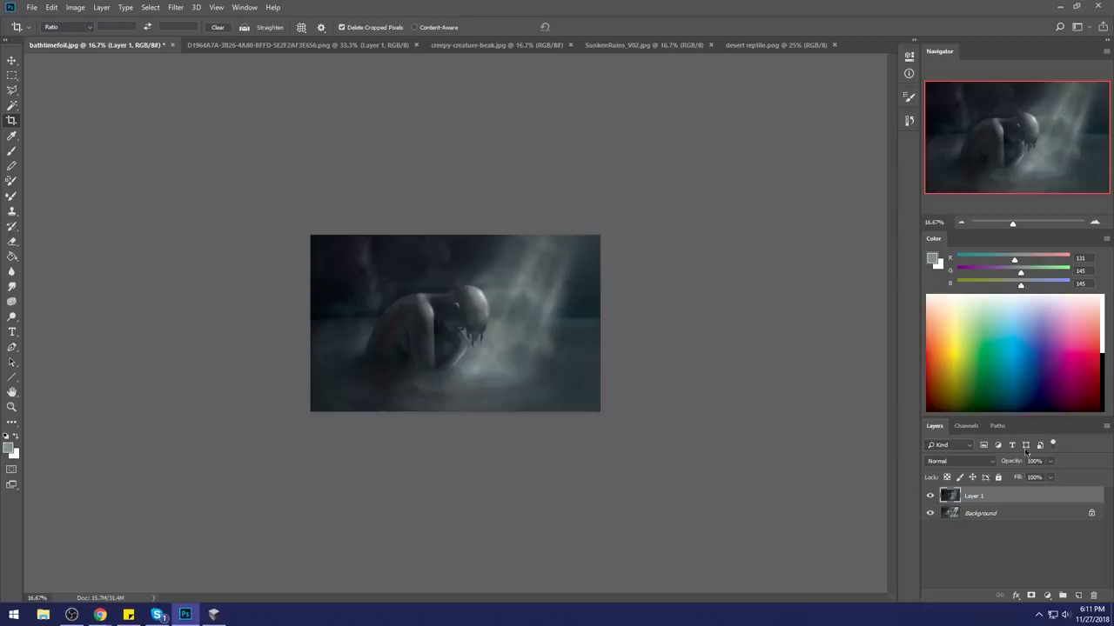
Step: Compare the cropped painting with the cropped original by toggling the visibility of Layer 1
left_click(929, 495)
left_click(929, 496)
left_click(929, 495)
left_click(929, 496)
Step: Enlarge the Dodge tool's brush to 1700 px
left_click(13, 316)
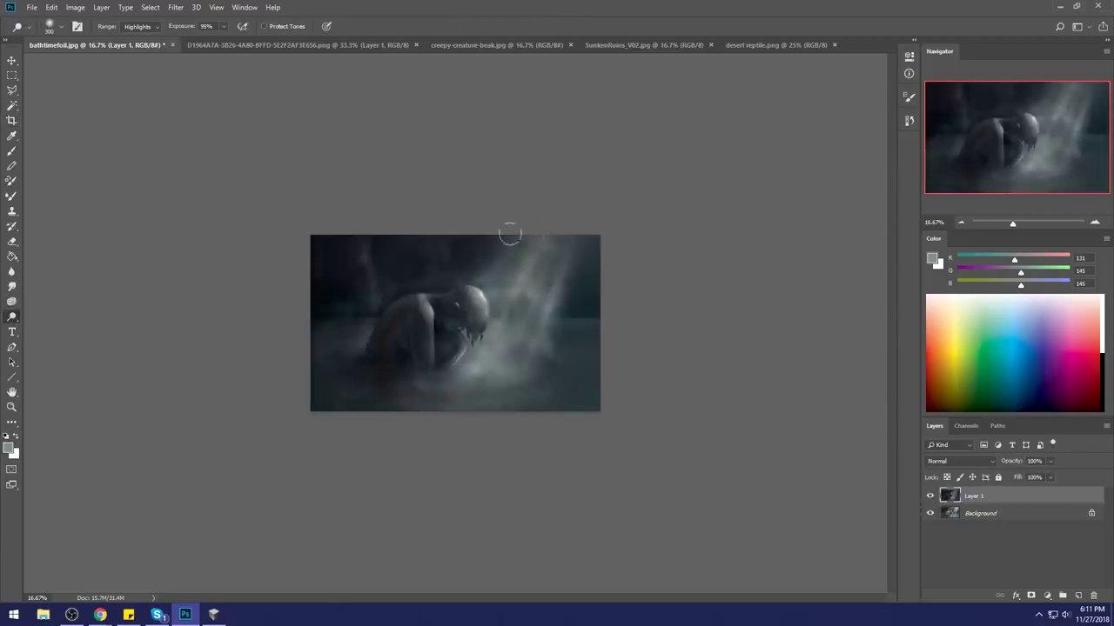
key("bracketright")
key("bracketright")
key("bracketright")
key("bracketright")
key("bracketright")
key("bracketright")
key("bracketright")
key("bracketright")
key("bracketright")
key("bracketright")
key("bracketright")
key("bracketright")
key("bracketright")
key("bracketright")
mouse_move(536, 241)
left_mouse_down()
mouse_move(479, 370)
mouse_move(379, 497)
left_mouse_up()
key("ctrl+z")
key("ctrl+z")
key("ctrl+z")
key("ctrl+z")
Step: Set the Dodge range to Midtones and brighten the light beam, the figure and the misty water below
left_click(139, 27)
left_click(146, 49)
mouse_move(540, 236)
left_mouse_down()
mouse_move(487, 346)
mouse_move(540, 279)
mouse_move(541, 348)
mouse_move(465, 373)
left_mouse_up()
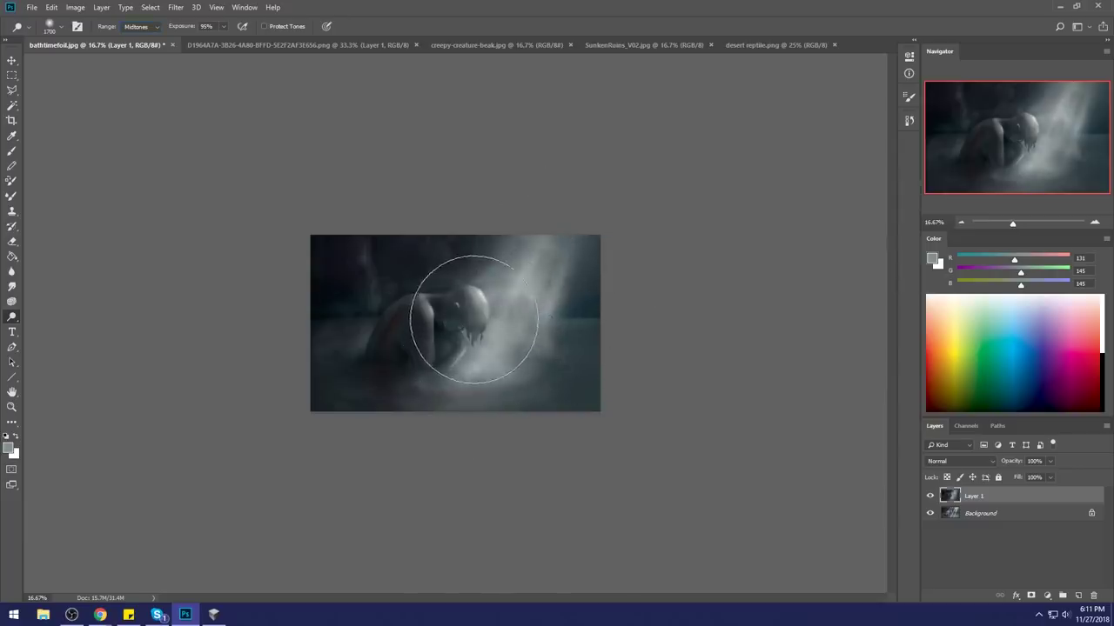
mouse_move(432, 328)
left_mouse_down()
mouse_move(403, 360)
mouse_move(397, 348)
mouse_move(549, 402)
mouse_move(469, 353)
left_mouse_up()
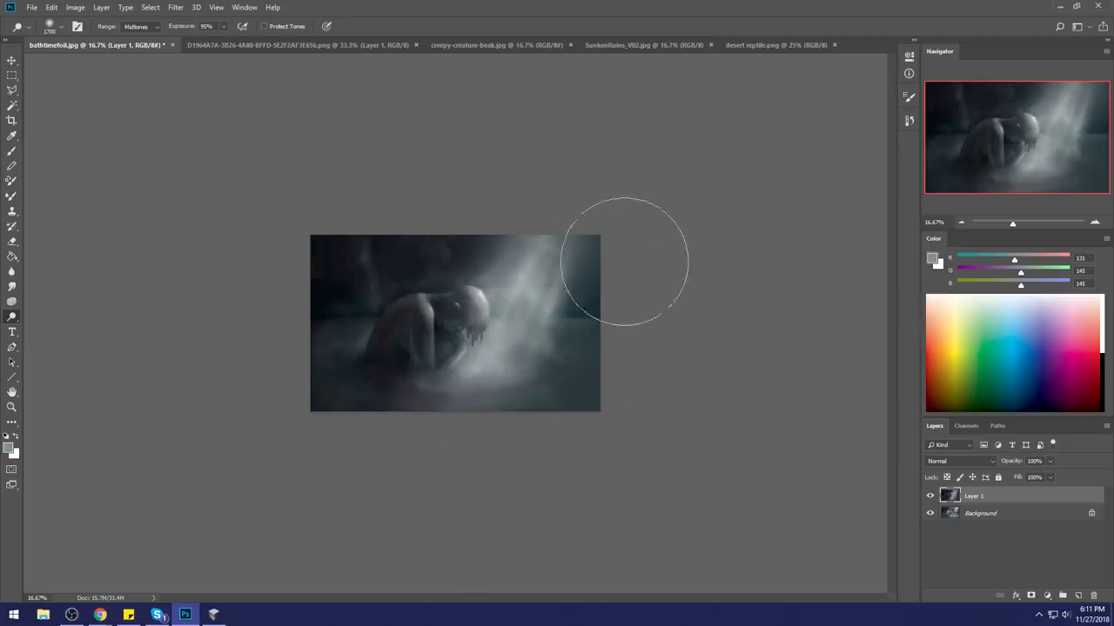
mouse_move(540, 372)
left_mouse_down()
mouse_move(356, 392)
mouse_move(472, 366)
left_mouse_up()
key("ctrl+z")
left_click(522, 373)
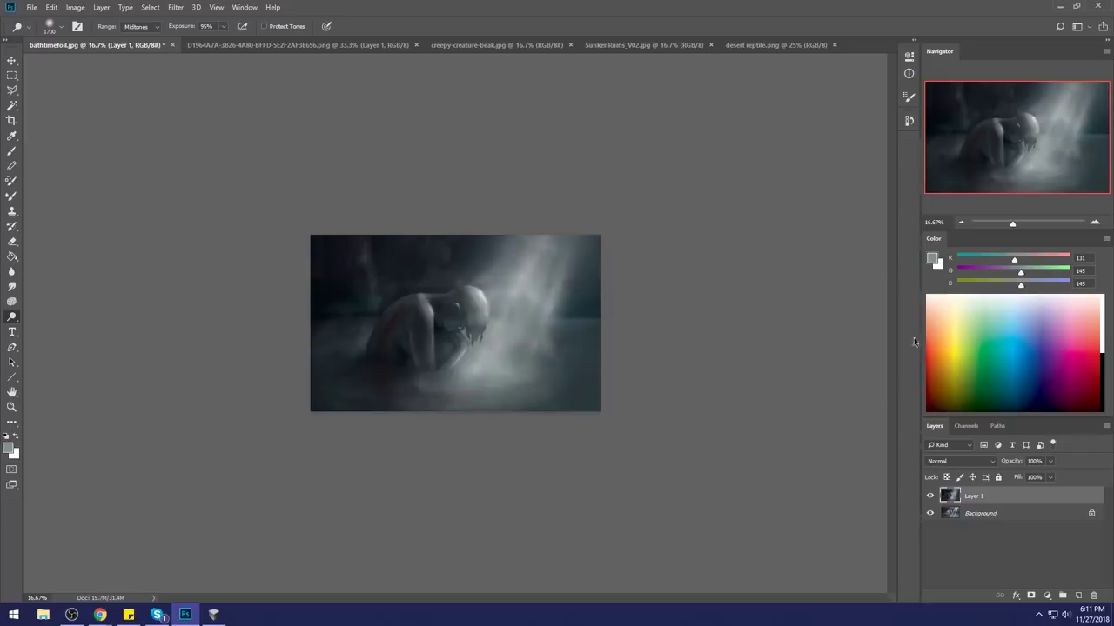
Step: Examine the brightened painting against the original by switching Layer 1 off and on several times
left_click(929, 496)
left_click(929, 497)
left_click(929, 497)
left_click(929, 497)
left_click(930, 496)
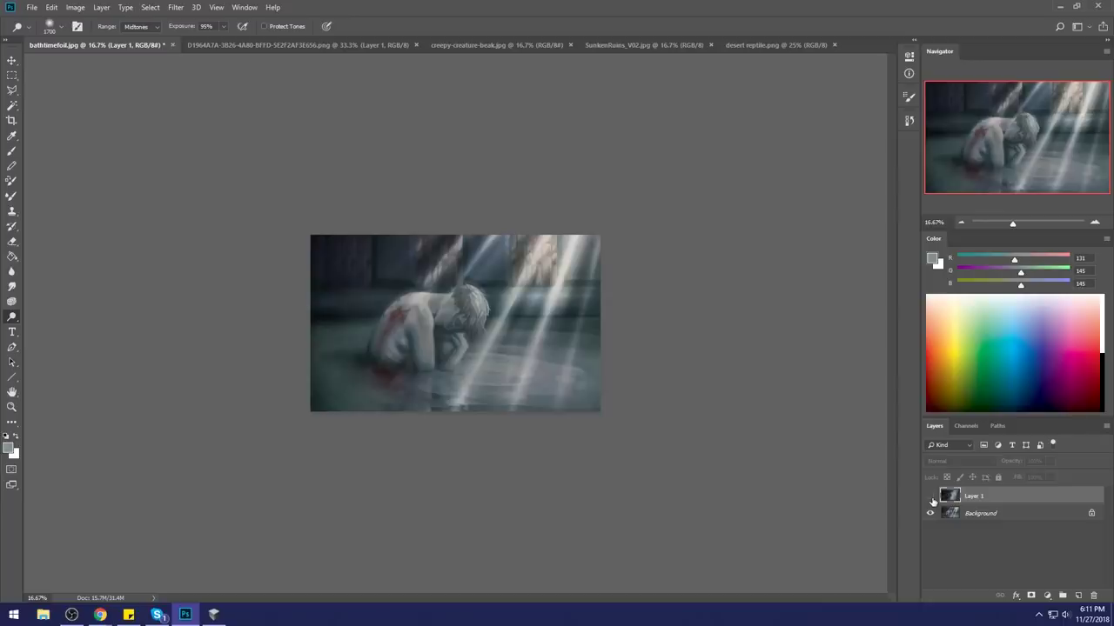
left_click(931, 500)
left_click(929, 496)
left_click(929, 496)
left_click(929, 497)
left_click(929, 497)
left_click(929, 497)
left_click(930, 496)
left_click(929, 497)
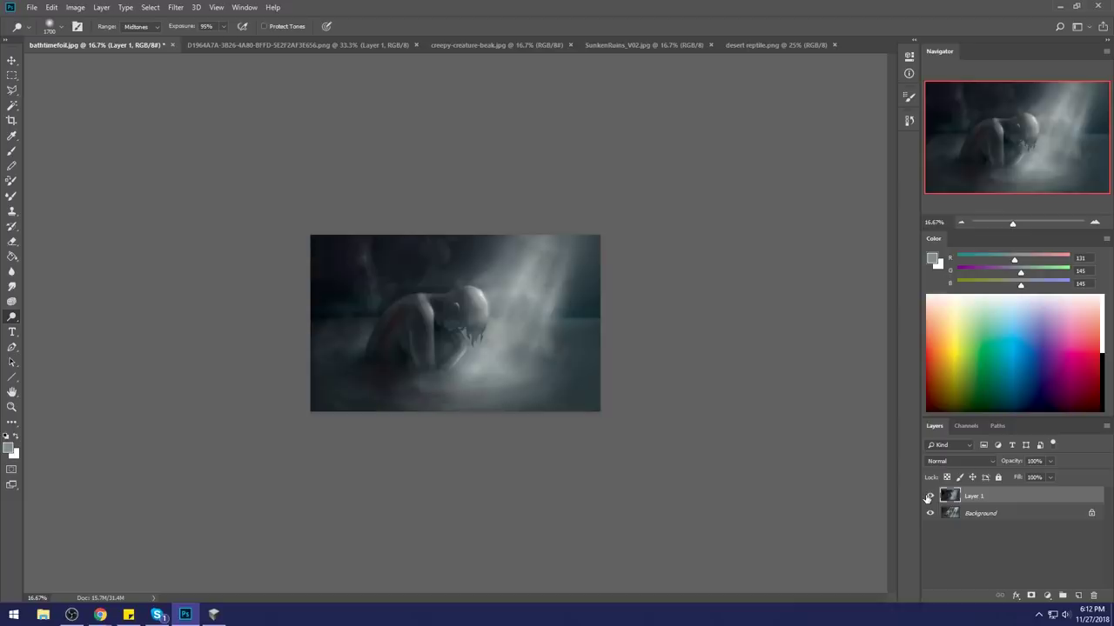
left_click(928, 496)
left_click(928, 496)
Step: Look through the stilt village, creepy-creature-beak.jpg and SunkenRuins_V02.jpg paintings, ending on desert reptile.png
left_click(274, 46)
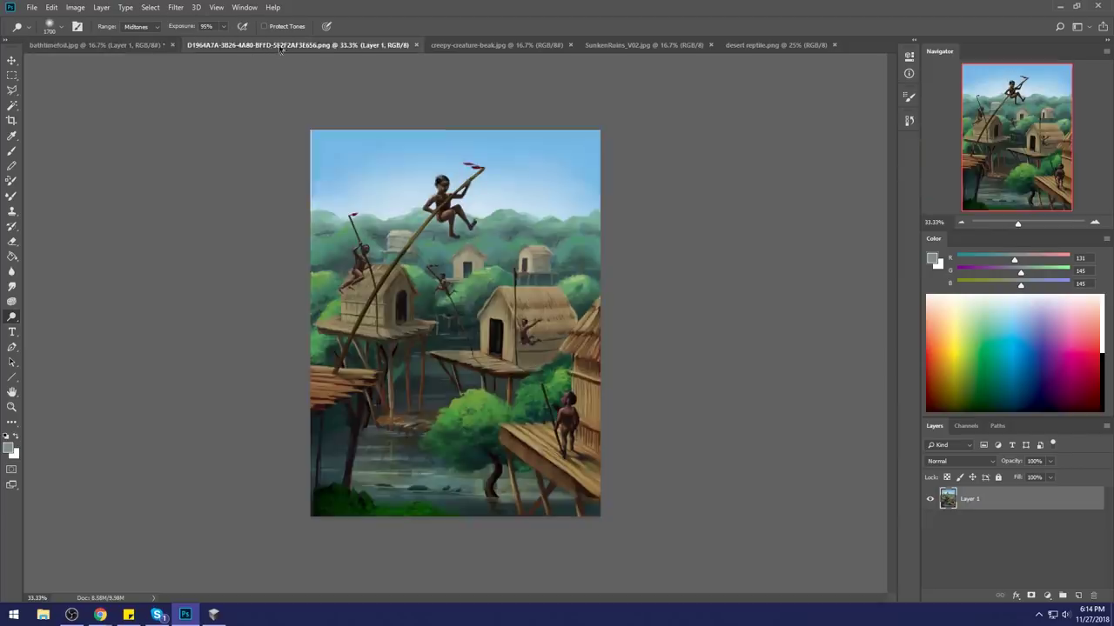
left_click(447, 46)
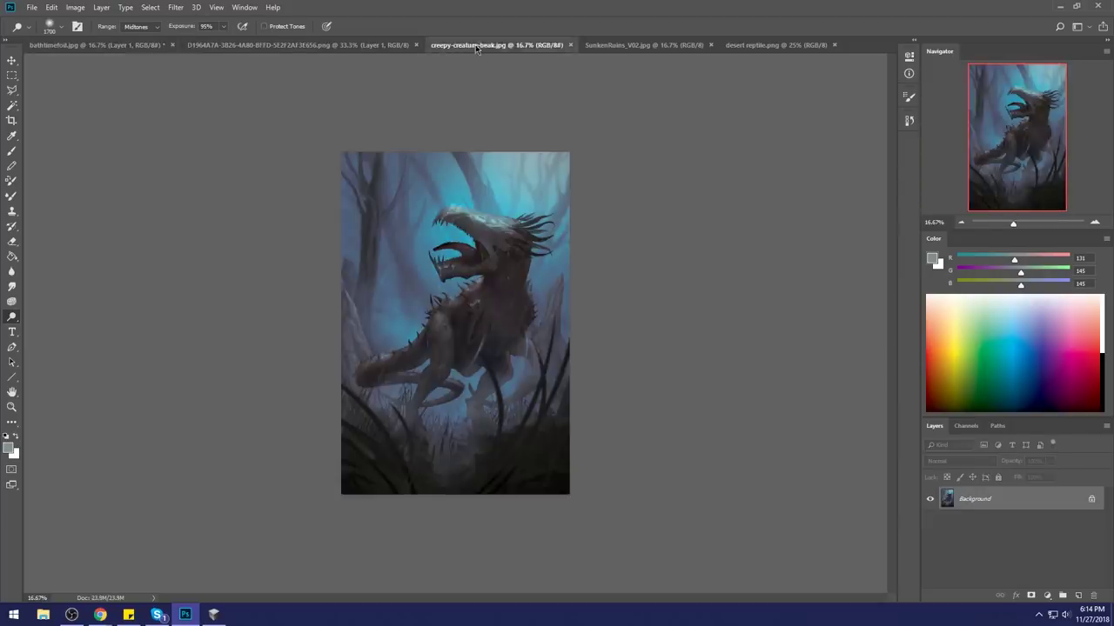
left_click(625, 45)
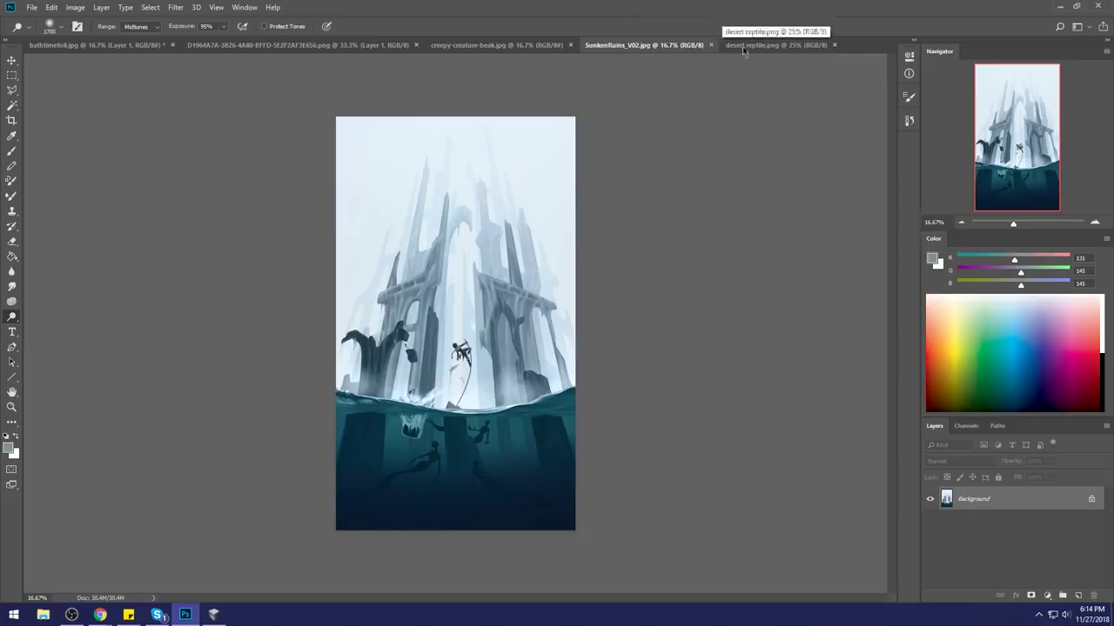
left_click(762, 46)
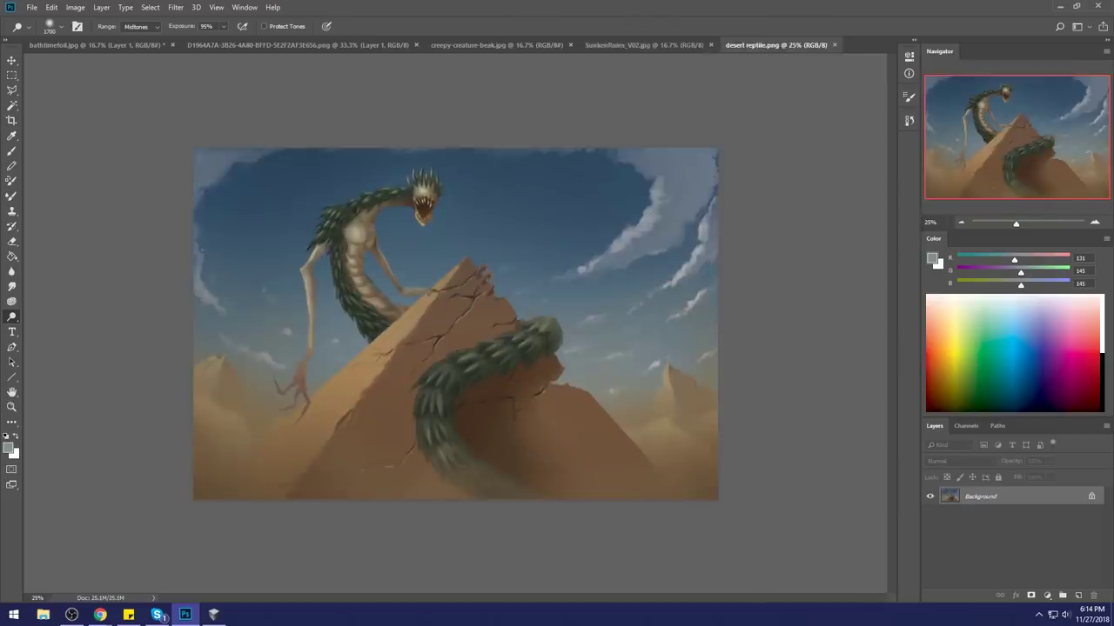
Step: Sample a muted blue from the sky of the desert painting as the foreground colour, RGB 59, 89, 110
left_click(932, 260)
left_click(609, 183)
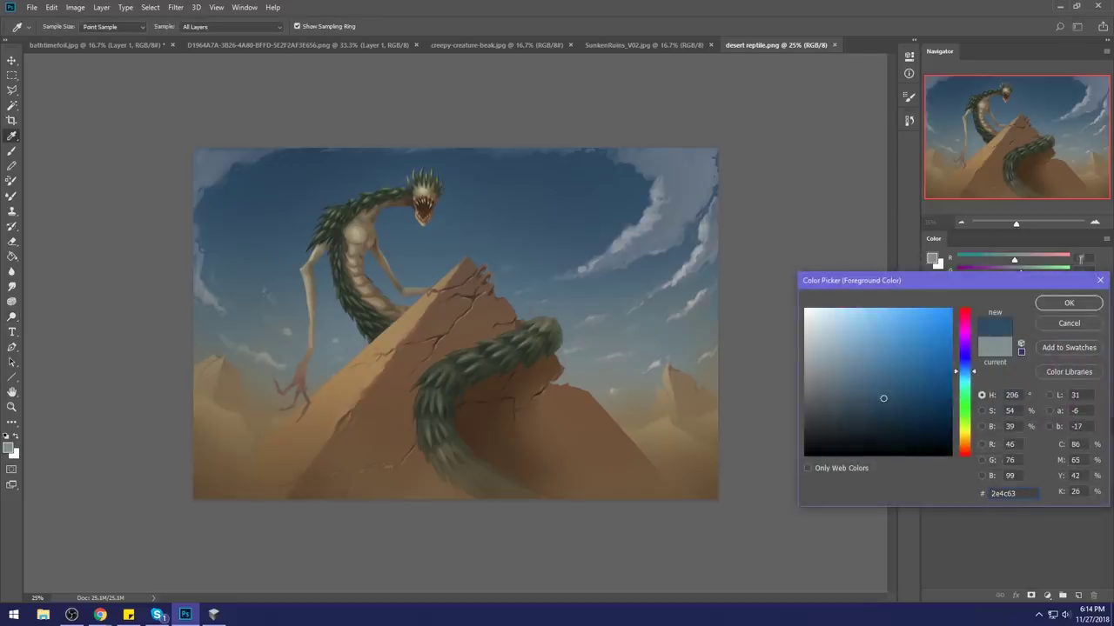
mouse_move(609, 184)
left_mouse_down()
mouse_move(531, 221)
mouse_move(741, 227)
left_mouse_up()
left_click(1068, 302)
Step: Try to brighten the sky and clouds with the 1700 px Dodge tool in Midtones, and undo the stroke
key("o")
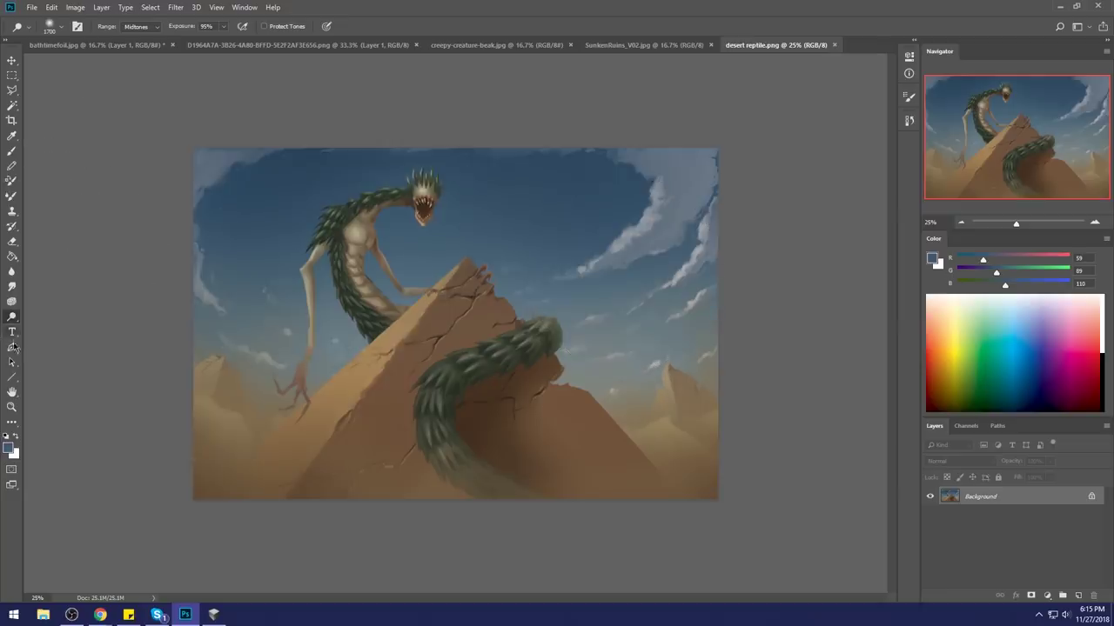
left_click(126, 283)
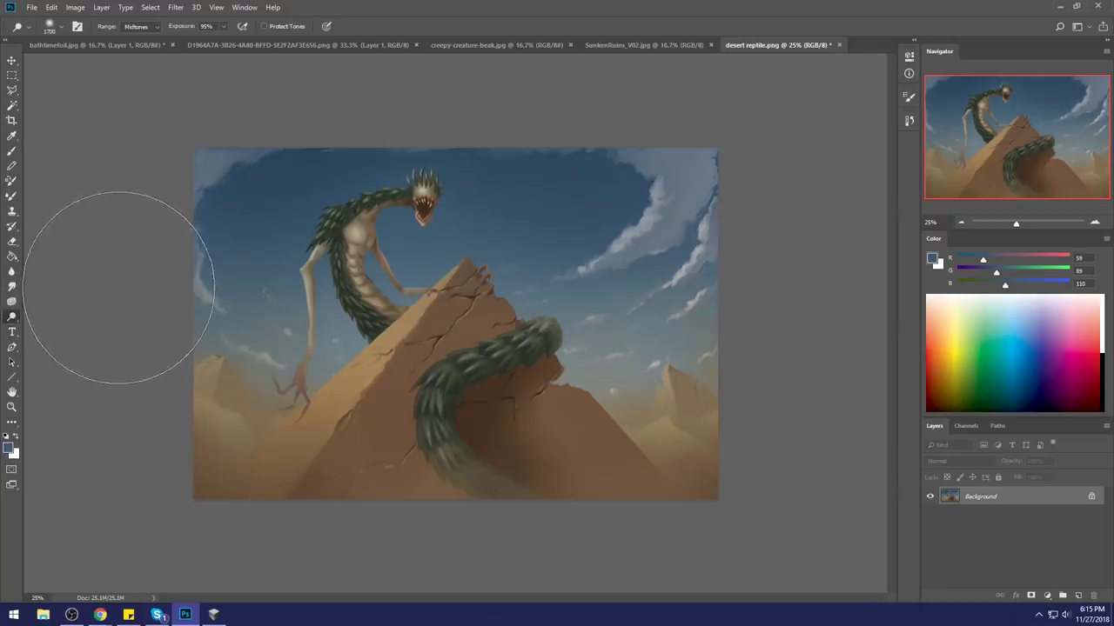
mouse_move(517, 217)
left_mouse_down()
mouse_move(547, 188)
mouse_move(665, 228)
mouse_move(787, 192)
left_mouse_up()
key("ctrl+z")
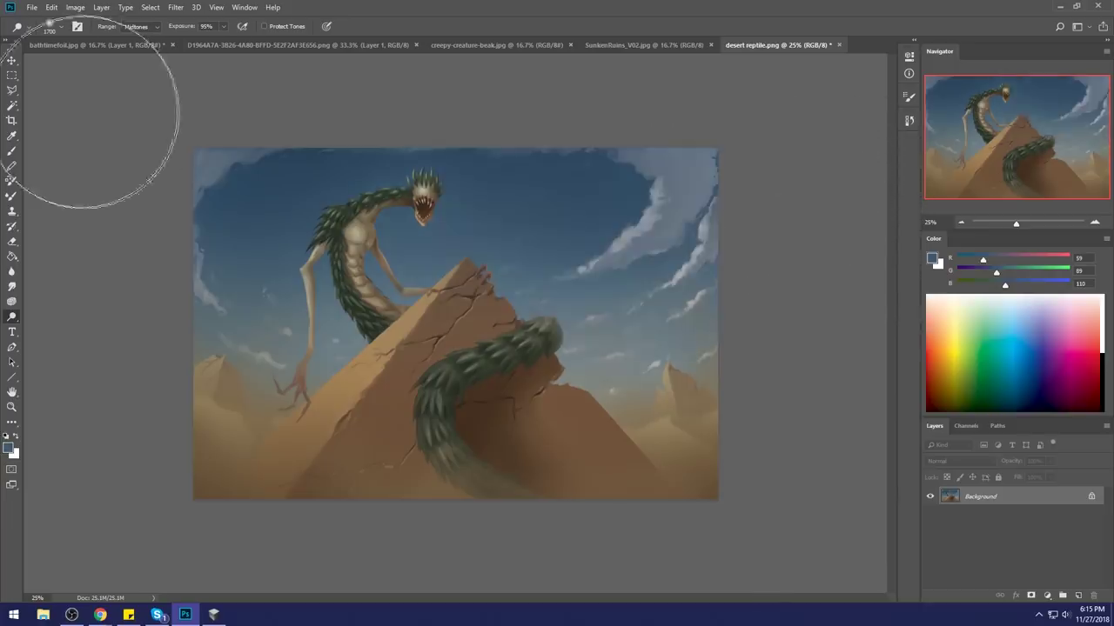
Step: Select the whole blue sky down to the distant dunes with the Magic Wand at tolerance 15, adding area by area
key("w")
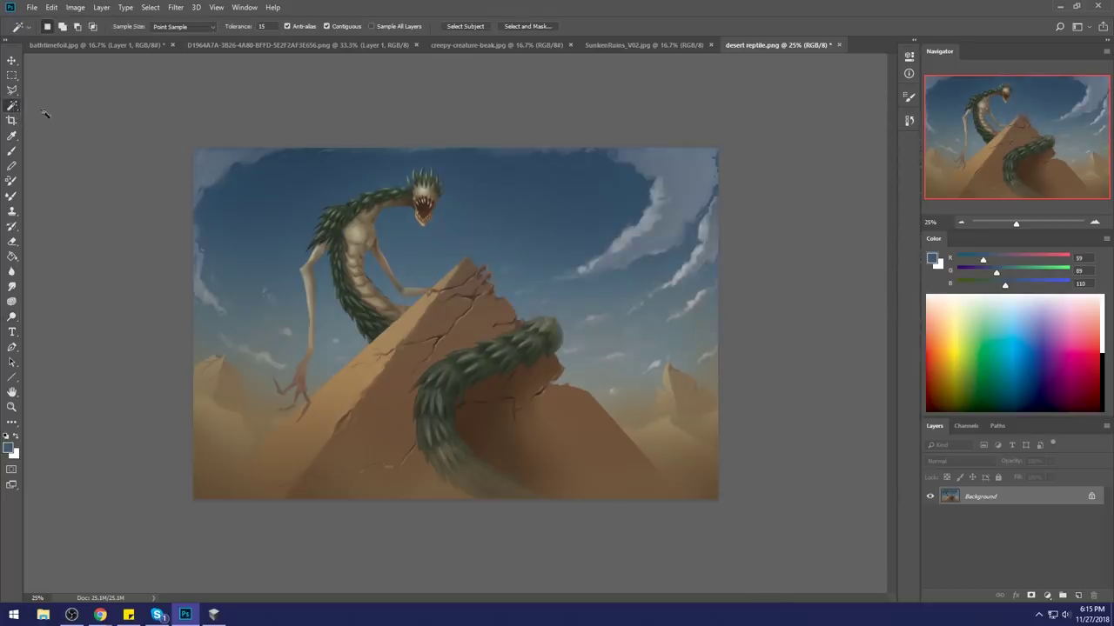
left_click(418, 265)
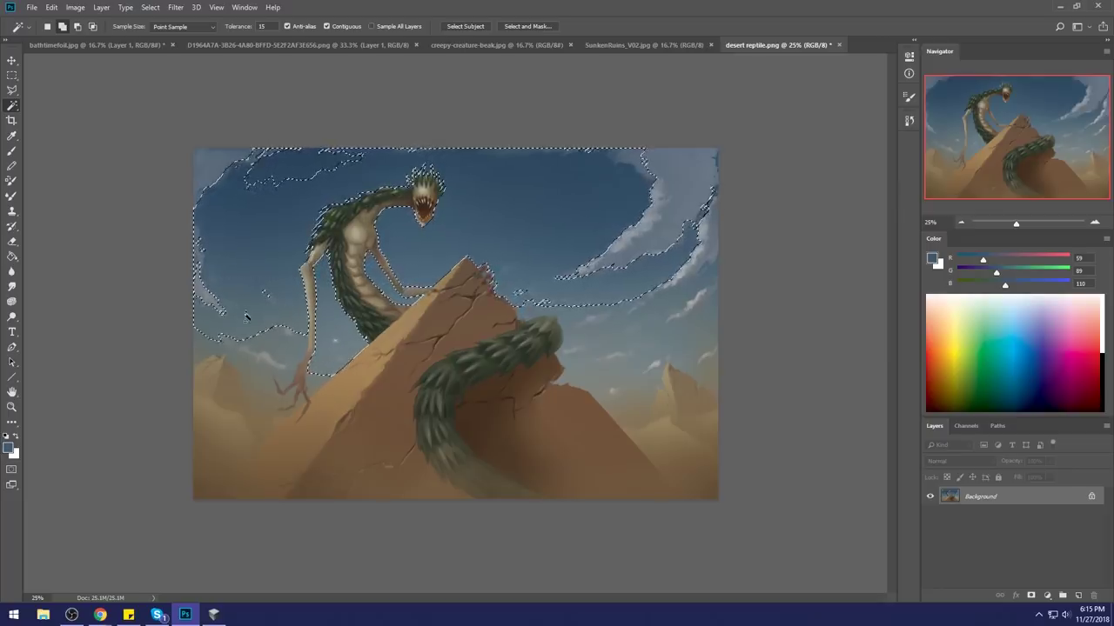
left_click(613, 371)
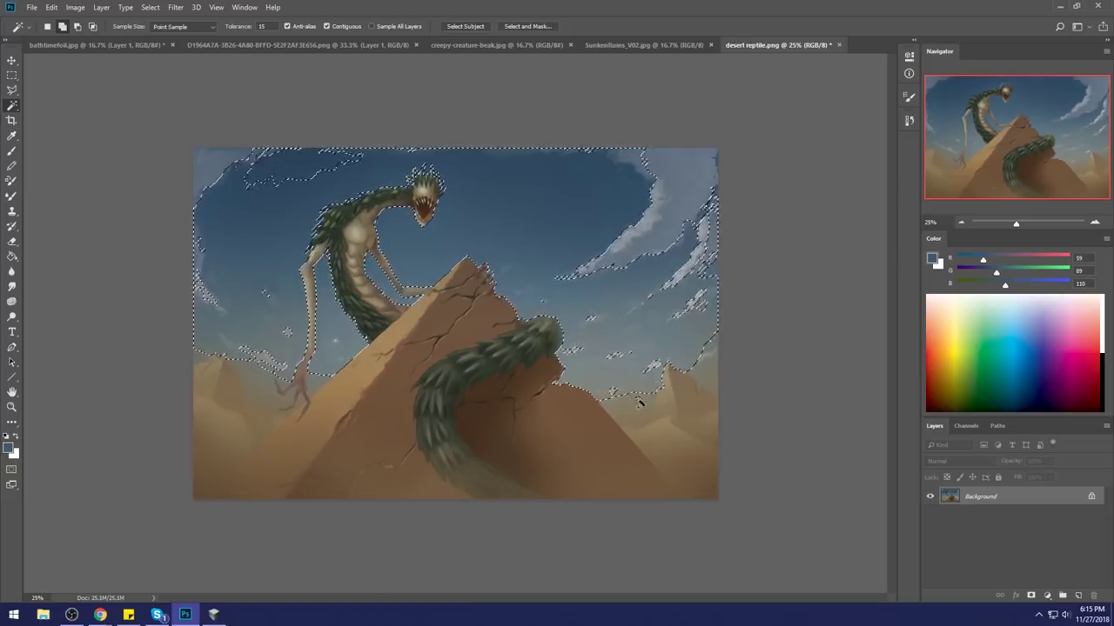
left_click(336, 173)
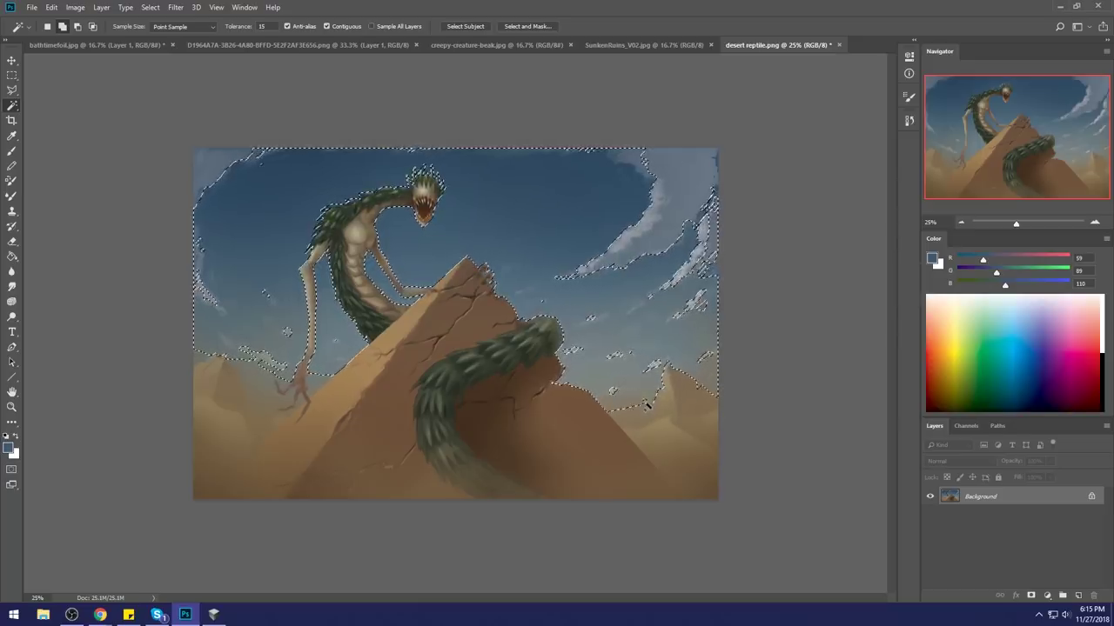
left_click(281, 383)
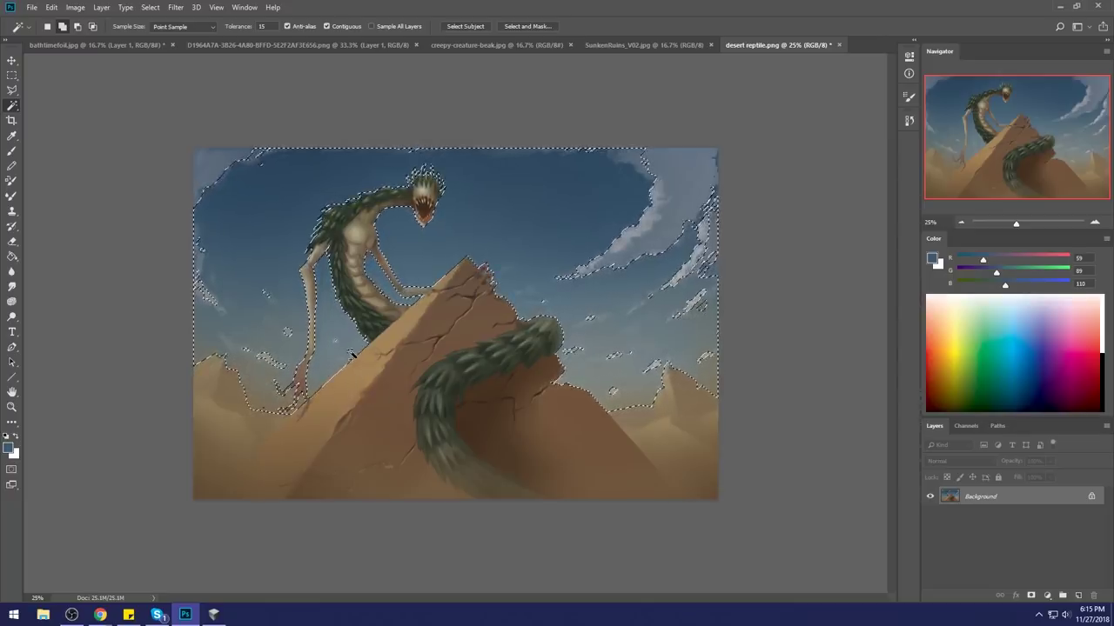
Step: Brighten and intensify the selected sky with Hue/Saturation at Saturation +52 and Lightness +28
key("ctrl+u")
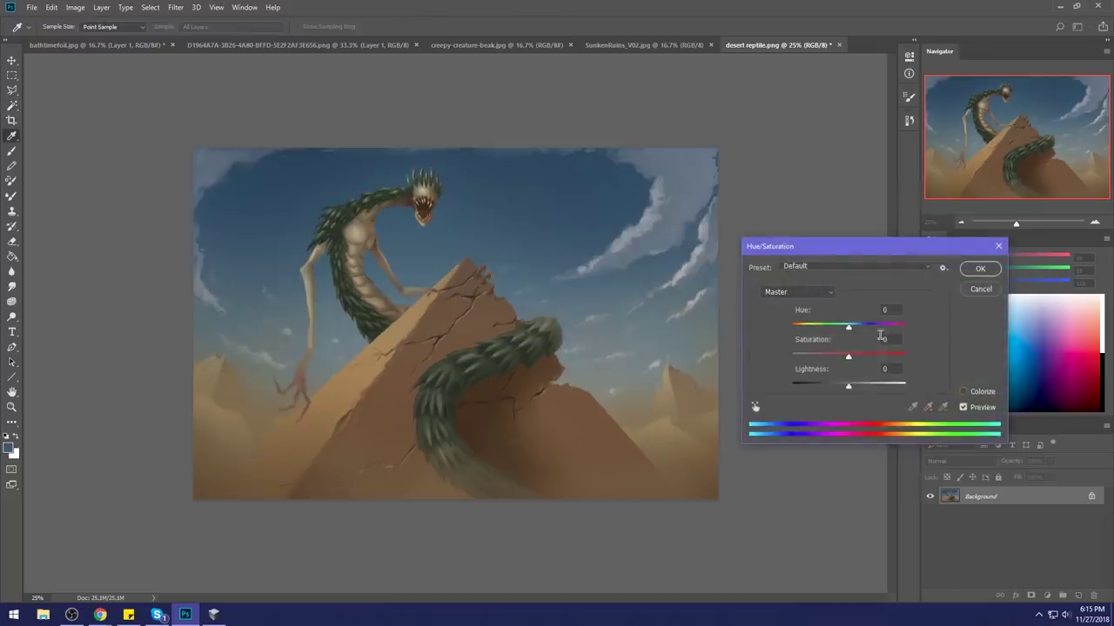
left_click_drag(849, 385, 871, 358)
left_click(883, 357)
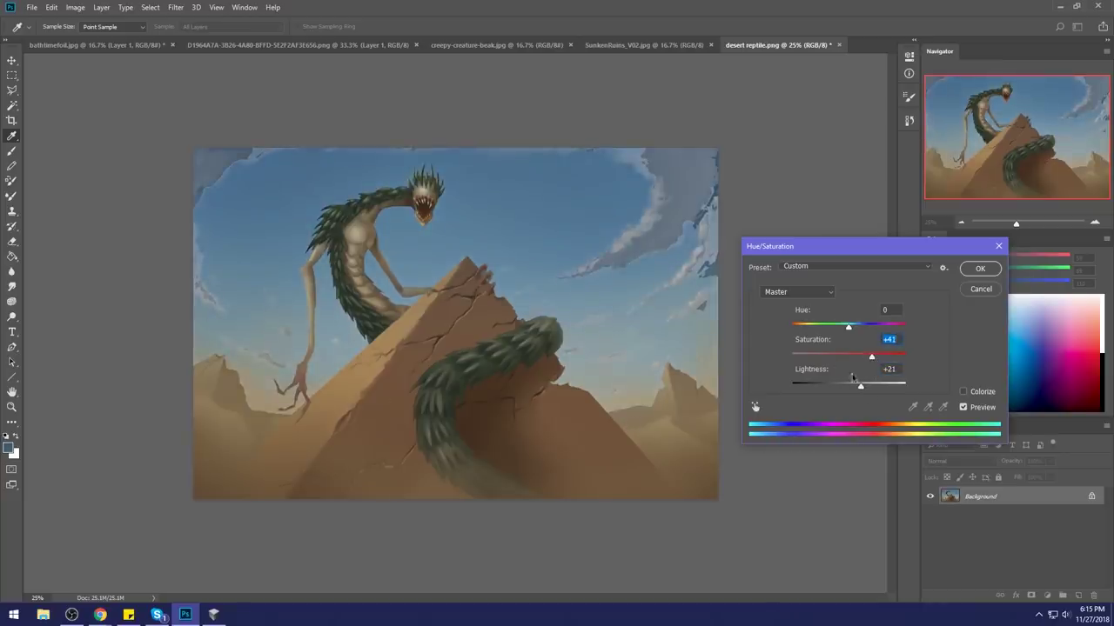
left_click_drag(860, 386, 878, 359)
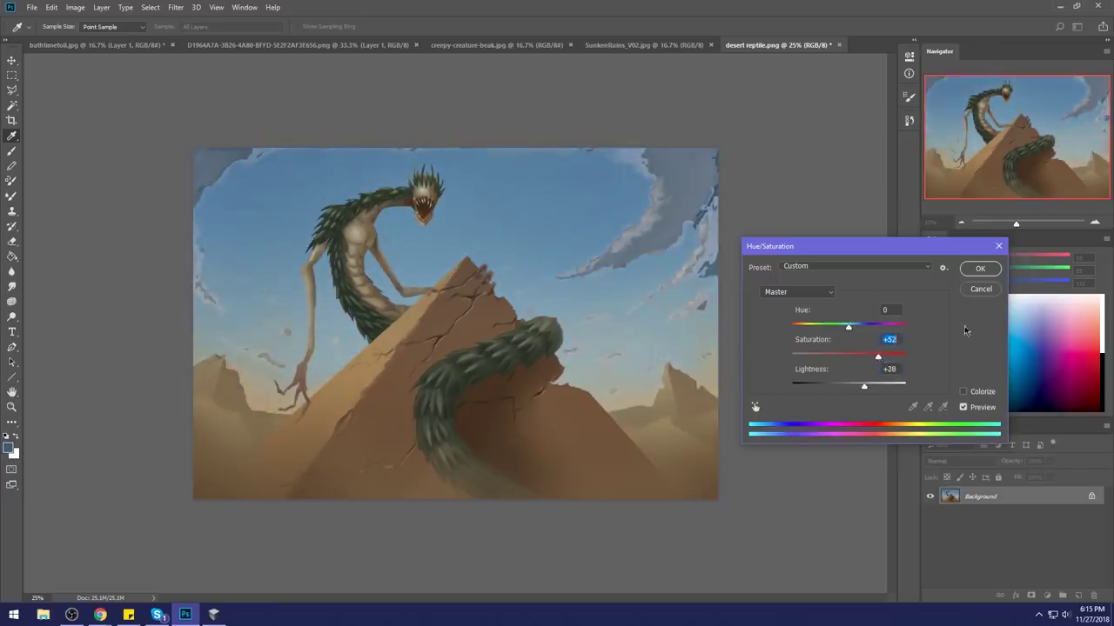
left_click(982, 270)
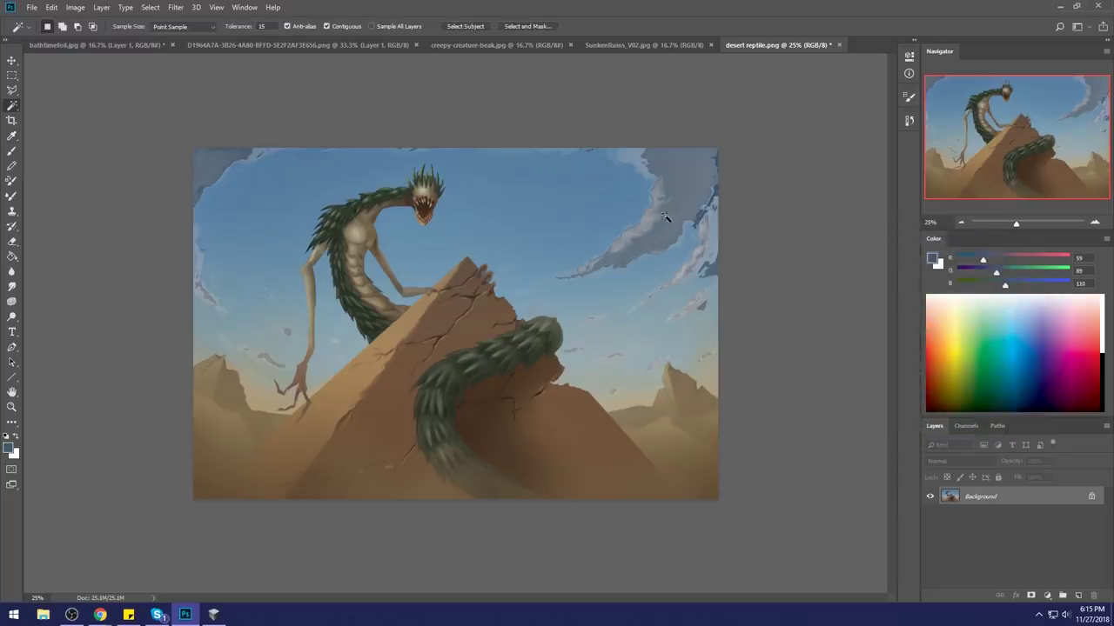
Step: Invert the selection, hide its edges, and brighten the large right-hand clouds with the Dodge tool in Midtones at 95% exposure
key("m")
right_click(603, 249)
left_click(642, 265)
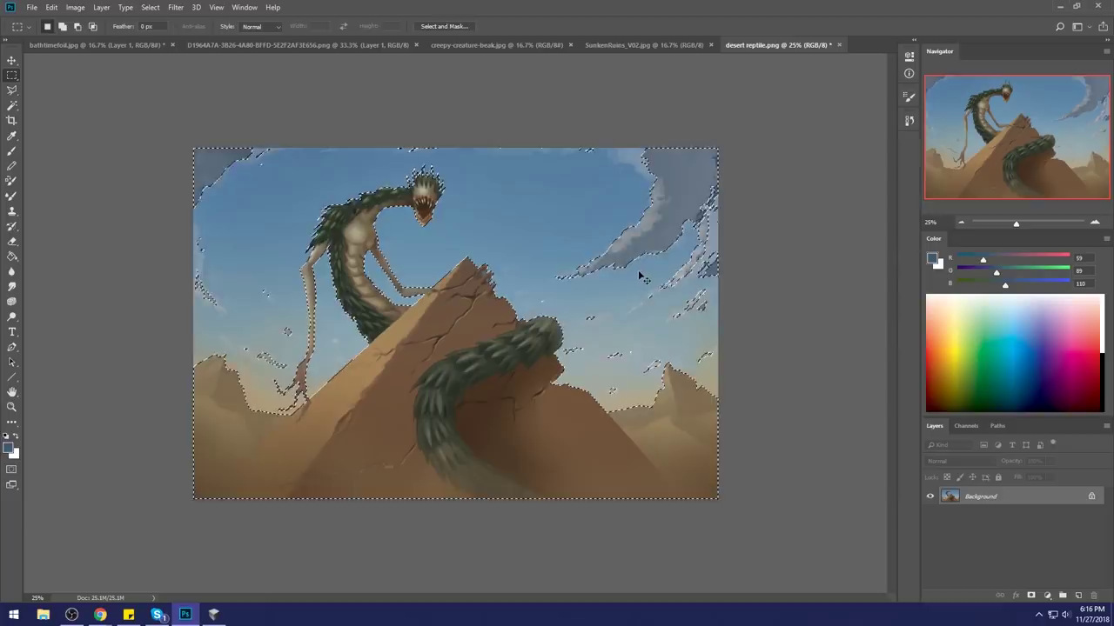
key("ctrl+h")
key("b")
left_click(11, 318)
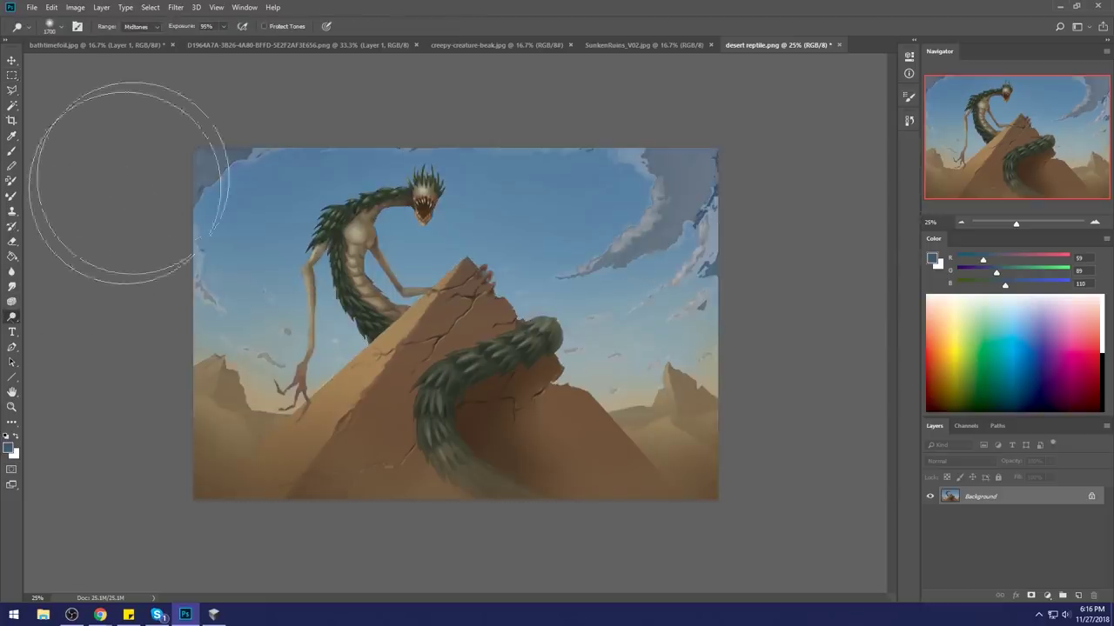
mouse_move(624, 245)
left_mouse_down()
mouse_move(654, 244)
mouse_move(696, 187)
mouse_move(662, 178)
left_mouse_up()
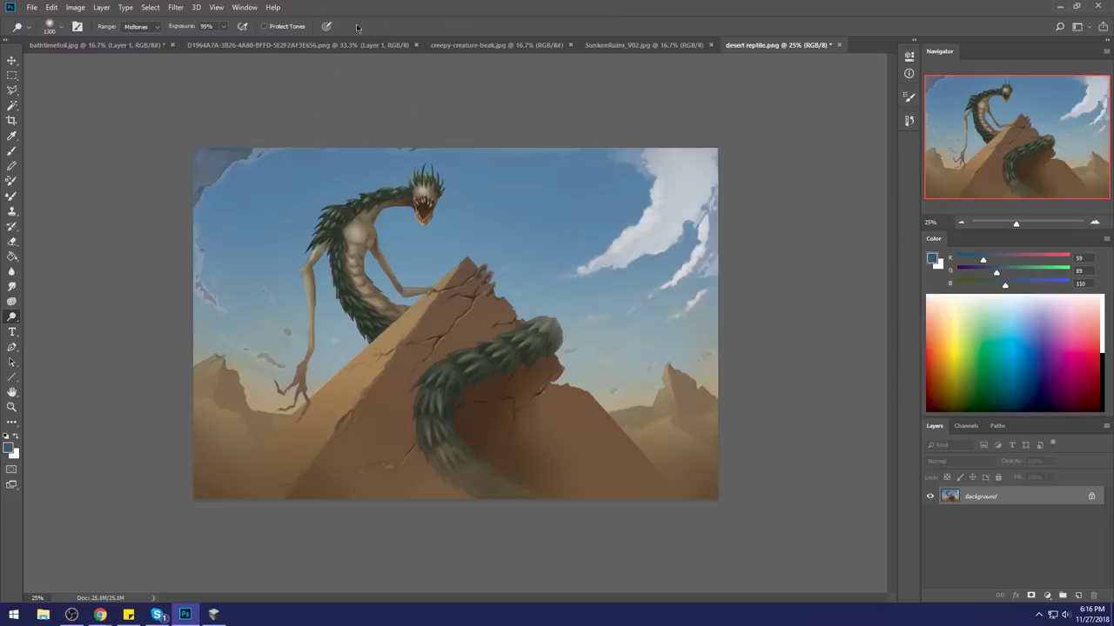
Step: Dodge the clouds along the painting's left side, finishing the upper-left corner with the brush reduced to 175 px
mouse_move(323, 105)
left_mouse_down()
mouse_move(170, 246)
mouse_move(230, 132)
mouse_move(272, 140)
mouse_move(226, 310)
mouse_move(187, 280)
mouse_move(218, 274)
mouse_move(270, 352)
left_mouse_up()
key("[")
key("[")
key("[")
key("[")
key("[")
key("bracketleft")
key("bracketleft")
key("bracketleft")
key("bracketleft")
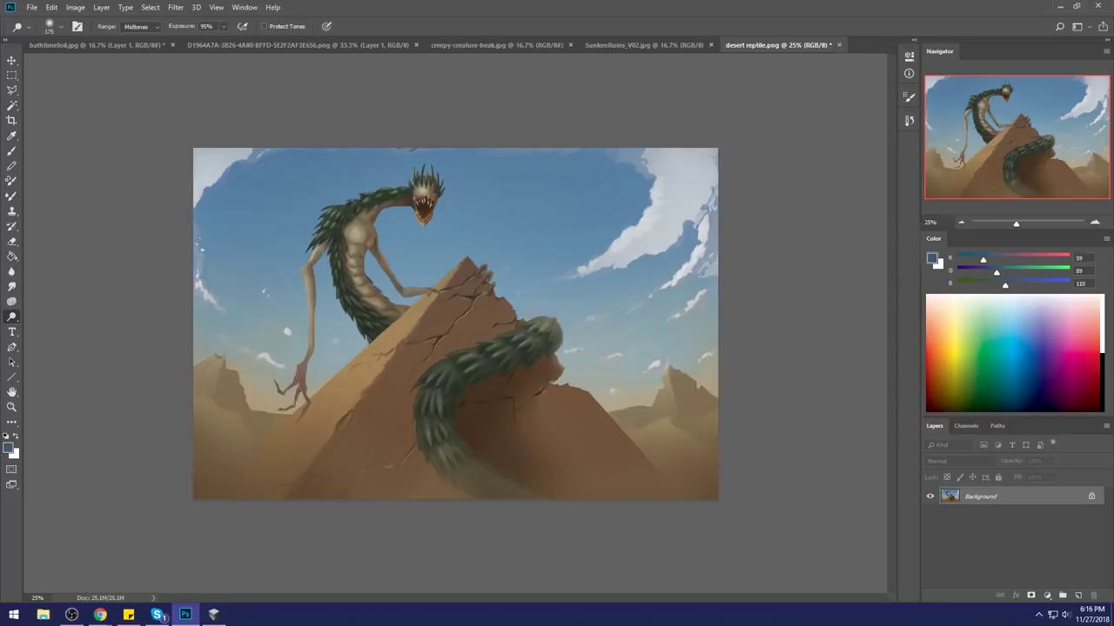
left_click_drag(239, 155, 198, 180)
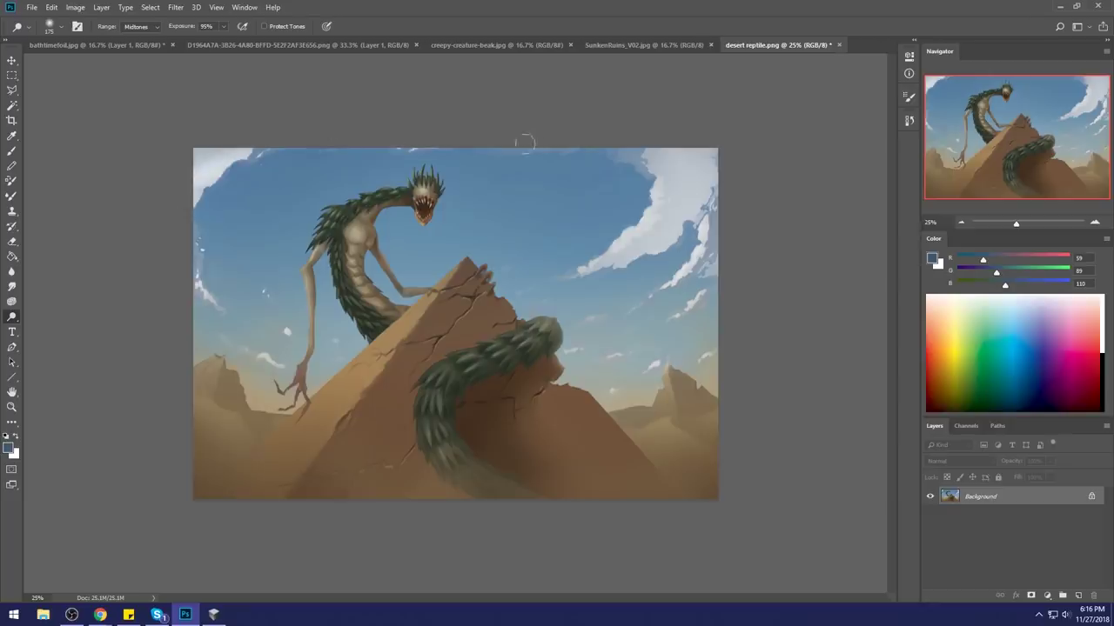
Step: Clear the cloud selection and outline the pyramid's sunlit left face with the Polygonal Lasso, hiding the selection edges
key("bracketright")
key("bracketright")
key("bracketright")
key("bracketright")
key("bracketright")
key("bracketright")
key("bracketright")
key("bracketright")
key("bracketright")
key("bracketright")
left_click(12, 89)
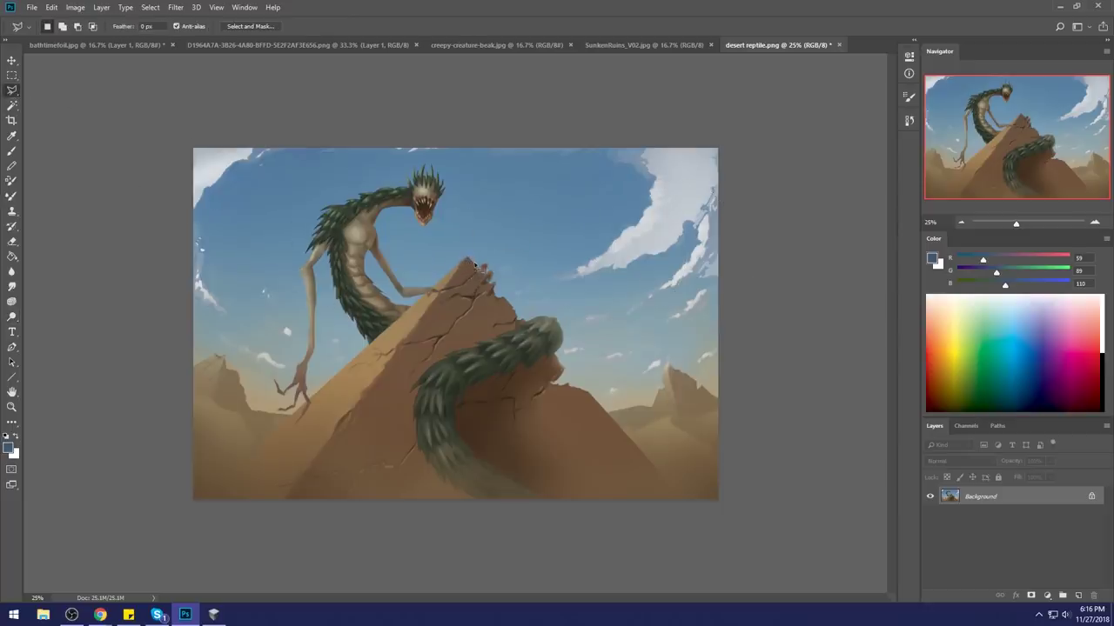
key("m")
right_click(468, 267)
left_click(487, 275)
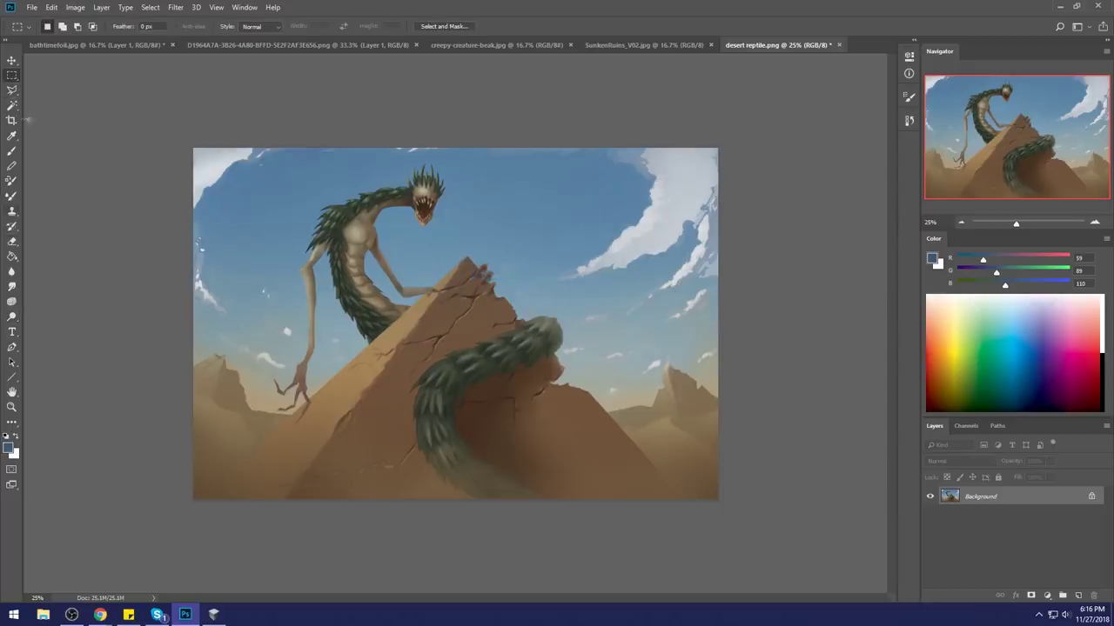
left_click(13, 90)
left_click(466, 261)
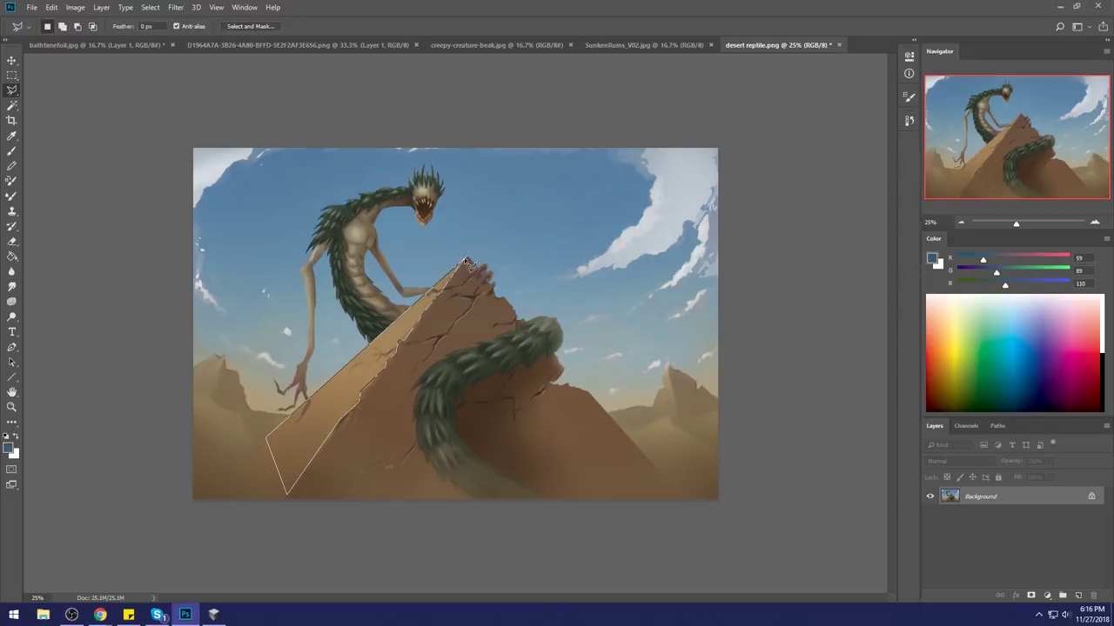
left_click(467, 259)
key("ctrl+h")
Step: Sample the lit sand colour, RGB 161, 131, 90, and choose the 100 px soft round brush, greatly enlarging it
key("b")
left_click(432, 295, "alt")
right_click(501, 291)
left_click(598, 360)
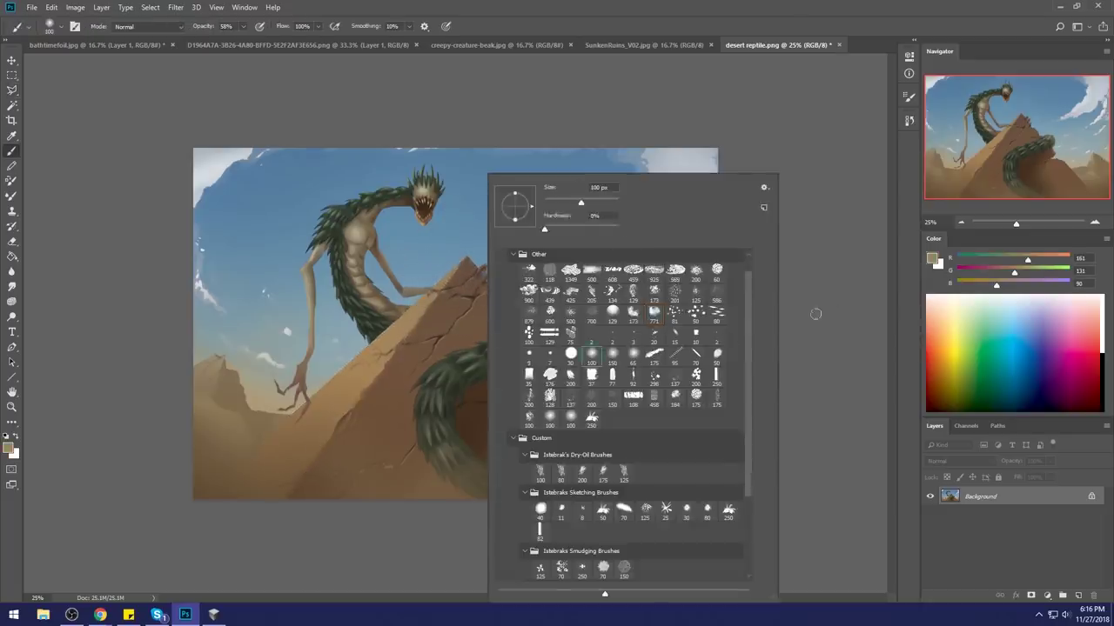
left_click(812, 314)
key("]")
key("]")
key("]")
key("]")
key("]")
key("]")
key("]")
key("]")
key("]")
key("]")
key("]")
key("]")
key("]")
key("]")
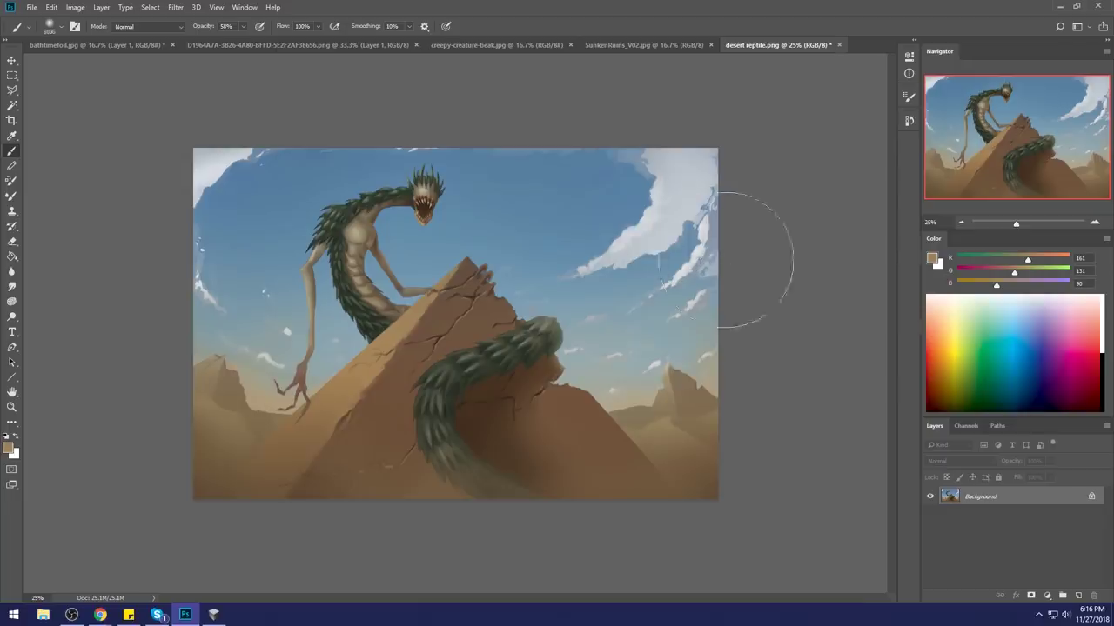
Step: Set the foreground colour to a pale sand, RGB 205, 192, 139, and the brush opacity to 30%
left_click(933, 259)
left_click_drag(869, 361, 852, 337)
left_click_drag(974, 446, 974, 440)
left_click(1069, 303)
left_click(245, 26)
left_click_drag(244, 41, 228, 41)
Step: Lighten the upper part of the pyramid's sunlit face, replacing the first heavy stroke and sampling pale cloud grey, RGB 206, 210, 214
mouse_move(296, 374)
left_mouse_down()
mouse_move(223, 440)
mouse_move(396, 336)
left_mouse_up()
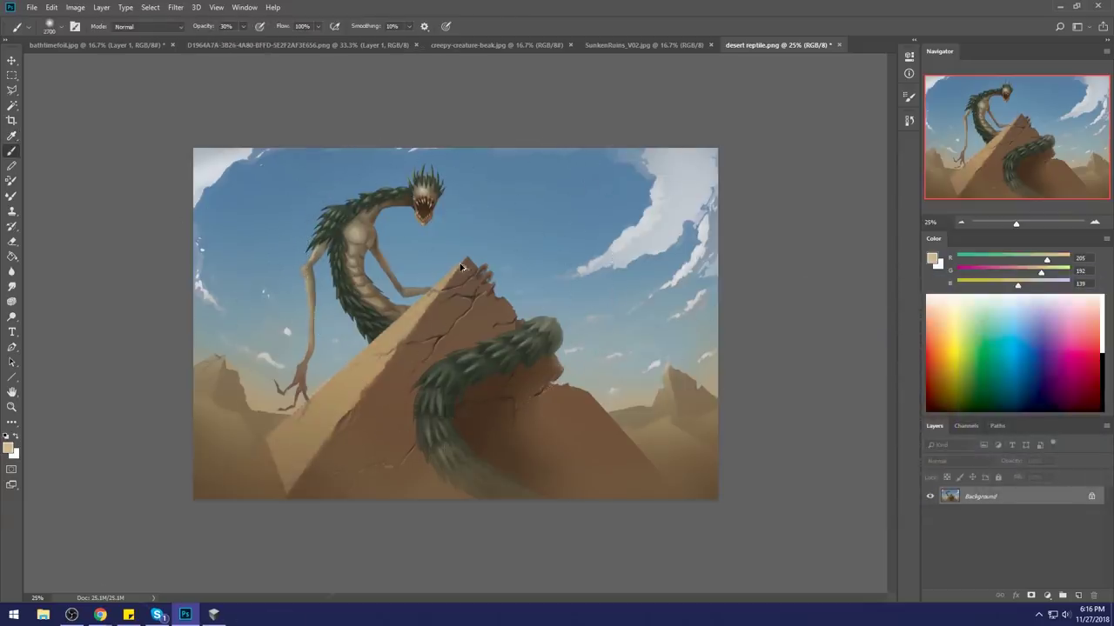
key("ctrl+z")
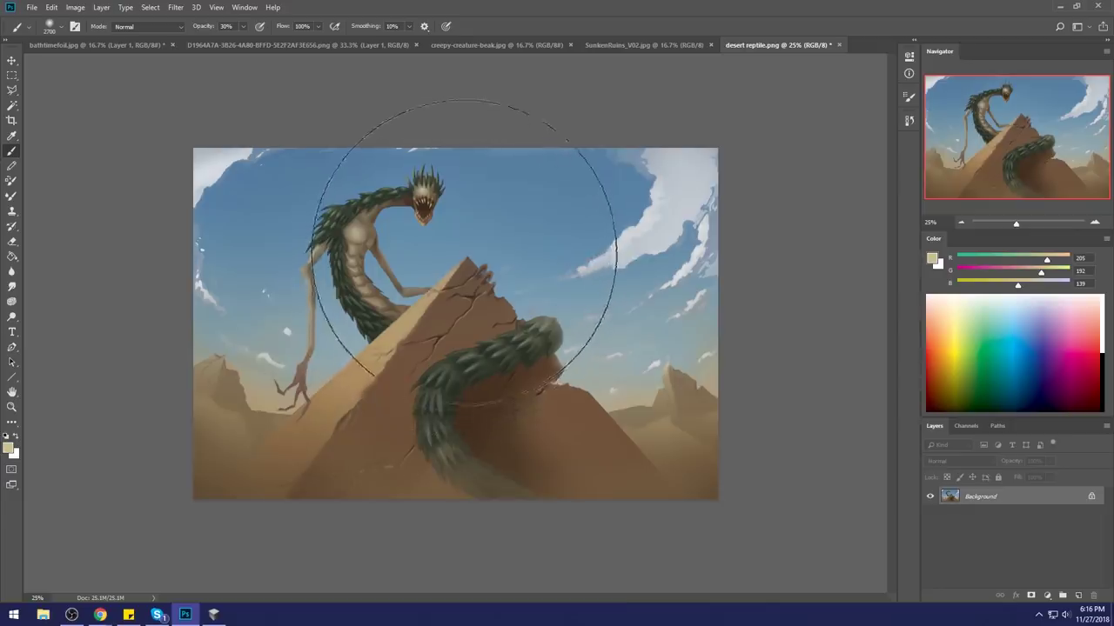
left_click(530, 194, "alt")
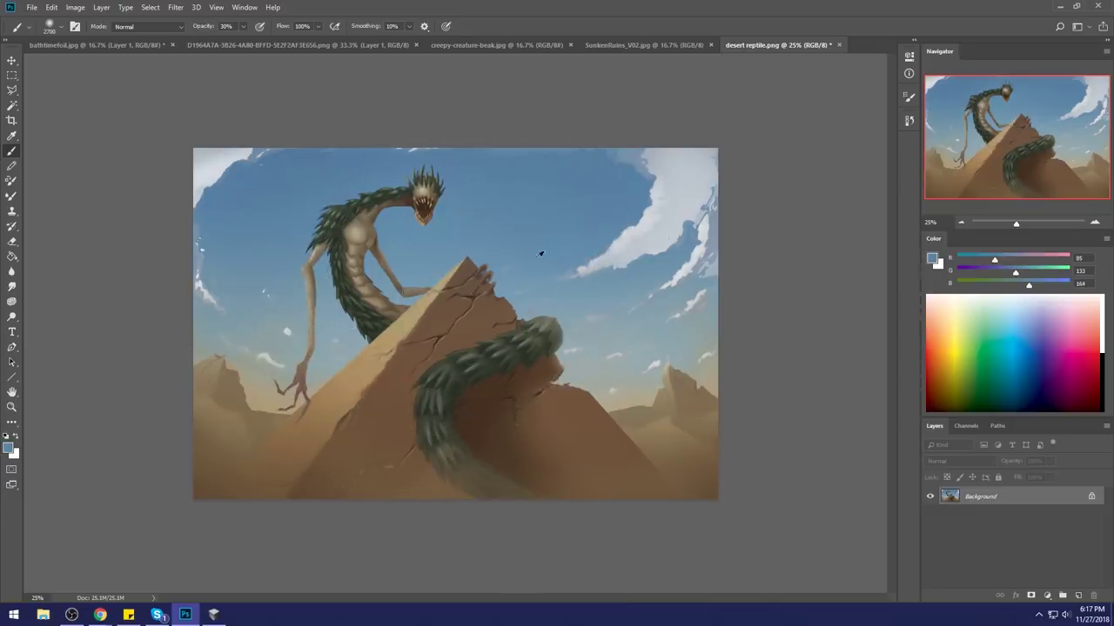
left_click(662, 193, "alt")
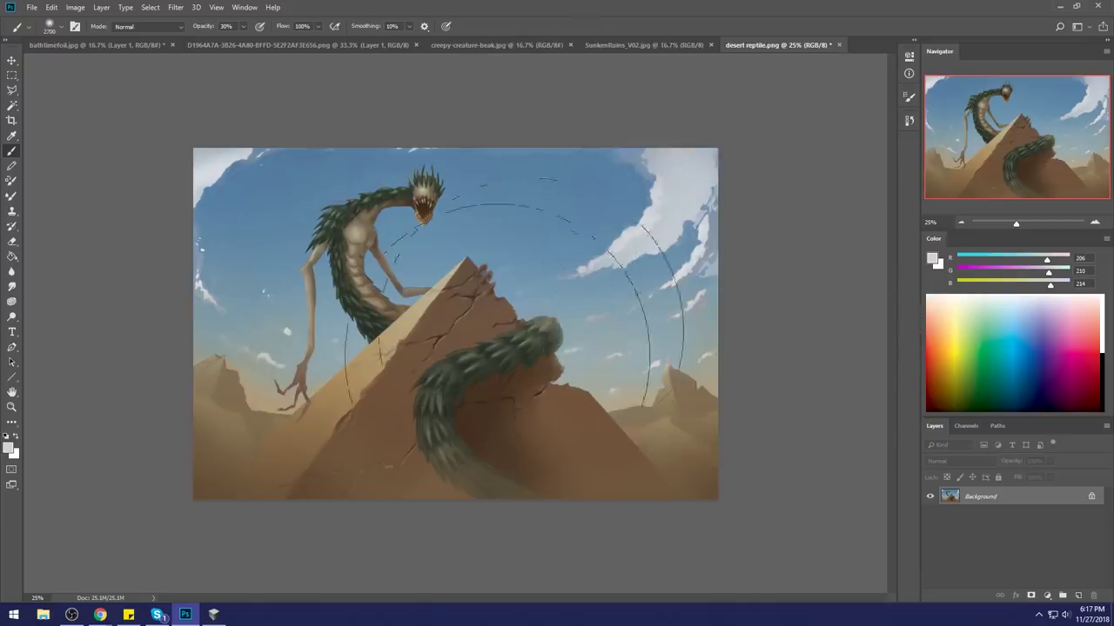
Step: Outline the pyramid's shadowed right face with the Polygonal Lasso, from the peak around the base
key("l")
mouse_move(467, 260)
left_mouse_down()
mouse_move(330, 467)
mouse_move(280, 508)
mouse_move(634, 521)
mouse_move(691, 507)
mouse_move(562, 380)
mouse_move(590, 396)
left_mouse_up()
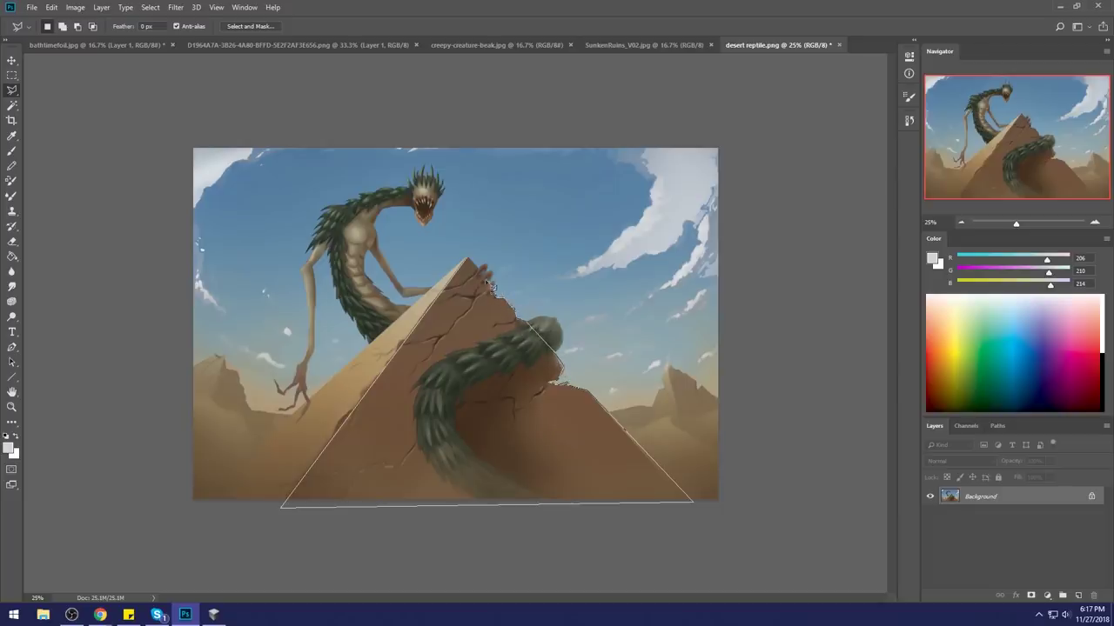
left_click_drag(480, 269, 470, 259)
Step: Refine the shadowed-face selection with the freehand Lasso, adding the tail's upper bend and removing the clawed hand, and hide its edges
right_click(12, 90)
left_click(55, 91)
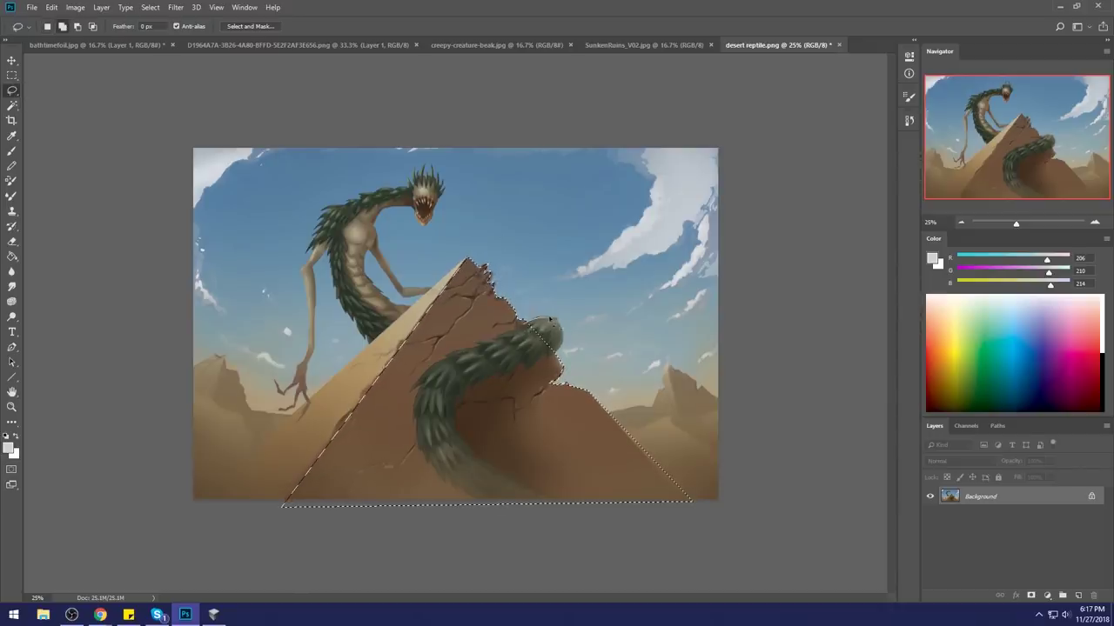
mouse_move(579, 318)
left_mouse_down()
mouse_move(566, 331)
mouse_move(561, 318)
mouse_move(517, 332)
mouse_move(564, 316)
left_mouse_up()
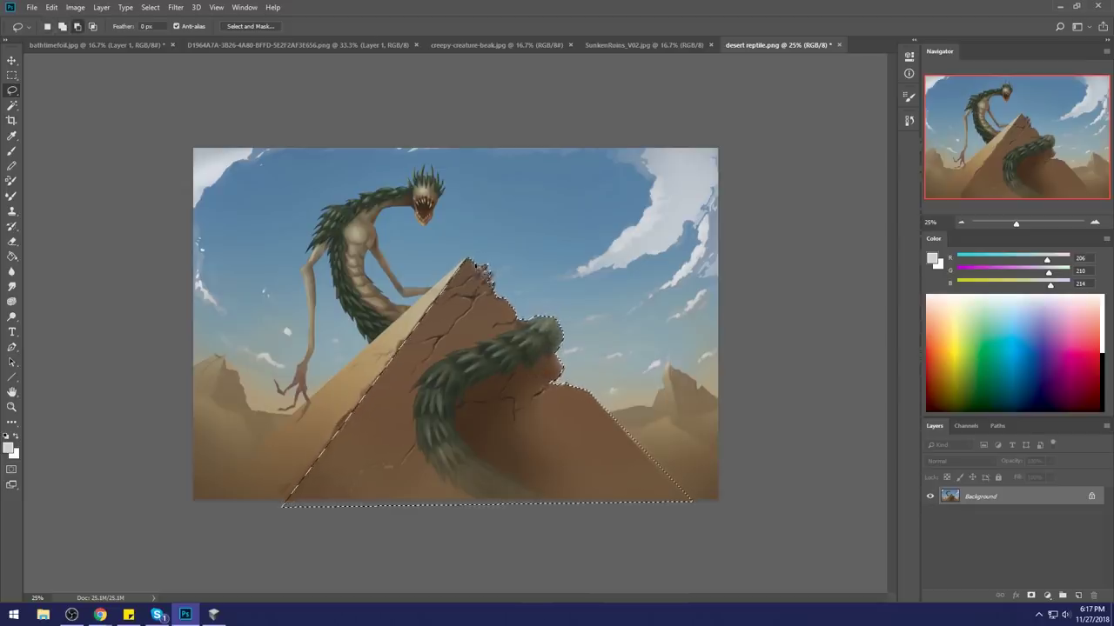
mouse_move(479, 249)
left_mouse_down()
mouse_move(513, 273)
mouse_move(489, 271)
mouse_move(490, 285)
left_mouse_up()
left_click(714, 436)
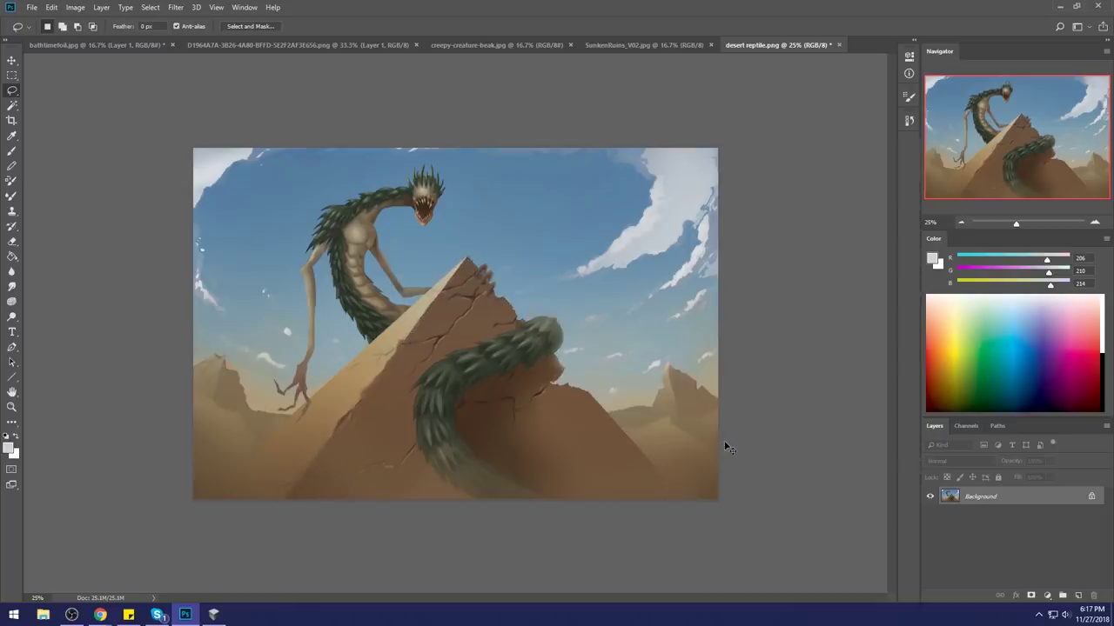
Step: Tone the shadowed face down with Hue/Saturation at Hue +5, Saturation -11 and Lightness -4
key("ctrl+u")
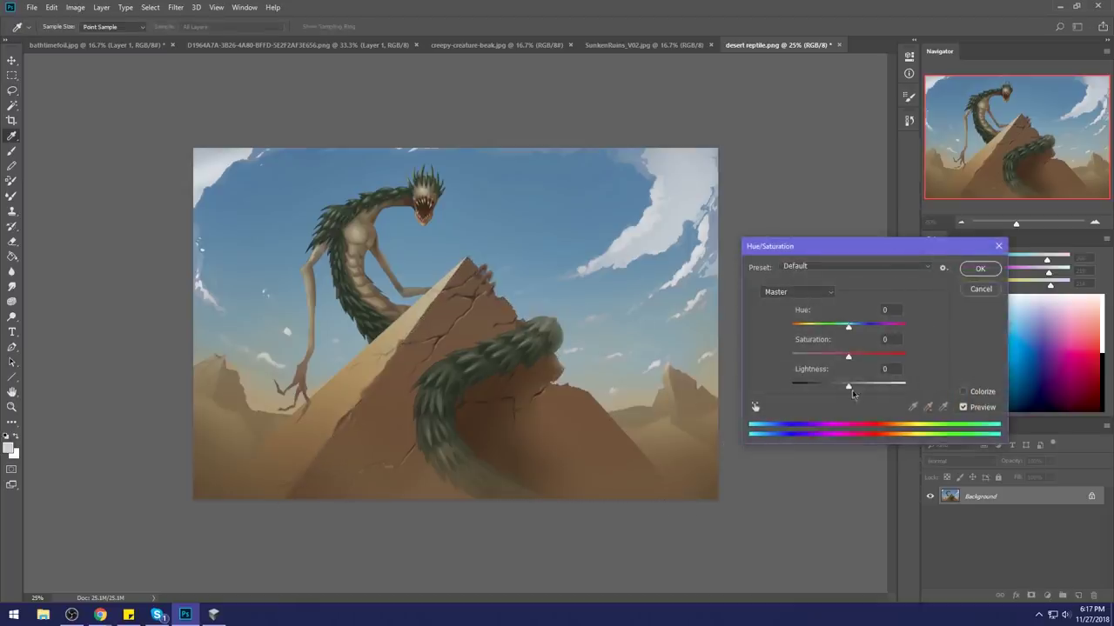
left_click_drag(847, 389, 843, 387)
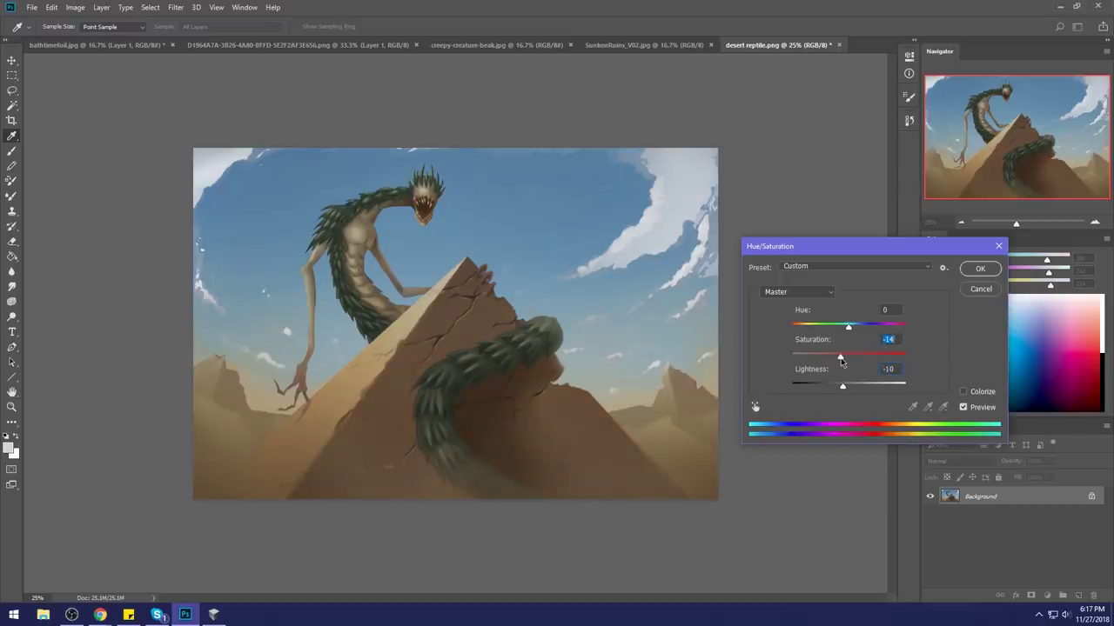
left_click_drag(851, 329, 845, 329)
left_click_drag(843, 387, 848, 389)
mouse_move(850, 330)
left_mouse_down()
mouse_move(875, 329)
mouse_move(782, 340)
mouse_move(853, 331)
left_mouse_up()
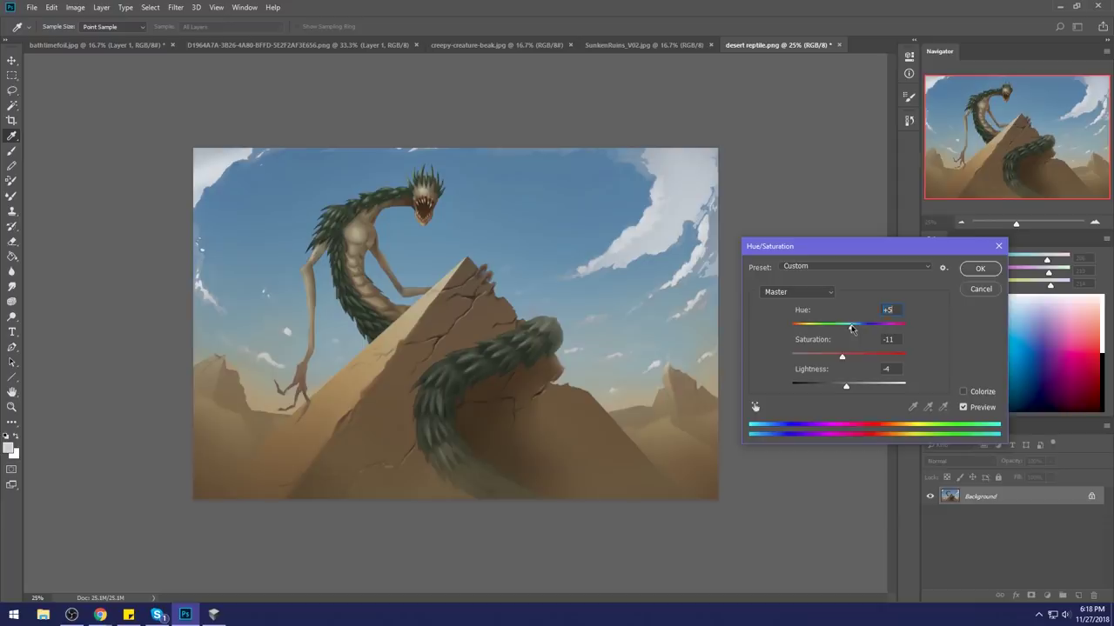
left_click(980, 269)
Step: Glaze sky blue, RGB 89, 133, 166, over the upper shadowed face and tail with the brush at 14% opacity
key("b")
left_click(242, 26)
left_click(502, 265)
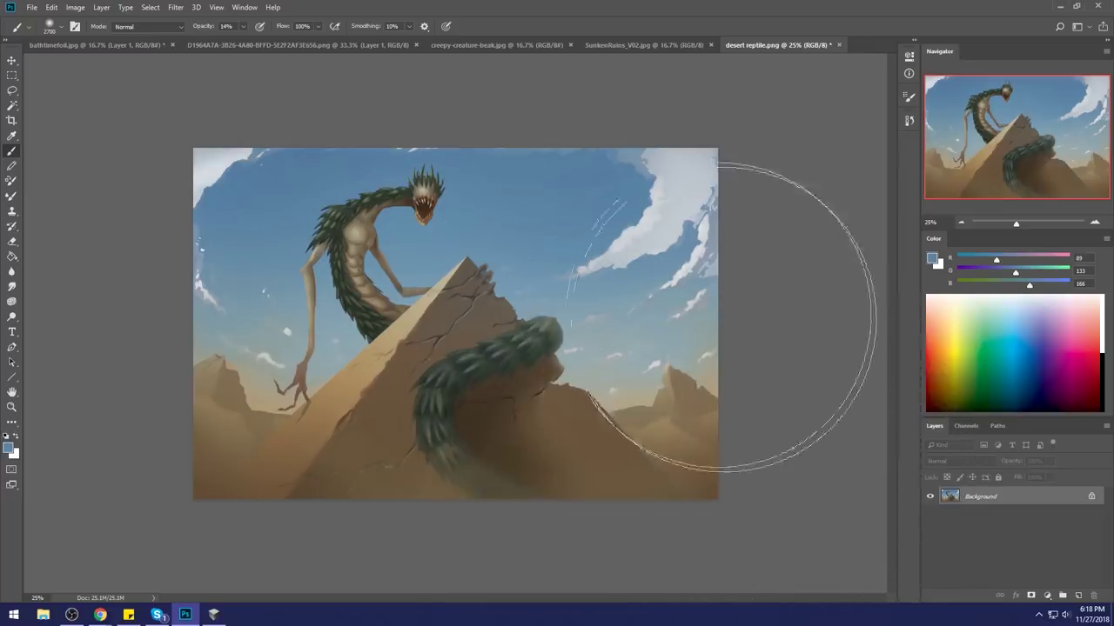
Step: Select the distant dunes on both sides of the pyramid with the Lasso, trimming the selection along the pyramid's slopes
key("l")
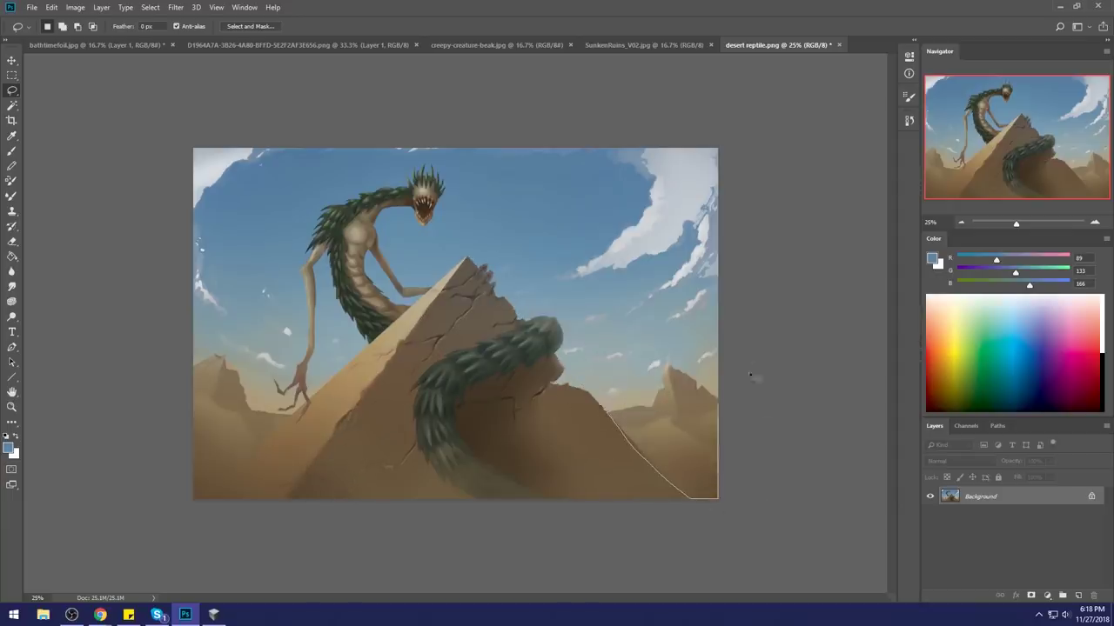
left_click_drag(588, 360, 590, 369)
mouse_move(639, 447)
left_mouse_down()
mouse_move(693, 497)
mouse_move(651, 432)
mouse_move(703, 537)
left_mouse_up()
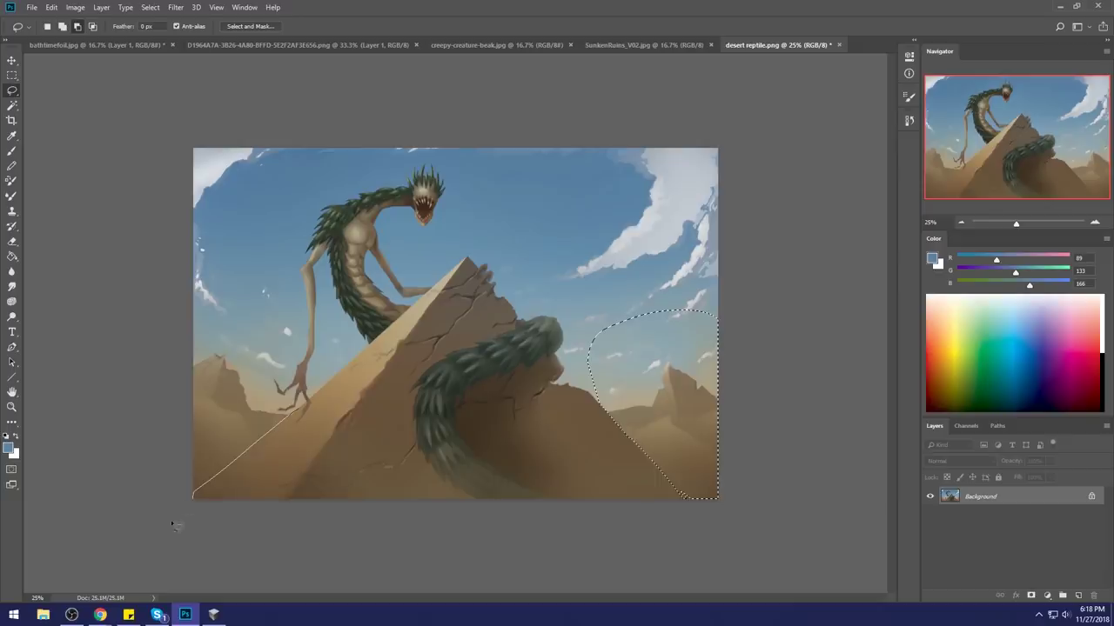
mouse_move(342, 375)
left_mouse_down()
mouse_move(153, 477)
mouse_move(162, 461)
left_mouse_up()
mouse_move(304, 402)
left_mouse_down()
mouse_move(216, 513)
mouse_move(217, 527)
mouse_move(302, 407)
mouse_move(245, 471)
mouse_move(233, 565)
left_mouse_up()
key("ctrl+j")
Step: Sample the hazy sky blue, RGB 116, 153, 174, and brush atmospheric haze over the distant dunes at 14% opacity
key("b")
left_click(614, 299, "alt")
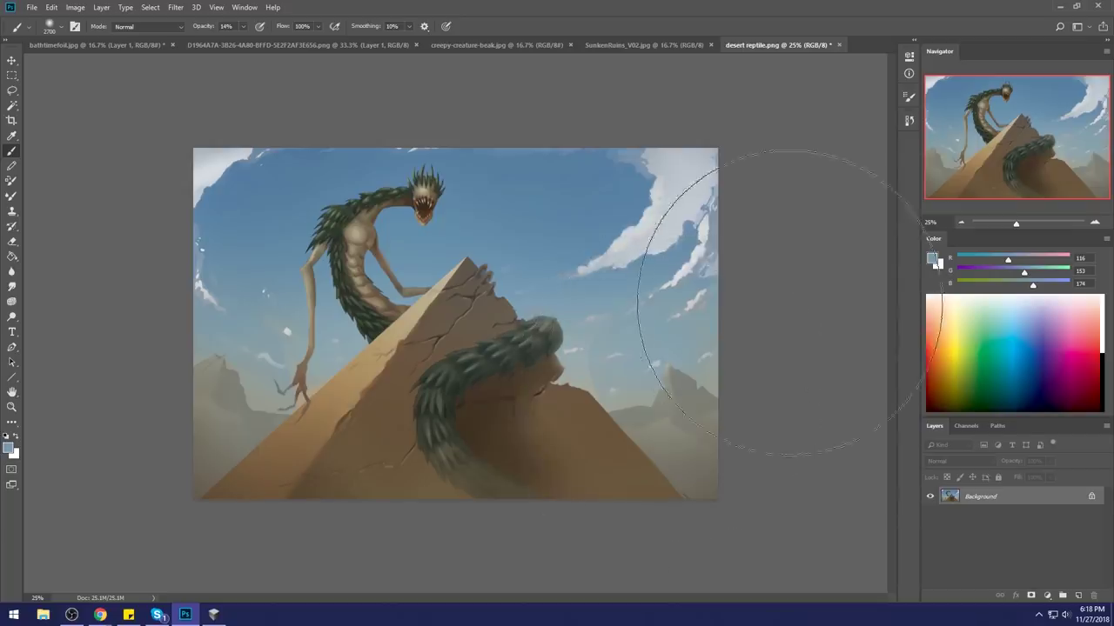
right_click(560, 263, "alt")
left_click(592, 268)
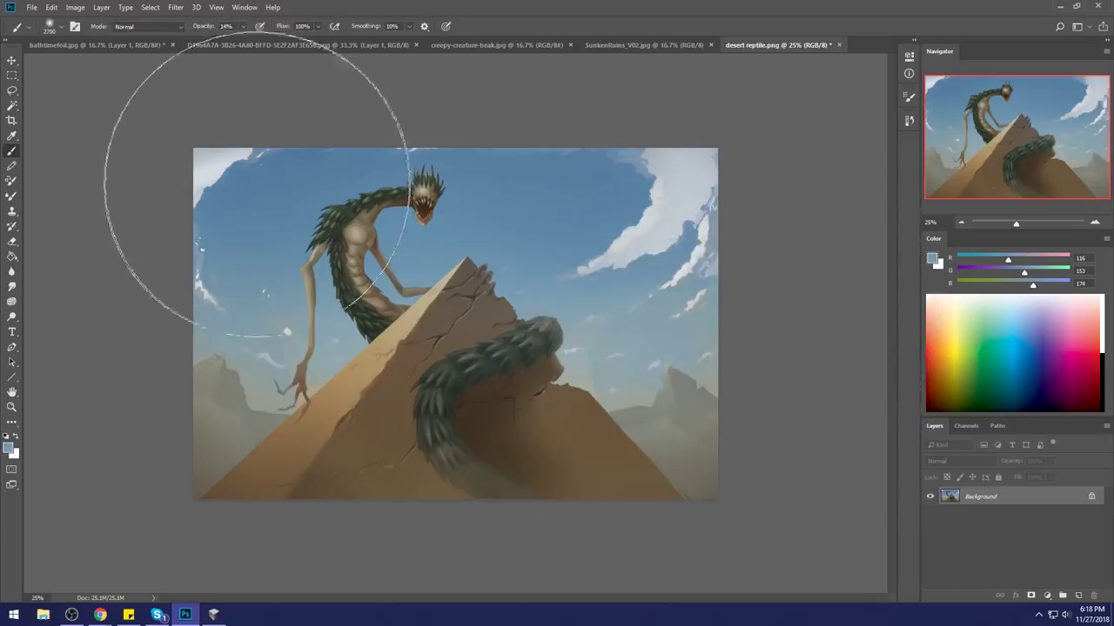
Step: Paint out the cloud in the sky's upper-left corner with sampled blue, RGB 81, 127, 160, using a textured brush at 100% opacity
right_click(383, 266)
key("Return")
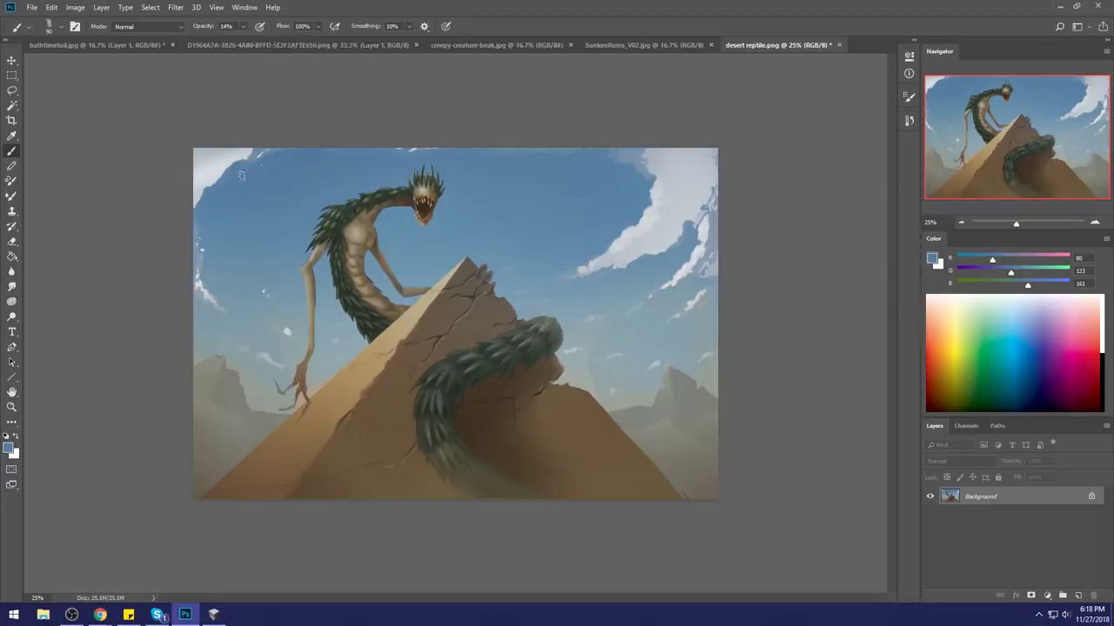
left_click(243, 26)
left_click_drag(241, 40, 296, 40)
left_click(257, 190, "alt")
mouse_move(279, 145)
left_mouse_down()
mouse_move(312, 157)
mouse_move(267, 177)
mouse_move(202, 135)
mouse_move(169, 233)
left_mouse_up()
key("ctrl+z")
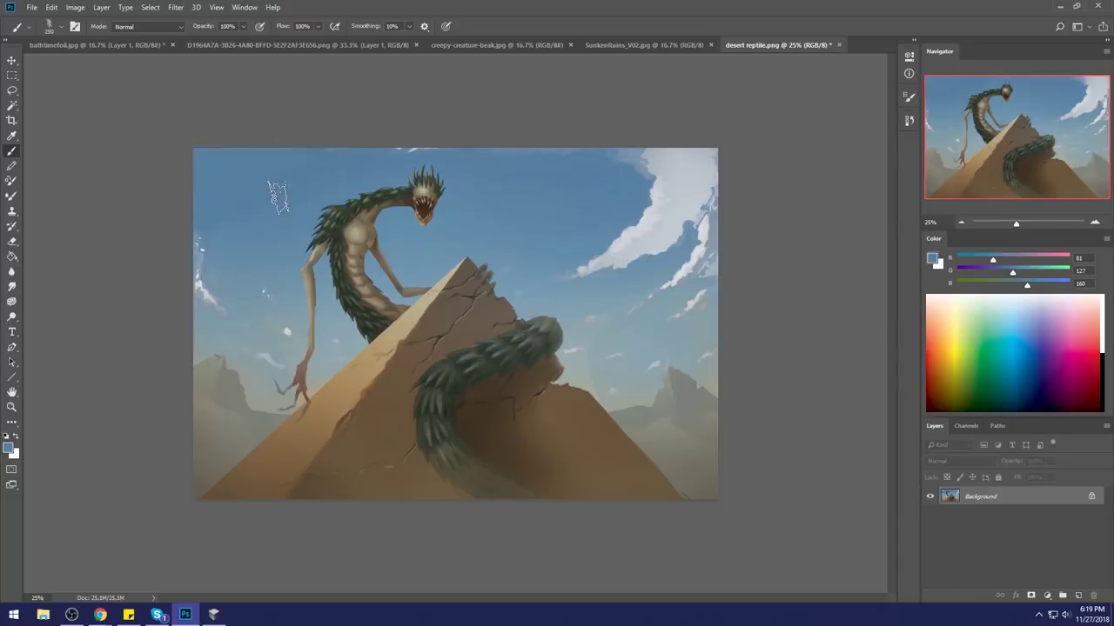
Step: Cover the large clouds in the upper-right sky with sampled blue, RGB 82, 128, 163, leaving only the small lower wisps
left_click(604, 174, "alt")
mouse_move(659, 150)
left_mouse_down()
mouse_move(675, 163)
mouse_move(622, 252)
left_mouse_up()
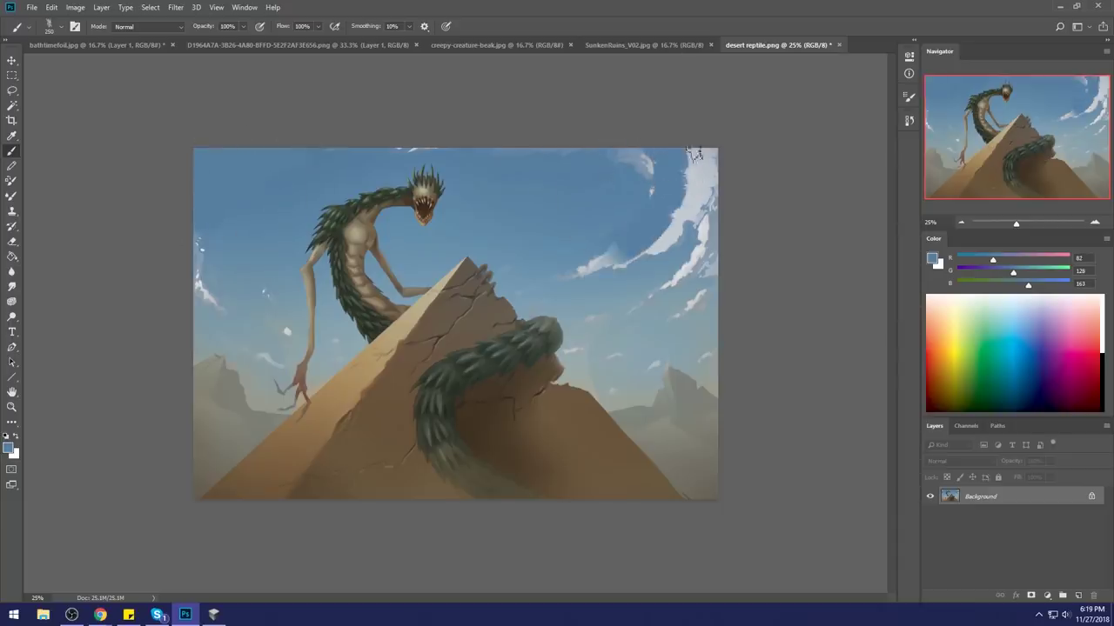
left_click_drag(696, 158, 633, 281)
mouse_move(685, 209)
left_mouse_down()
mouse_move(694, 169)
mouse_move(628, 174)
left_mouse_up()
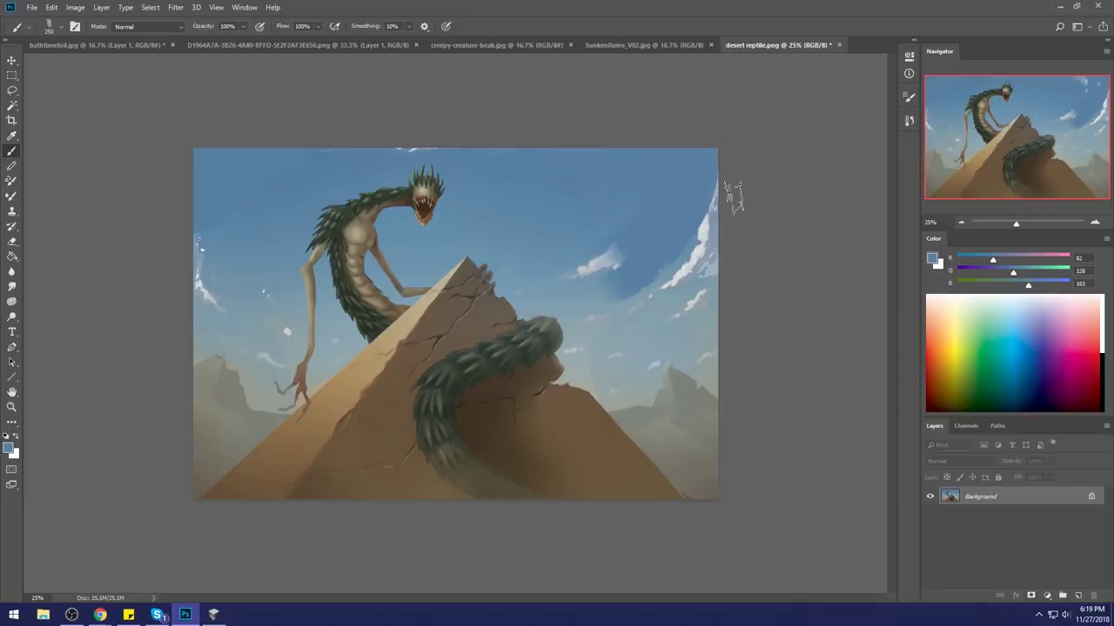
left_click_drag(720, 209, 701, 283)
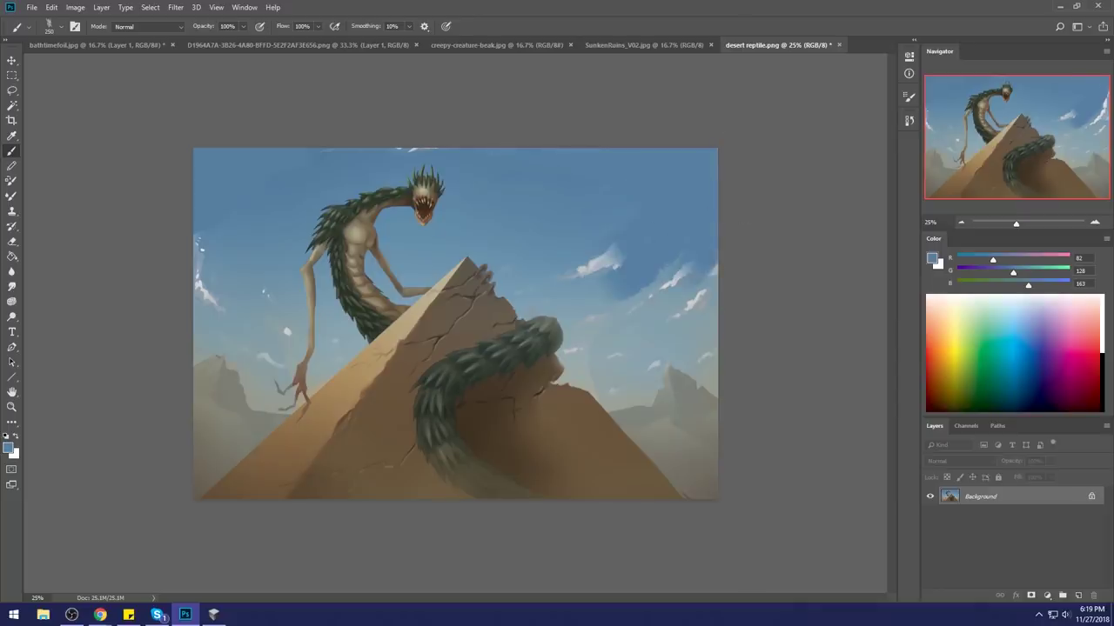
Step: Paint out the cloud scraps along the top edge above the creature's head with sampled blue, RGB 86, 130, 163
key("m")
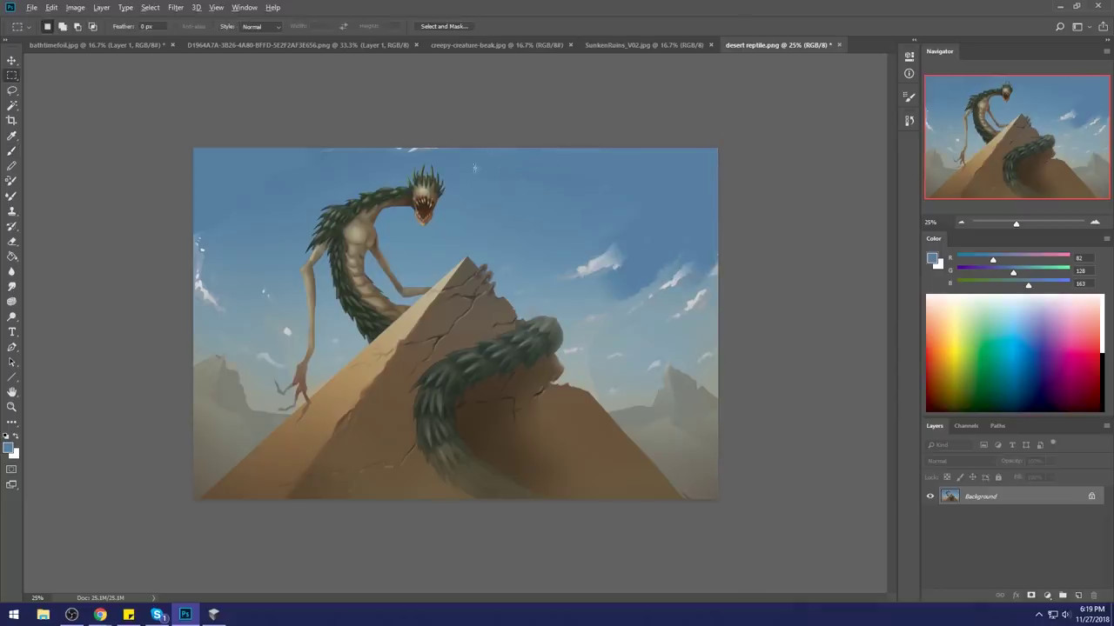
key("b")
left_click(491, 174, "alt")
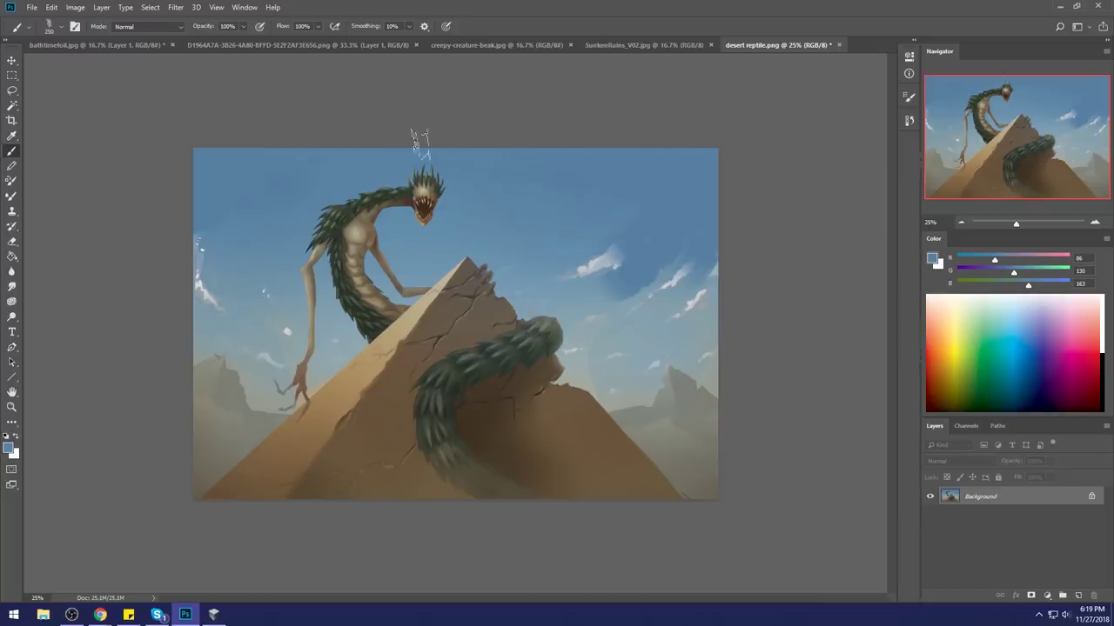
Step: Convert the locked background into a regular layer and shift the painting down to open space above the creature's head
key("m")
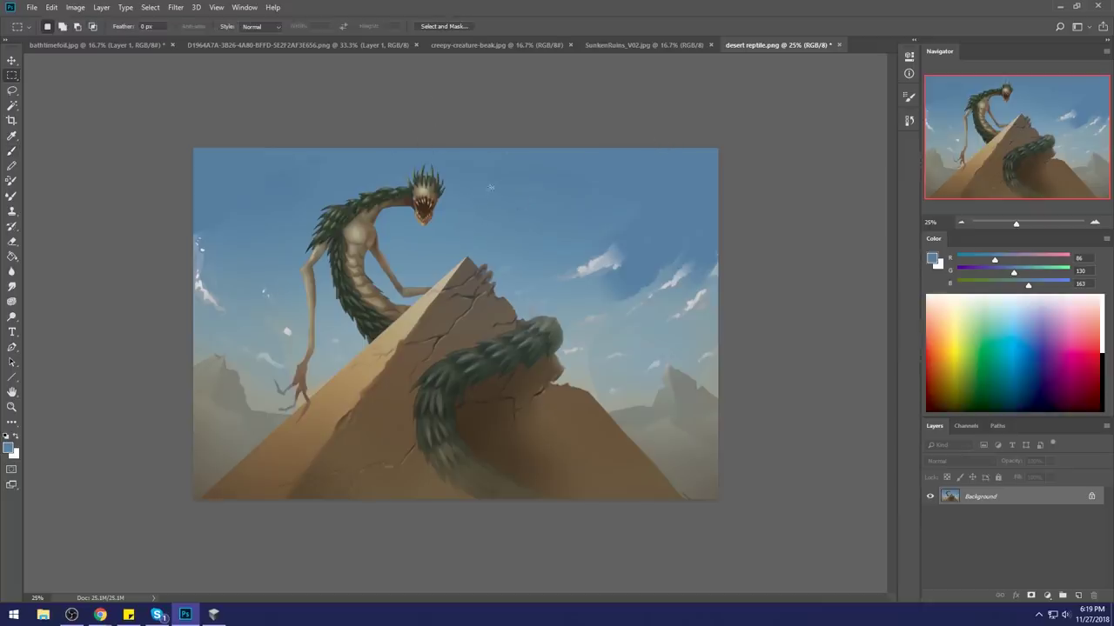
key("v")
left_click_drag(524, 322, 525, 331)
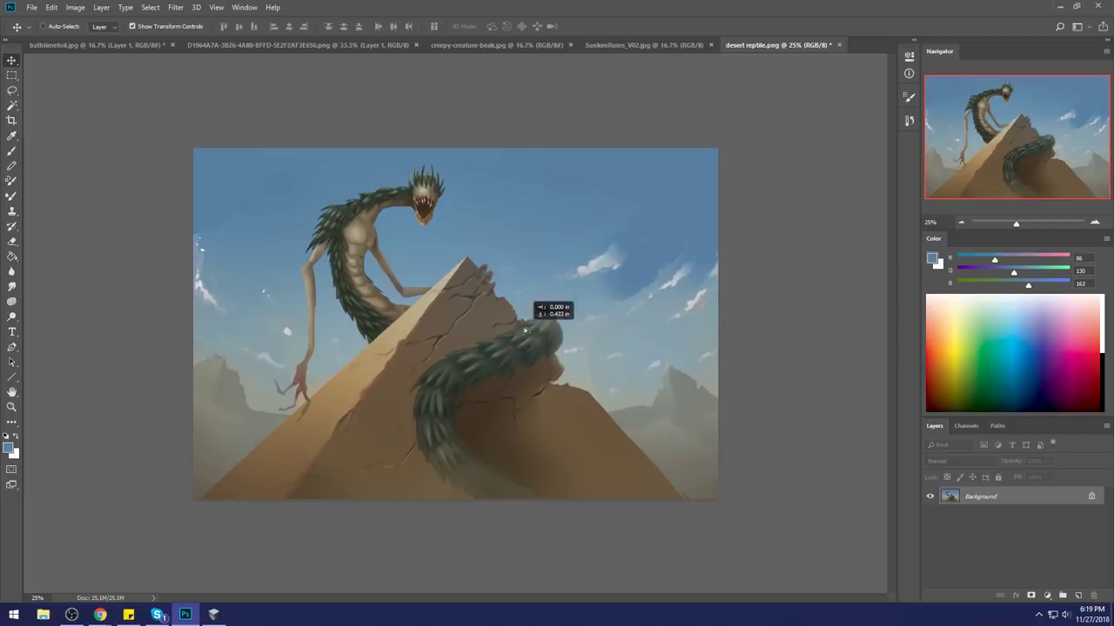
left_click(650, 253)
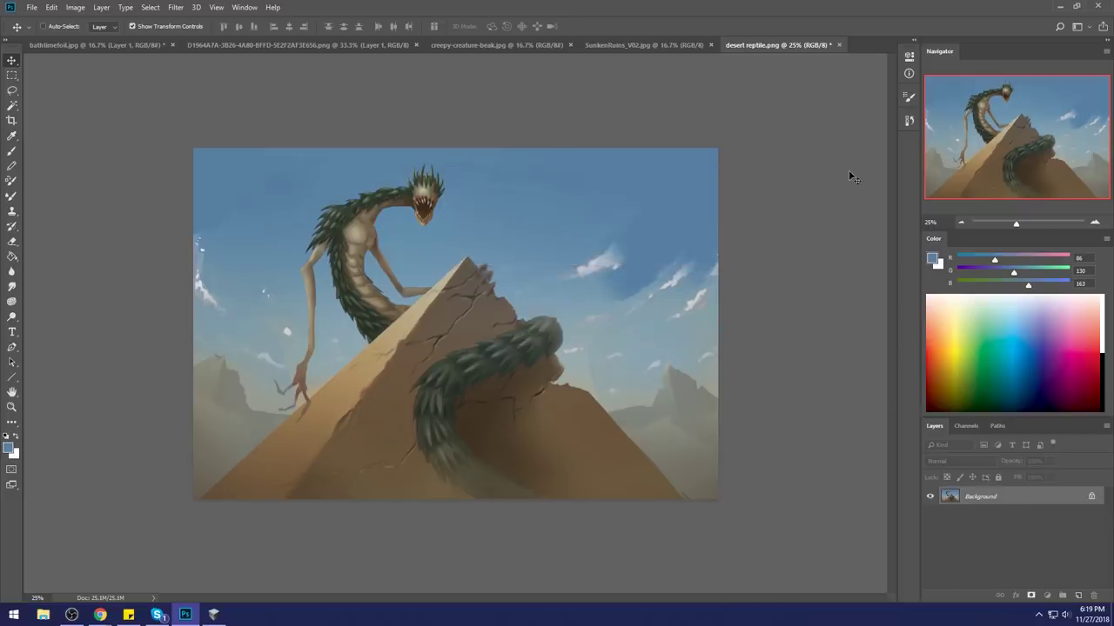
double_click(1026, 494)
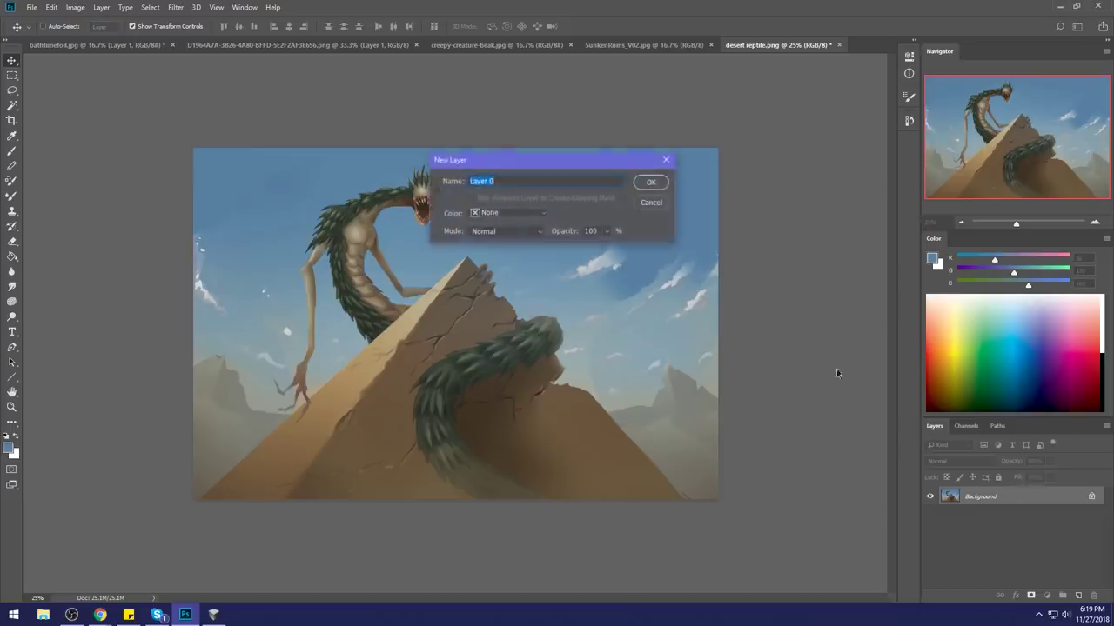
left_click(663, 185)
left_click_drag(575, 246, 574, 265)
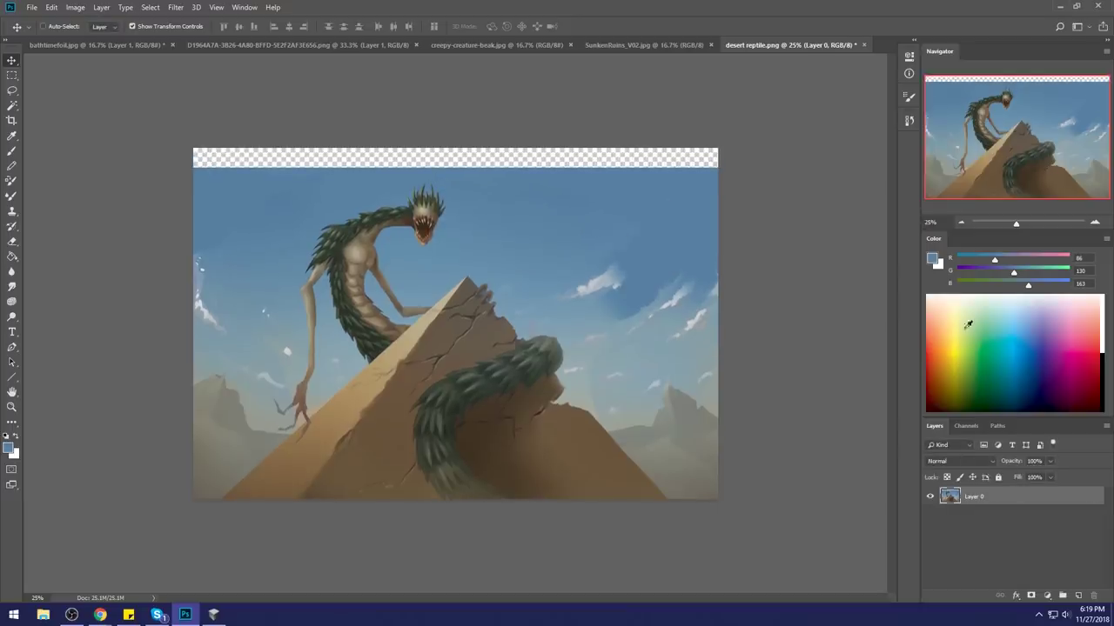
Step: Add a new layer beneath the painting and fill it with sky blue, RGB 82, 128, 163
left_click(1078, 595, "ctrl")
key("g")
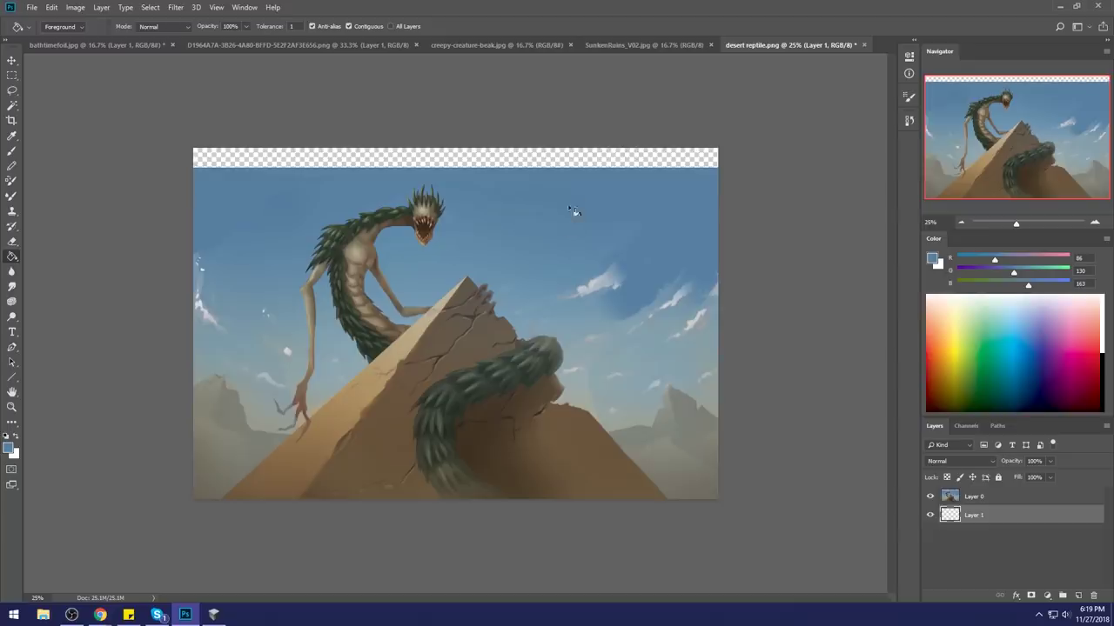
left_click(576, 179)
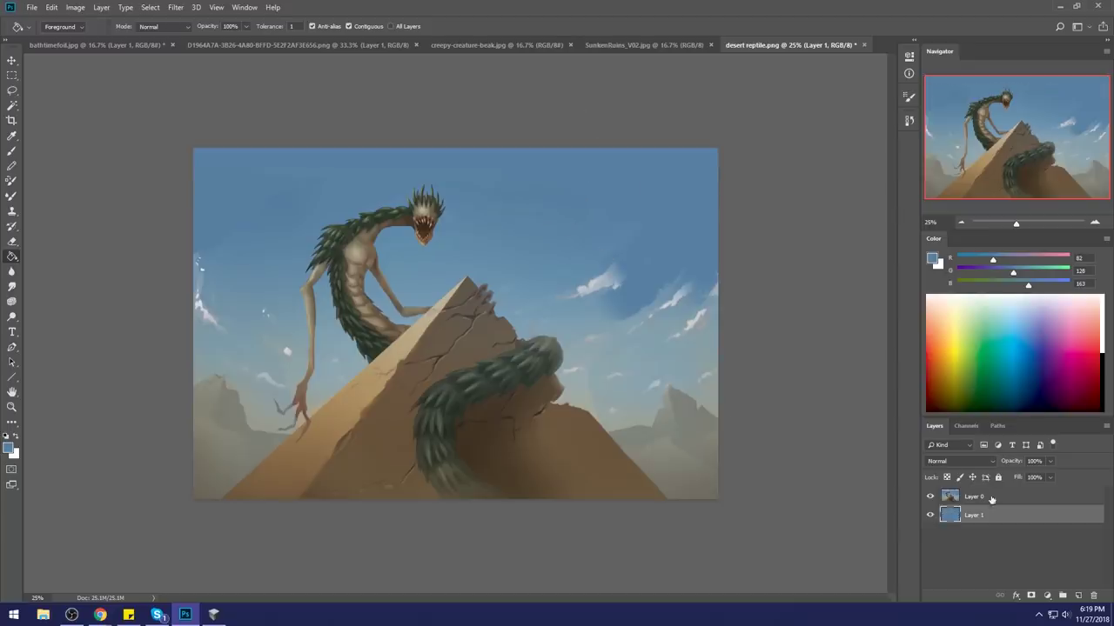
Step: Try to shift the painting sideways over the blue fill layer
key("v")
mouse_move(512, 310)
left_mouse_down()
mouse_move(531, 319)
mouse_move(498, 315)
left_mouse_up()
key("ctrl+z")
left_click(968, 495)
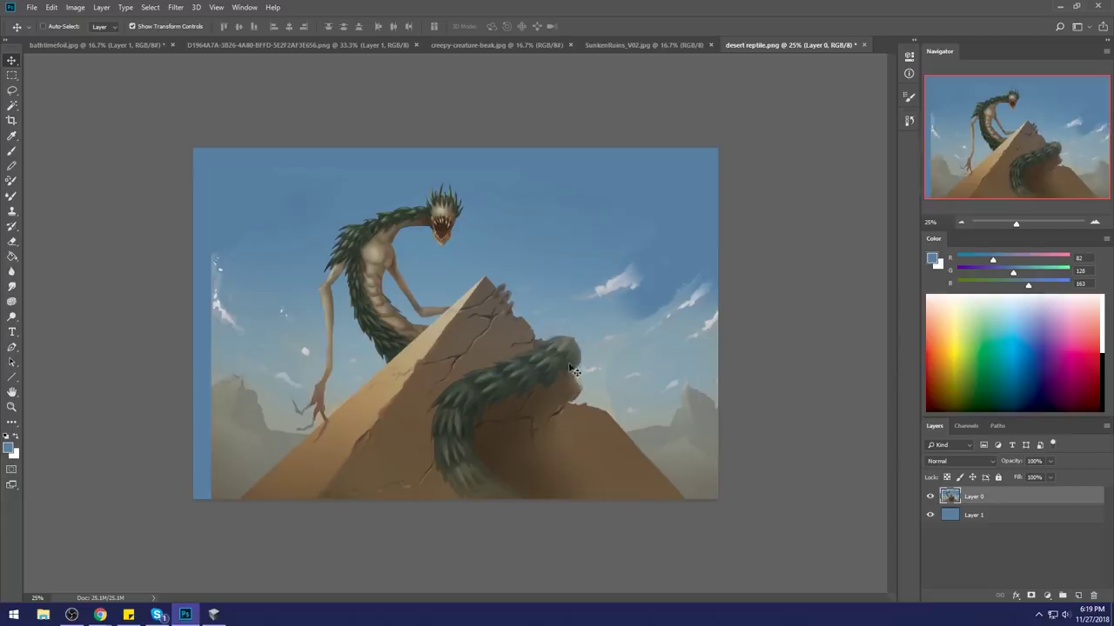
key("ctrl+z")
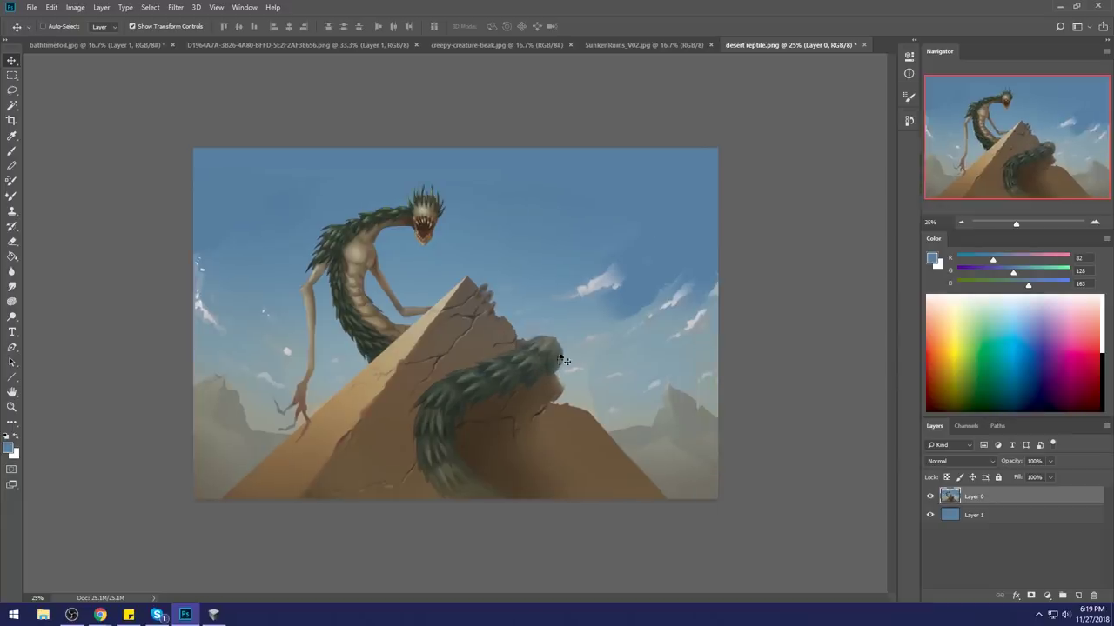
Step: Merge the painting layer down into the blue fill layer
right_click(969, 498)
left_click(983, 348)
Step: Brighten the creature's shoulder, neck and head using the Dodge tool with its range set to Highlights and a 175 px brush
left_click(12, 317)
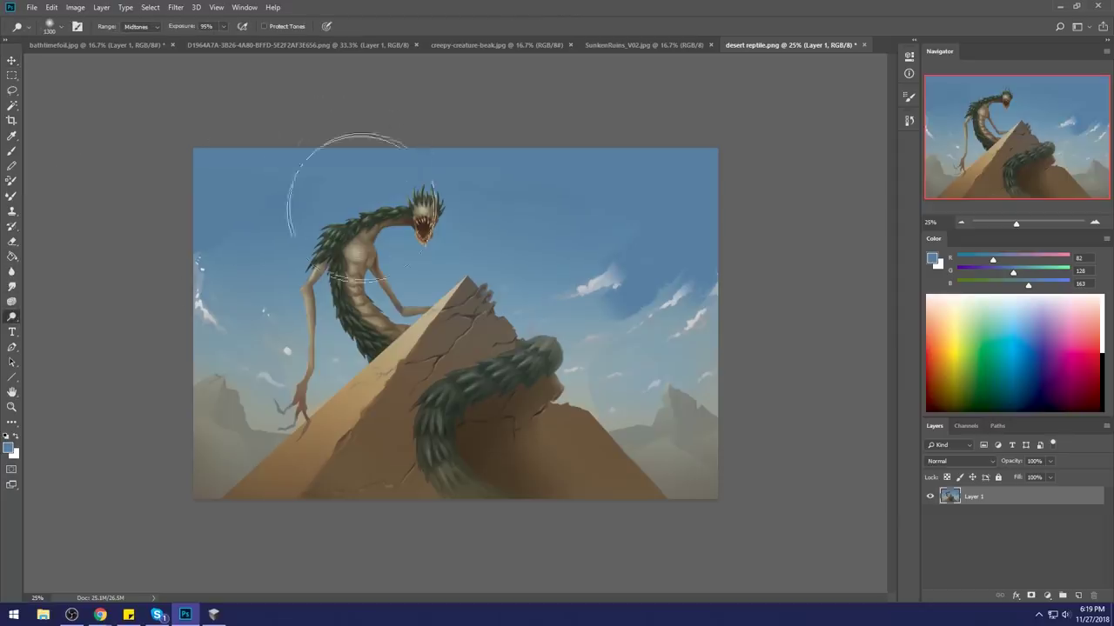
key("[")
key("[")
key("[")
key("[")
key("[")
key("[")
key("[")
key("[")
key("[")
key("[")
key("[")
key("[")
key("[")
key("[")
key("[")
key("[")
key("[")
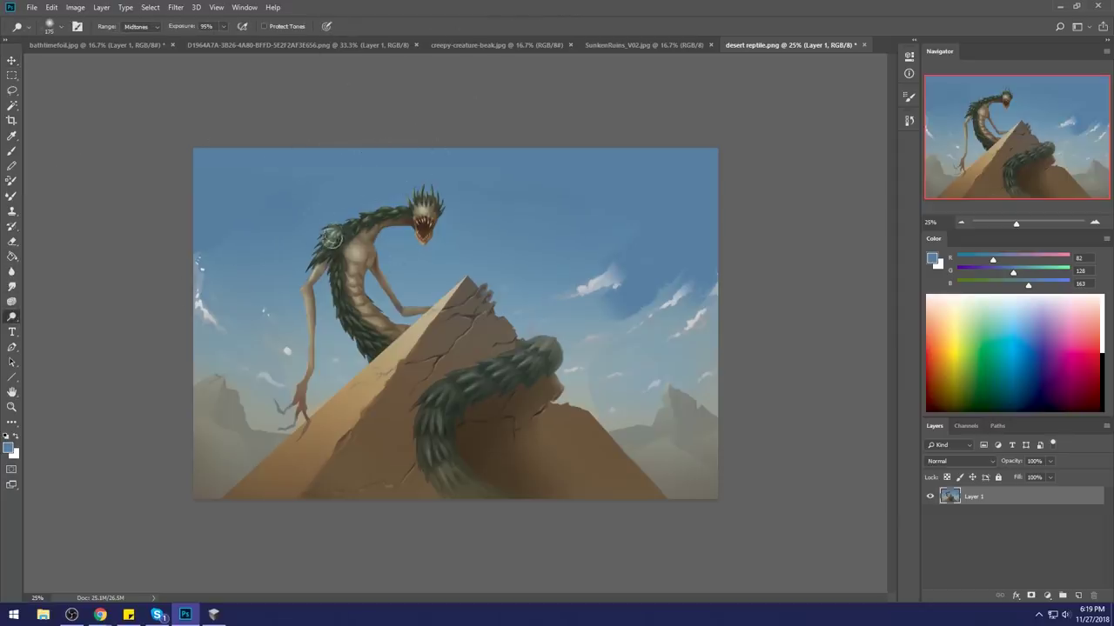
left_click(138, 26)
left_click(139, 51)
left_click_drag(327, 247, 322, 261)
mouse_move(373, 218)
left_mouse_down()
mouse_move(358, 223)
mouse_move(418, 222)
mouse_move(421, 202)
left_mouse_up()
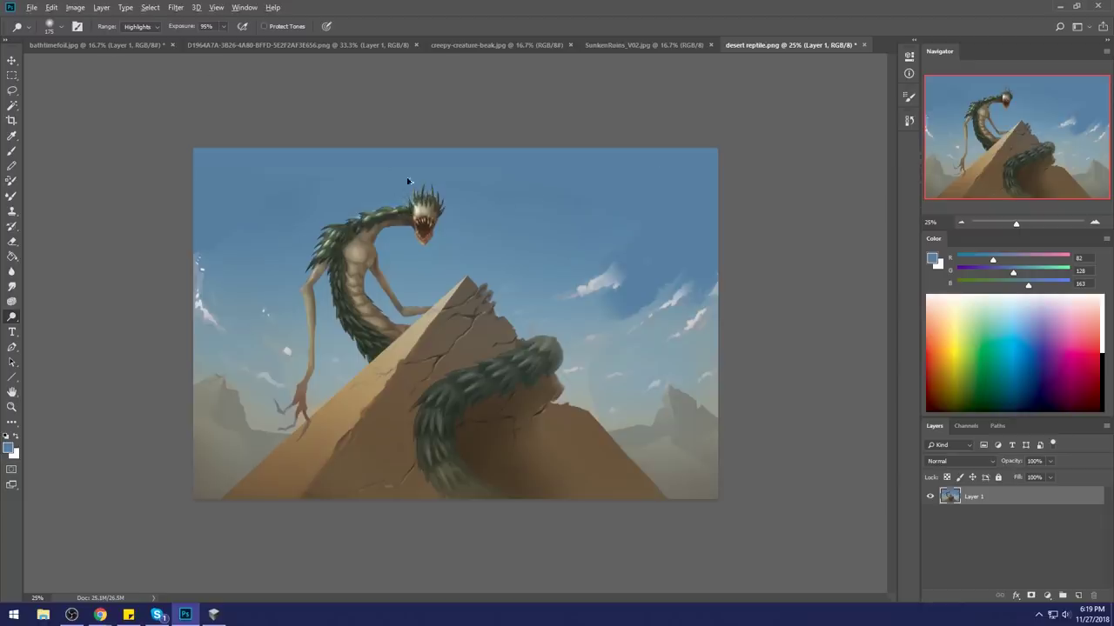
left_click_drag(415, 235, 423, 187)
Step: Reduce the Dodge brush to 80 px and brighten the highlights on both of the creature's arms
key("[")
key("[")
key("[")
key("[")
key("[")
left_click_drag(308, 300, 309, 328)
left_click_drag(380, 283, 380, 280)
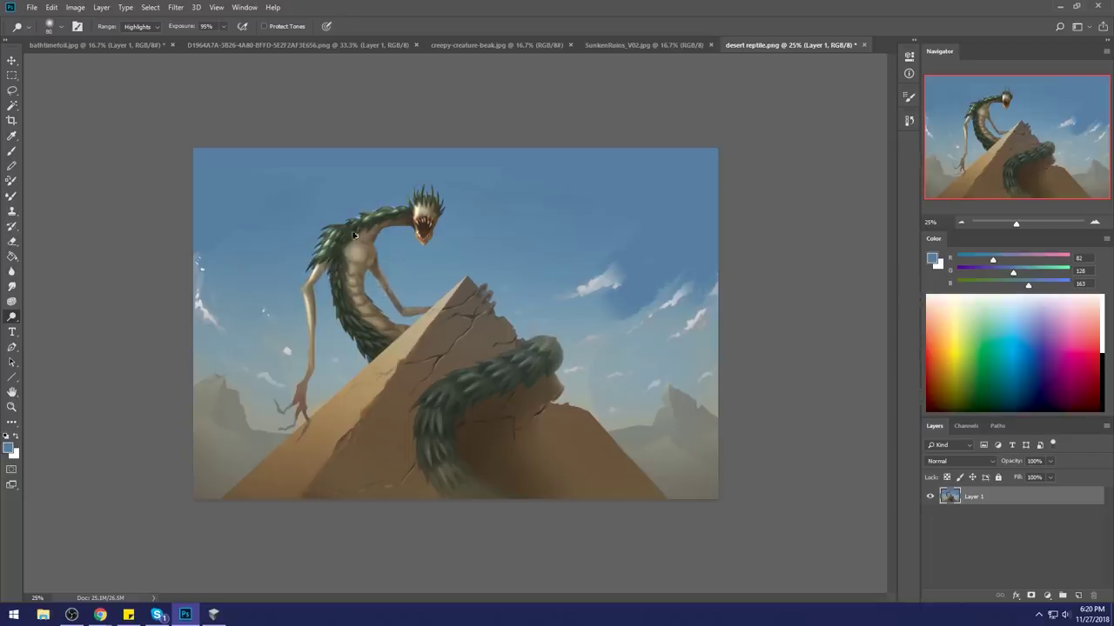
Step: Dodge the highlights on the green scales running down the creature's back
left_click_drag(335, 271, 347, 319)
mouse_move(337, 270)
left_mouse_down()
mouse_move(344, 322)
mouse_move(340, 308)
mouse_move(367, 353)
left_mouse_up()
key("ctrl+z")
key("ctrl+alt+z")
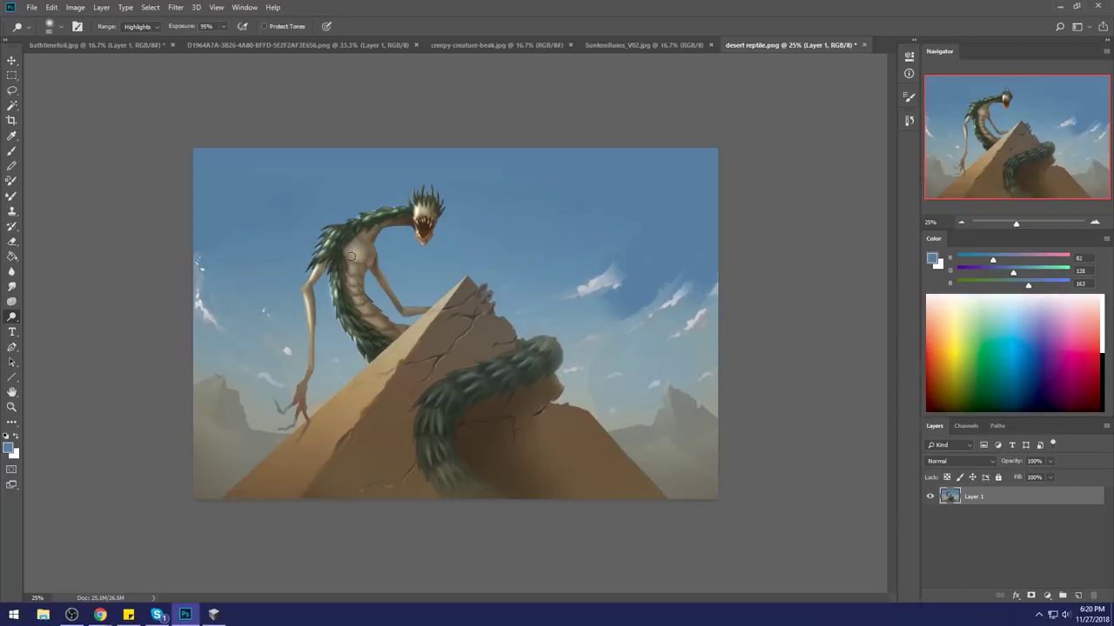
Step: Dodge the highlights on the creature's belly, undoing the excess strokes on the belly and chest
left_click_drag(347, 276, 357, 304)
left_click_drag(358, 309, 348, 282)
key("ctrl+z")
left_click_drag(352, 261, 353, 249)
key("ctrl+z")
left_click_drag(360, 254, 354, 239)
key("ctrl+z")
Step: Clean the bright halo off the back scales' outer edge with the brush in sampled sky blue, RGB 104, 145, 172
key("z")
left_click_drag(235, 200, 484, 394)
key("b")
left_click(354, 300, "alt")
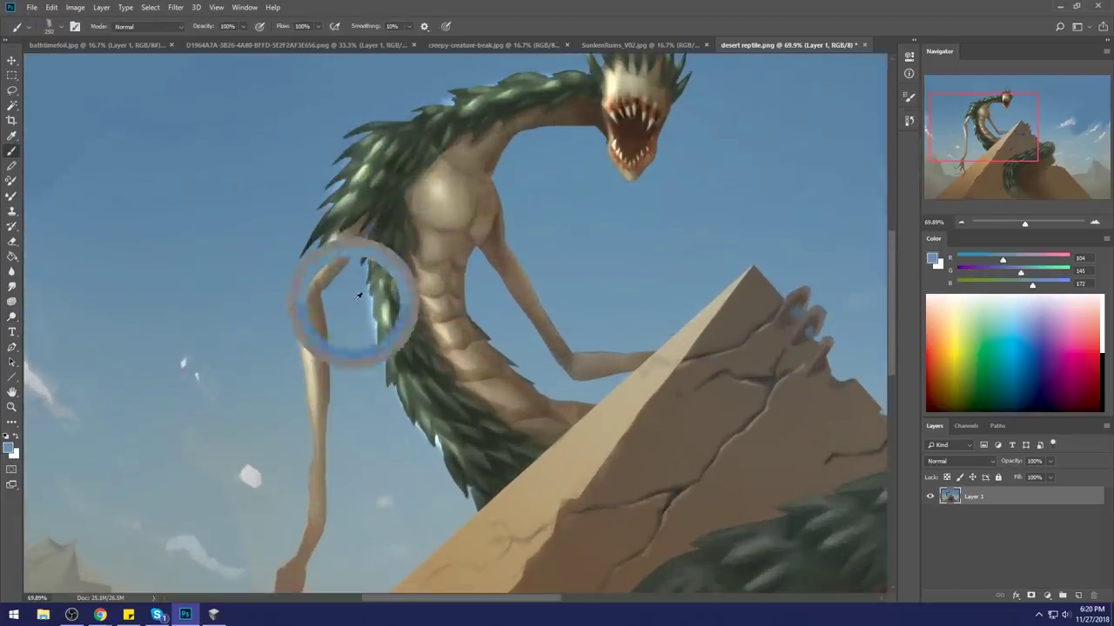
mouse_move(353, 204)
left_mouse_down()
mouse_move(348, 286)
mouse_move(362, 293)
left_mouse_up()
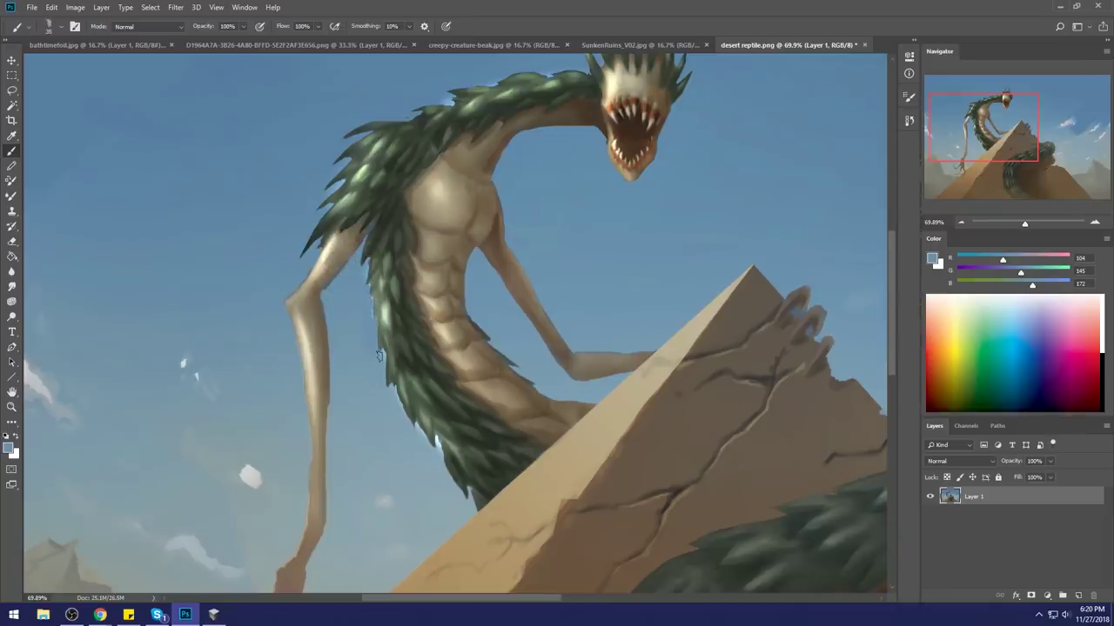
left_click_drag(388, 393, 407, 416)
left_click_drag(420, 438, 437, 463)
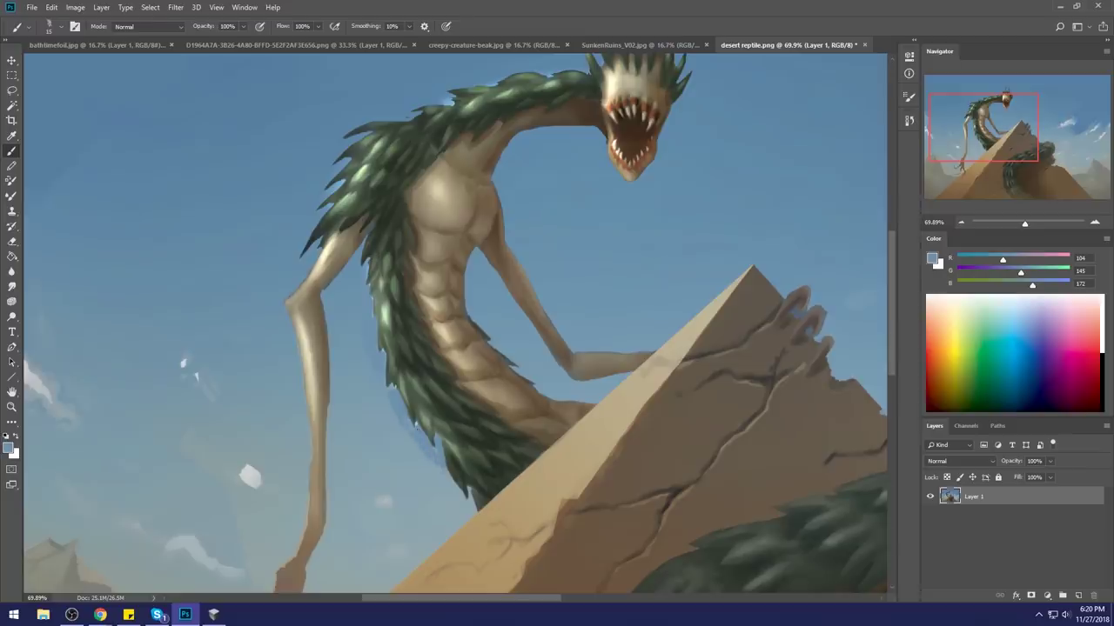
Step: Enlarge the brush and repaint the patch of sky between the creature's hanging arm and its lower back in the same blue
key("]")
key("]")
key("]")
key("]")
key("]")
key("]")
mouse_move(351, 370)
left_mouse_down()
mouse_move(379, 429)
mouse_move(367, 379)
mouse_move(443, 492)
left_mouse_up()
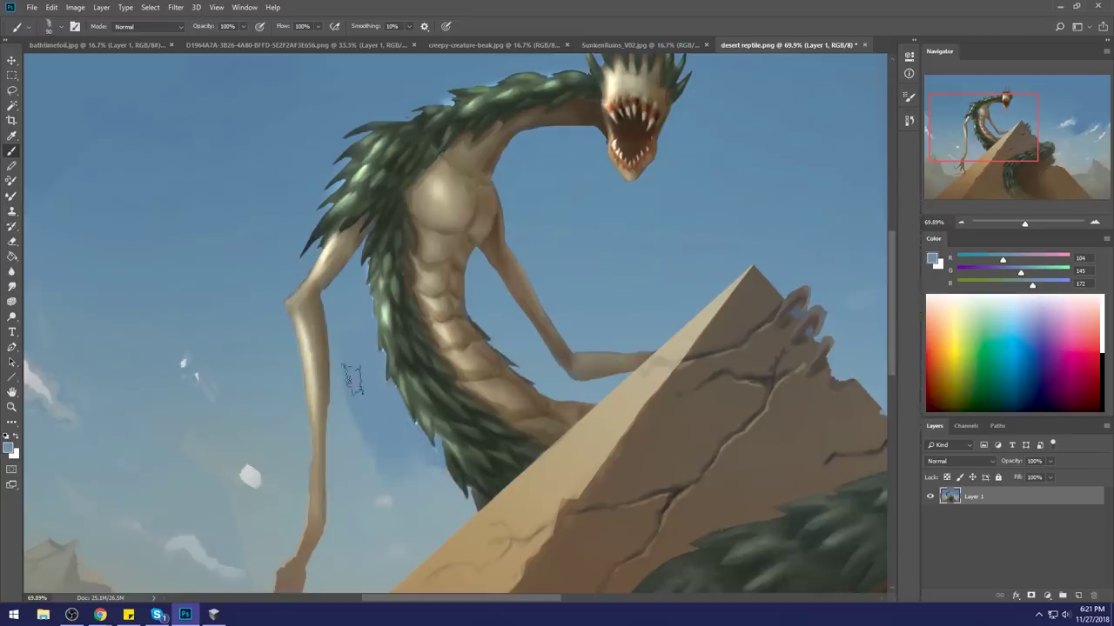
mouse_move(356, 375)
left_mouse_down()
mouse_move(348, 451)
mouse_move(368, 484)
mouse_move(431, 480)
left_mouse_up()
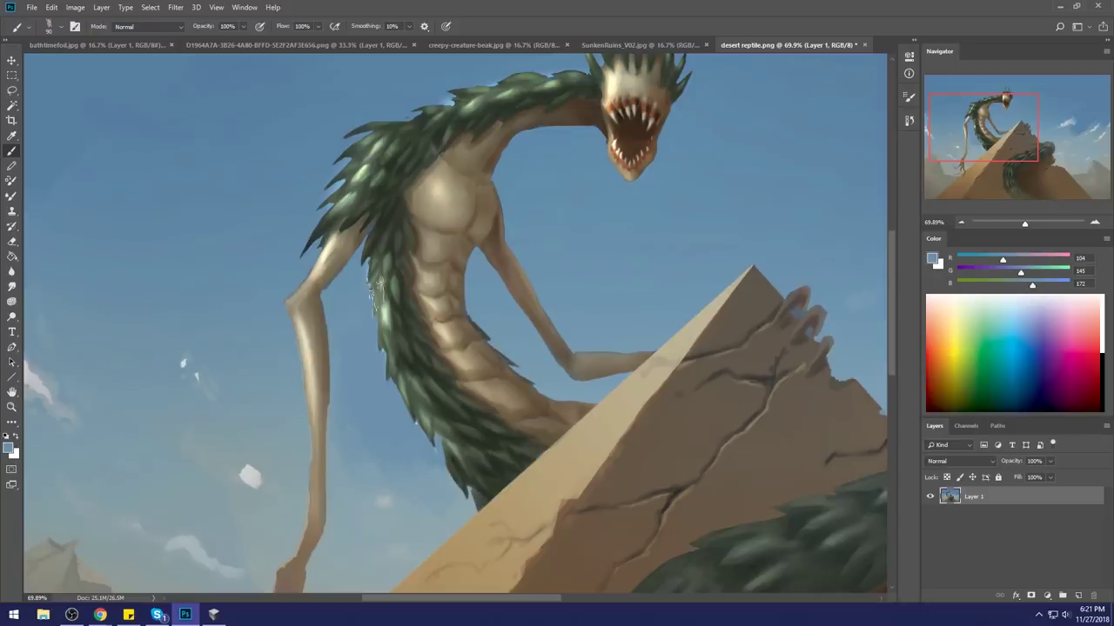
Step: Paint pale green highlights, RGB 212, 243, 202, on the scales along the creature's back and shoulder with a small brush
left_click(388, 309, "alt")
left_click(389, 309, "alt")
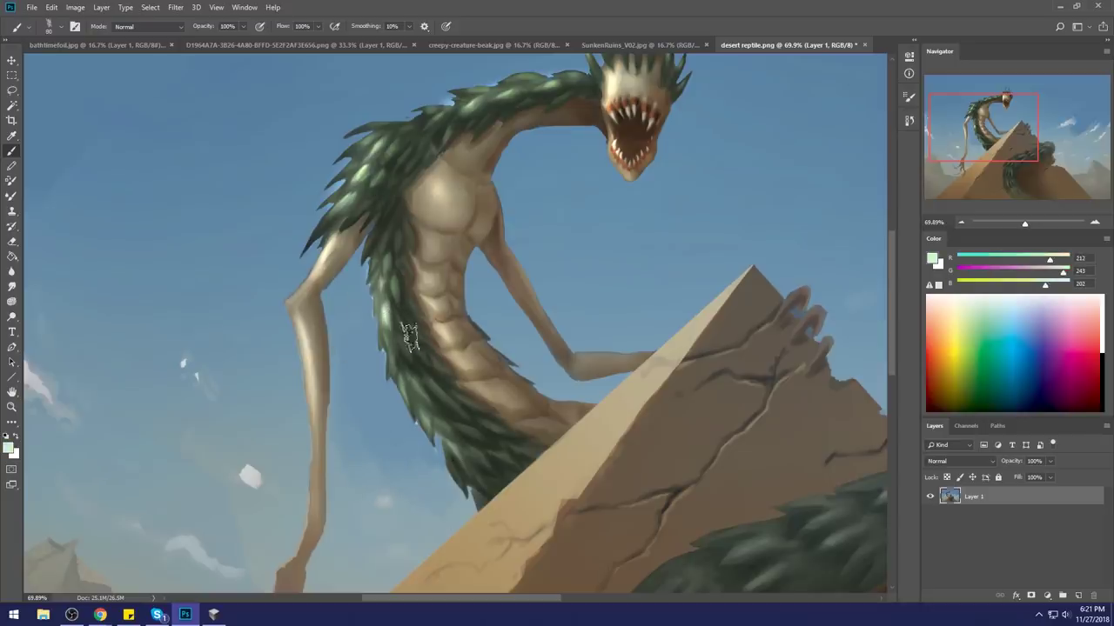
mouse_move(393, 353)
left_mouse_down()
mouse_move(387, 336)
mouse_move(401, 336)
mouse_move(396, 371)
left_mouse_up()
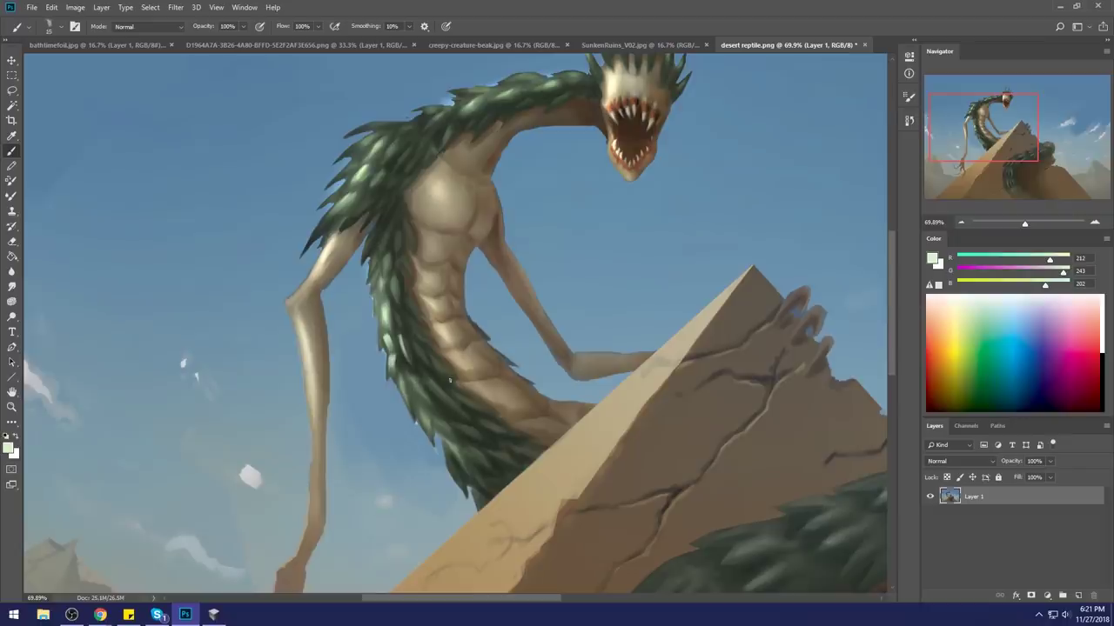
left_click_drag(377, 311, 376, 294)
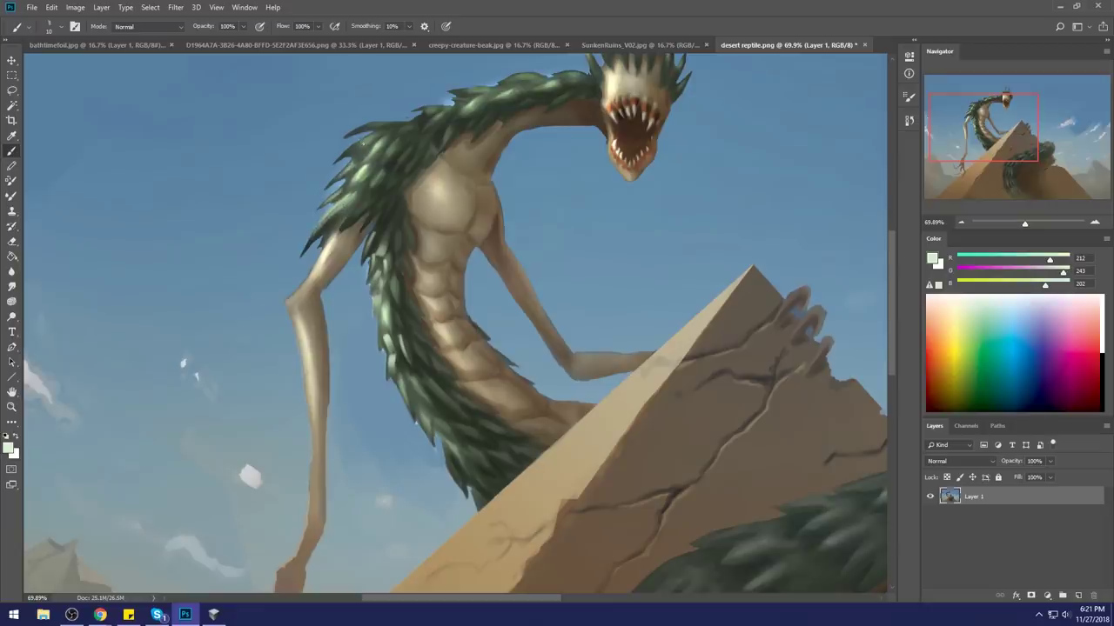
left_click_drag(346, 150, 367, 139)
Step: Choose the soft round brush, enlarge it to 250 px and sample the beige of the creature's hanging arm
scroll(554, 97, "down", 5)
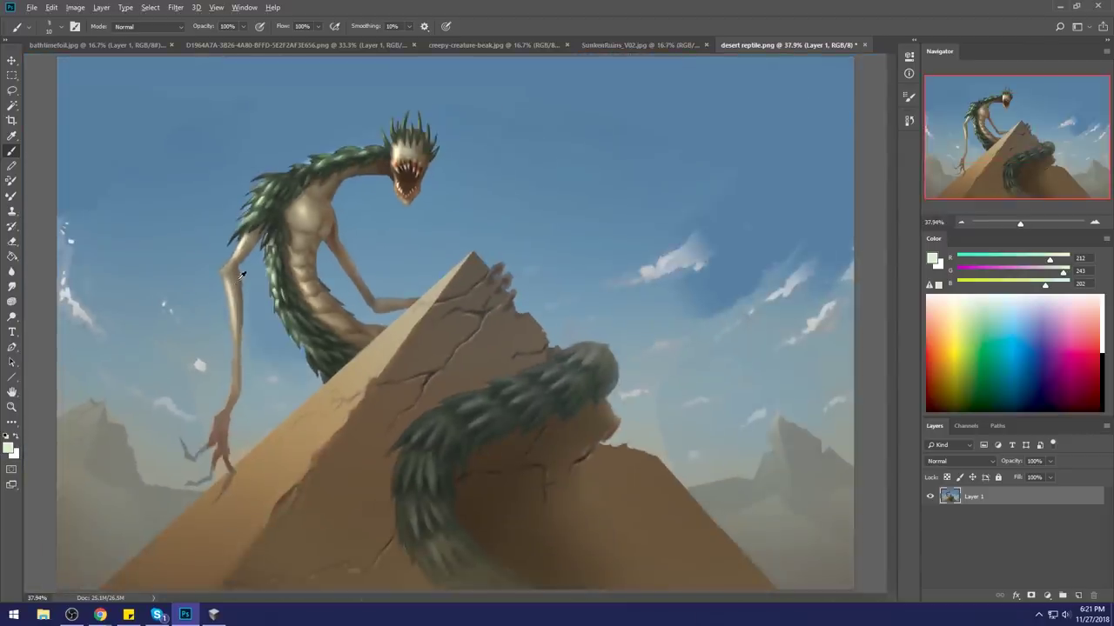
left_click(237, 287, "alt")
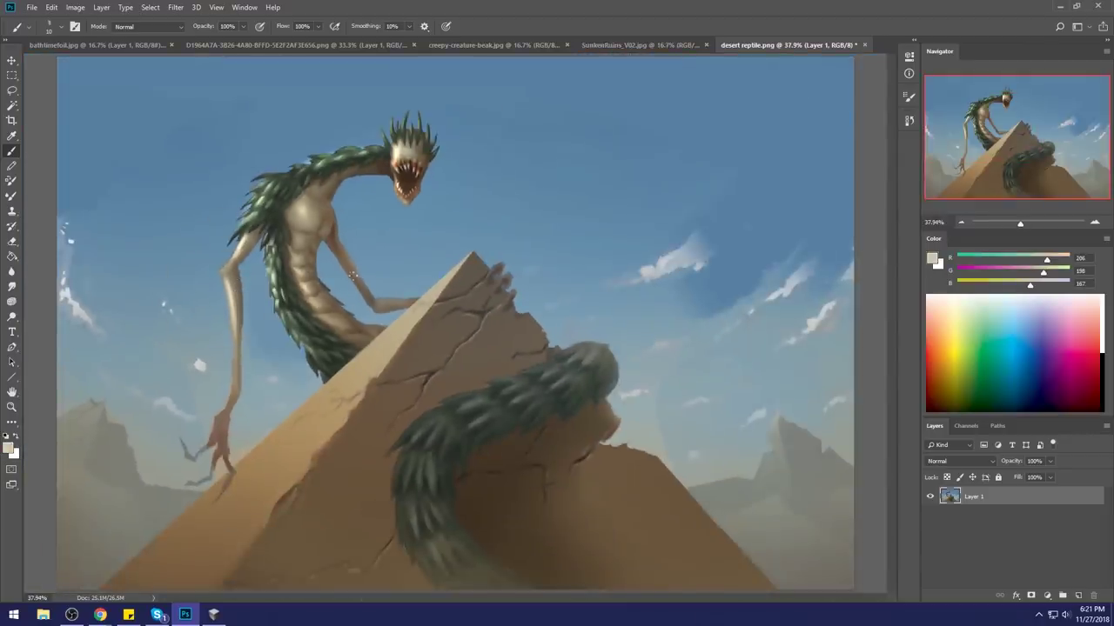
right_click(353, 275)
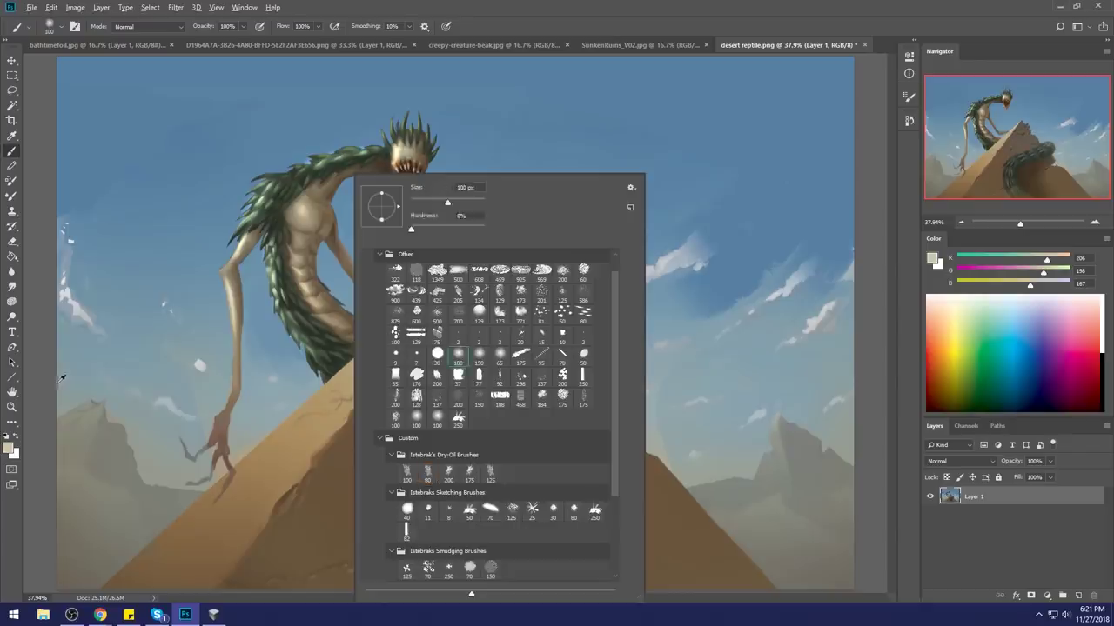
left_click(40, 381, "alt")
key("ctrl+minus")
key("ctrl+minus")
key("bracketright")
key("bracketright")
key("bracketright")
key("bracketright")
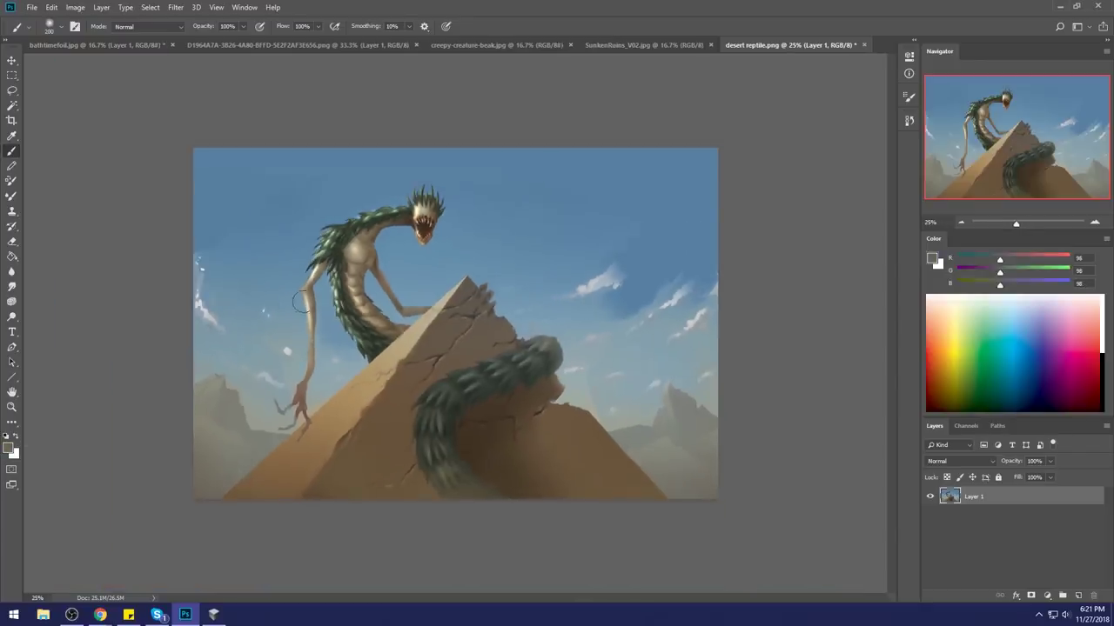
left_click(309, 309, "alt")
key("bracketright")
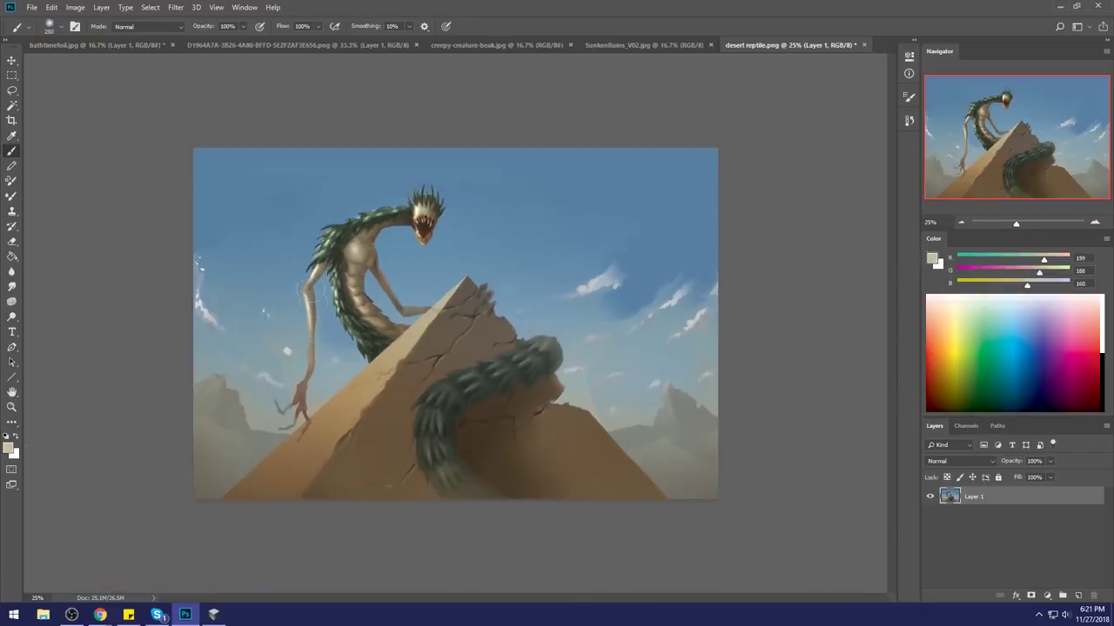
Step: Shade and highlight the elbow and upper part of the hanging arm using browns and pale cream sampled from it
left_click(315, 290, "alt")
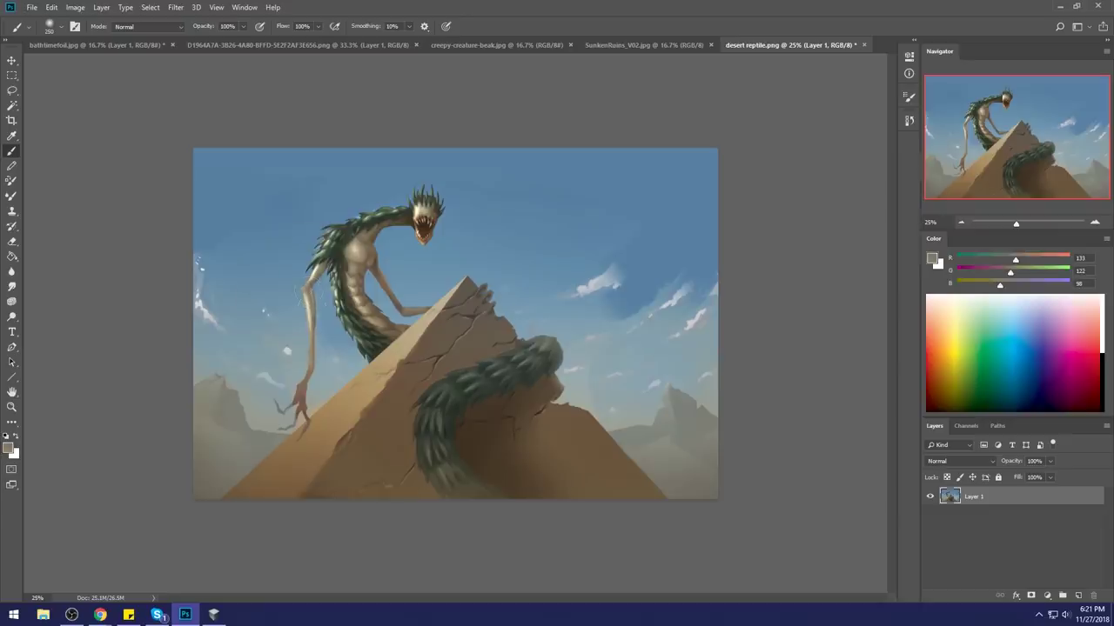
left_click(242, 26)
left_click(311, 293, "alt")
left_click(308, 293, "alt")
left_click_drag(309, 295, 314, 337)
left_click(311, 316, "alt")
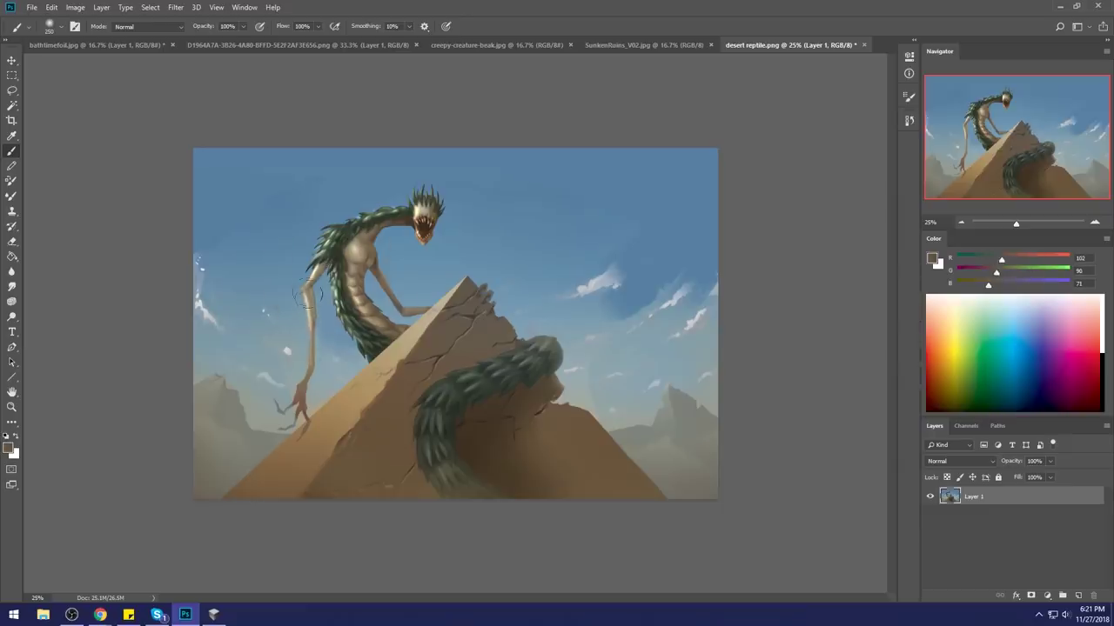
left_click(309, 344, "alt")
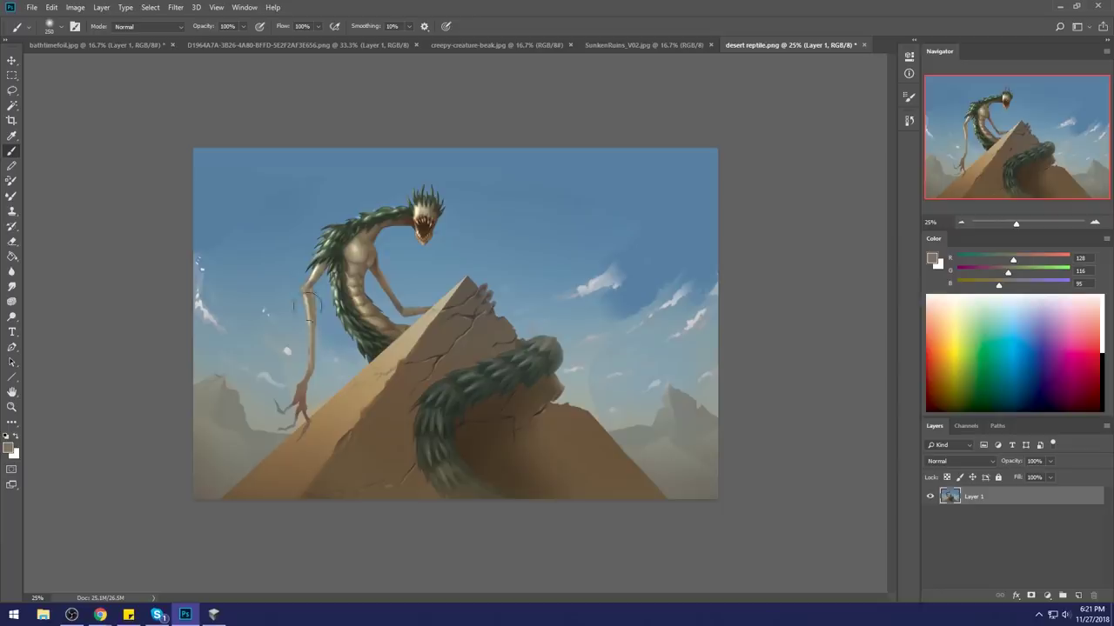
left_click(311, 298, "alt")
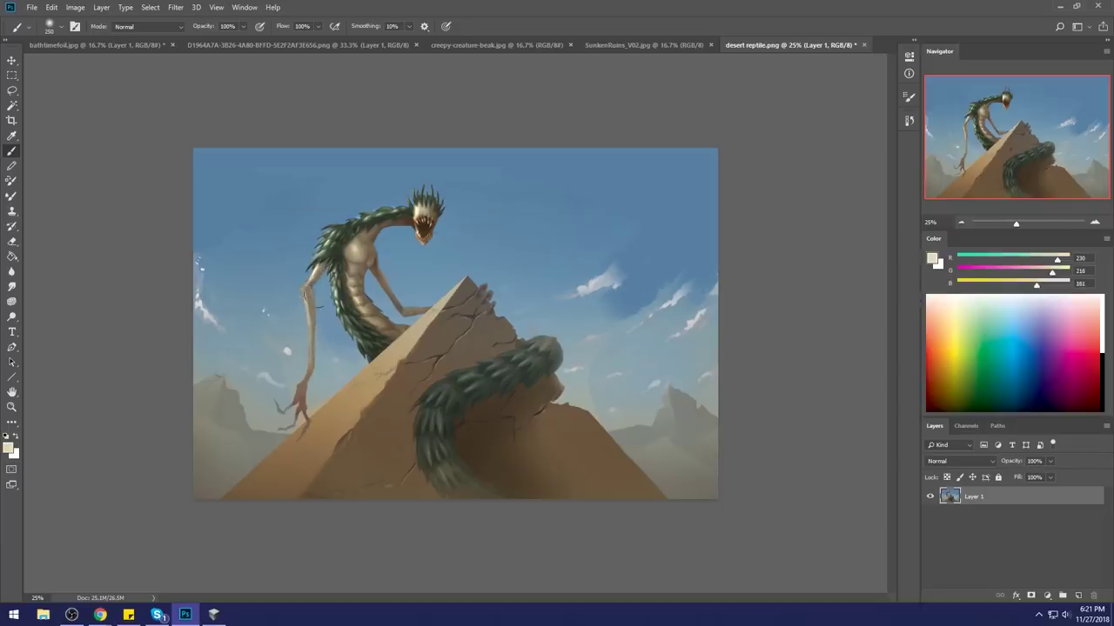
left_click_drag(302, 294, 328, 264)
left_click(310, 289, "alt")
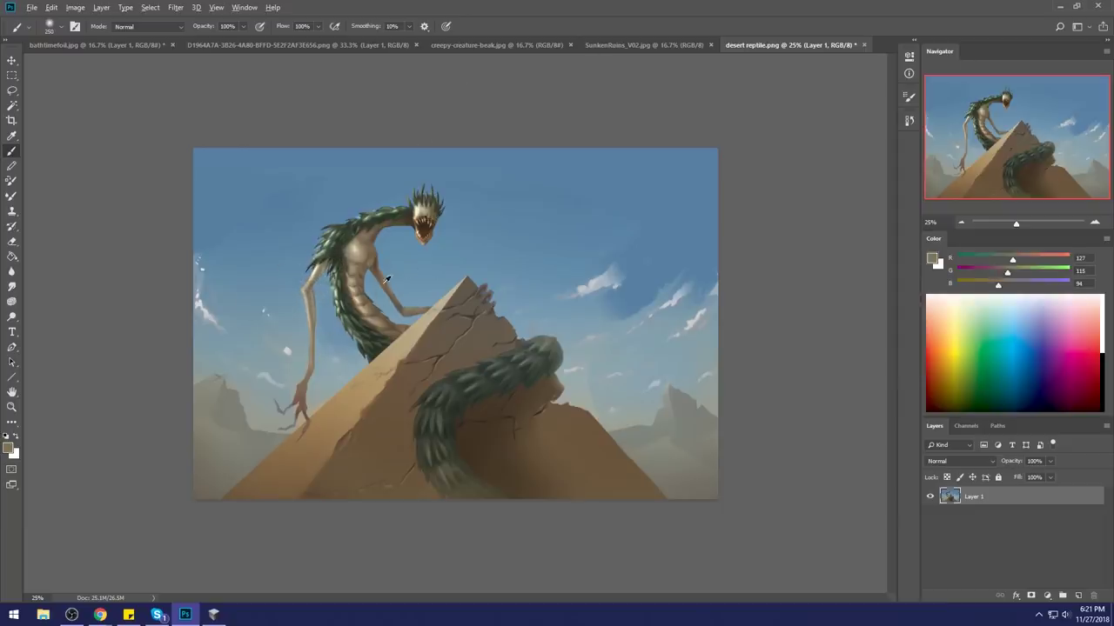
Step: Shrink the brush and paint thin pale cream highlights along the arm that rests on the pyramid
left_click(320, 264, "alt")
key("bracketleft")
key("bracketleft")
key("bracketleft")
key("bracketleft")
key("bracketleft")
key("bracketleft")
key("bracketleft")
key("bracketleft")
key("bracketleft")
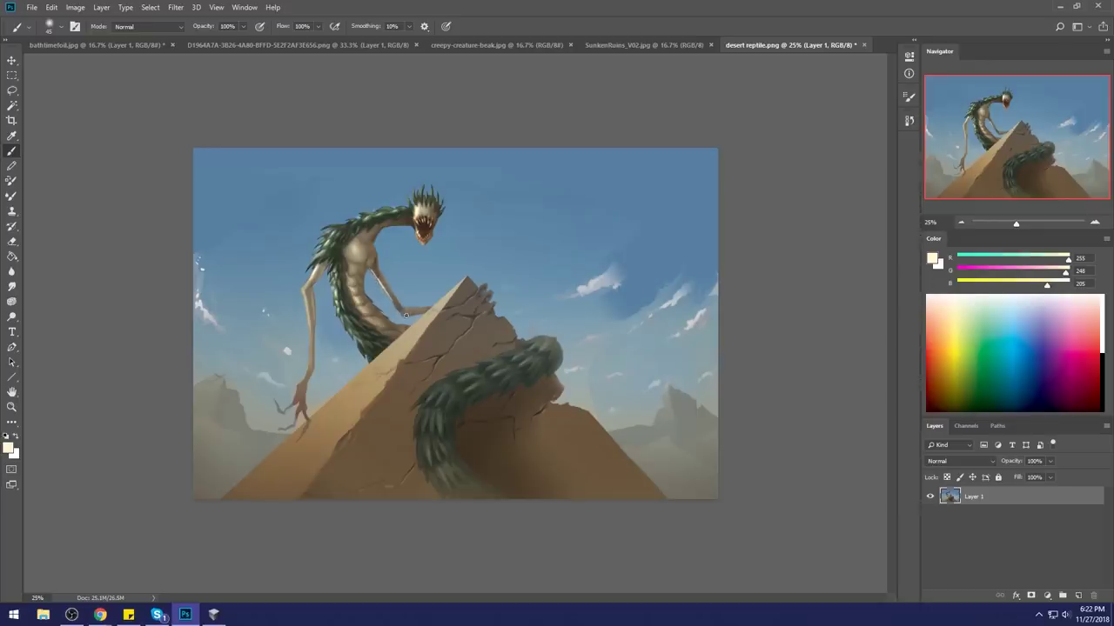
Step: Enlarge the brush to 200 px, lower its opacity to 63% and dab cream light on the neck behind the head
key("]")
key("]")
key("]")
key("]")
key("]")
key("]")
key("]")
key("]")
key("]")
left_click(244, 26)
left_click_drag(248, 40, 222, 40)
left_click(404, 221)
Step: Desaturate the creature's face with the Sponge tool, and use its Saturate mode to enrich the green back scales
left_click(12, 301)
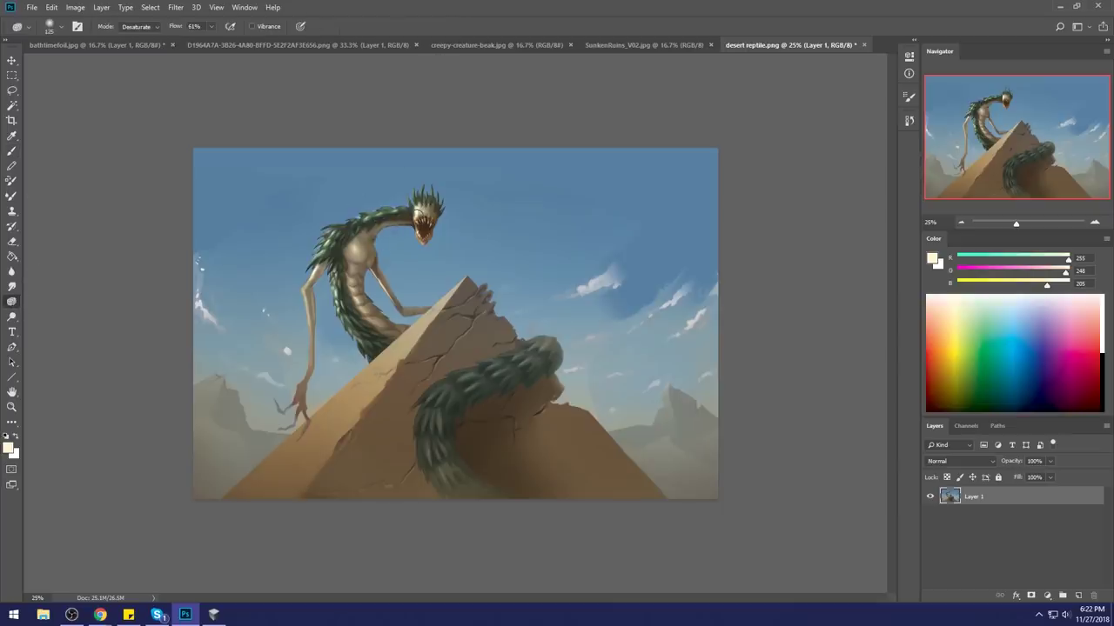
left_click_drag(418, 216, 424, 245)
left_click(145, 28)
left_click(140, 37)
key("b")
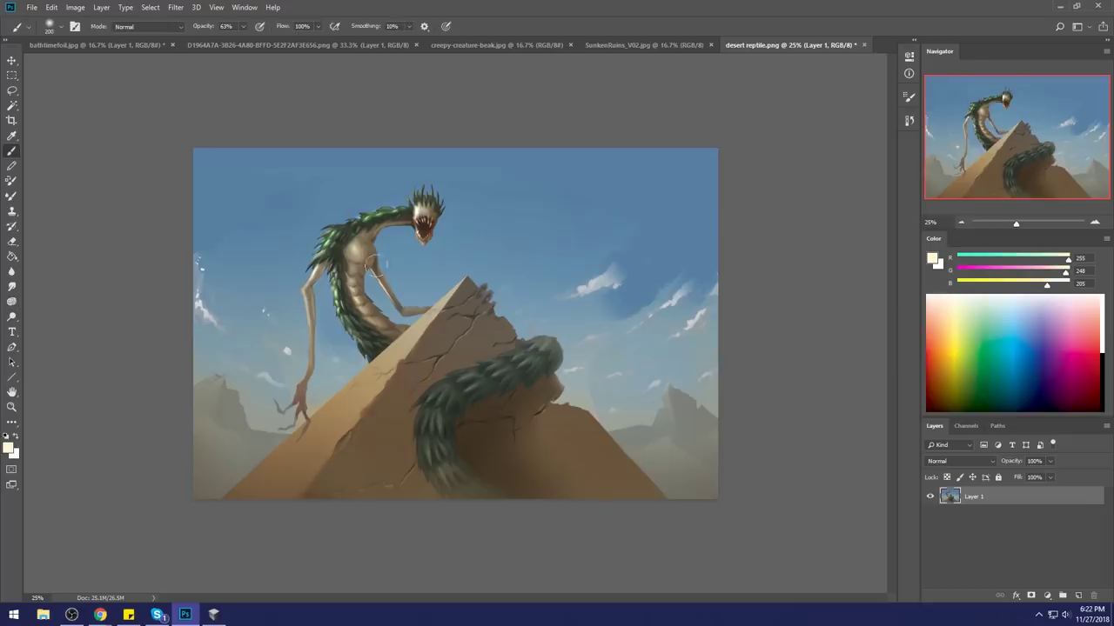
Step: Set the brush to white at 51% opacity and enlarge it to 1100 px
left_click(932, 260)
left_click(806, 308)
left_click(1050, 304)
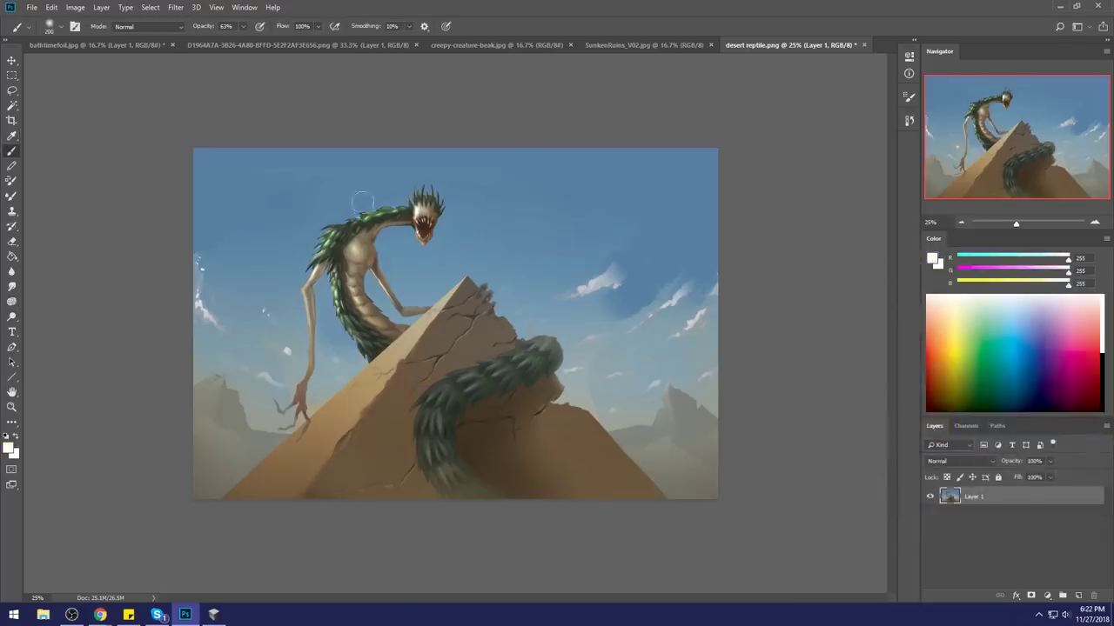
key("[")
left_click_drag(244, 29, 200, 42)
left_click_drag(243, 27, 266, 42)
key("bracketright")
key("bracketright")
key("bracketright")
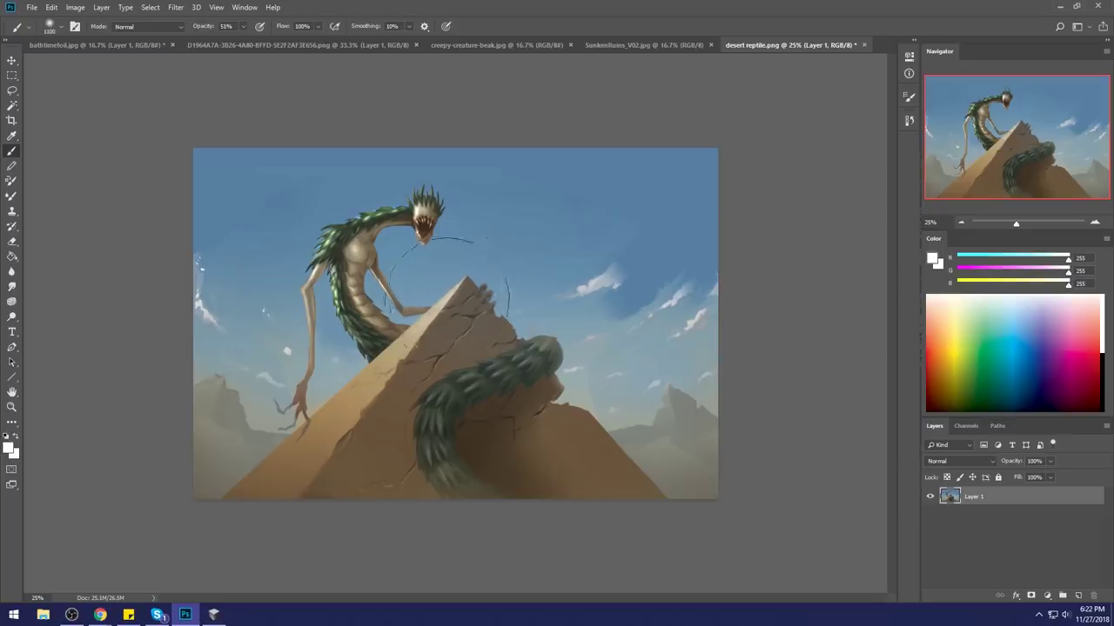
Step: Tone down the green scales with the Sponge tool in Desaturate mode at 61% flow
key("o")
left_click(139, 26)
left_click(135, 35)
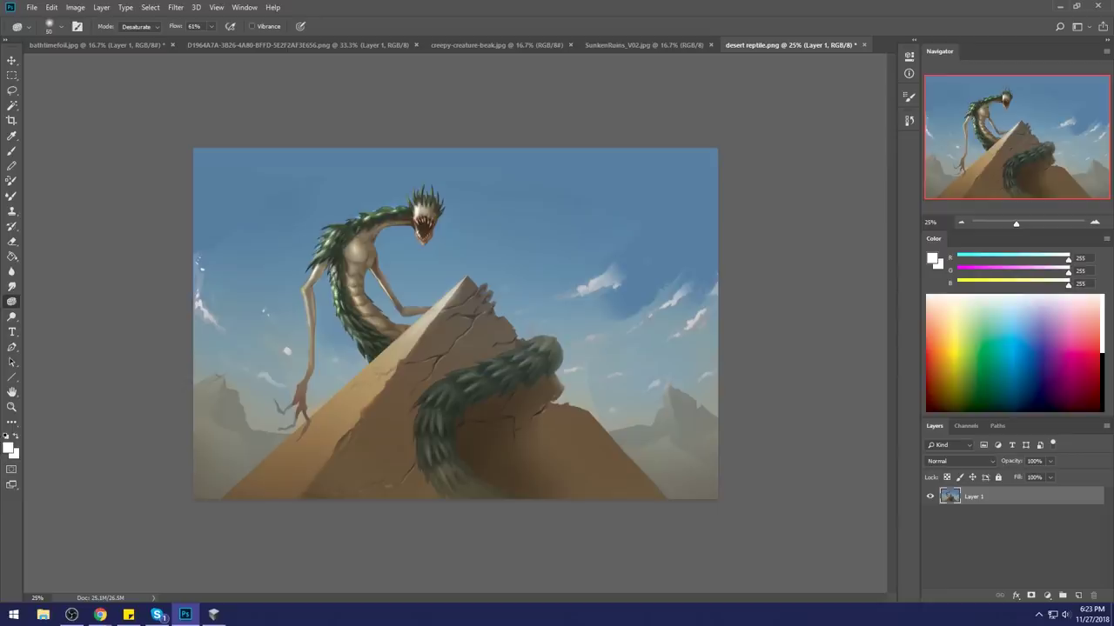
Step: Touch up the pyramid's tip with a 200 px brush in sampled stone grey, RGB 210, 203, 183, and sample the neck's dark green
key("b")
left_click(451, 280, "alt")
key("bracketleft")
key("bracketleft")
key("bracketleft")
key("bracketleft")
key("bracketleft")
key("bracketleft")
key("bracketleft")
key("bracketleft")
key("bracketleft")
key("bracketleft")
key("bracketleft")
key("bracketleft")
key("bracketleft")
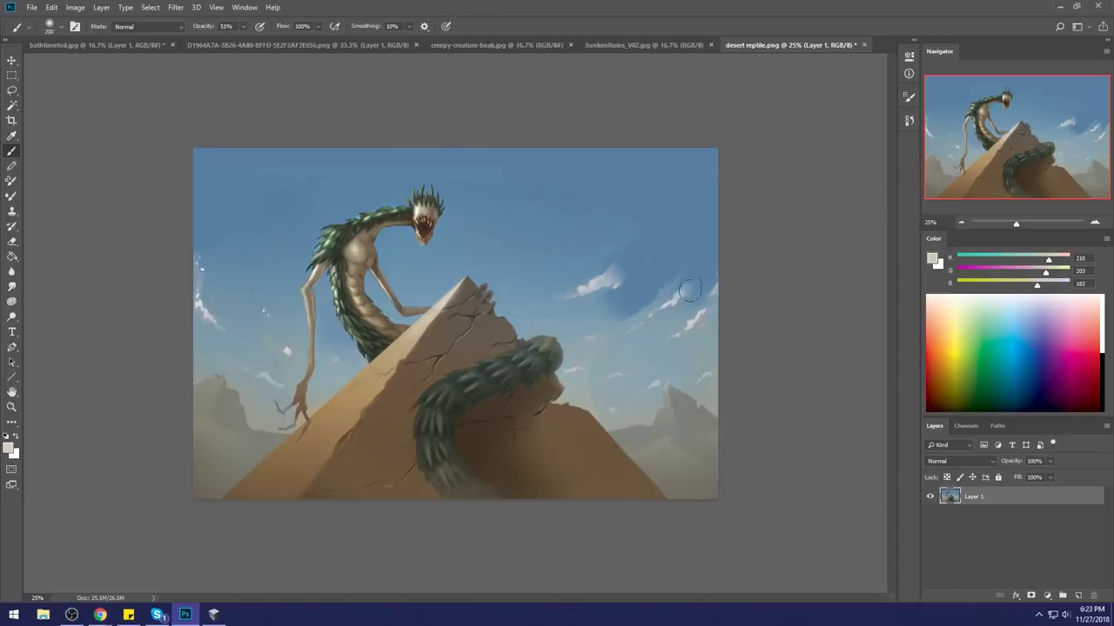
left_click(377, 214, "alt")
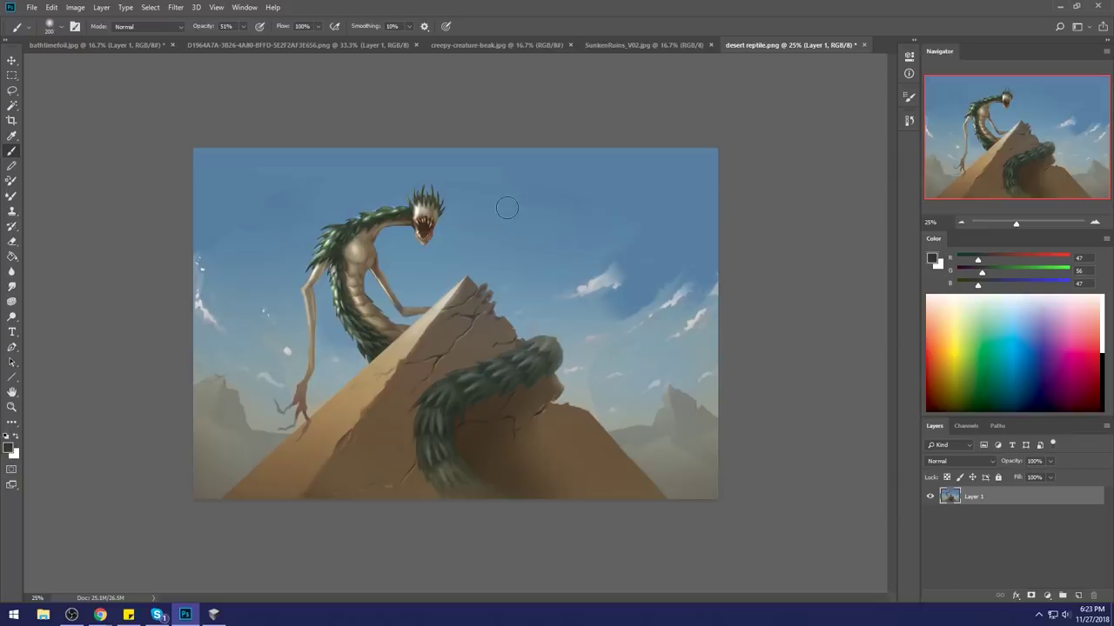
Step: Select the whole sky around the creature with the Magic Wand at tolerance 15, adding the remaining patches down to the horizon
key("ctrl+minus")
key("ctrl+minus")
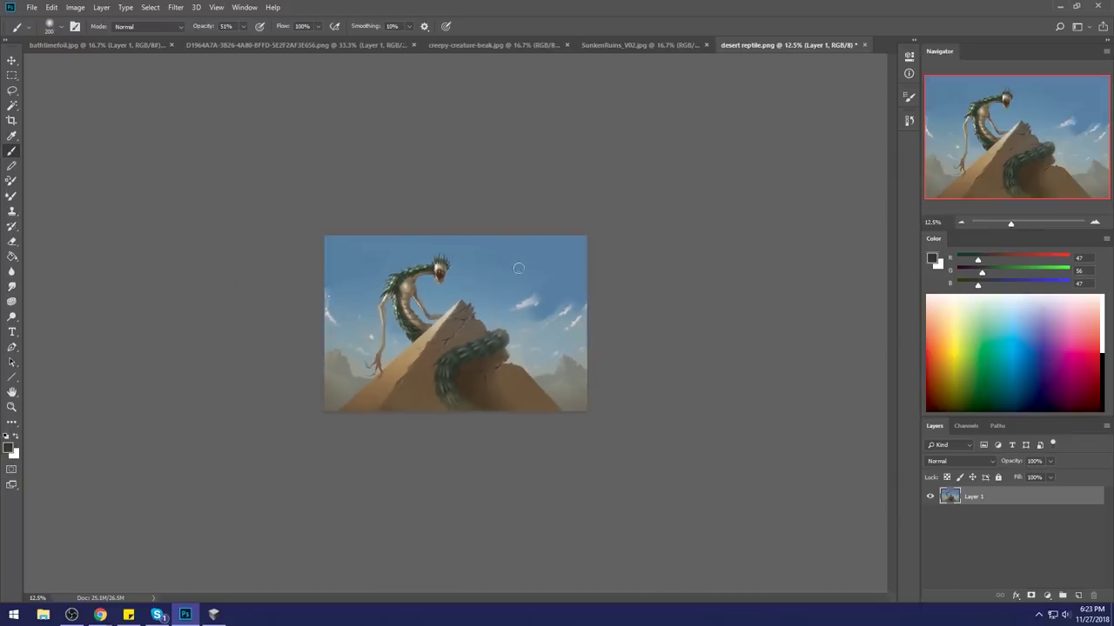
left_click(12, 105)
key("shift")
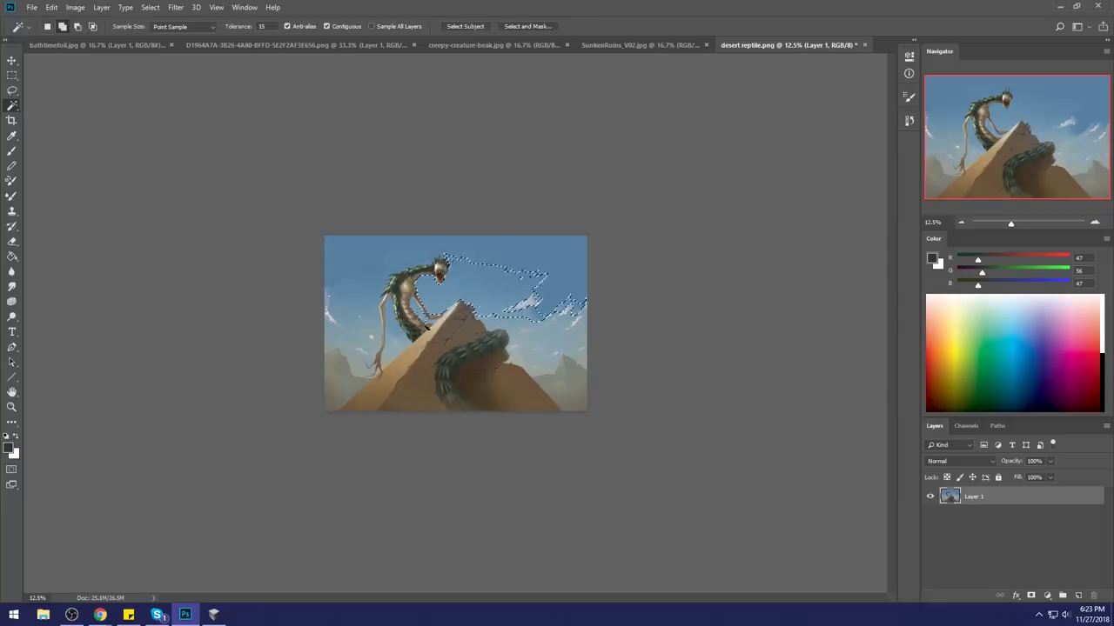
left_click(389, 260, "shift")
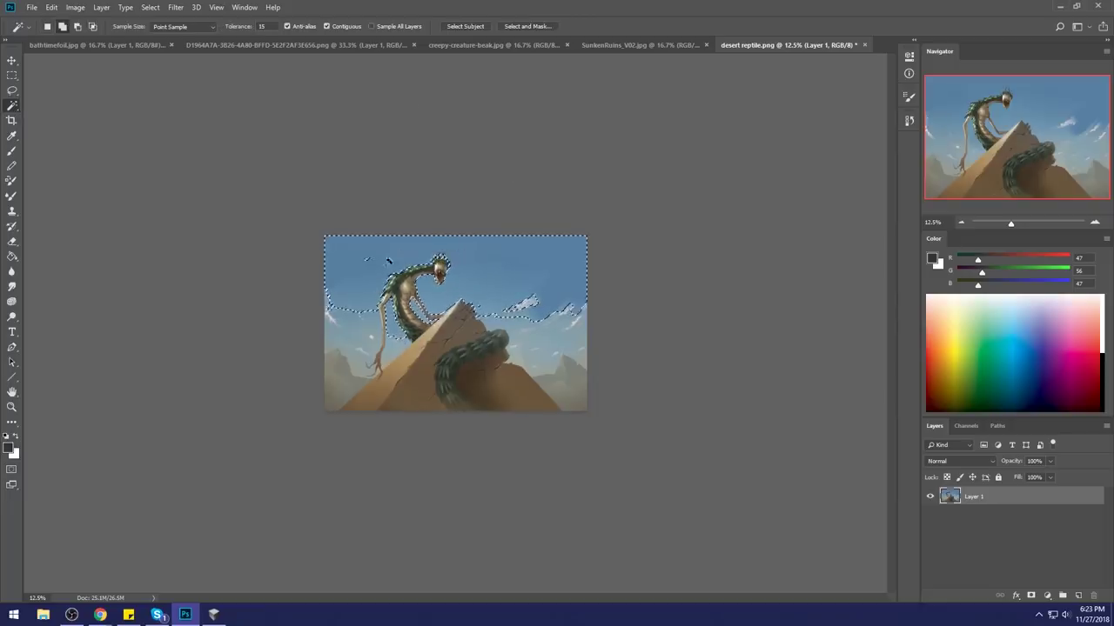
left_click(404, 346, "shift")
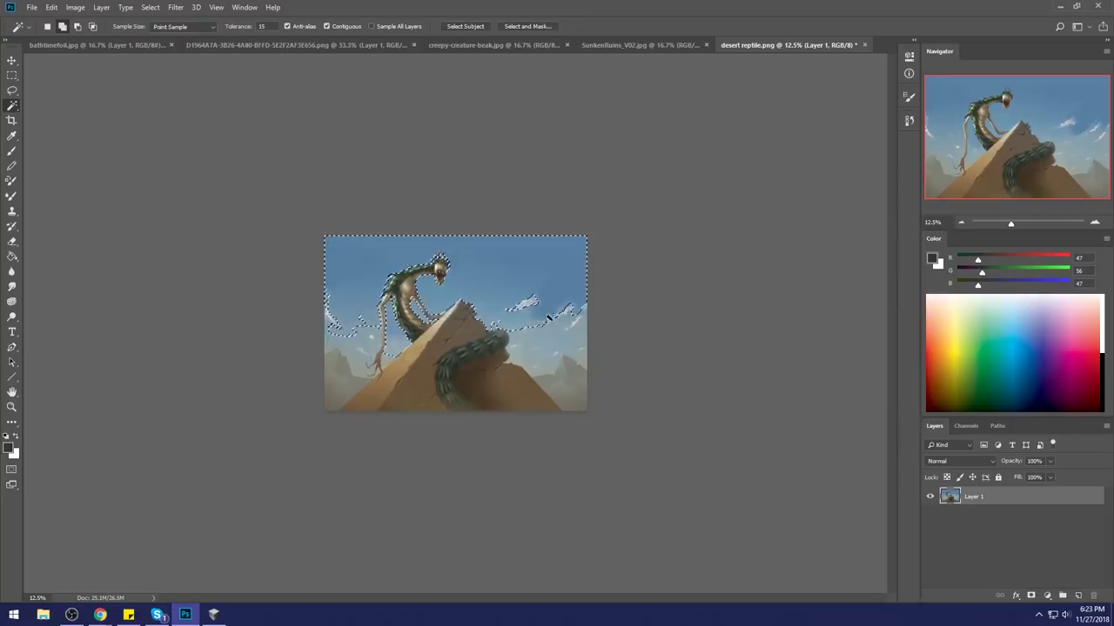
left_click(565, 338, "shift")
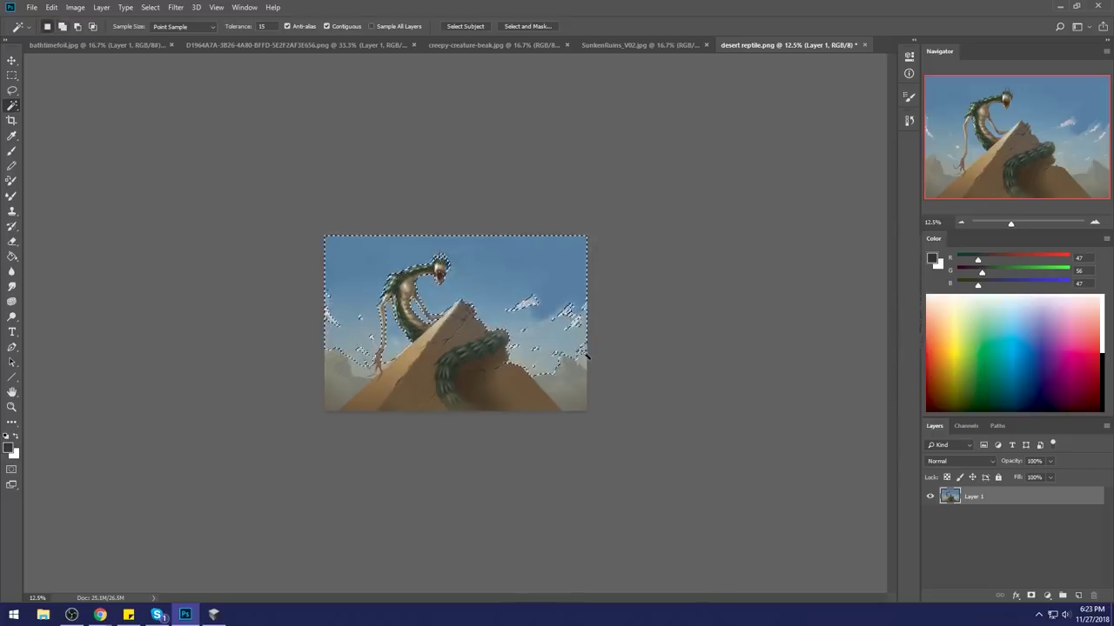
Step: Brighten the selected sky with Hue/Saturation, using saturation +14 and lightness +22, and clear the selection
key("ctrl+d")
key("ctrl+u")
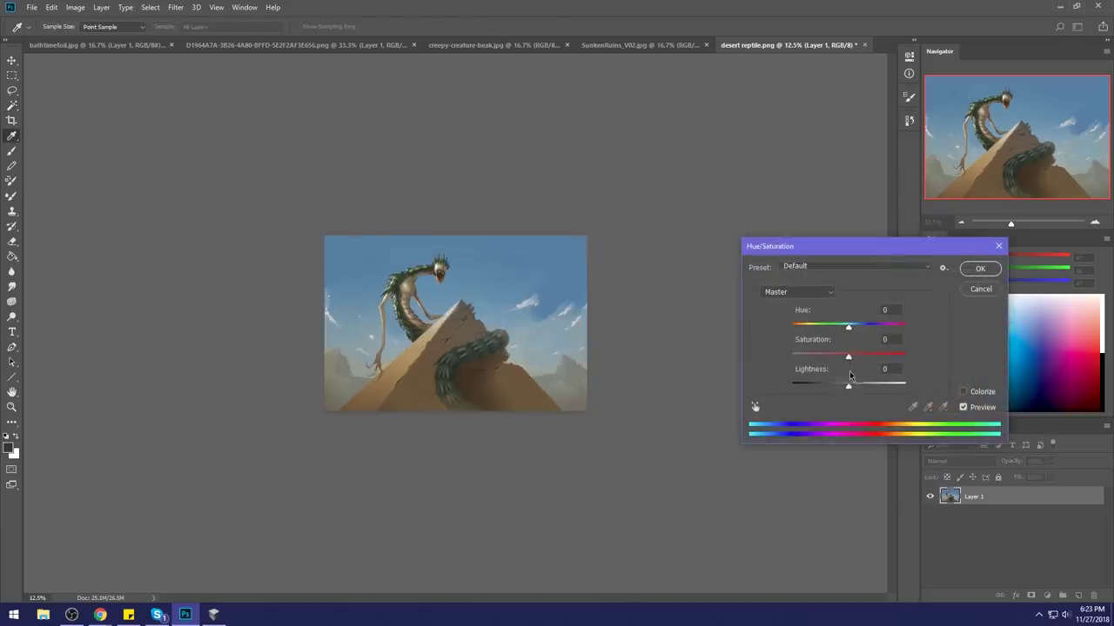
left_click_drag(850, 392, 856, 391)
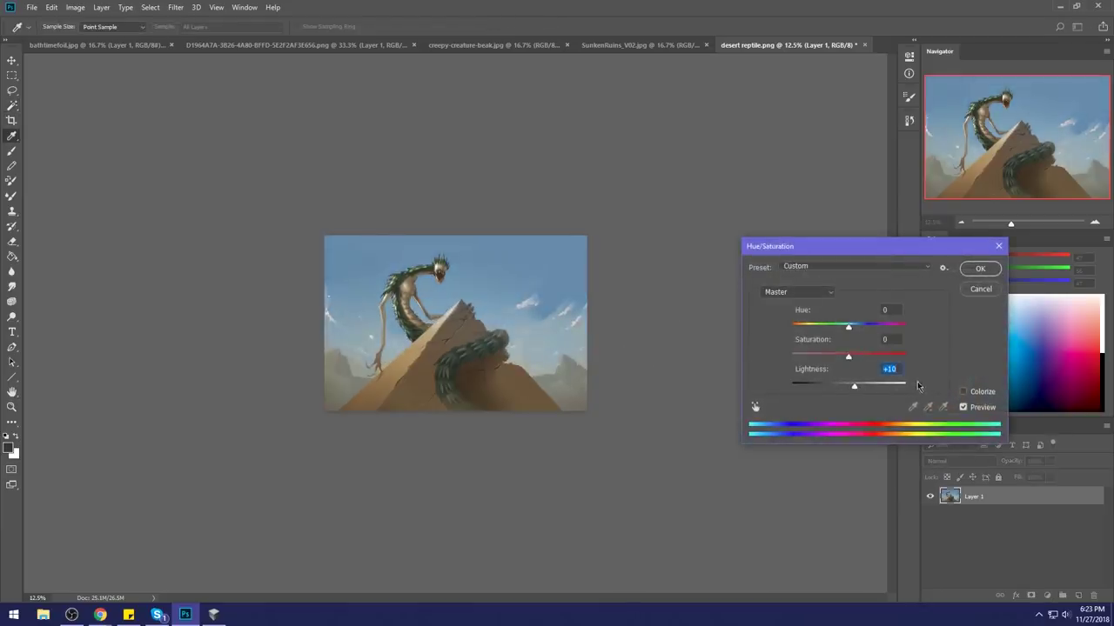
left_click_drag(849, 357, 853, 356)
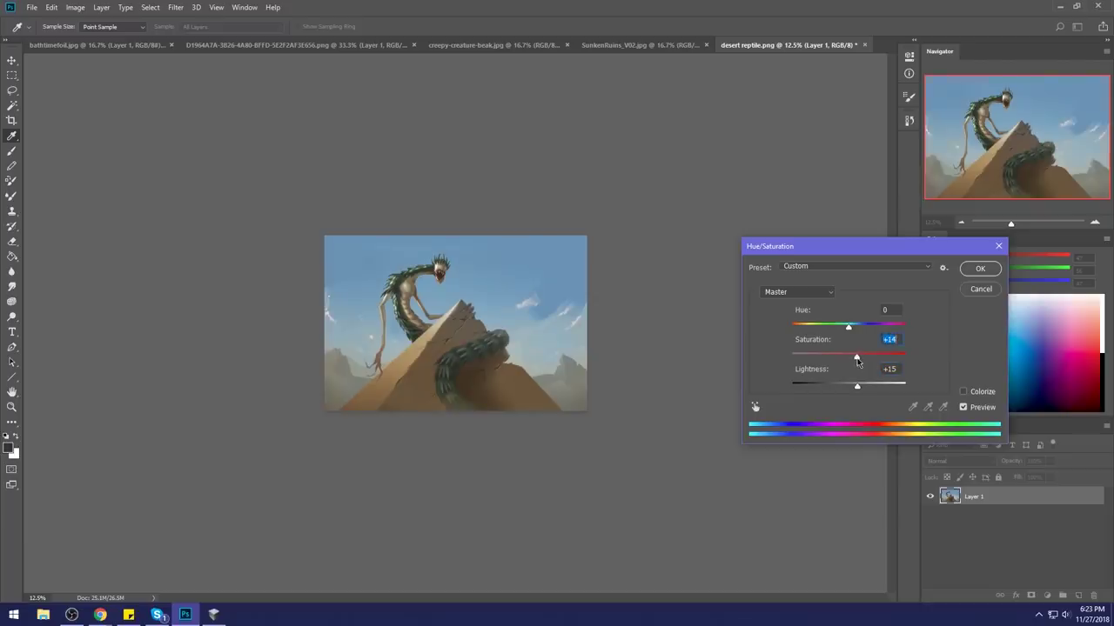
left_click_drag(858, 387, 861, 387)
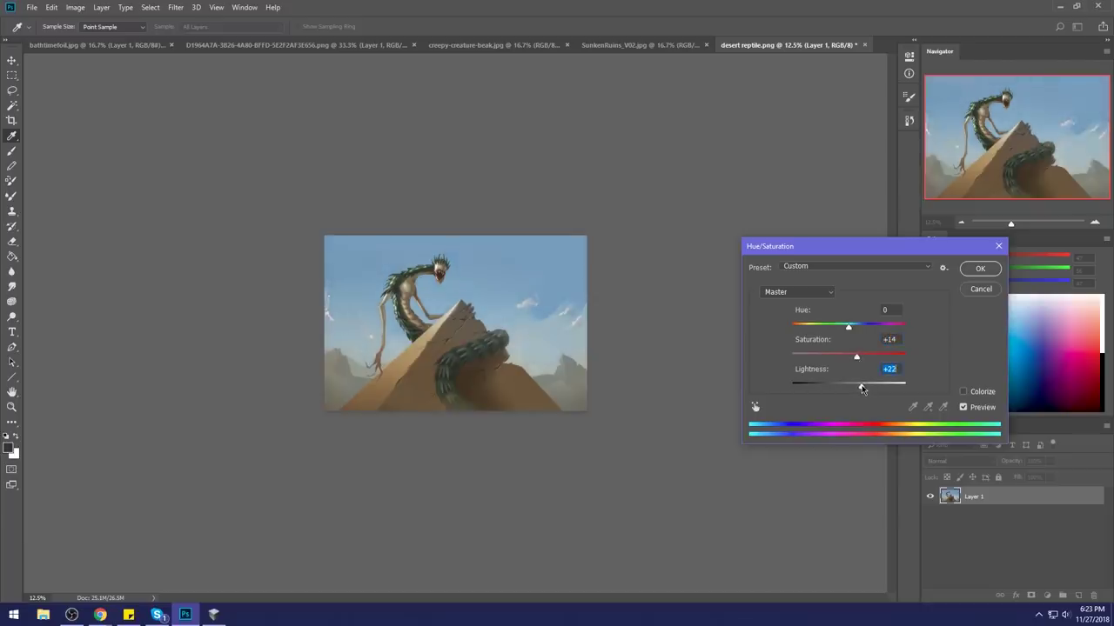
left_click(978, 270)
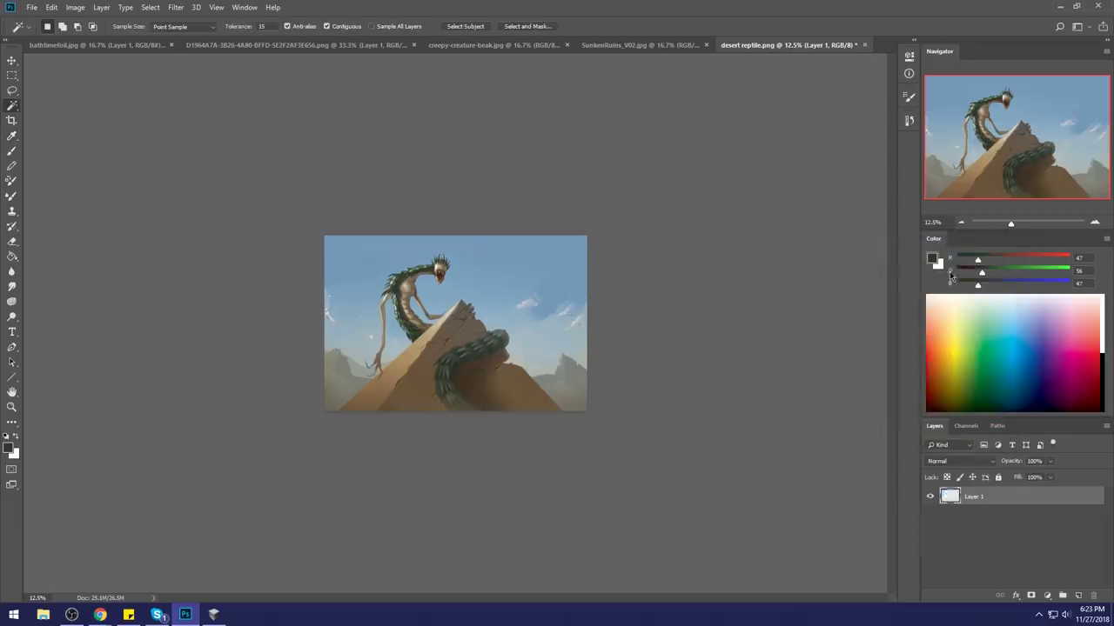
key("m")
right_click(447, 267)
left_click(470, 287)
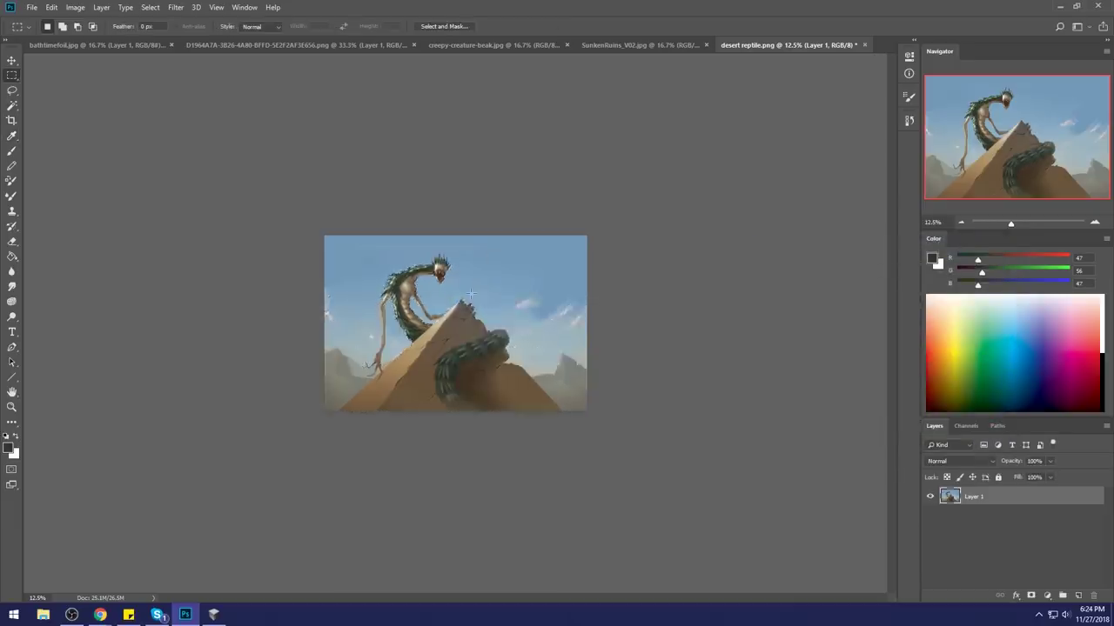
Step: Return to the soft brush and enlarge it to 2500 px
key("b")
left_click(411, 309, "alt")
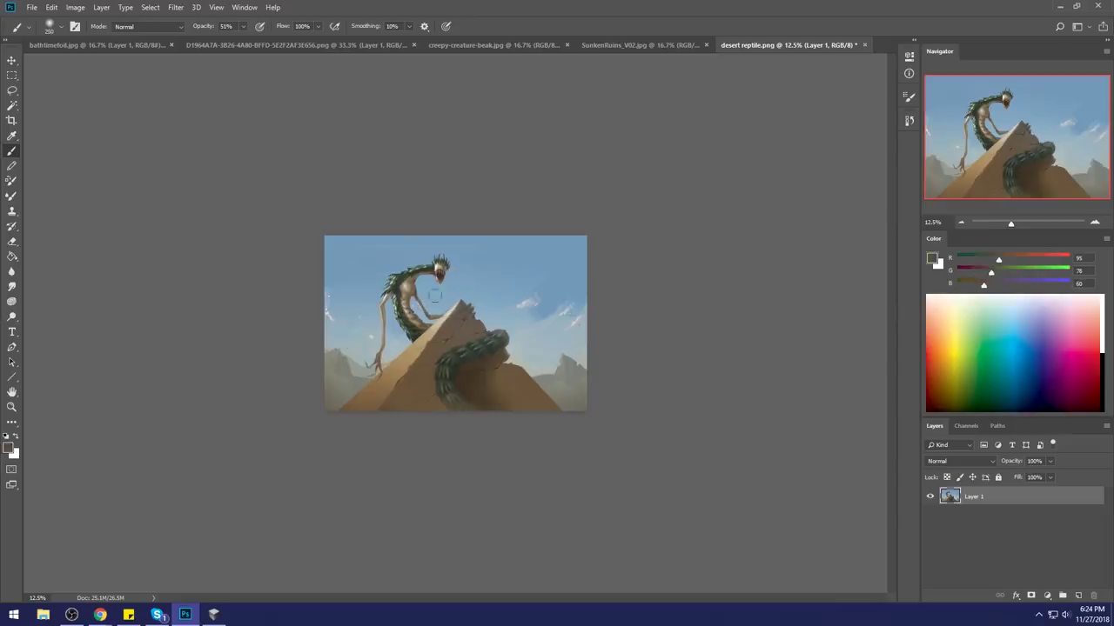
key("bracketright")
key("bracketright")
key("bracketright")
key("bracketright")
key("bracketright")
key("bracketright")
key("bracketright")
key("bracketright")
key("bracketright")
key("bracketright")
key("bracketright")
key("bracketright")
Step: Set the brush colour to the muted sky blue #5a83a3 and its blending mode to Darken
left_click(409, 320, "alt")
left_click(934, 261)
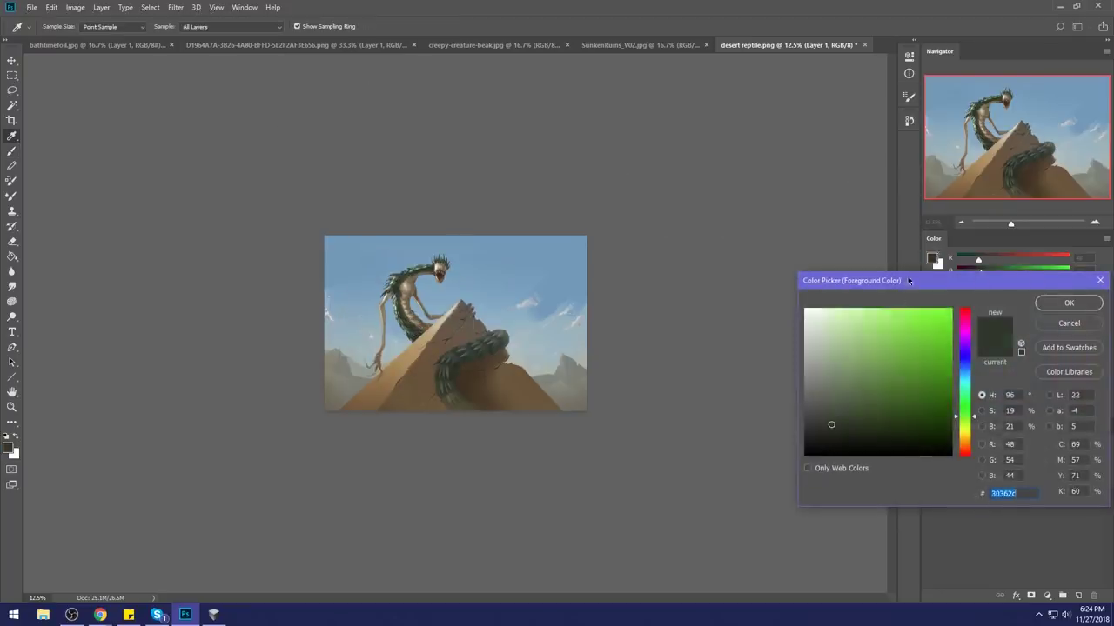
left_click(533, 258)
left_click_drag(871, 349, 870, 361)
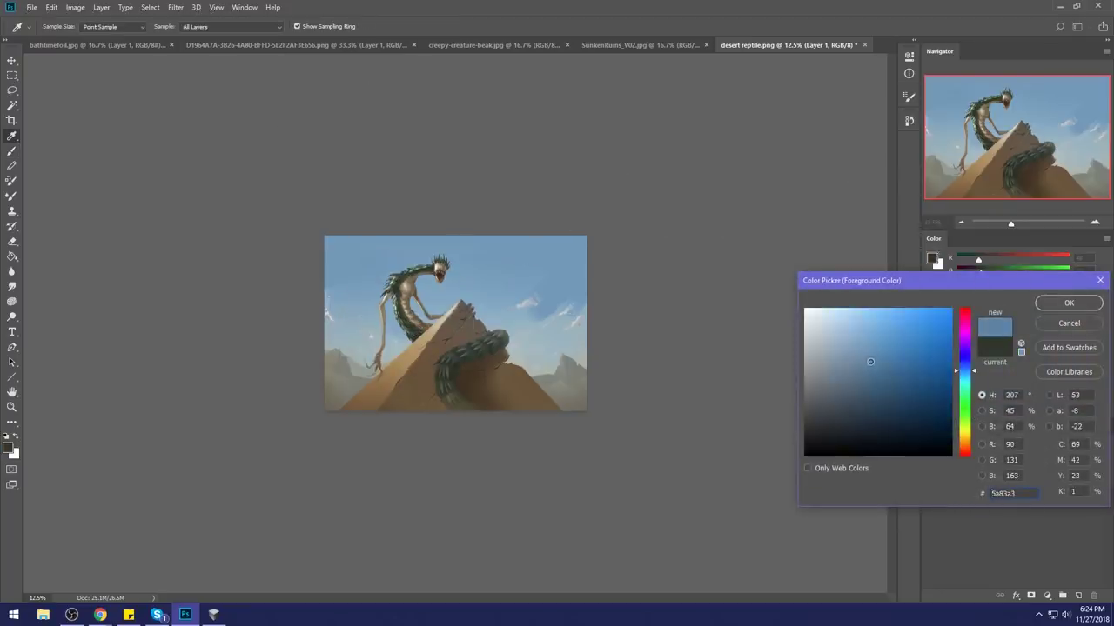
left_click(1069, 303)
key("b")
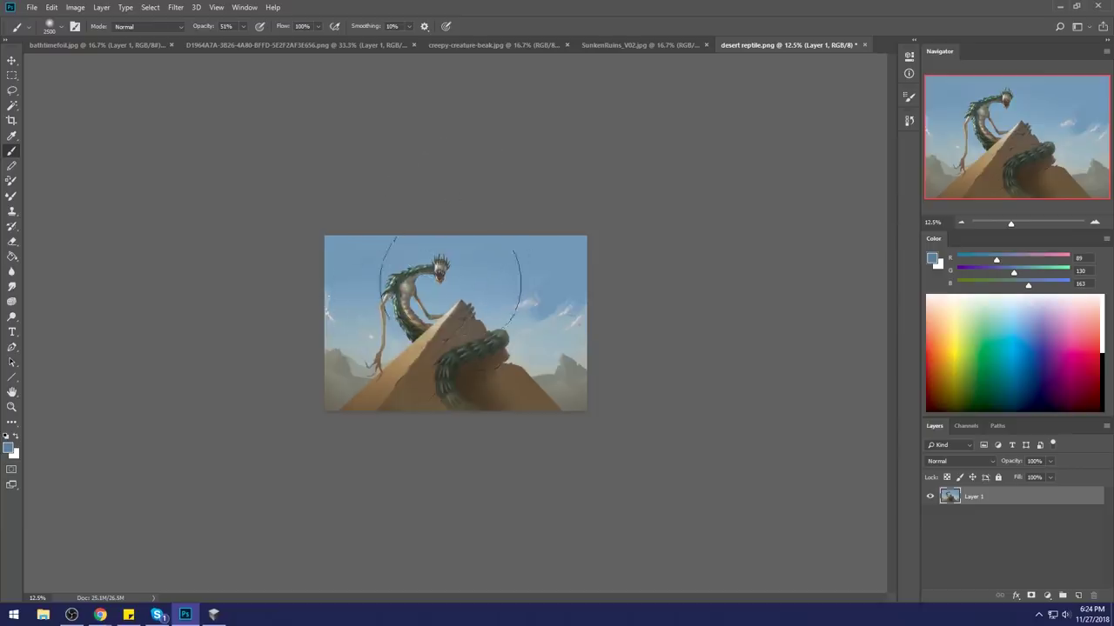
left_click(148, 27)
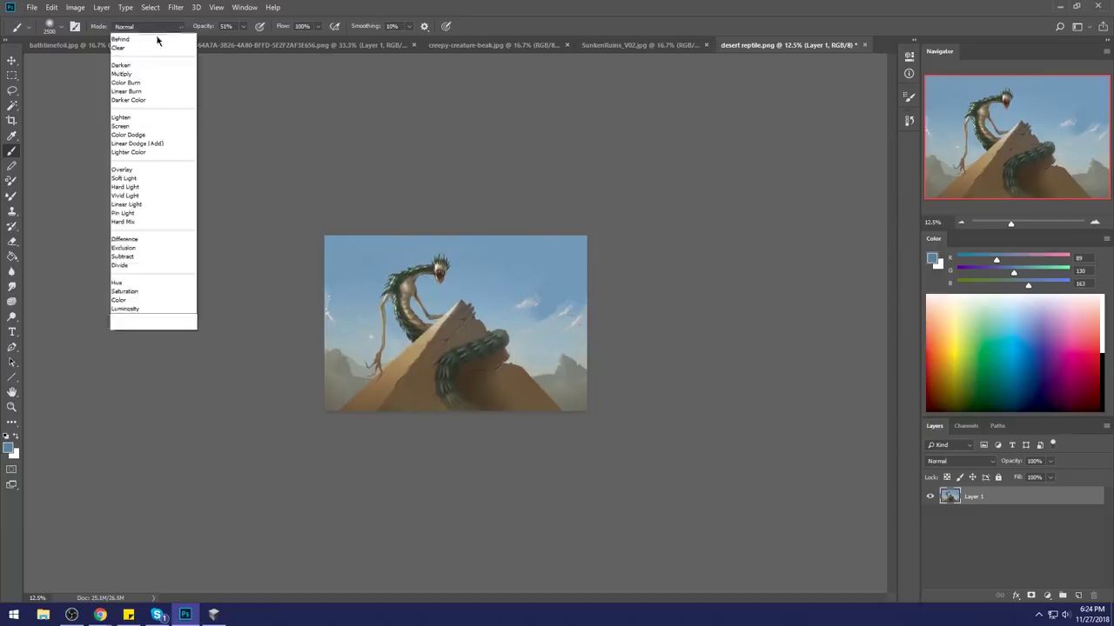
left_click(135, 82)
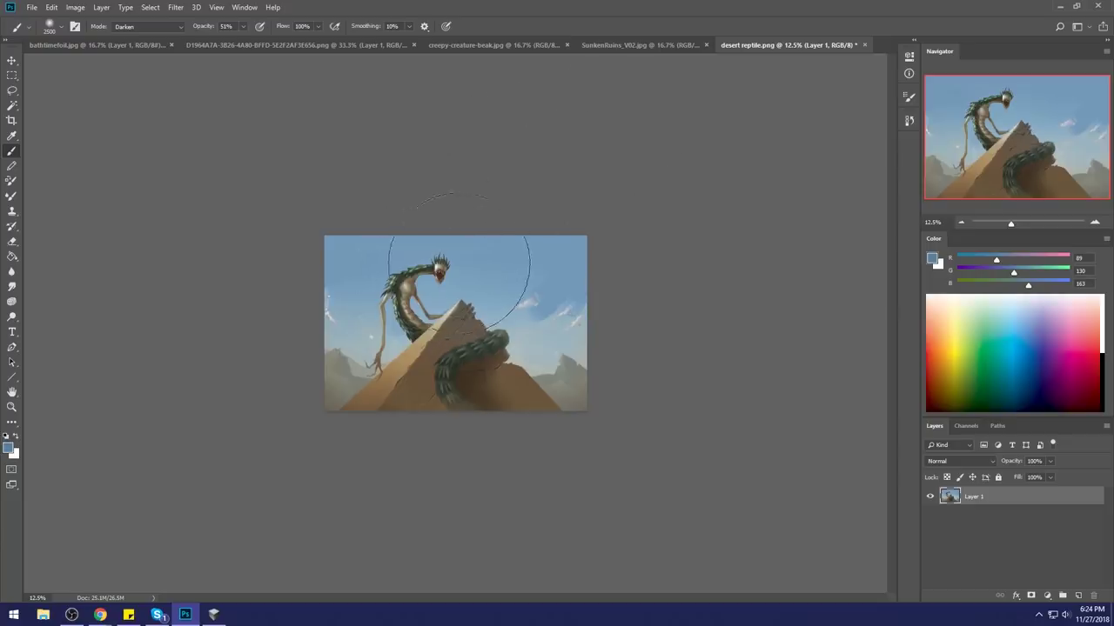
Step: Sample the sky blue RGB 122, 164, 191, restore Normal blending at 28% opacity and shrink the brush to 900 px
left_click(430, 287, "alt")
left_click(166, 26)
left_click(163, 38)
left_click_drag(243, 27, 231, 39)
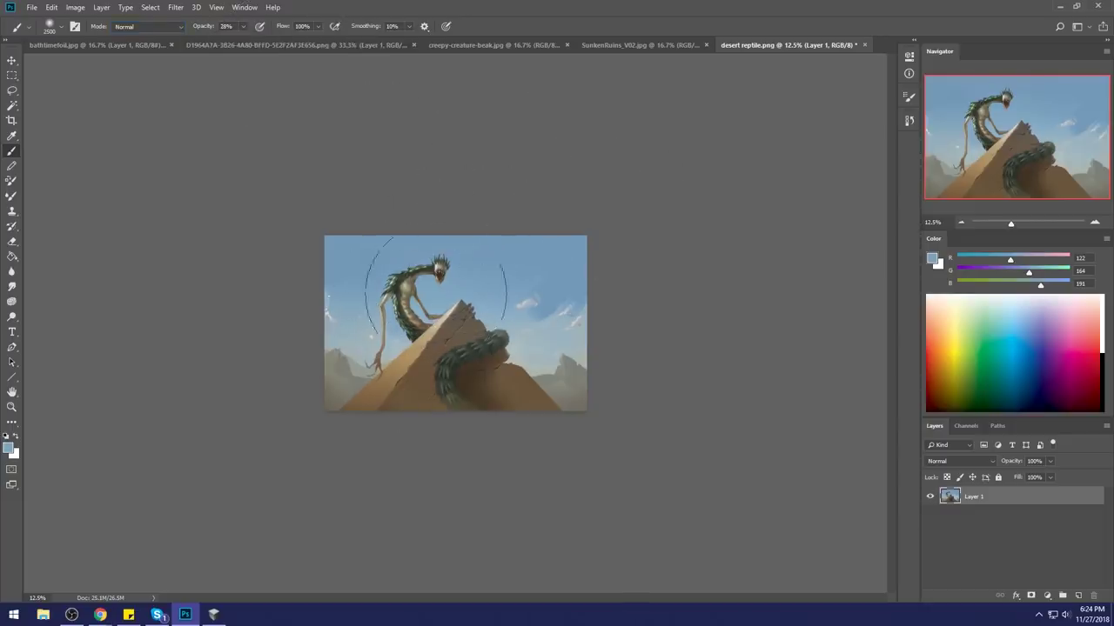
key("bracketleft")
key("bracketleft")
key("bracketleft")
key("bracketleft")
Step: Invert the current selection and return to the soft brush
key("m")
right_click(519, 276)
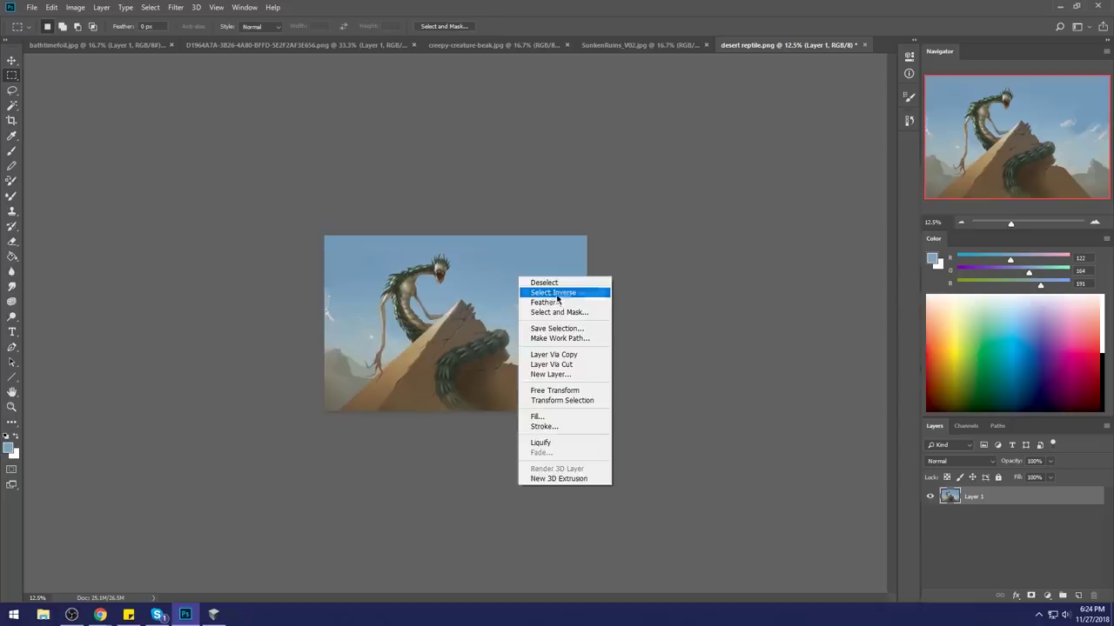
left_click(559, 296)
key("ctrl+d")
key("b")
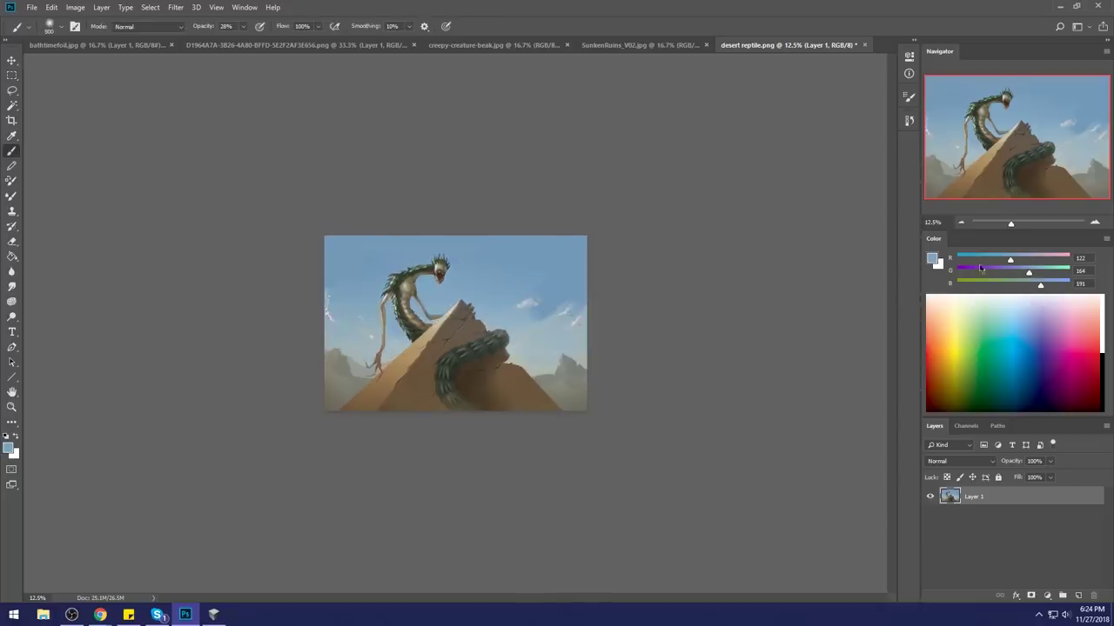
Step: Brush a soft white glow over the sky behind the creature with a 4800 px brush at 13% opacity
left_click(931, 259)
left_click_drag(857, 345, 802, 307)
left_click(1079, 304)
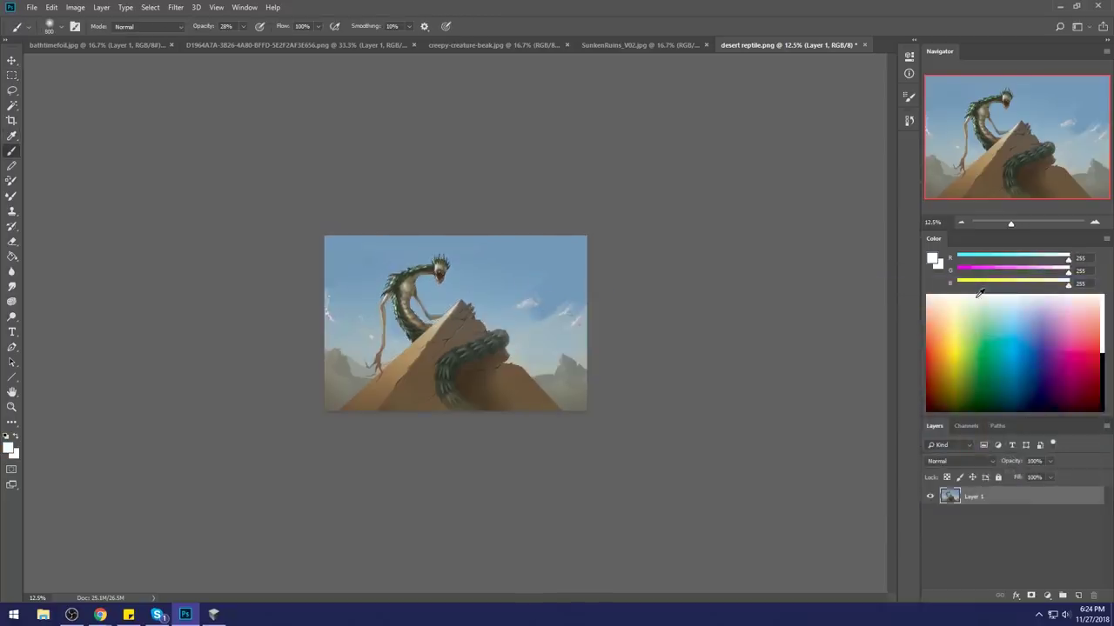
key("bracketright")
key("bracketright")
key("bracketright")
key("bracketright")
key("bracketright")
key("bracketright")
key("bracketright")
key("bracketright")
key("bracketright")
key("bracketright")
key("bracketright")
key("bracketright")
left_click(243, 26)
left_click_drag(241, 40, 232, 40)
left_click(280, 273)
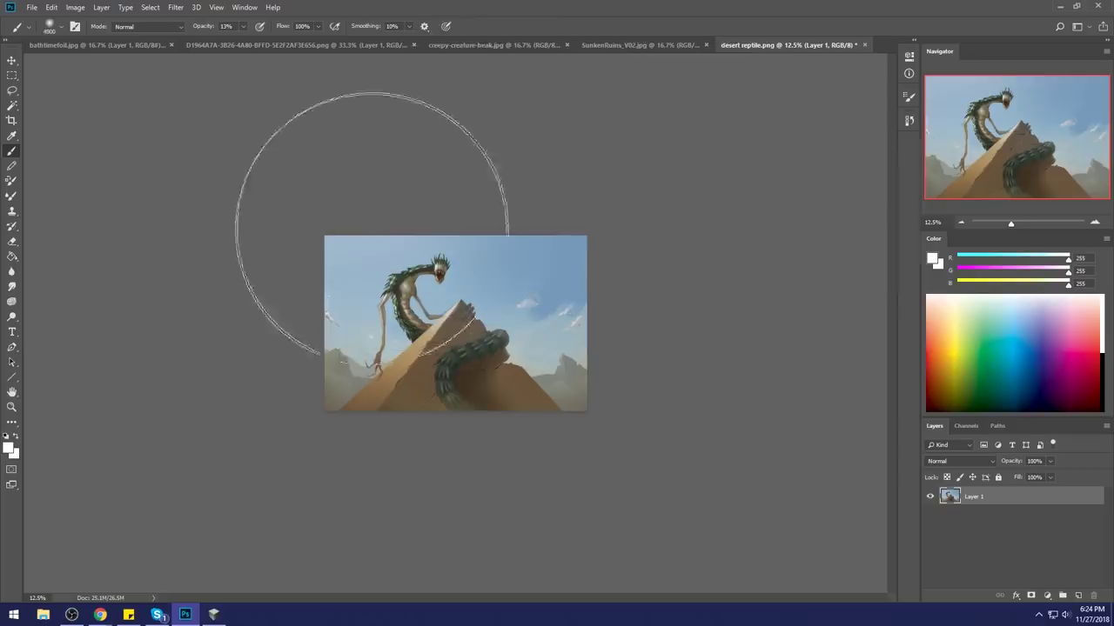
Step: Build up the white glow near the sky's left edge with a 3400 px brush, and reduce the brush to 2600 px
key("bracketleft")
key("bracketleft")
key("bracketleft")
key("bracketleft")
key("bracketleft")
key("bracketleft")
left_click(343, 277)
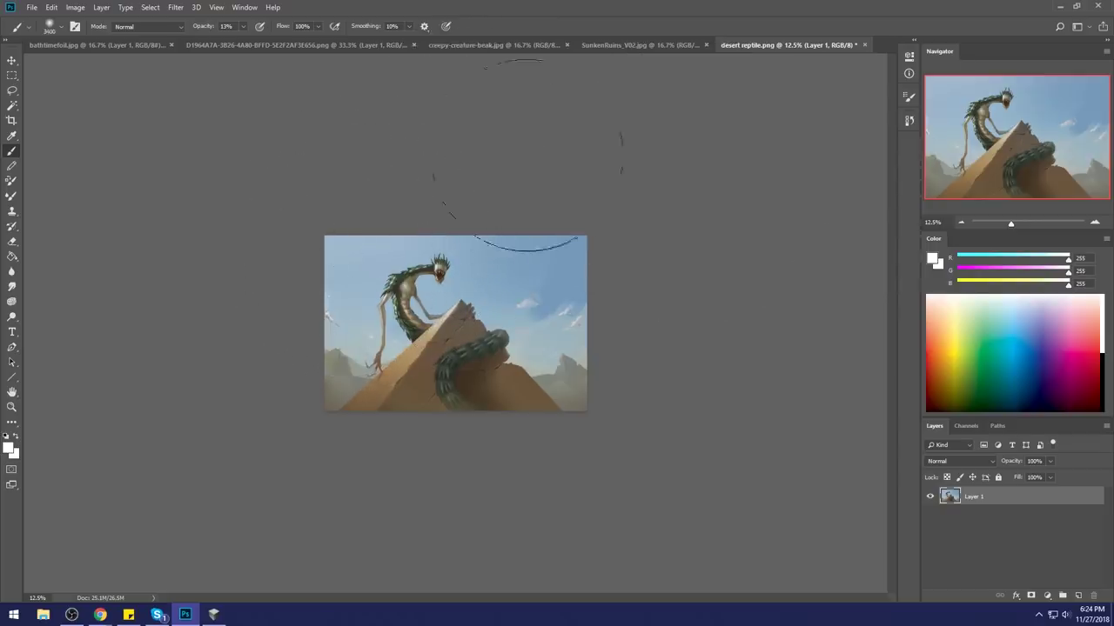
key("bracketleft")
key("bracketleft")
key("bracketleft")
key("bracketleft")
key("bracketleft")
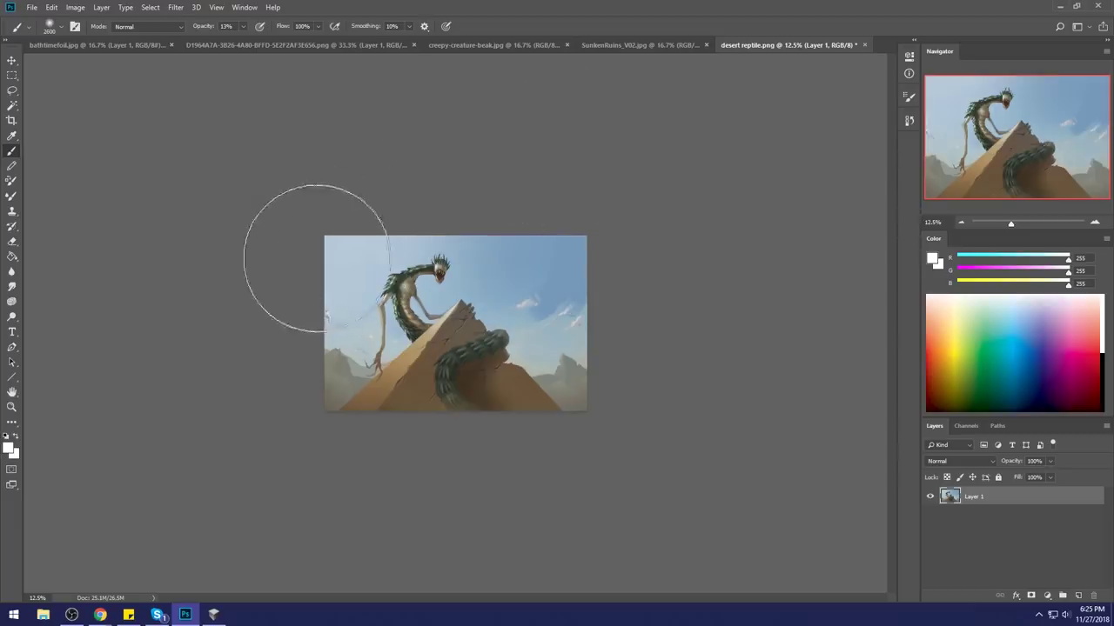
Step: Sample the sky blue RGB 115, 154, 187 beside the small cloud, set the brush to 50% opacity and clear the selection
left_click(525, 308, "alt")
key("5")
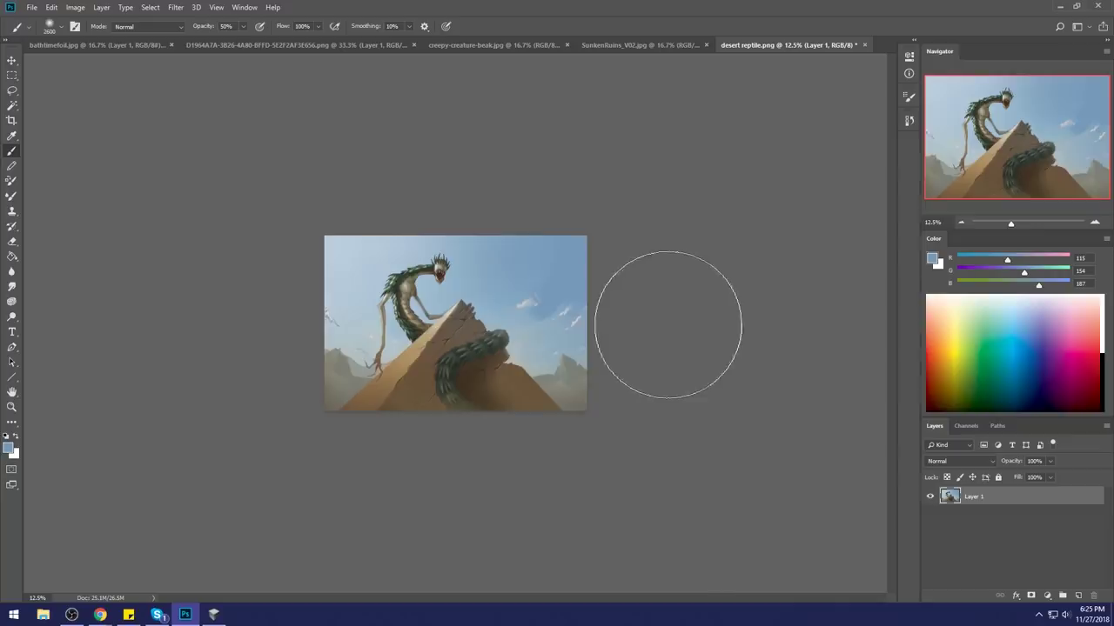
key("m")
right_click(496, 342)
left_click(454, 328)
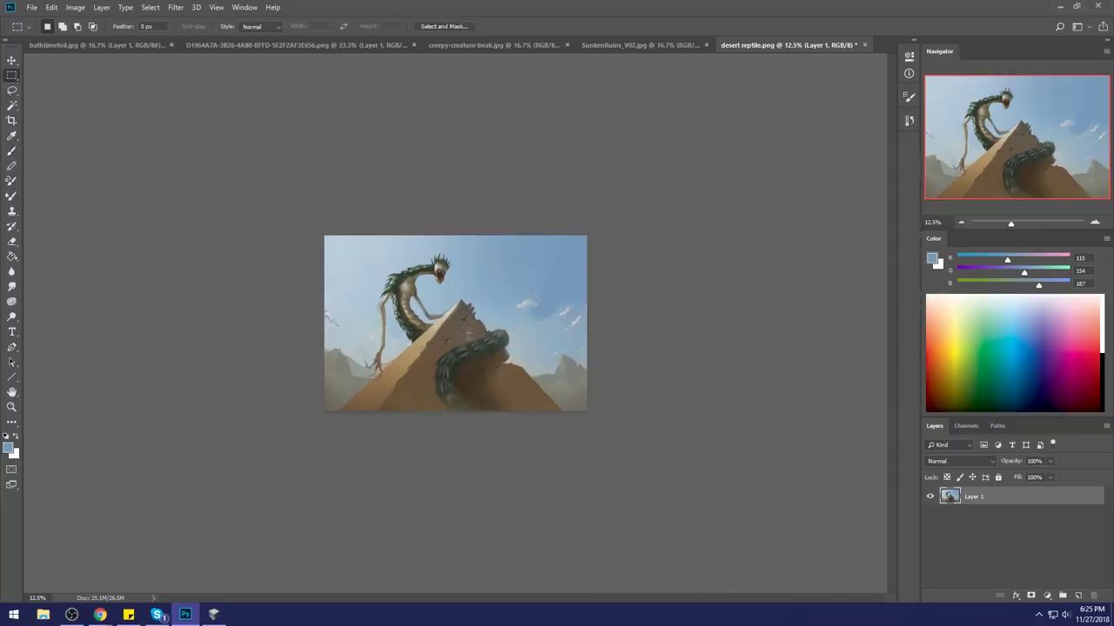
Step: Outline the pyramid's sunlit left face with the Polygonal Lasso, from the tip down to the base, and return to the brush
left_click(11, 90)
left_click(52, 102)
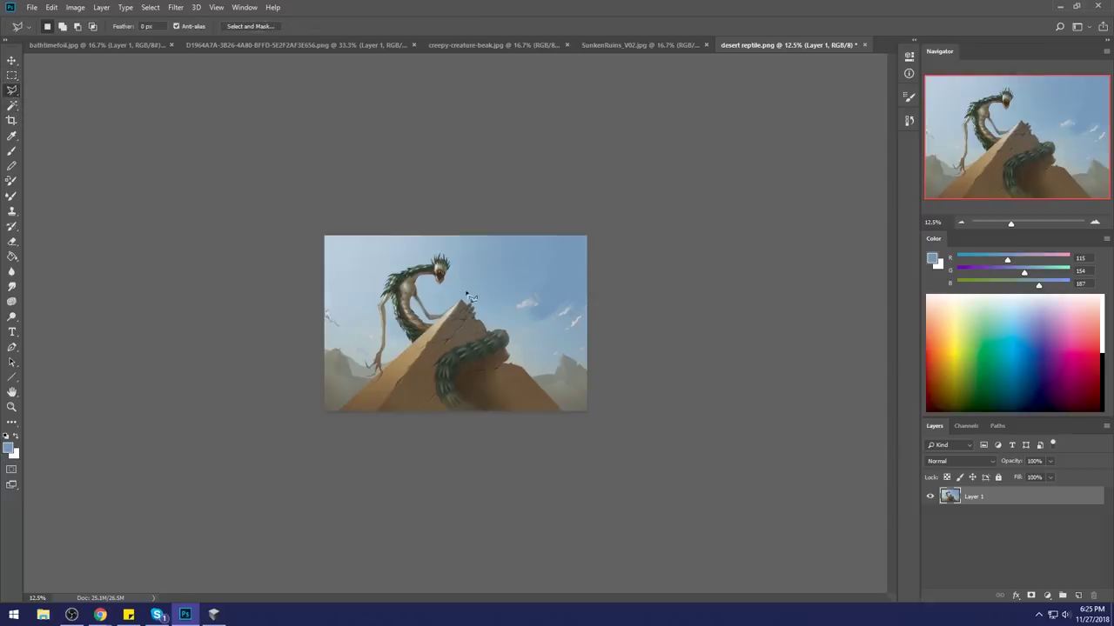
left_click(461, 302)
left_click(372, 417)
left_click(335, 415)
left_click(462, 301)
key("ctrl+d")
key("b")
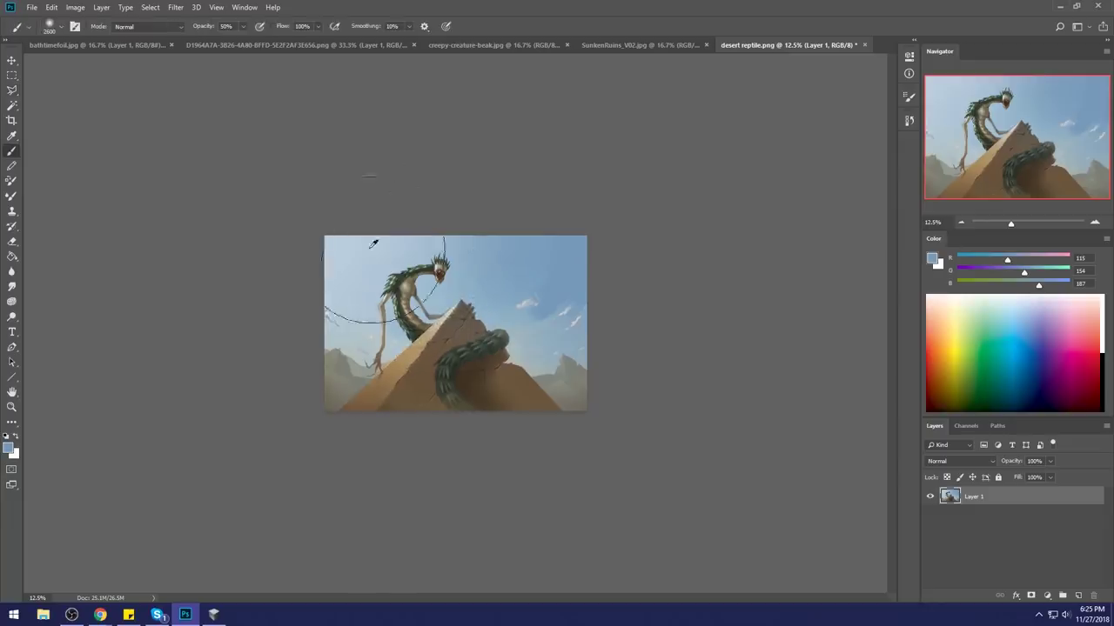
Step: Sample the pyramid's sand colour and lighten it to the pale cream #e9e5d4 as the brush colour
left_click(930, 258)
left_click(417, 352)
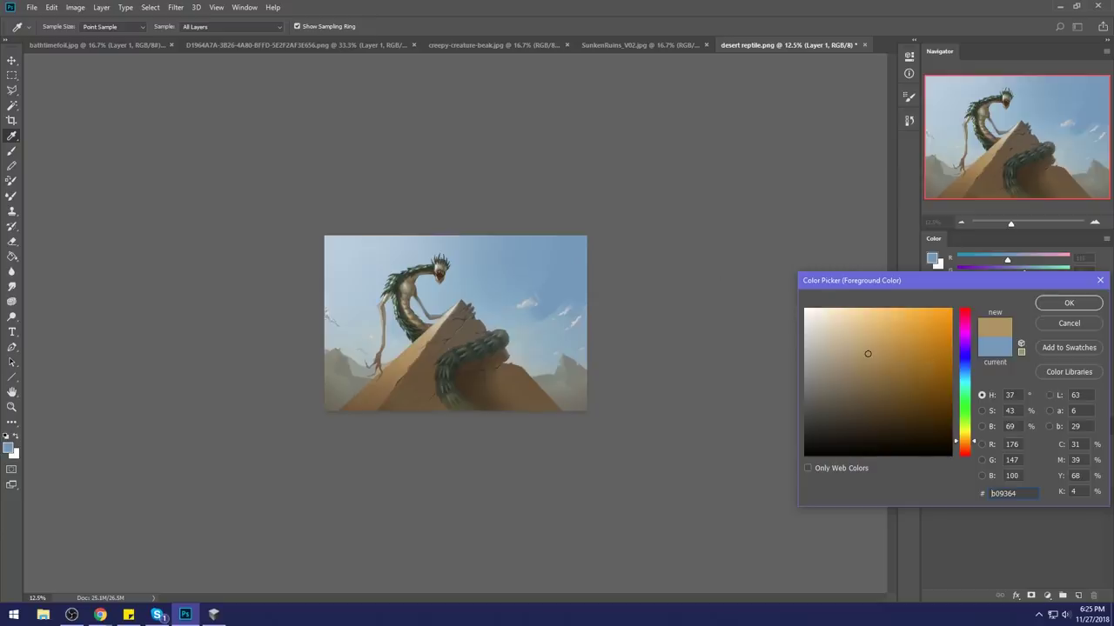
left_click_drag(868, 353, 831, 329)
left_click_drag(966, 448, 967, 436)
left_click_drag(834, 329, 817, 321)
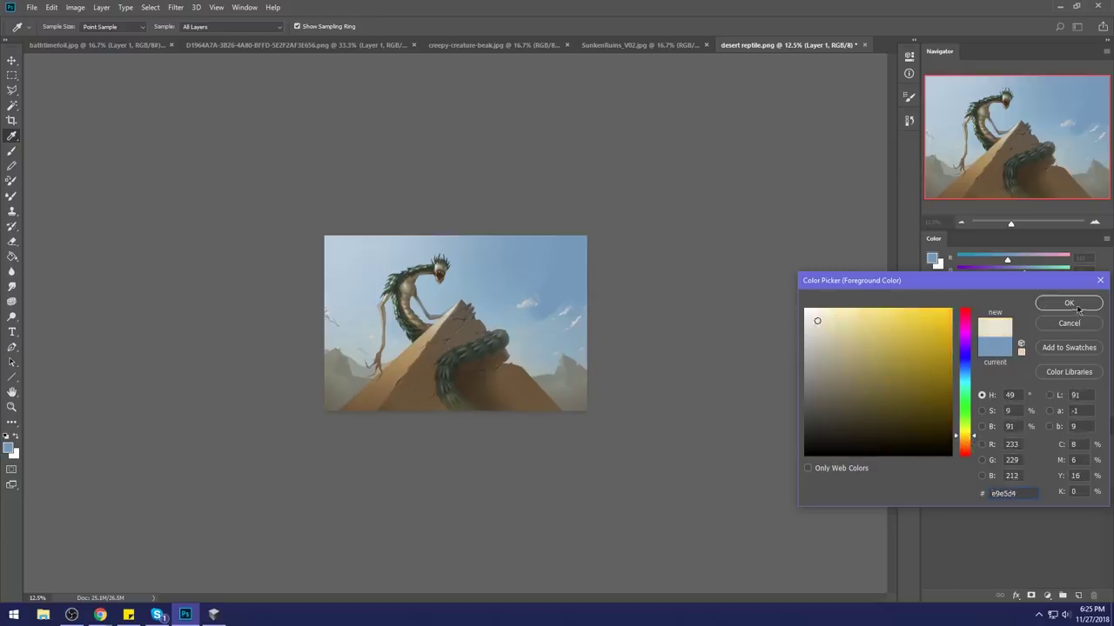
left_click(1068, 302)
key("b")
Step: Try a 50% cream stroke across the pyramid's face, undo it and lighten the face with a stroke at 12% opacity
mouse_move(315, 432)
left_mouse_down()
mouse_move(367, 371)
mouse_move(522, 270)
left_mouse_up()
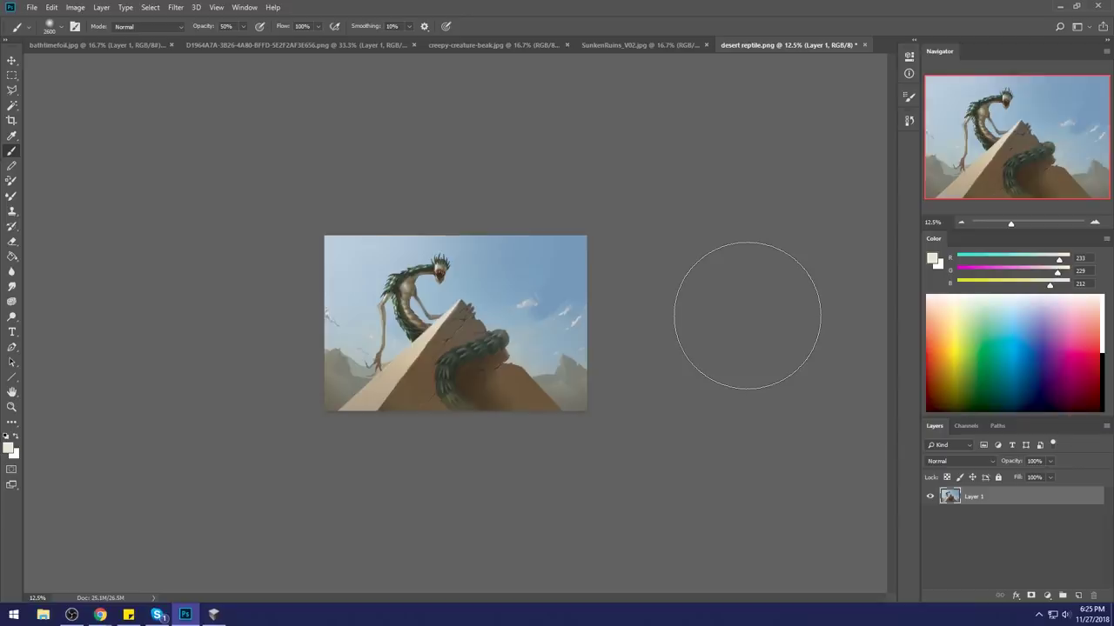
key("ctrl+z")
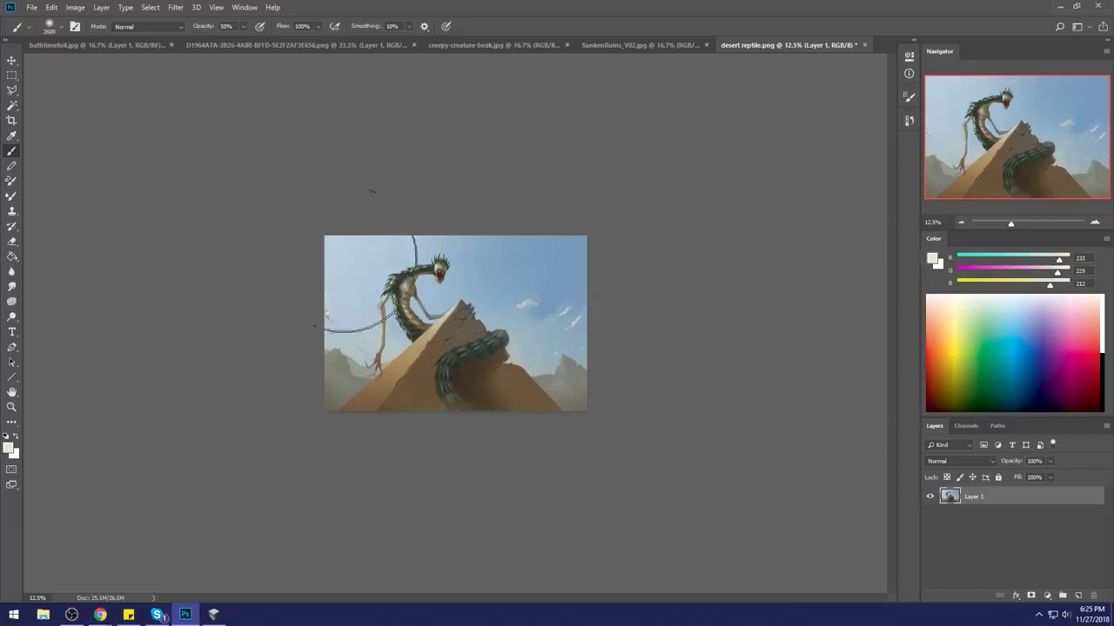
left_click(243, 26)
left_click(222, 40)
left_click(433, 382)
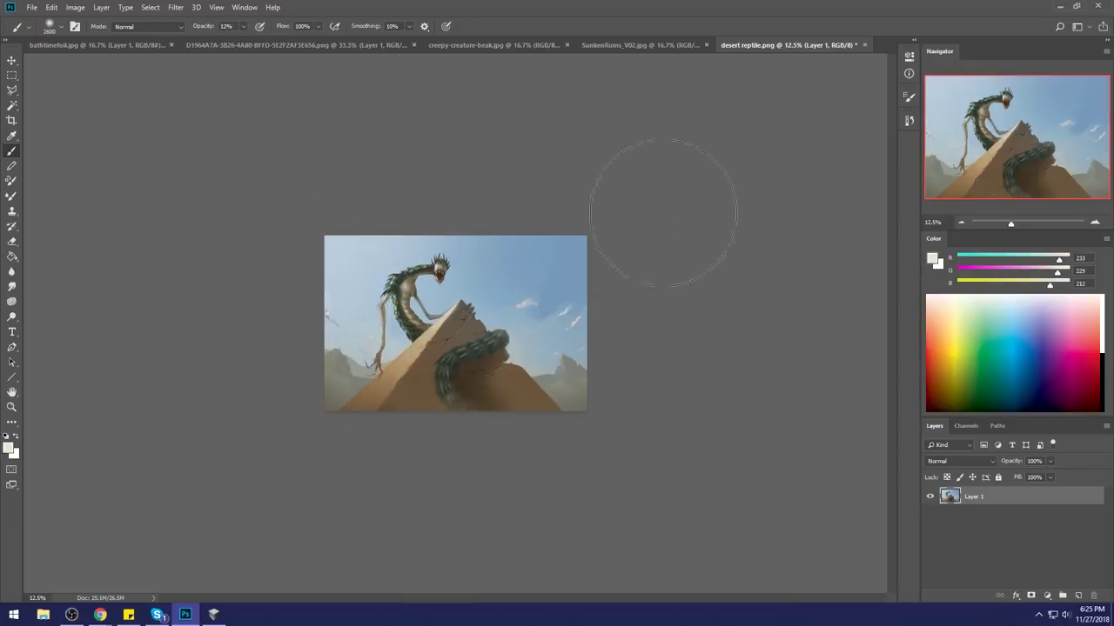
Step: Select the patches beneath the creature's hand along the pyramid's upper edge with the freehand Lasso
key("l")
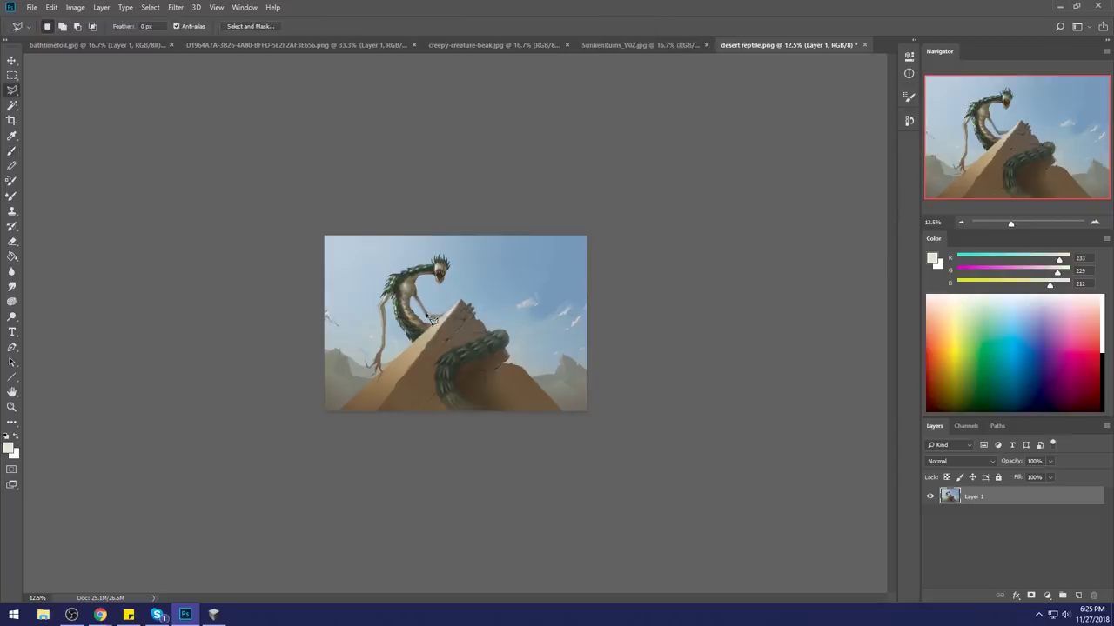
right_click(13, 90)
left_click(61, 89)
mouse_move(456, 315)
left_mouse_down()
mouse_move(421, 337)
mouse_move(450, 313)
left_mouse_up()
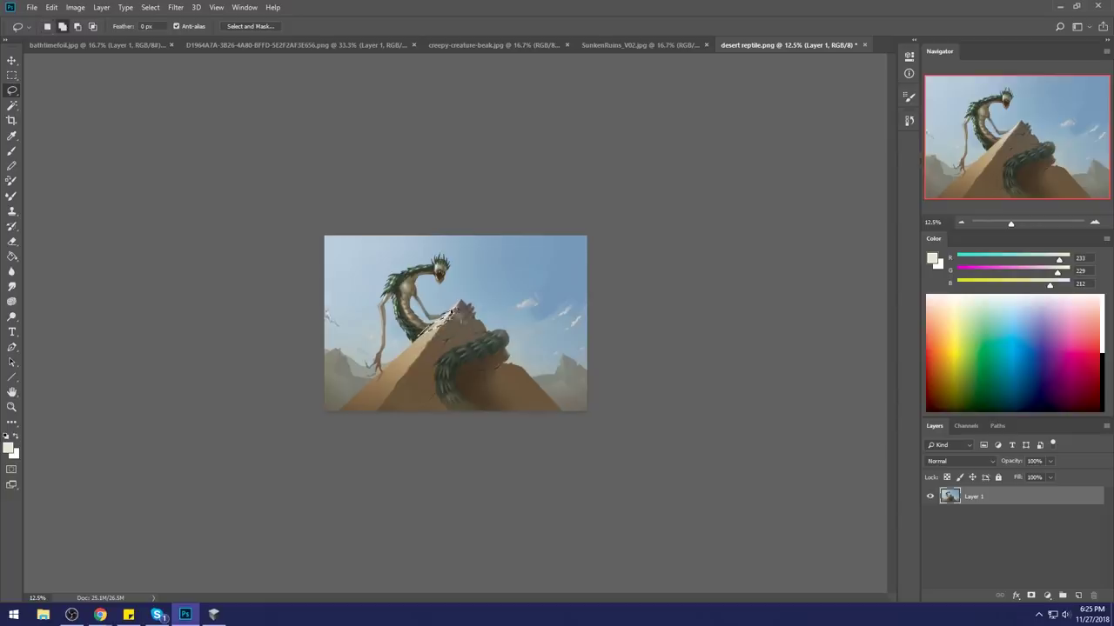
left_click_drag(452, 314, 435, 328)
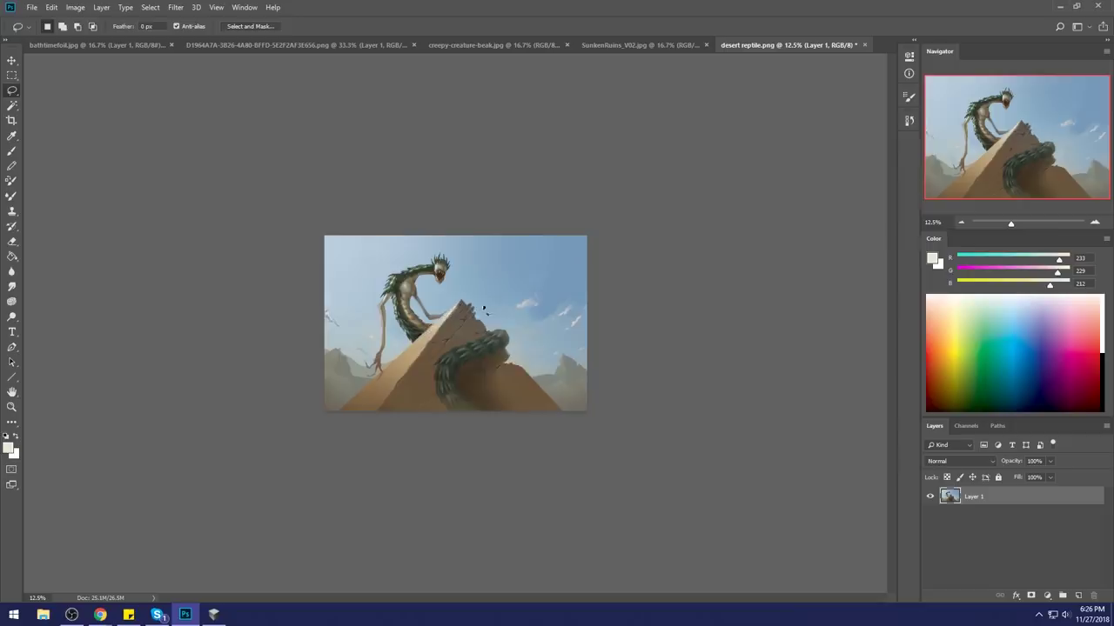
Step: Shade the selected patches near the pyramid's tip with sampled brown, RGB 102, 87, 72, at 31% opacity
key("b")
left_click(445, 324, "alt")
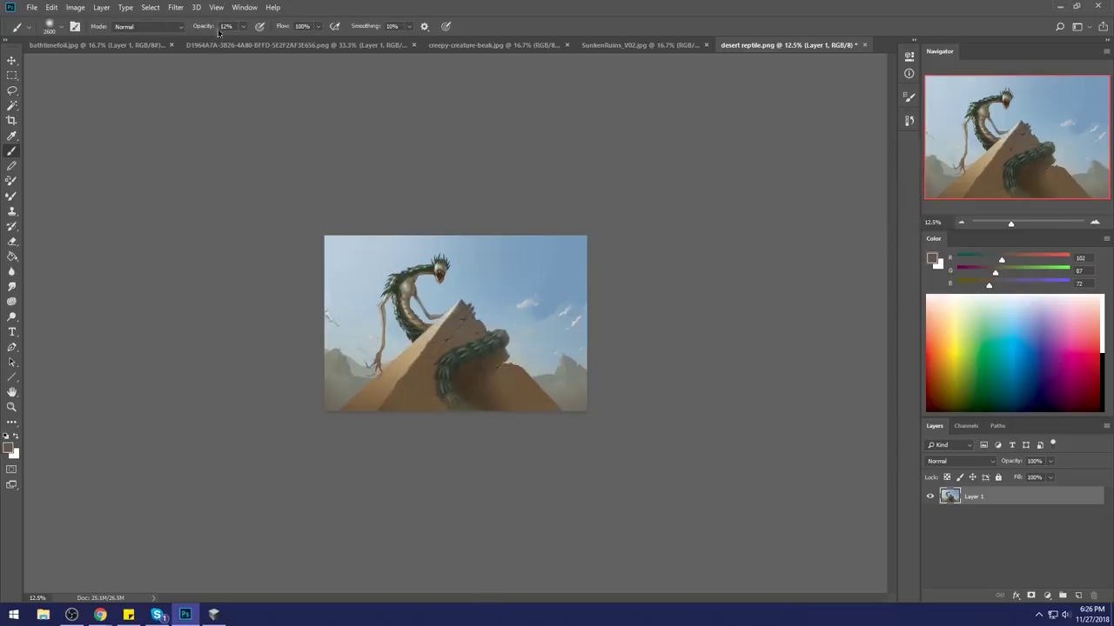
left_click_drag(242, 27, 254, 40)
left_click(448, 306)
left_click(12, 74)
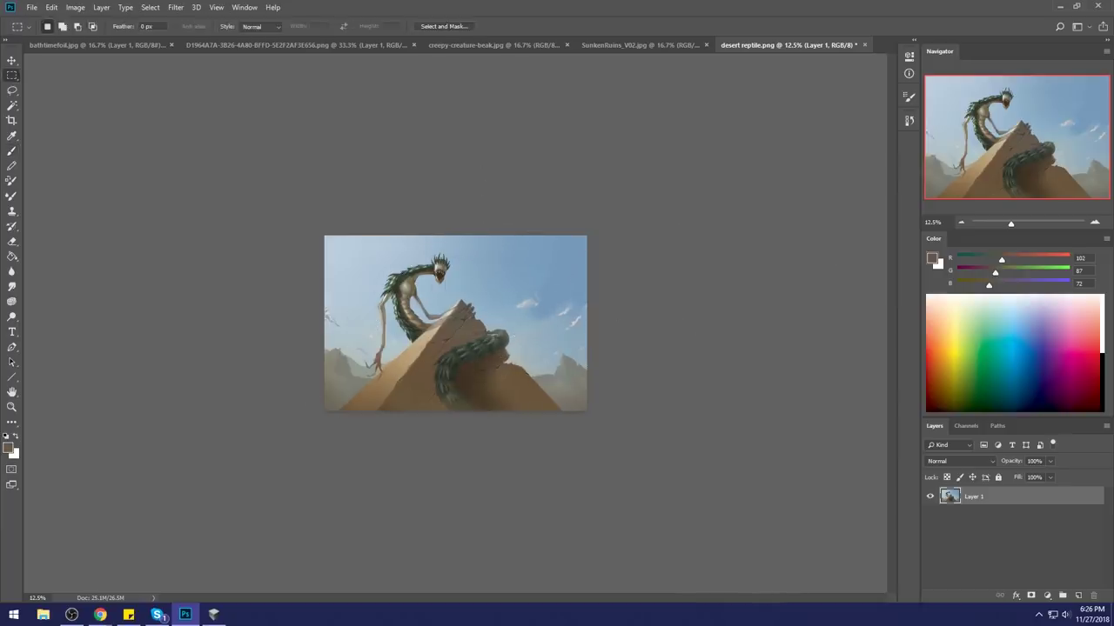
Step: Select the upper part of the tail coiled around the pyramid with the Lasso and return to the brush
key("l")
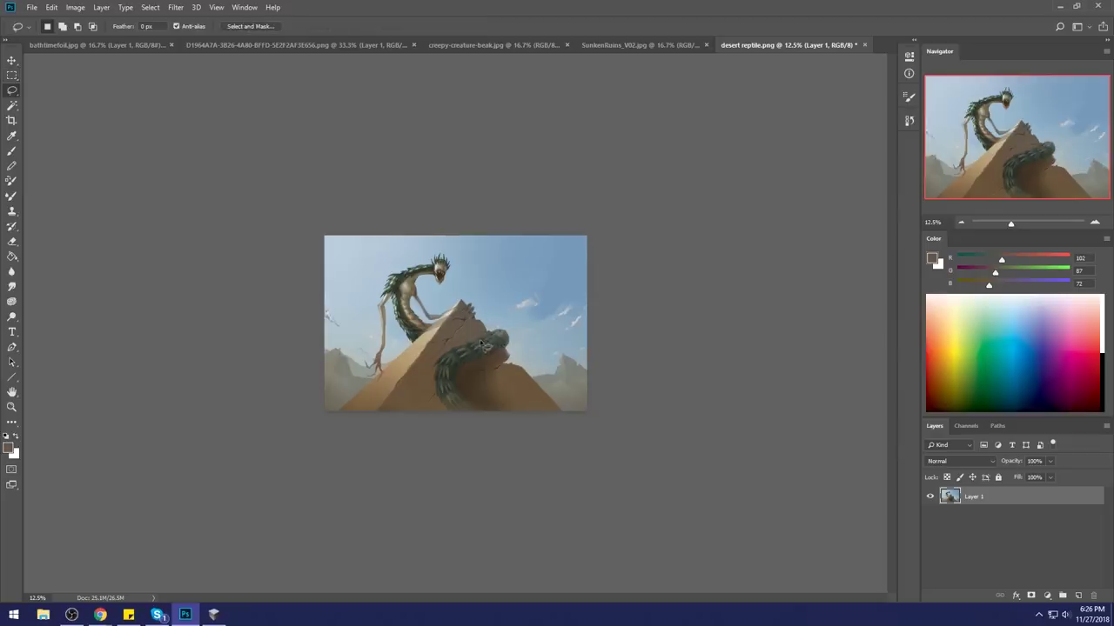
key("shift")
mouse_move(470, 354)
left_mouse_down()
mouse_move(458, 365)
mouse_move(505, 340)
mouse_move(459, 371)
mouse_move(478, 344)
mouse_move(470, 313)
left_mouse_up()
key("ctrl+d")
key("b")
Step: Brush lighter tones over the selected tail coil, ending with sampled grey-green RGB 98, 121, 99 at 89% opacity
left_click(425, 322, "alt")
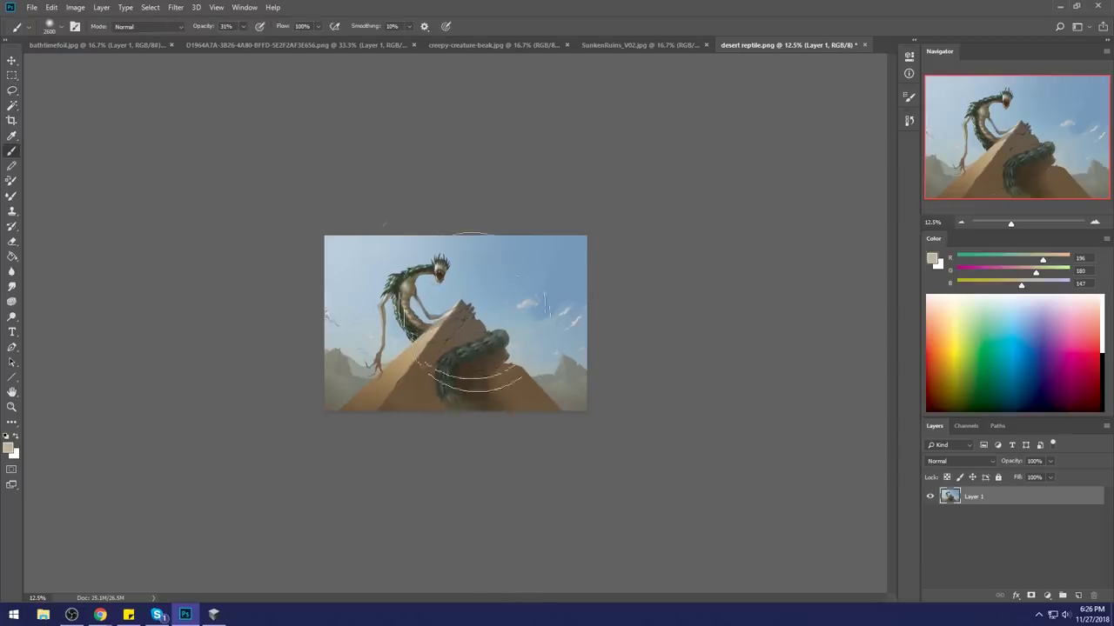
left_click(242, 26)
left_click_drag(243, 40, 281, 42)
left_click(391, 266, "alt")
mouse_move(487, 360)
left_mouse_down()
mouse_move(461, 365)
mouse_move(503, 329)
mouse_move(456, 356)
left_mouse_up()
Step: Brighten the highlights on the selected tail coil with the Dodge tool and clear the selection
left_click(11, 317)
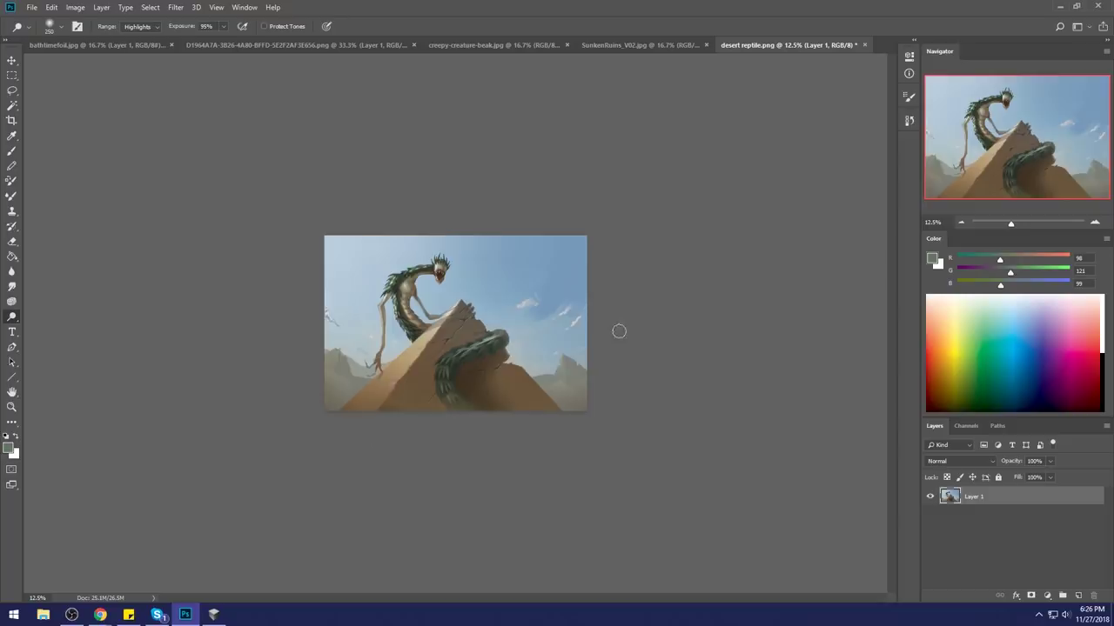
key("m")
right_click(470, 303)
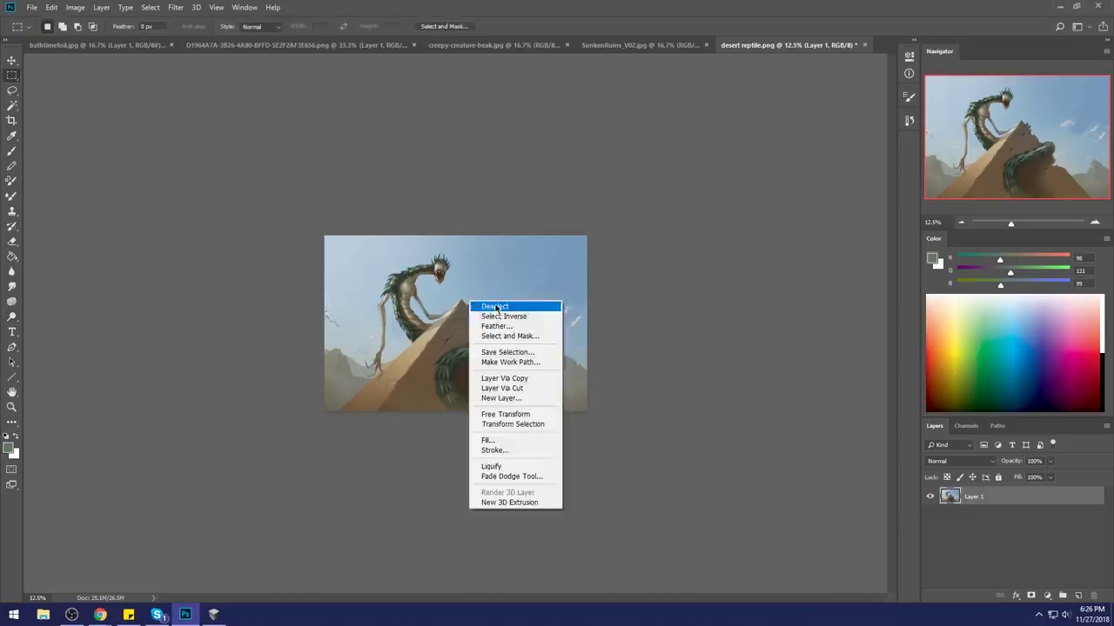
left_click(491, 309)
Step: Set the brush colour to white #ffffff and add a new layer above the painting
key("b")
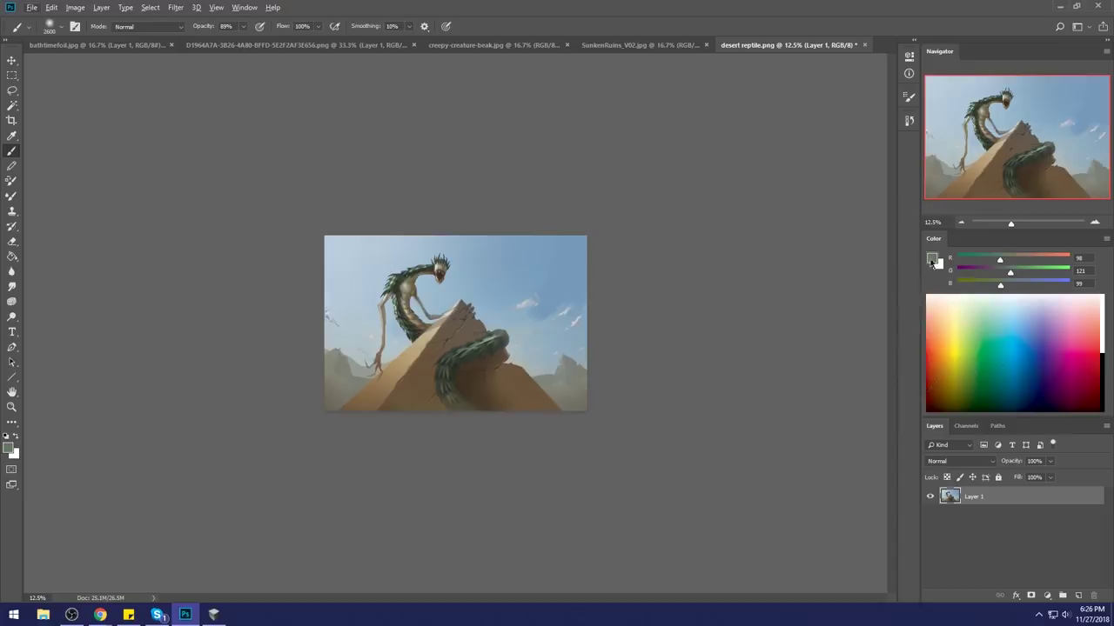
left_click(933, 260)
type("ffffff")
left_click(1075, 304)
left_click(1077, 597)
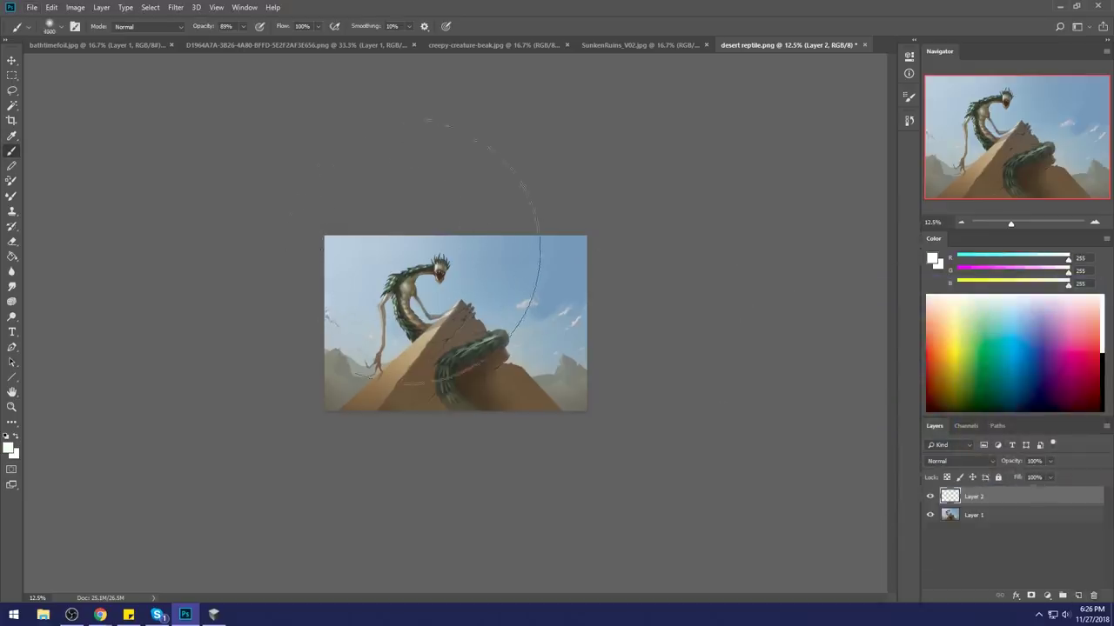
Step: Add a broad white glow above the creature's head with a 5000 px brush at 89% opacity, comparing the image without it
left_click(439, 236)
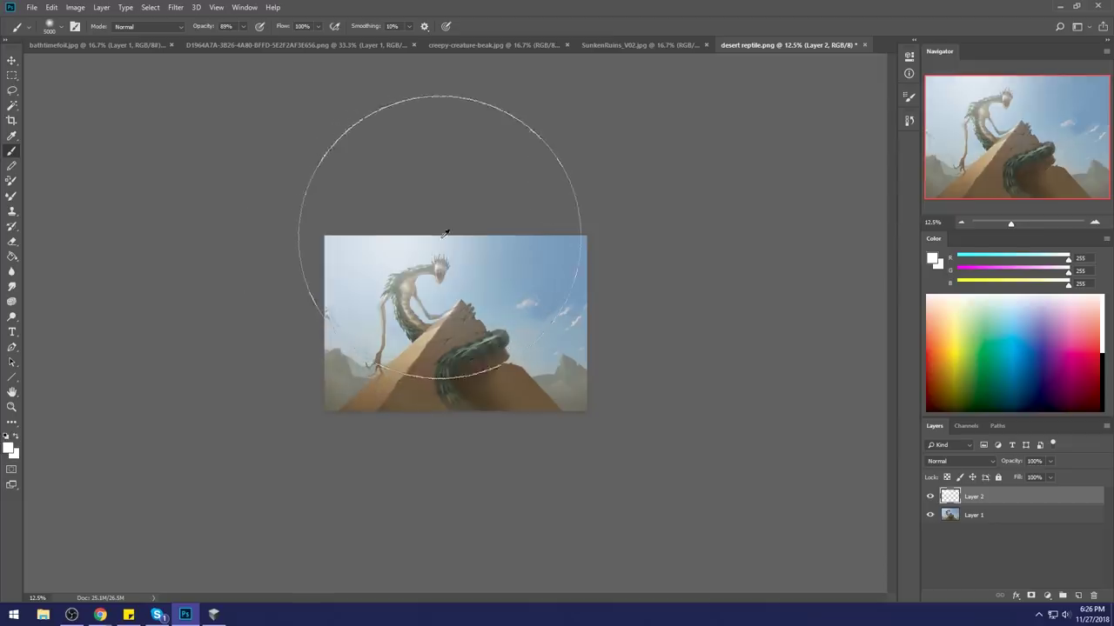
key("ctrl+z")
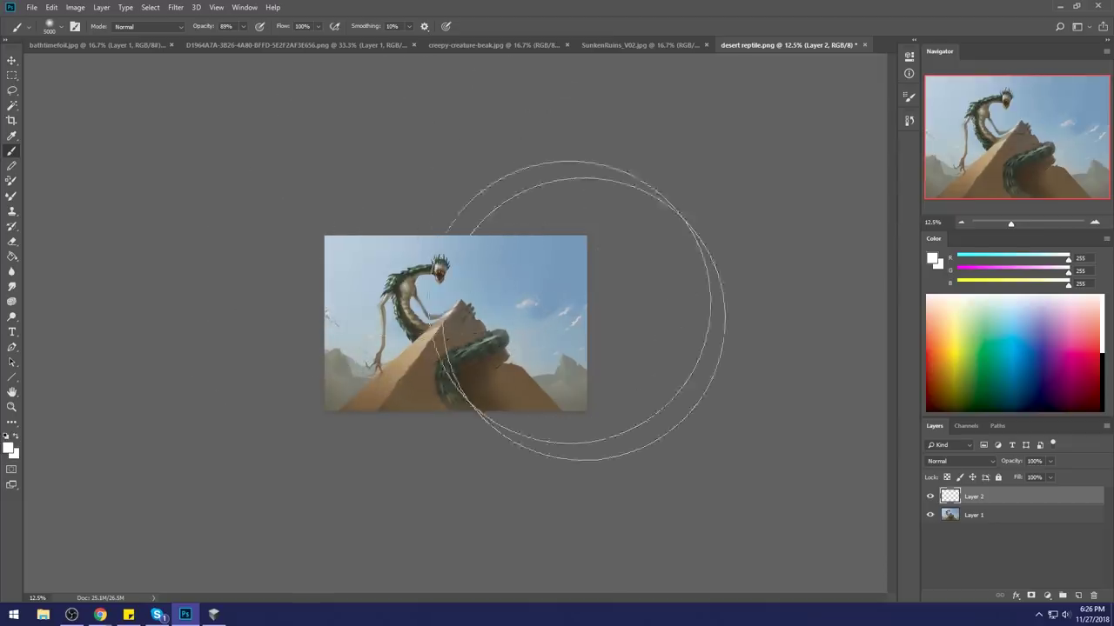
key("ctrl+z")
key("l")
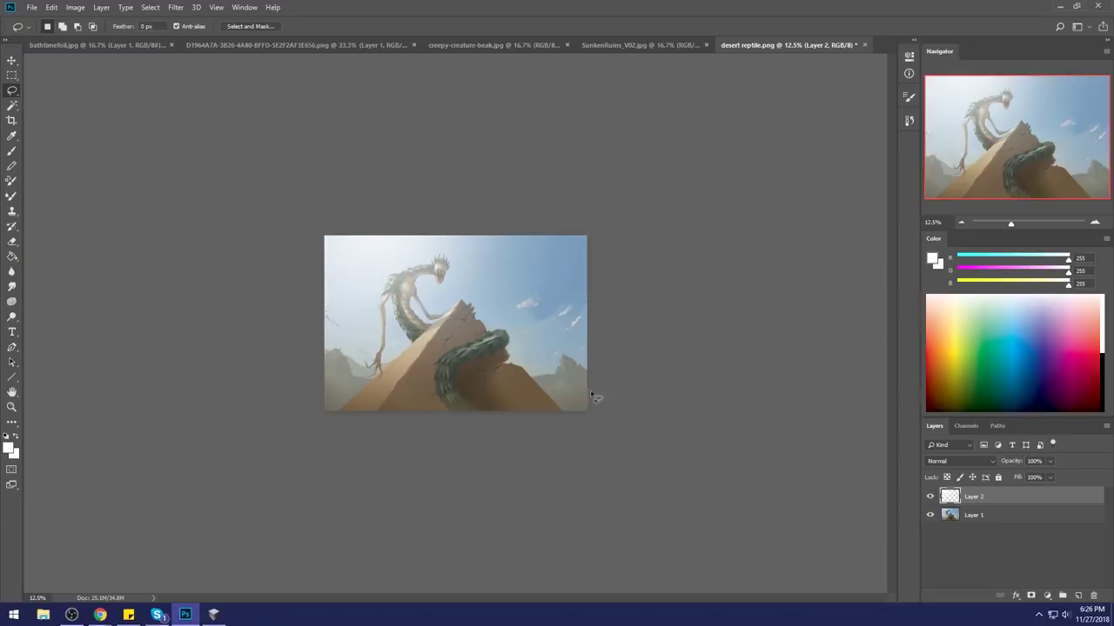
Step: Lasso two low hill shapes along the painting's lower edge and add a new layer for them
mouse_move(599, 409)
left_mouse_down()
mouse_move(636, 428)
mouse_move(612, 392)
mouse_move(531, 410)
mouse_move(619, 410)
left_mouse_up()
mouse_move(414, 419)
left_mouse_down()
mouse_move(310, 421)
mouse_move(446, 437)
left_mouse_up()
left_click(1077, 595)
Step: Set the foreground colour to dark brown #2e2923 and fill the selected hill shapes with it
key("g")
left_click(568, 396, "alt")
left_click(931, 259)
mouse_move(817, 383)
left_mouse_down()
mouse_move(851, 416)
mouse_move(838, 429)
left_mouse_up()
left_click_drag(965, 435, 964, 443)
left_click(1069, 303)
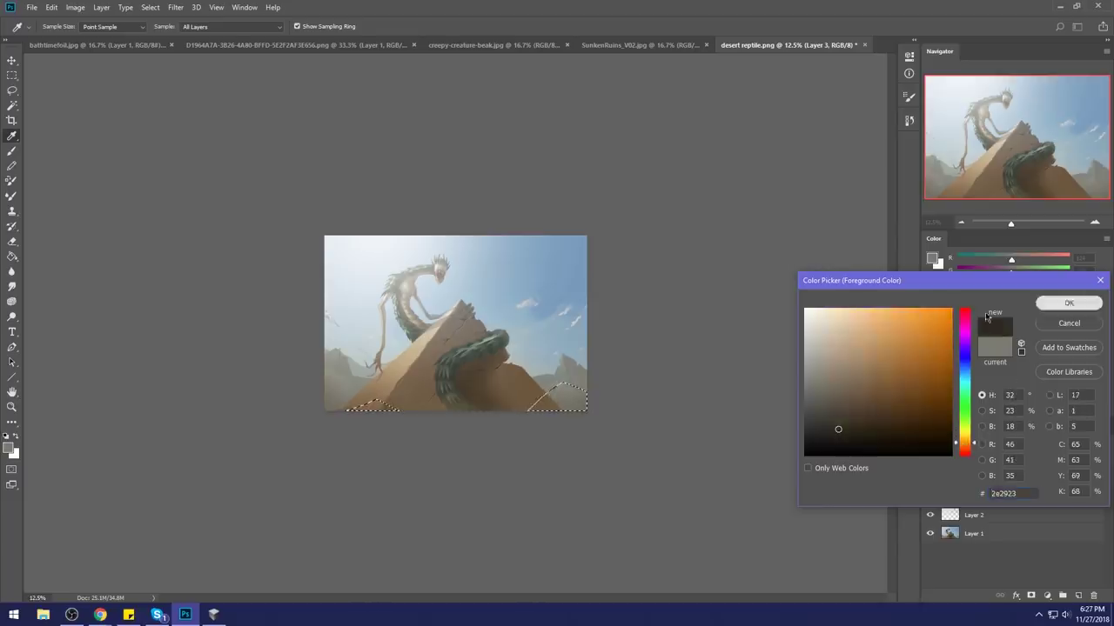
key("Return")
key("g")
left_click(566, 396)
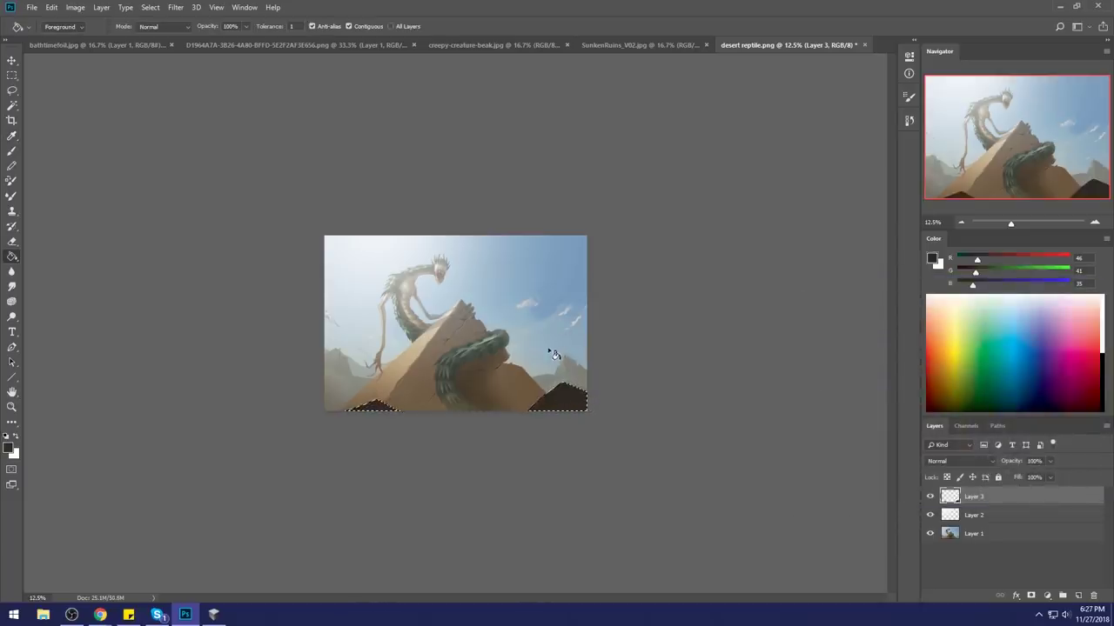
Step: Lasso larger hills across both lower corners of the painting, fill them with the same dark brown and clear the selection
key("l")
mouse_move(590, 370)
left_mouse_down()
mouse_move(551, 357)
mouse_move(489, 439)
mouse_move(638, 447)
left_mouse_up()
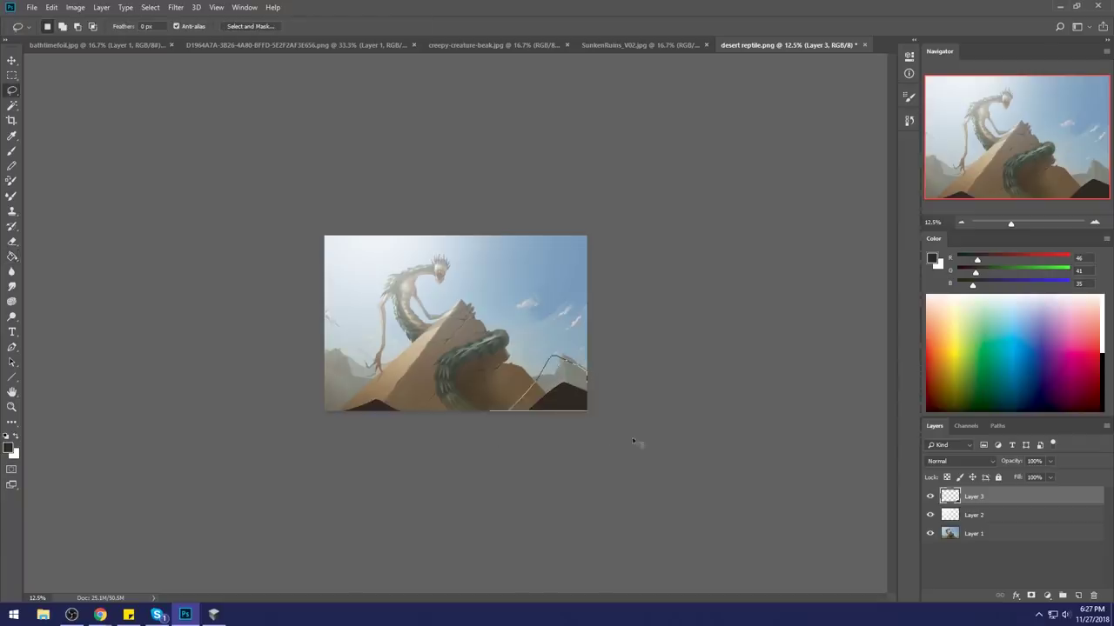
mouse_move(318, 405)
left_mouse_down()
mouse_move(392, 391)
mouse_move(273, 460)
left_mouse_up()
key("g")
left_click(410, 411)
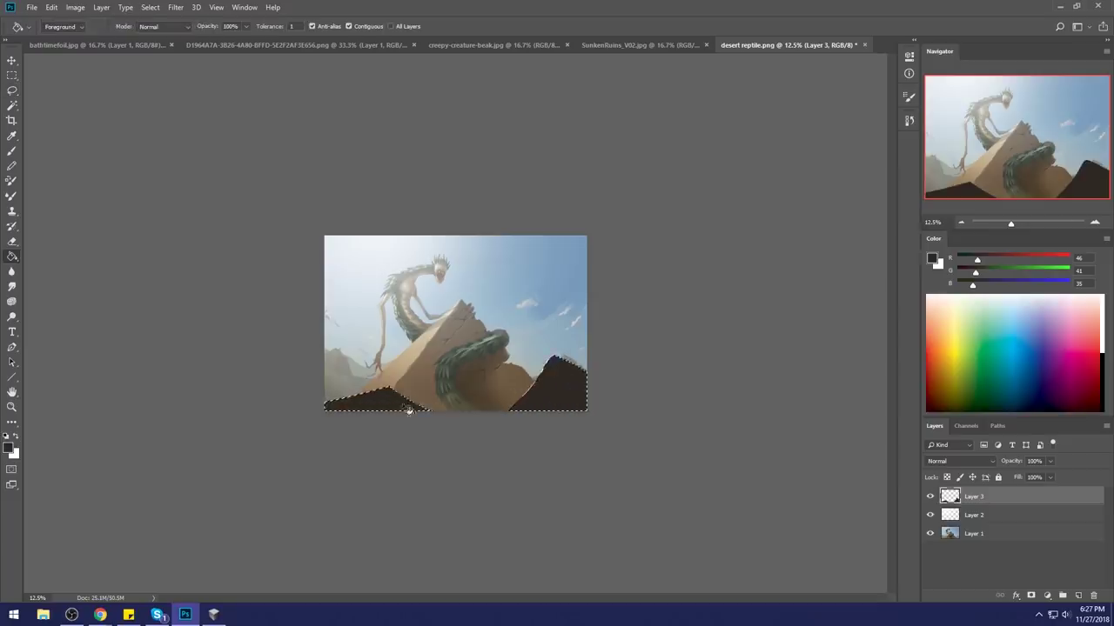
key("m")
right_click(576, 320)
left_click(584, 323)
left_click(175, 7)
mouse_move(203, 139)
left_click(344, 183)
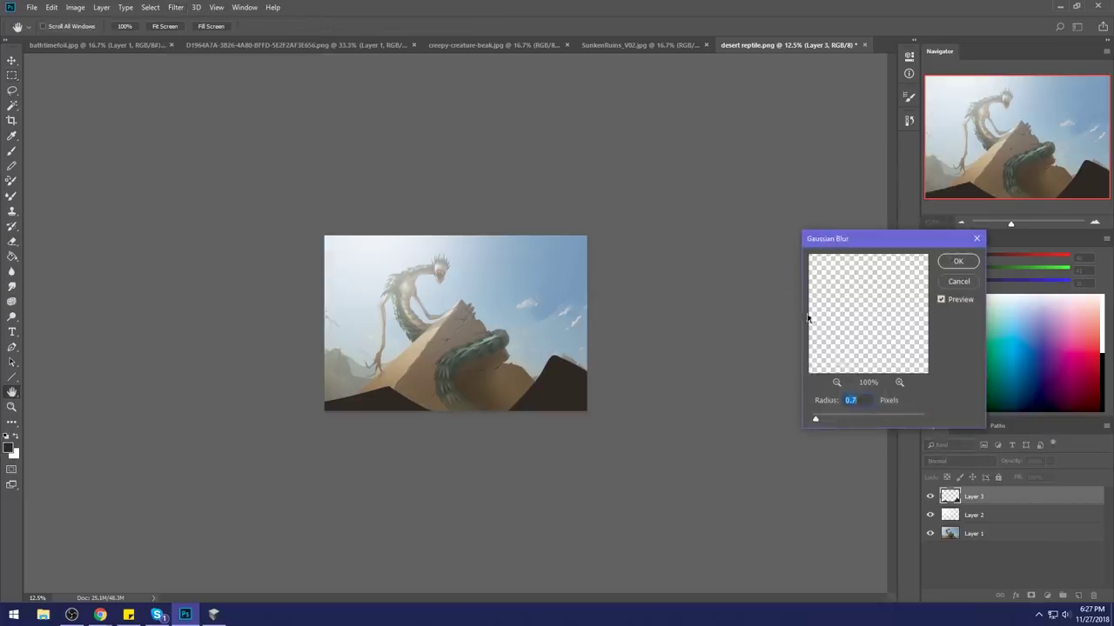
left_click(822, 419)
left_click(956, 283)
right_click(520, 318)
left_click(543, 325)
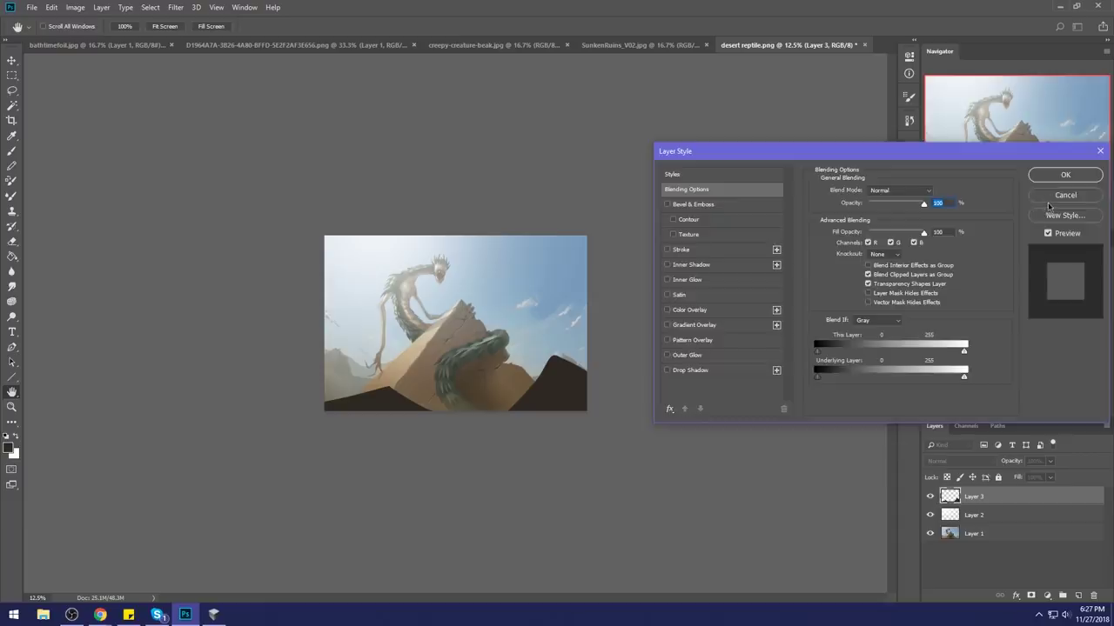
left_click(1053, 197)
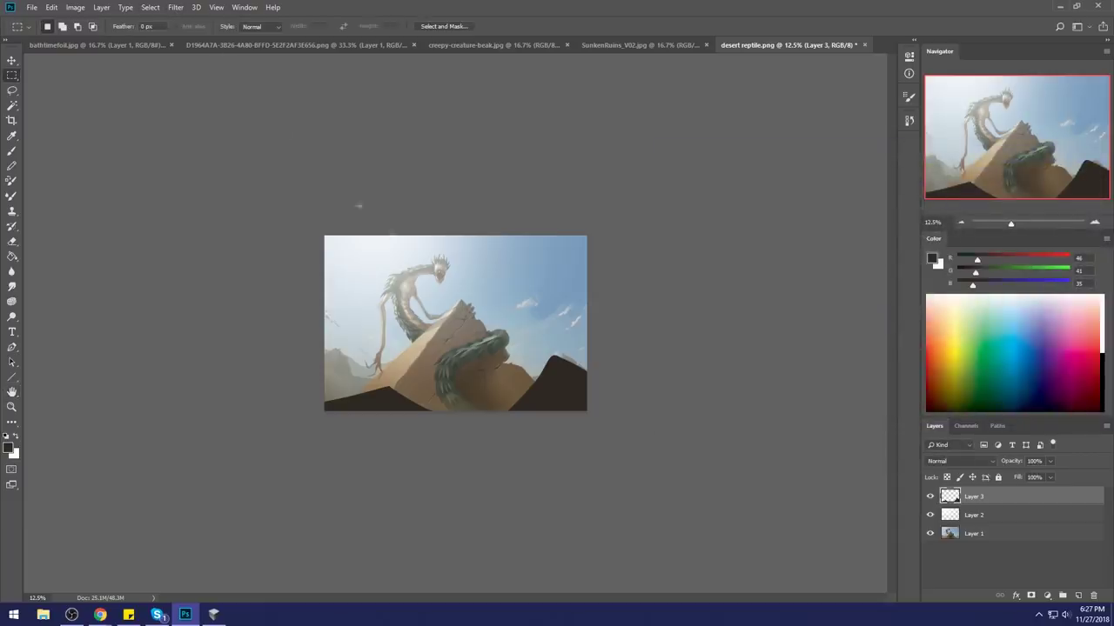
Step: Soften the dark foreground hills on Layer 3 with a Gaussian Blur of 30.4 pixels
left_click(178, 8)
mouse_move(247, 141)
mouse_move(287, 139)
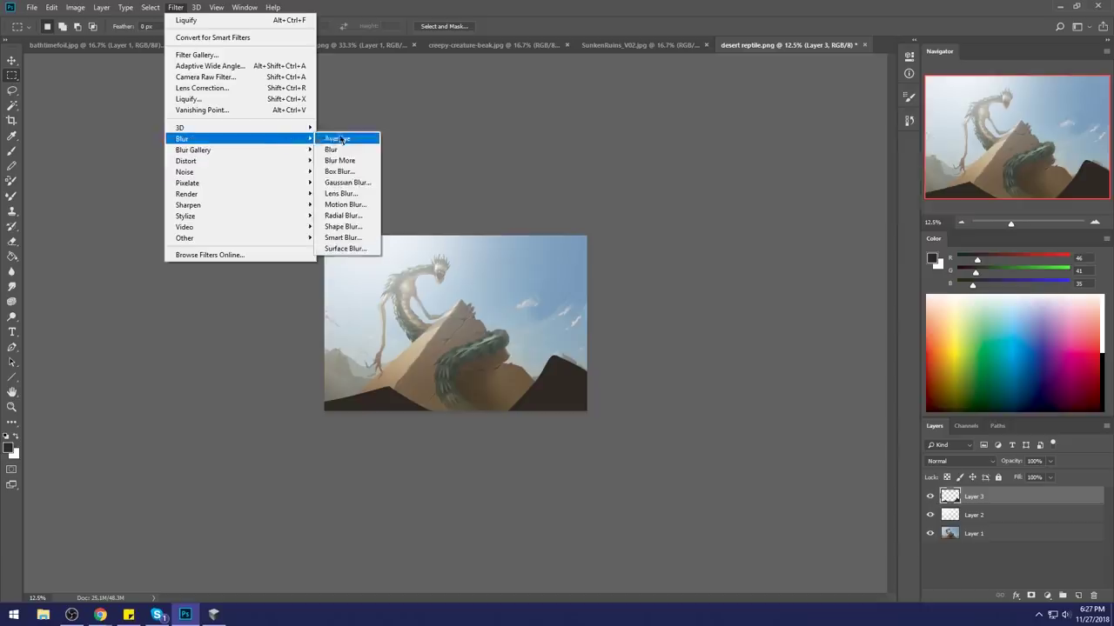
left_click(355, 186)
left_click_drag(835, 419, 866, 421)
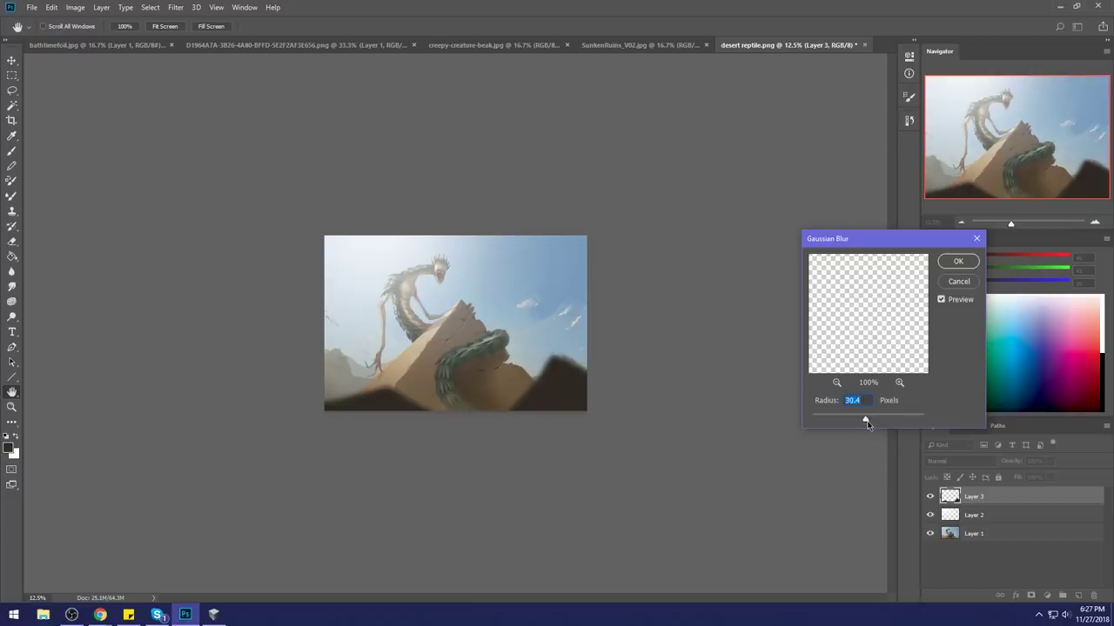
left_click(958, 261)
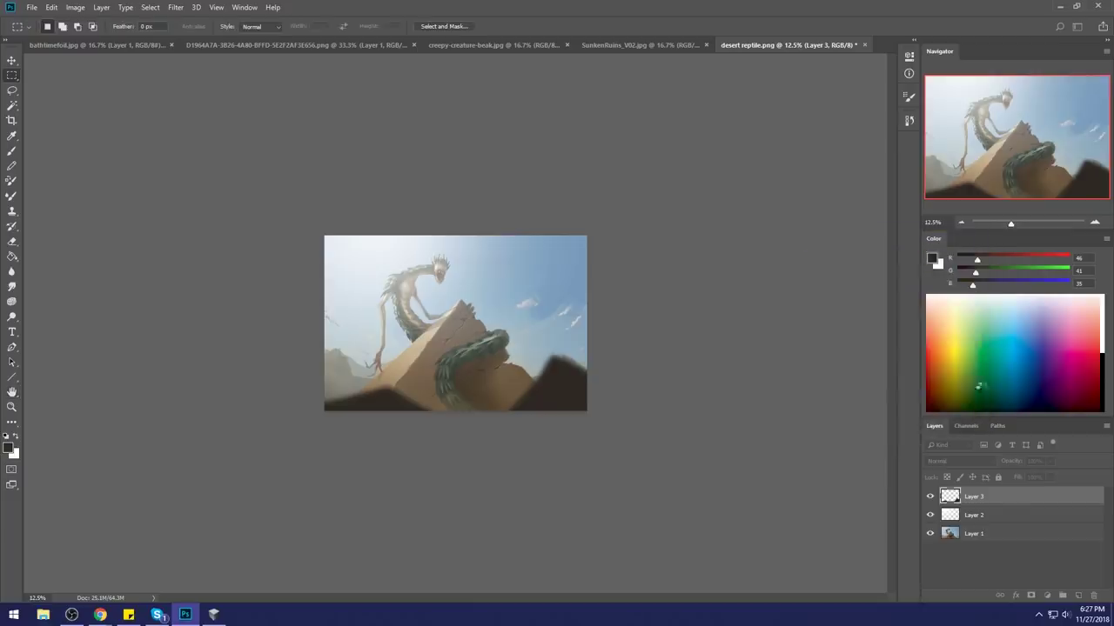
Step: Set the fill of the white glow layer, Layer 2, to 76%
left_click(994, 516)
key("v")
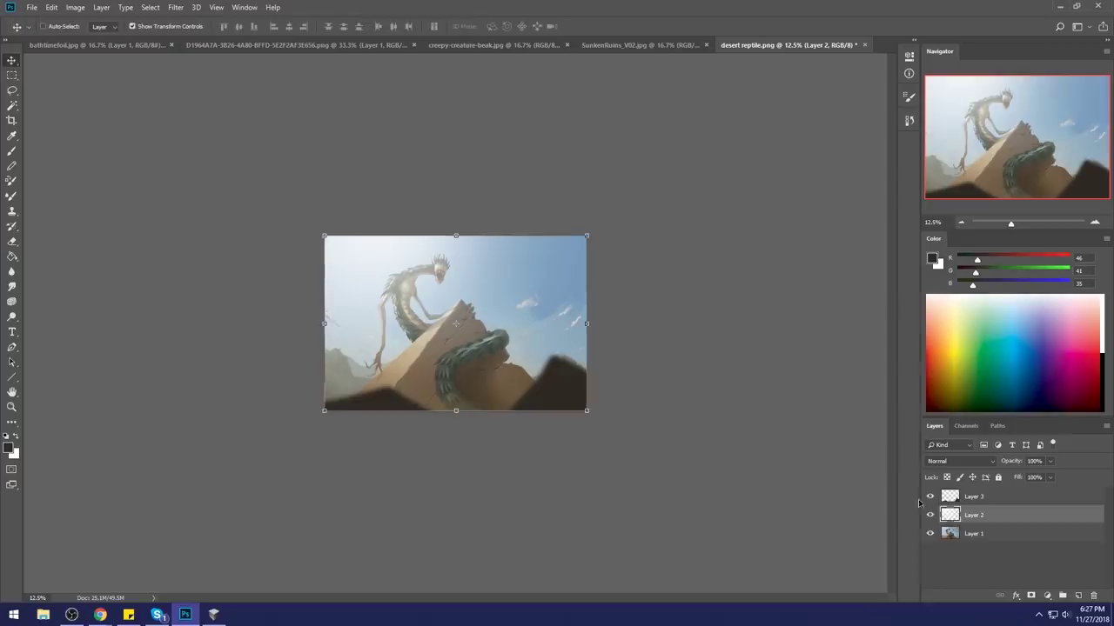
left_click(1050, 478)
left_click_drag(1053, 492, 1038, 493)
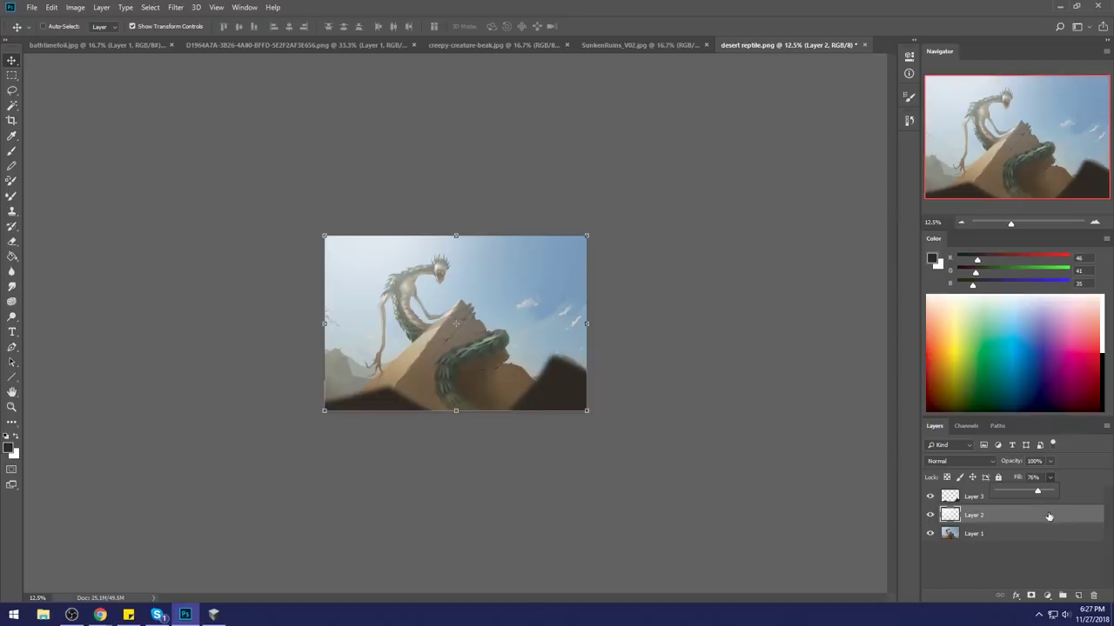
left_click(984, 518)
Step: Compare the repainted image with the originally opened desert reptile.png in the history, ending on the latest state
left_click(909, 122)
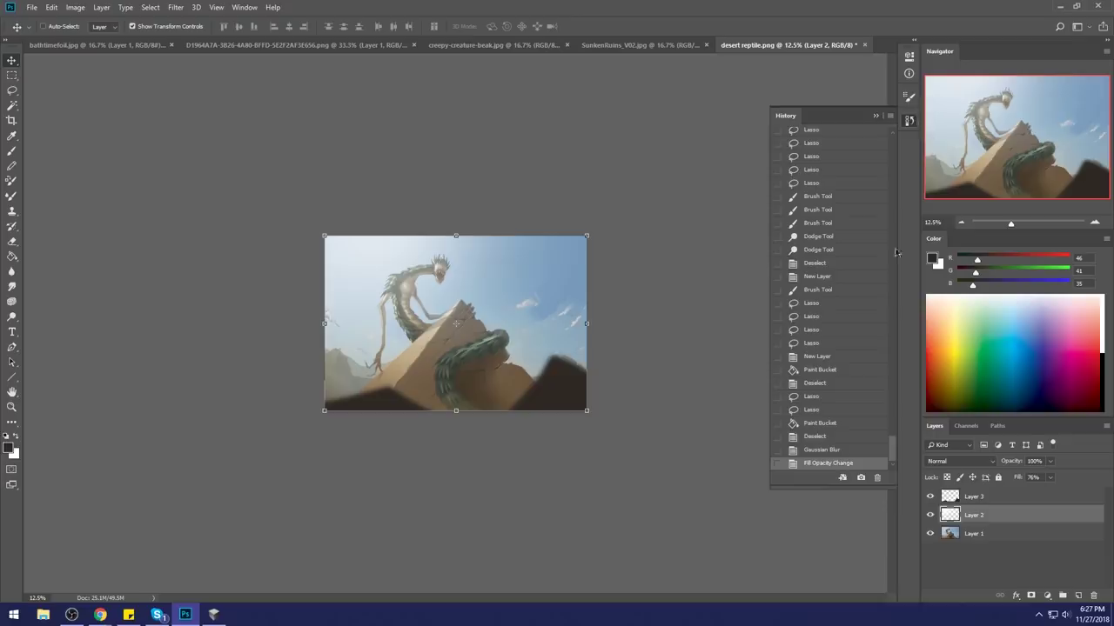
scroll(858, 135, "up", 10)
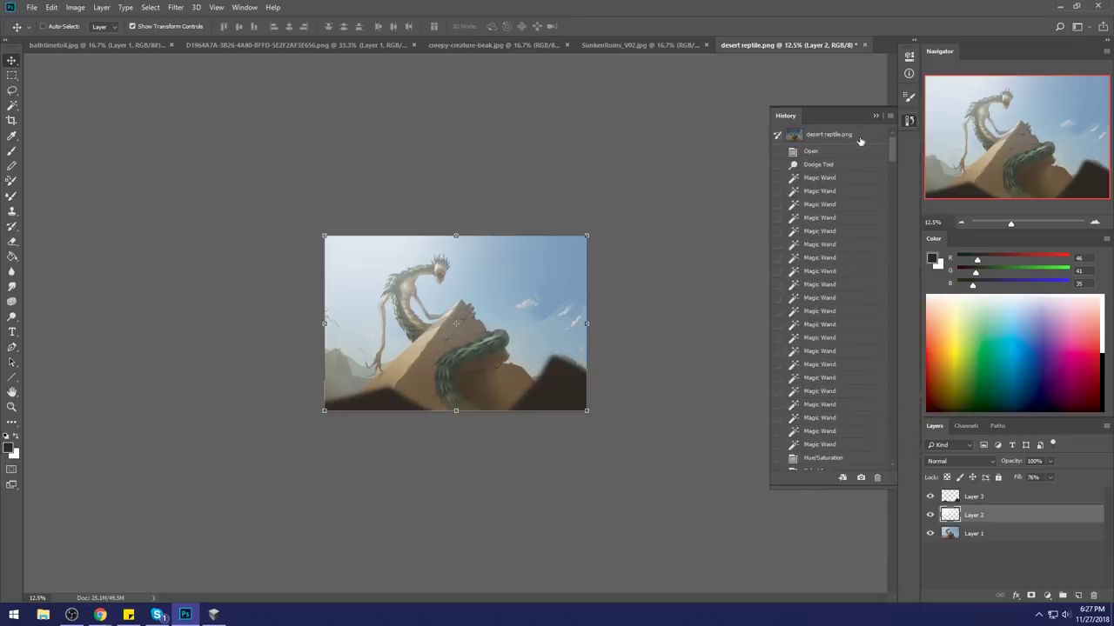
left_click(857, 136)
left_click_drag(895, 163, 896, 457)
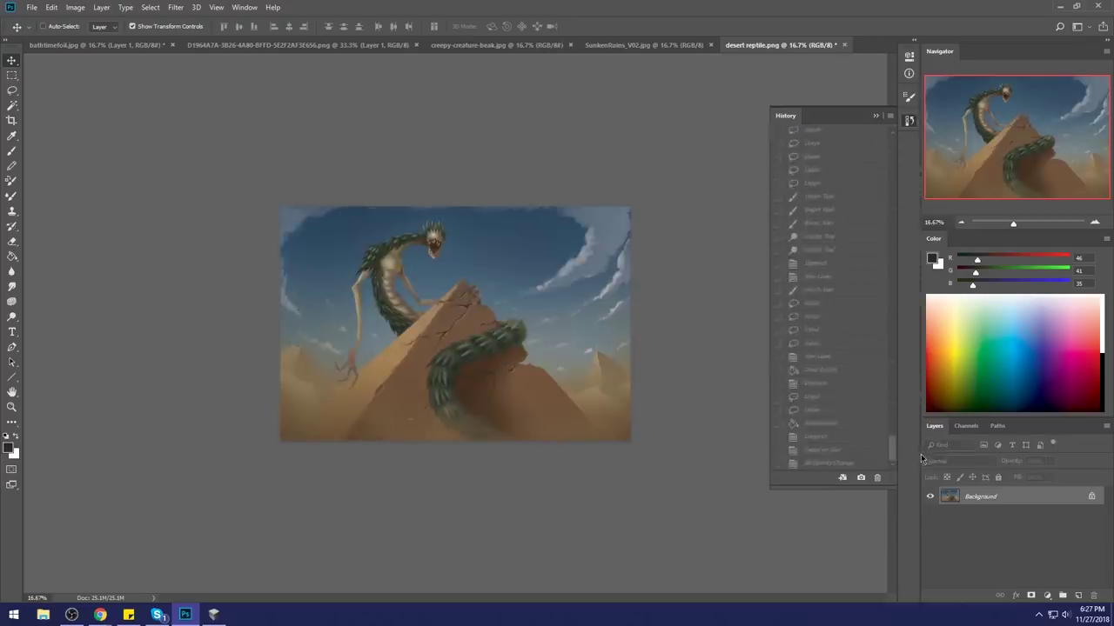
left_click(857, 462)
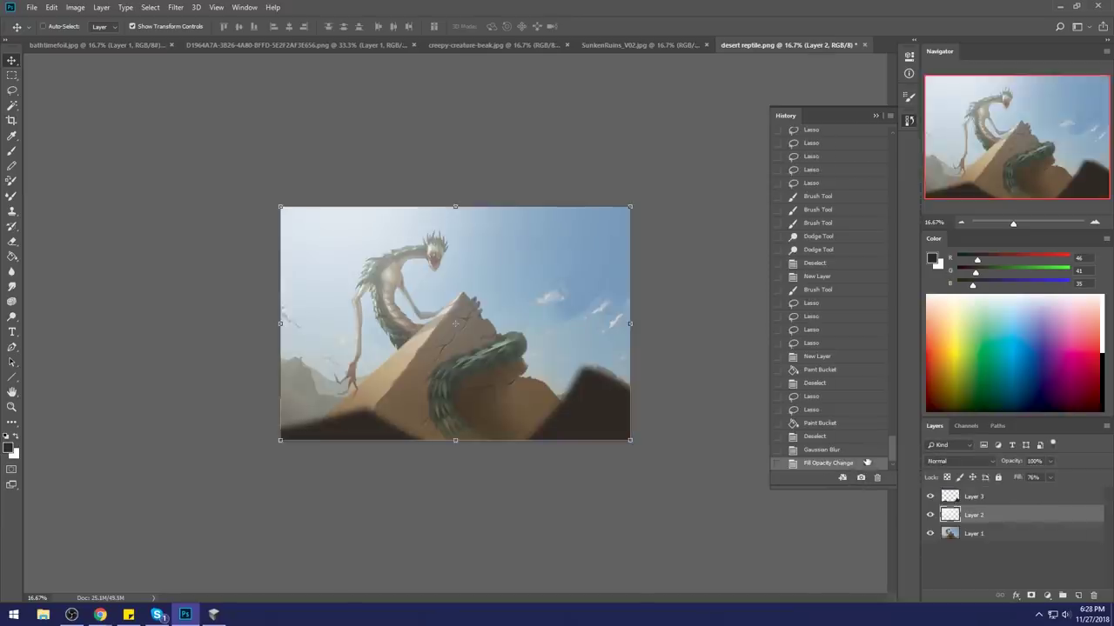
left_click(909, 118)
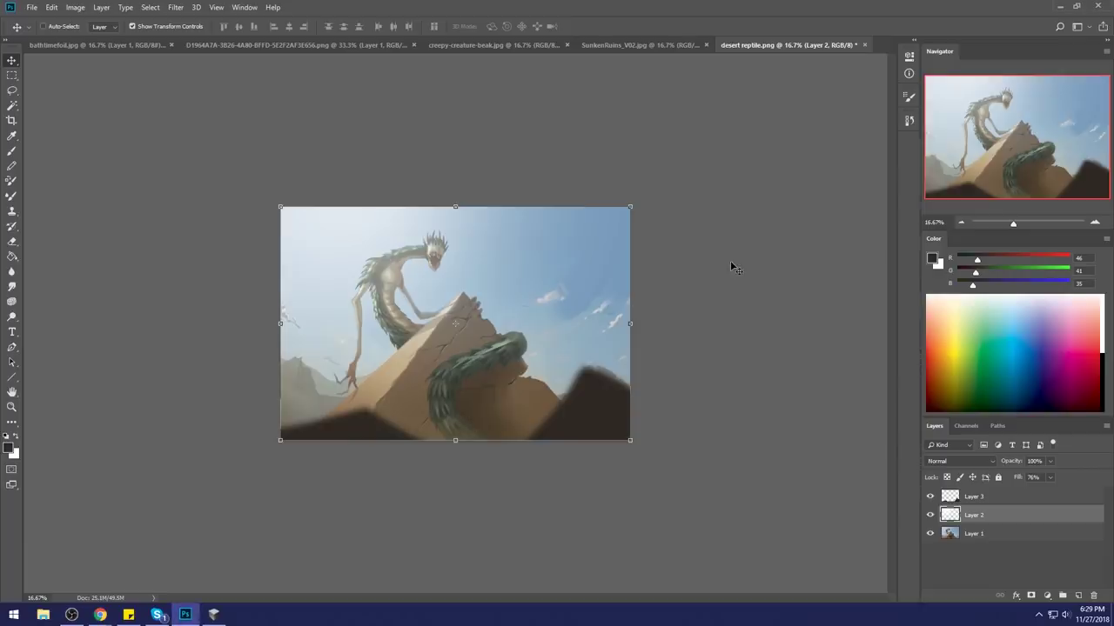
Step: Switch to the Brush tool and reduce its size to 1500 px
key("b")
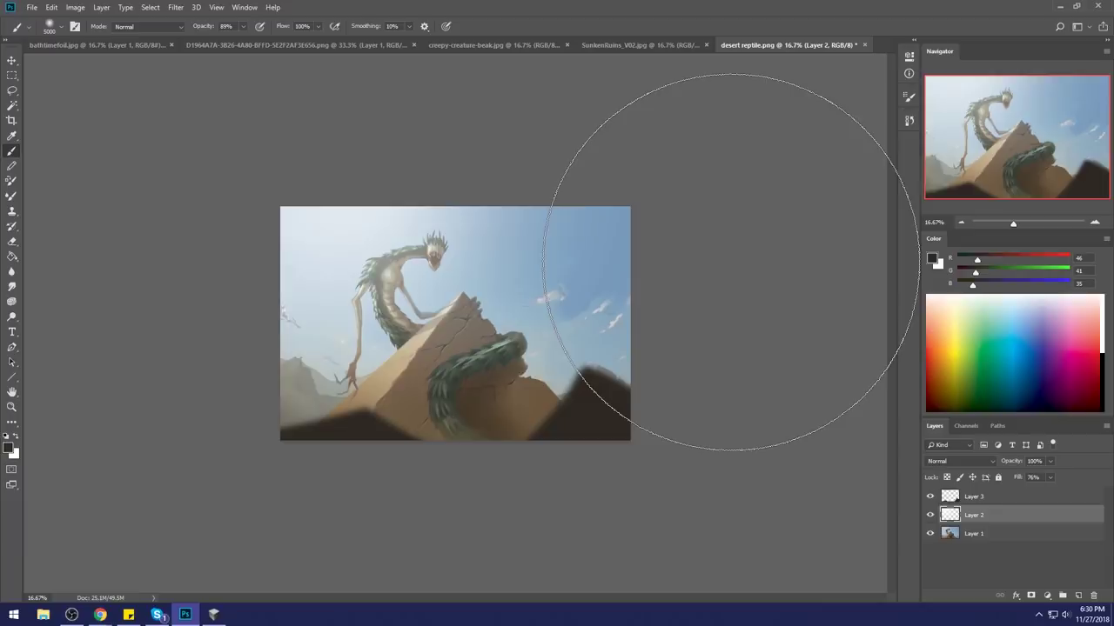
key("bracketleft")
key("bracketleft")
key("bracketleft")
key("bracketleft")
key("bracketleft")
key("bracketleft")
key("bracketleft")
key("bracketleft")
key("bracketleft")
key("bracketleft")
key("bracketleft")
key("bracketleft")
key("bracketleft")
key("bracketleft")
key("bracketleft")
key("bracketleft")
key("bracketleft")
key("bracketleft")
key("bracketleft")
key("bracketleft")
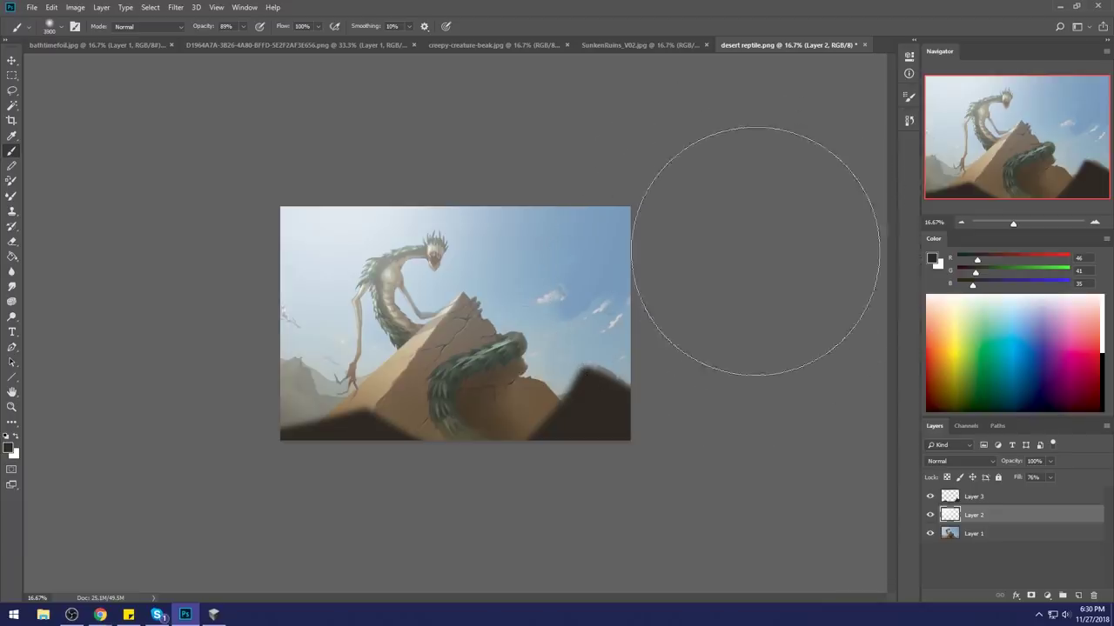
key("bracketleft")
key("bracketleft")
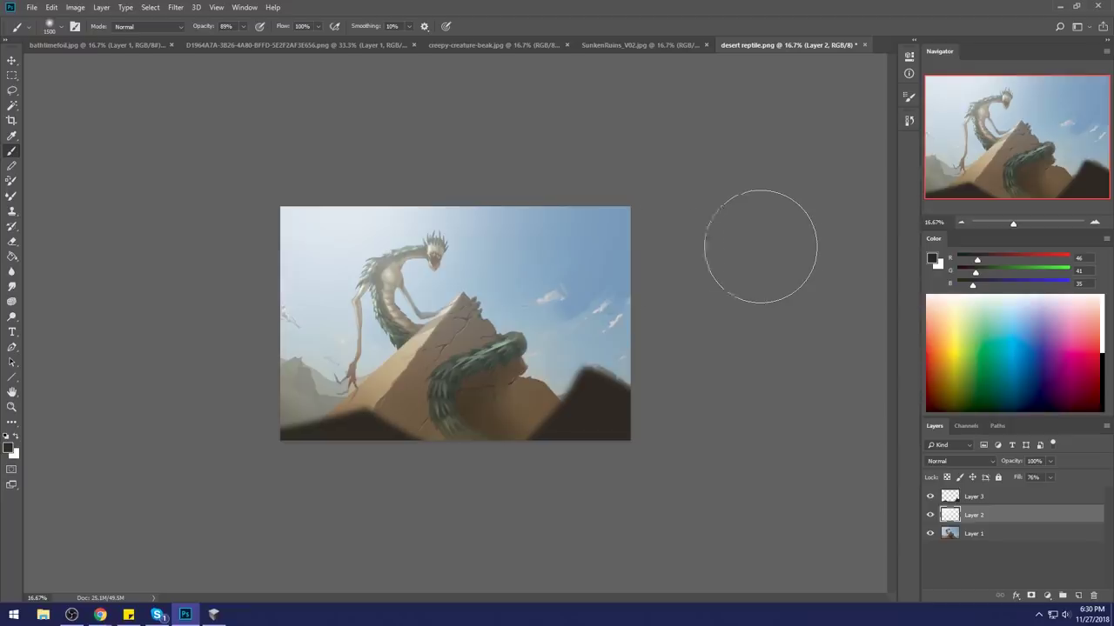
Step: Shift the hue of the blurred foreground hills on Layer 3 from brown to dark blue with Hue/Saturation
left_click(1018, 496)
key("ctrl+u")
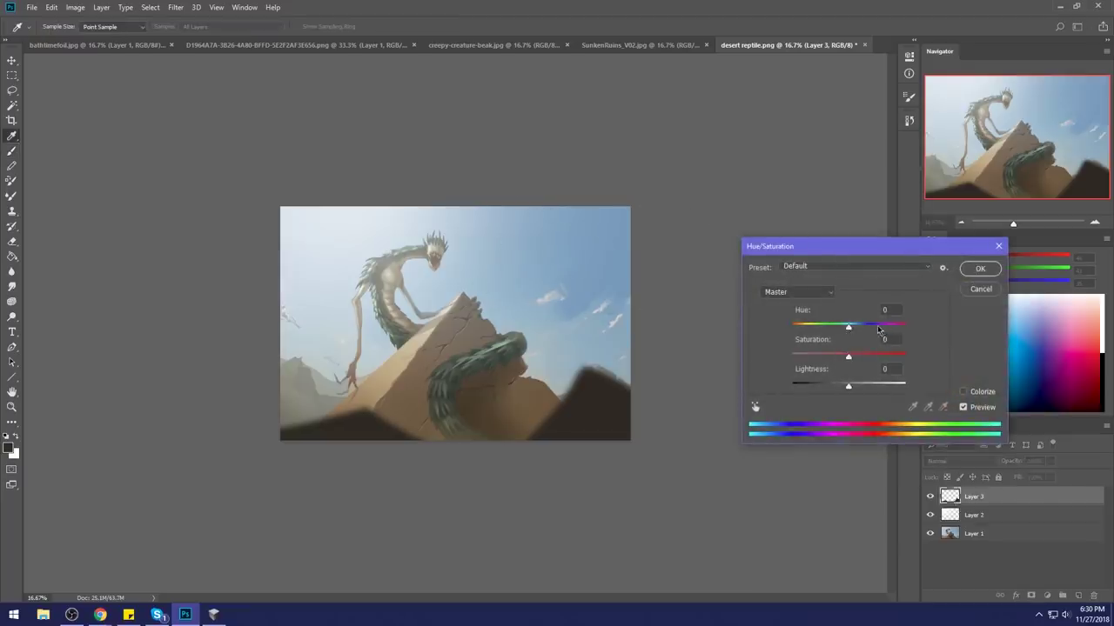
left_click_drag(850, 328, 910, 333)
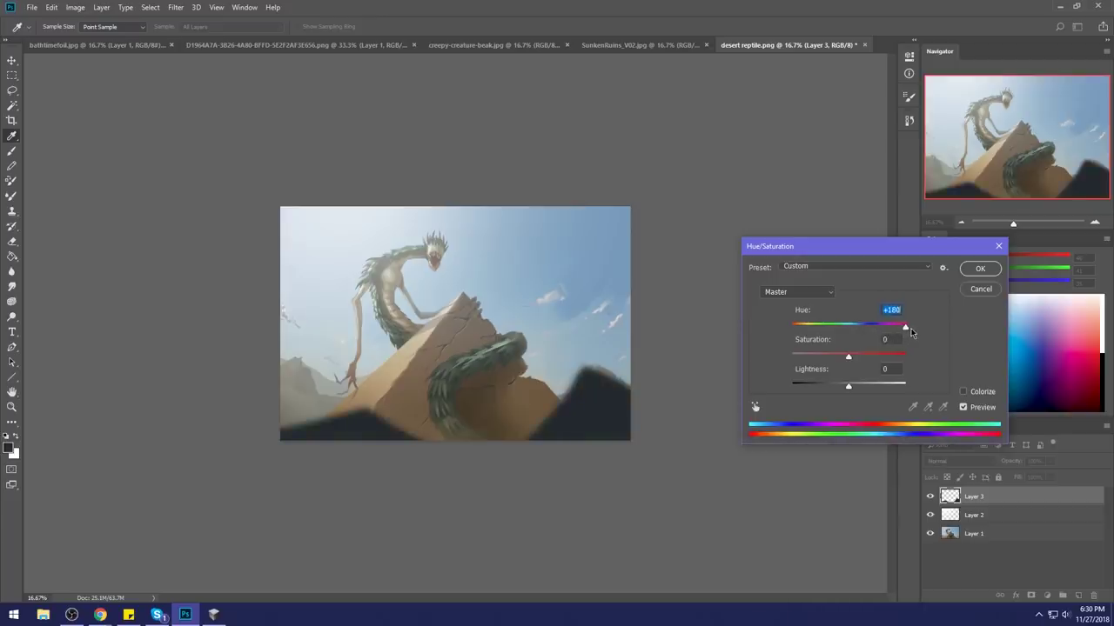
left_click_drag(911, 333, 902, 332)
left_click(981, 273)
key("b")
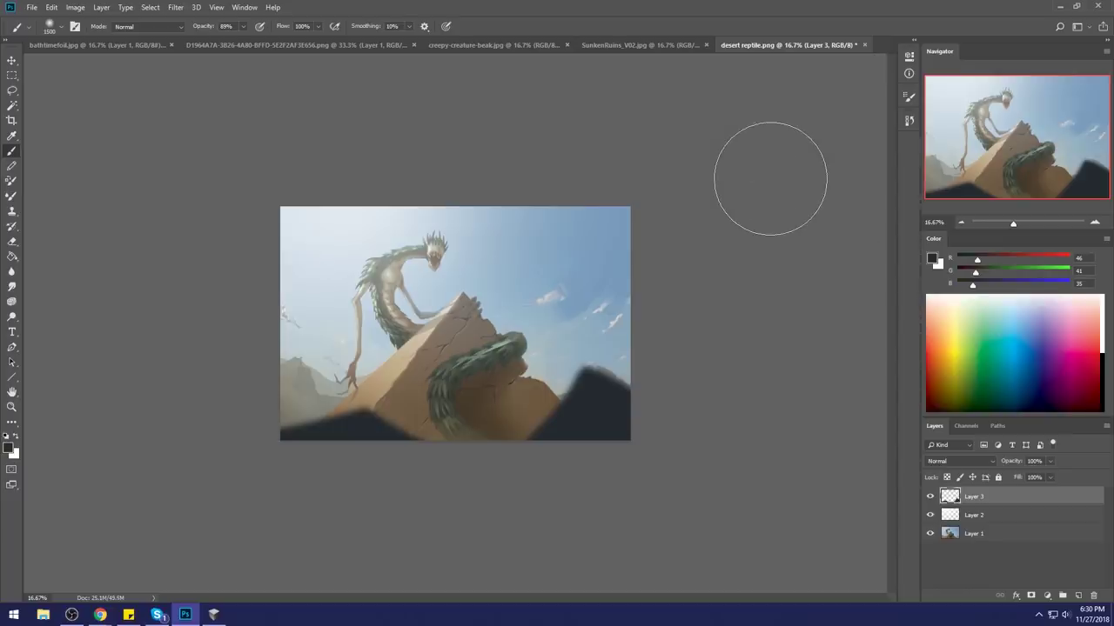
Step: Set the fill of the white glow layer, Layer 2, to 87%
left_click(1029, 518)
left_click_drag(1045, 495, 1065, 490)
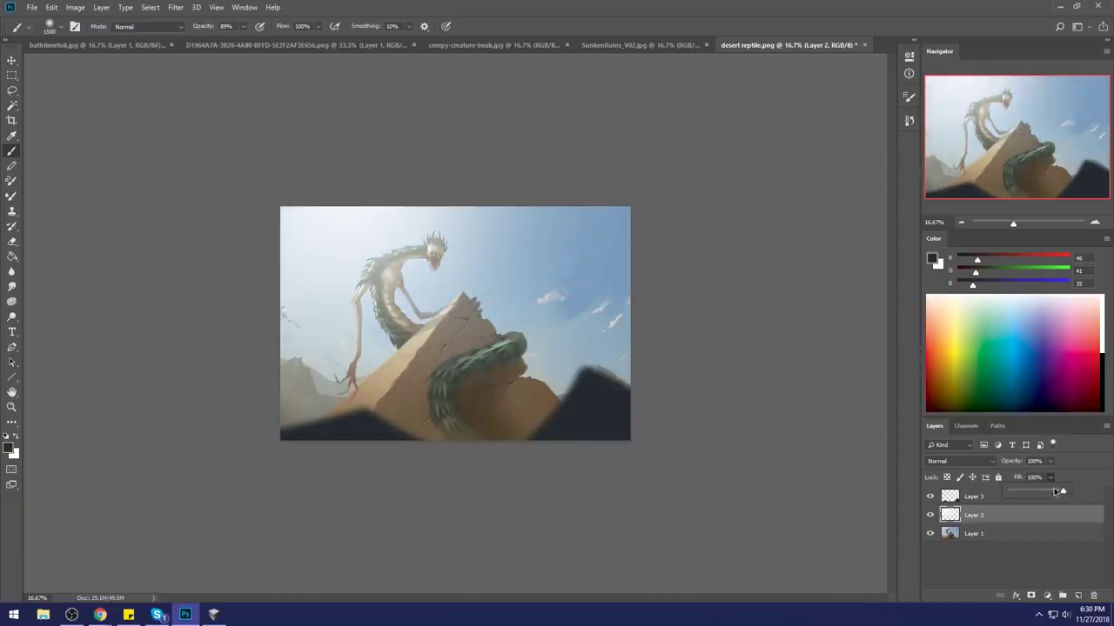
left_click(1057, 492)
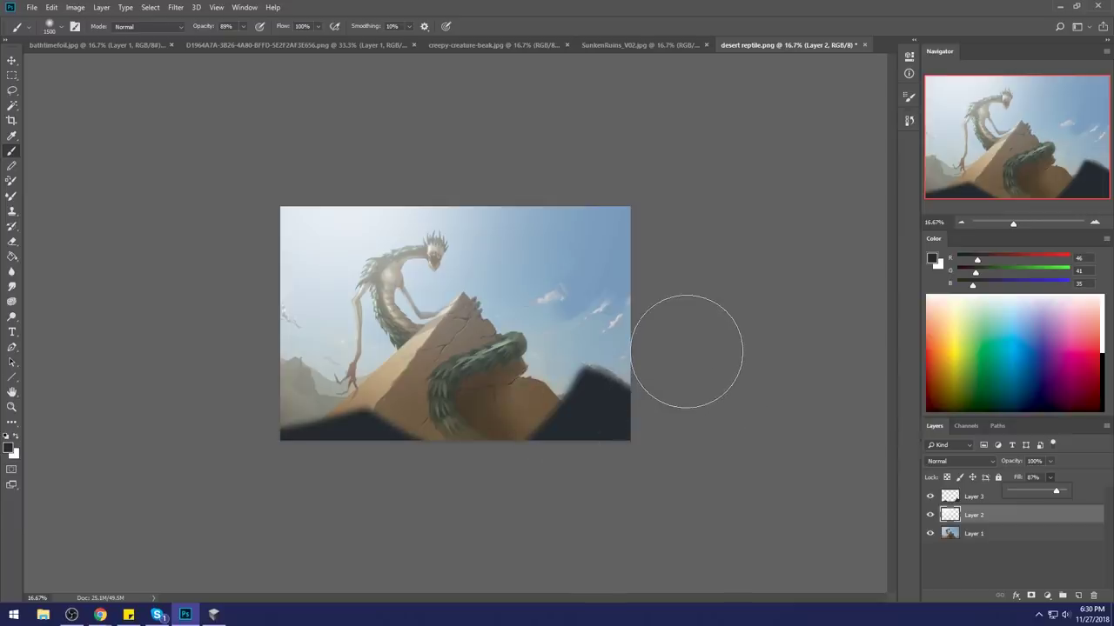
Step: Review the original painting once more through the history and return to the most recent fill opacity change
left_click(909, 120)
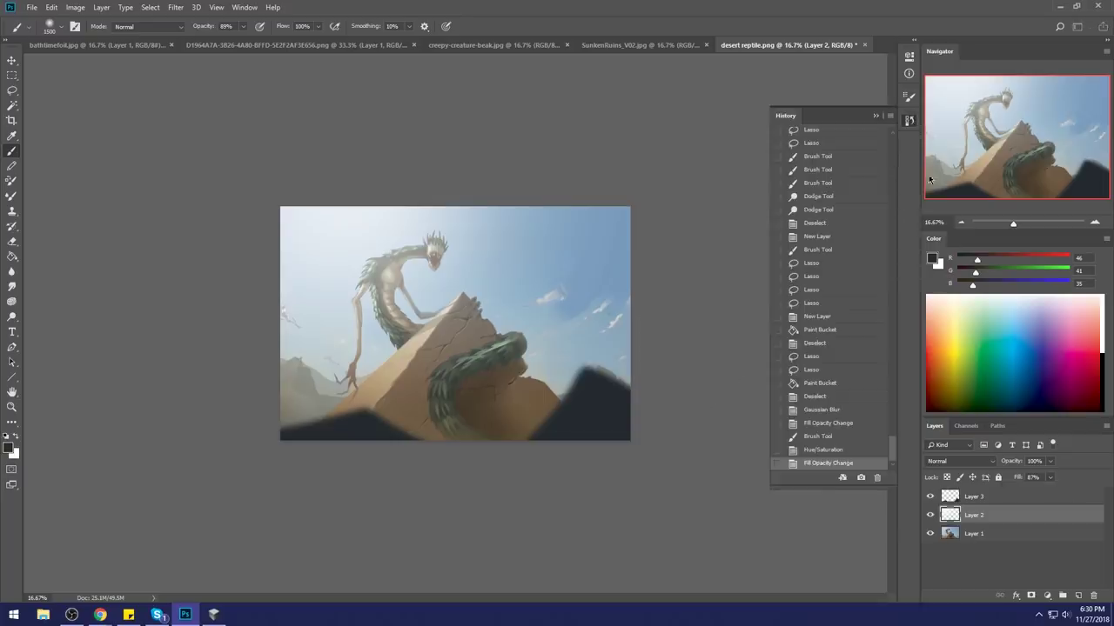
mouse_move(892, 445)
left_mouse_down()
mouse_move(894, 146)
mouse_move(899, 474)
left_mouse_up()
left_click(866, 133)
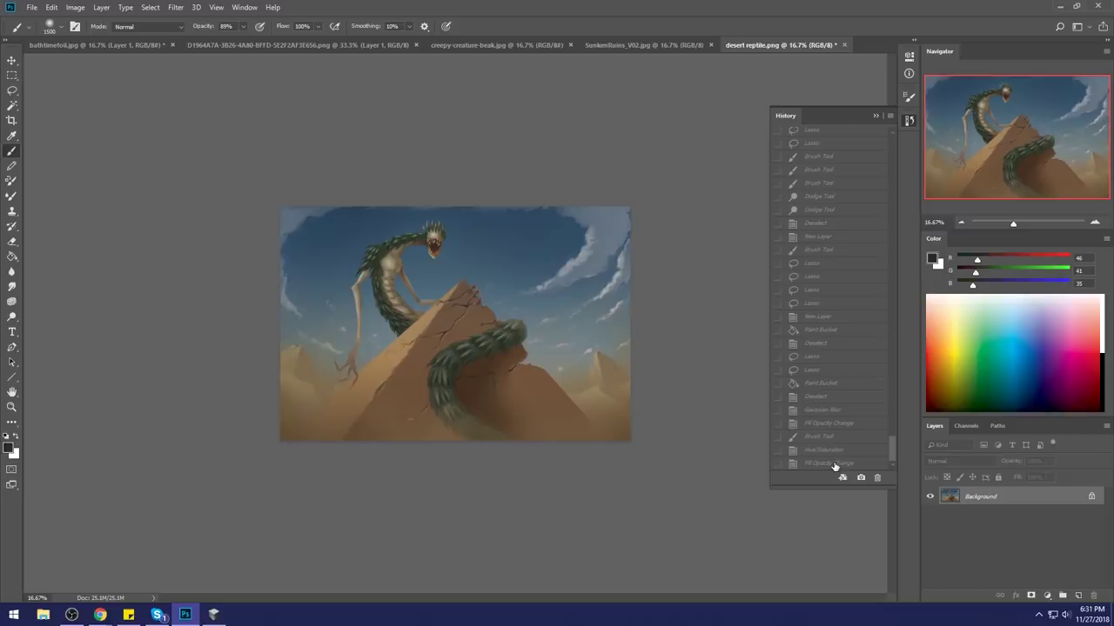
left_click(833, 464)
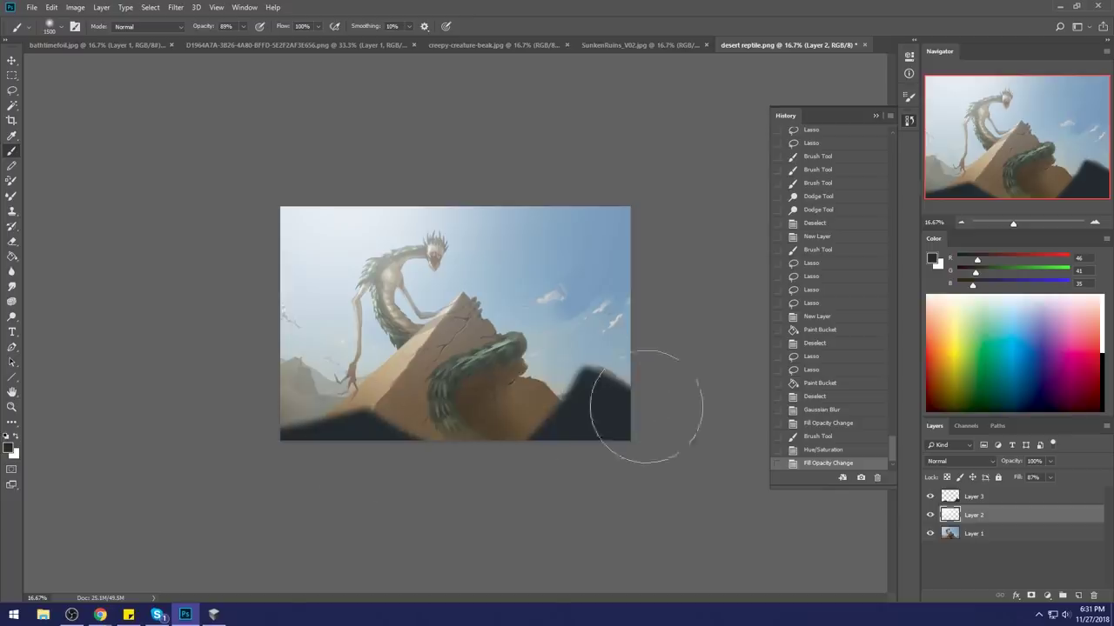
left_click(877, 116)
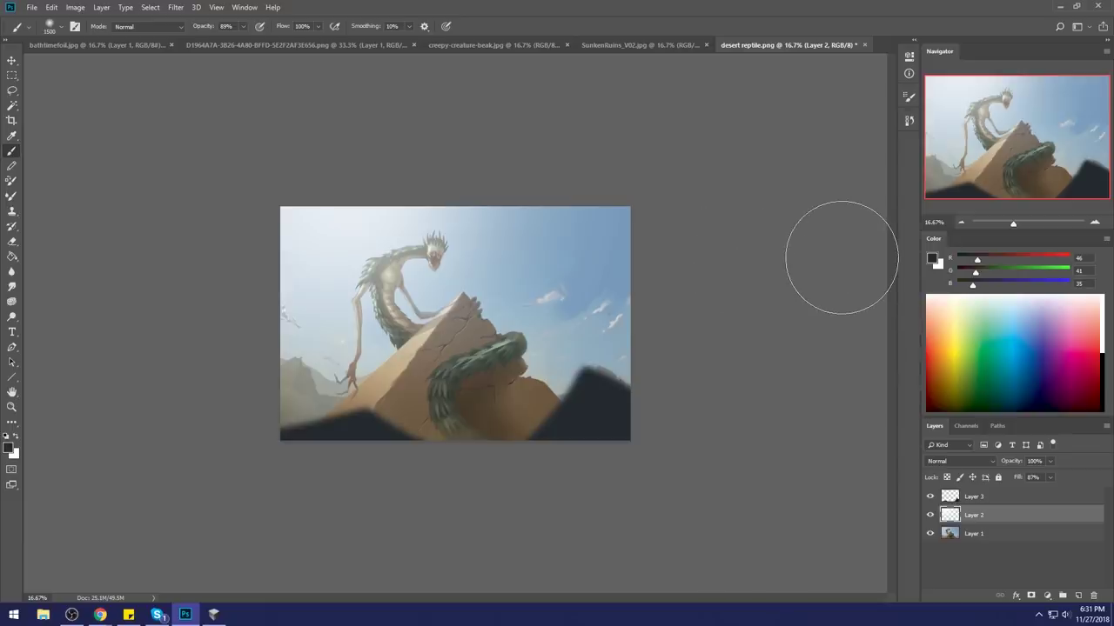
Step: Switch to Chrome to show the istebrak.com page over the painting, and check the system date and time
left_click(100, 615)
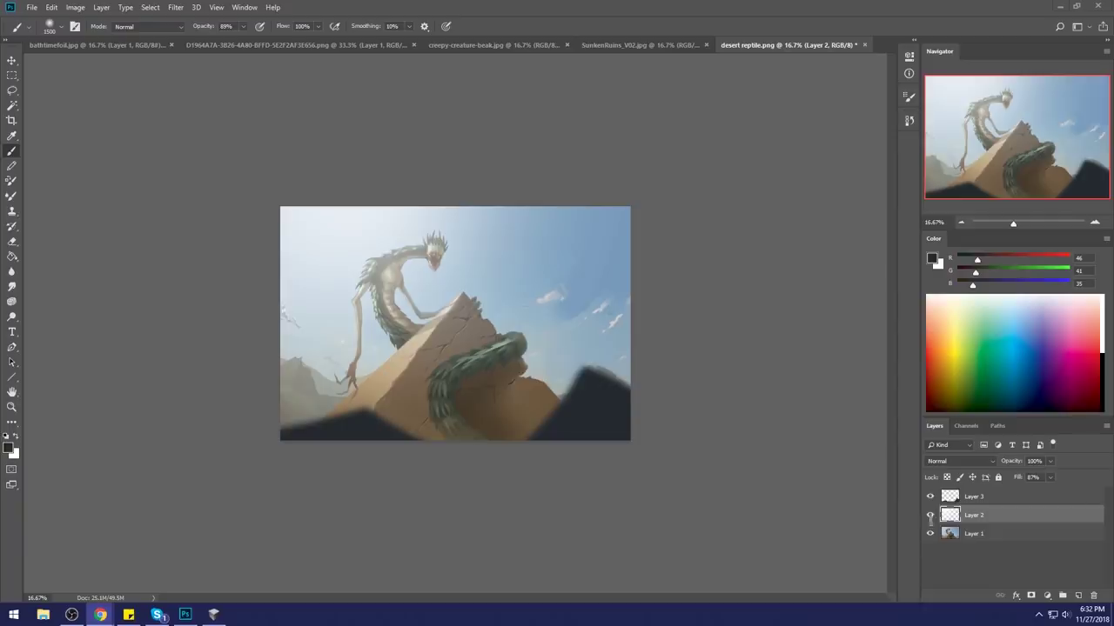
left_click(1095, 617)
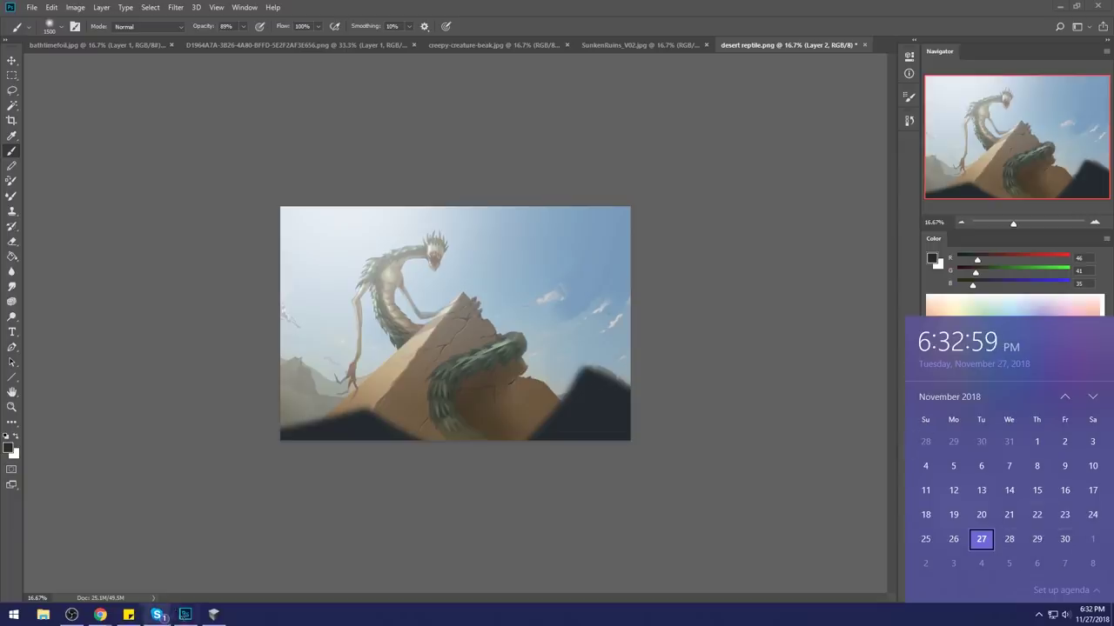
mouse_move(191, 619)
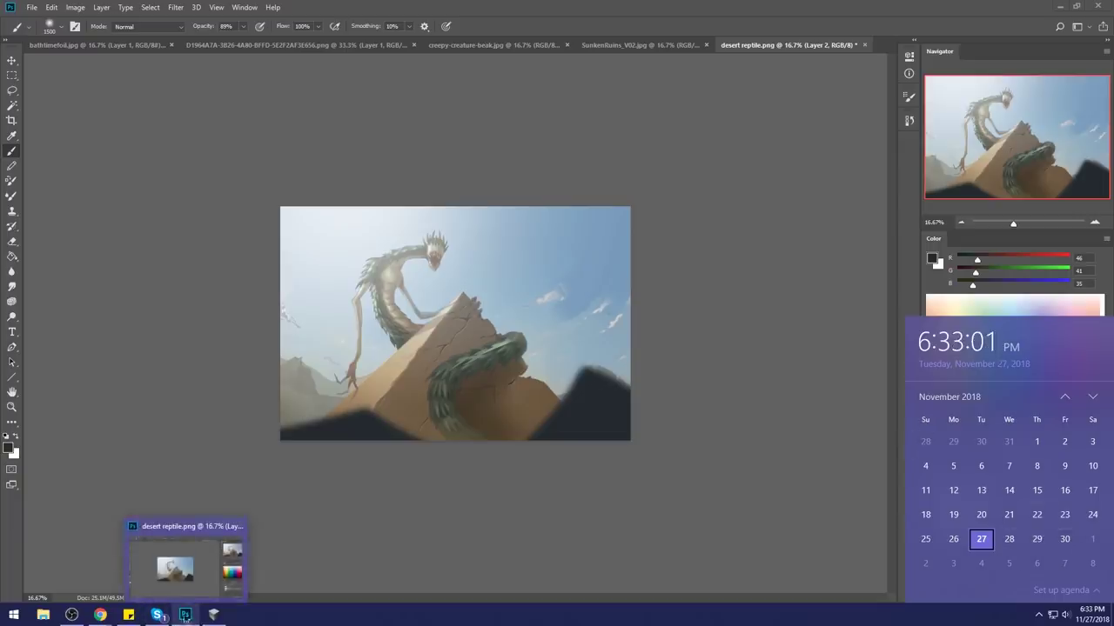
left_click(102, 615)
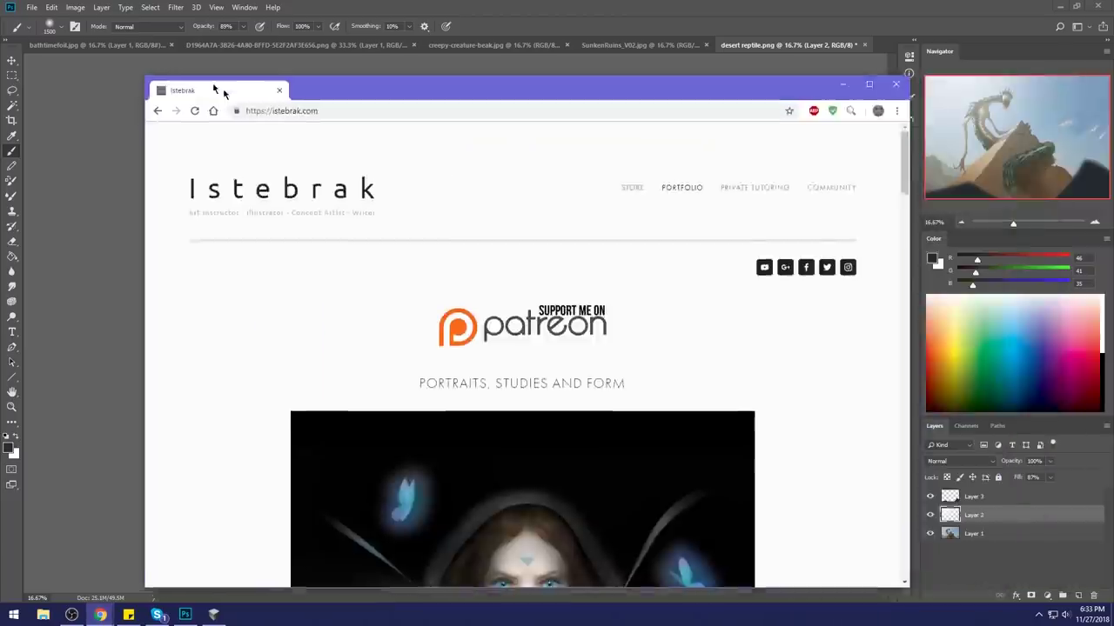
left_click_drag(218, 82, 218, 44)
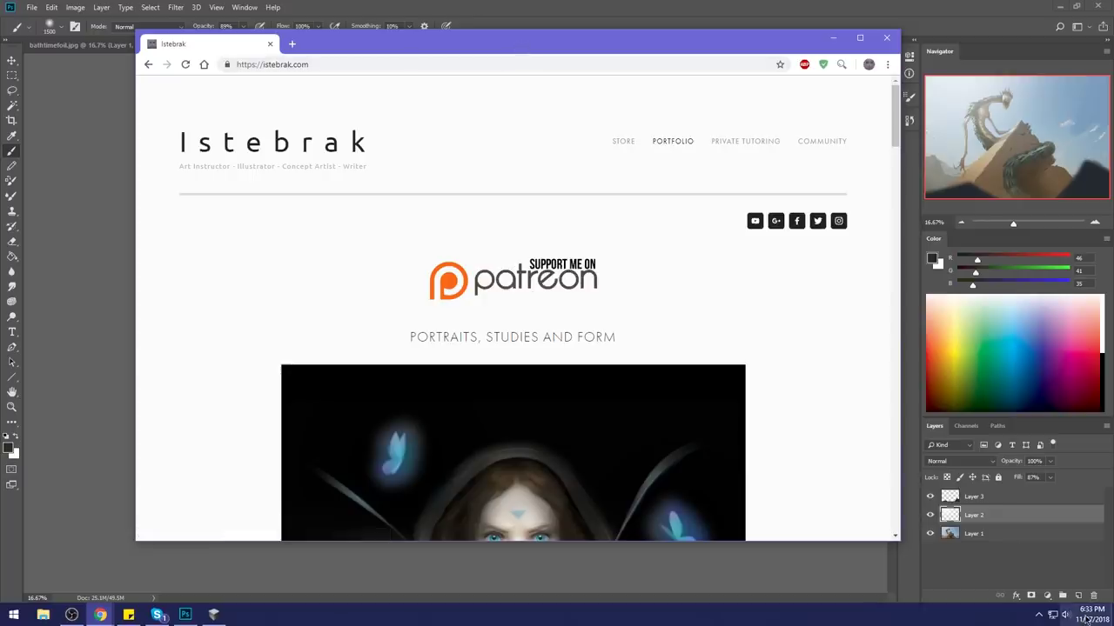
left_click(1067, 614)
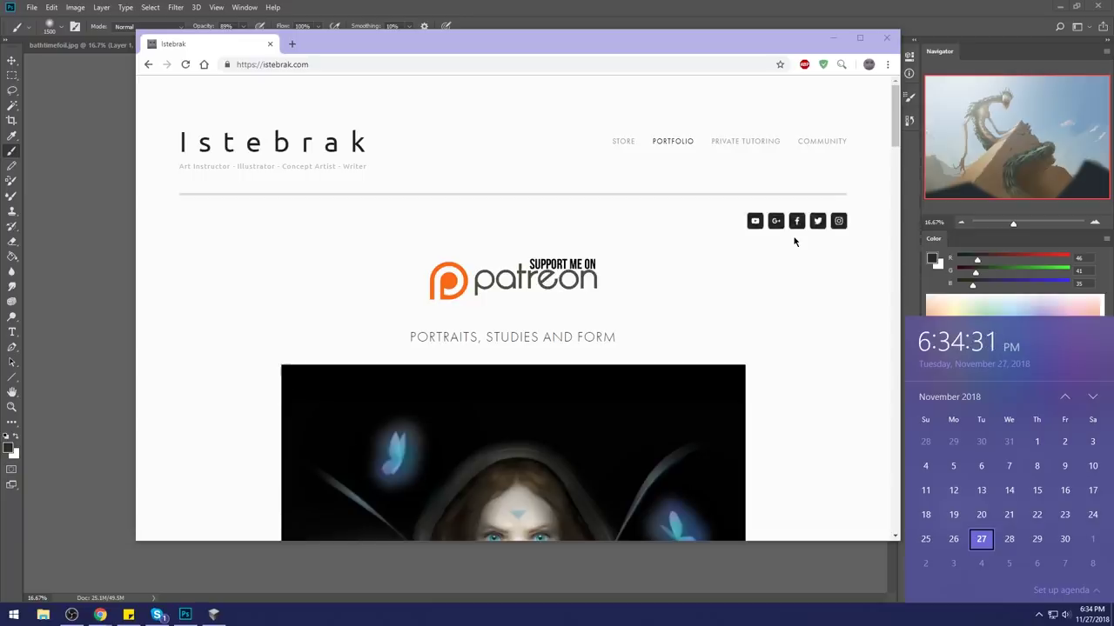
Step: Bring the Google+ community window into view, show its Class Notes posts, and move the window back off the istebrak.com page
left_click_drag(1112, 72, 835, 69)
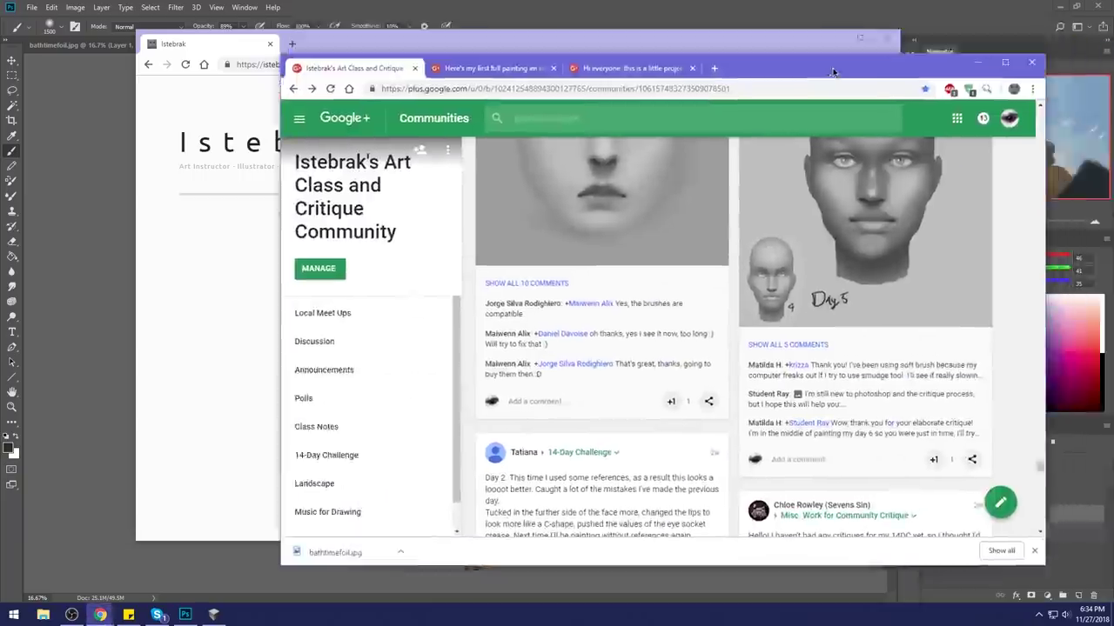
scroll(374, 348, "down", 2)
left_click(343, 384)
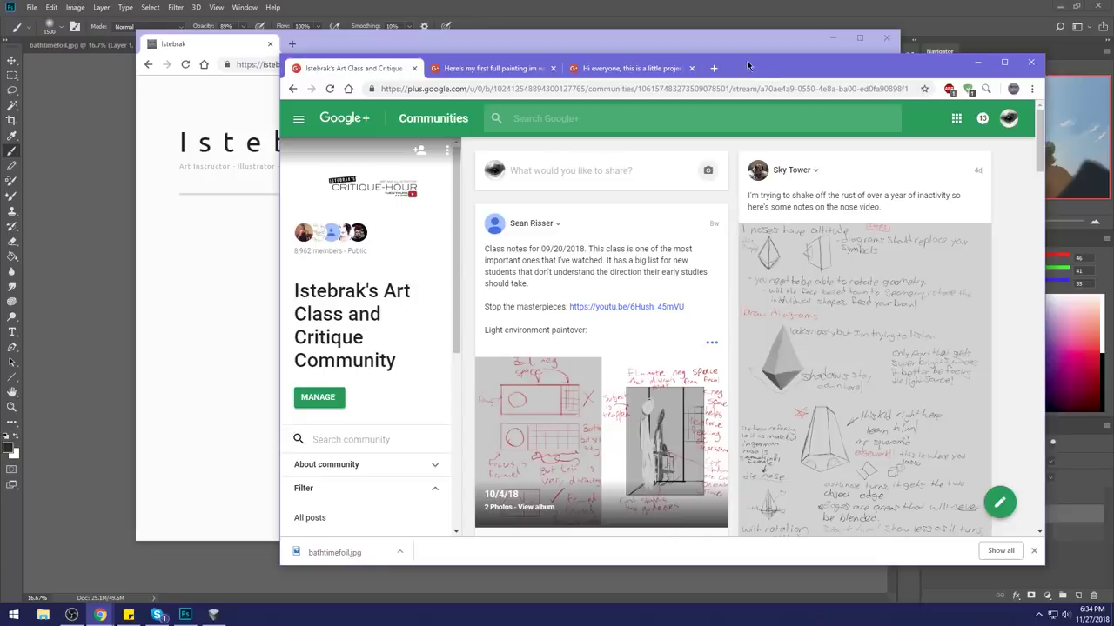
left_click_drag(751, 65, 1113, 92)
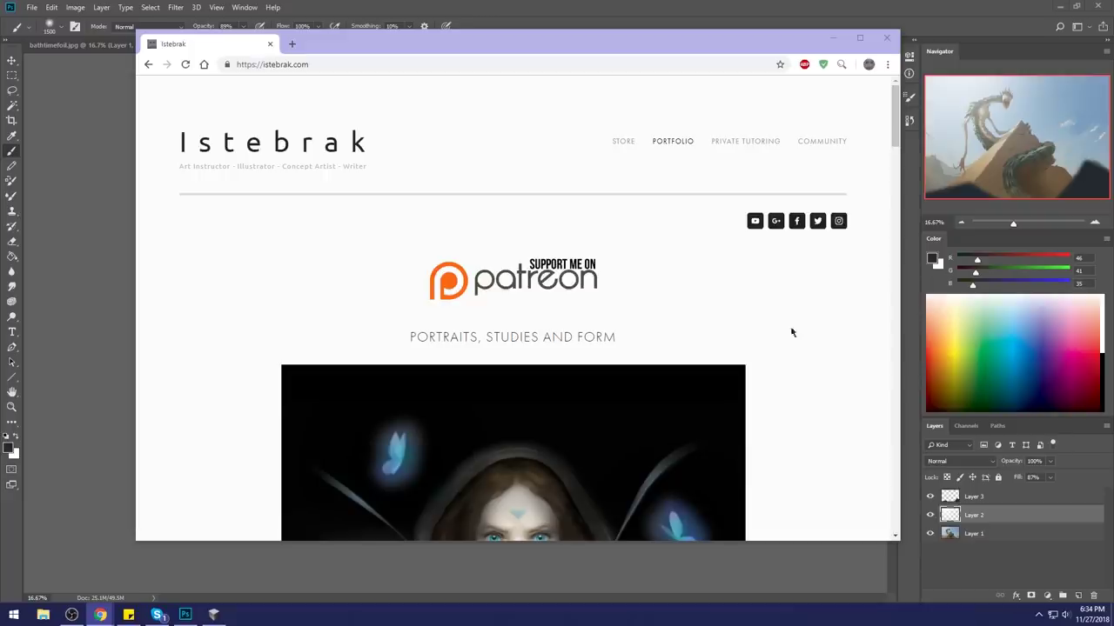
left_click(820, 386)
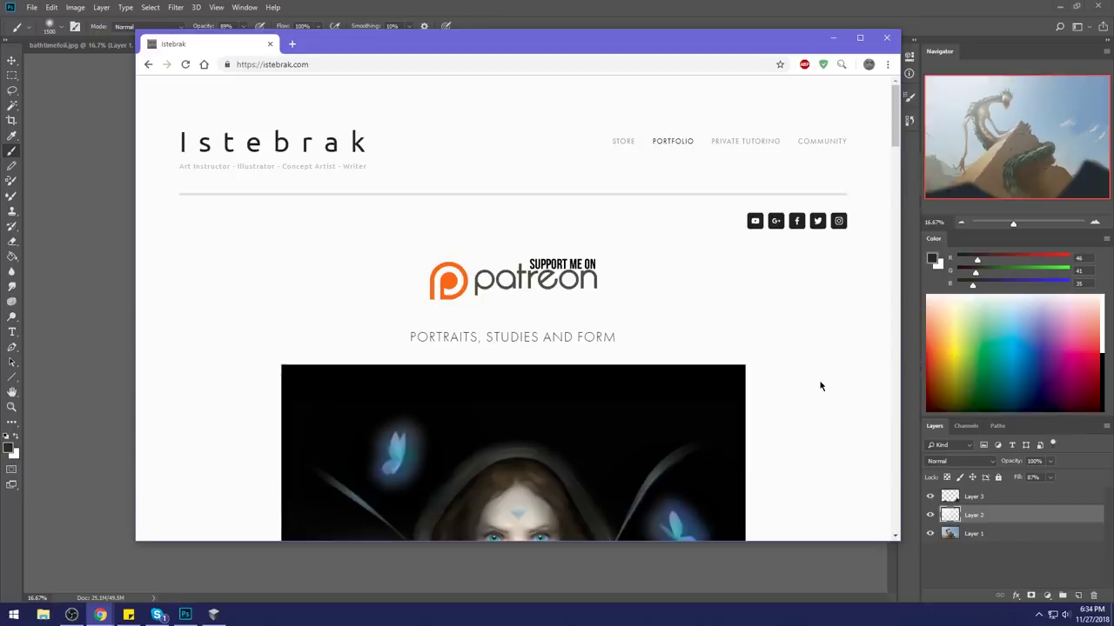
Step: Open the Google+ community from the istebrak.com social links, look through its post categories, and return to the Istebrak site
left_click(775, 221)
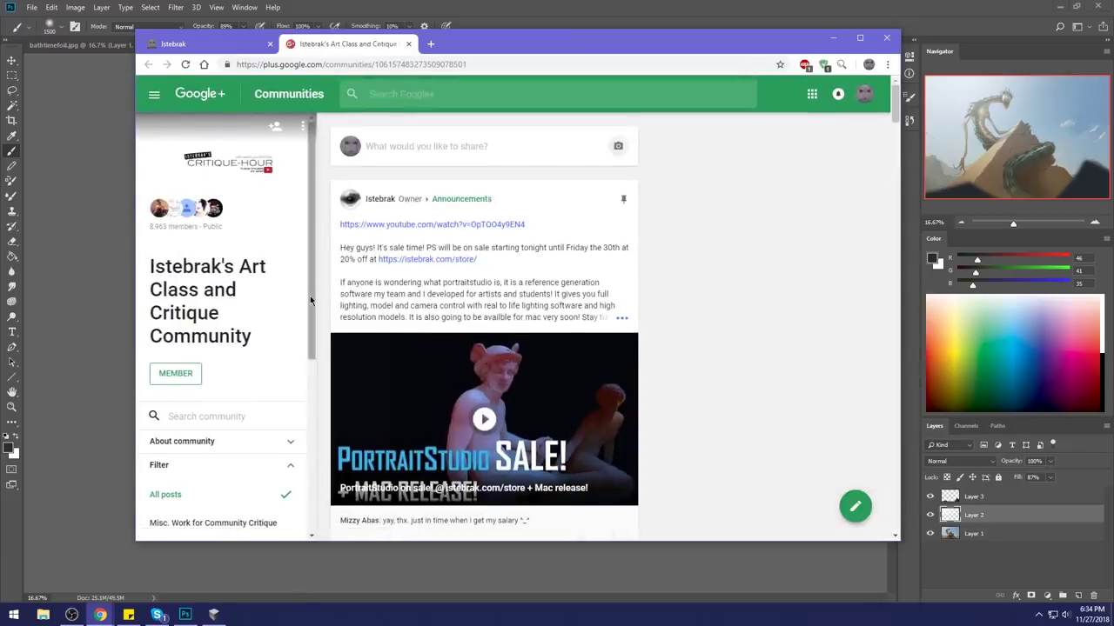
scroll(313, 287, "down", 1)
left_click(218, 43)
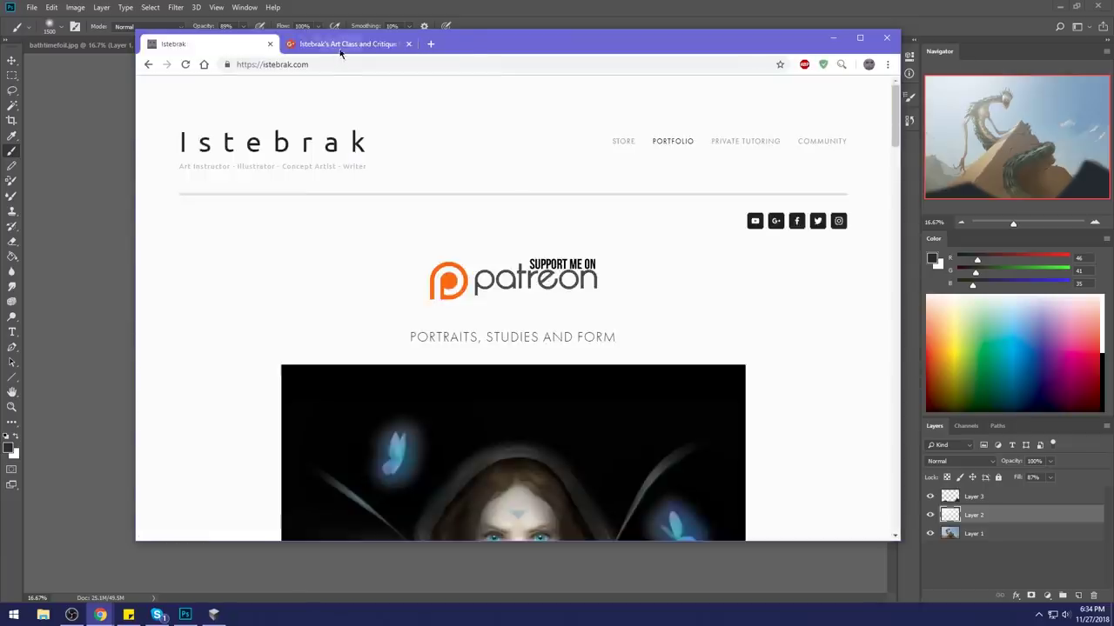
left_click(341, 43)
scroll(270, 426, "down", 2)
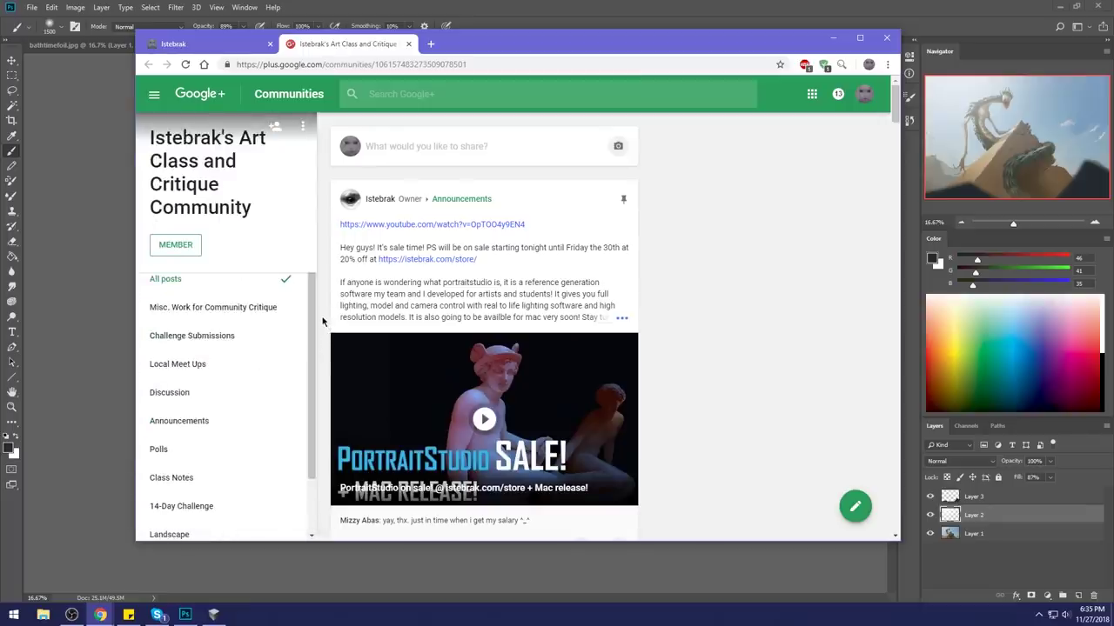
left_click(205, 44)
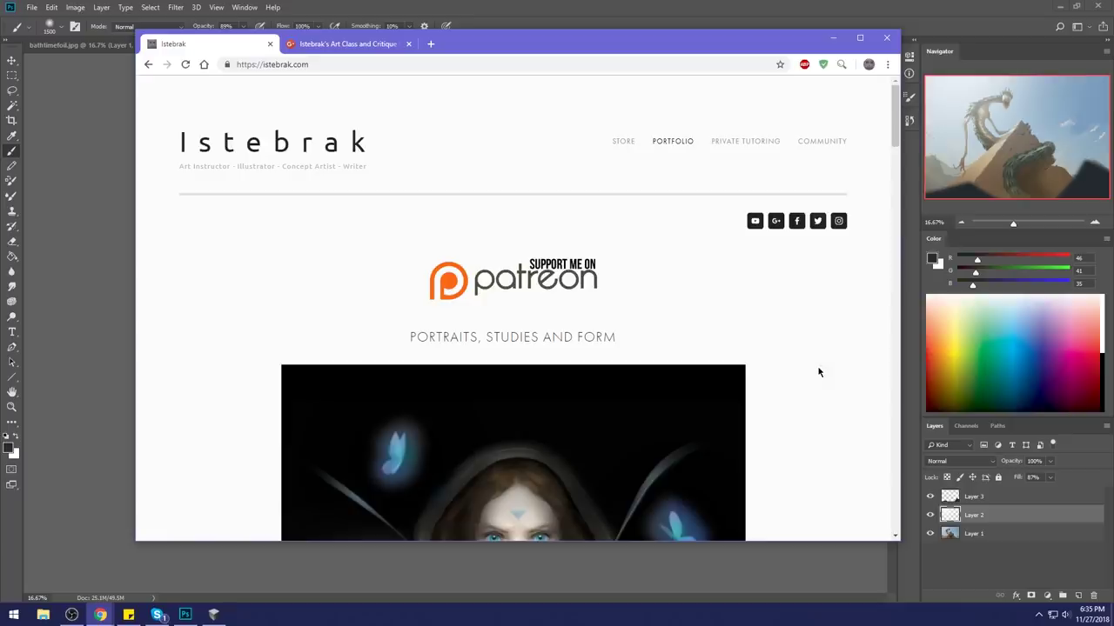
Step: Show December 2018 in the system calendar
left_click(1091, 619)
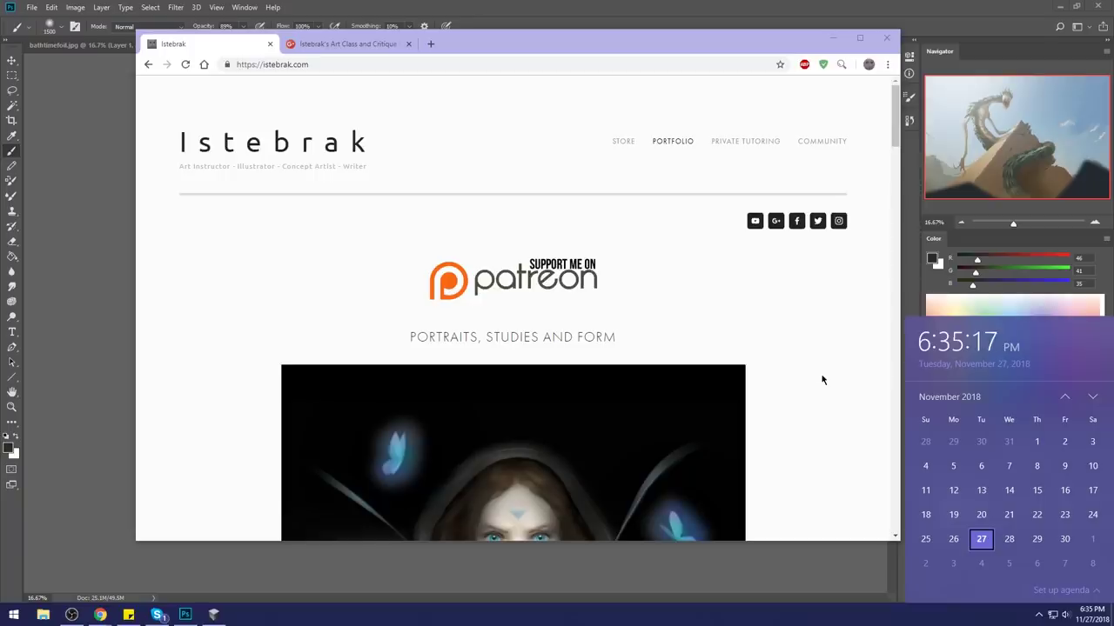
left_click(1093, 398)
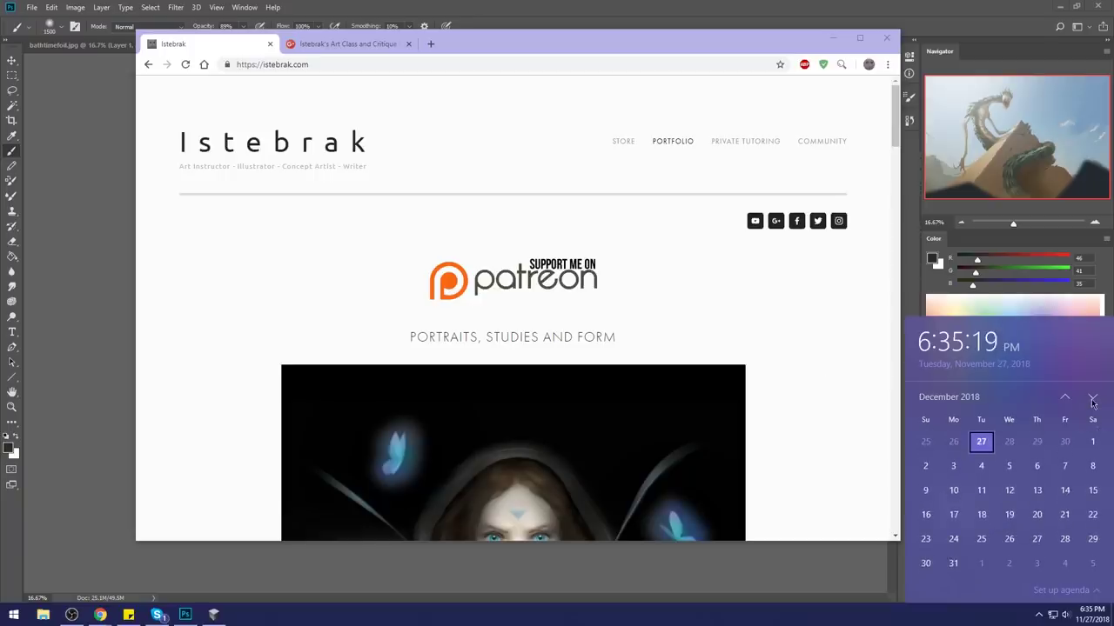